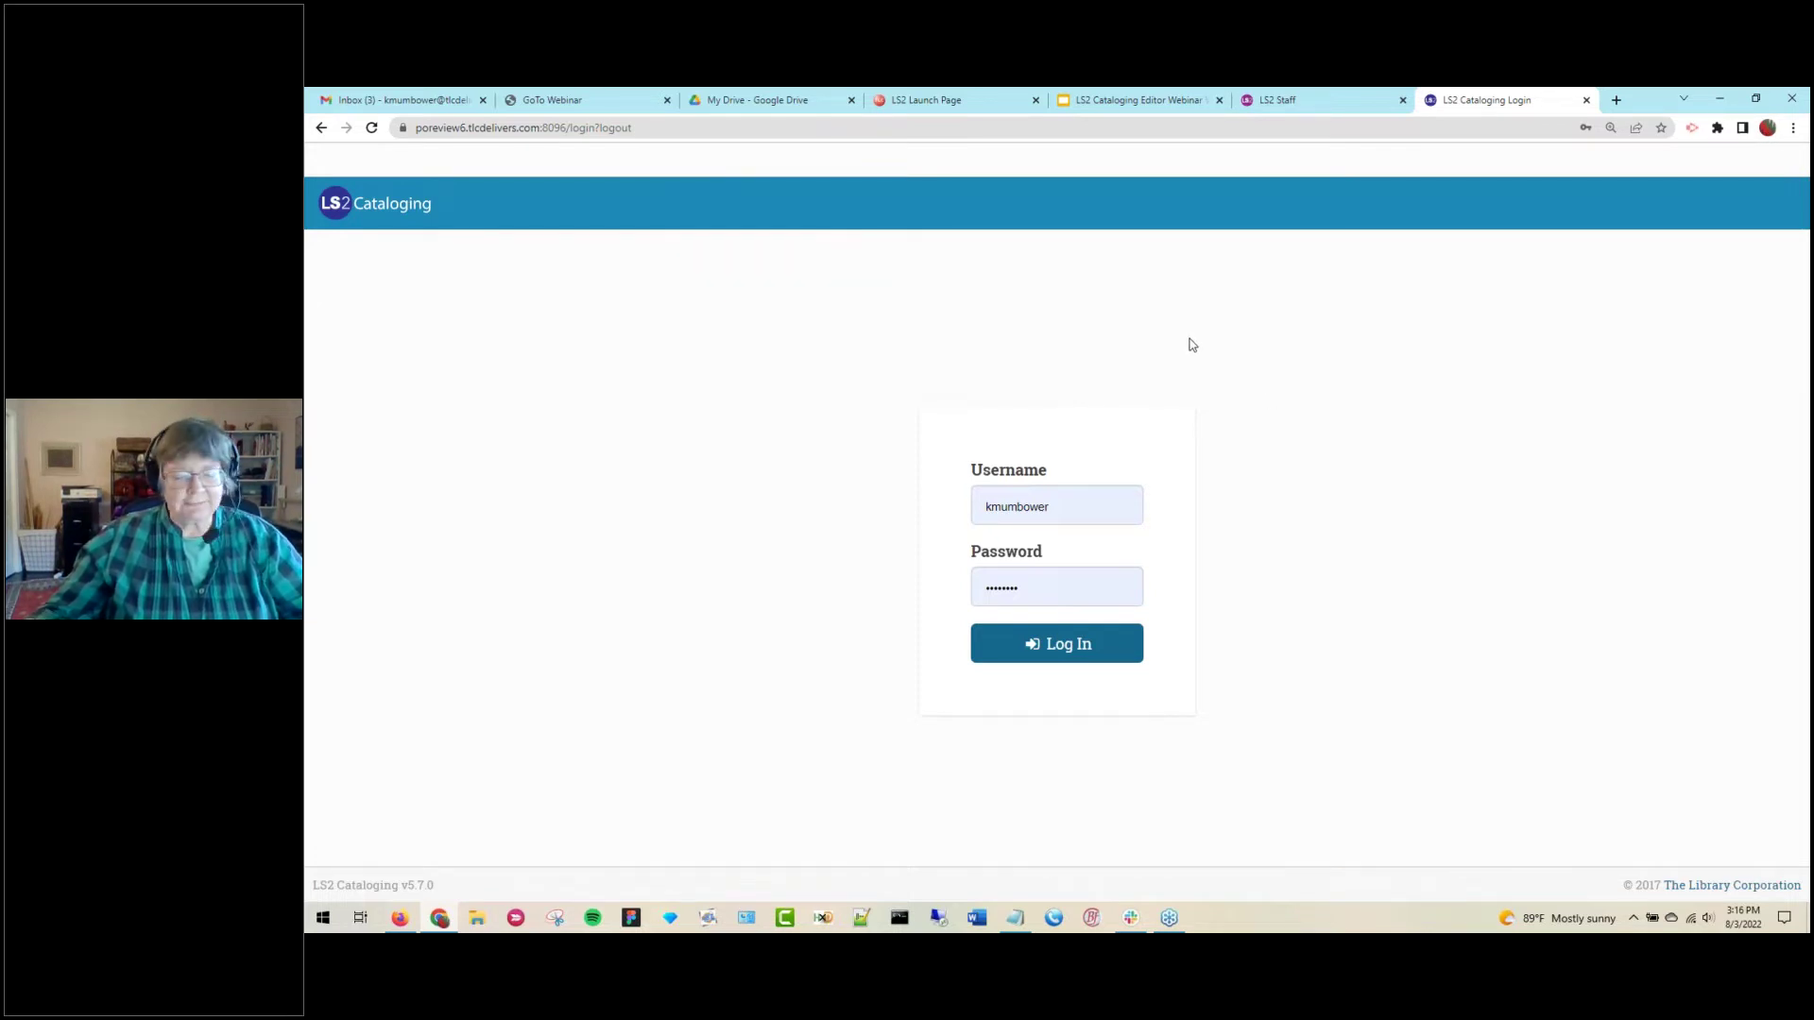
Step: Log in to LS2 Cataloging to reach the home page with Recent Activity and summaries
left_click(1050, 654)
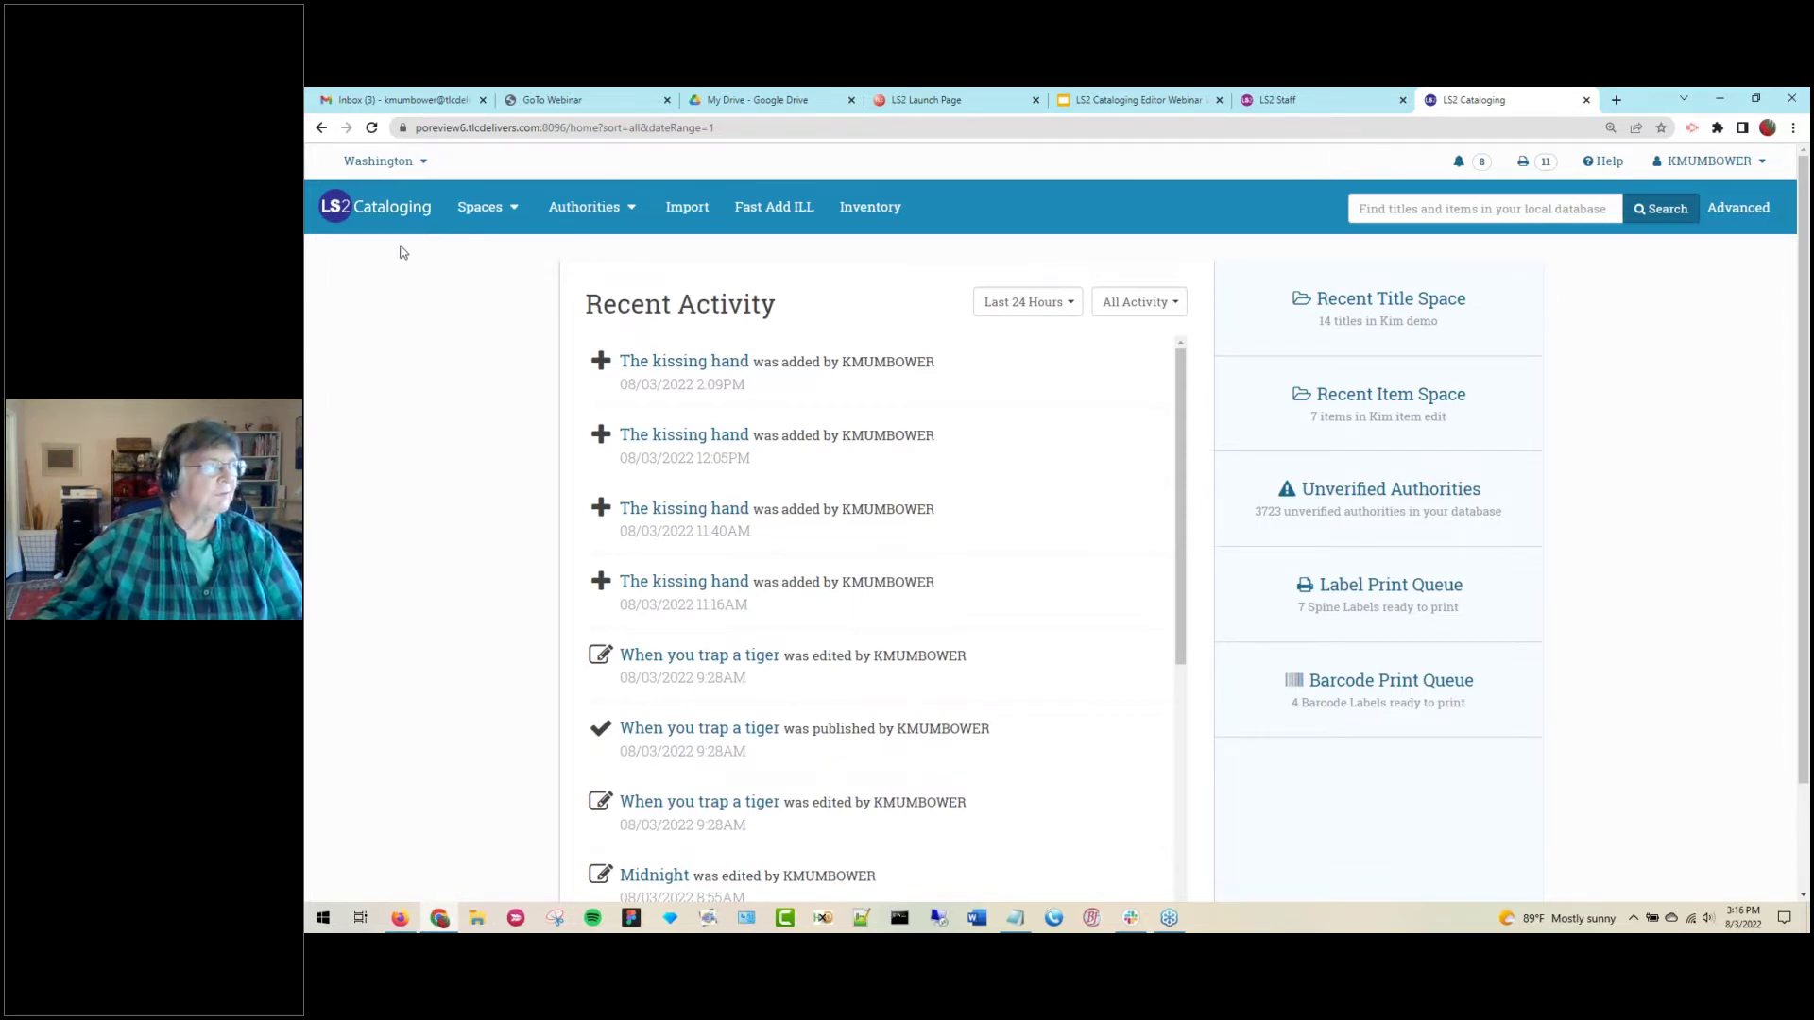
left_click(386, 162)
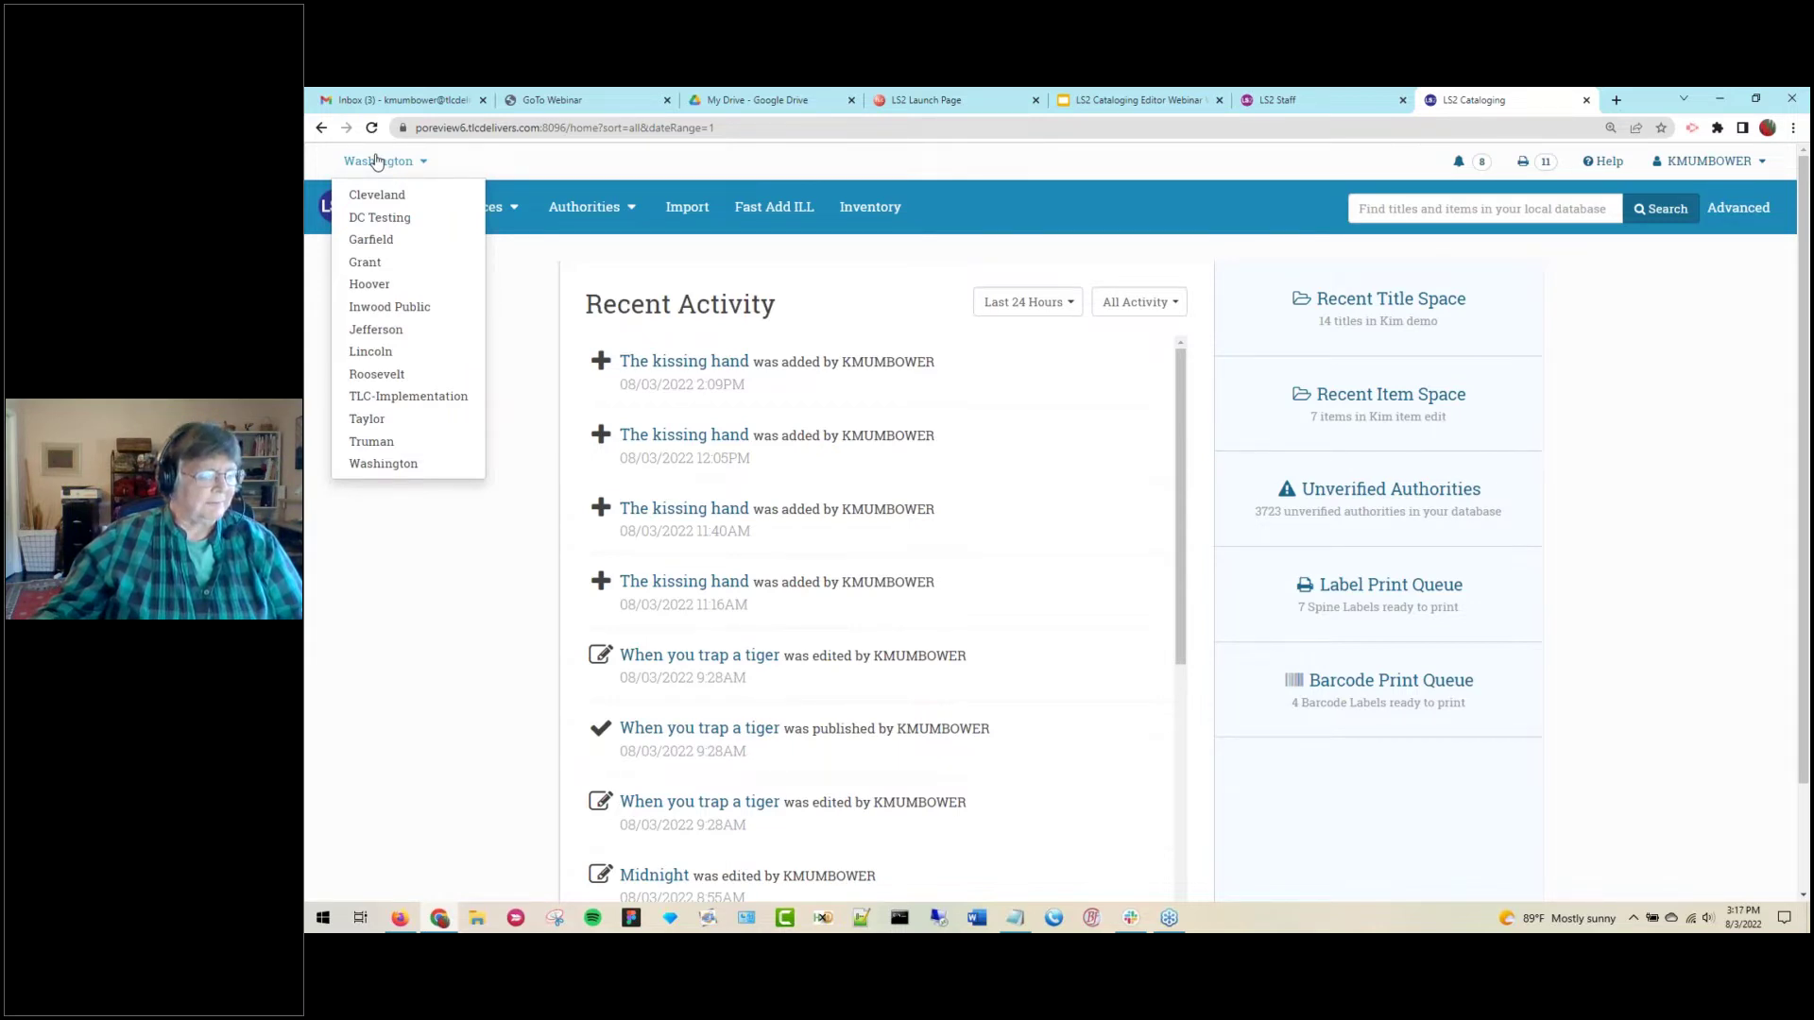
left_click(472, 168)
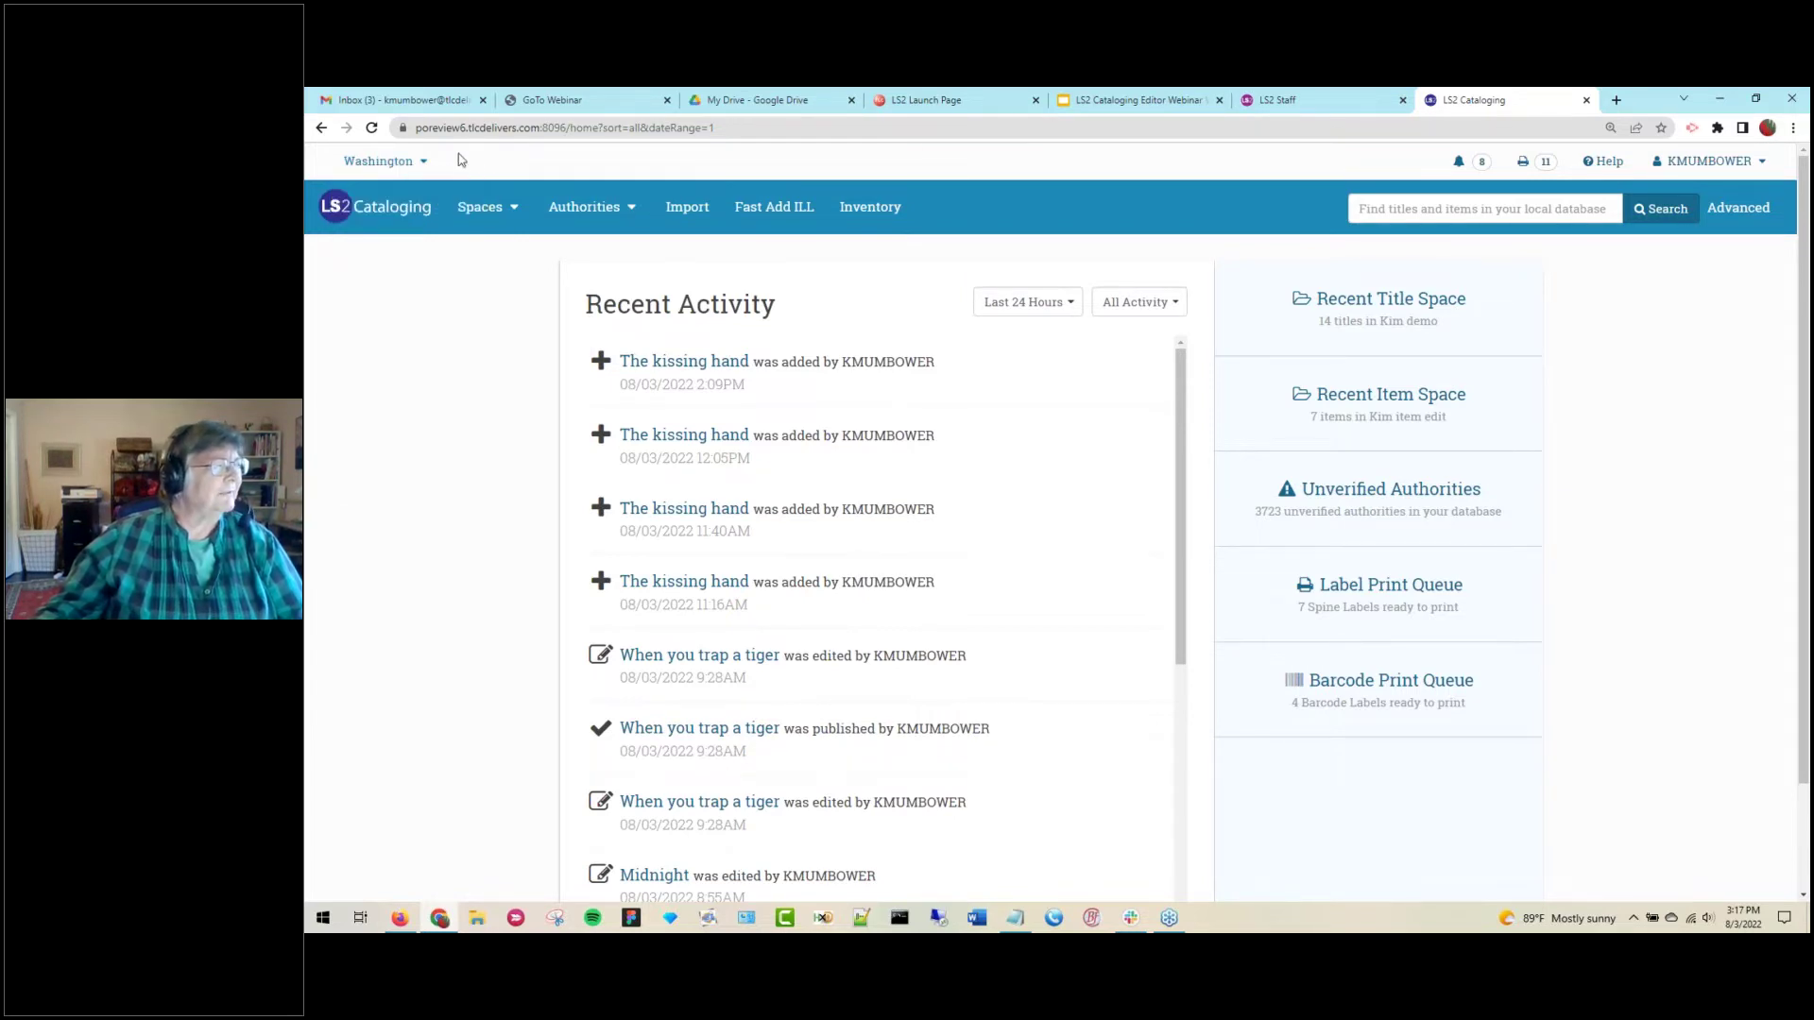
left_click(446, 161)
left_click(447, 161)
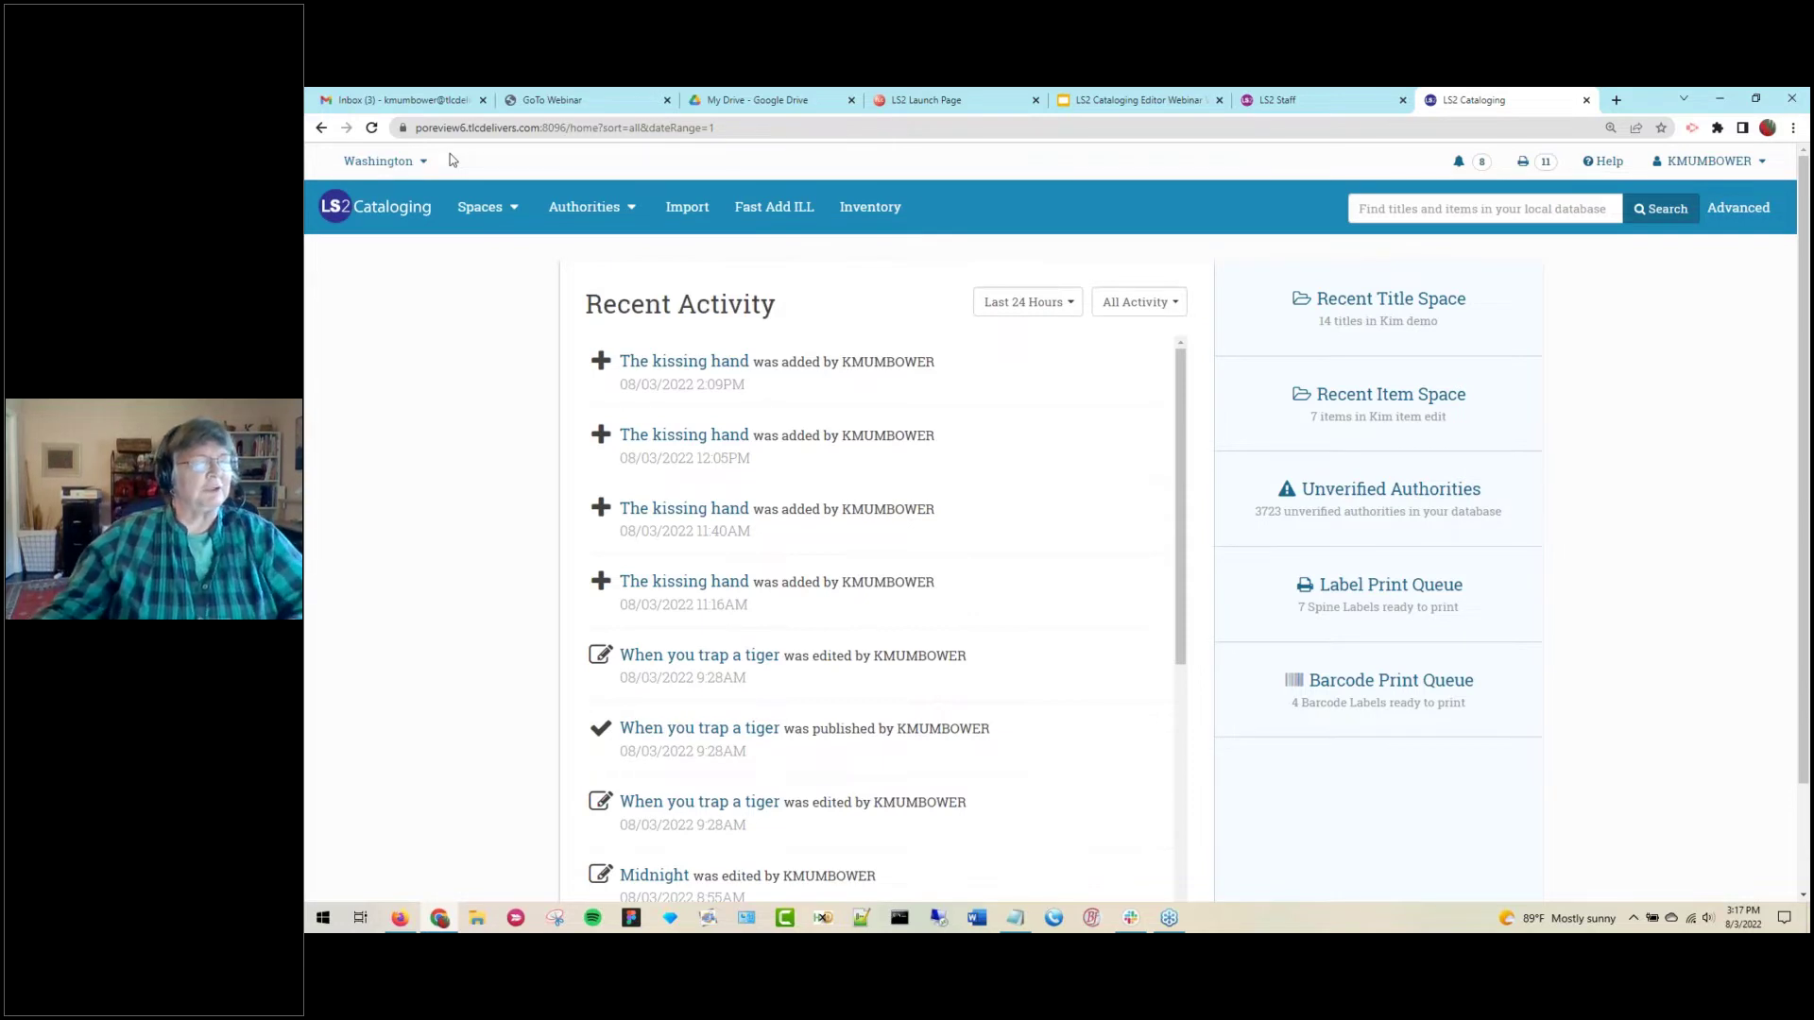
left_click(395, 163)
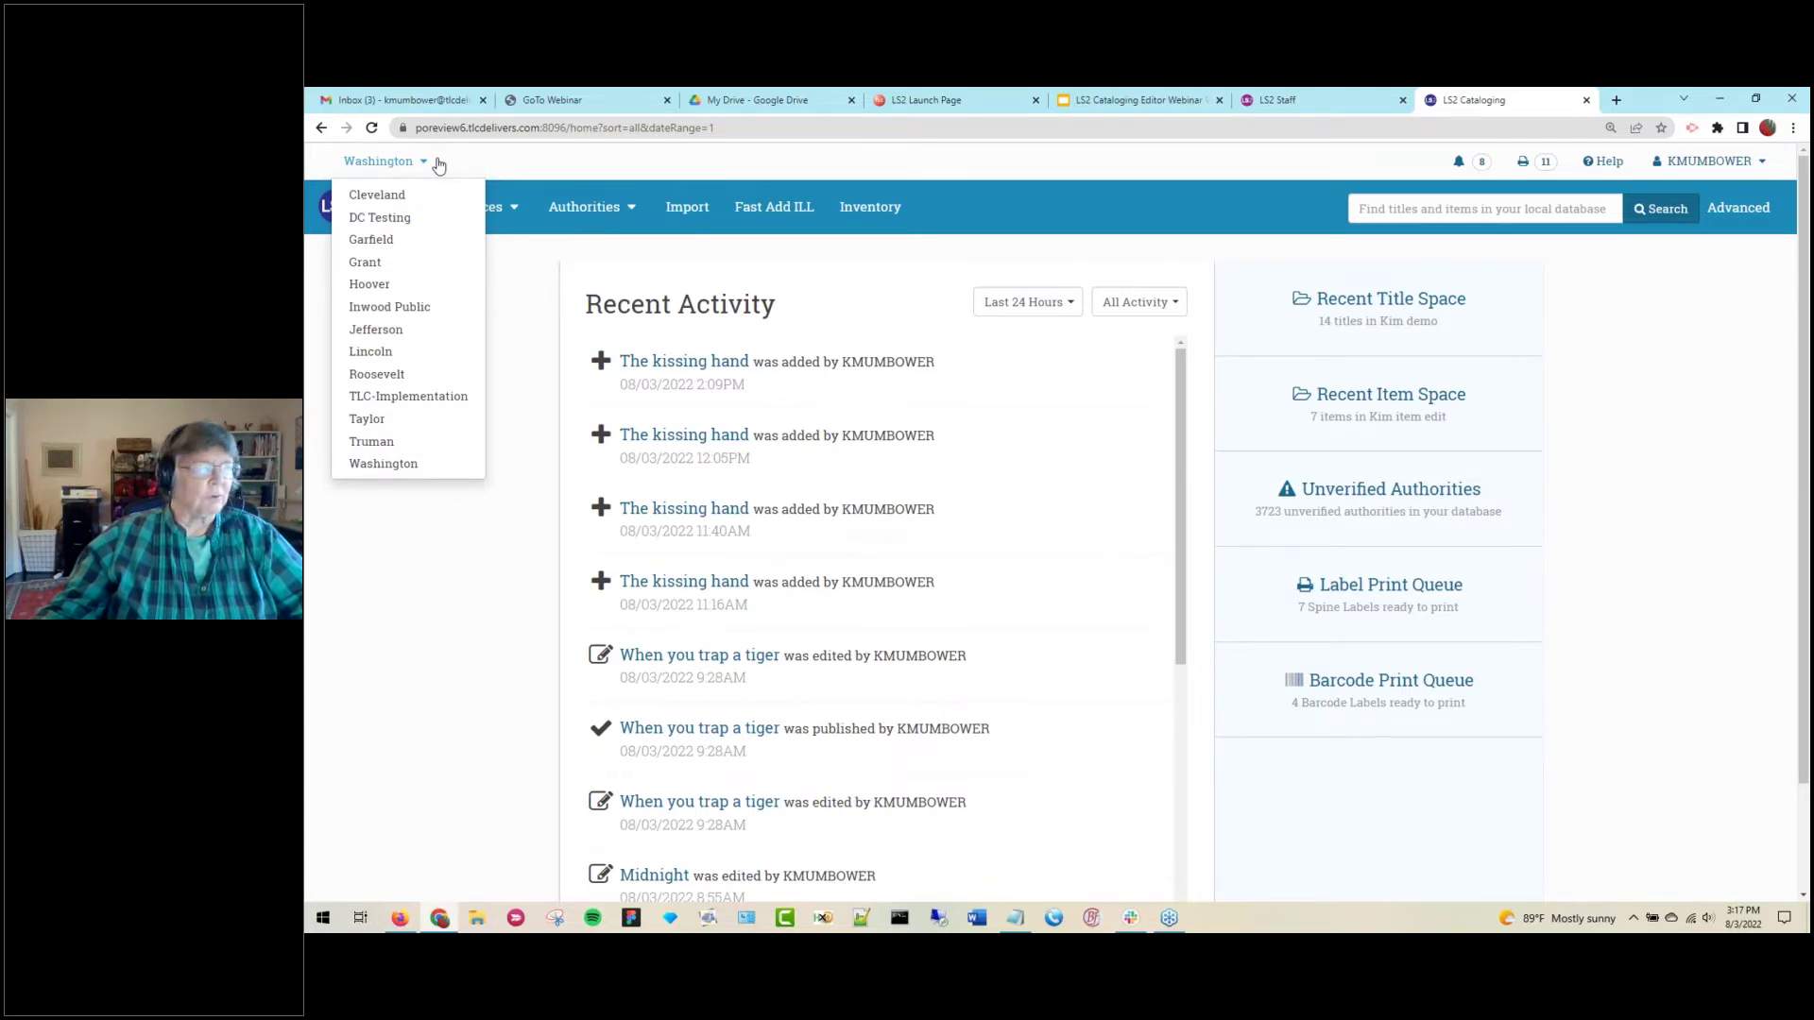
left_click(440, 165)
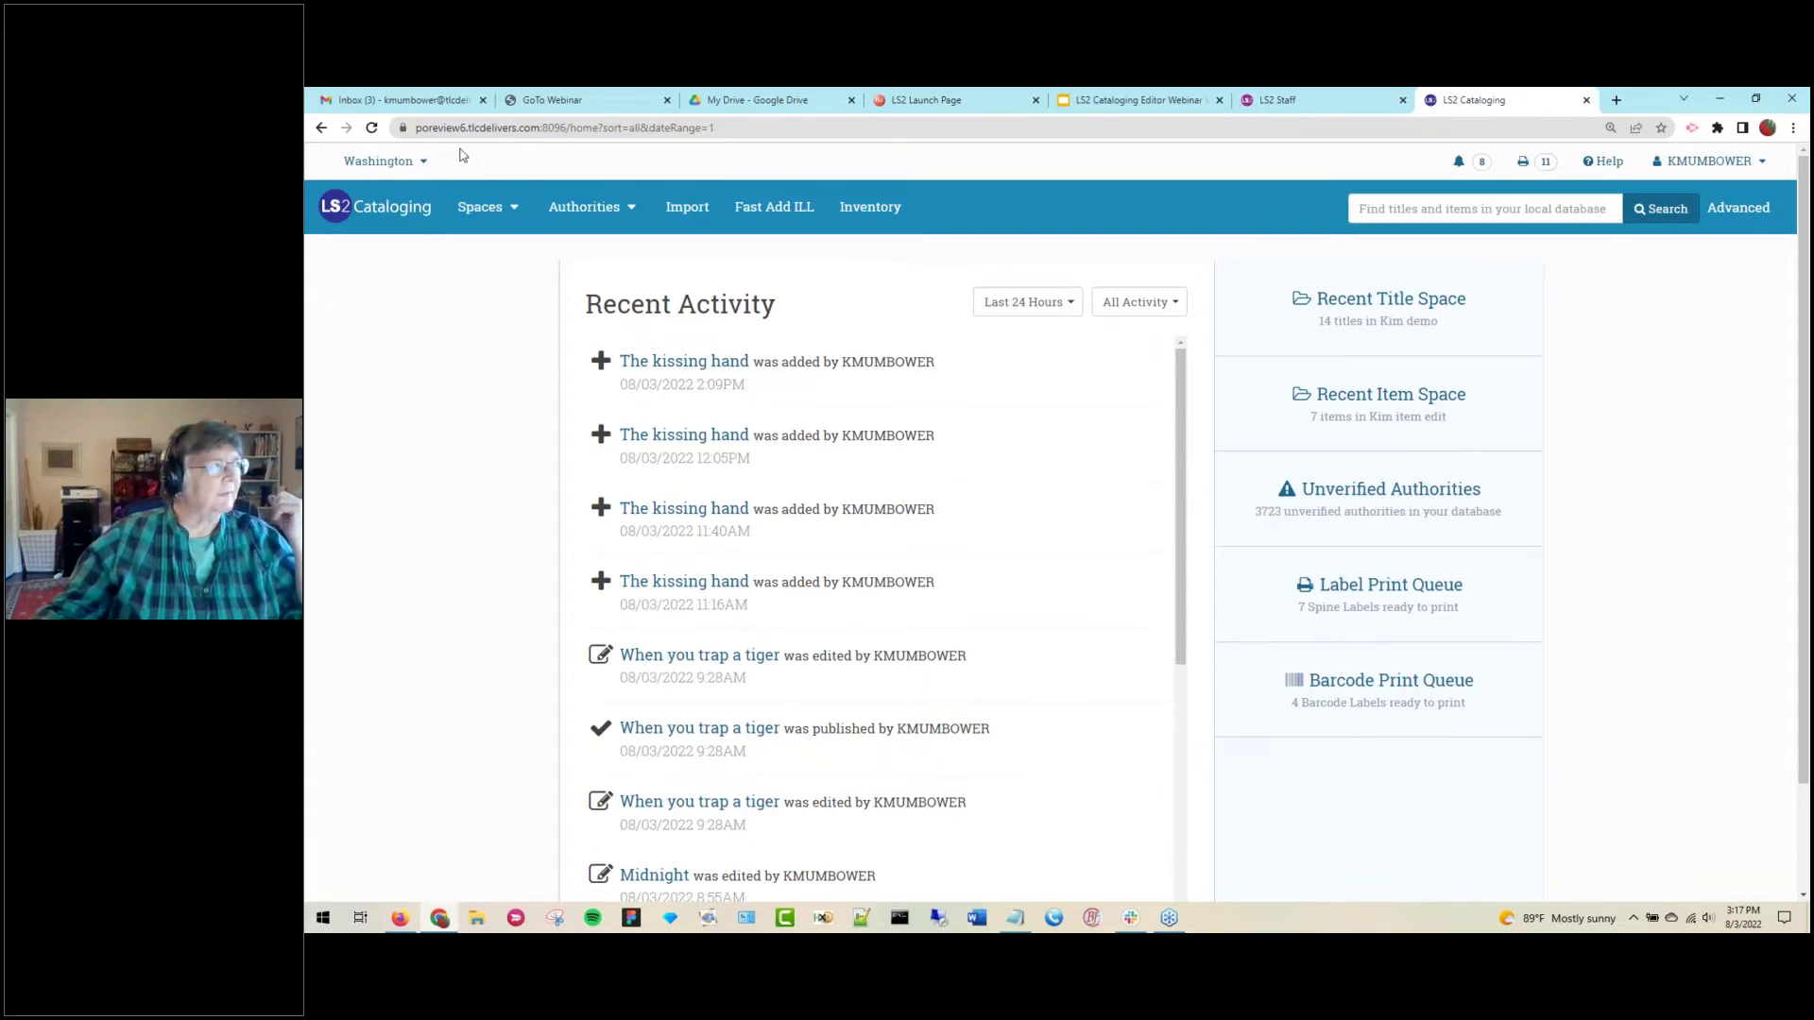
left_click(353, 165)
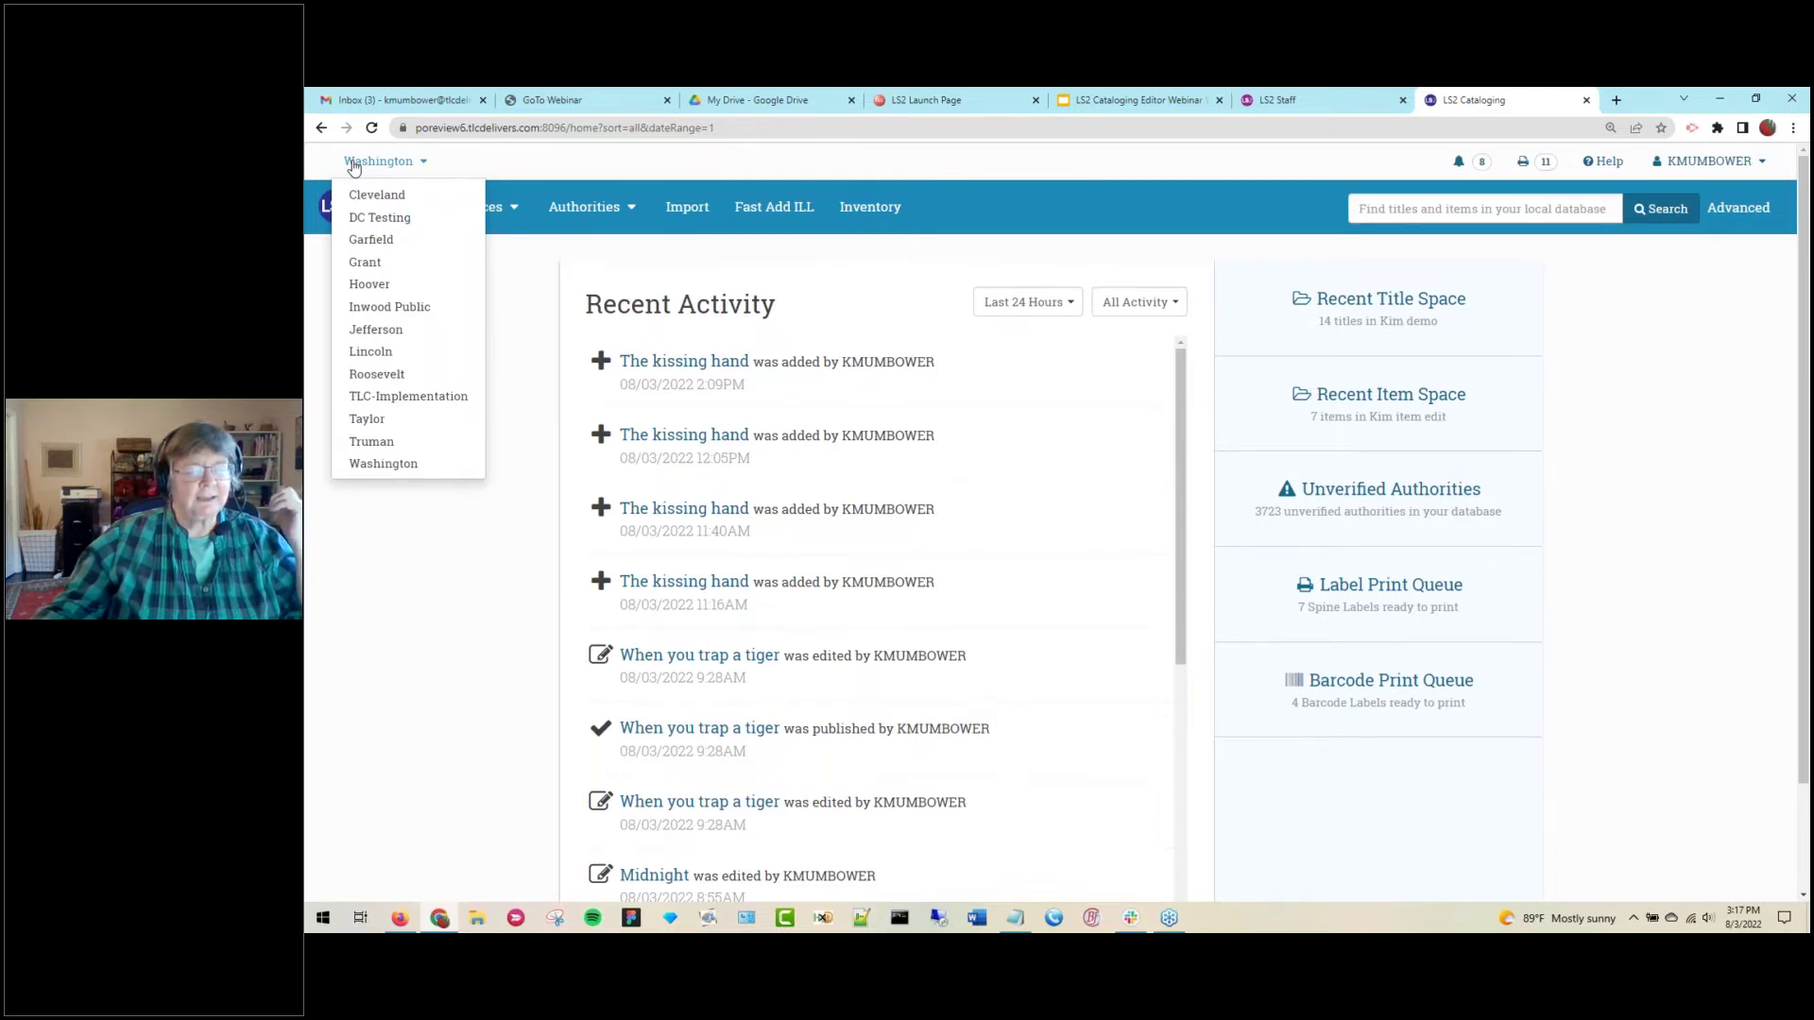
left_click(380, 460)
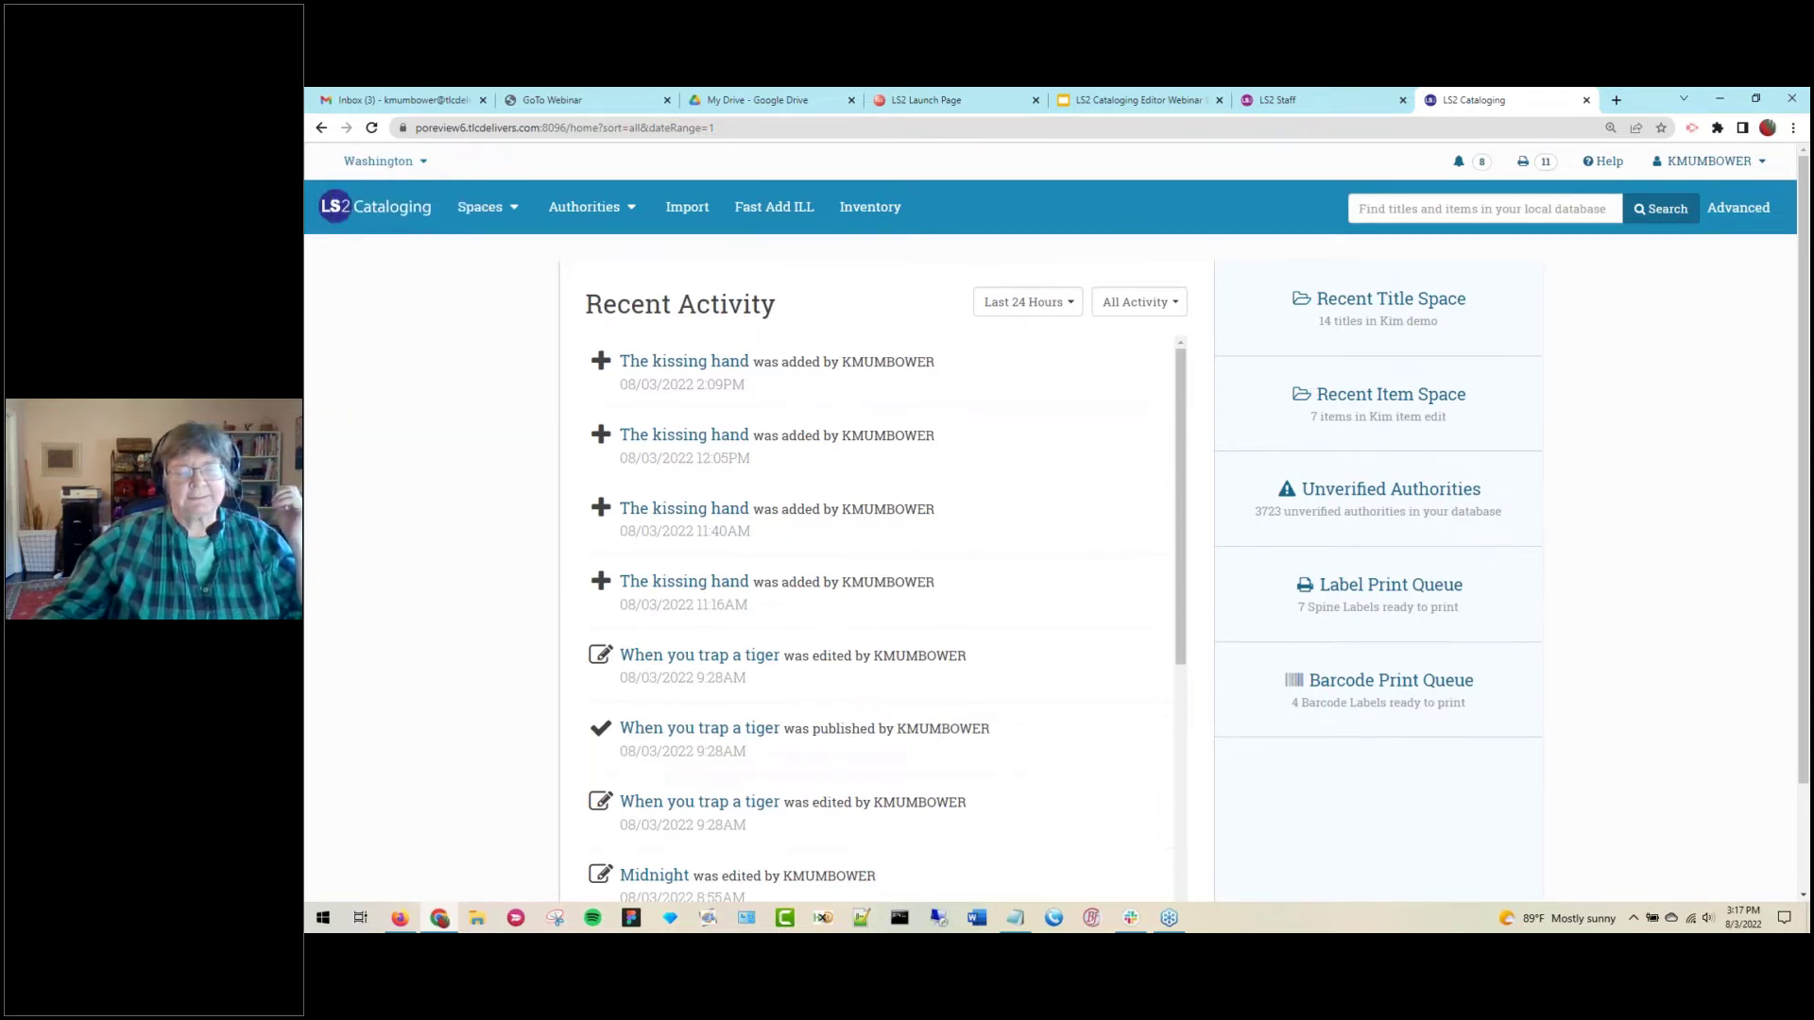
left_click(378, 163)
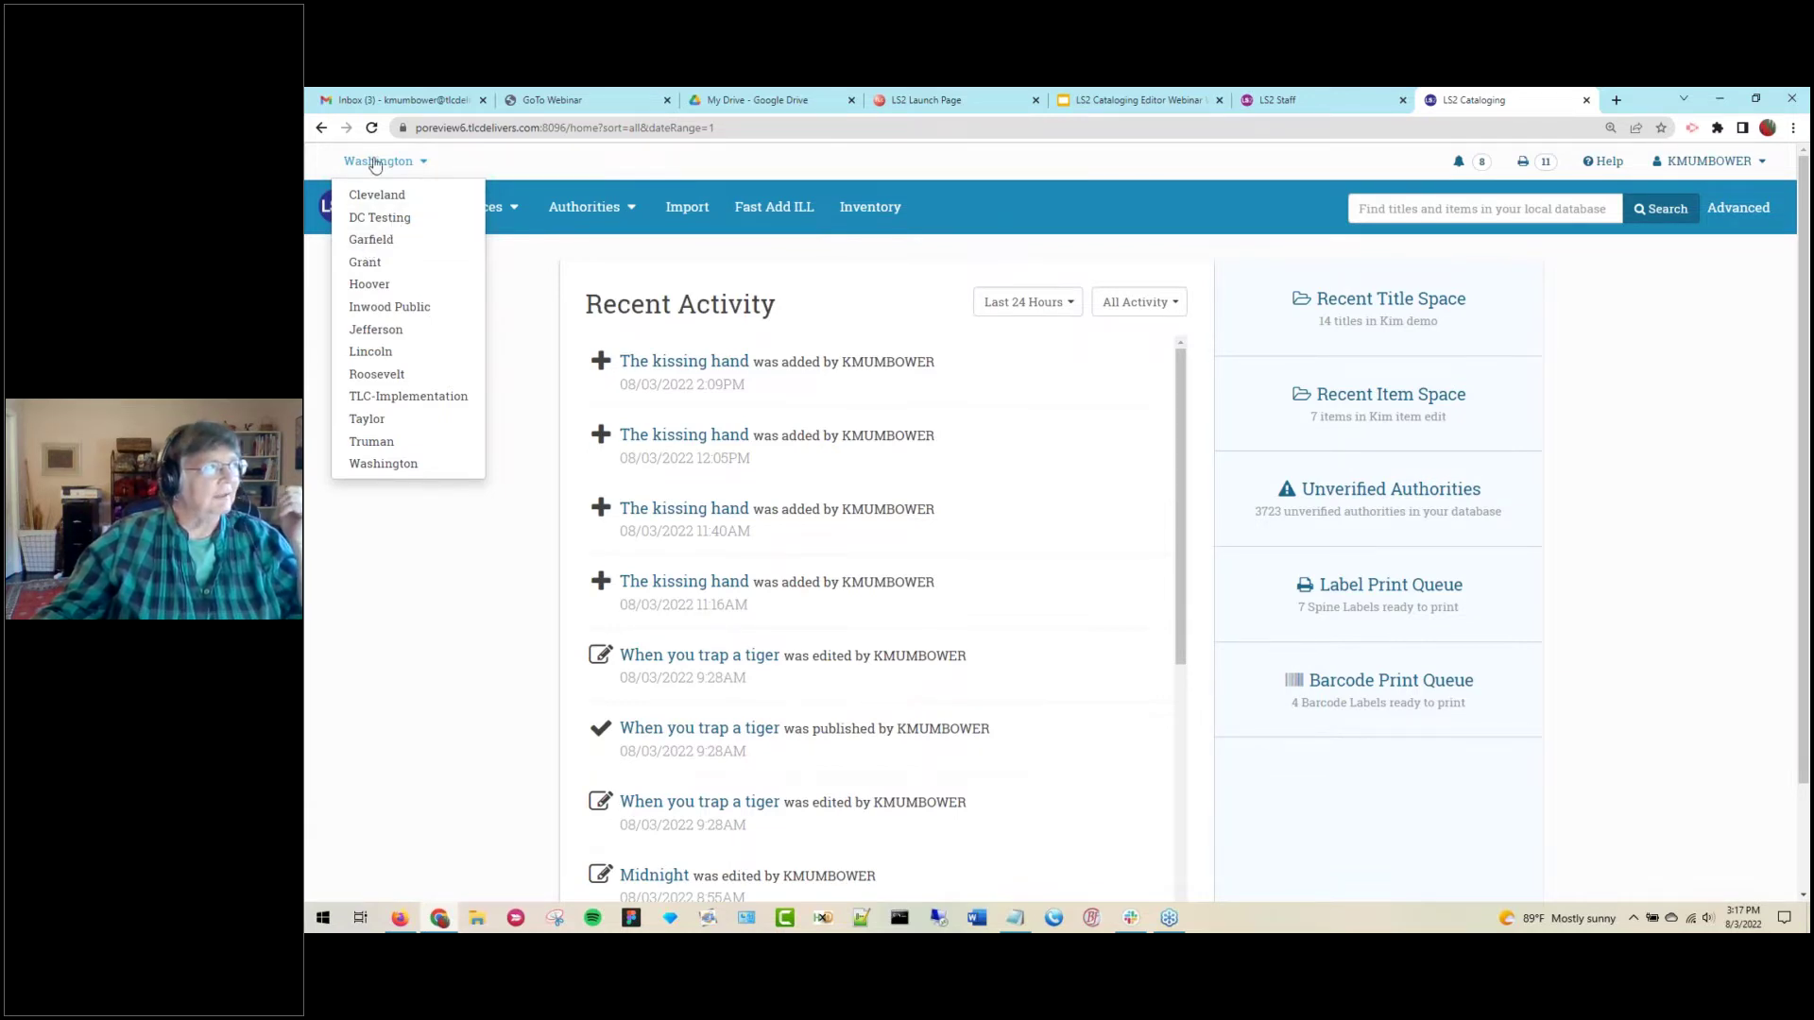
left_click(423, 162)
left_click(451, 163)
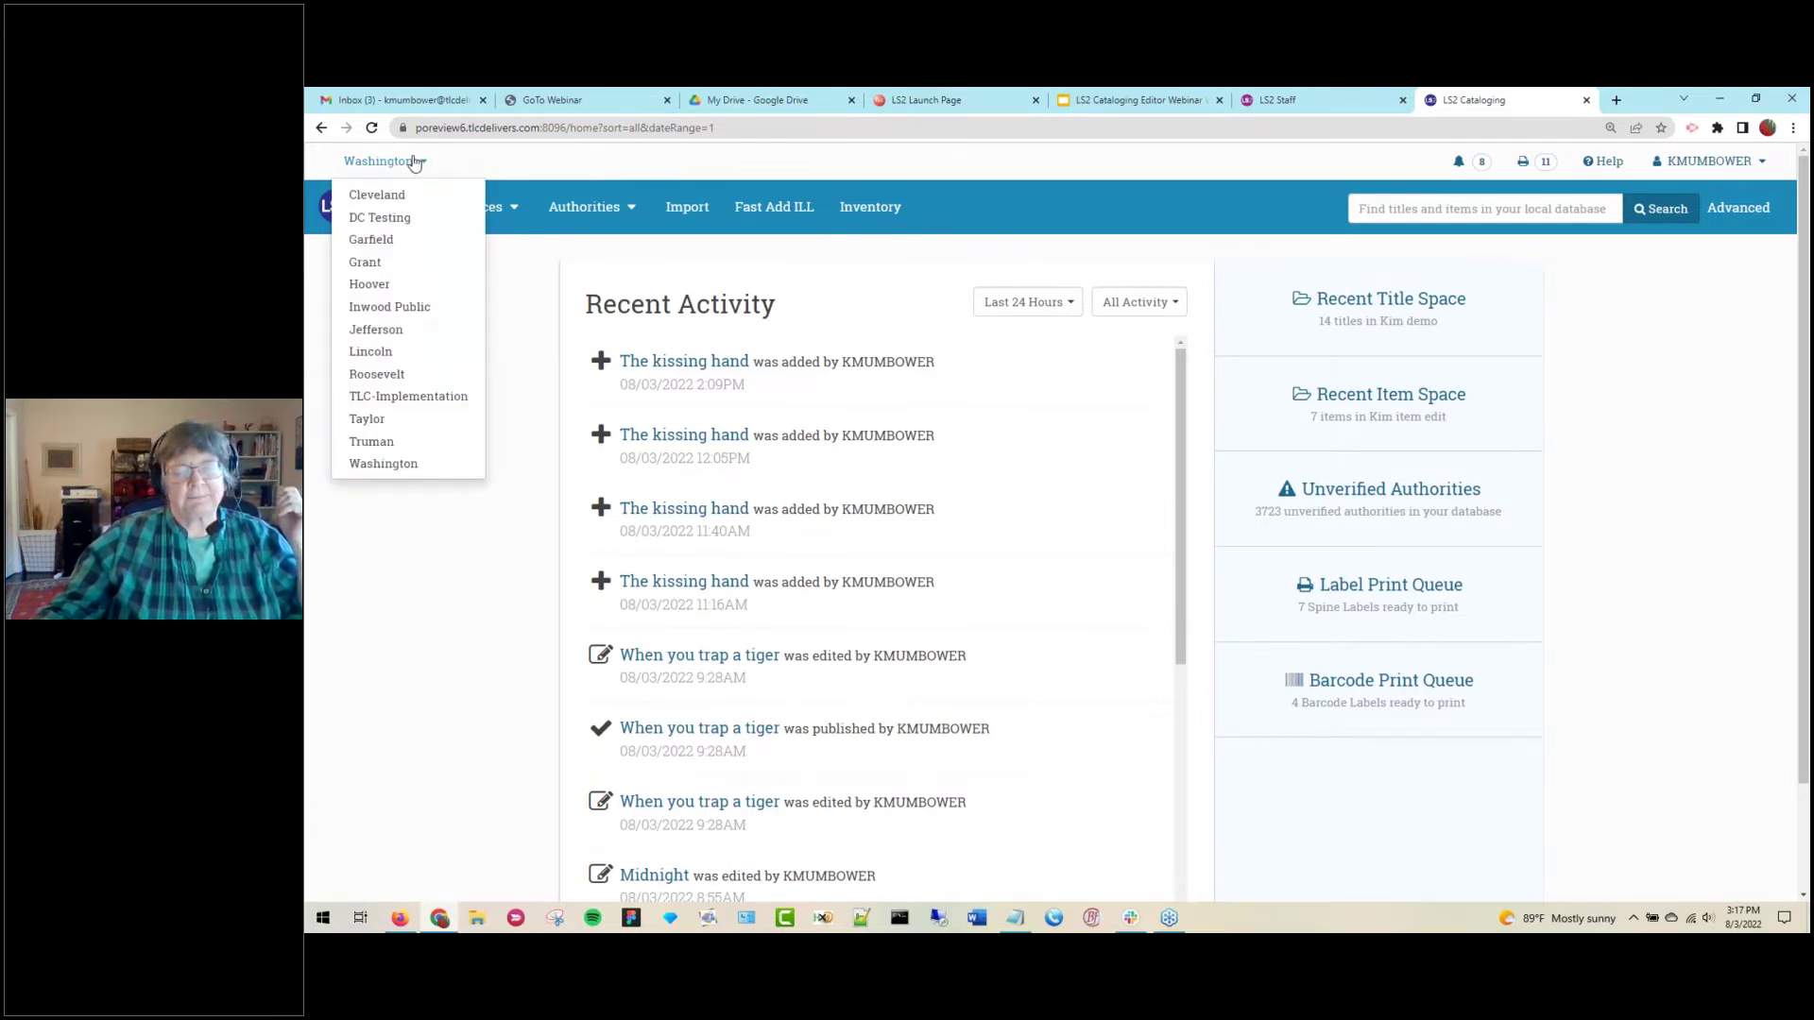
left_click(542, 171)
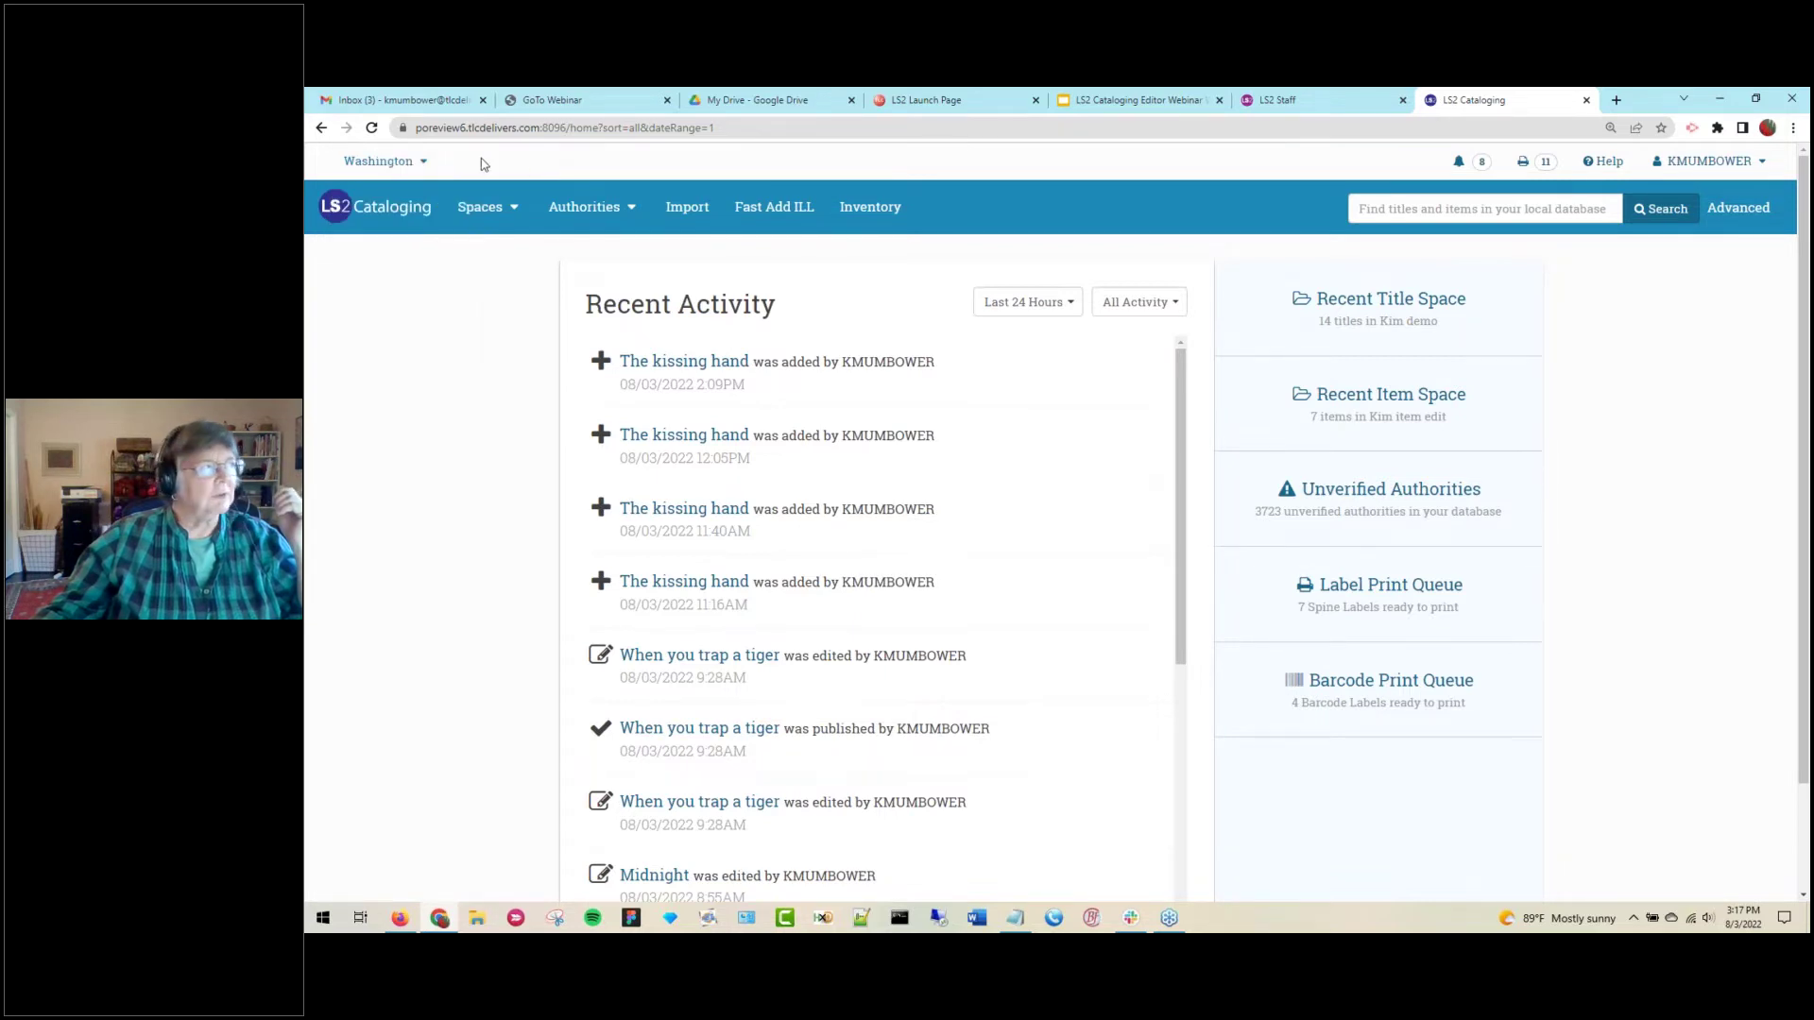
left_click(380, 164)
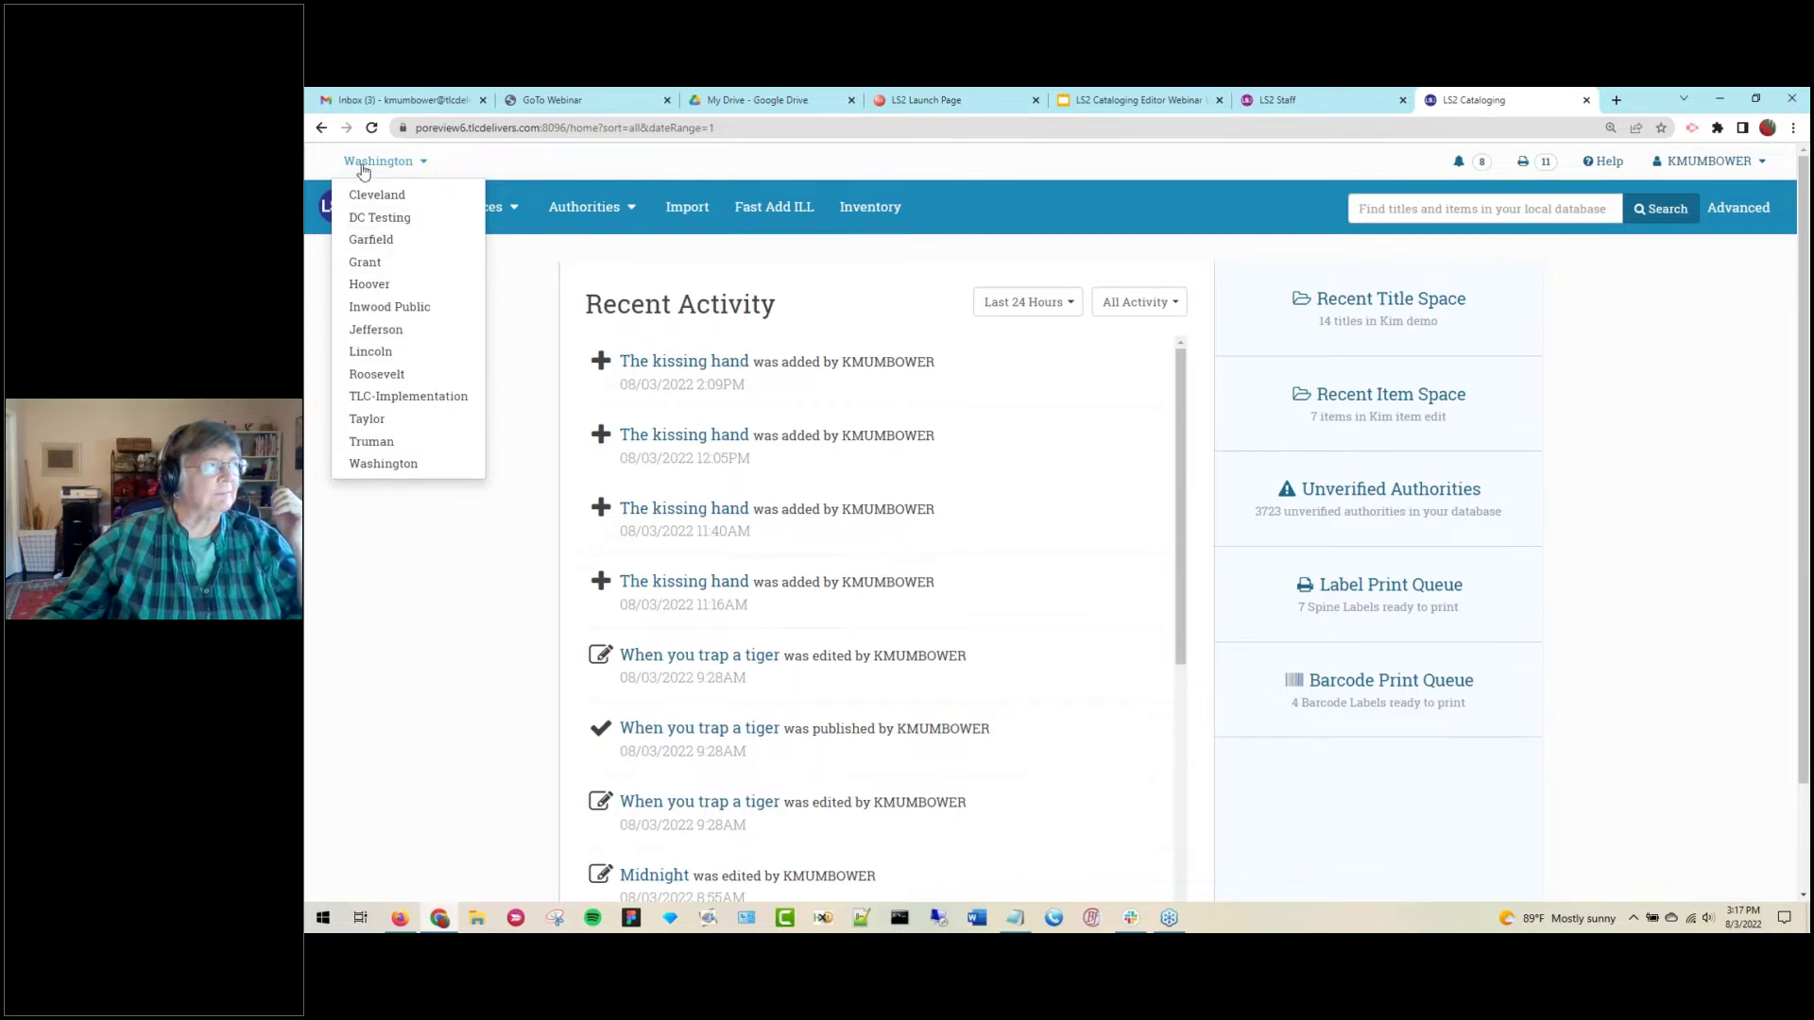
left_click(463, 168)
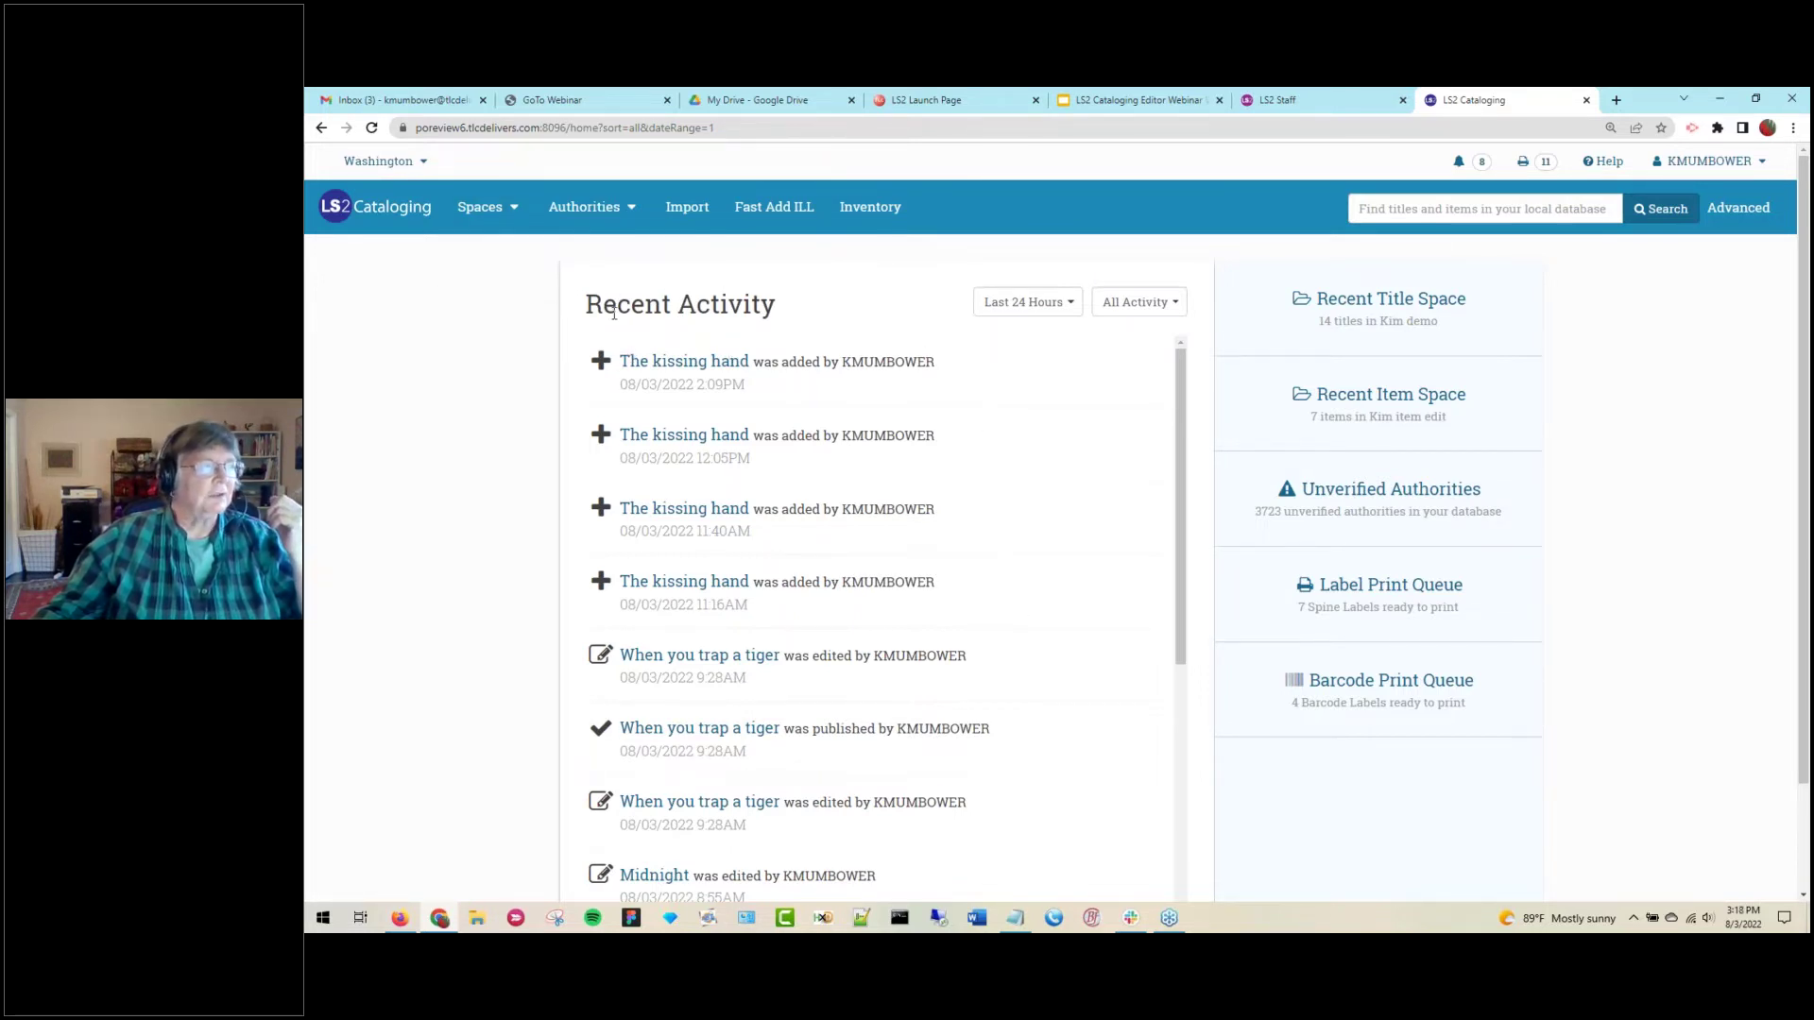
Step: Filter the activity feed to Last 30 Days and Deleted titles only
left_click(1011, 312)
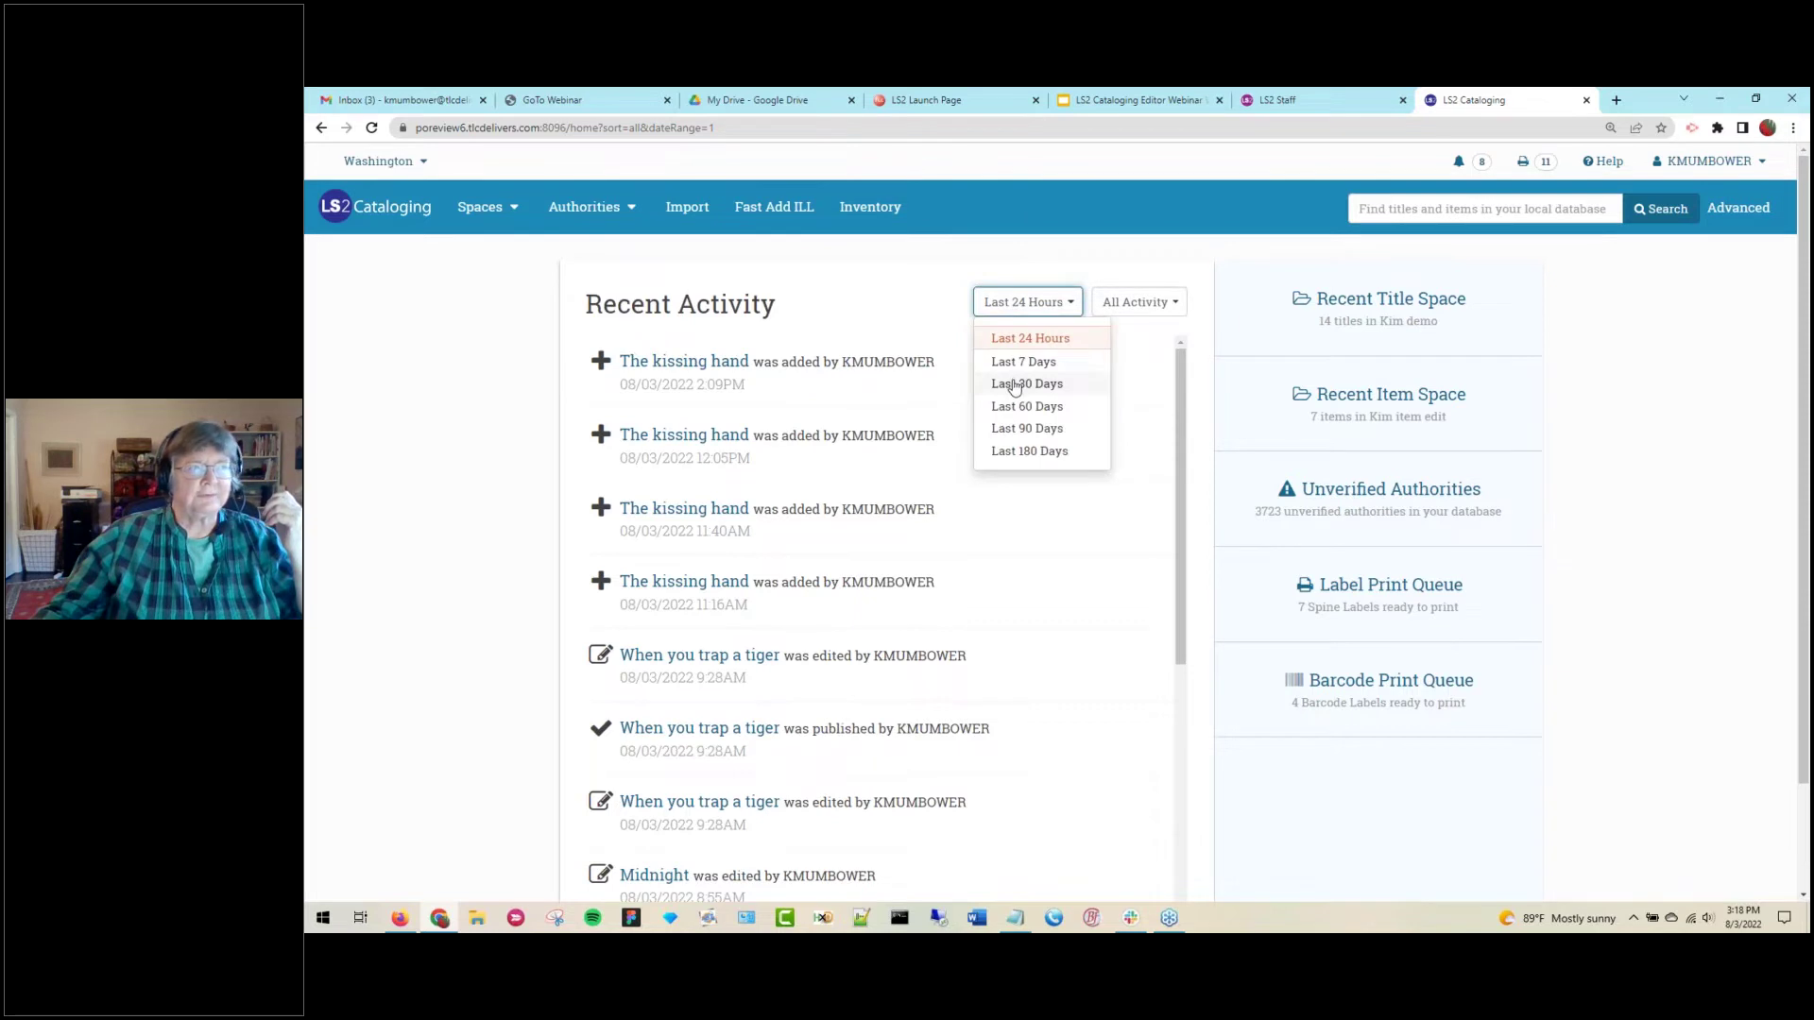
left_click(1014, 384)
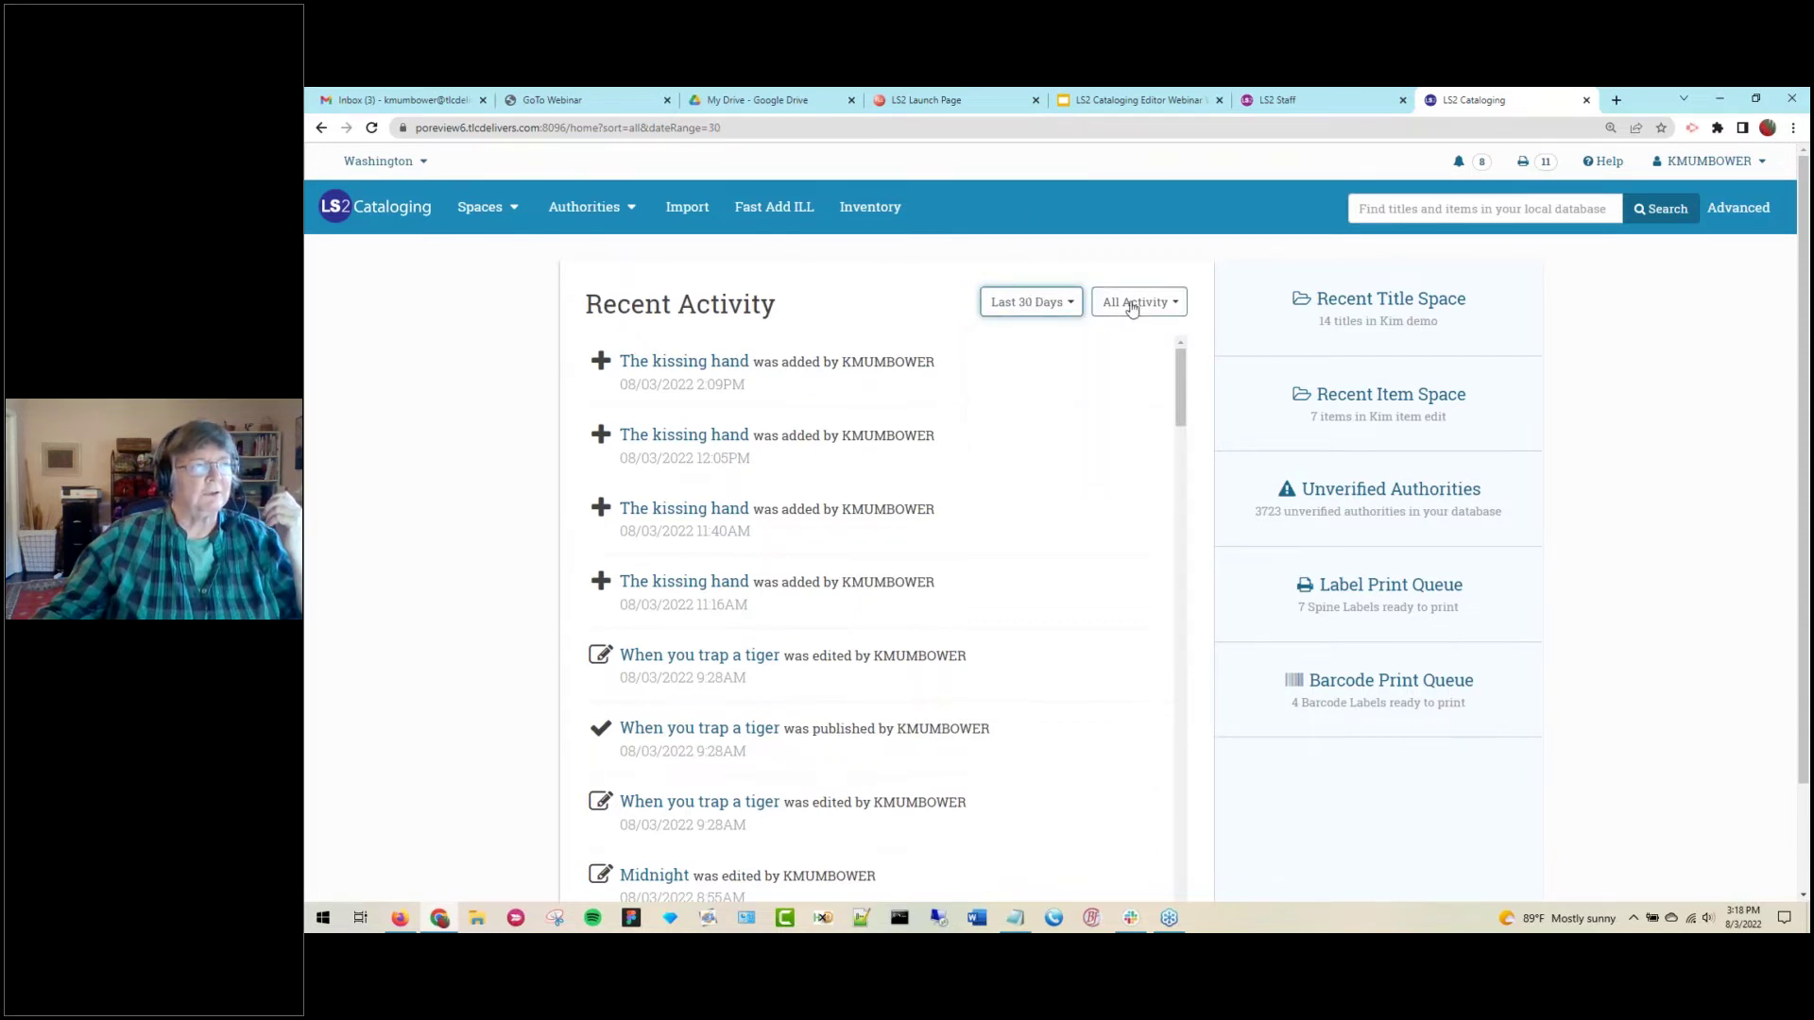
left_click(1133, 309)
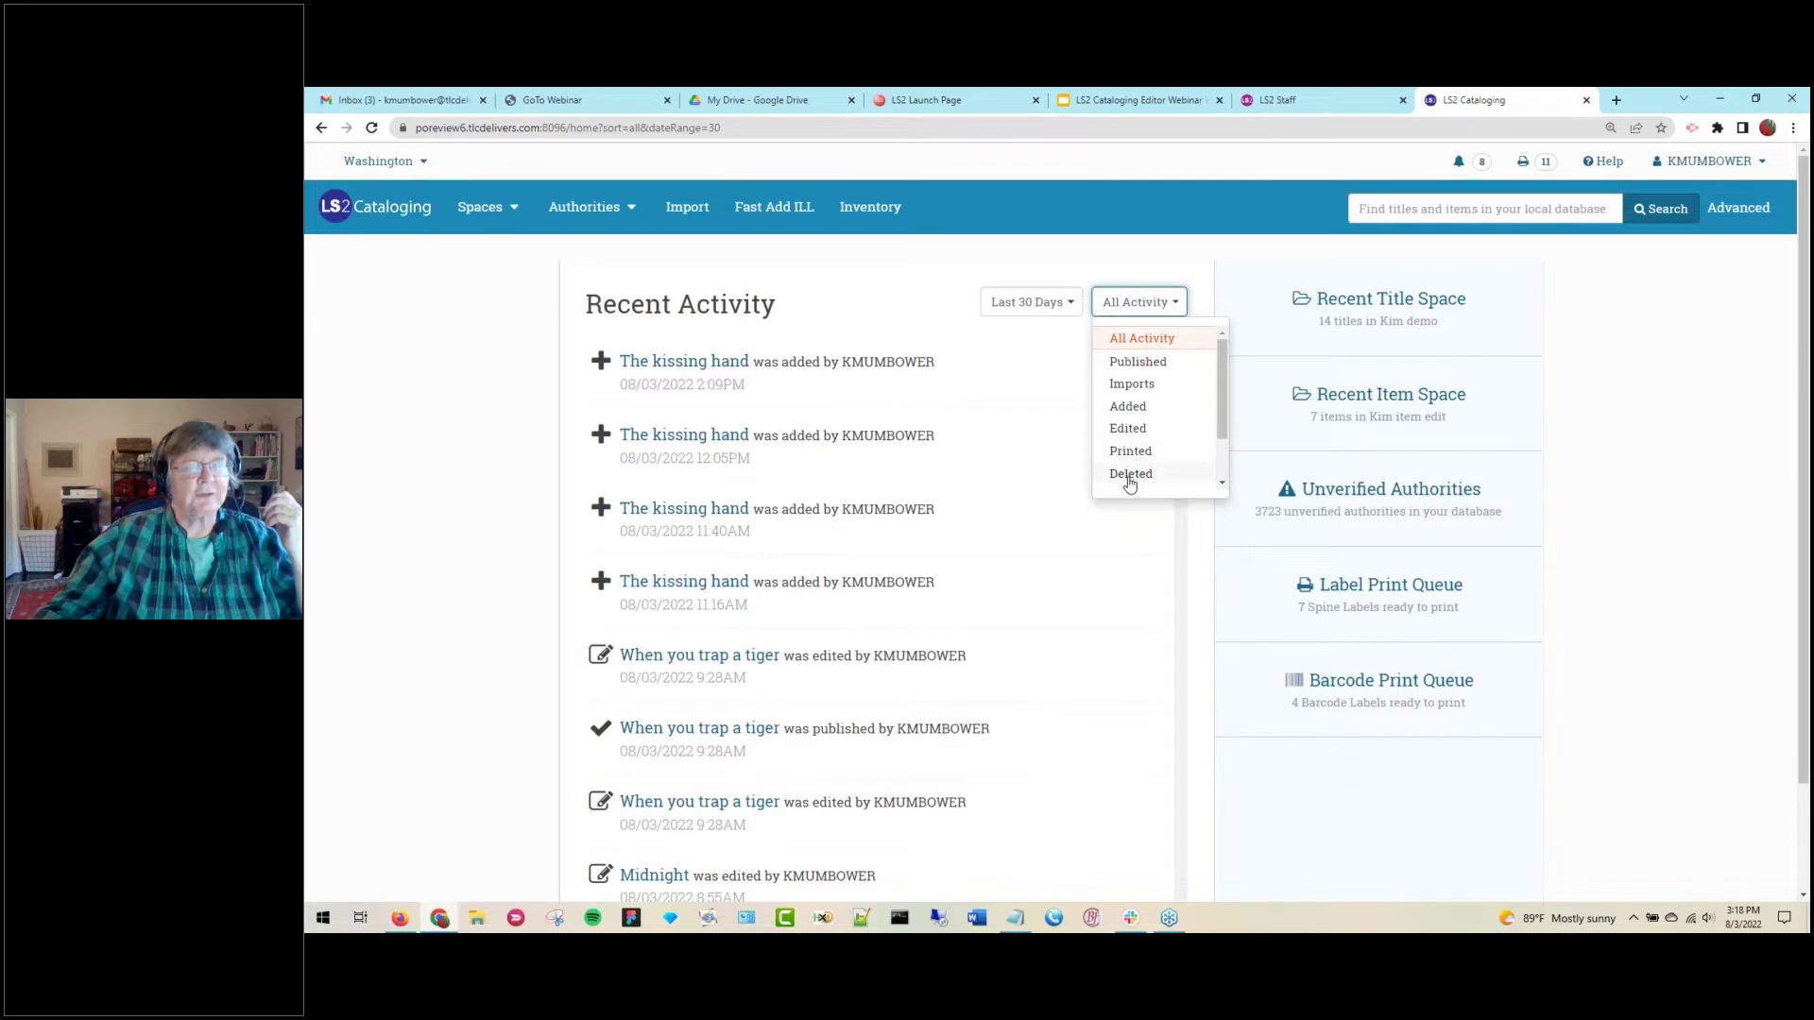
left_click(1128, 475)
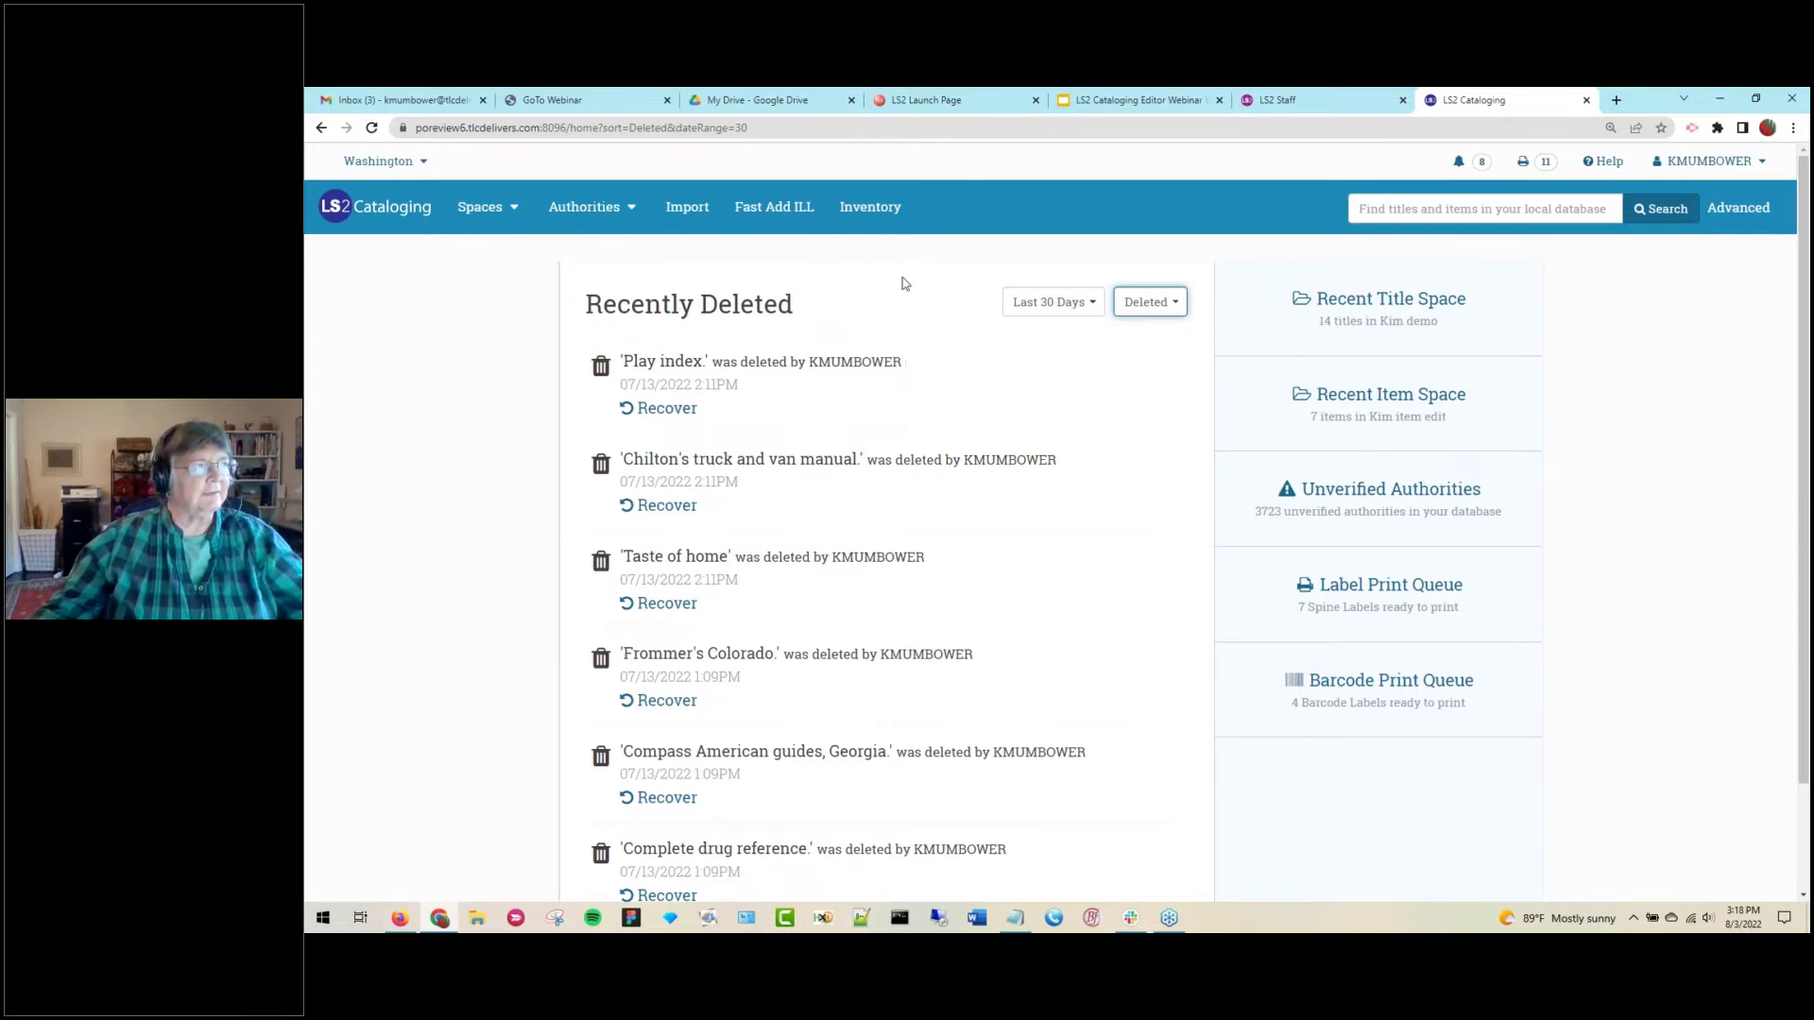
Step: Go to the Import page from the top navigation bar
left_click(687, 207)
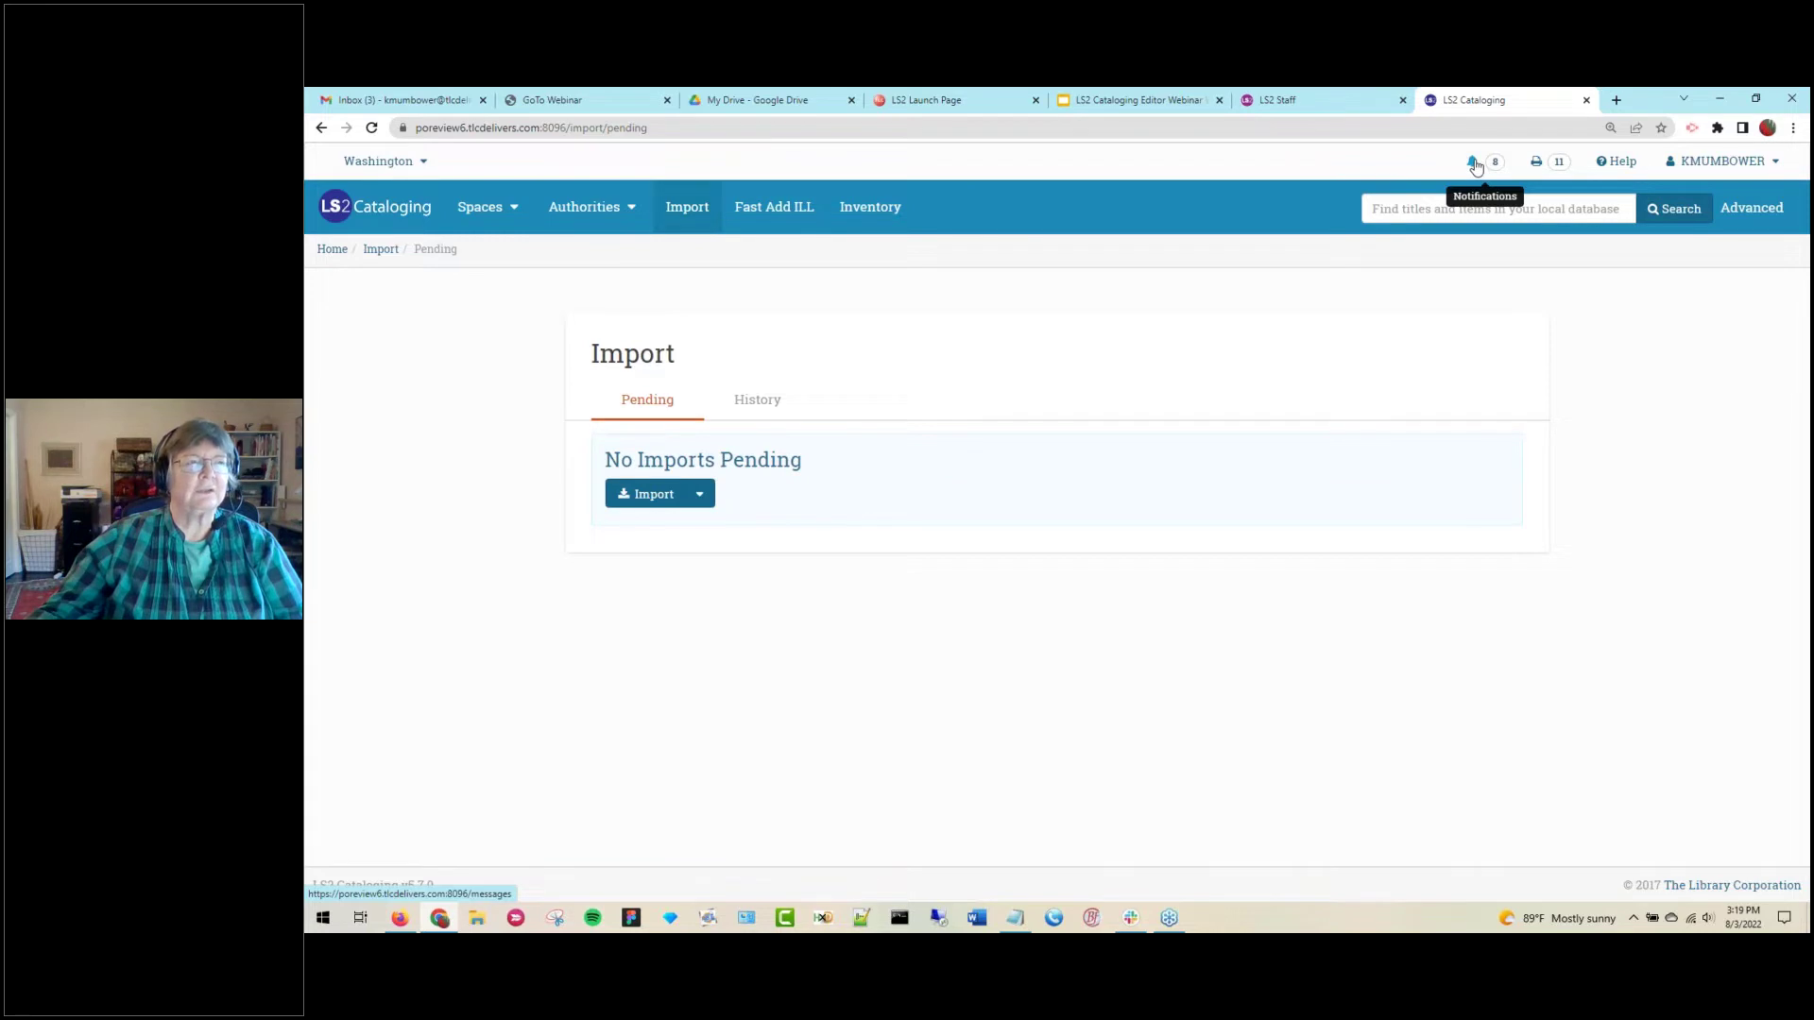
Step: Show the 9 notifications, including the Mackin files ready for import
left_click(1476, 166)
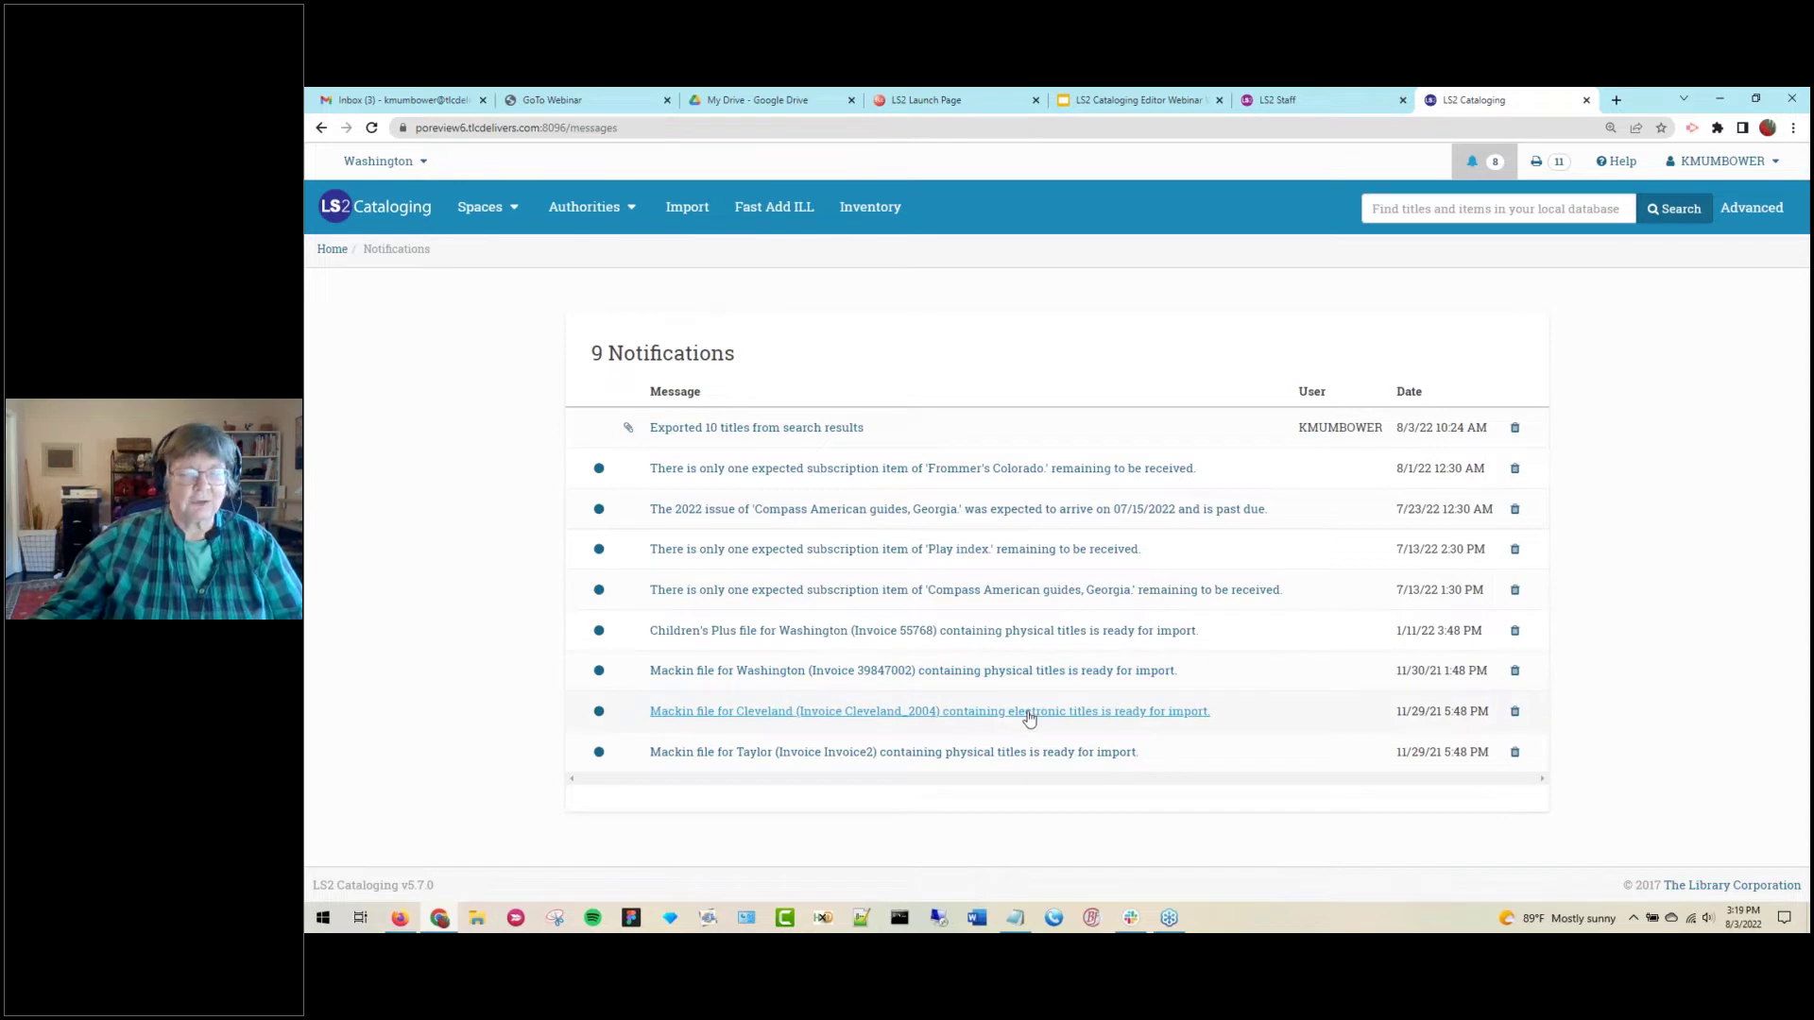
Step: Open the Mackin Washington notification and start importing its 2-title file
left_click(746, 672)
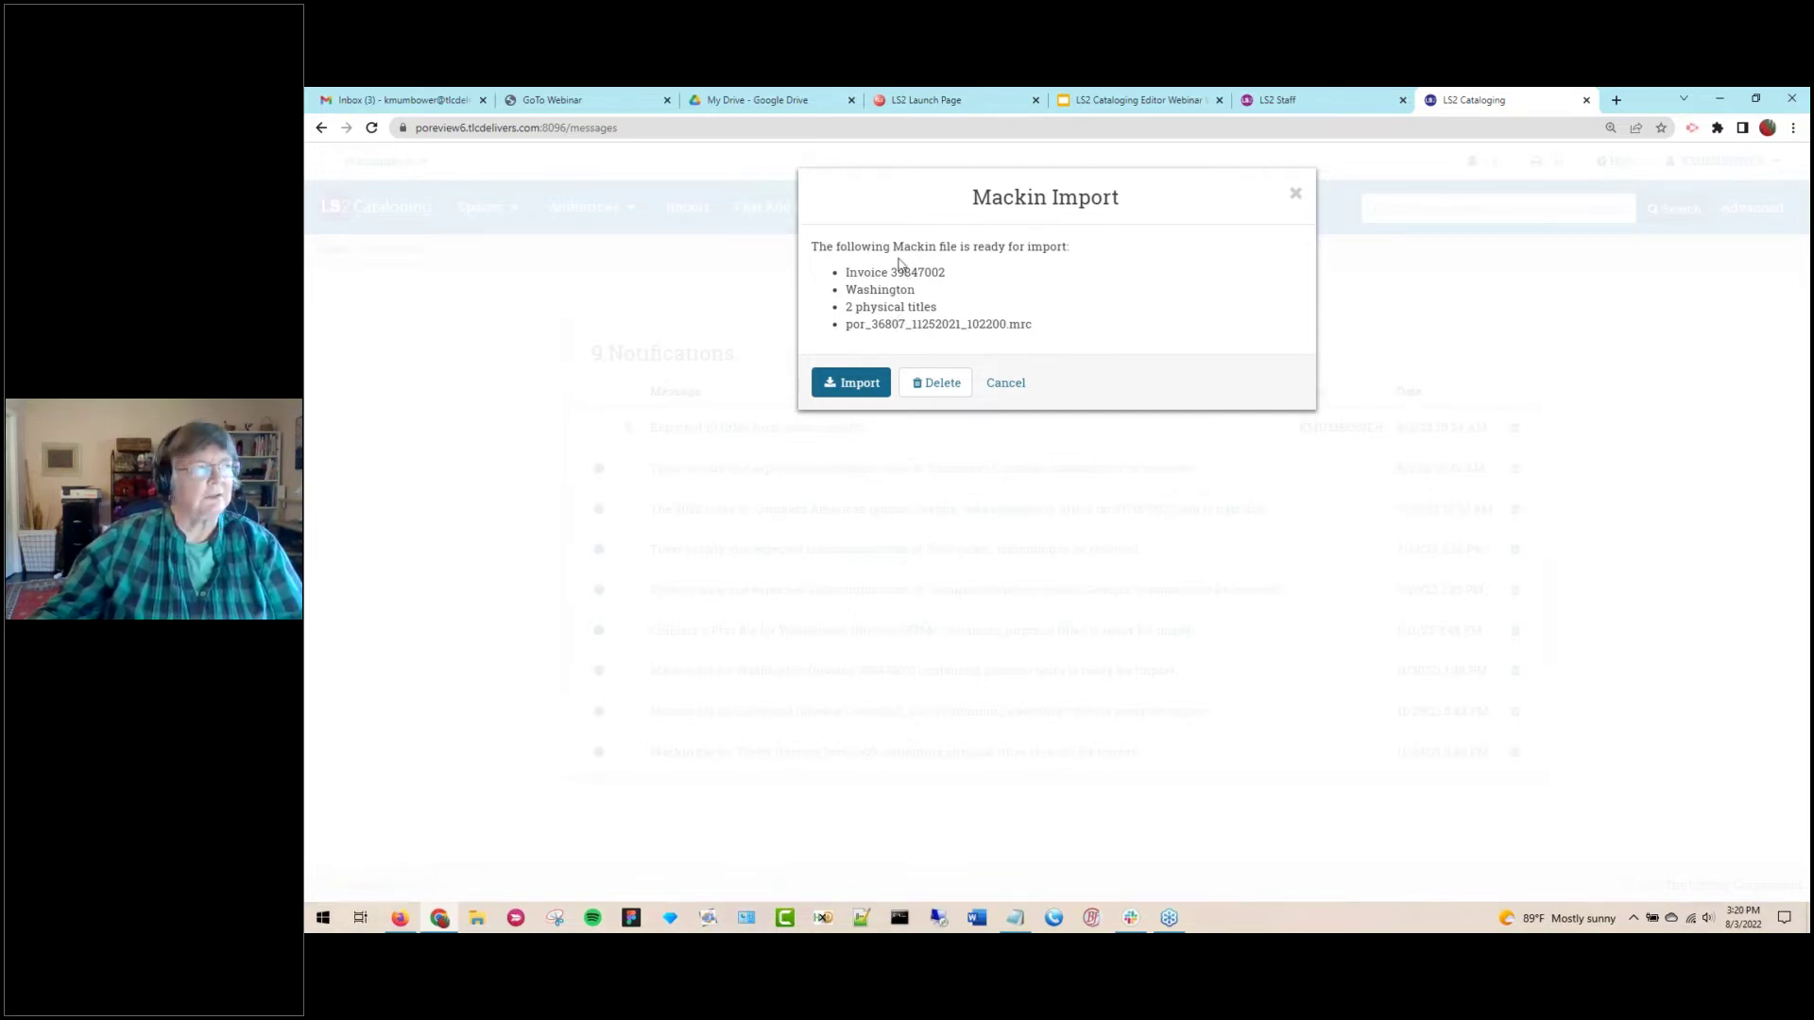
left_click(850, 385)
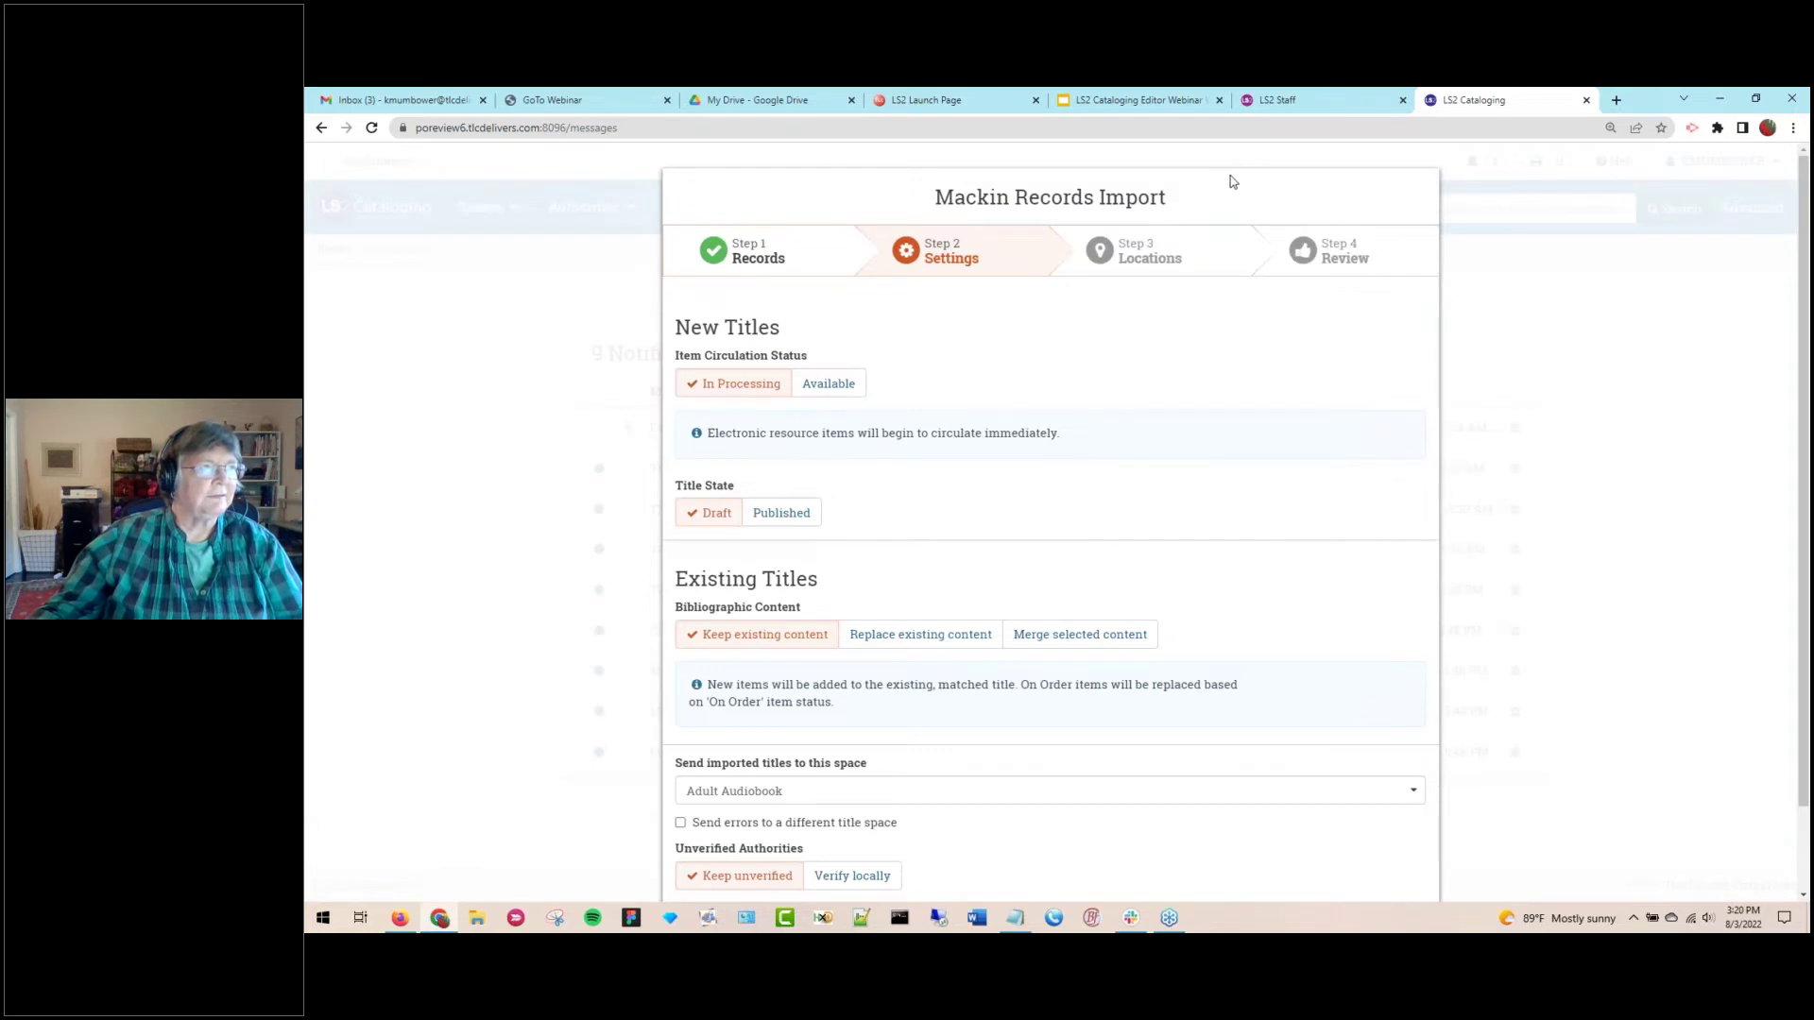
Step: Clear an accidental page-wide selection and scroll through the import settings page
key("ctrl+a")
key("ctrl+l")
key("ctrl+v")
left_click(755, 189)
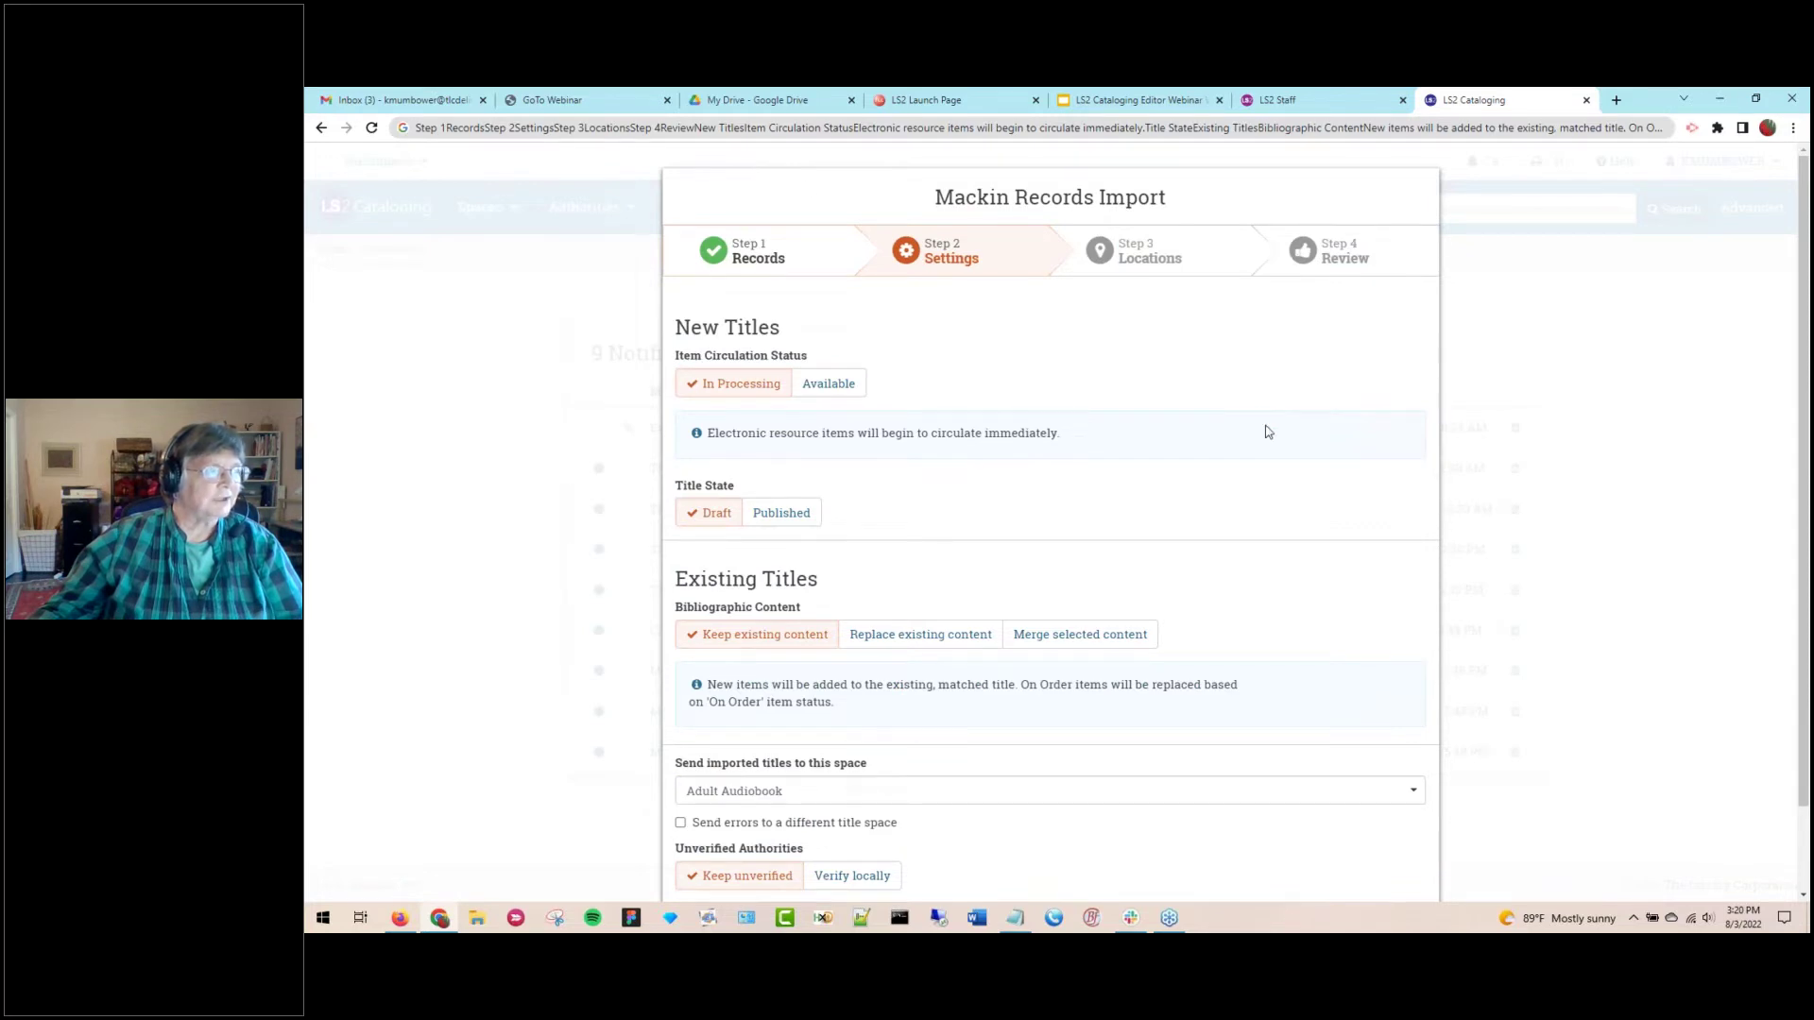
scroll(1322, 630, "down", 1)
scroll(1322, 630, "up", 1)
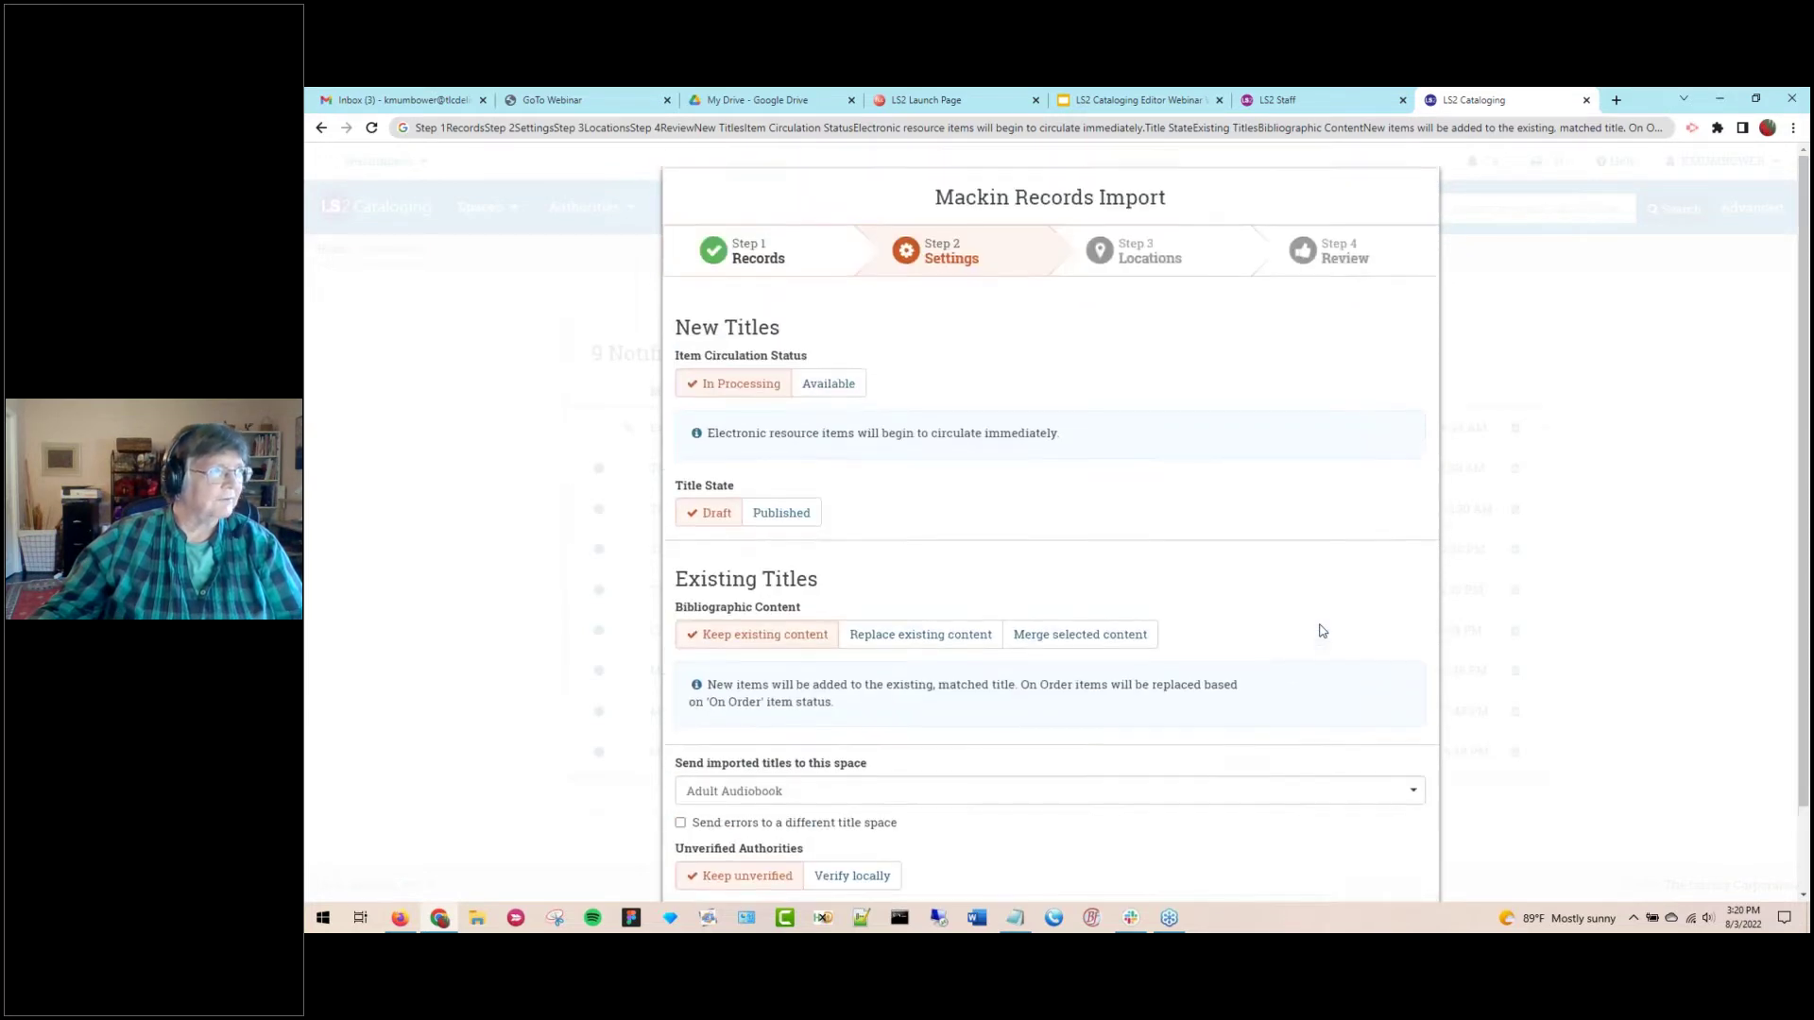
scroll(1322, 630, "down", 1)
scroll(1322, 629, "up", 1)
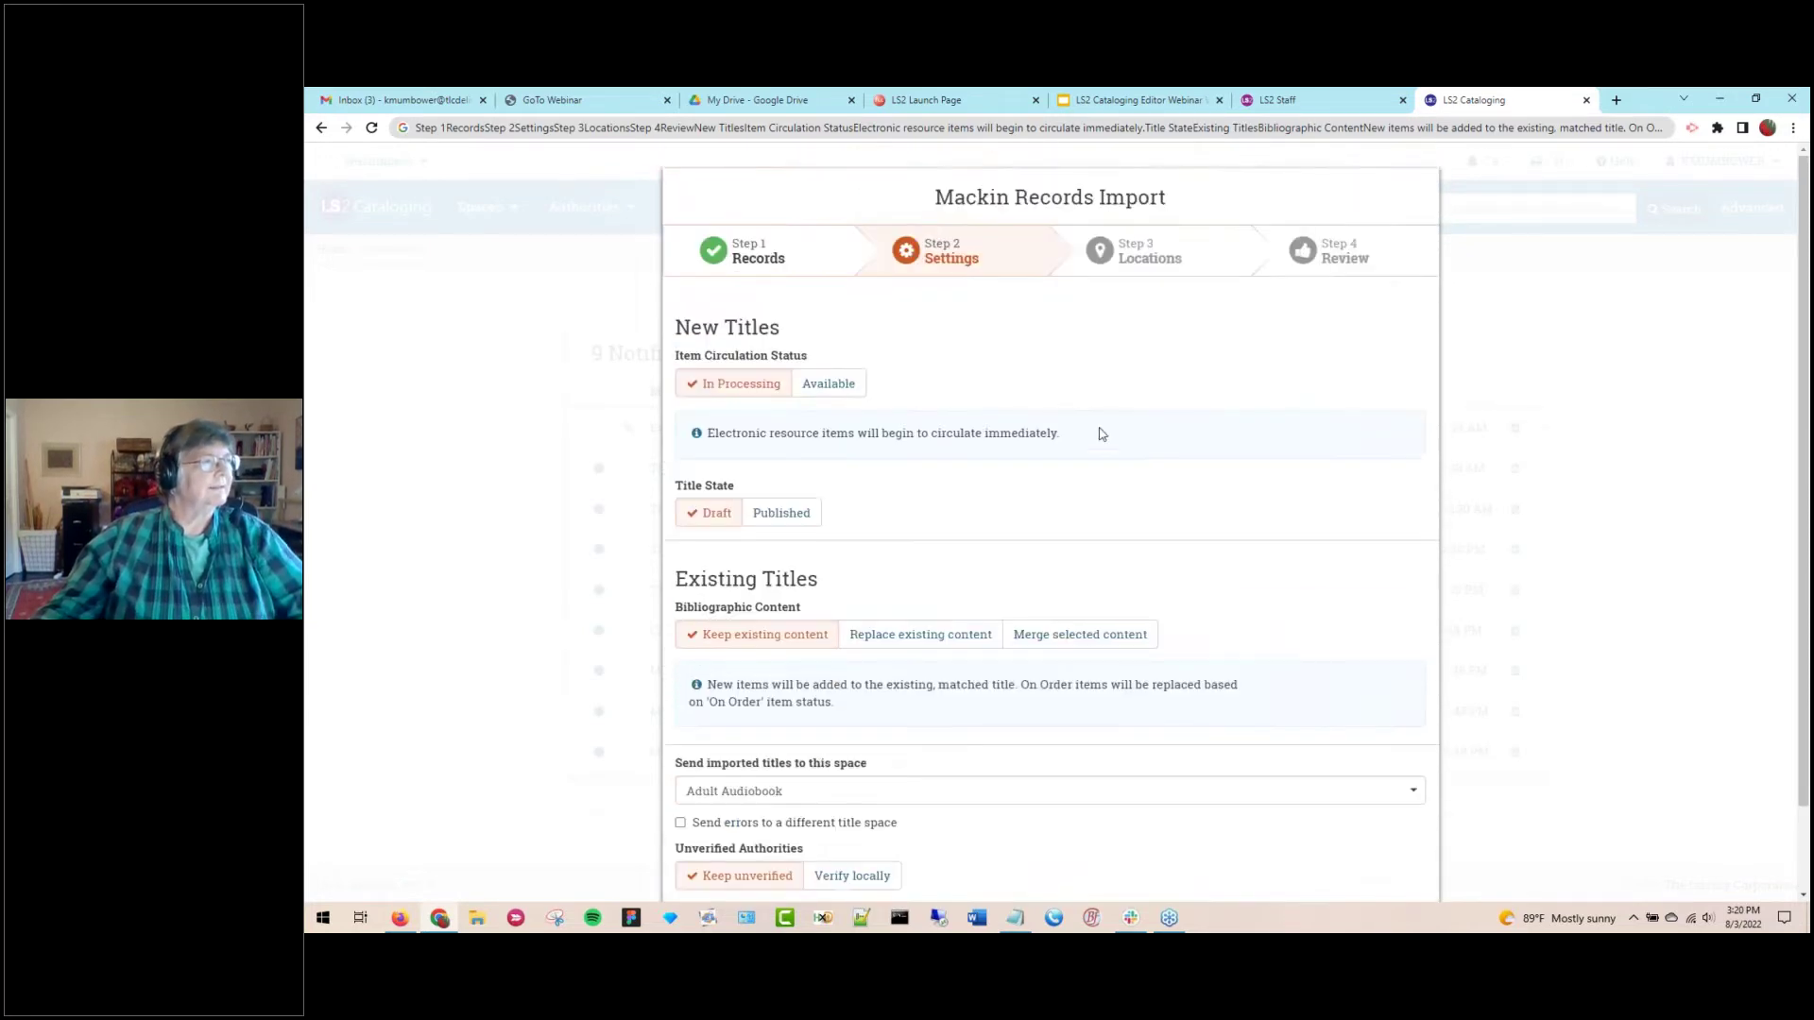
Step: Step back to Records, then return to Settings to review New and Existing Titles options
left_click(763, 256)
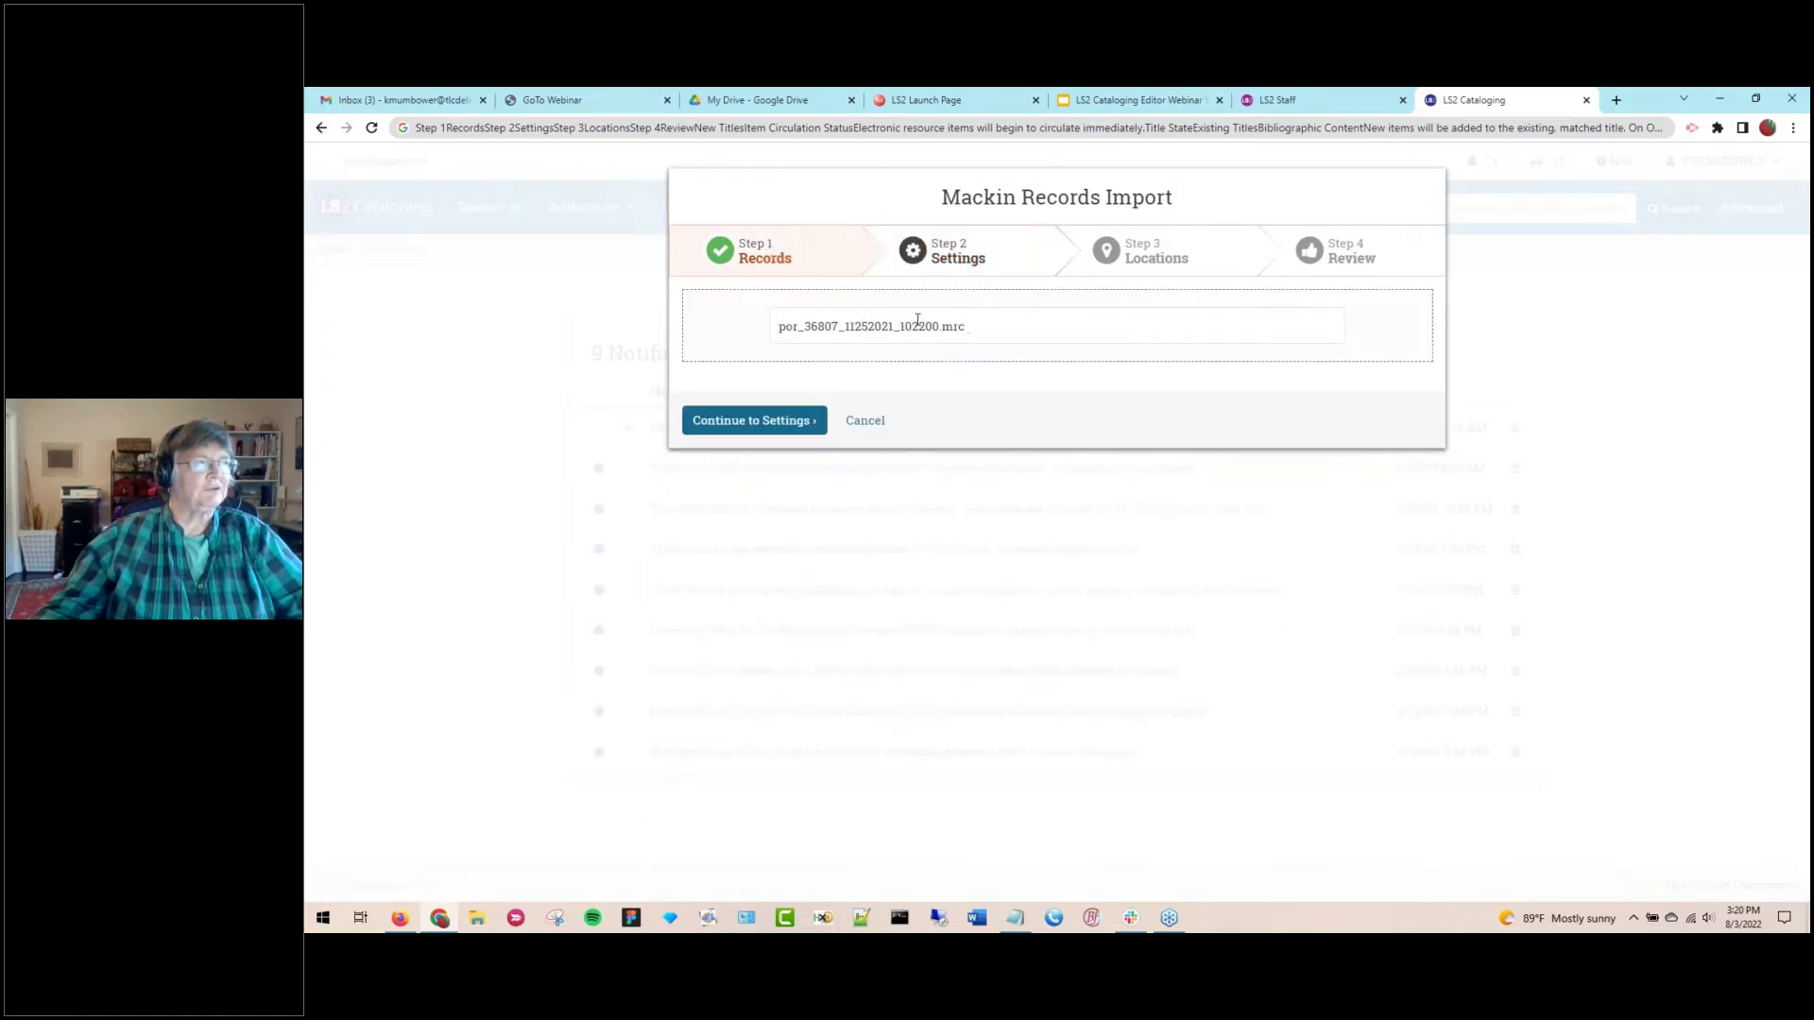
left_click(959, 262)
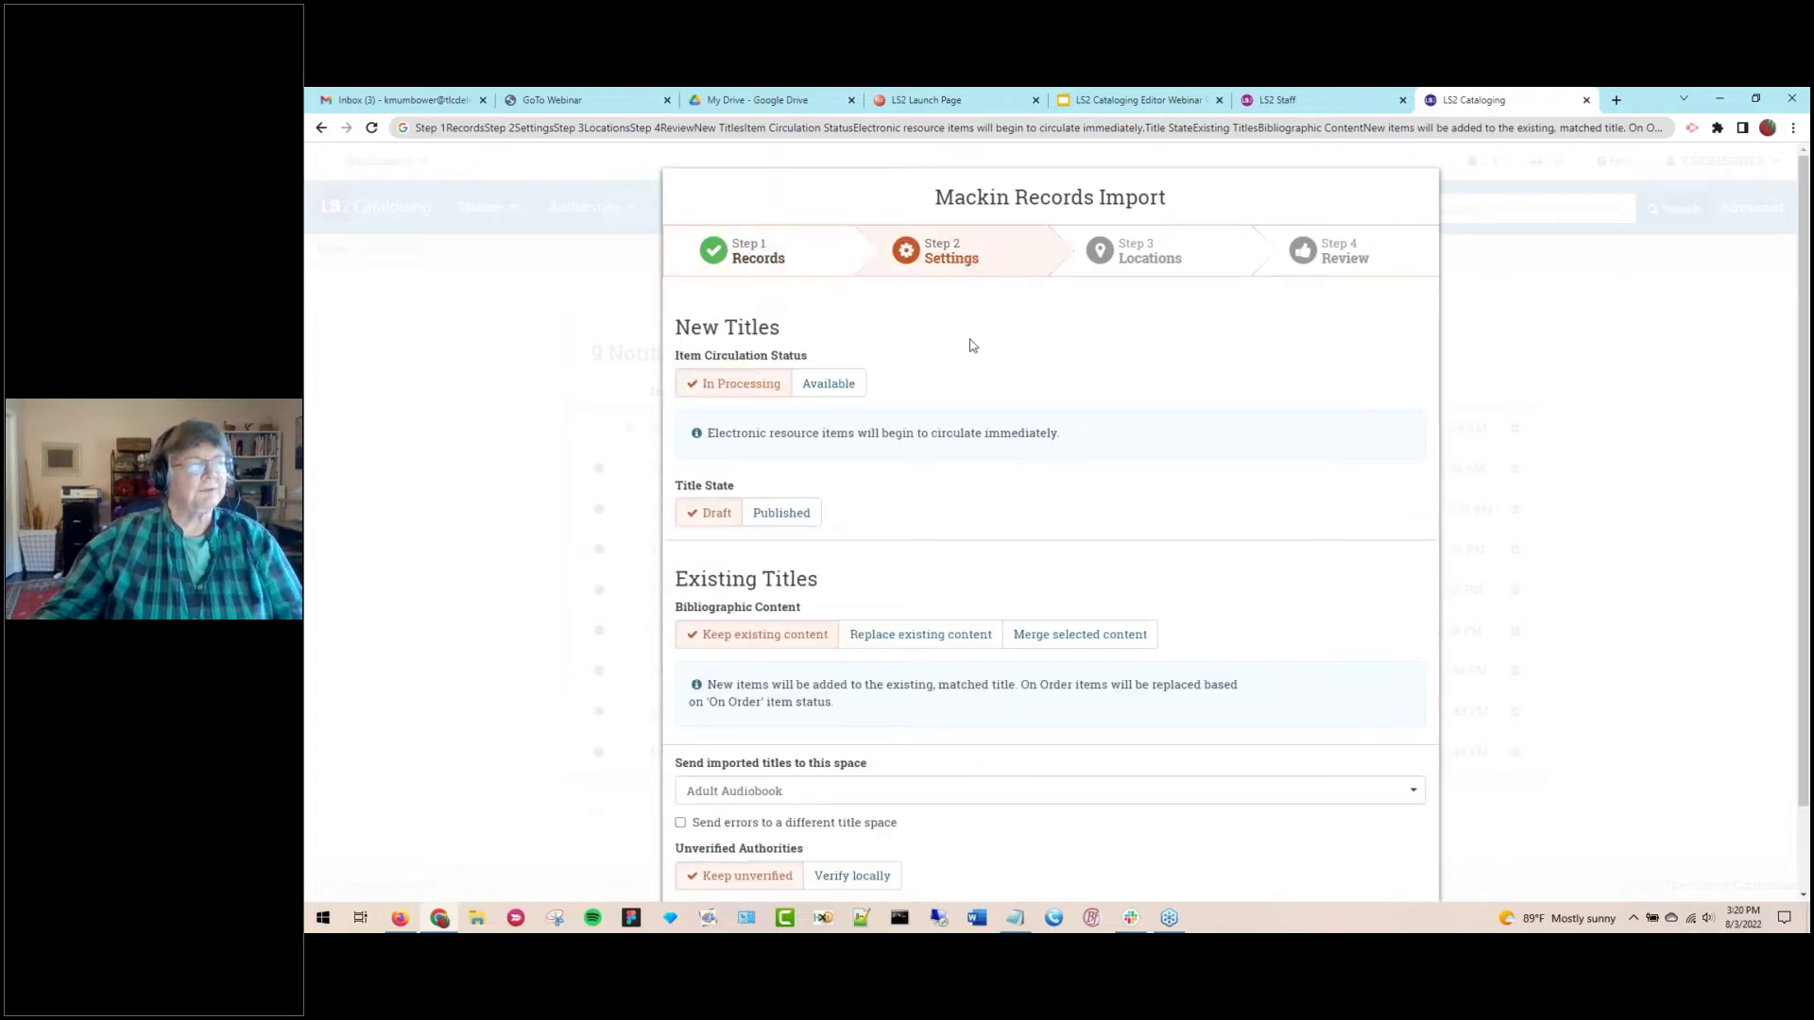
scroll(1170, 353, "down", 1)
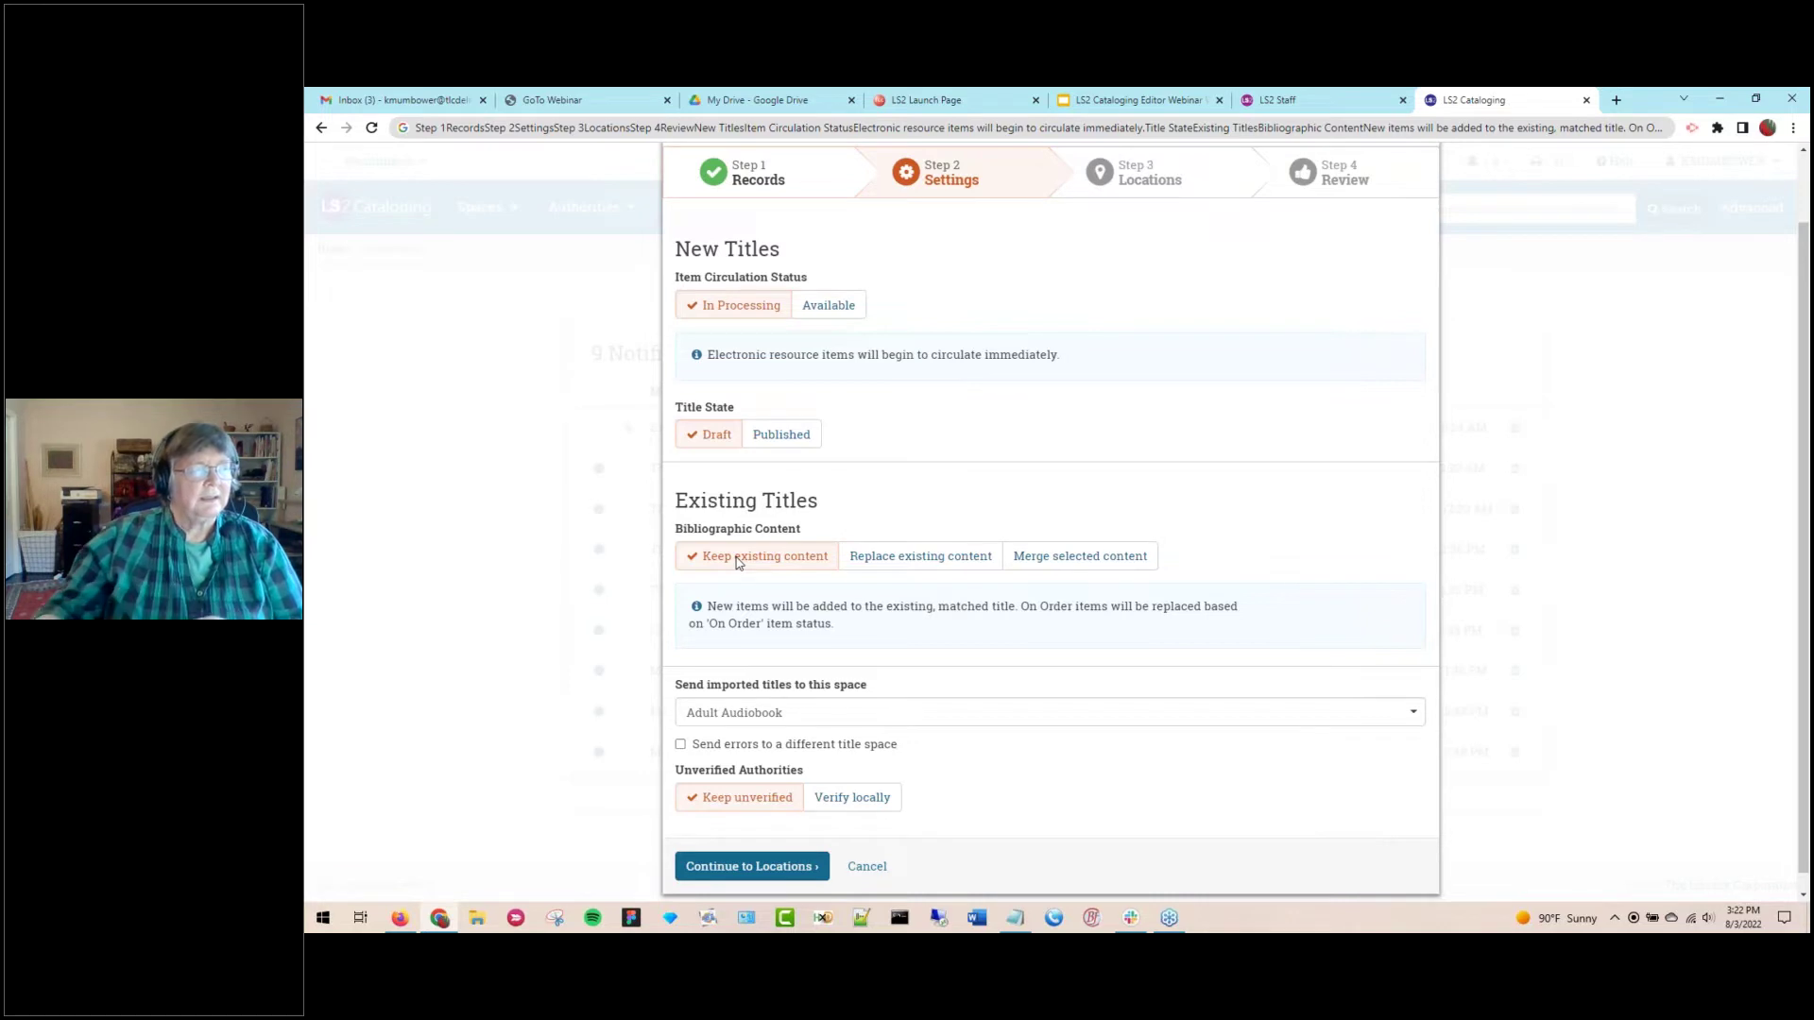
Step: Switch Existing Titles content to Replace, then to Merge selected content, keeping Subjects and Notes on Add
left_click(915, 559)
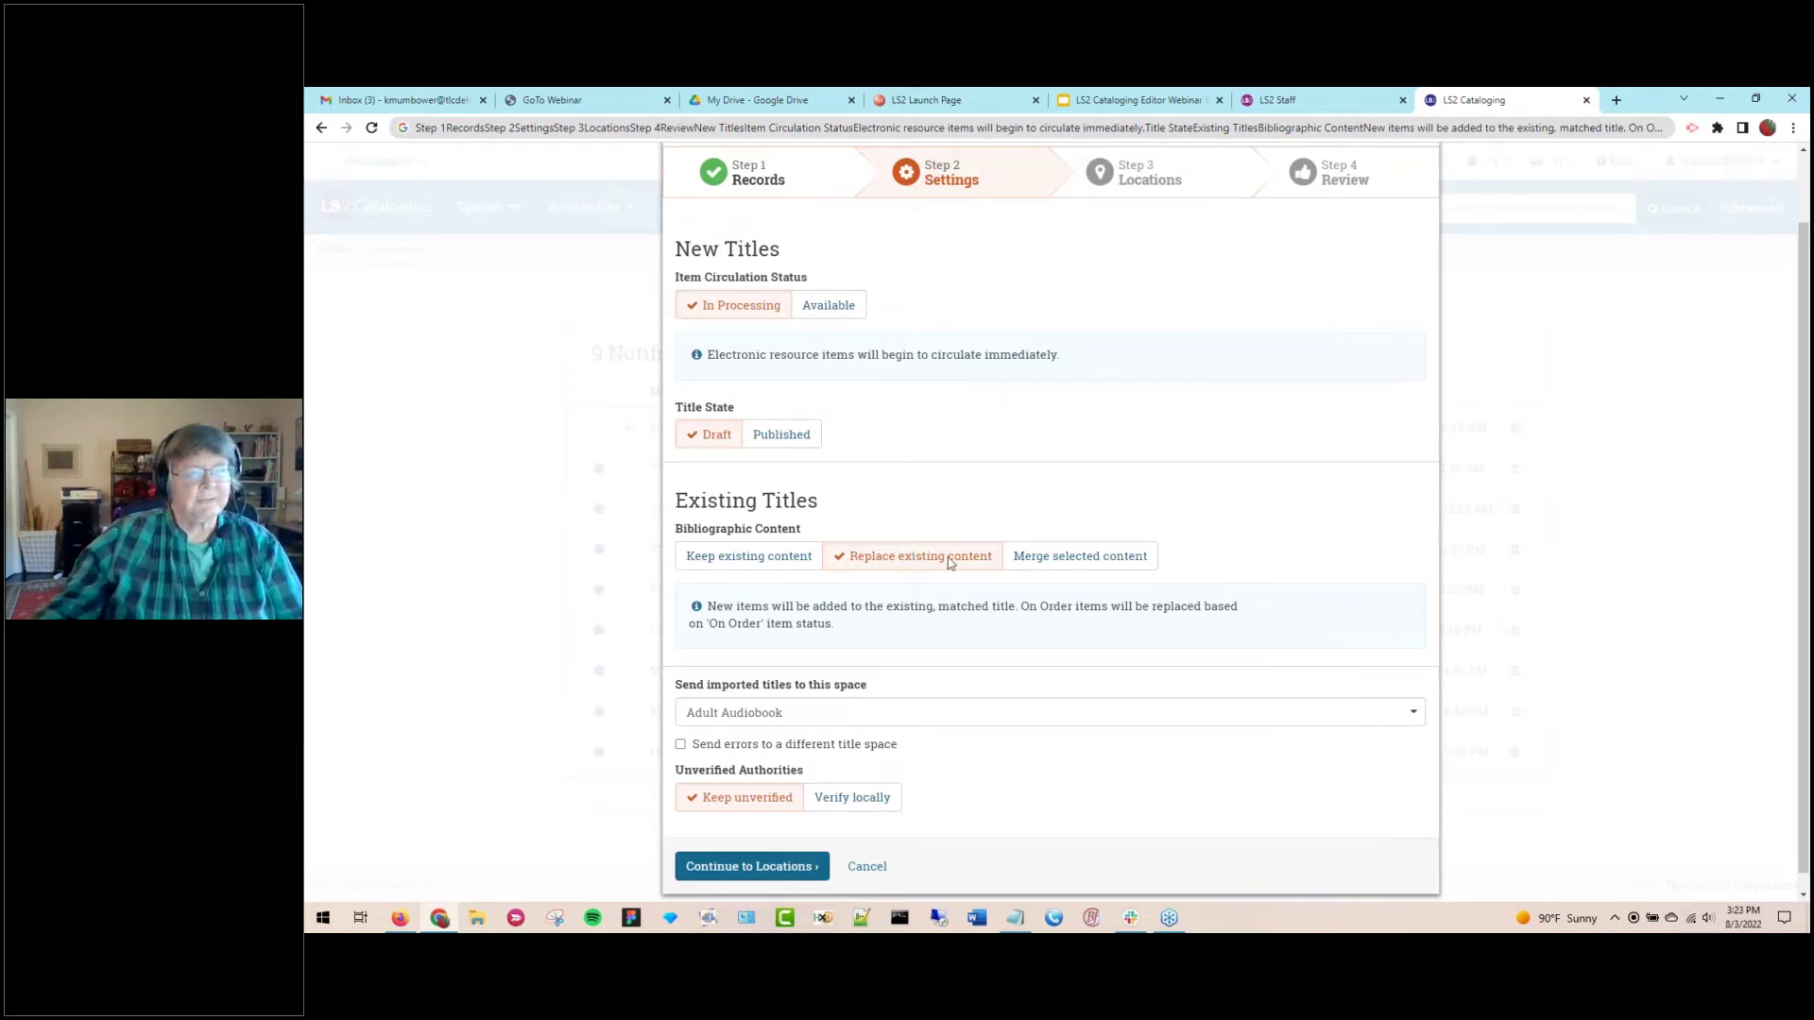
left_click(1093, 557)
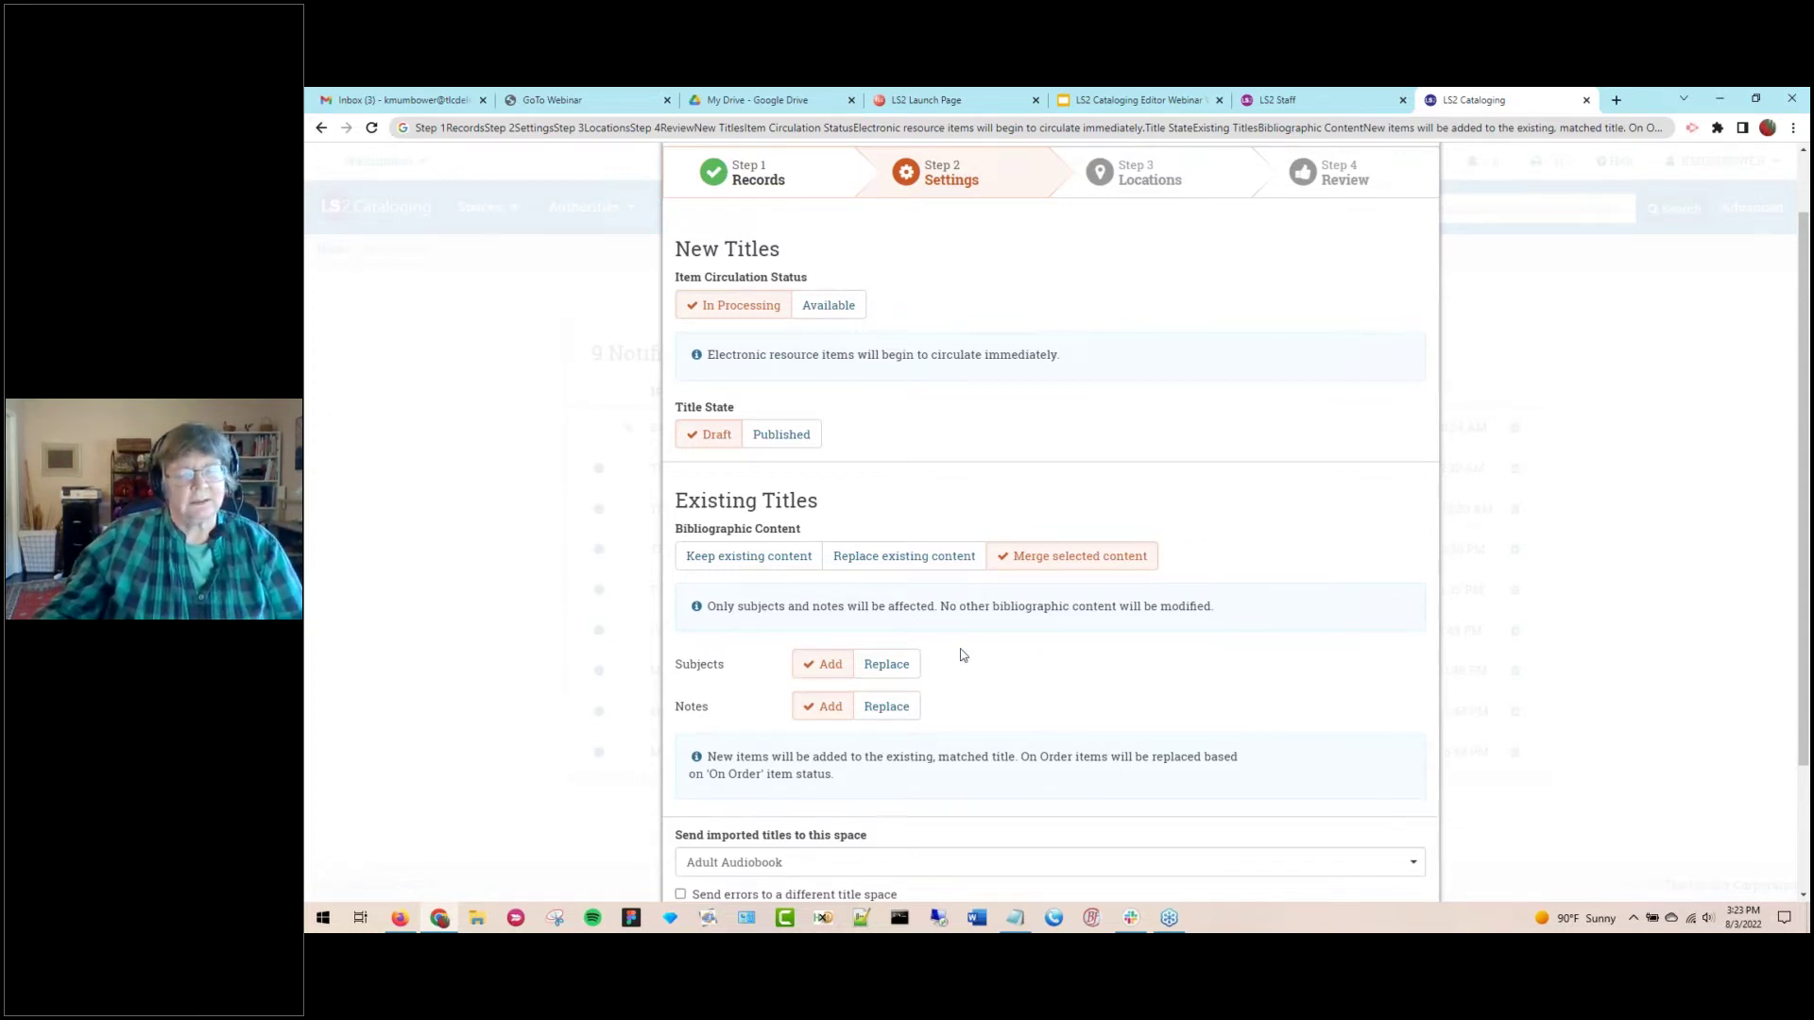
Step: Keep new items' circulation status on In Processing after trying Available
scroll(960, 652, "down", 3)
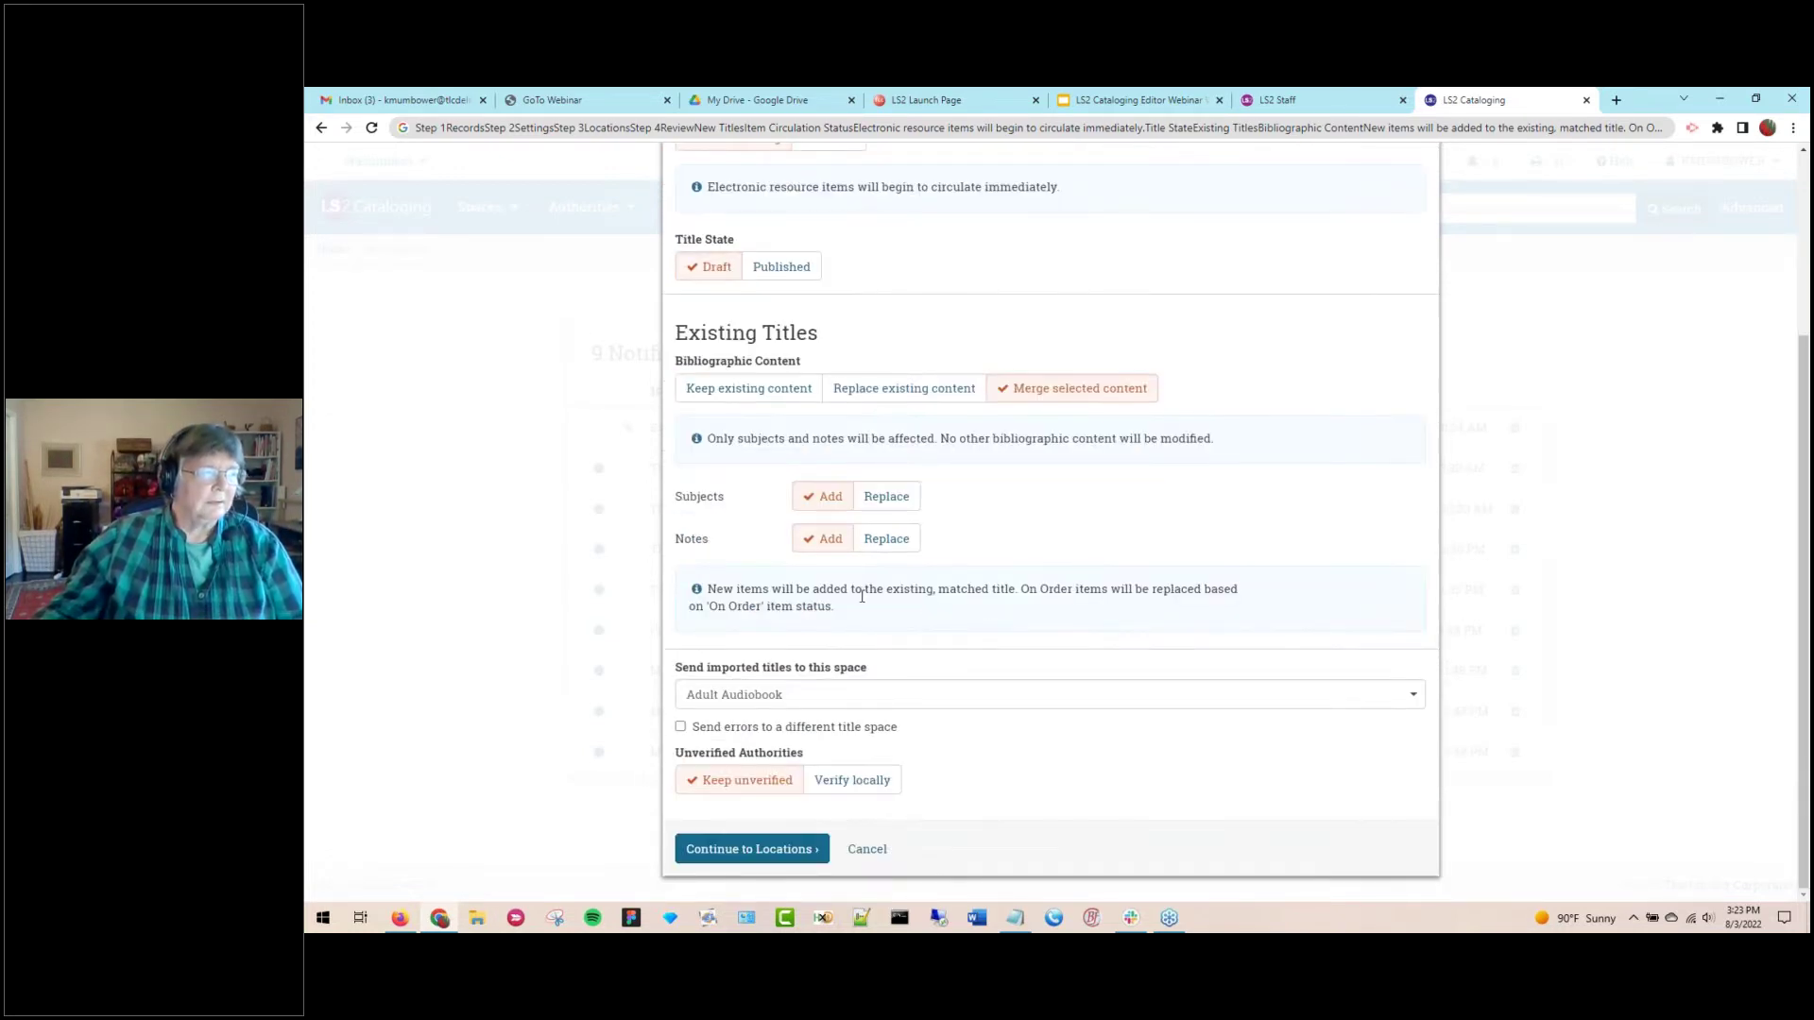
scroll(819, 363, "up", 1)
scroll(818, 368, "up", 3)
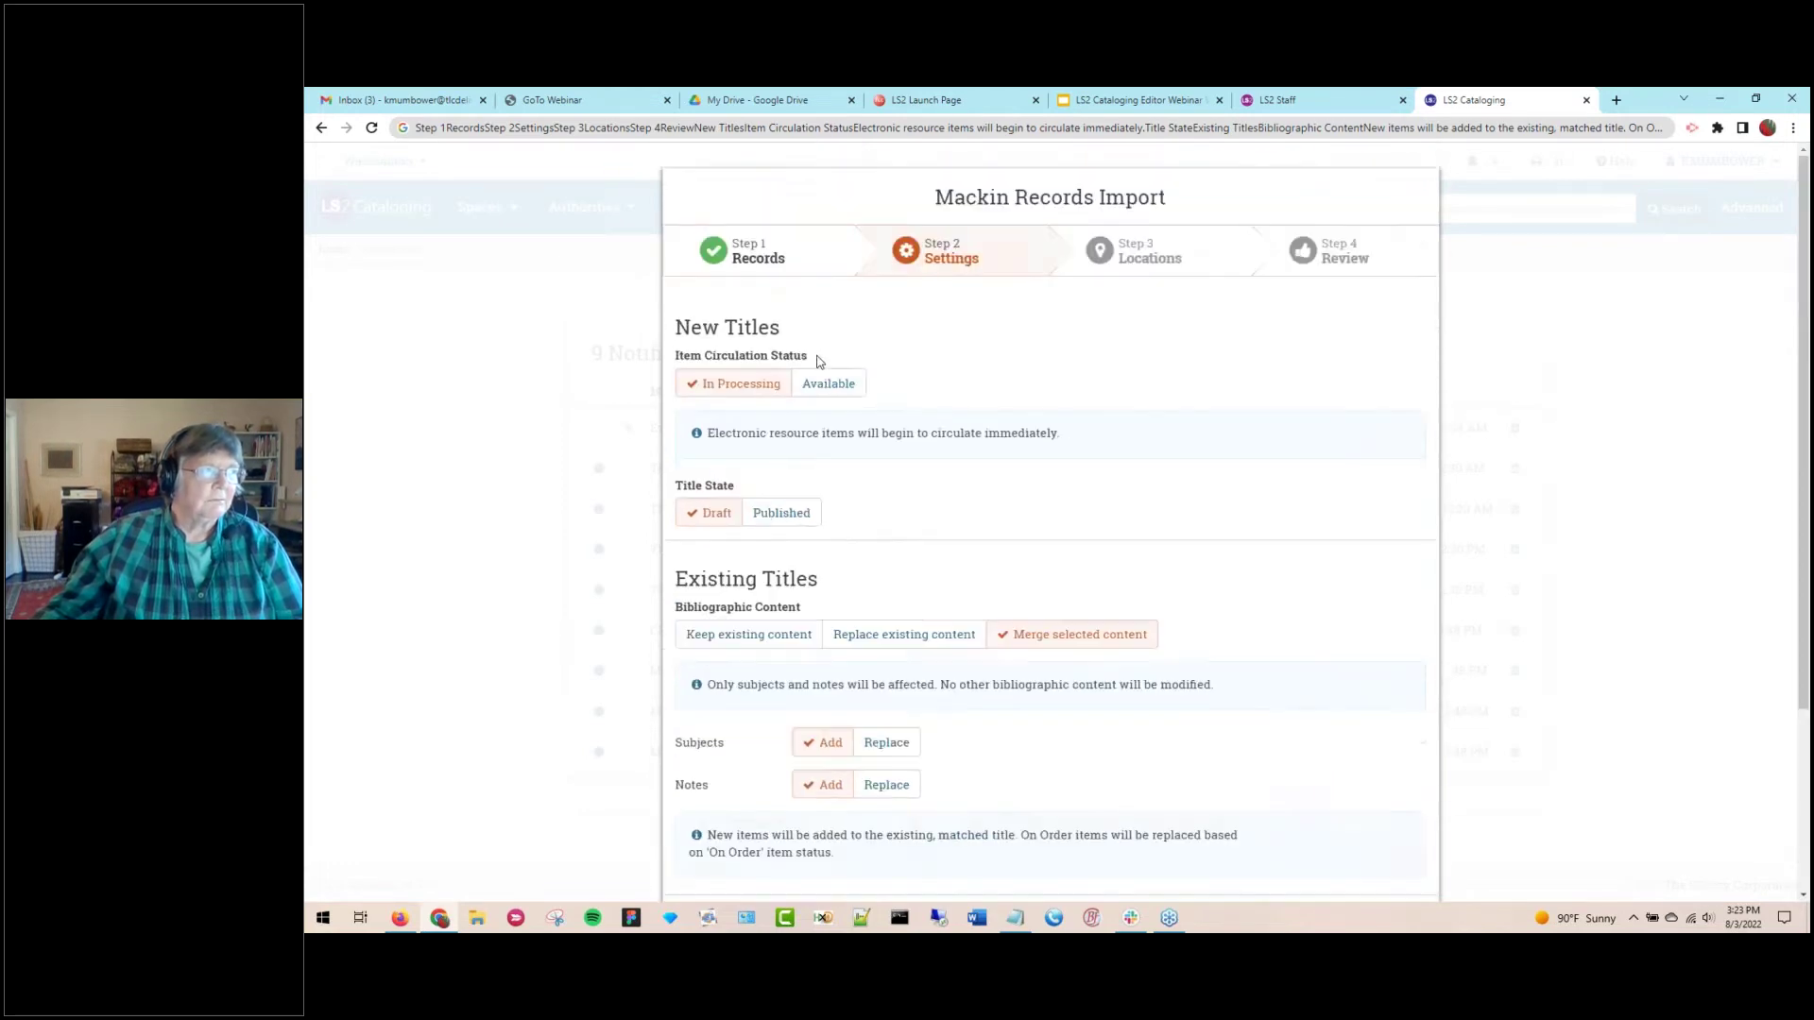
left_click(829, 383)
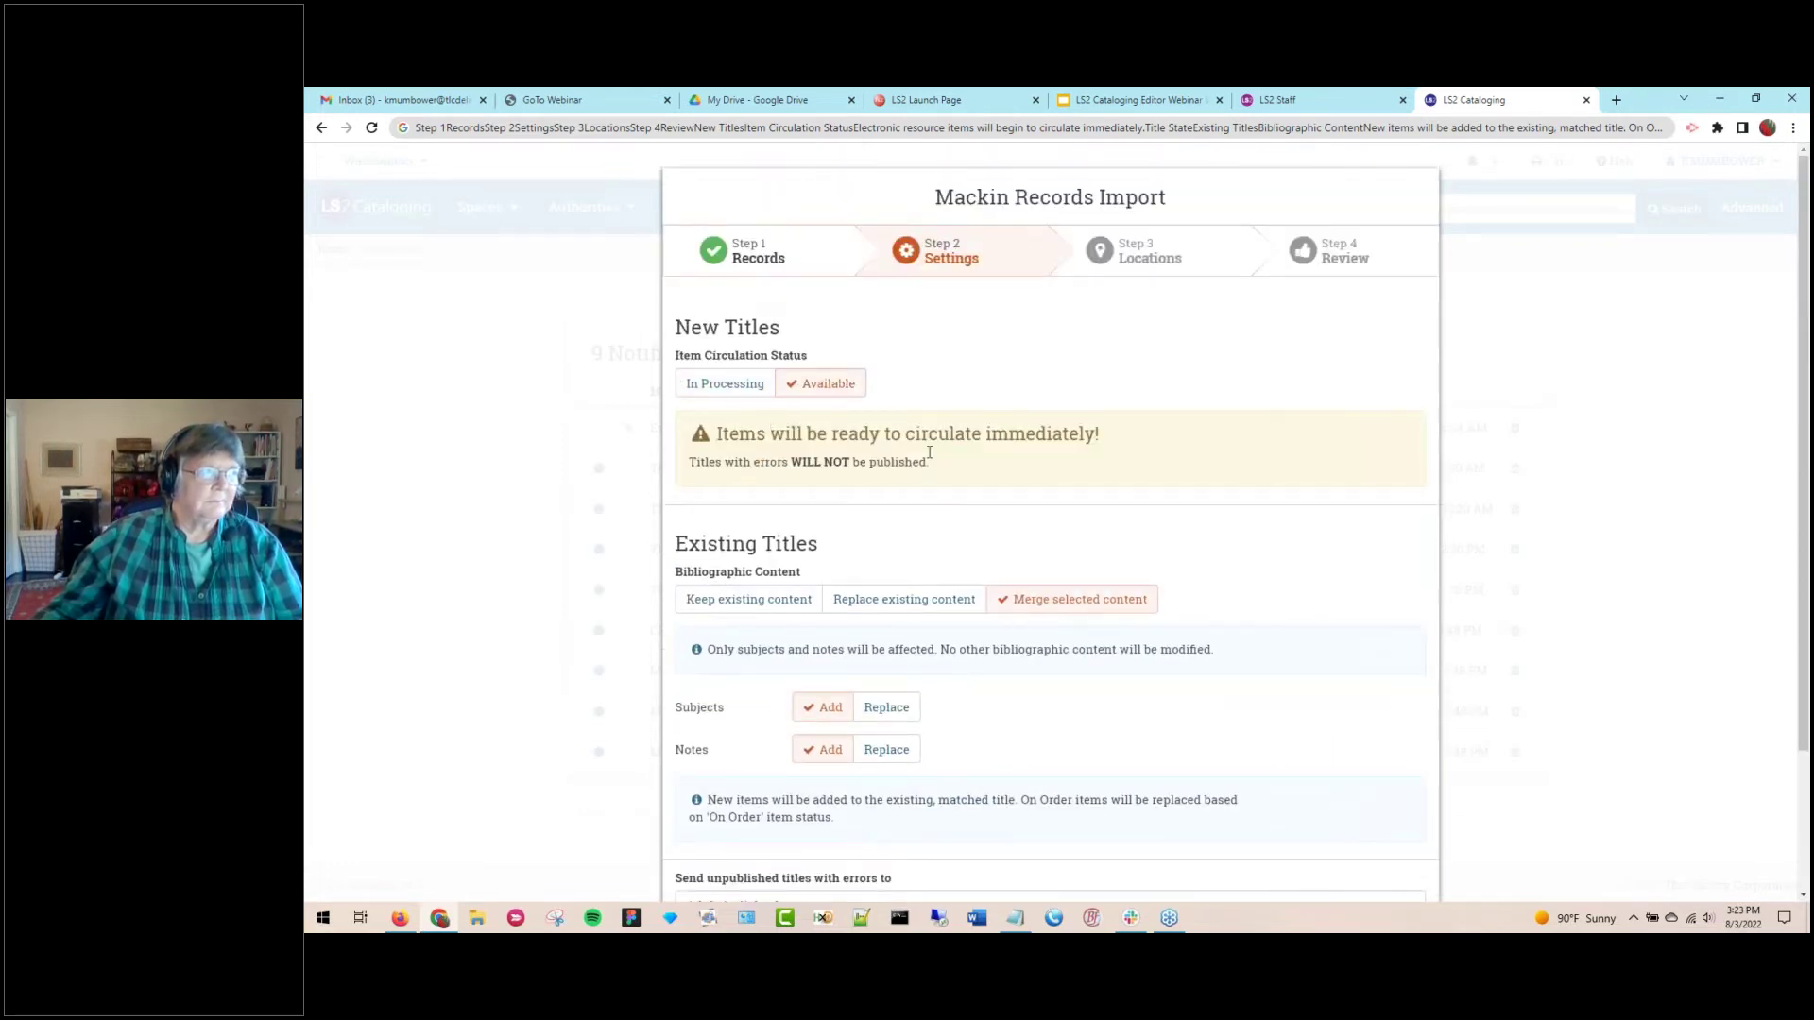
left_click(727, 385)
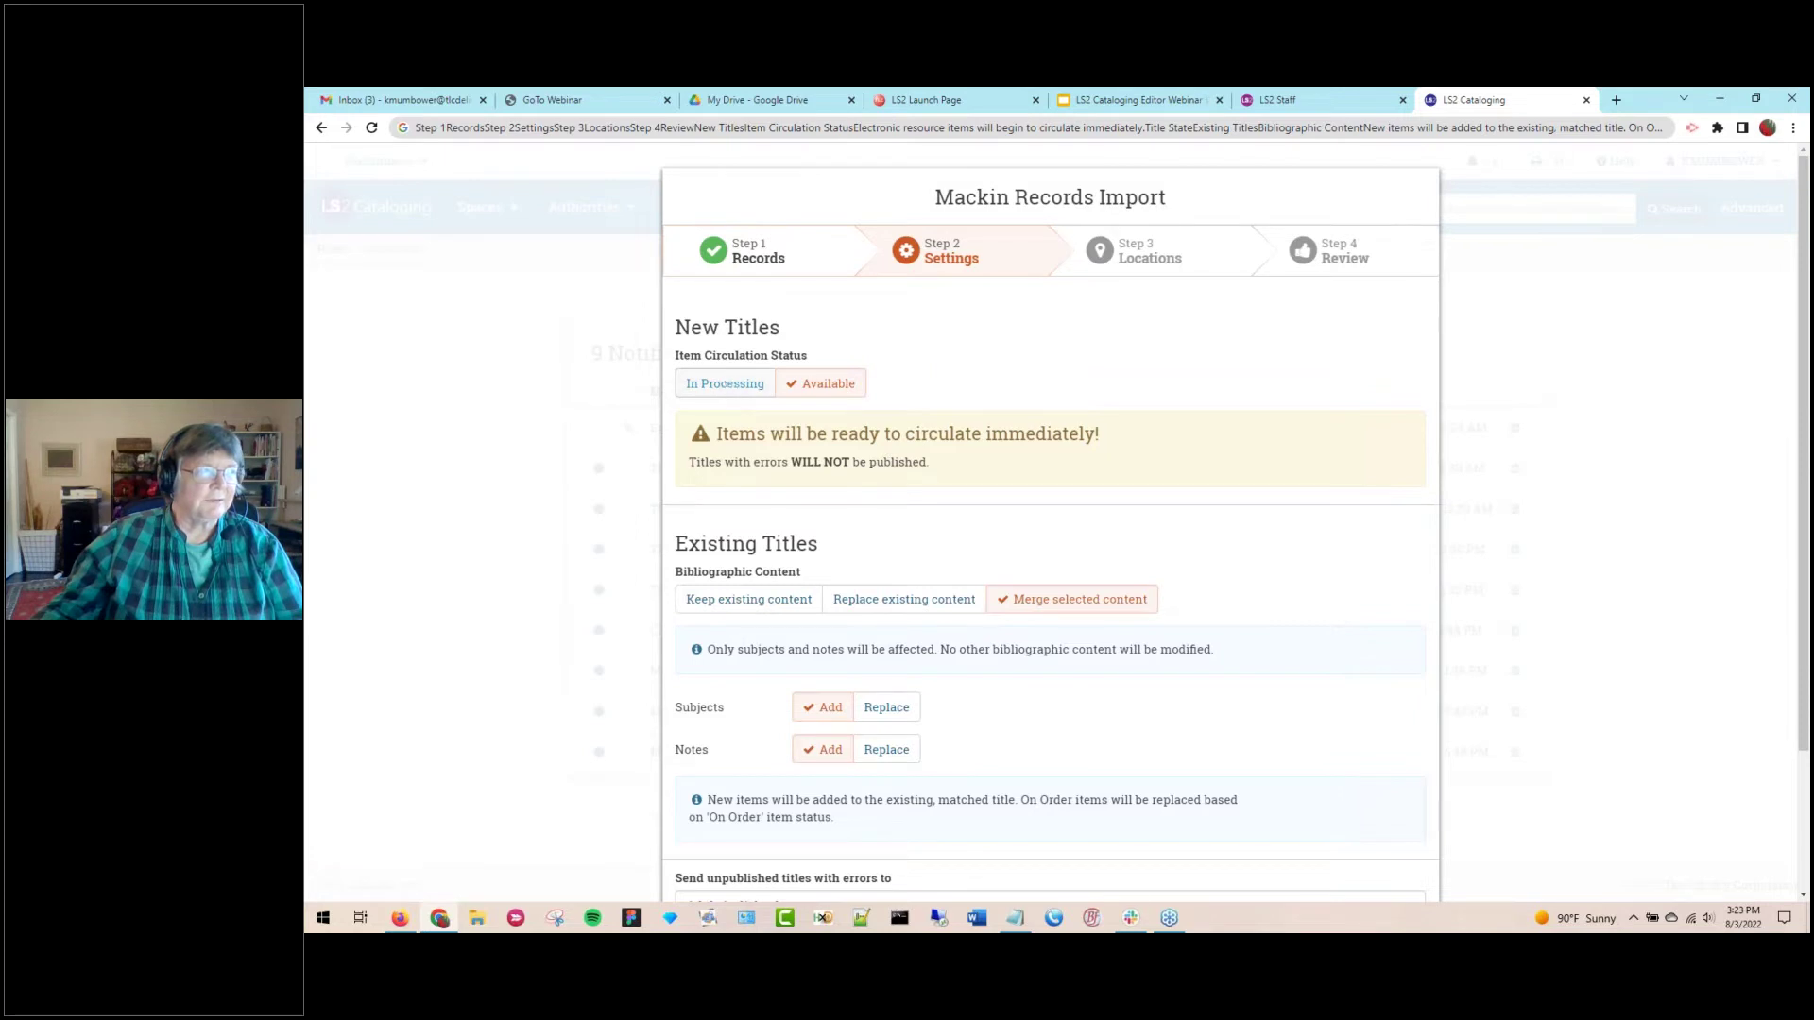
left_click(838, 390)
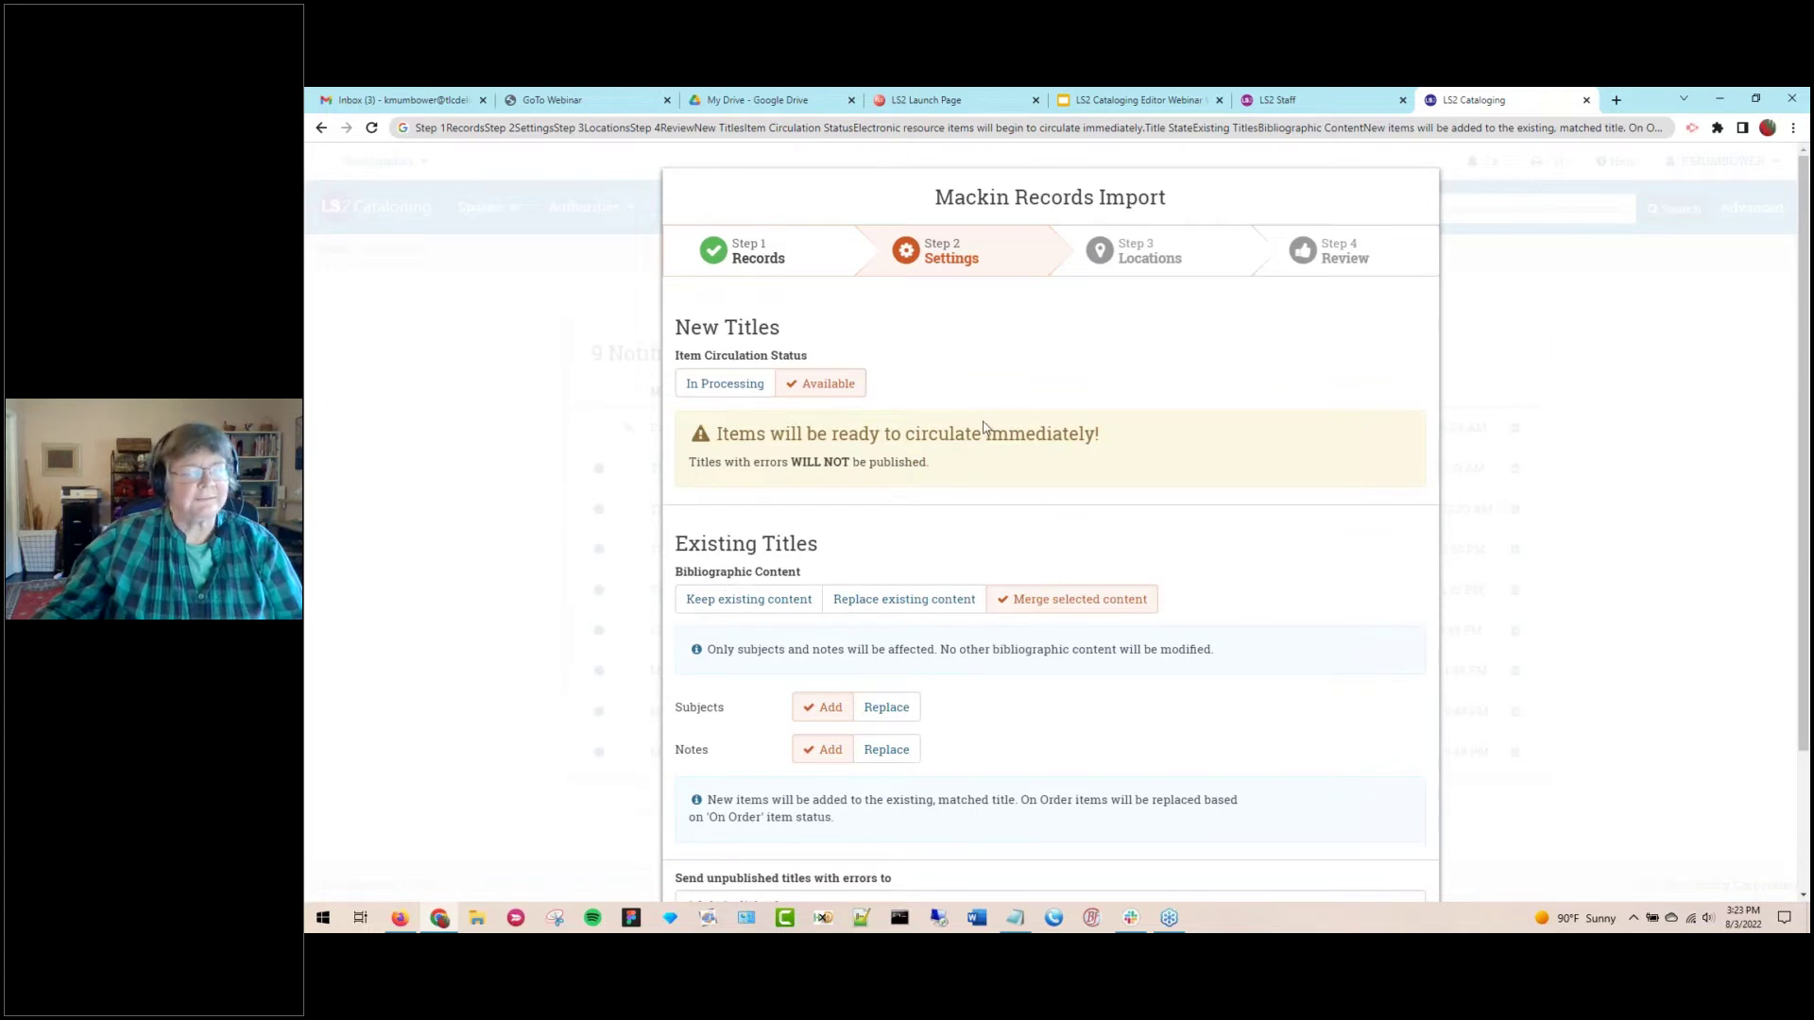
scroll(983, 427, "down", 3)
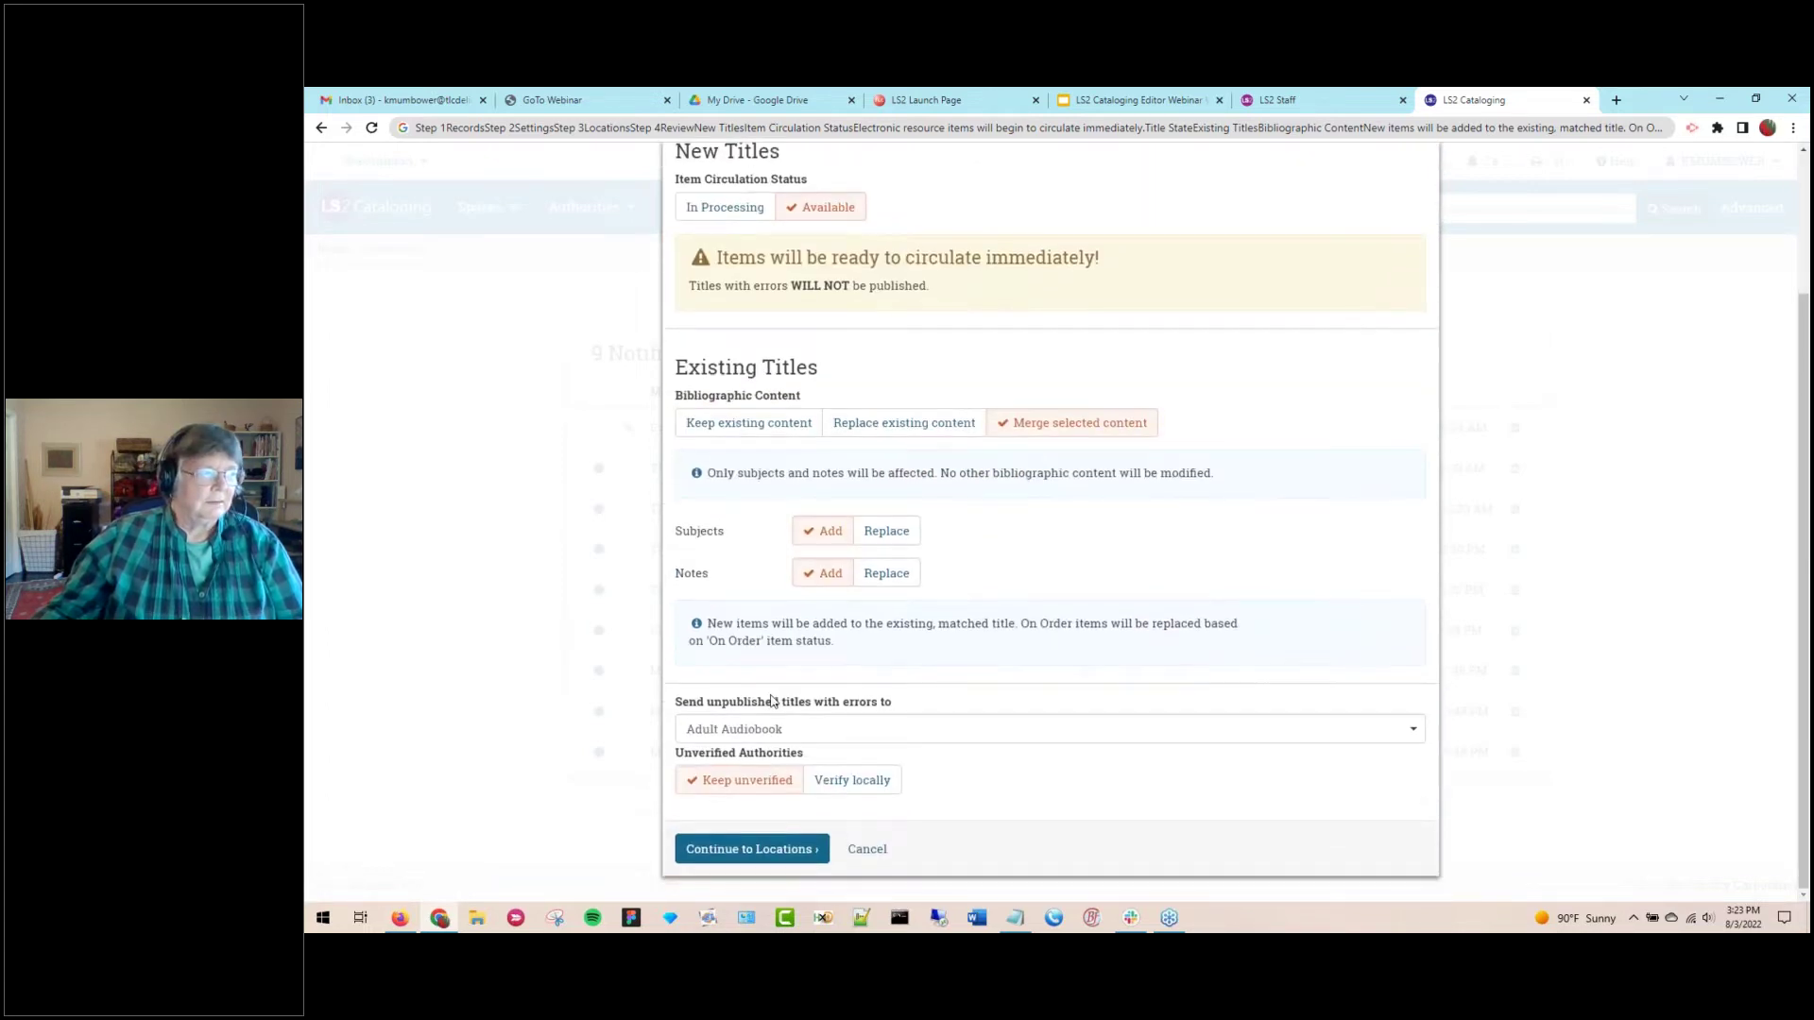
left_click(734, 213)
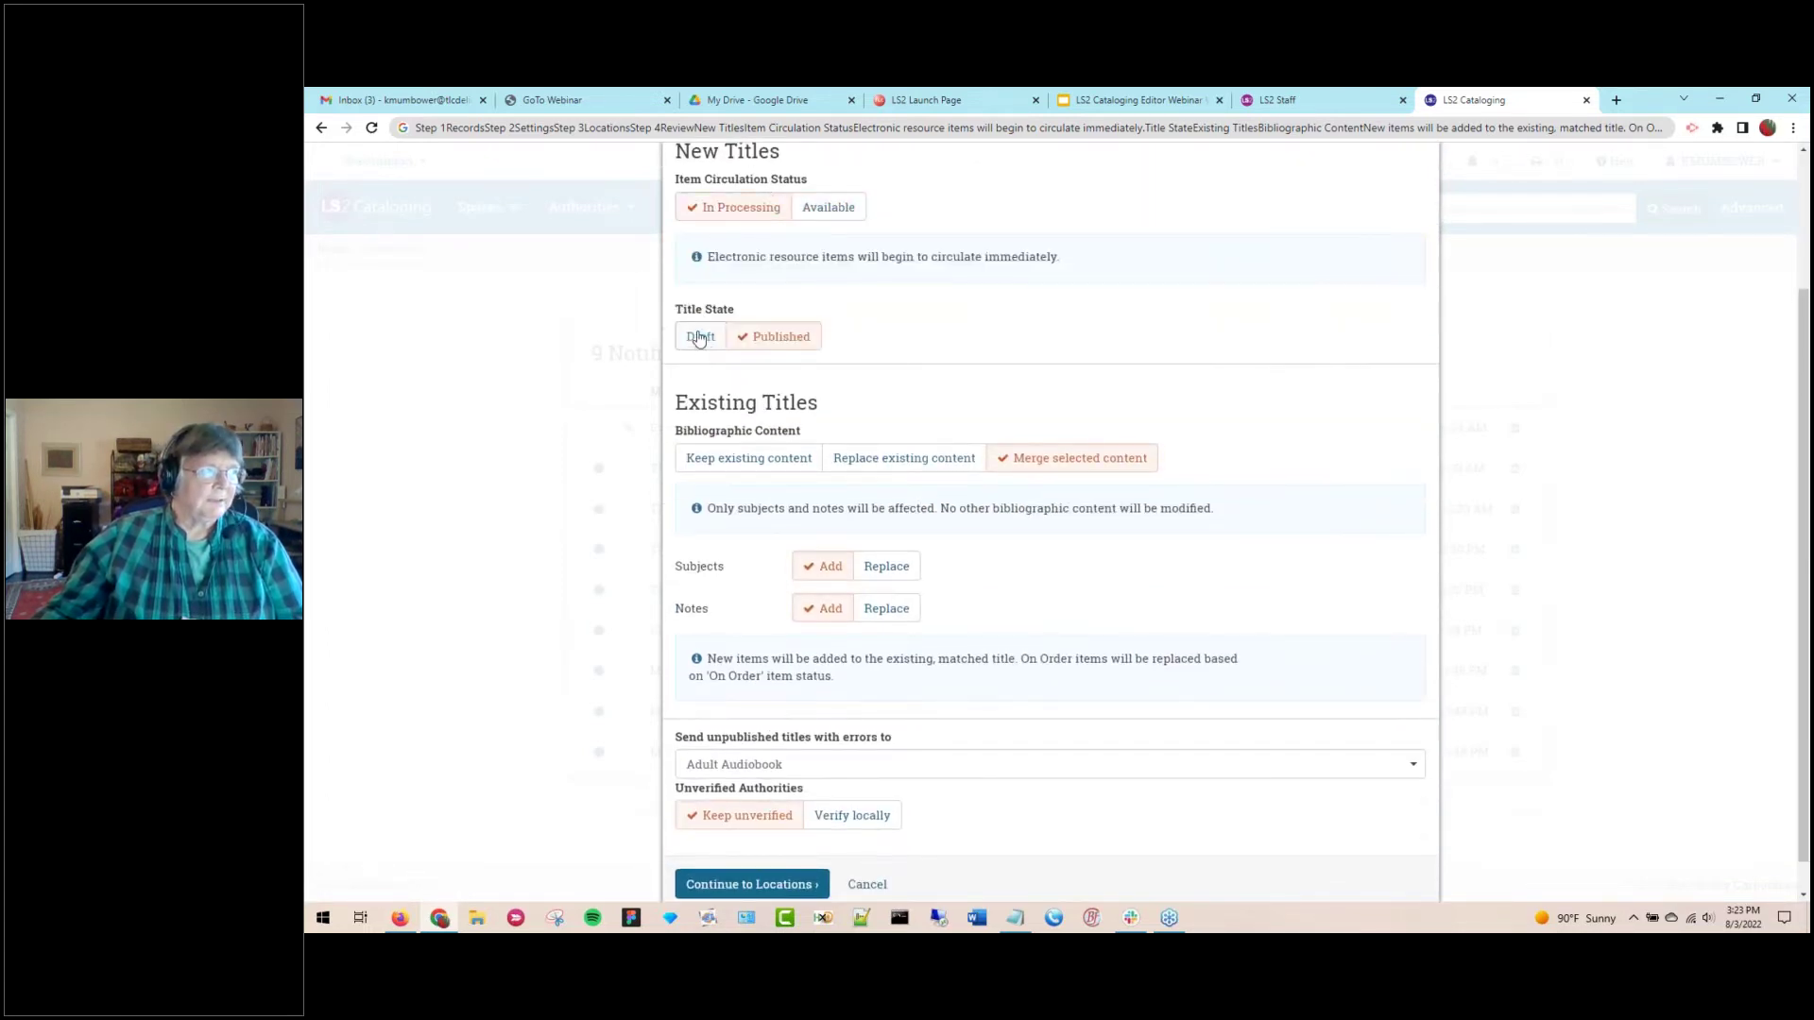
Step: Save imported titles as Drafts and show the list of destination title spaces
left_click(700, 338)
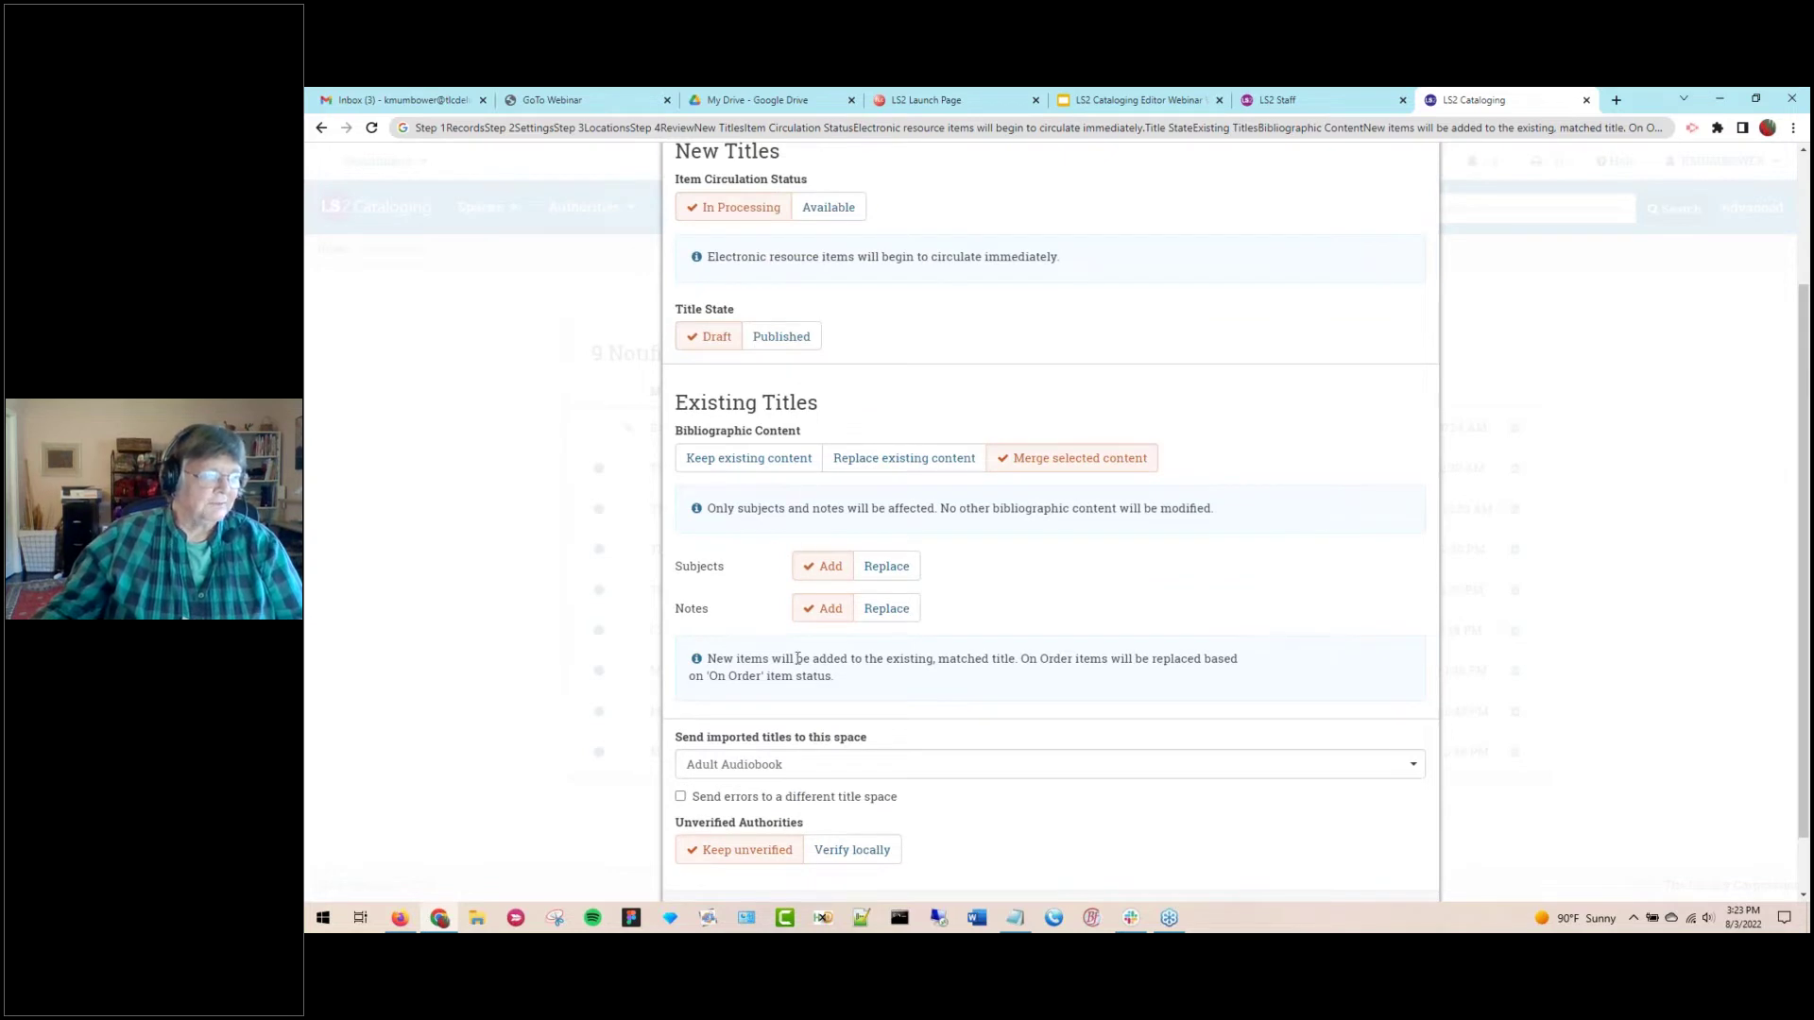
scroll(775, 652, "down", 1)
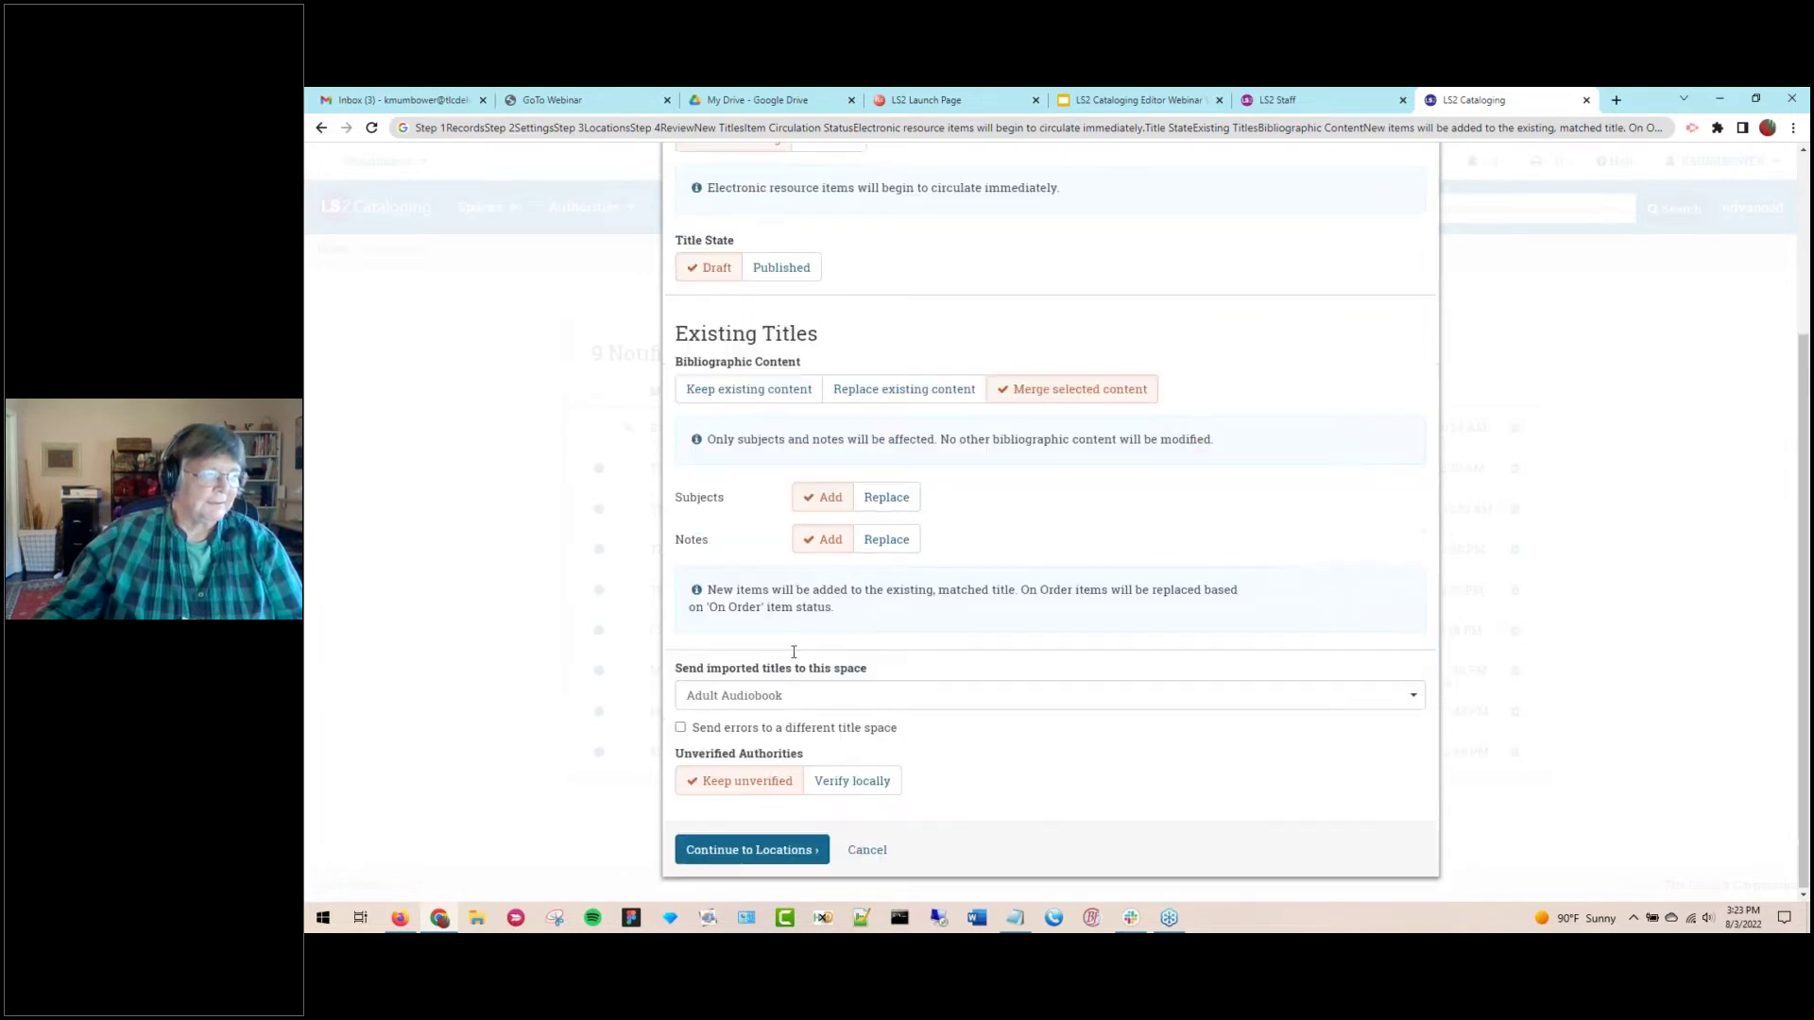
left_click(739, 697)
scroll(774, 591, "down", 5)
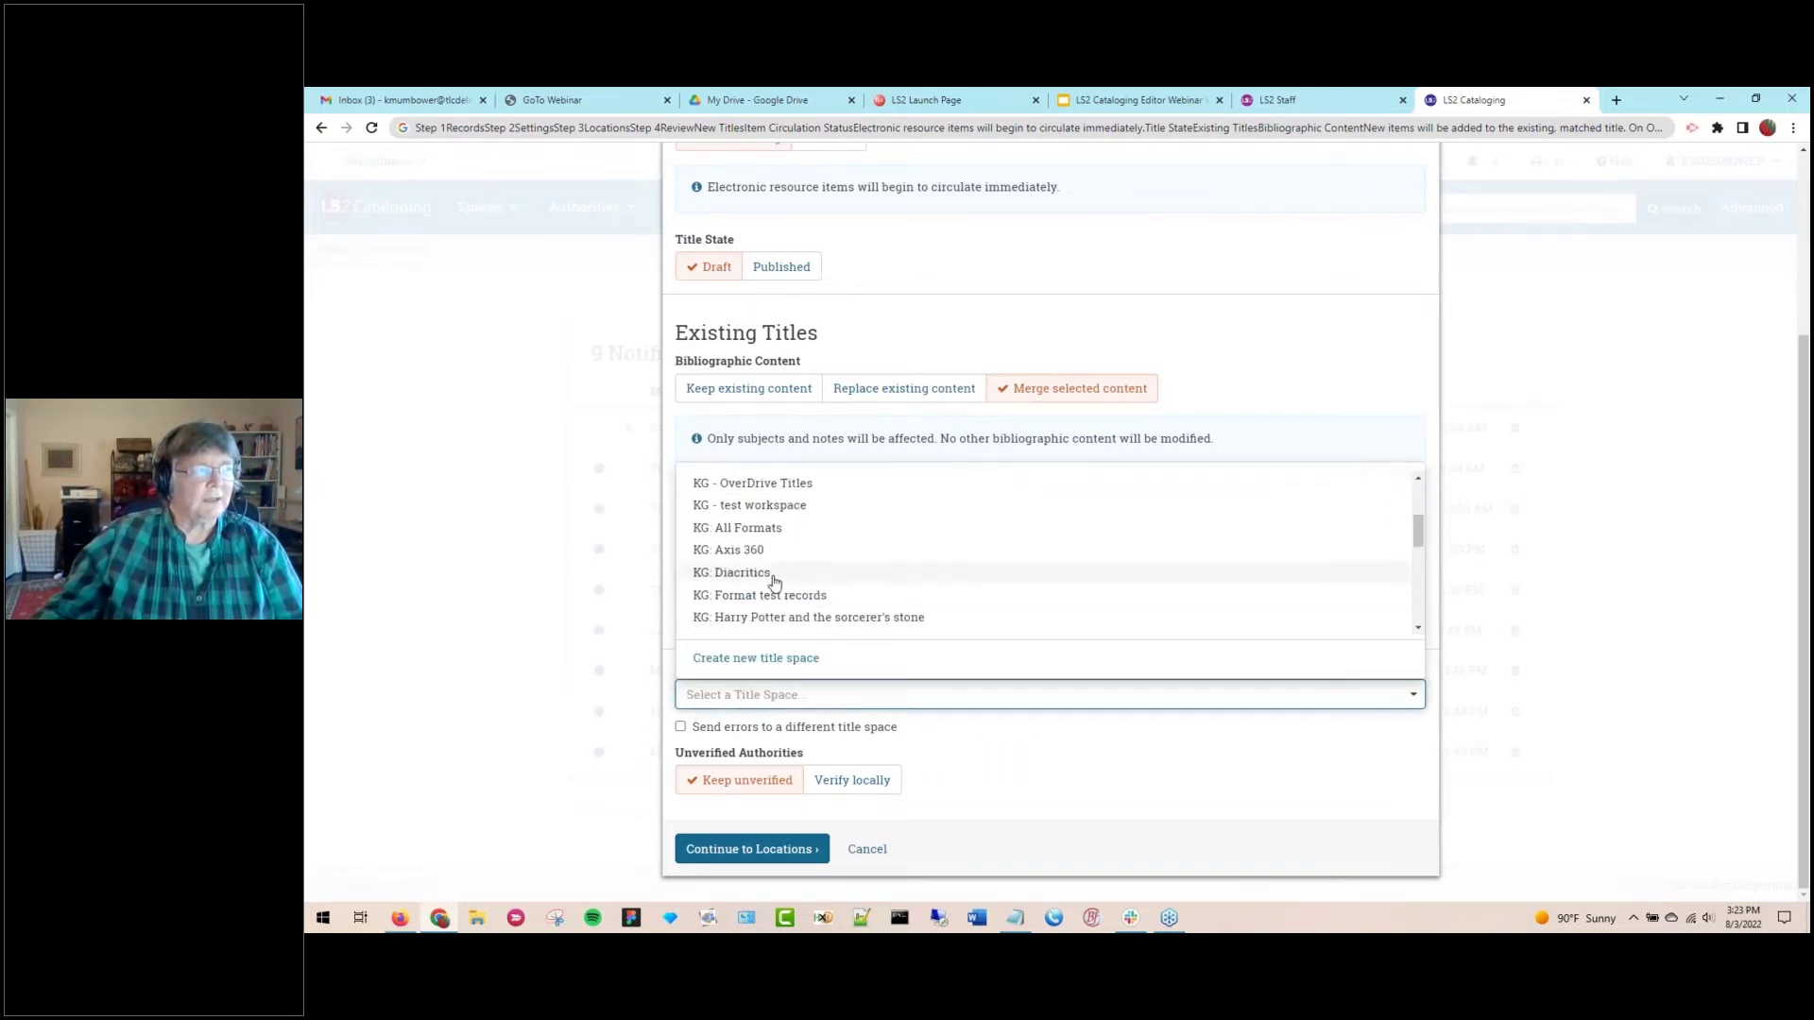
Step: Send imported titles to the import demo space and error titles to the import errors space
scroll(765, 585, "down", 2)
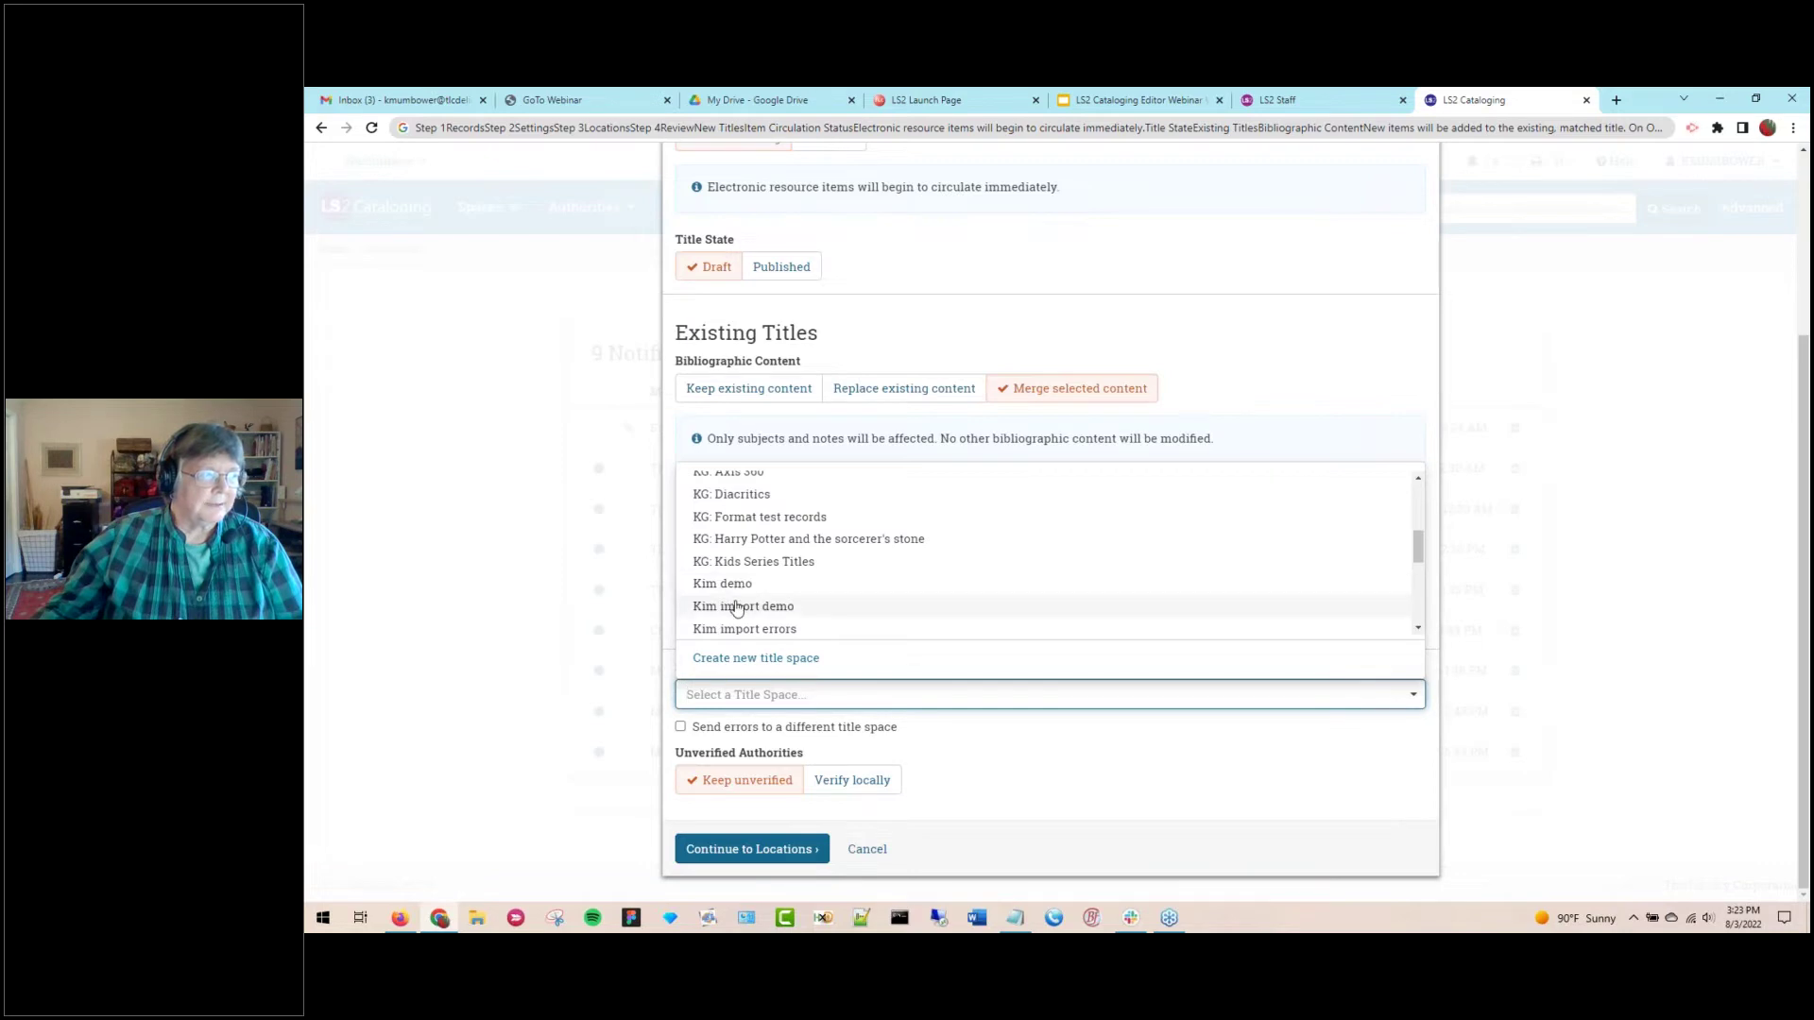
left_click(738, 607)
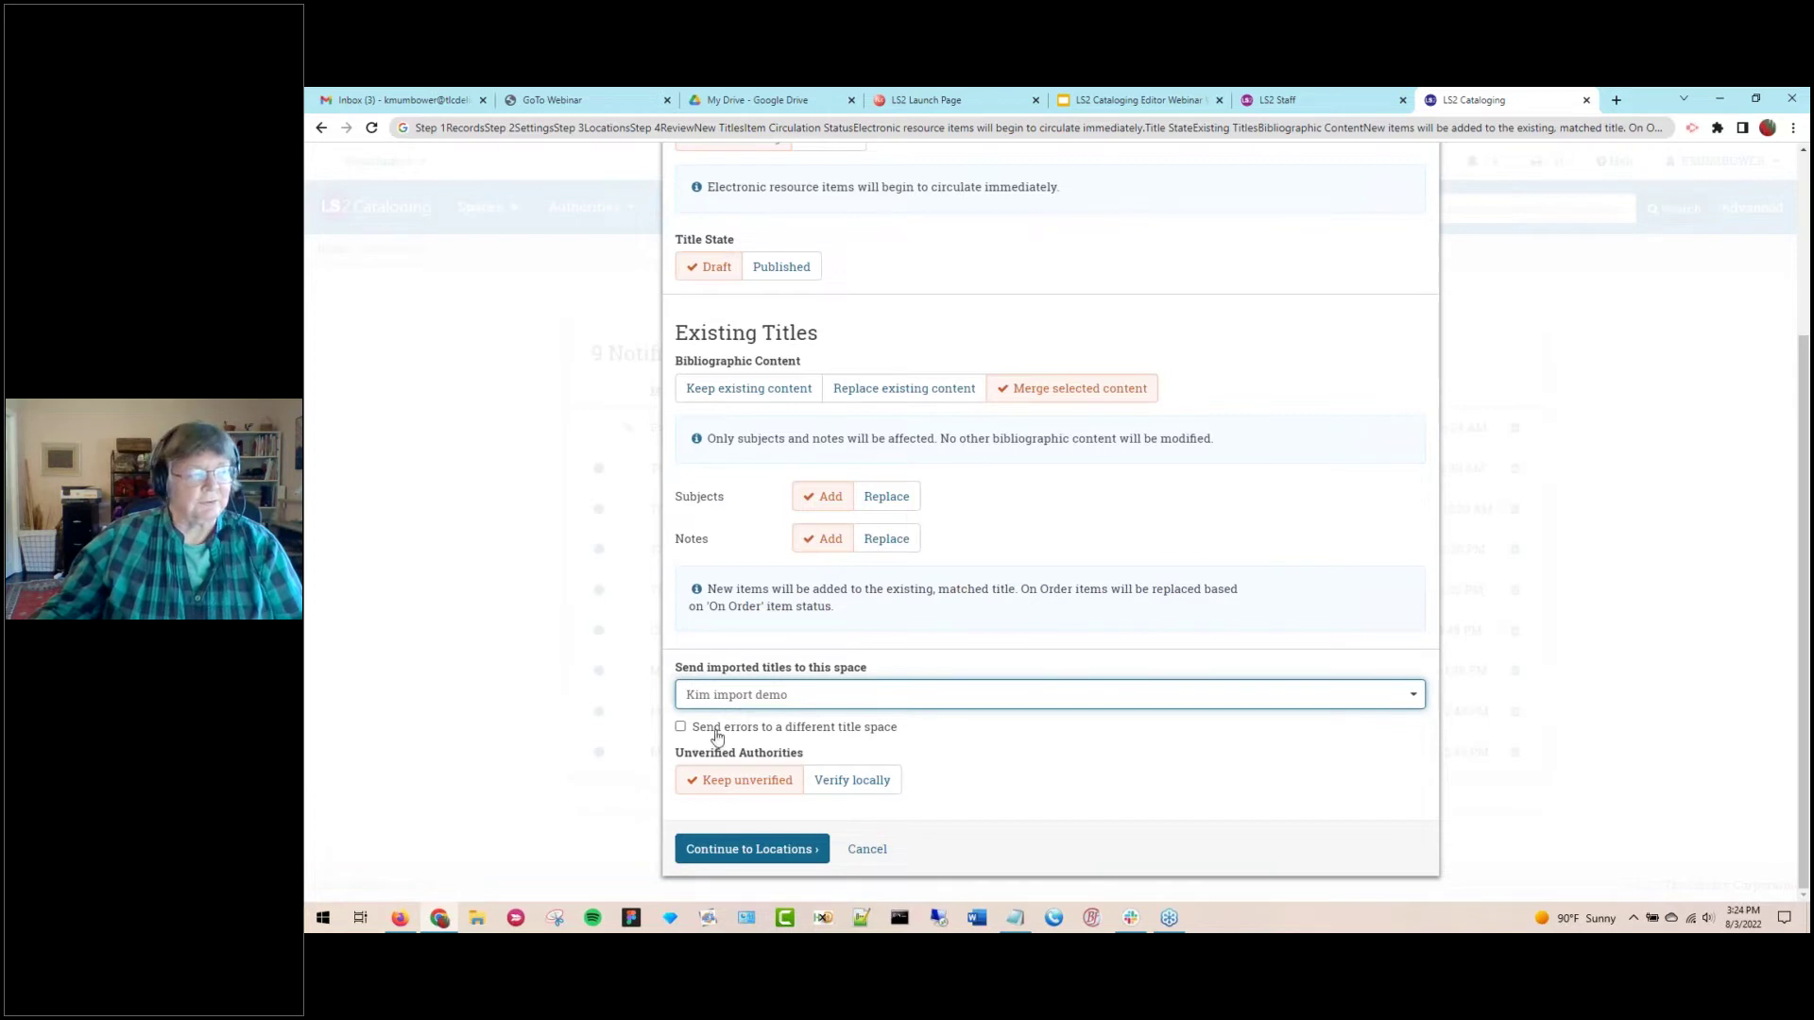
left_click(684, 731)
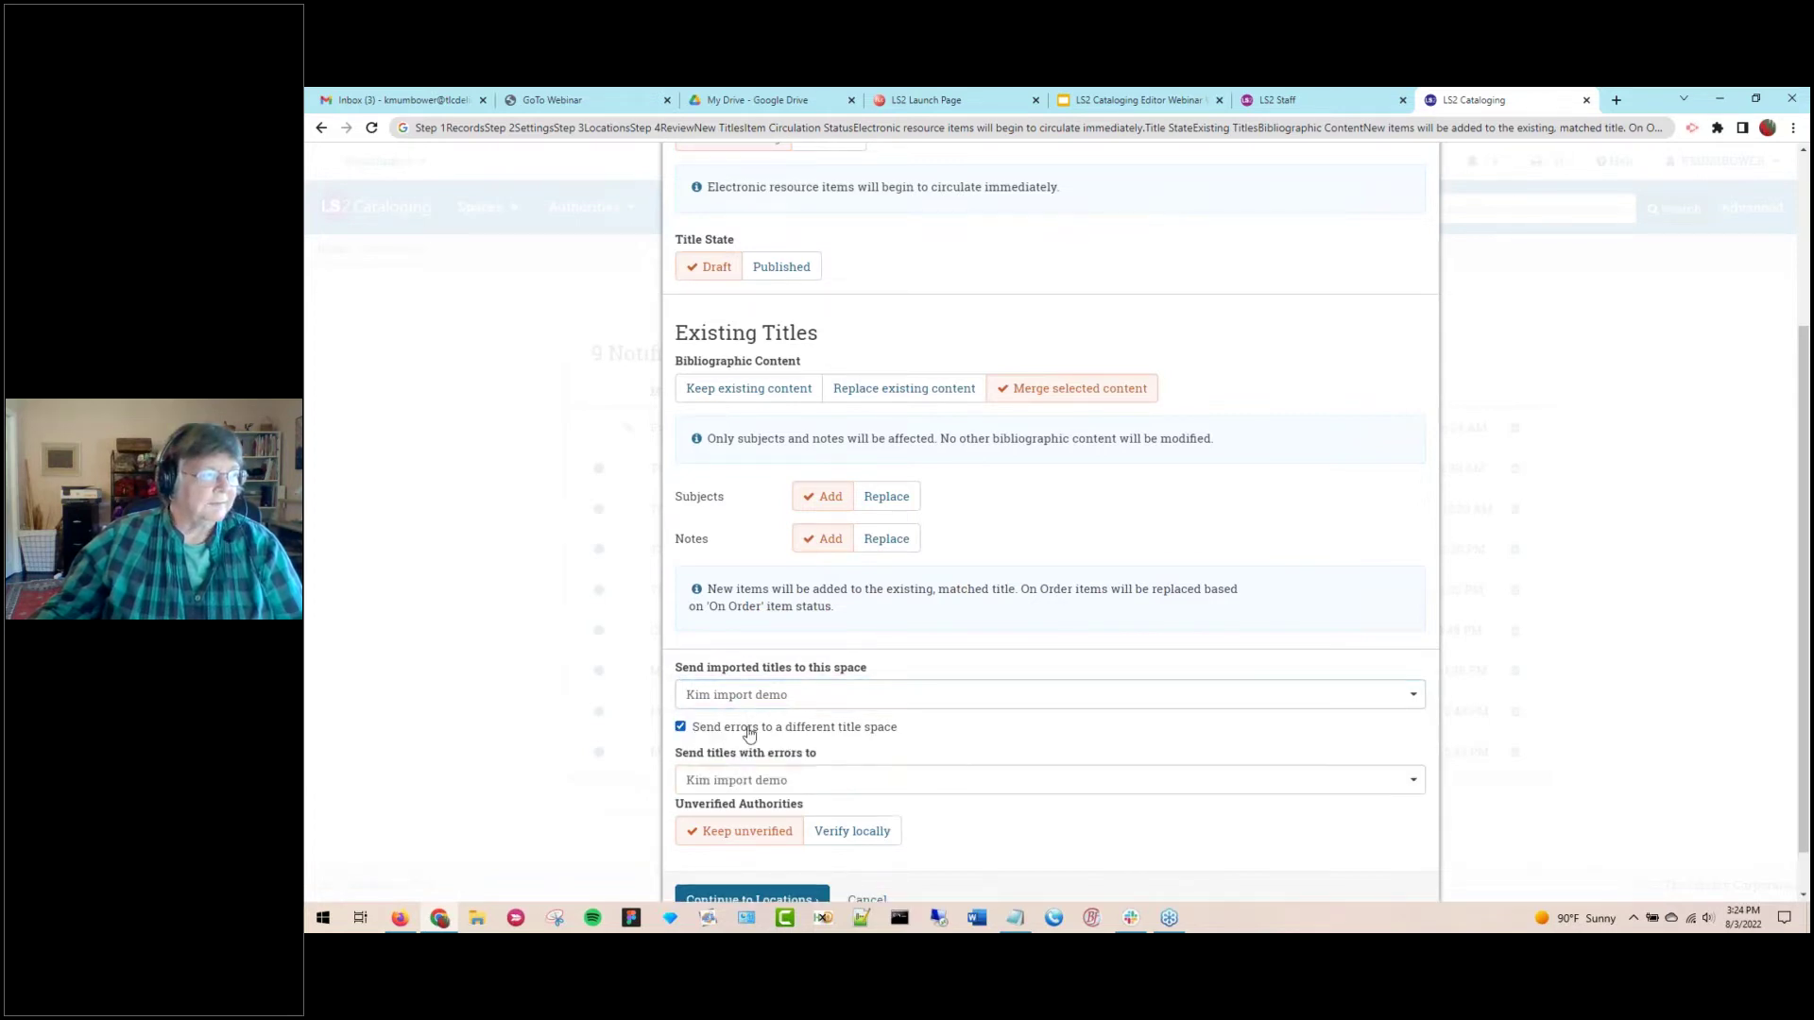
left_click(751, 780)
scroll(774, 699, "down", 8)
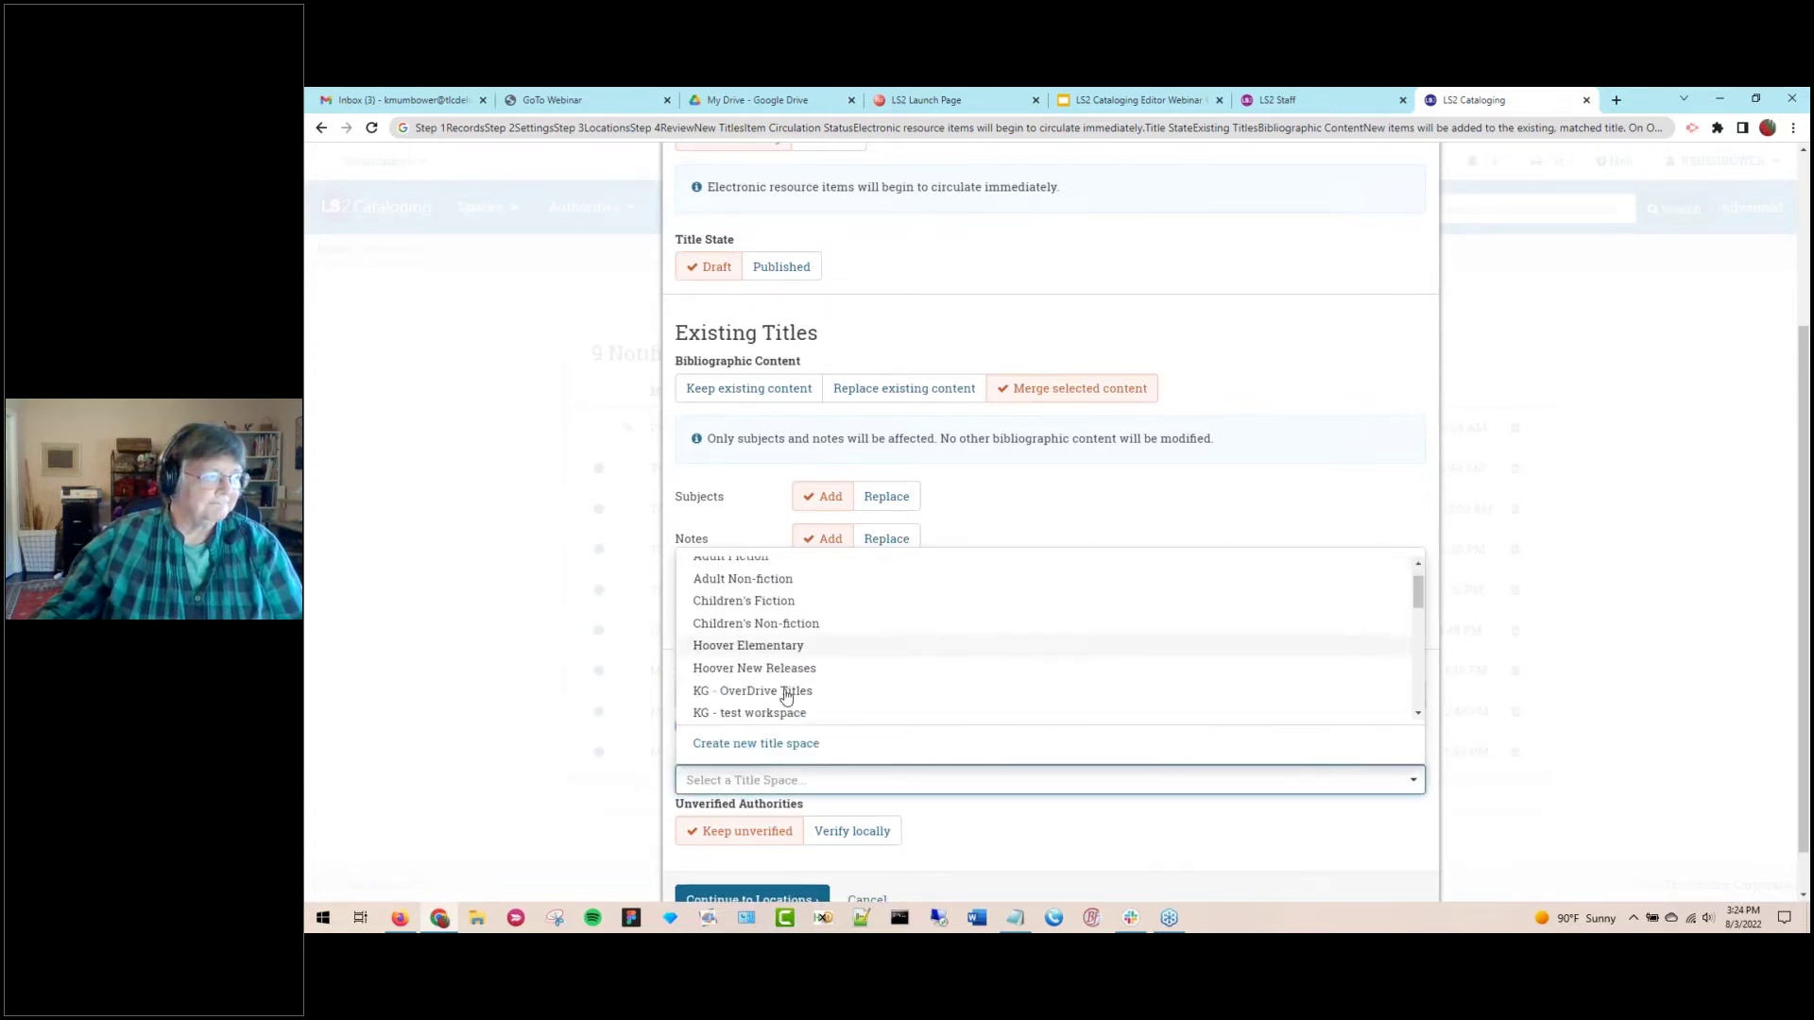
left_click(773, 714)
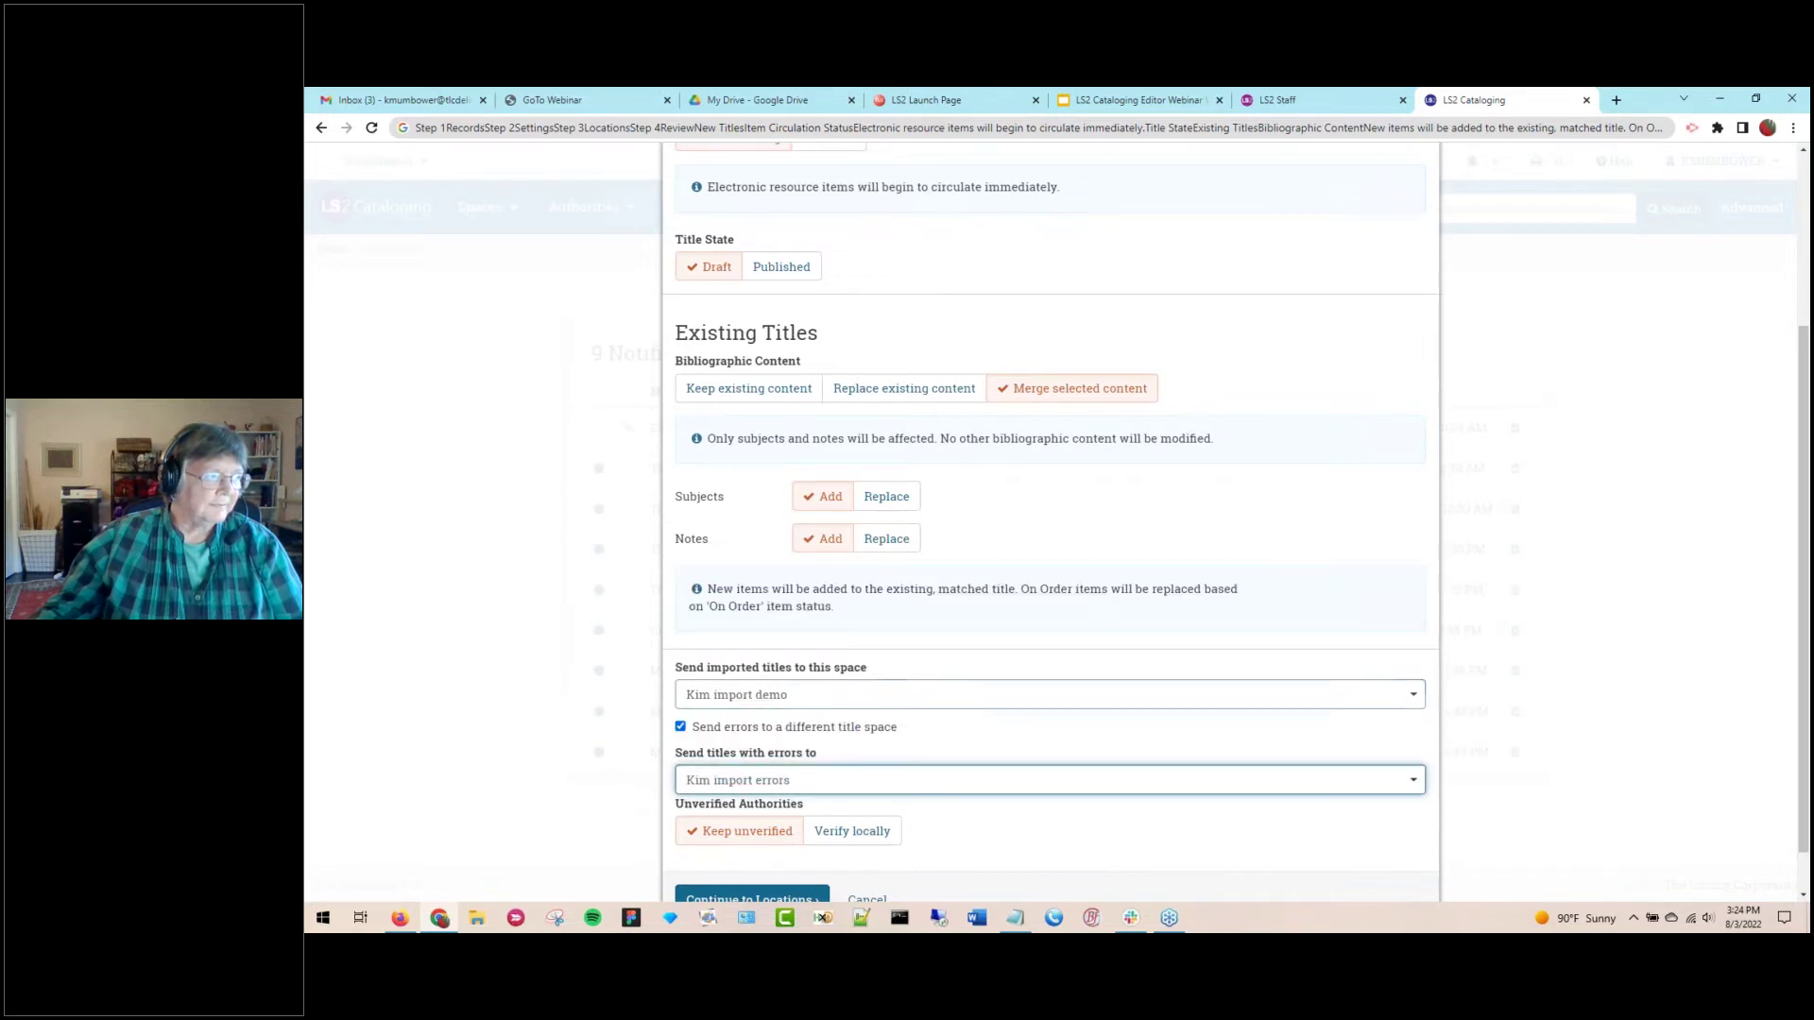
scroll(907, 806, "down", 1)
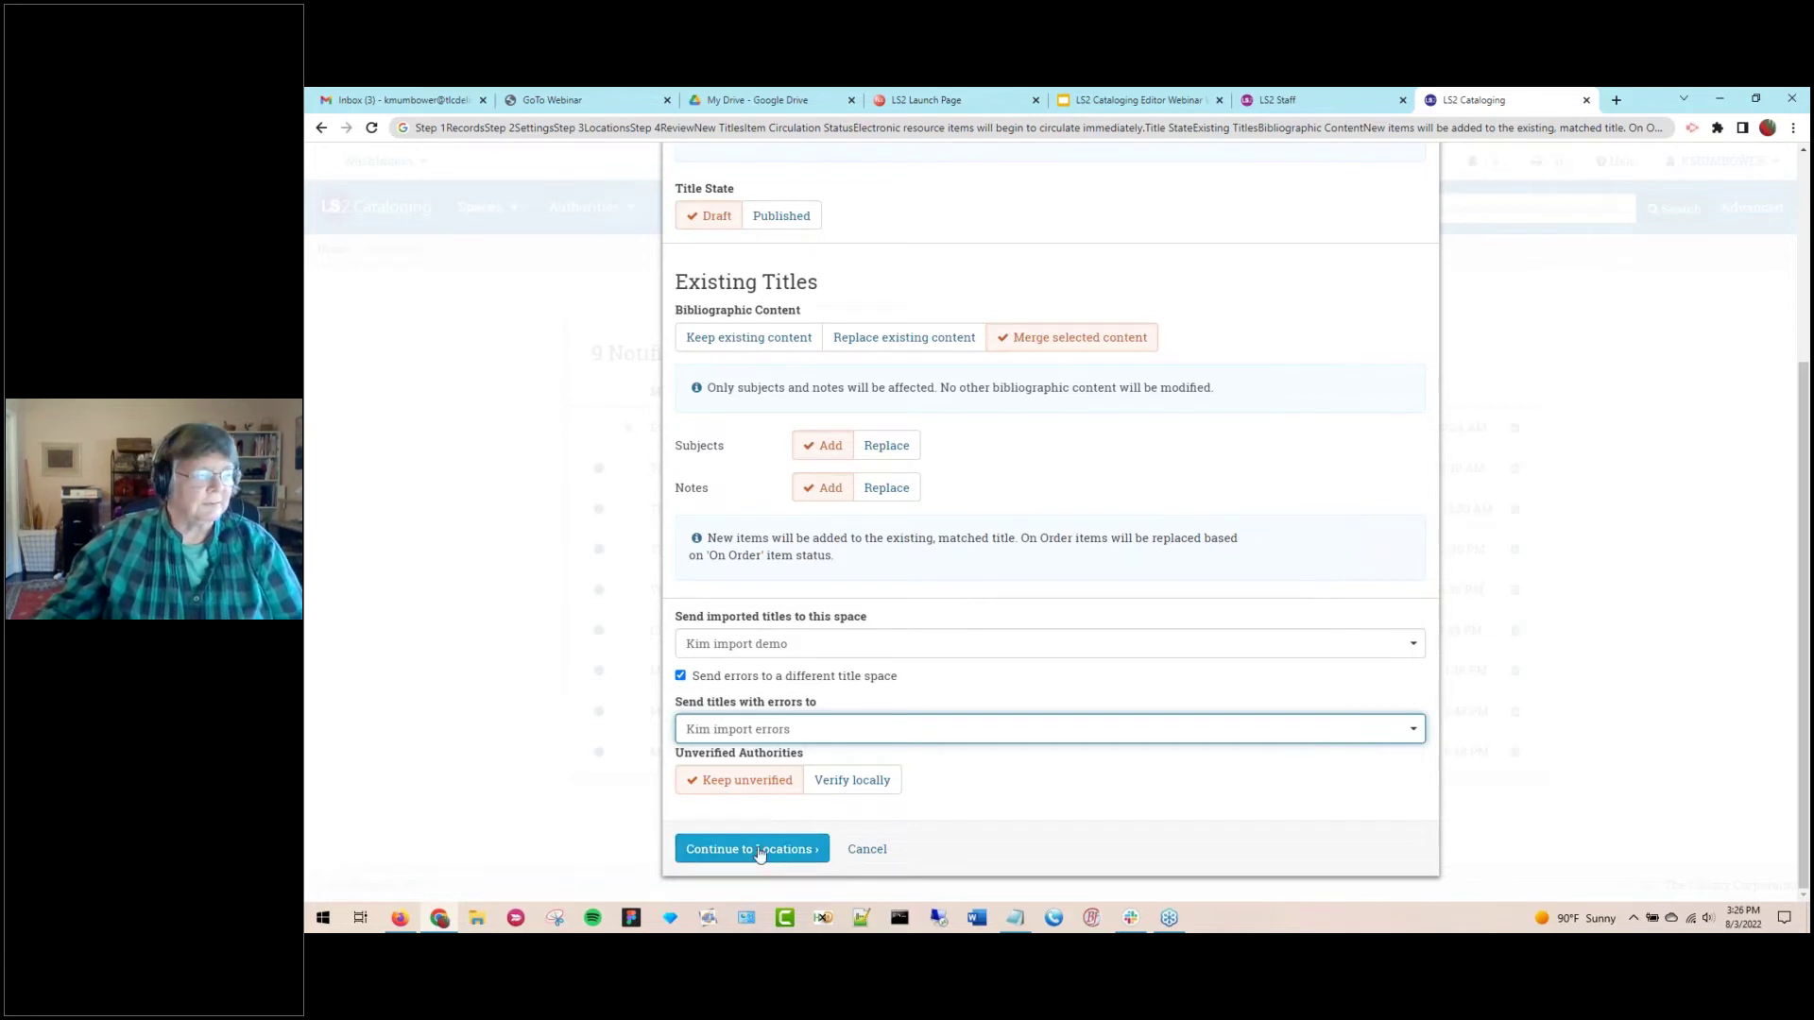
Step: Advance the Mackin import to the Locations step
left_click(756, 849)
scroll(1209, 509, "down", 1)
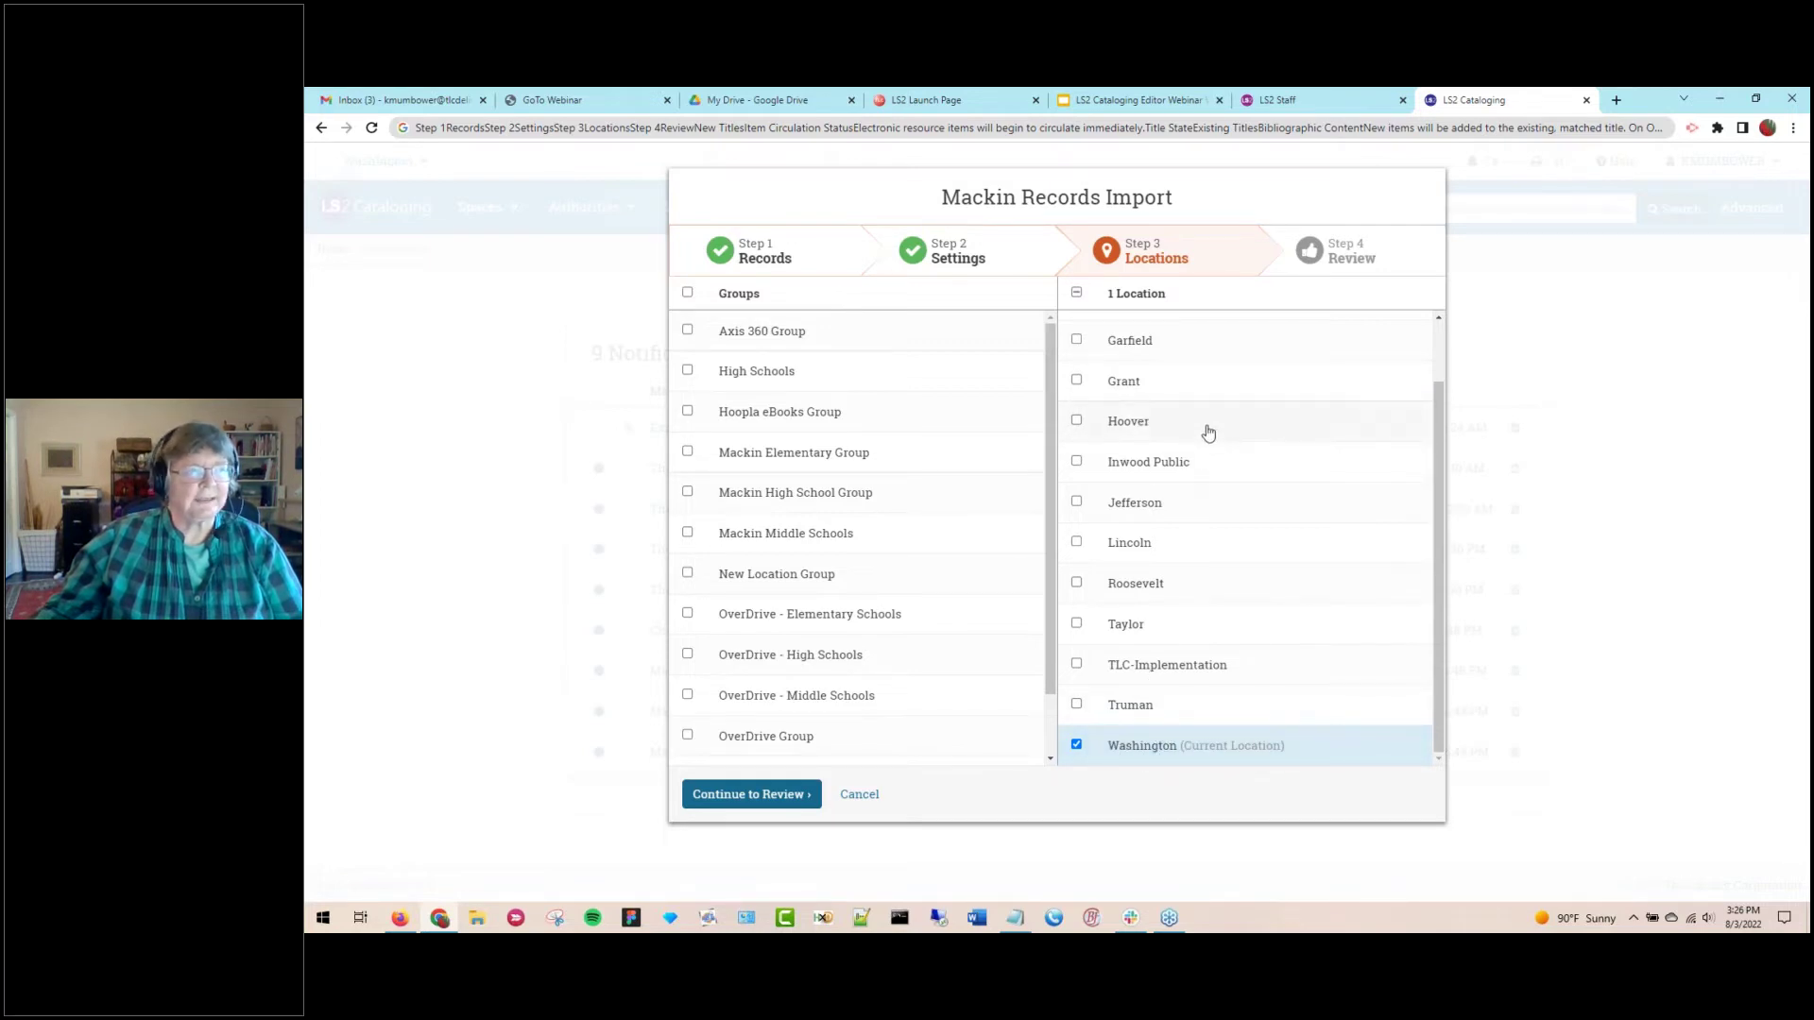
scroll(1169, 449, "up", 1)
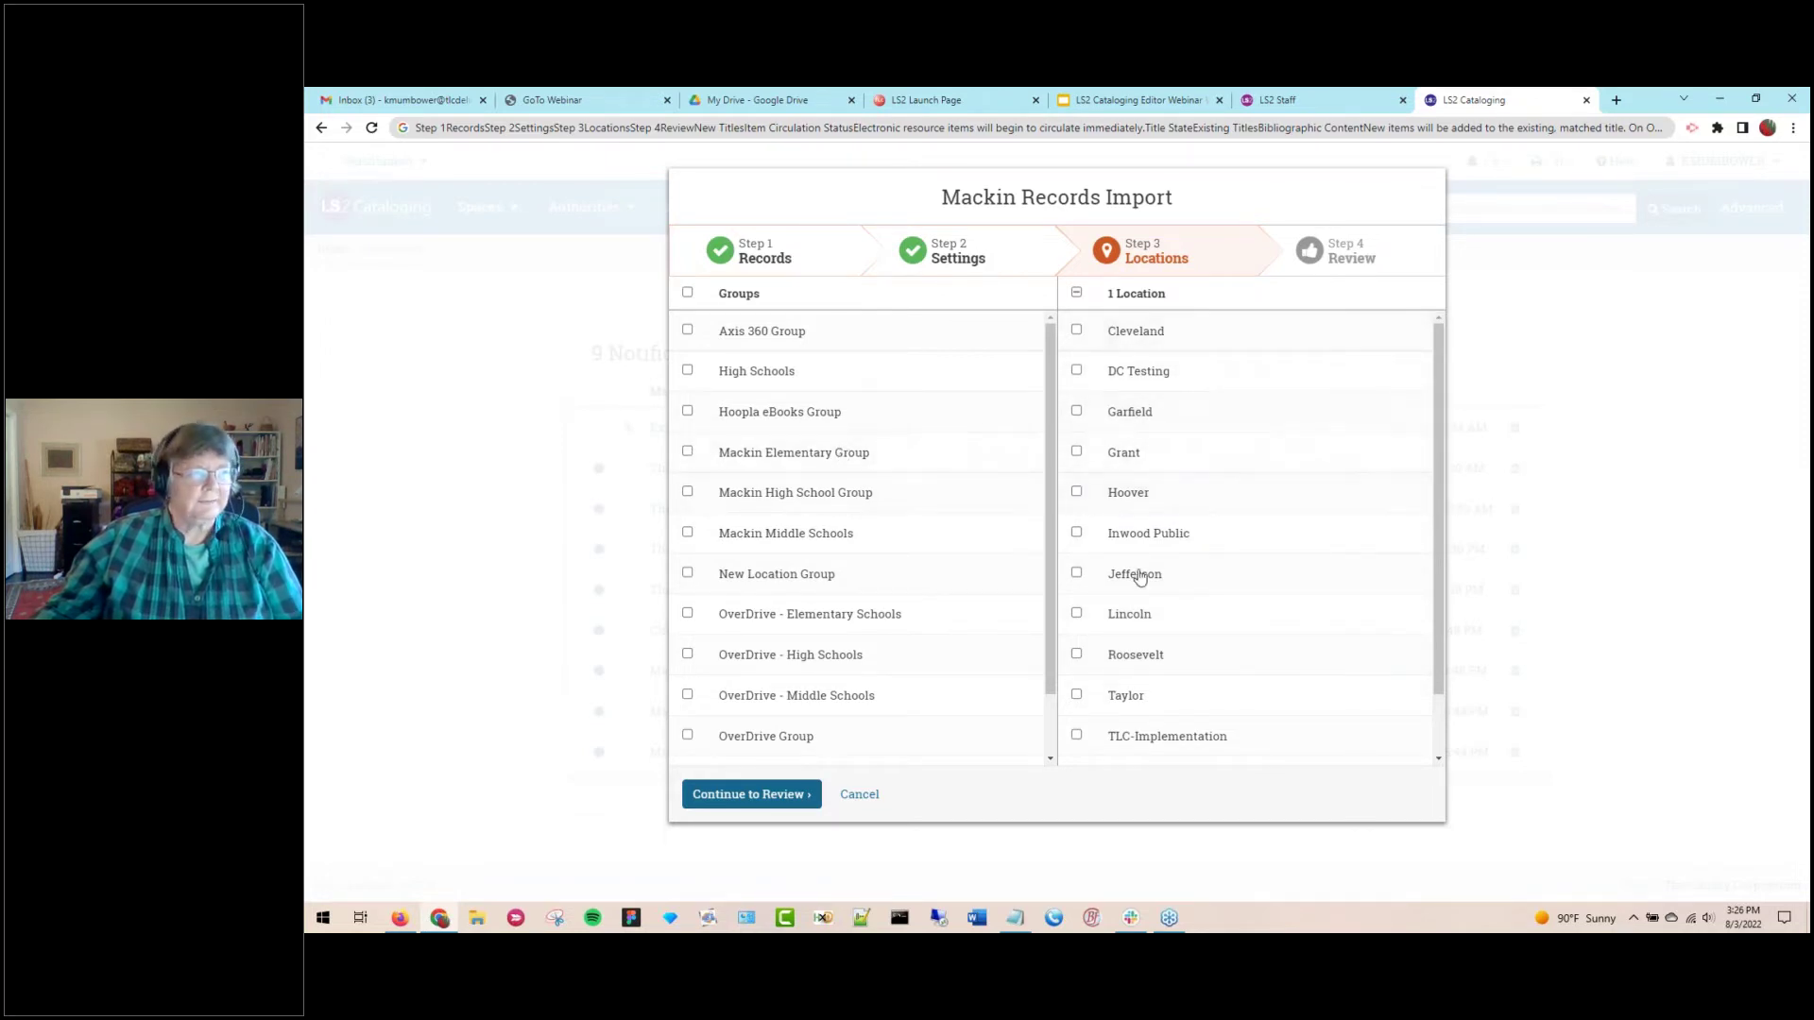
Step: Untick the Mackin Elementary and Middle Schools groups, keeping only Washington, and proceed to Review
left_click(687, 452)
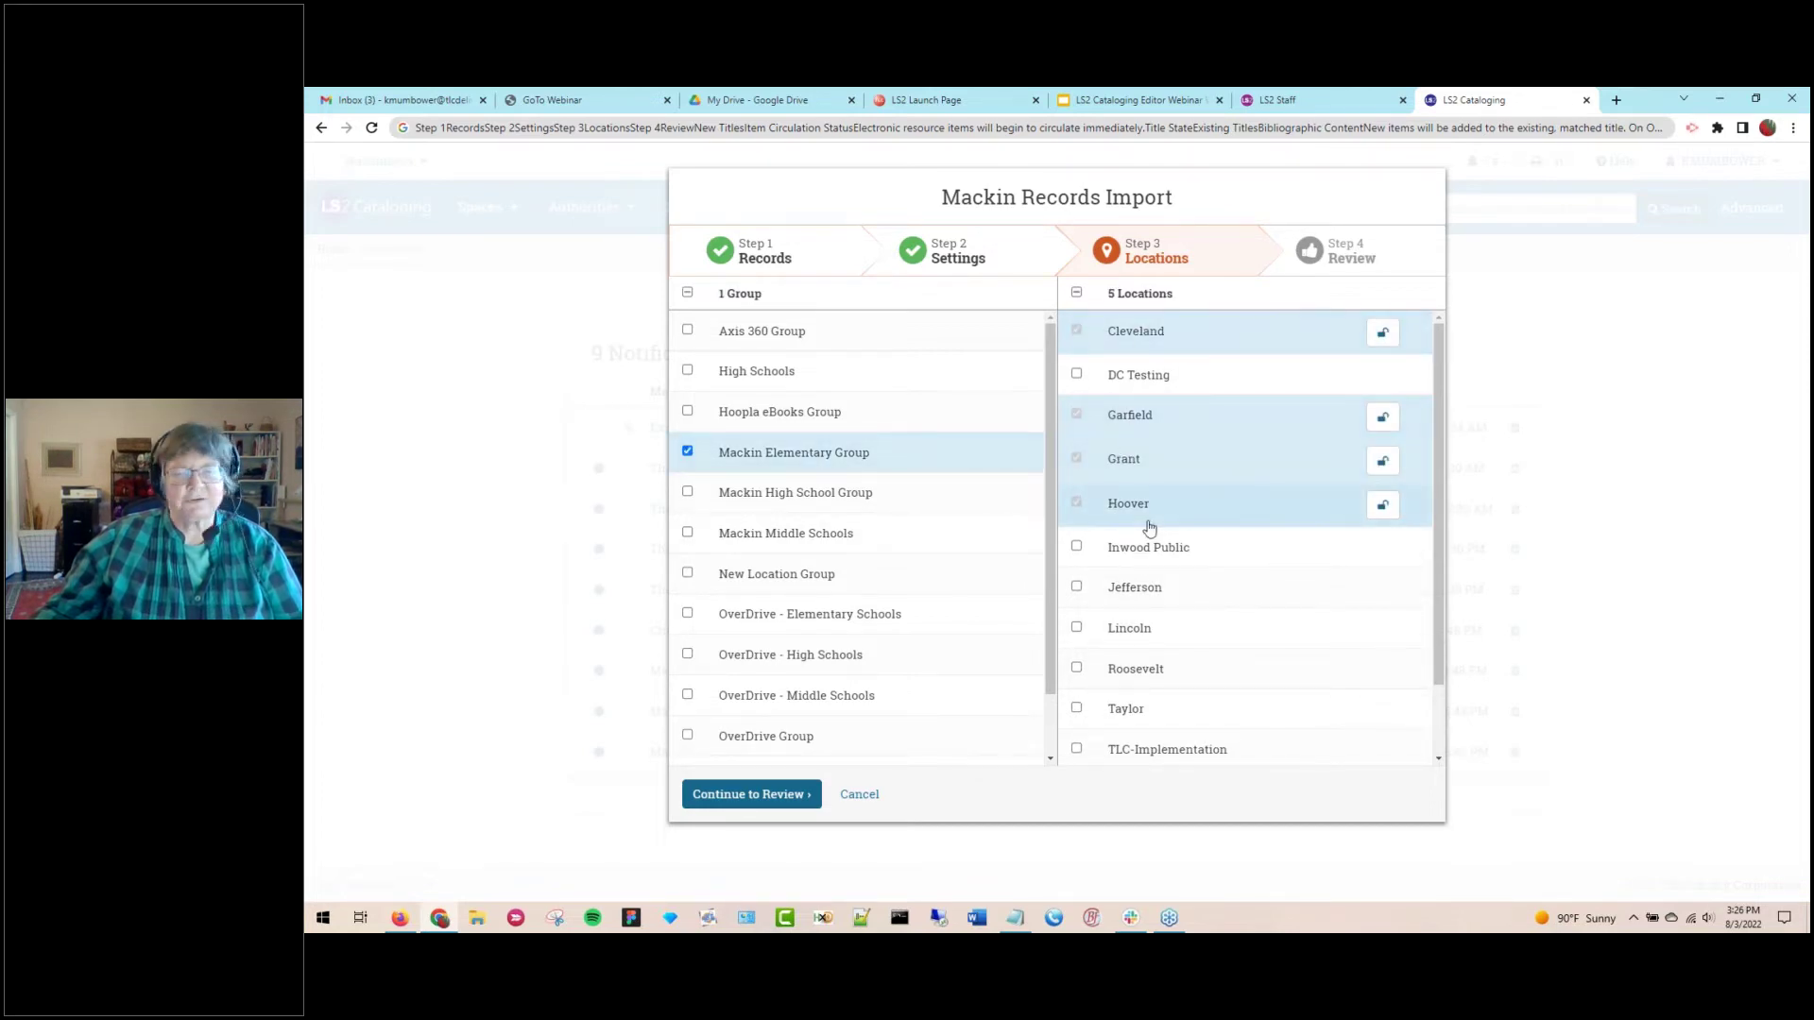
left_click(689, 535)
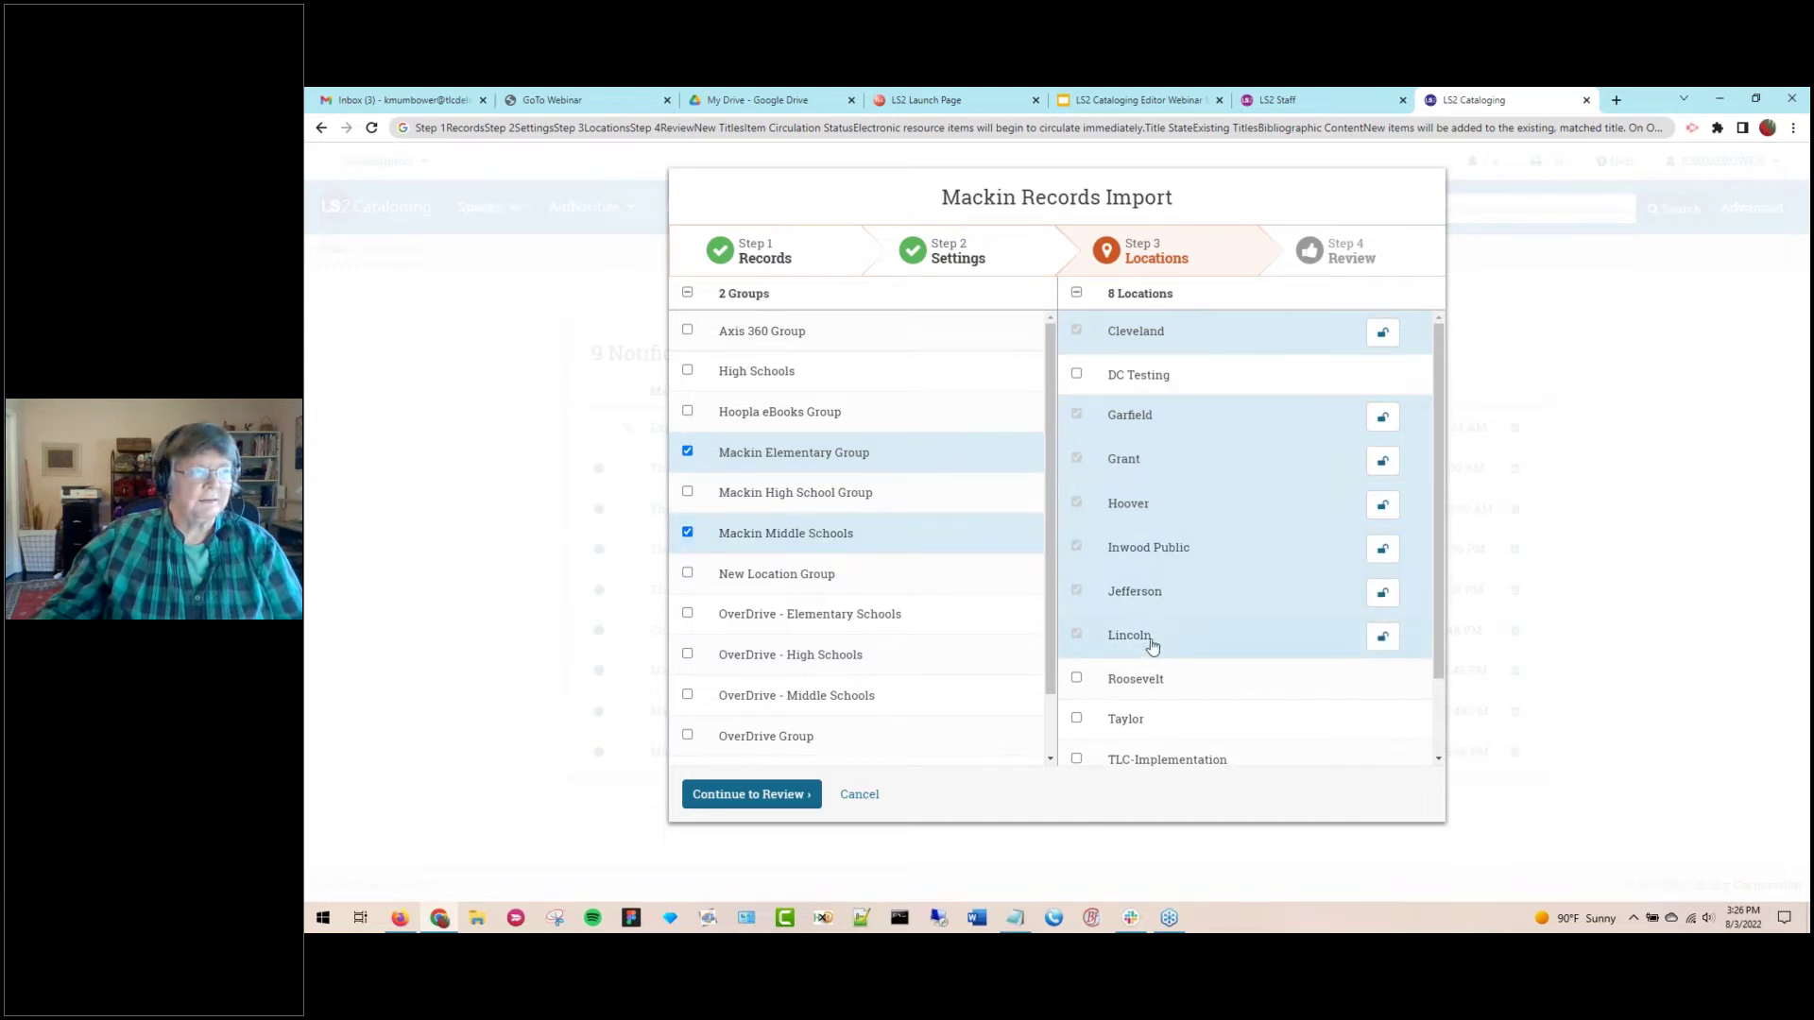
scroll(1194, 567, "down", 2)
scroll(1196, 572, "up", 2)
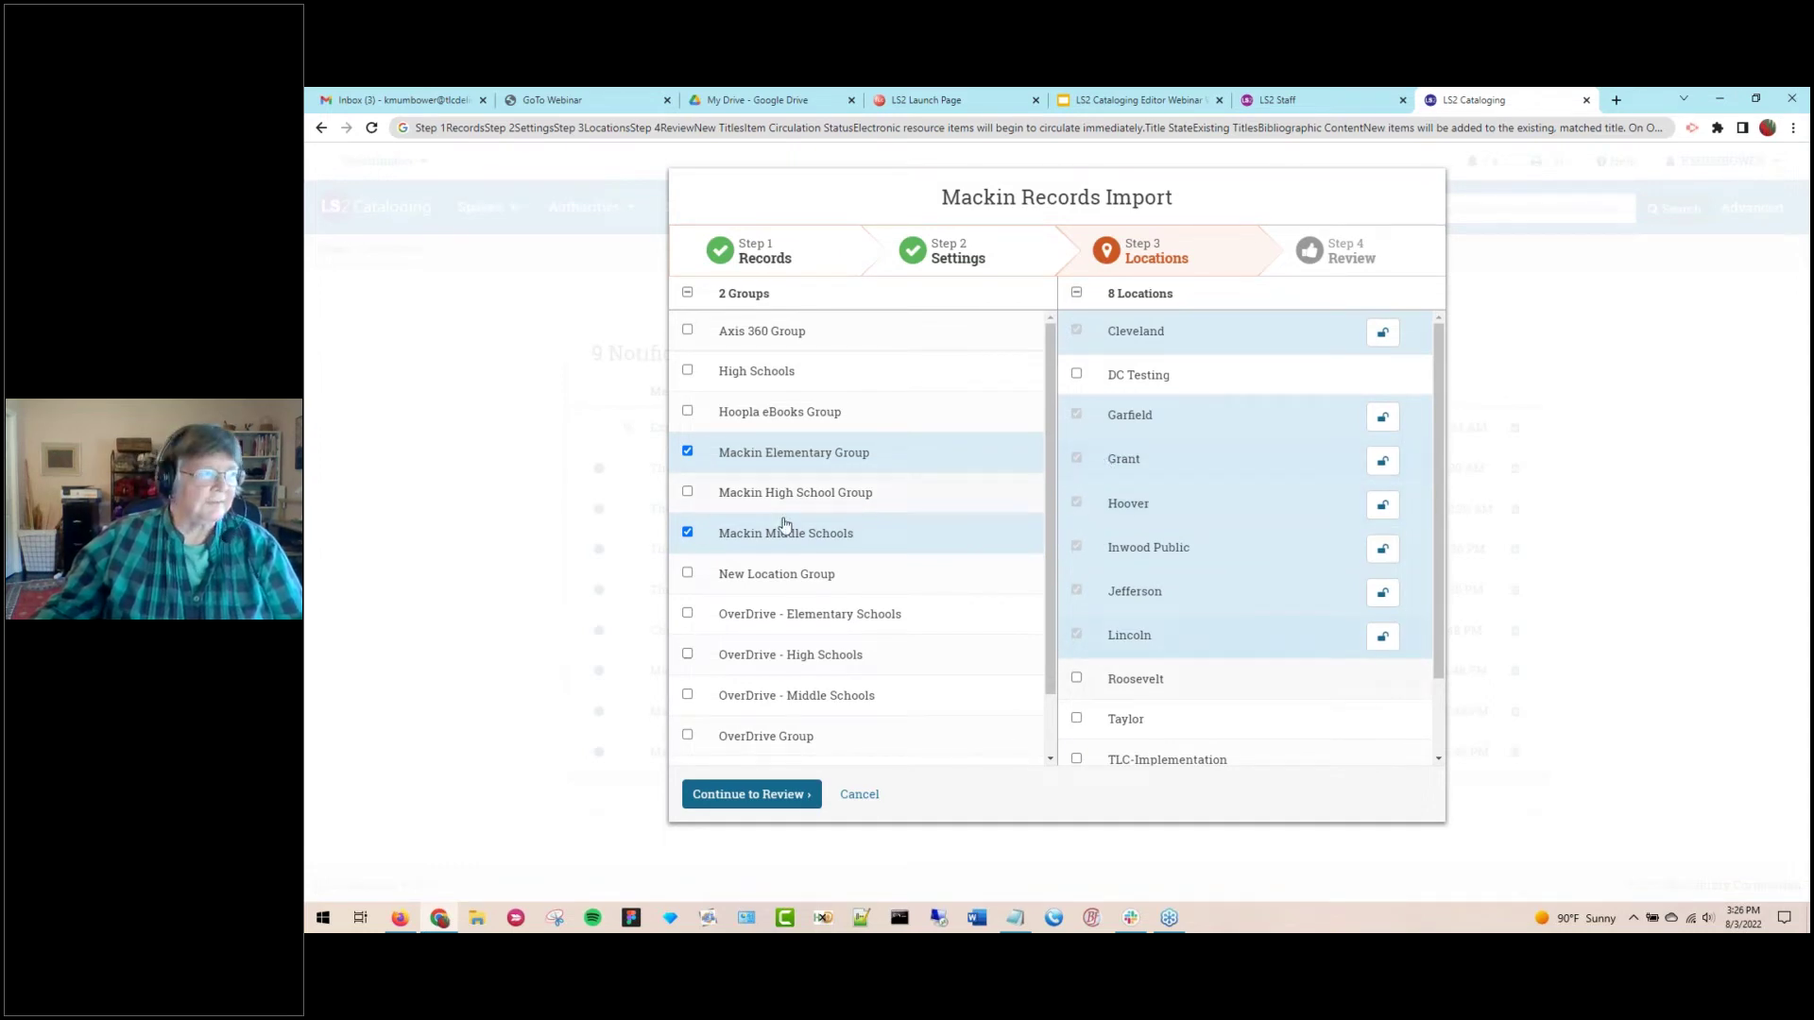
left_click(687, 532)
left_click(687, 451)
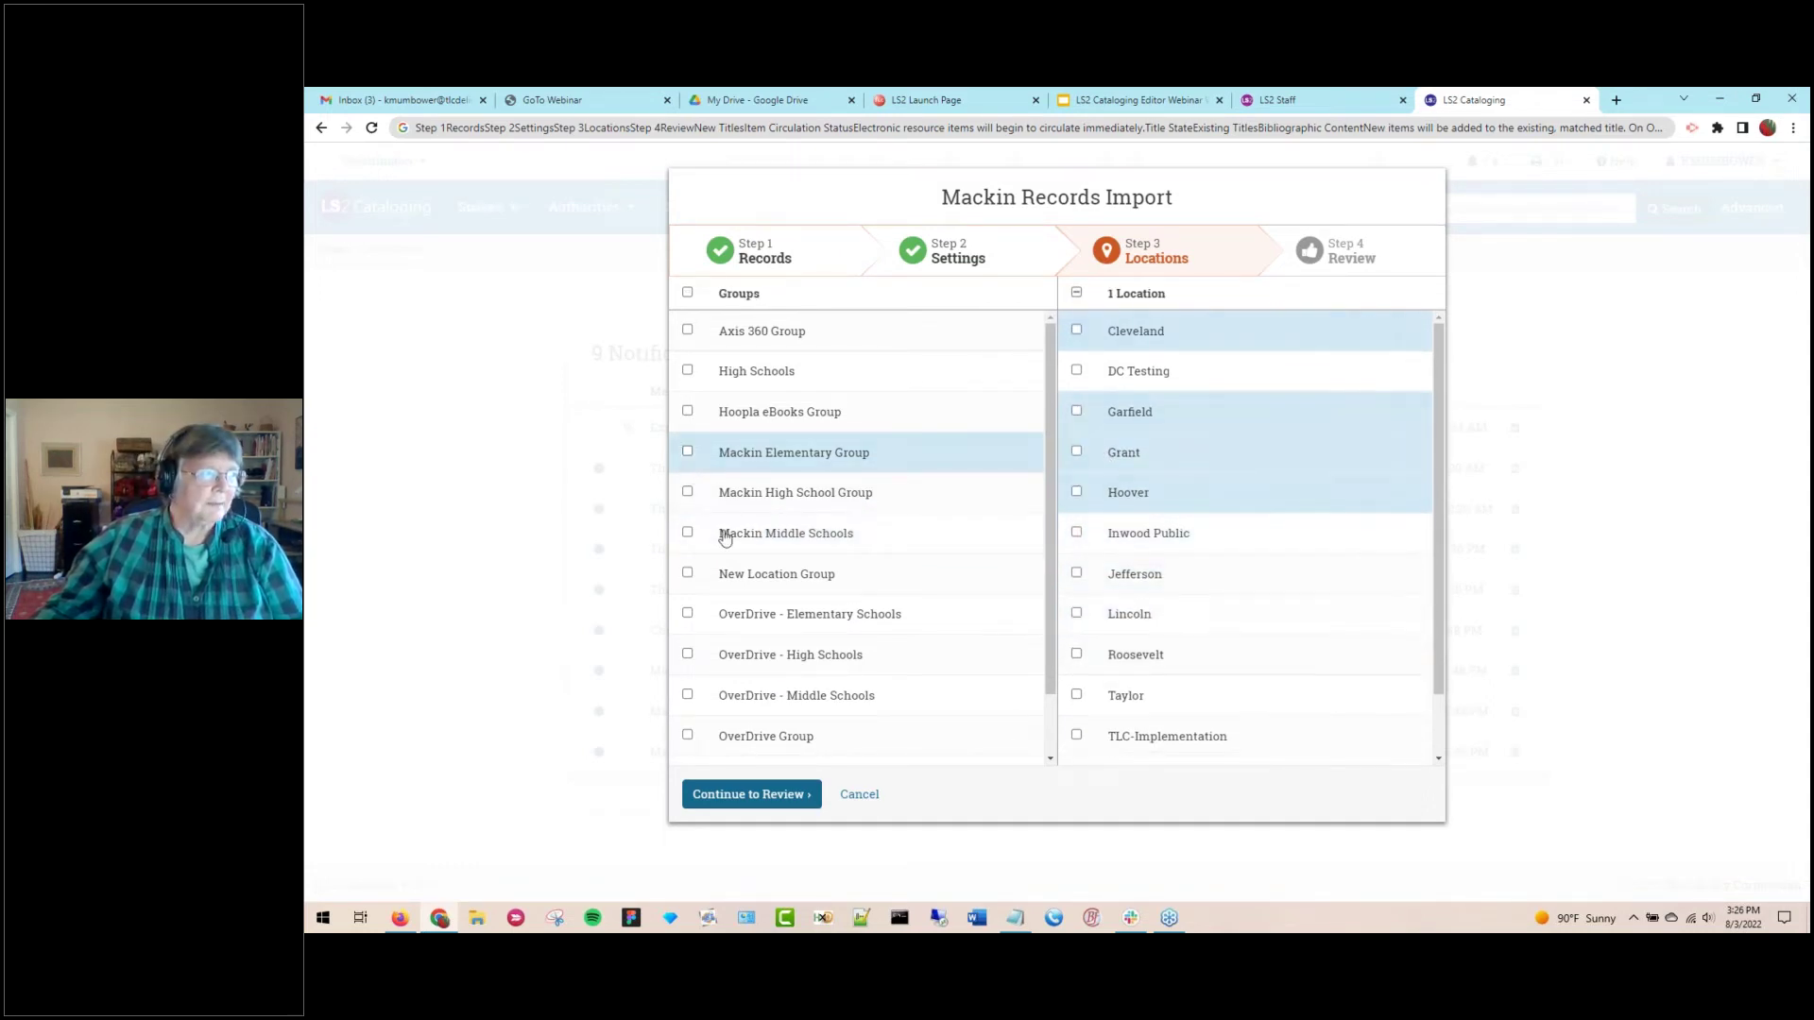
left_click(774, 793)
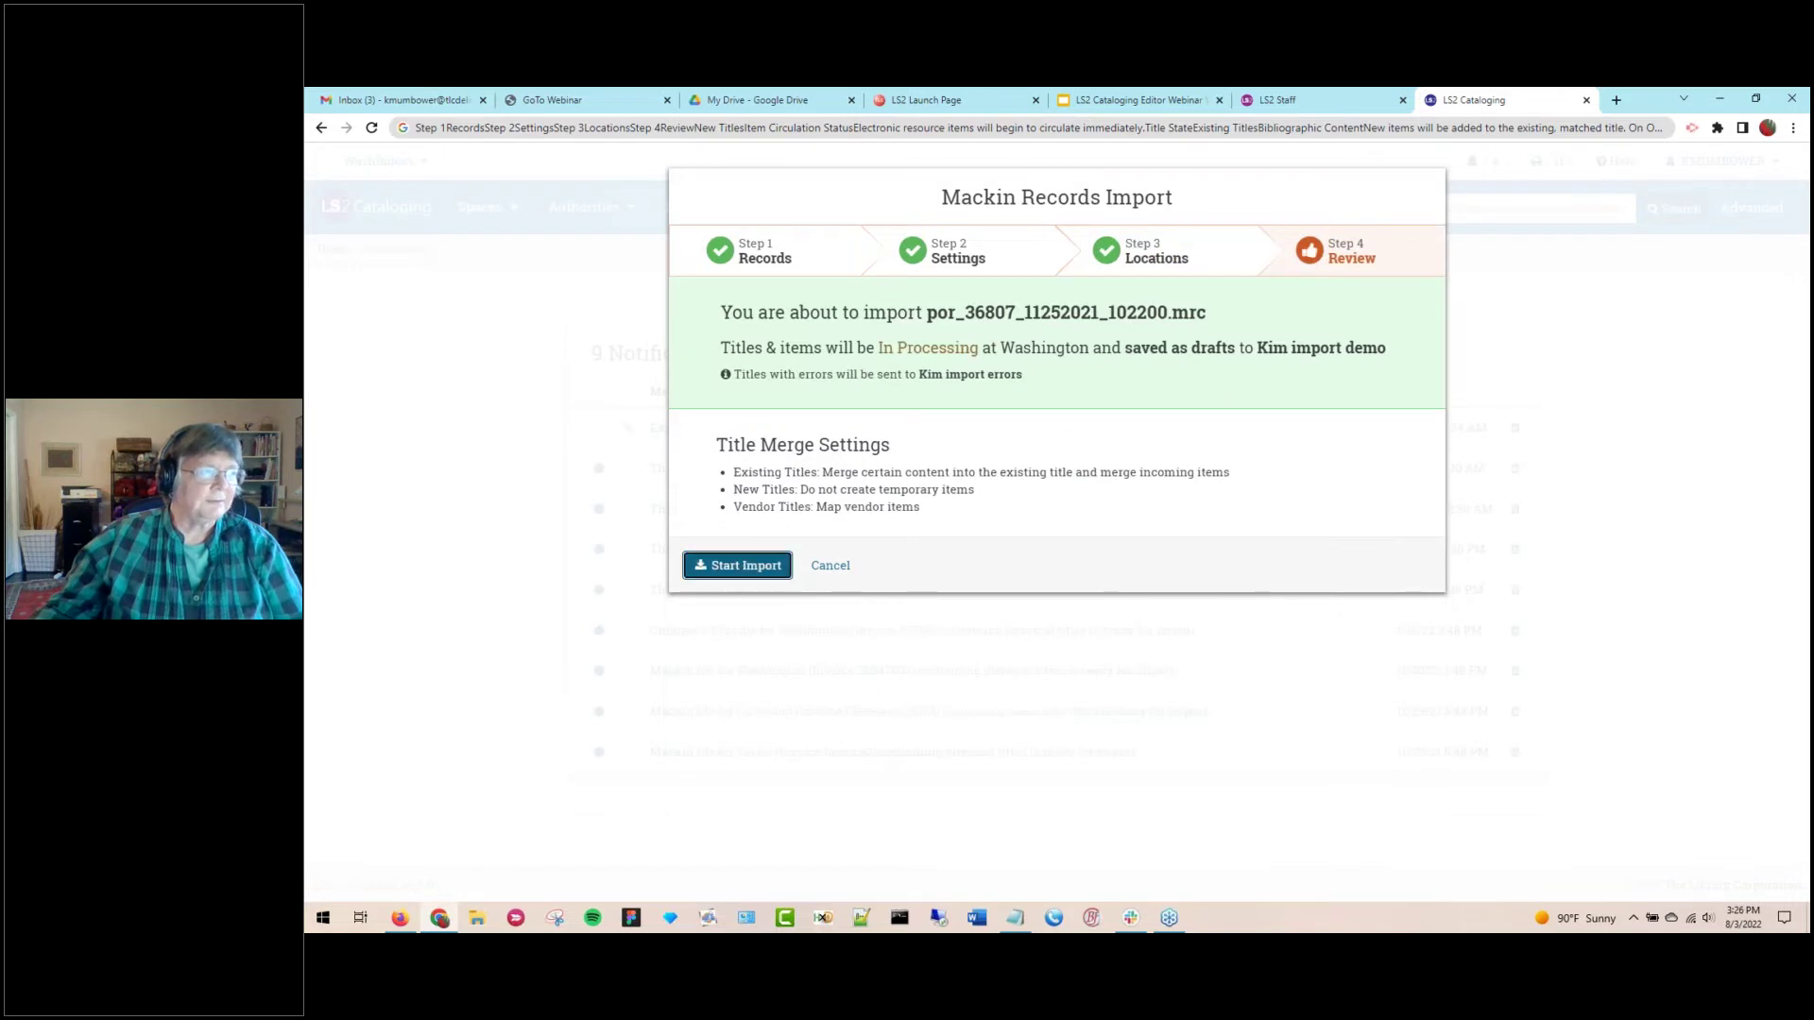
Step: Import the Mackin records for Washington, then browse the Authorities and Spaces menus
left_click(737, 565)
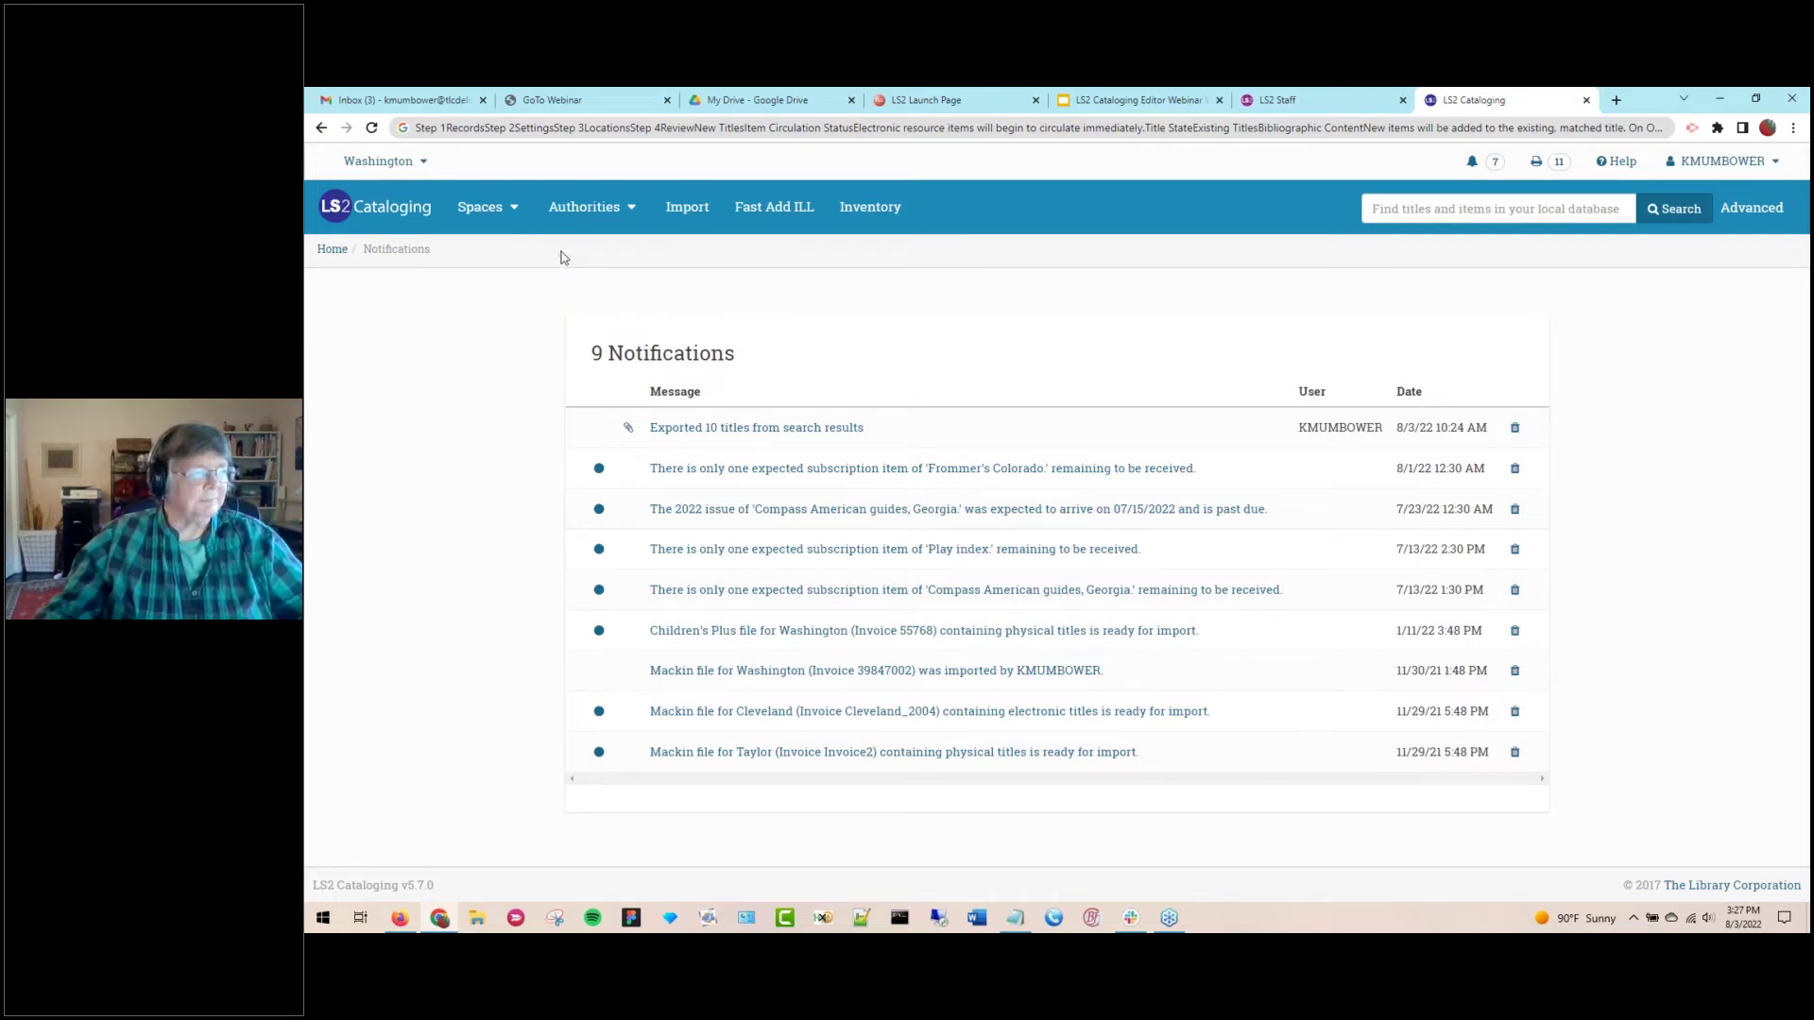
left_click(628, 208)
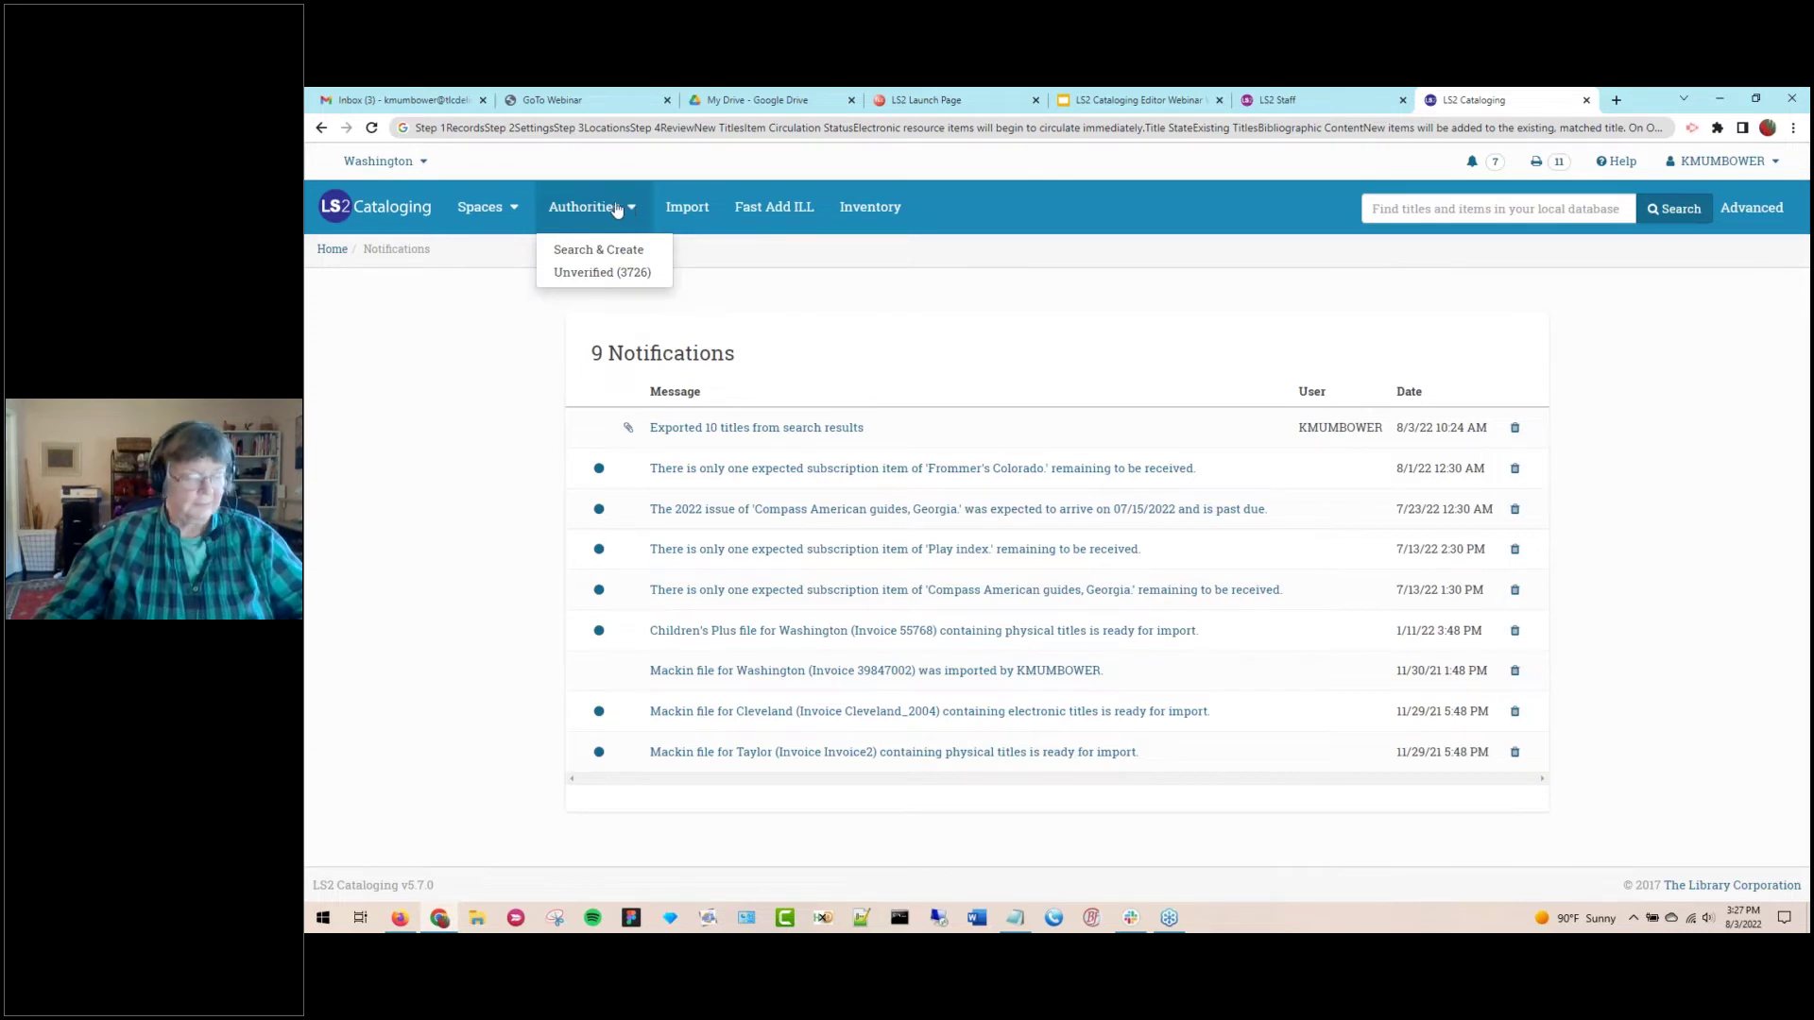
left_click(483, 208)
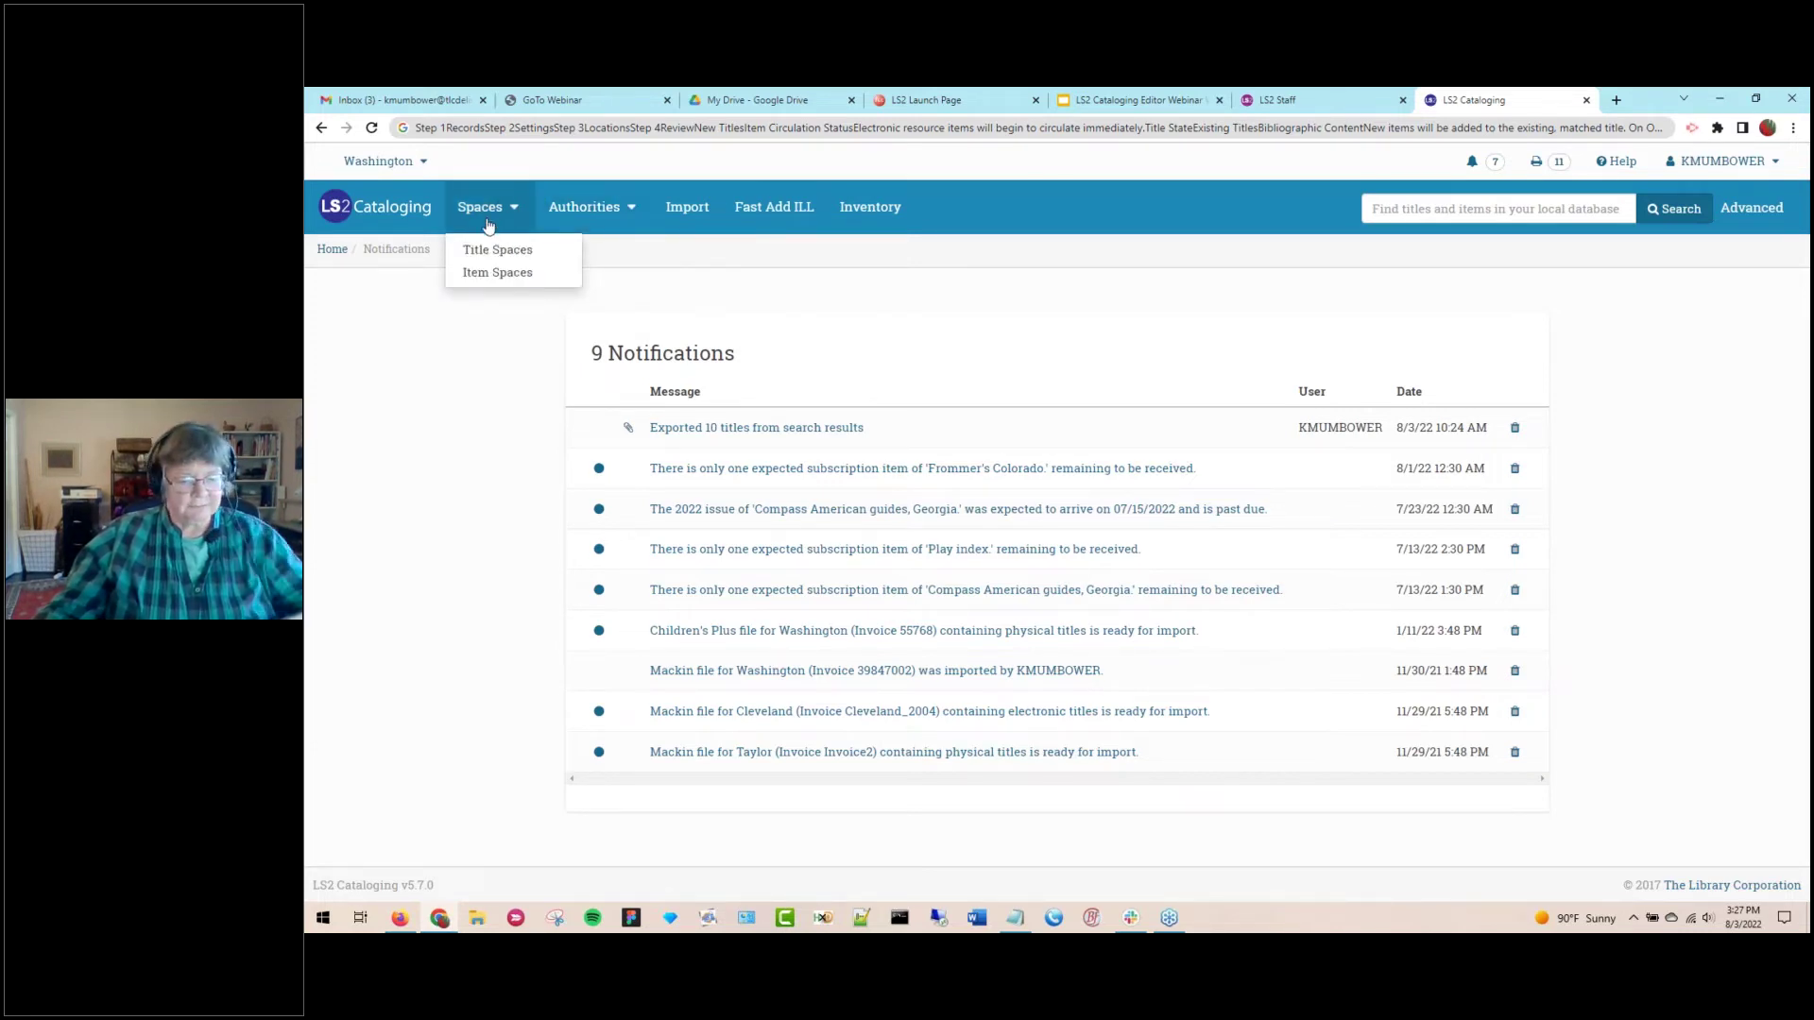
left_click(725, 289)
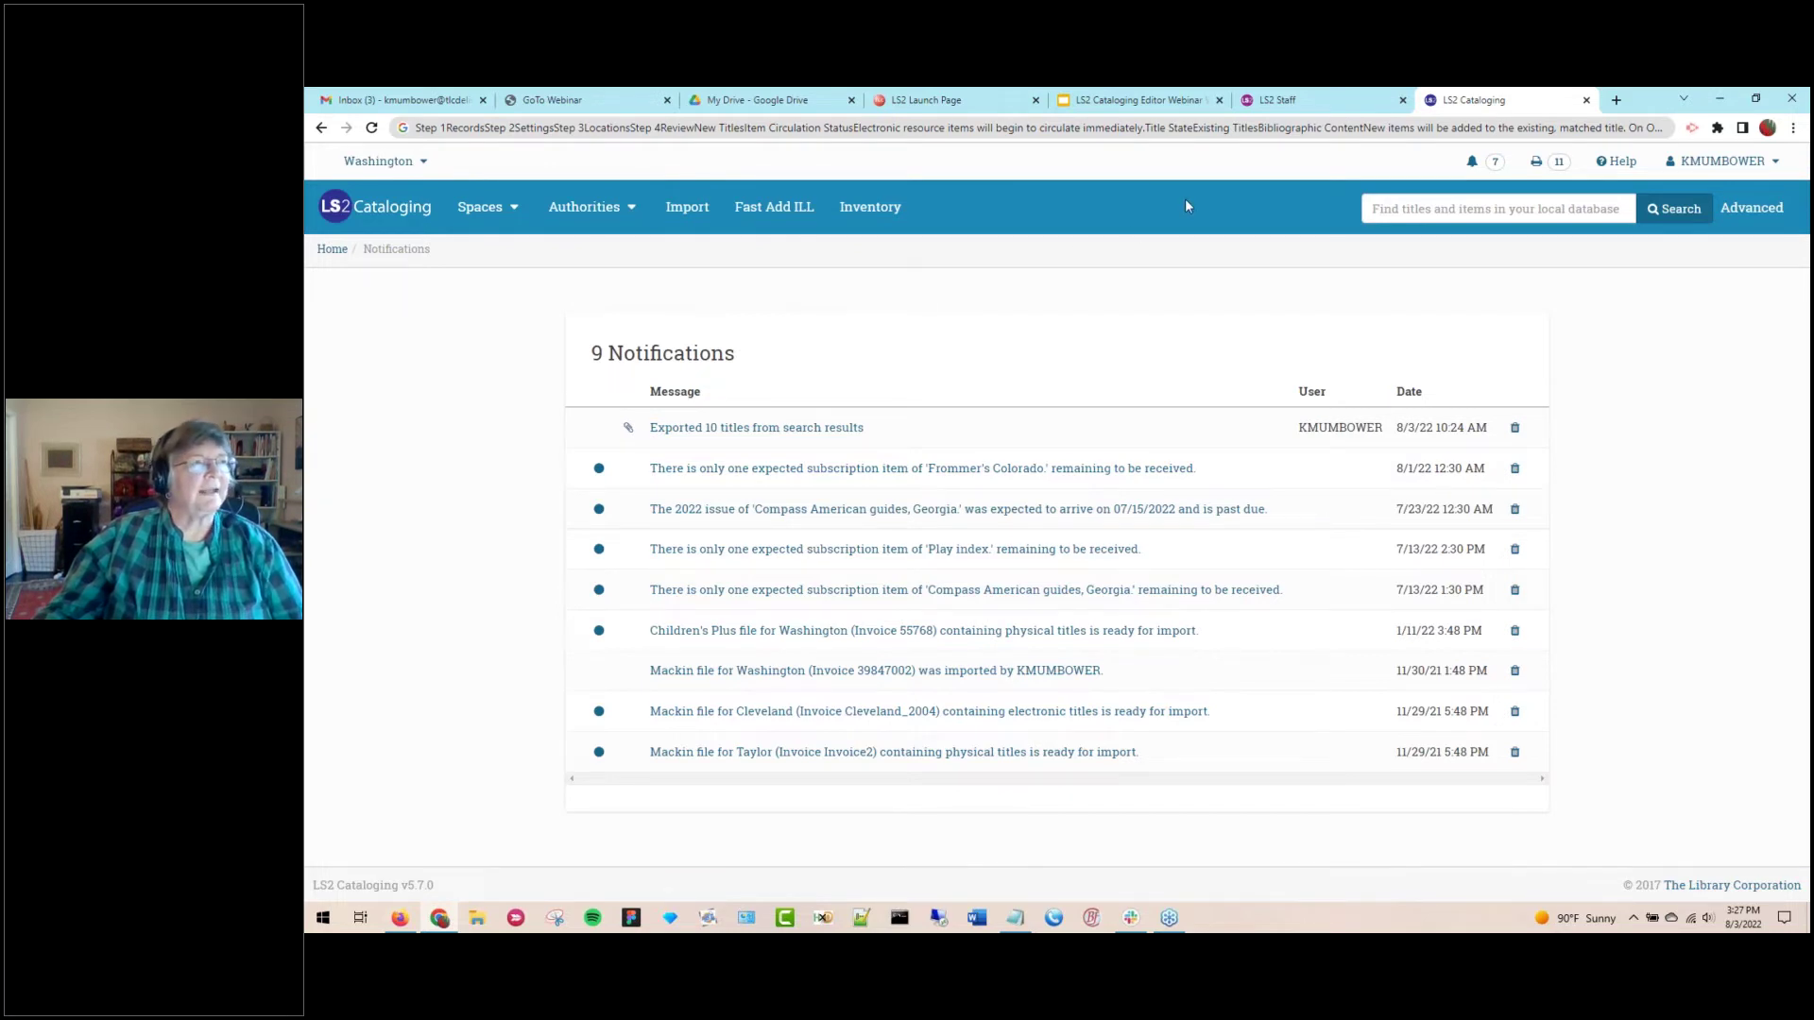
Step: Log on to LS2 Staff, open the staff borrower's checkout, and select the Fast Add barcode
left_click(1296, 102)
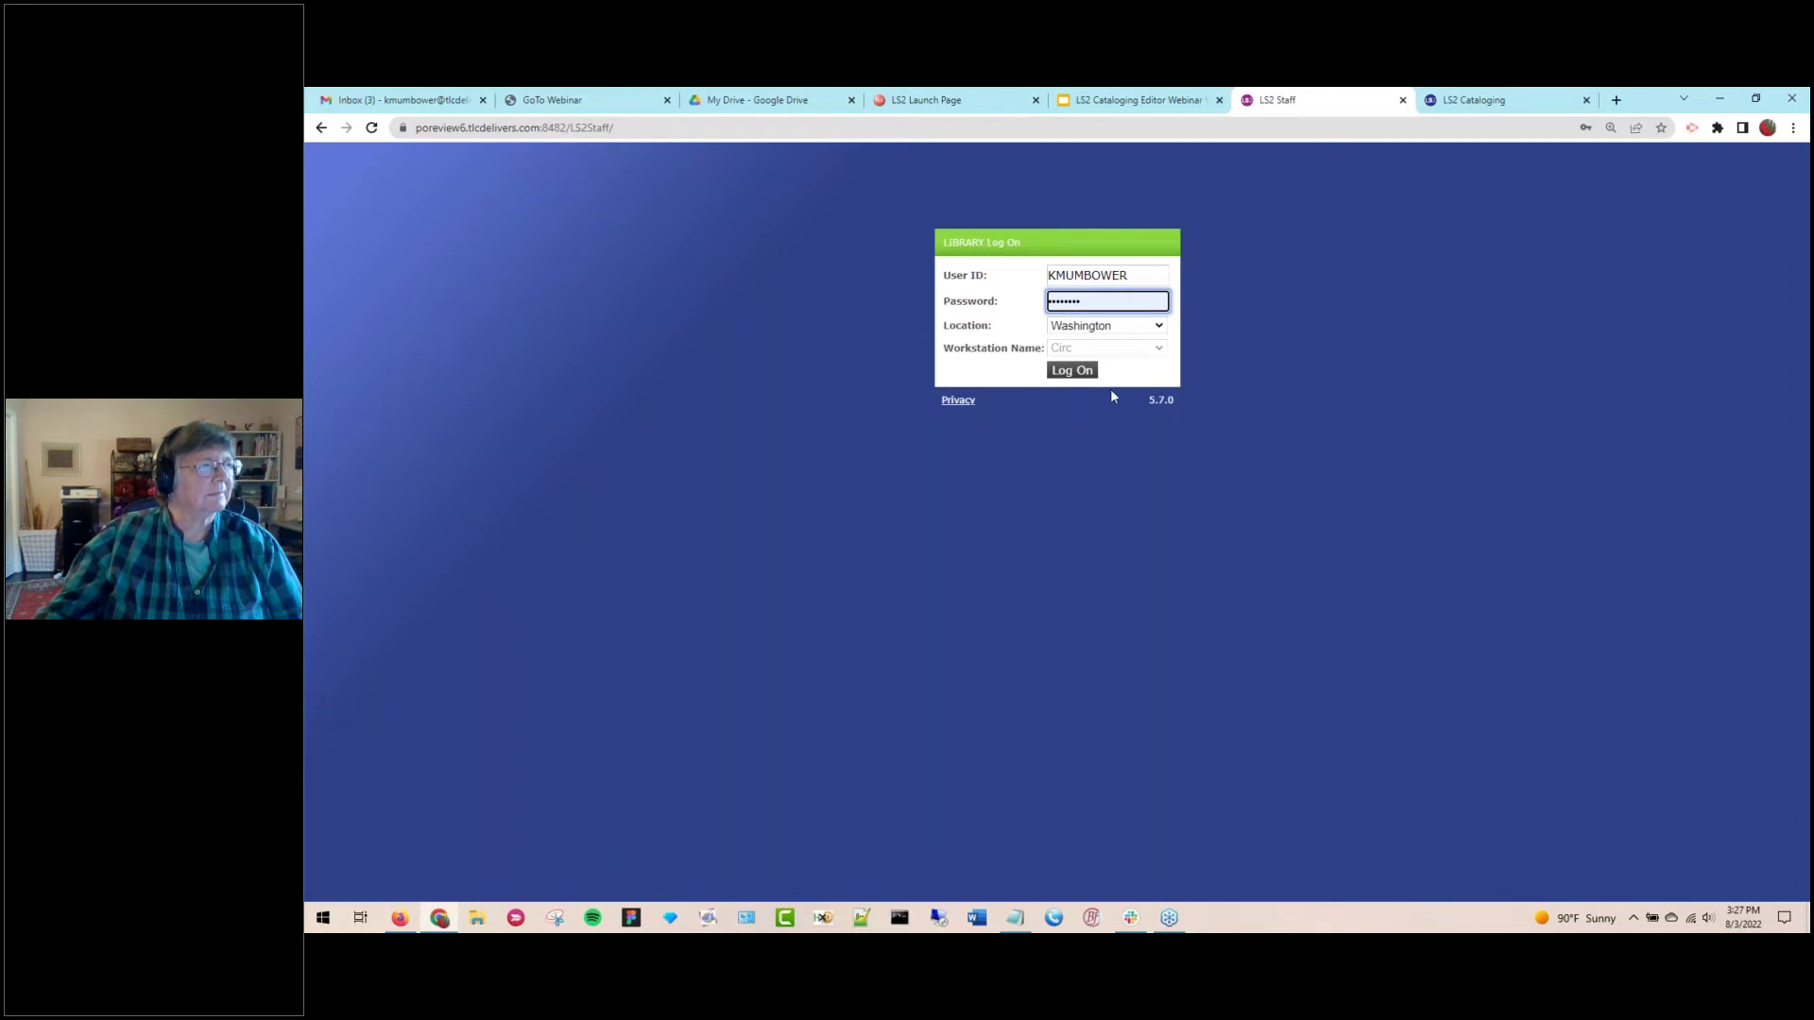
left_click(1076, 371)
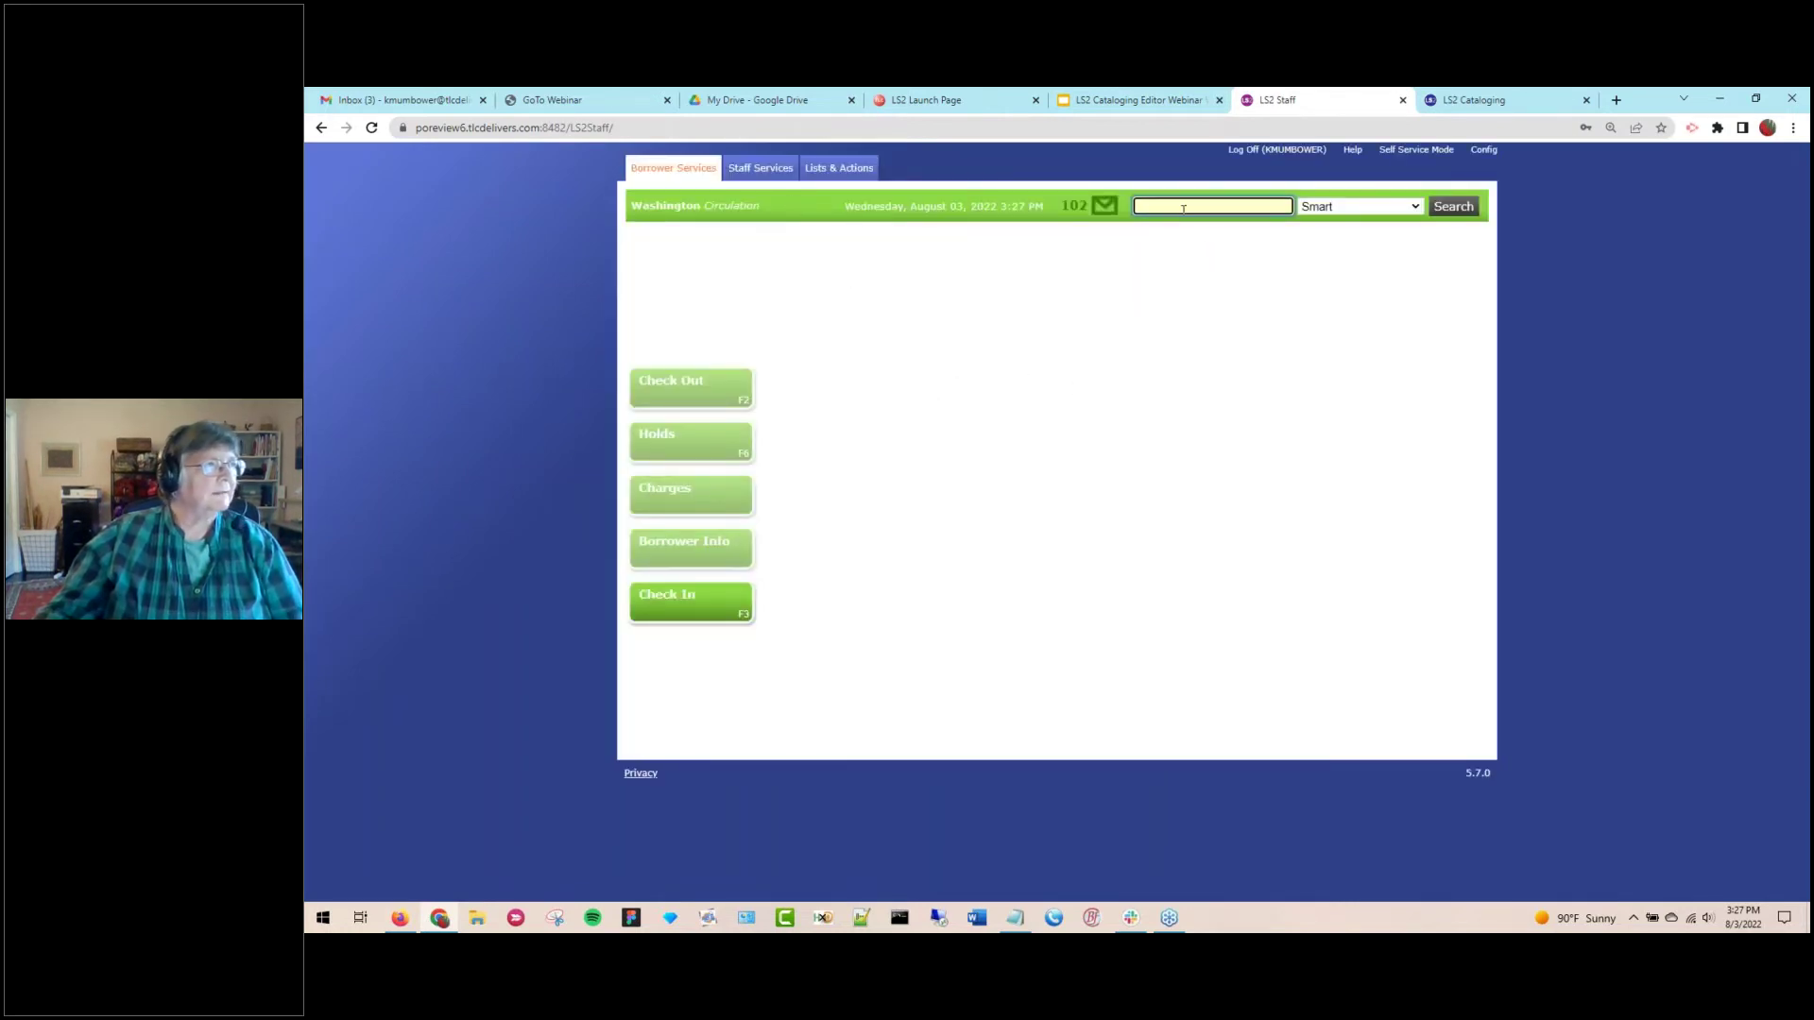
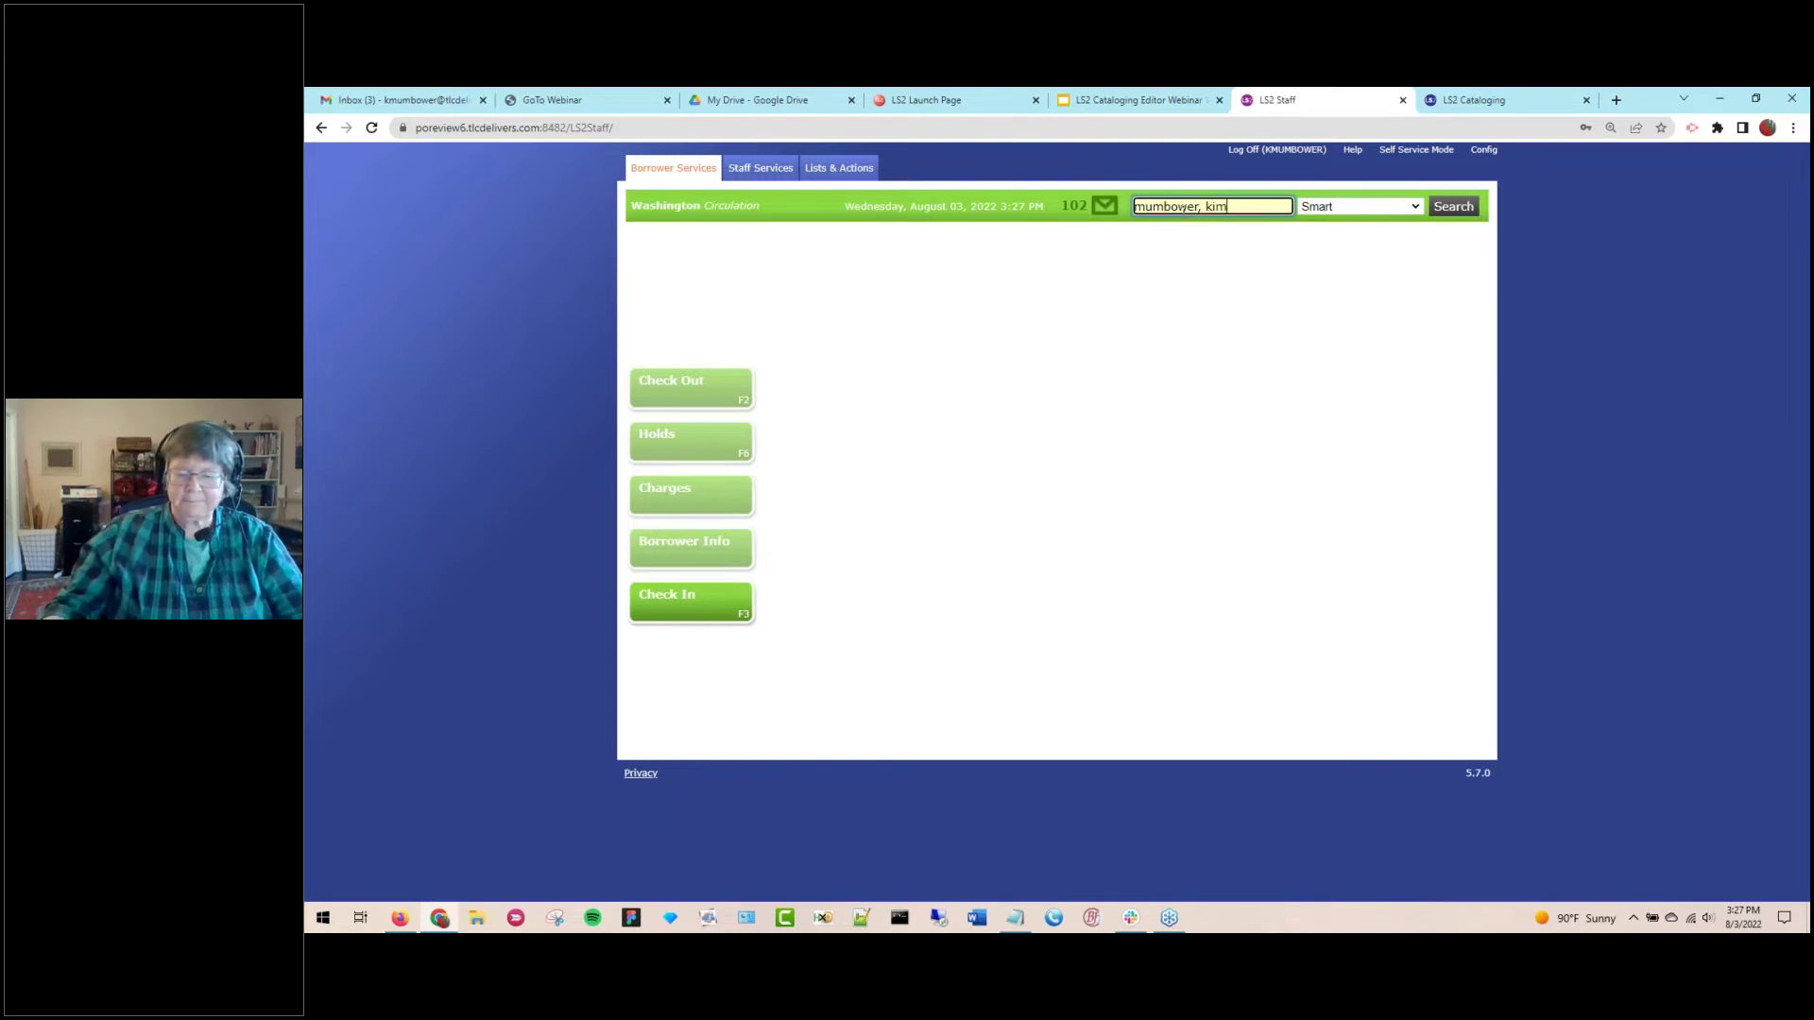
key("Return")
left_click(1293, 616)
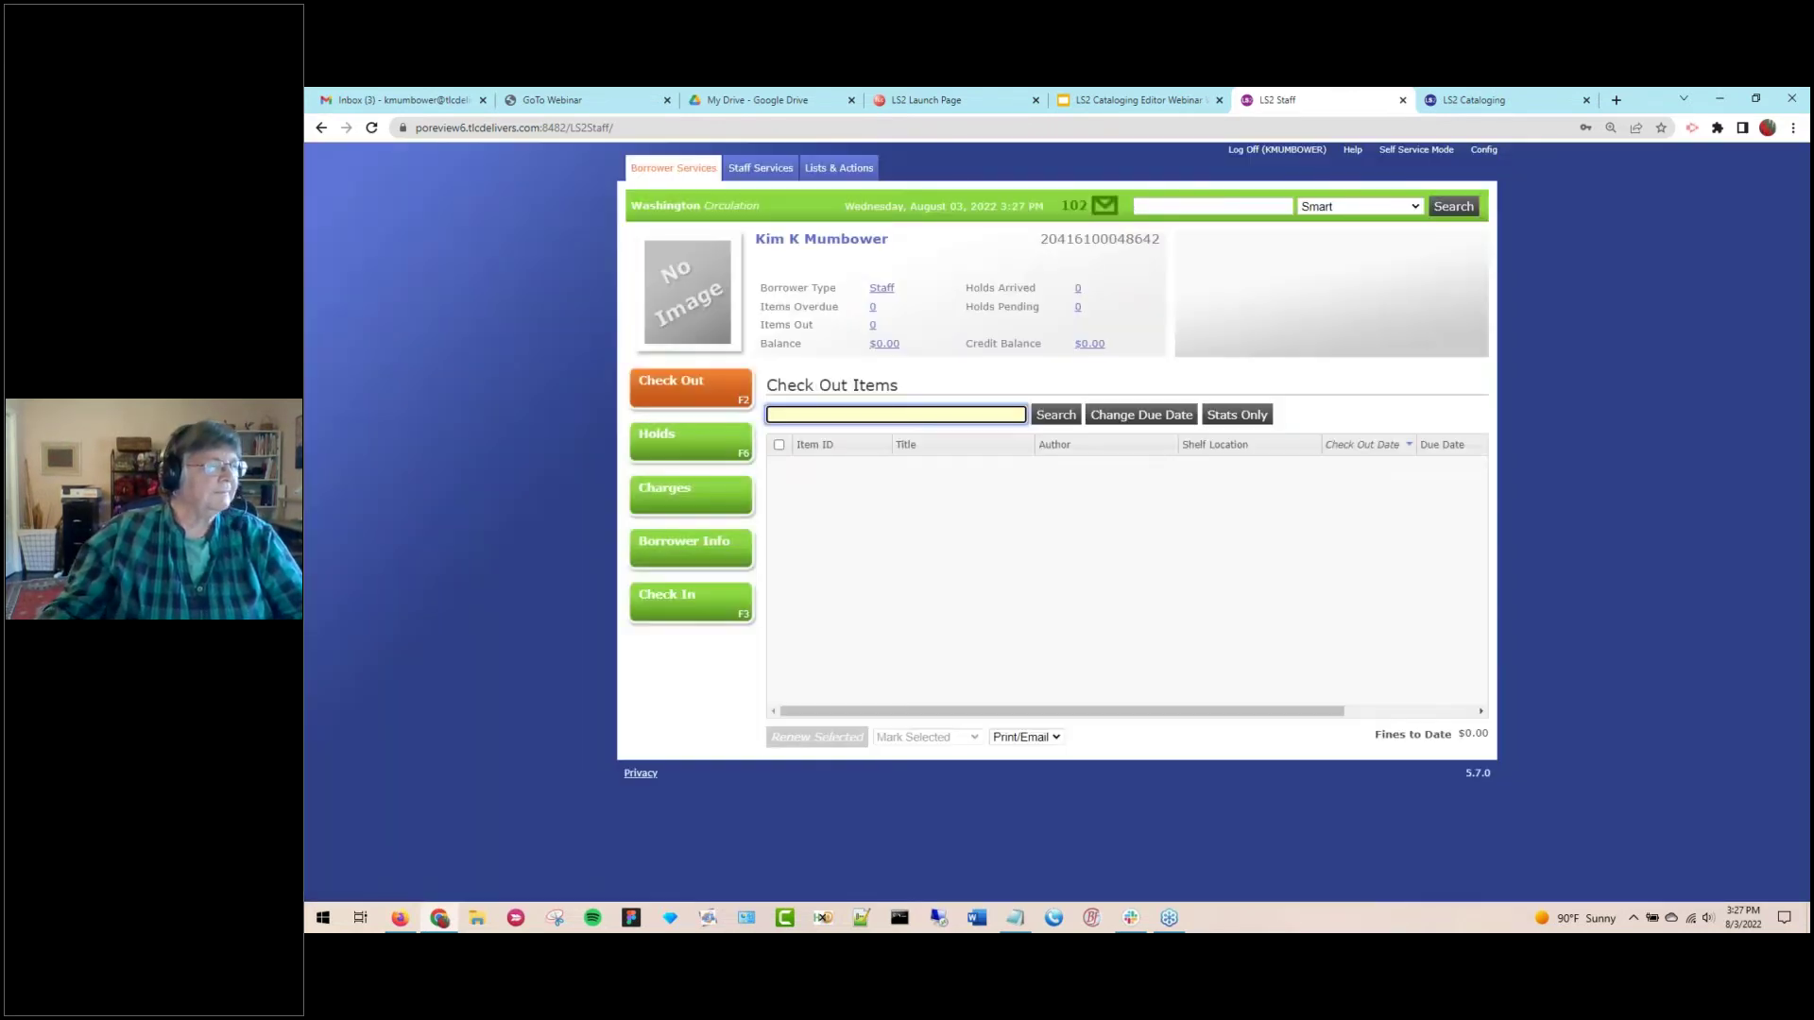
left_click(1015, 926)
left_click_drag(515, 183, 421, 173)
key("ctrl+c")
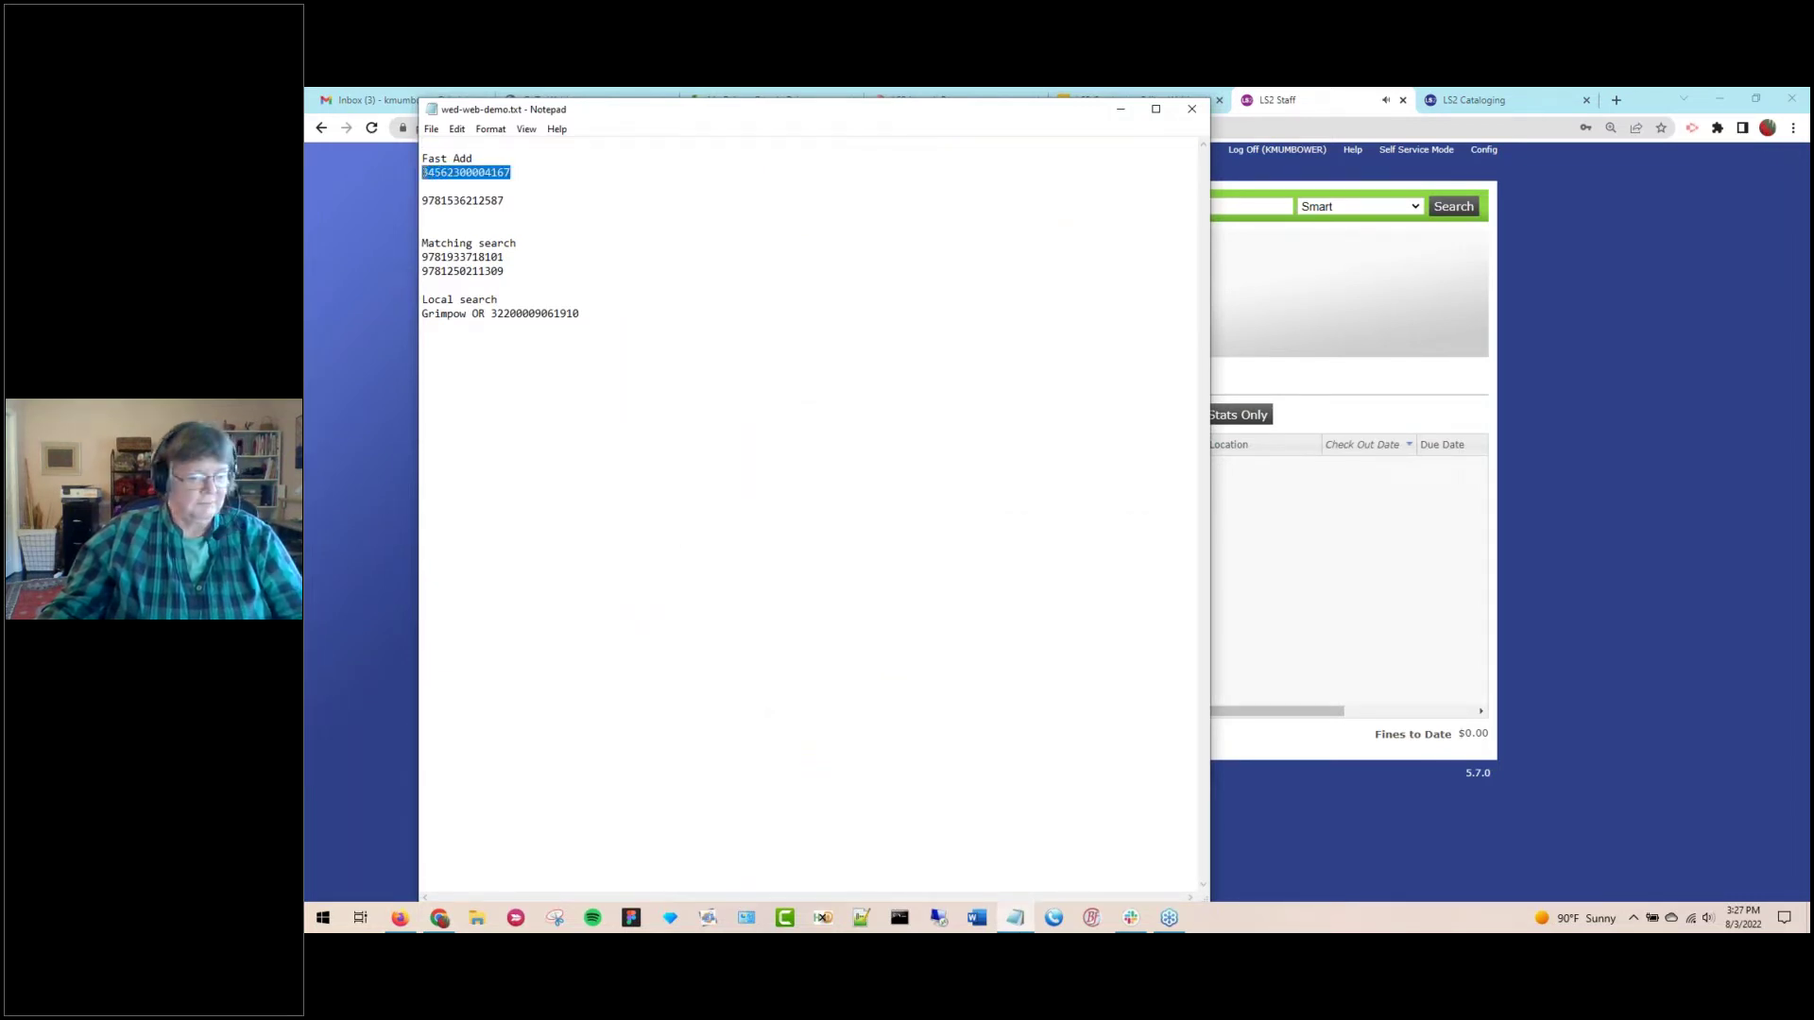
left_click(1121, 109)
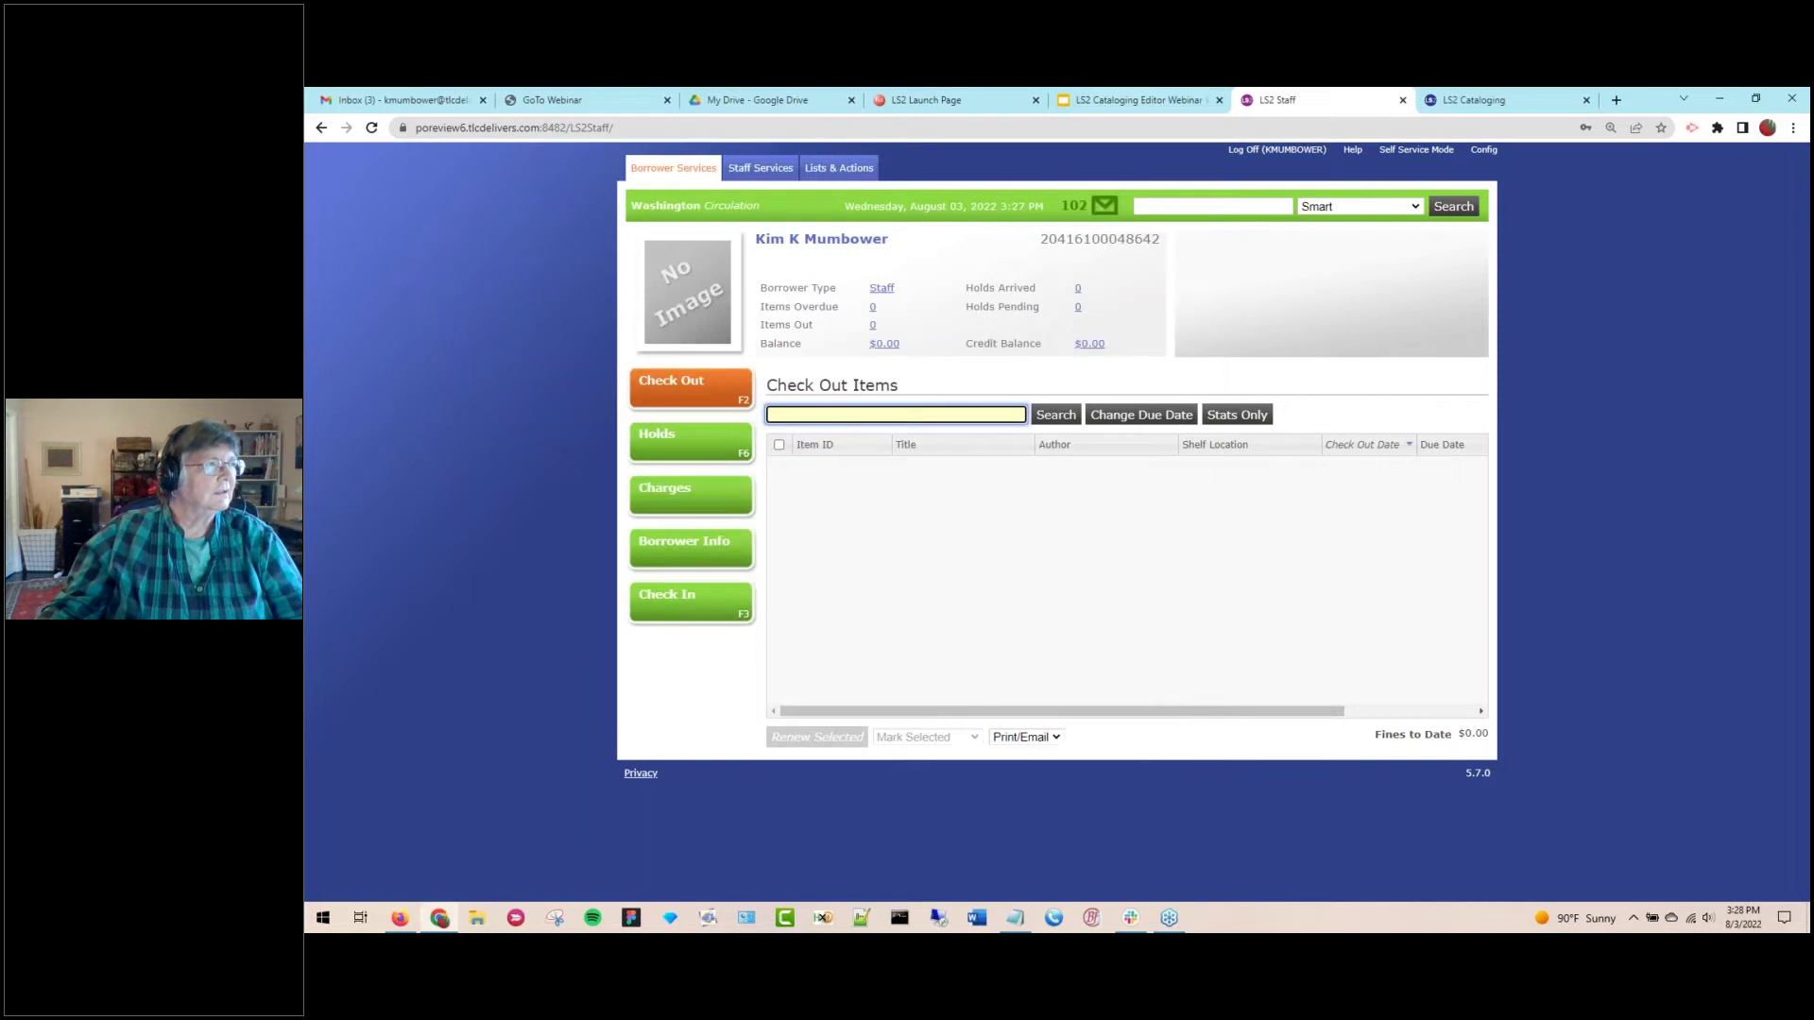
key("ctrl+v")
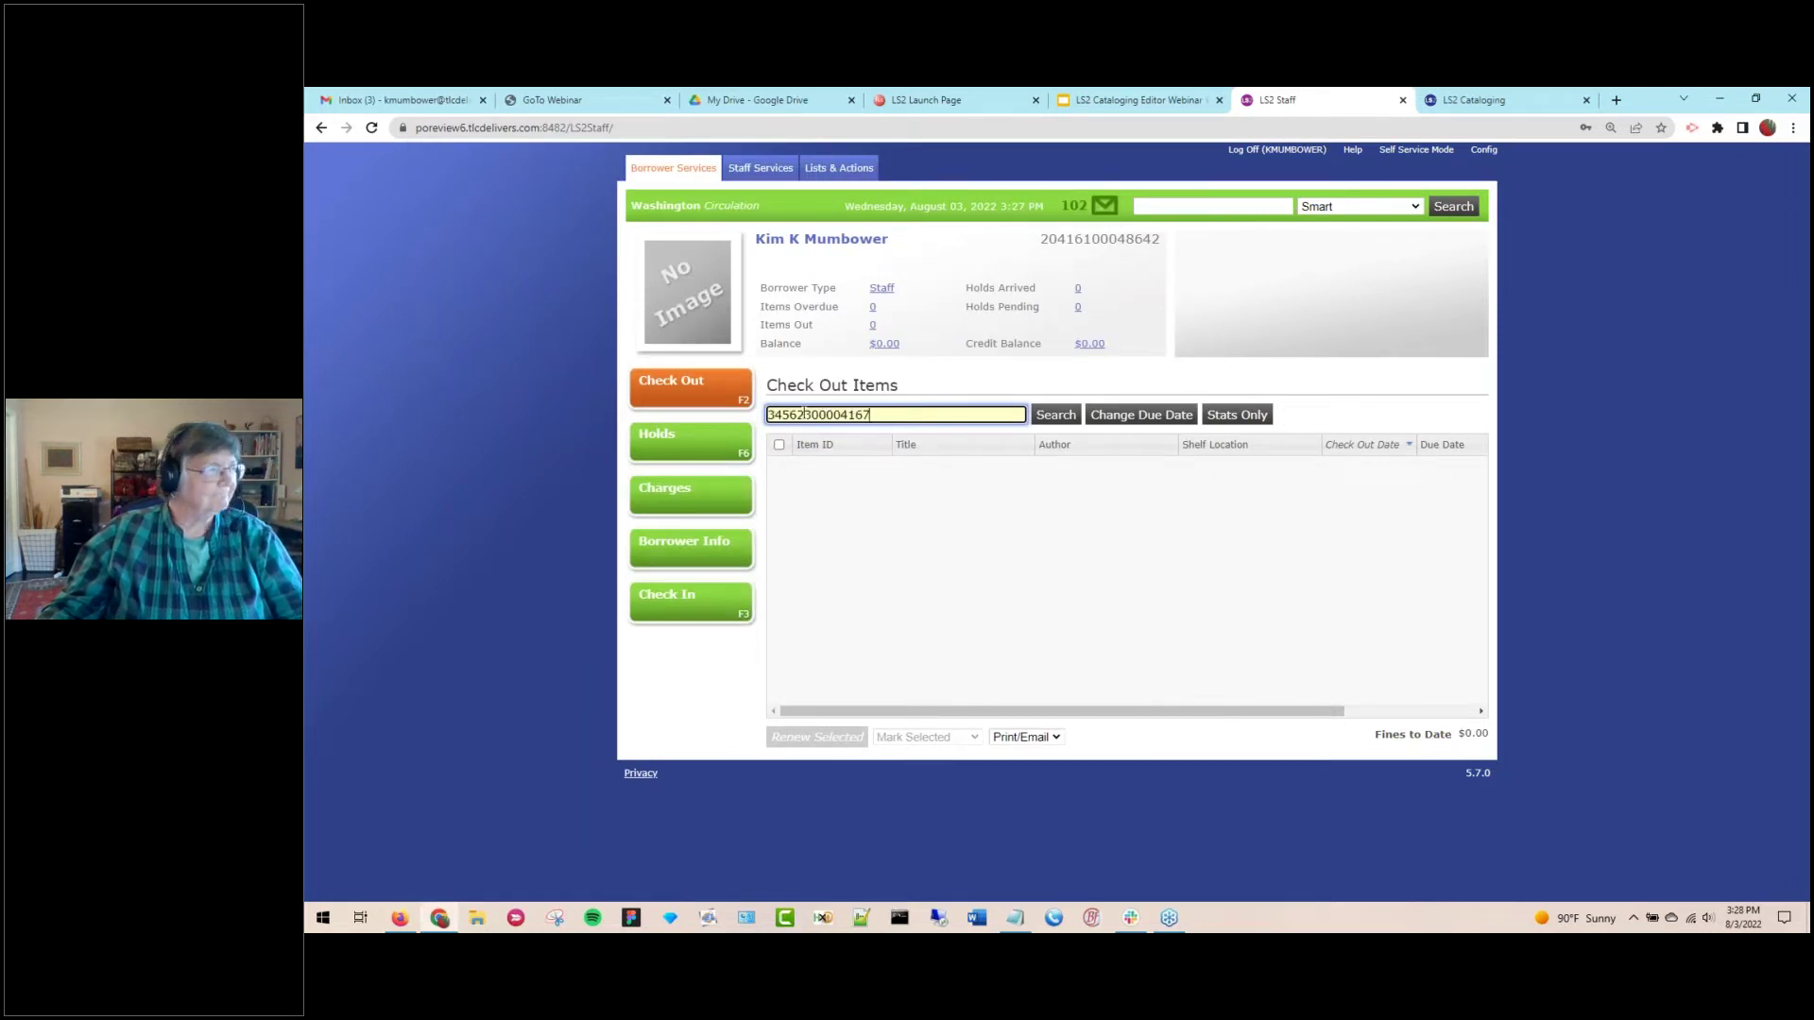
left_click(1049, 414)
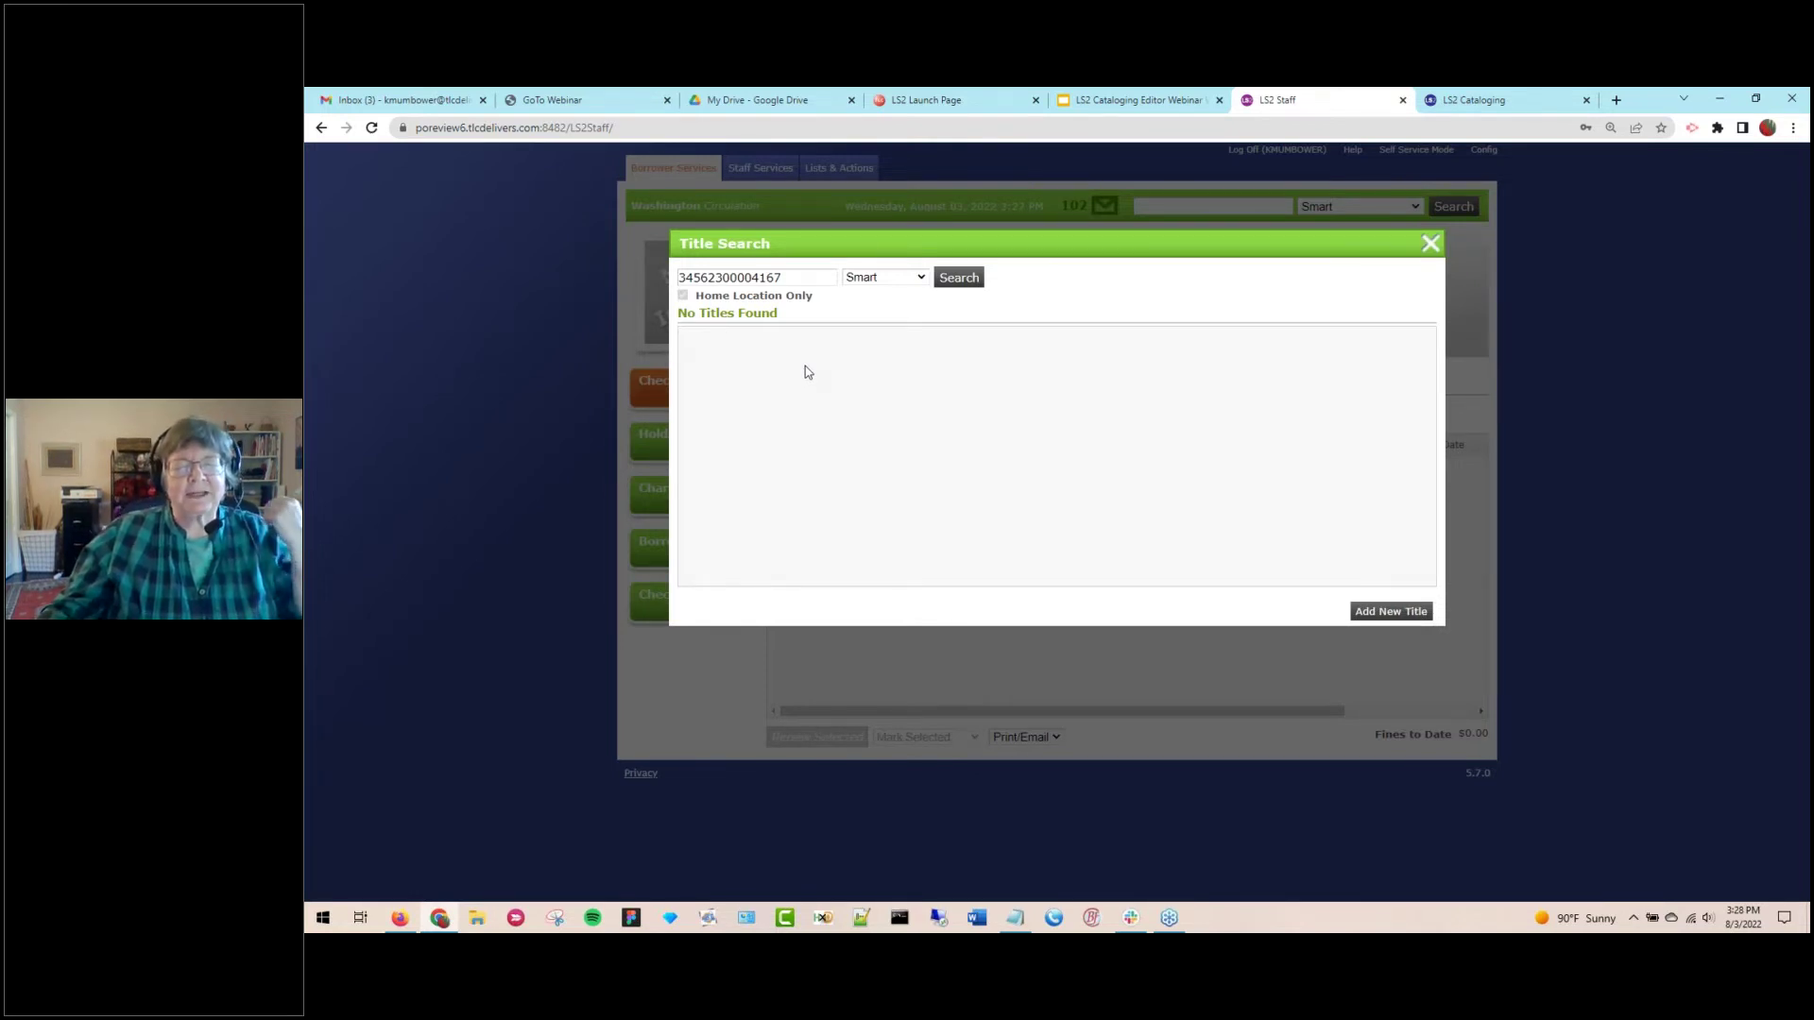
left_click(1373, 615)
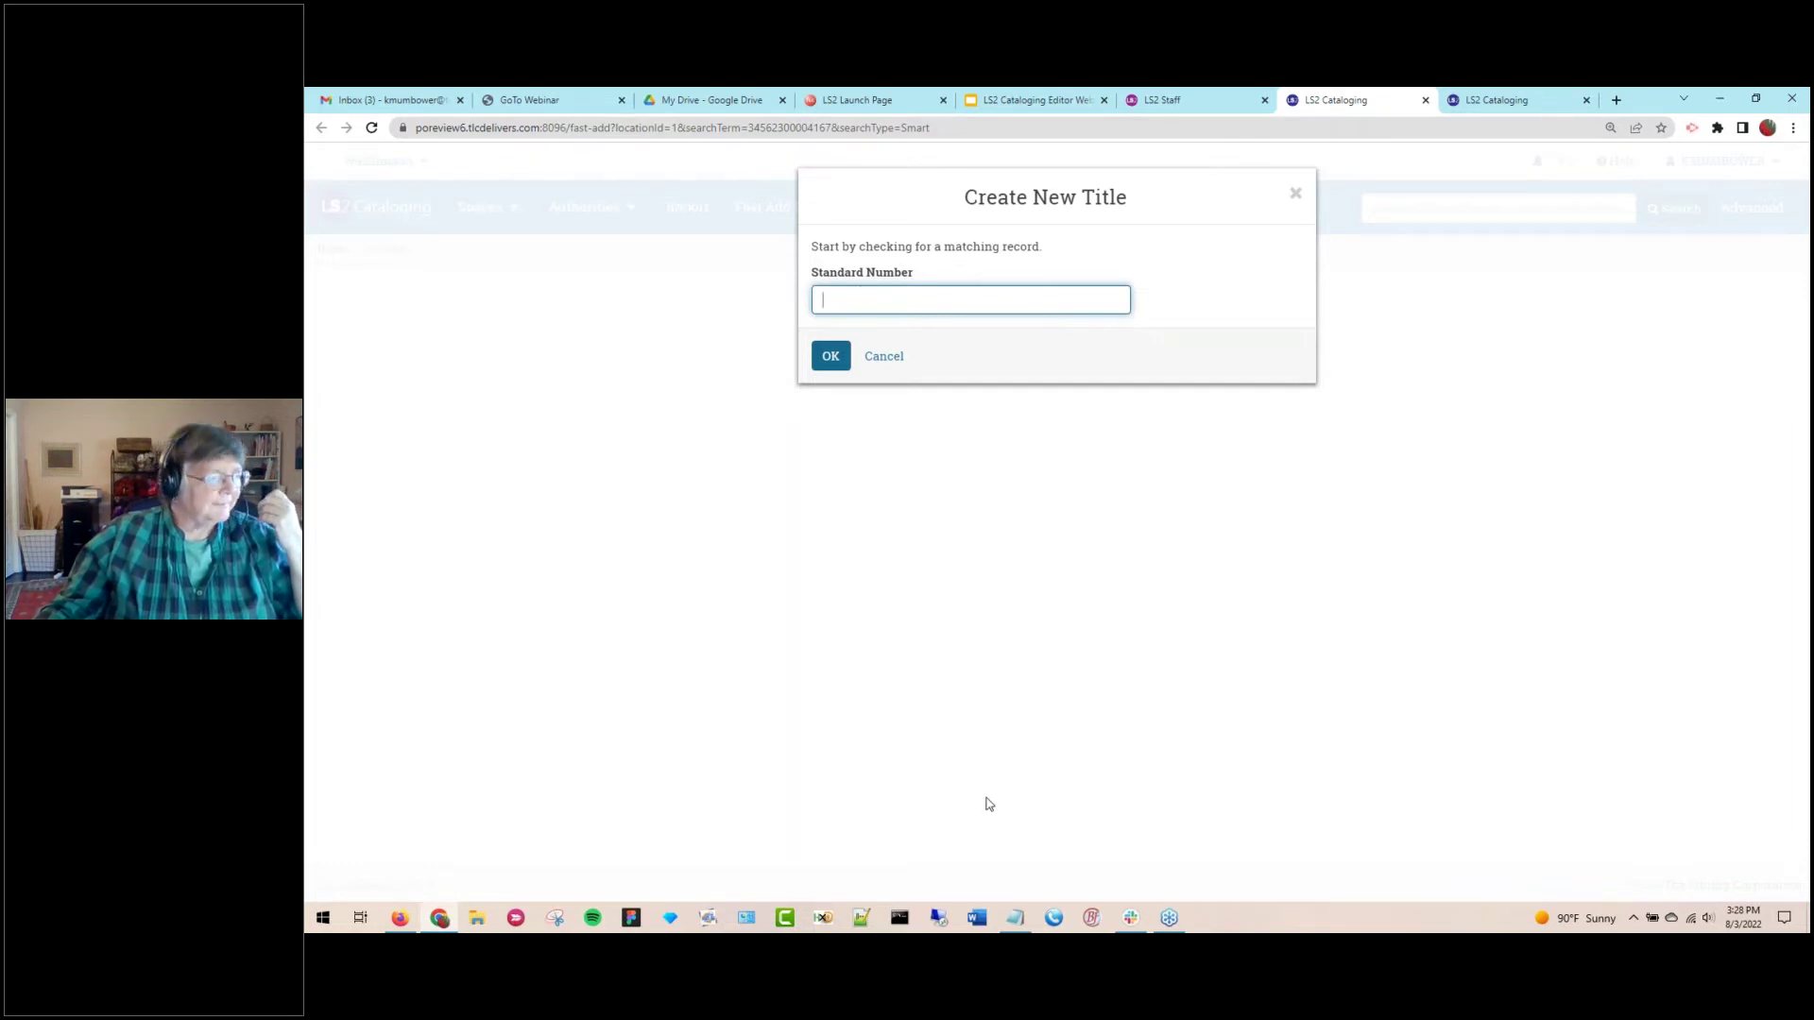
left_click(1014, 920)
left_click_drag(510, 200, 396, 200)
key("ctrl+c")
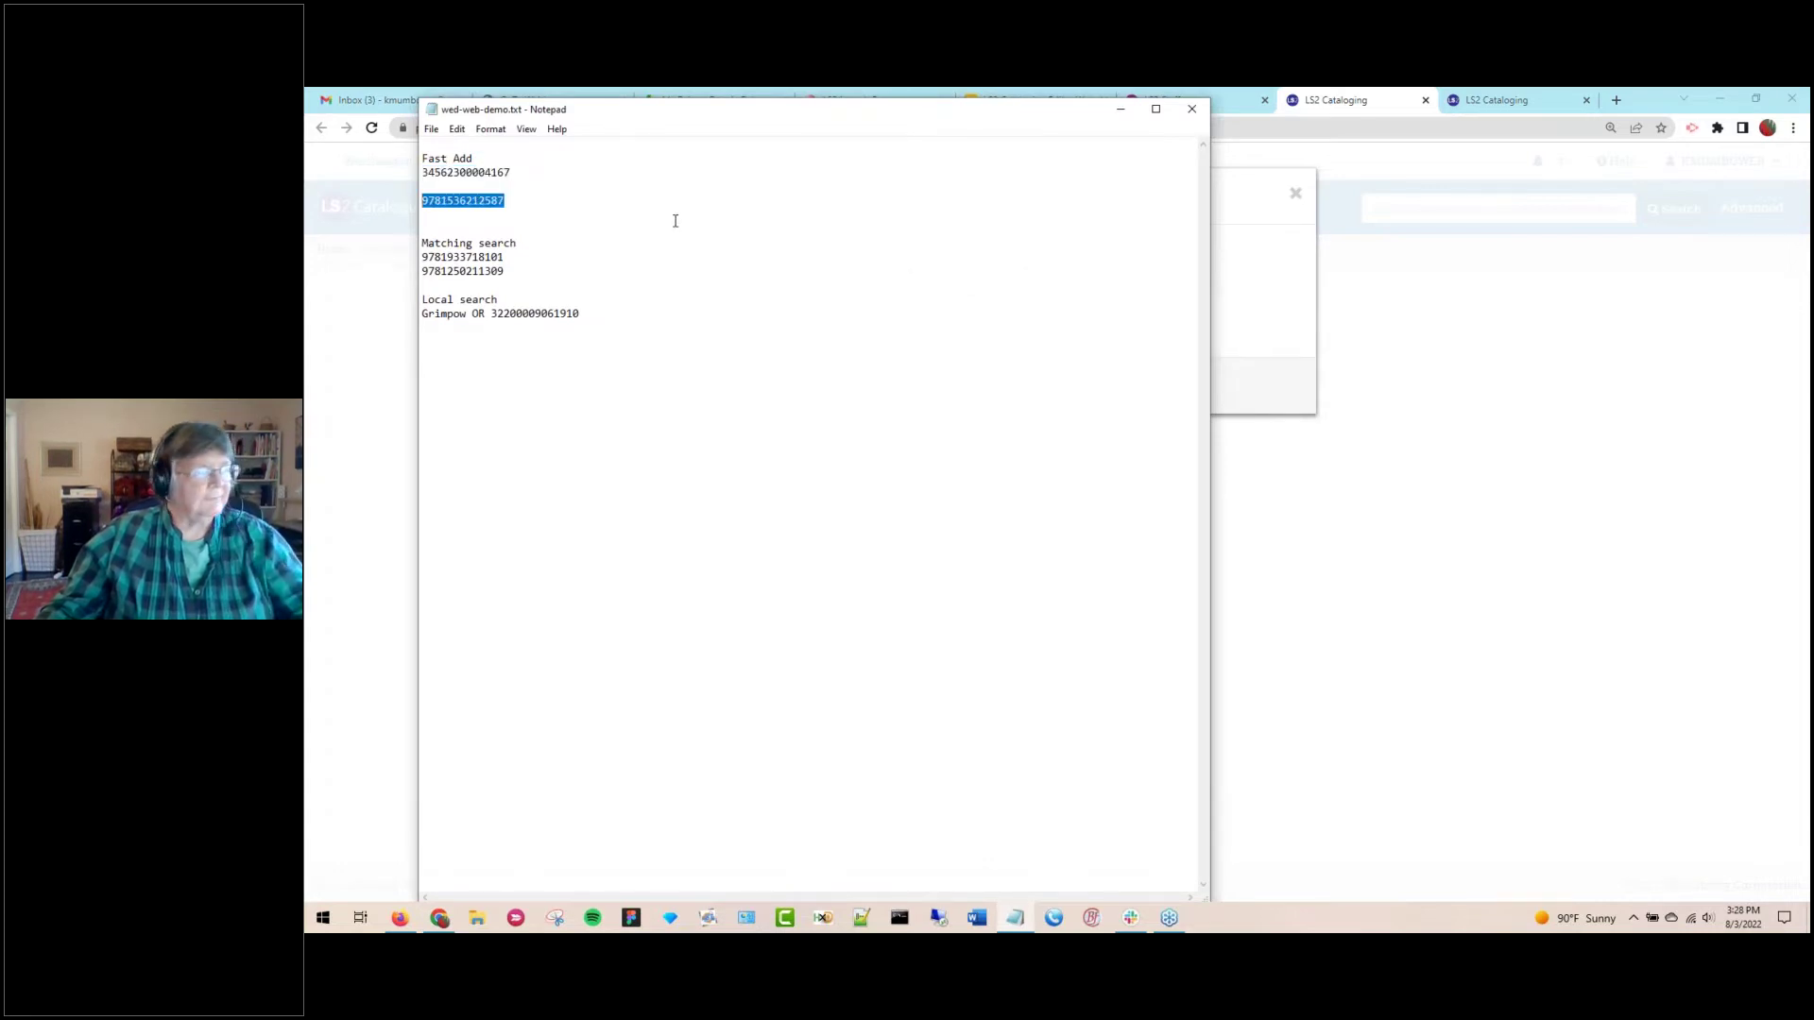
left_click(1121, 115)
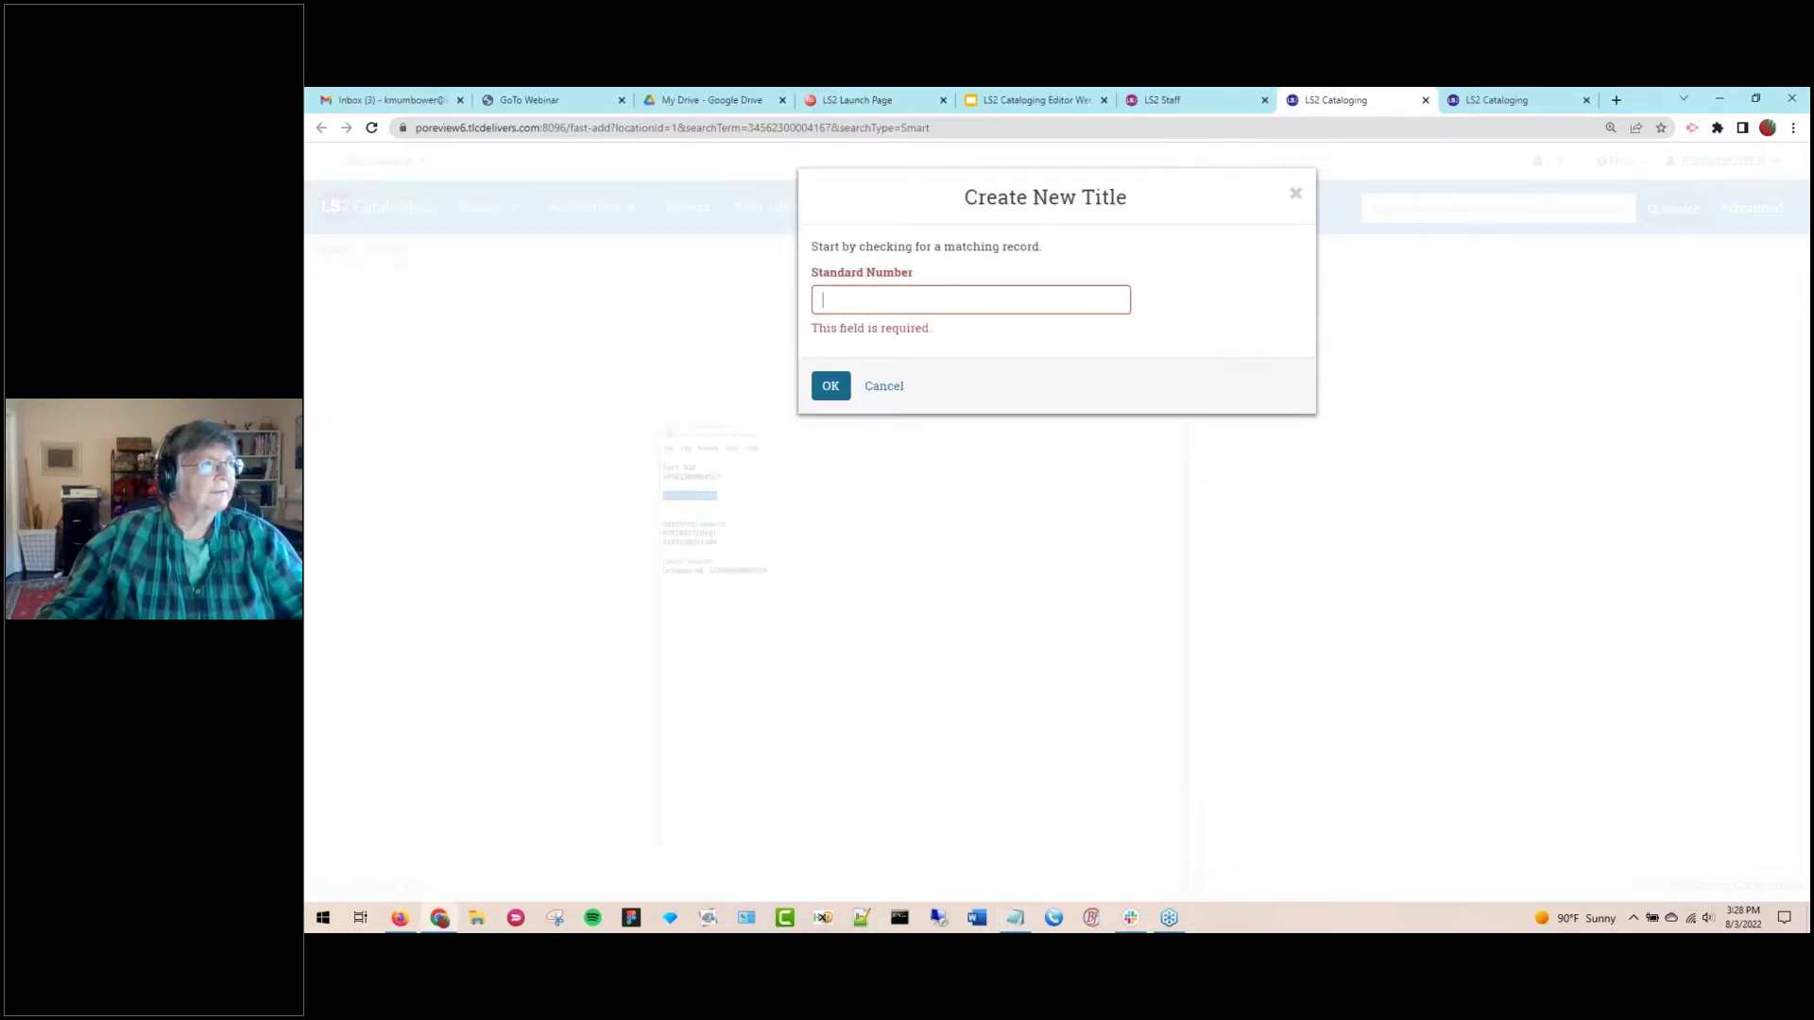
key("ctrl+v")
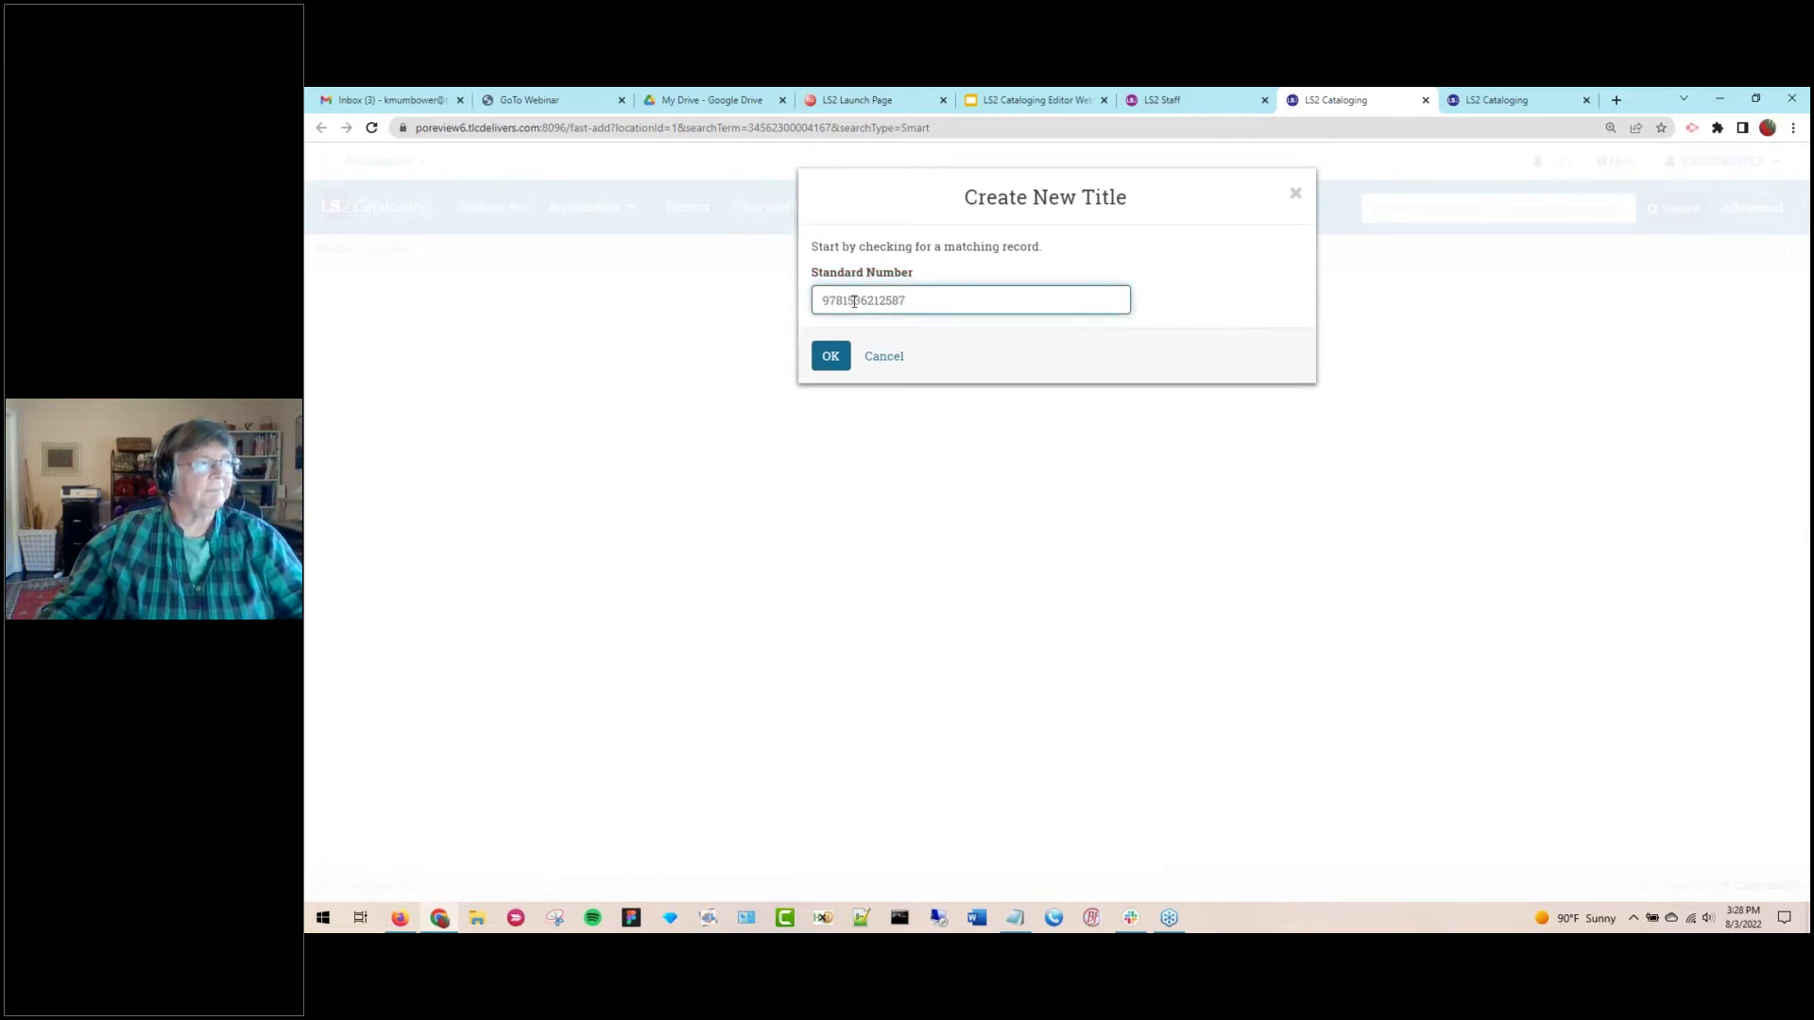
left_click(832, 356)
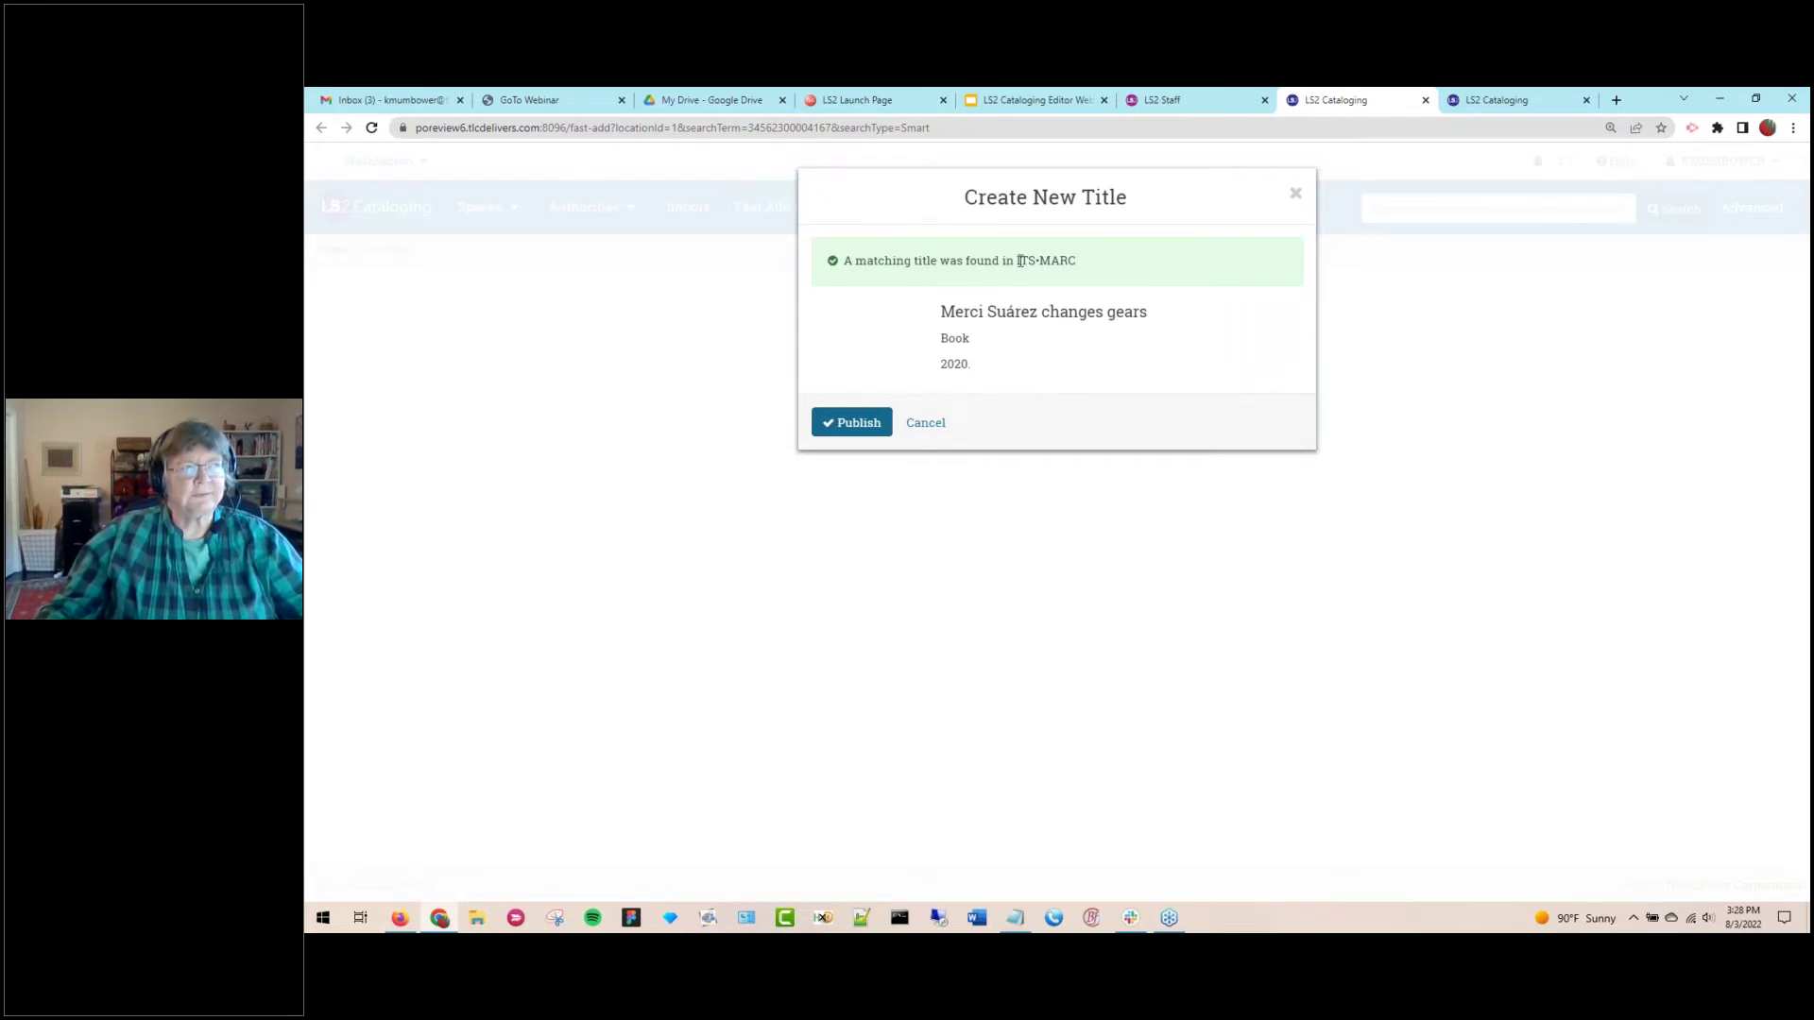
left_click_drag(1020, 261, 1078, 263)
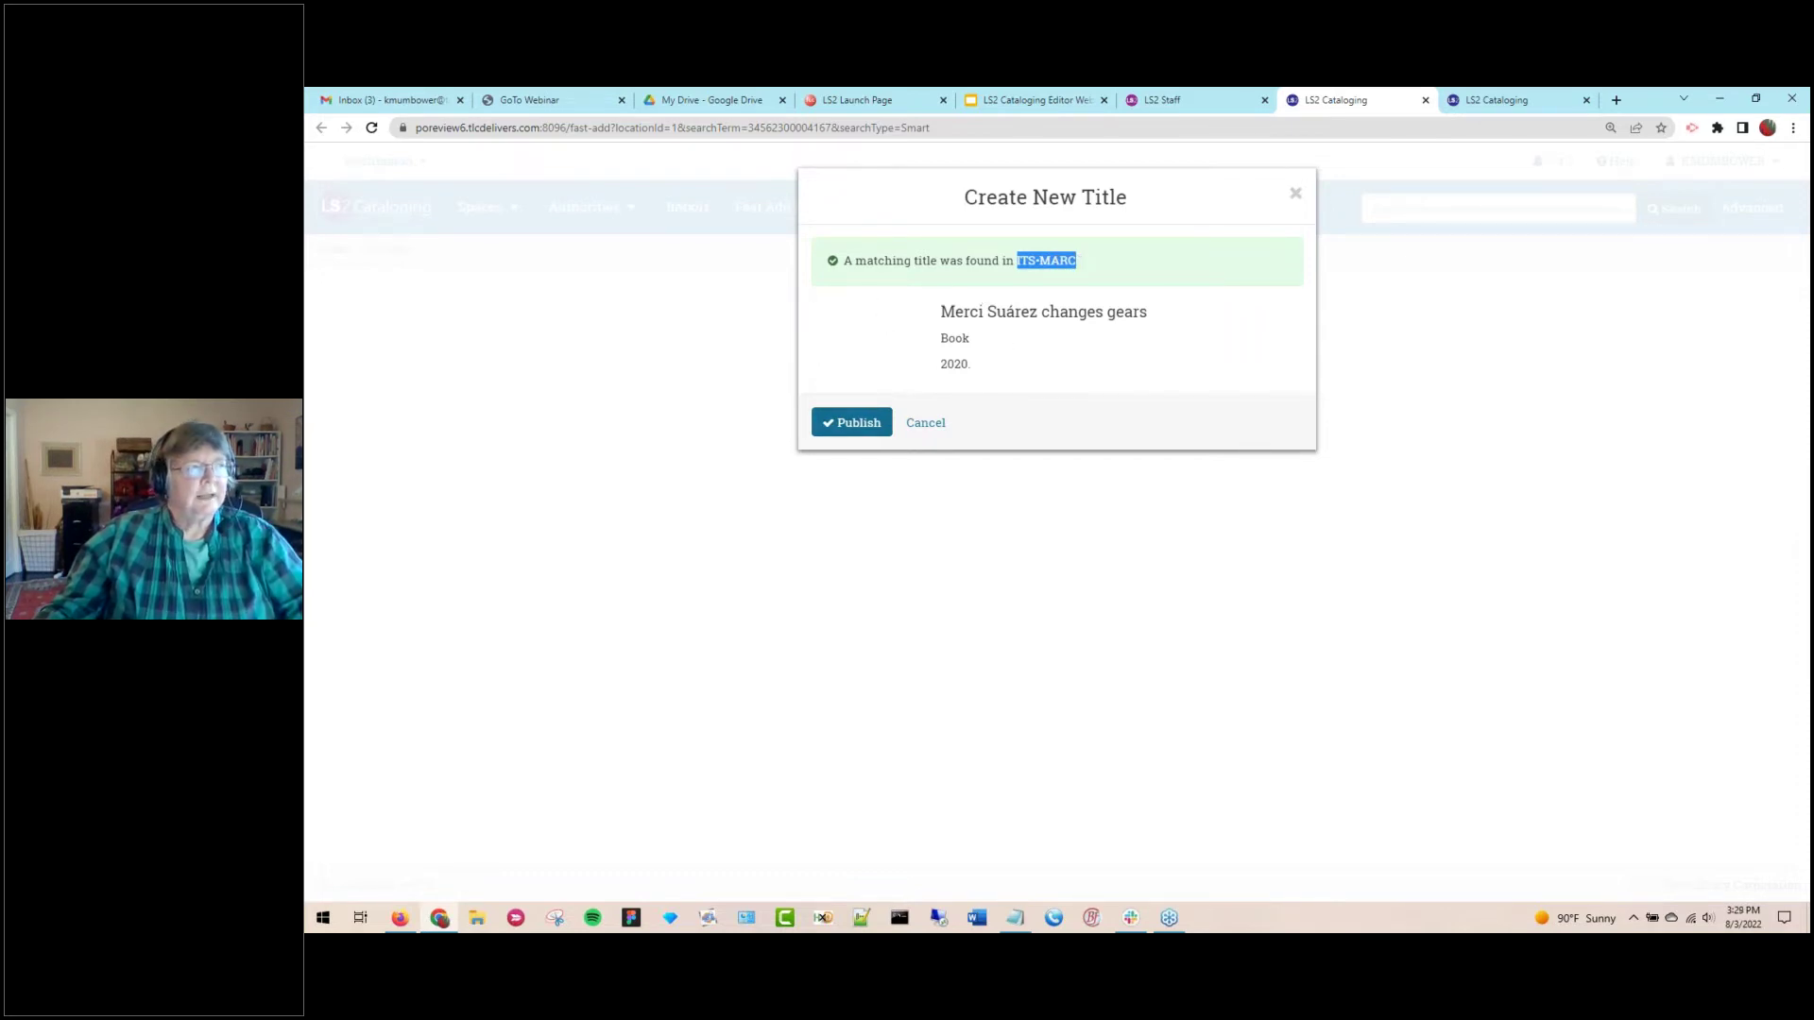
Step: Publish the Merci Suárez record and add an item with generated barcode in Childrens Fiction (FJF)
left_click(862, 419)
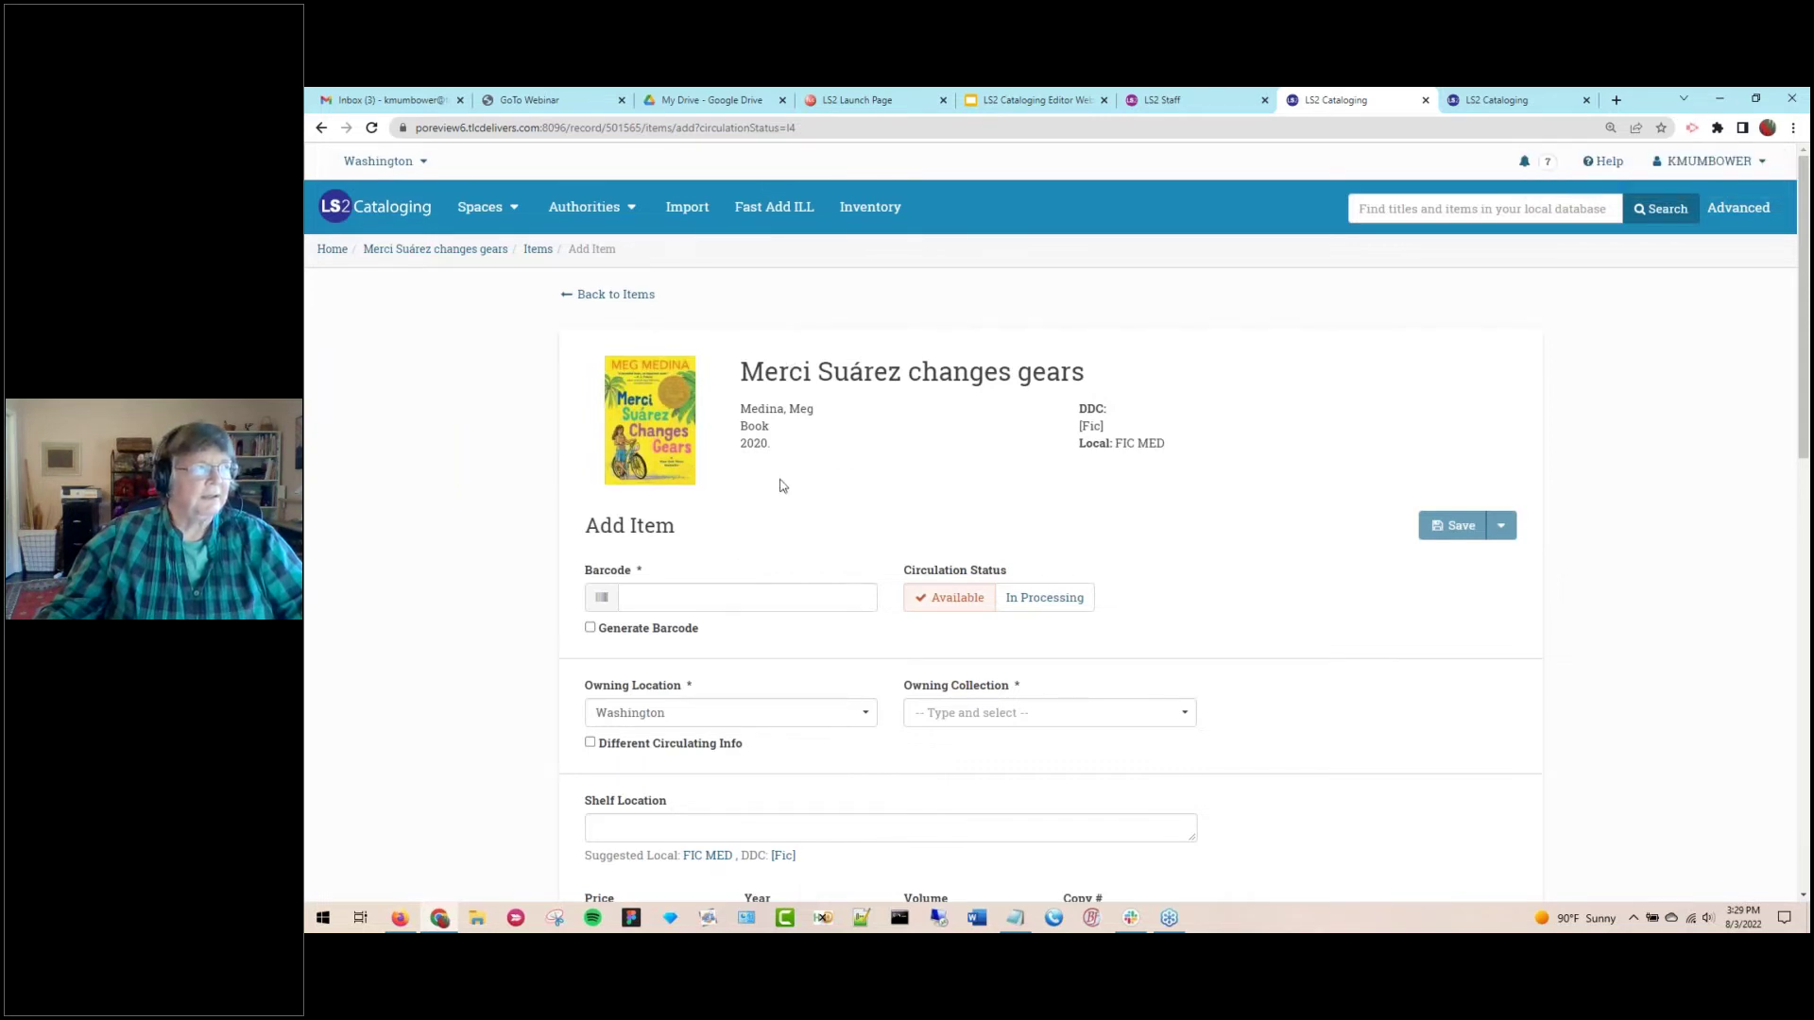
scroll(661, 586, "down", 1)
left_click(590, 549)
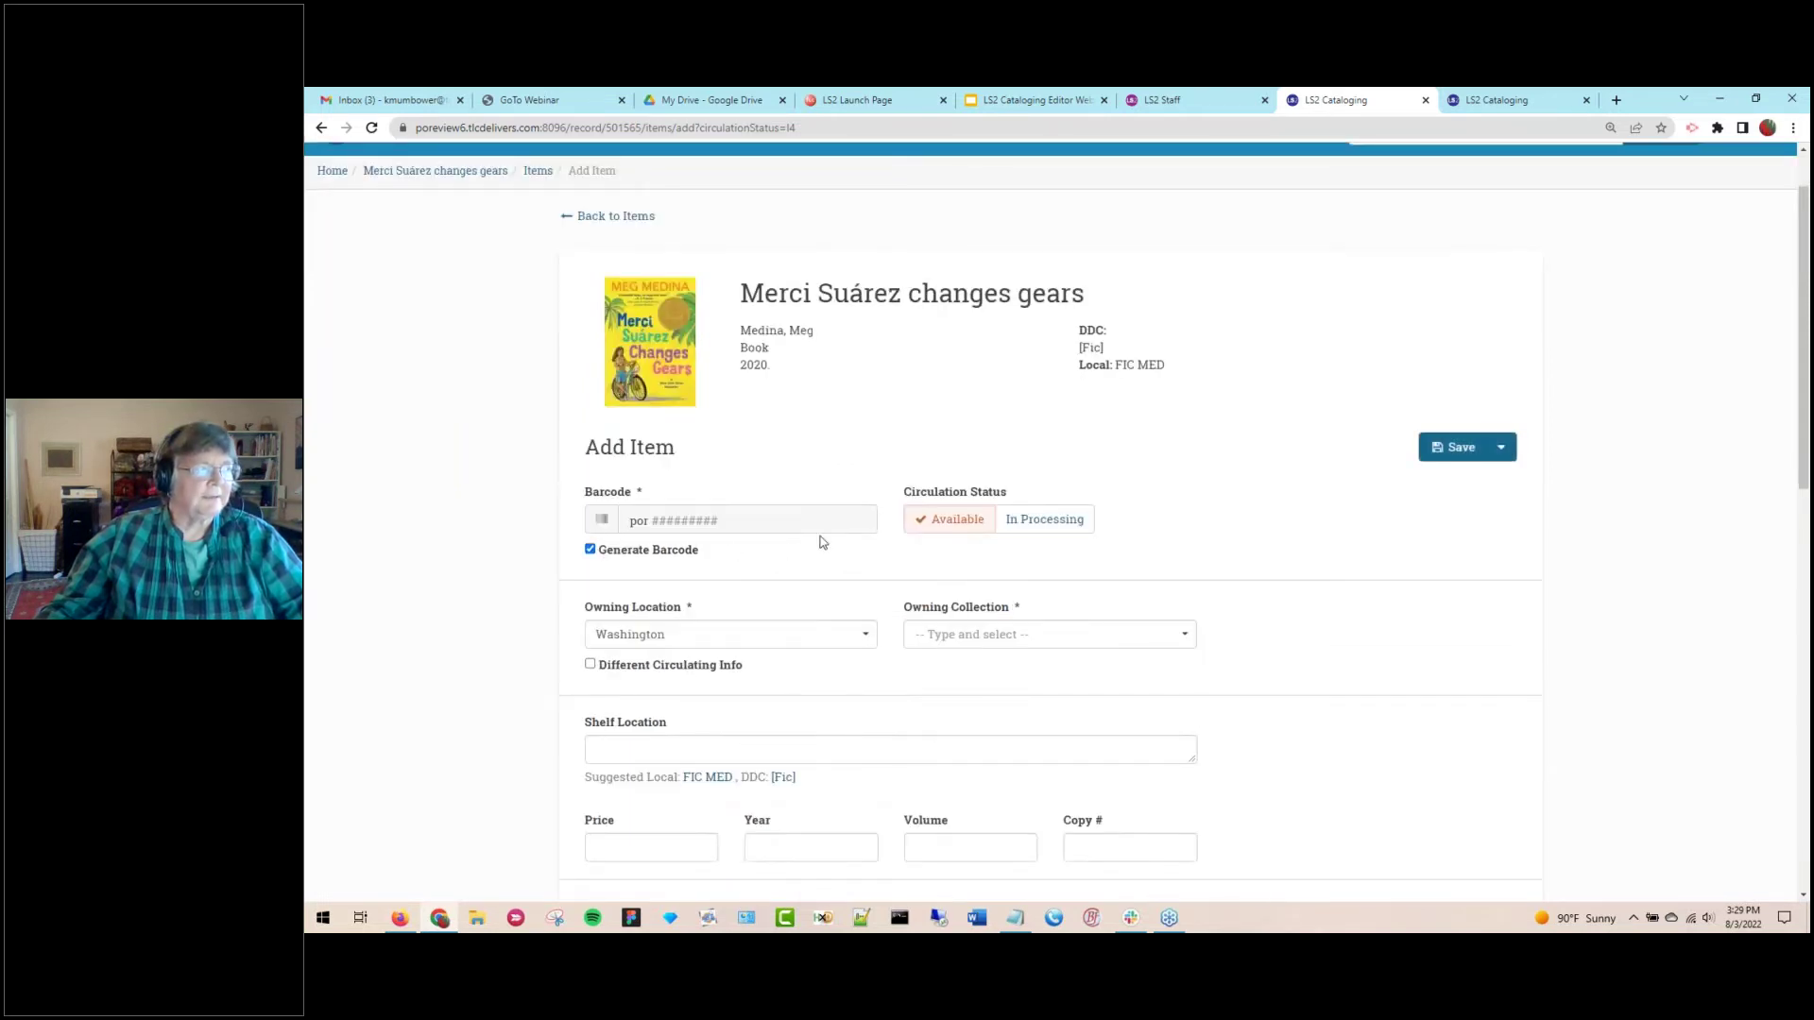
scroll(964, 538, "down", 2)
left_click(957, 477)
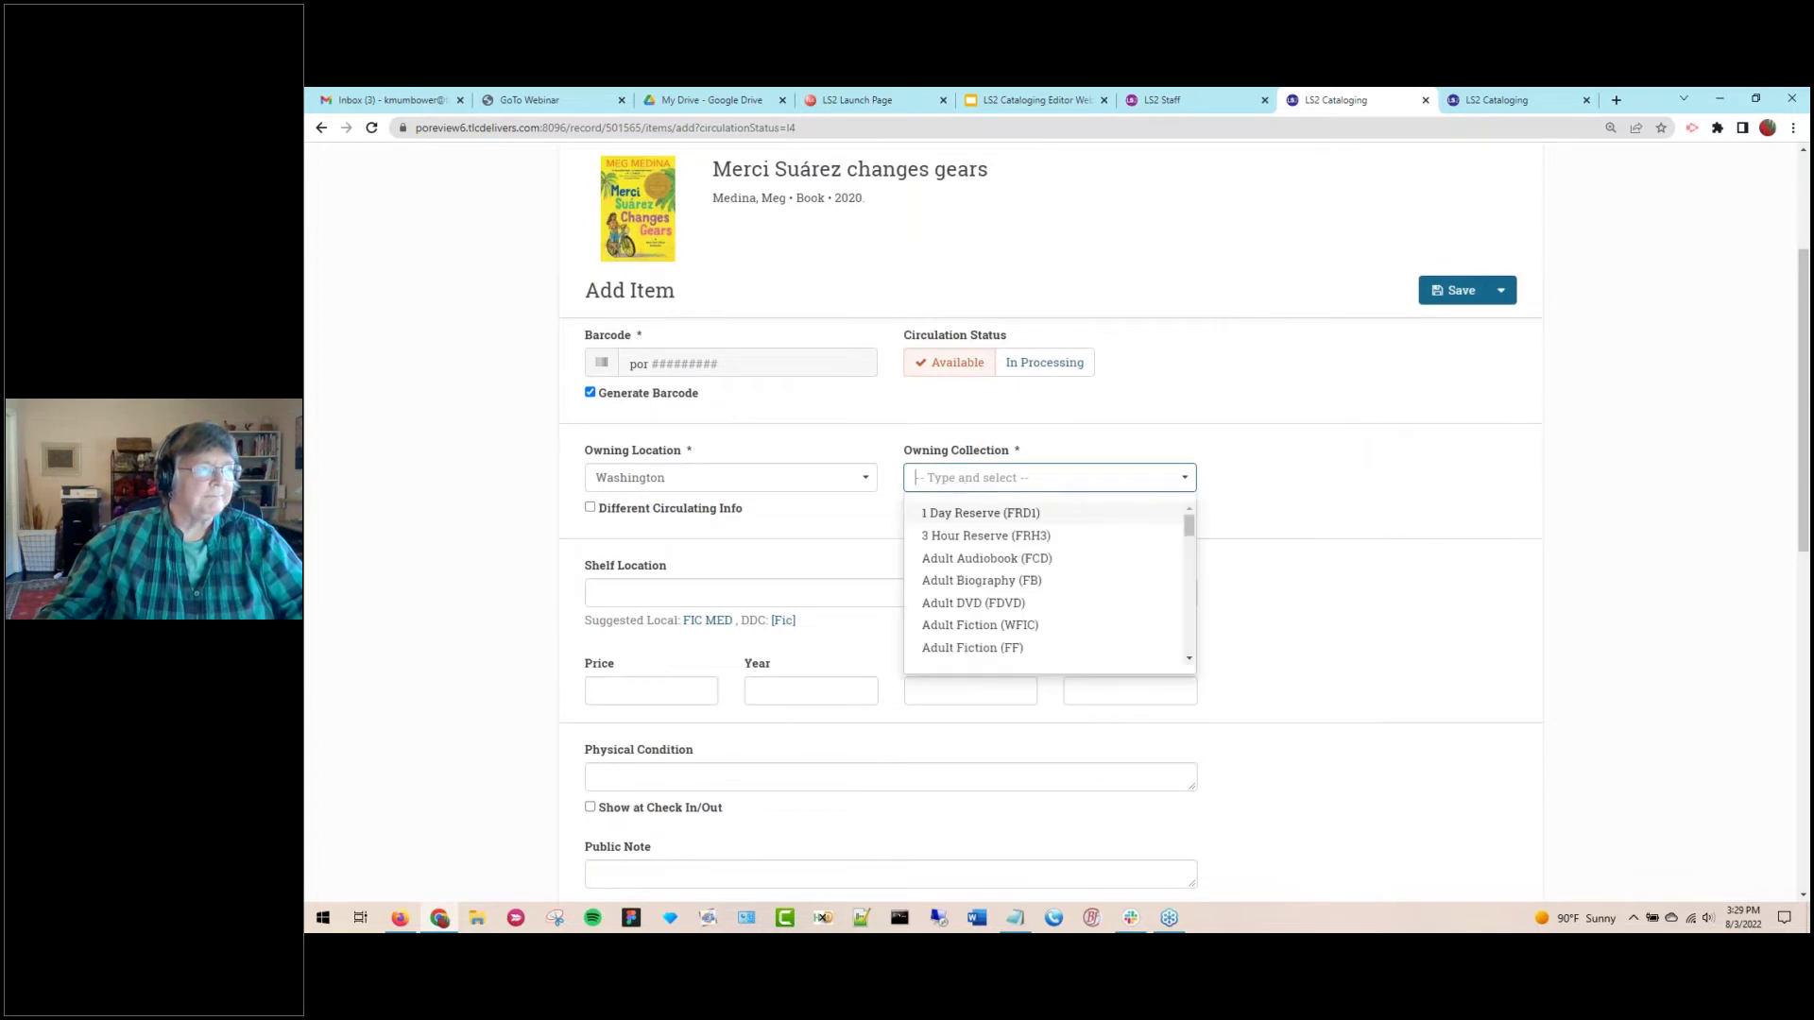
scroll(1009, 586, "down", 5)
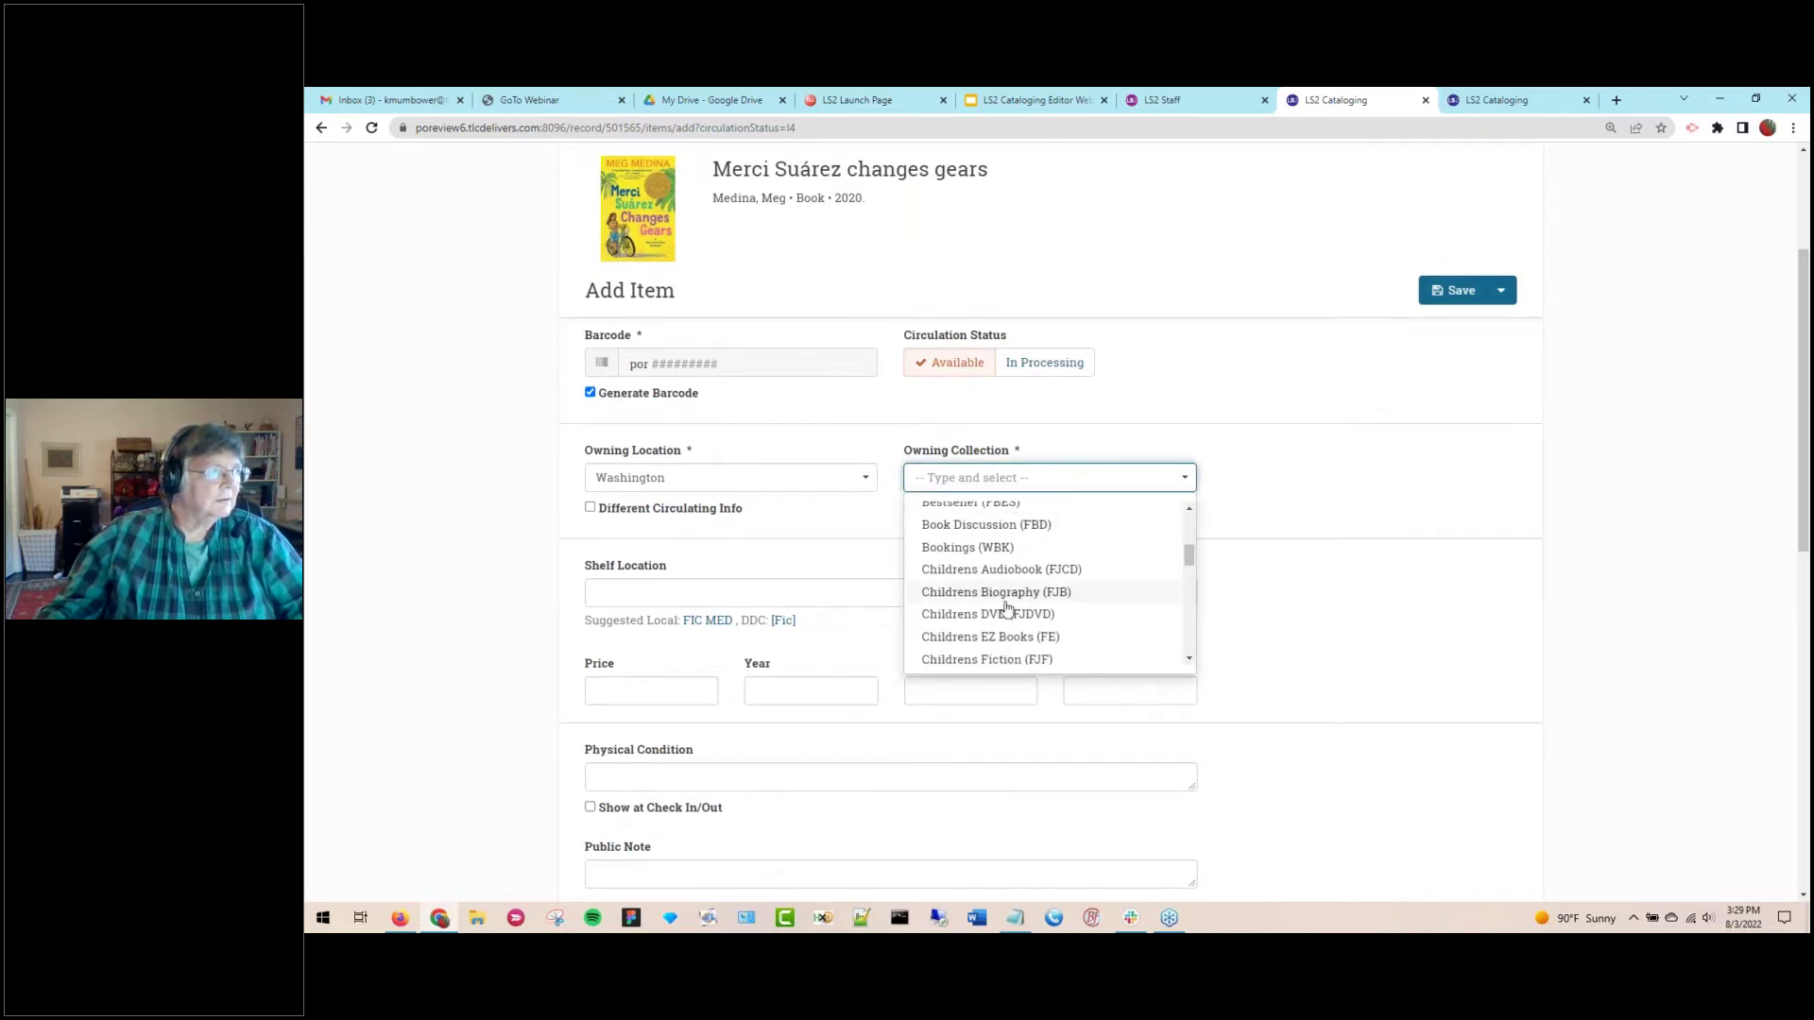
scroll(978, 629, "down", 1)
left_click(973, 583)
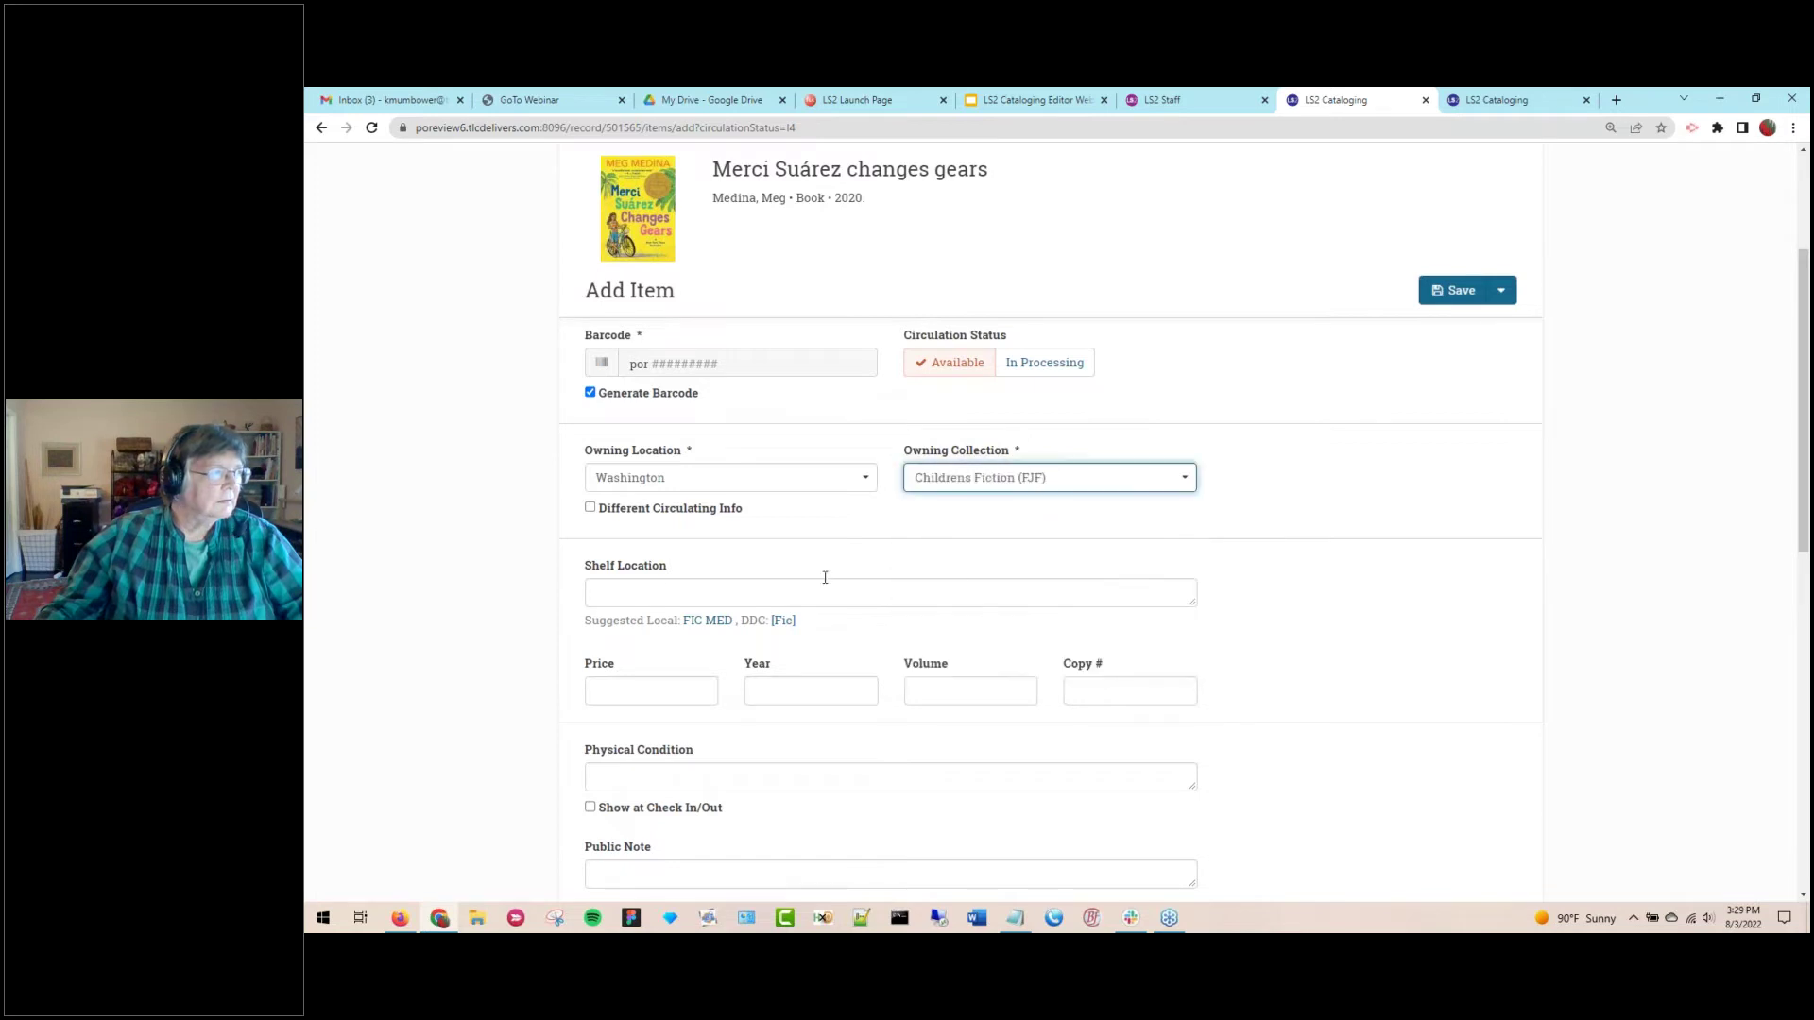
Step: Set the item's shelf location to JFIC MEDINA and save it
left_click(610, 588)
type("JFIC")
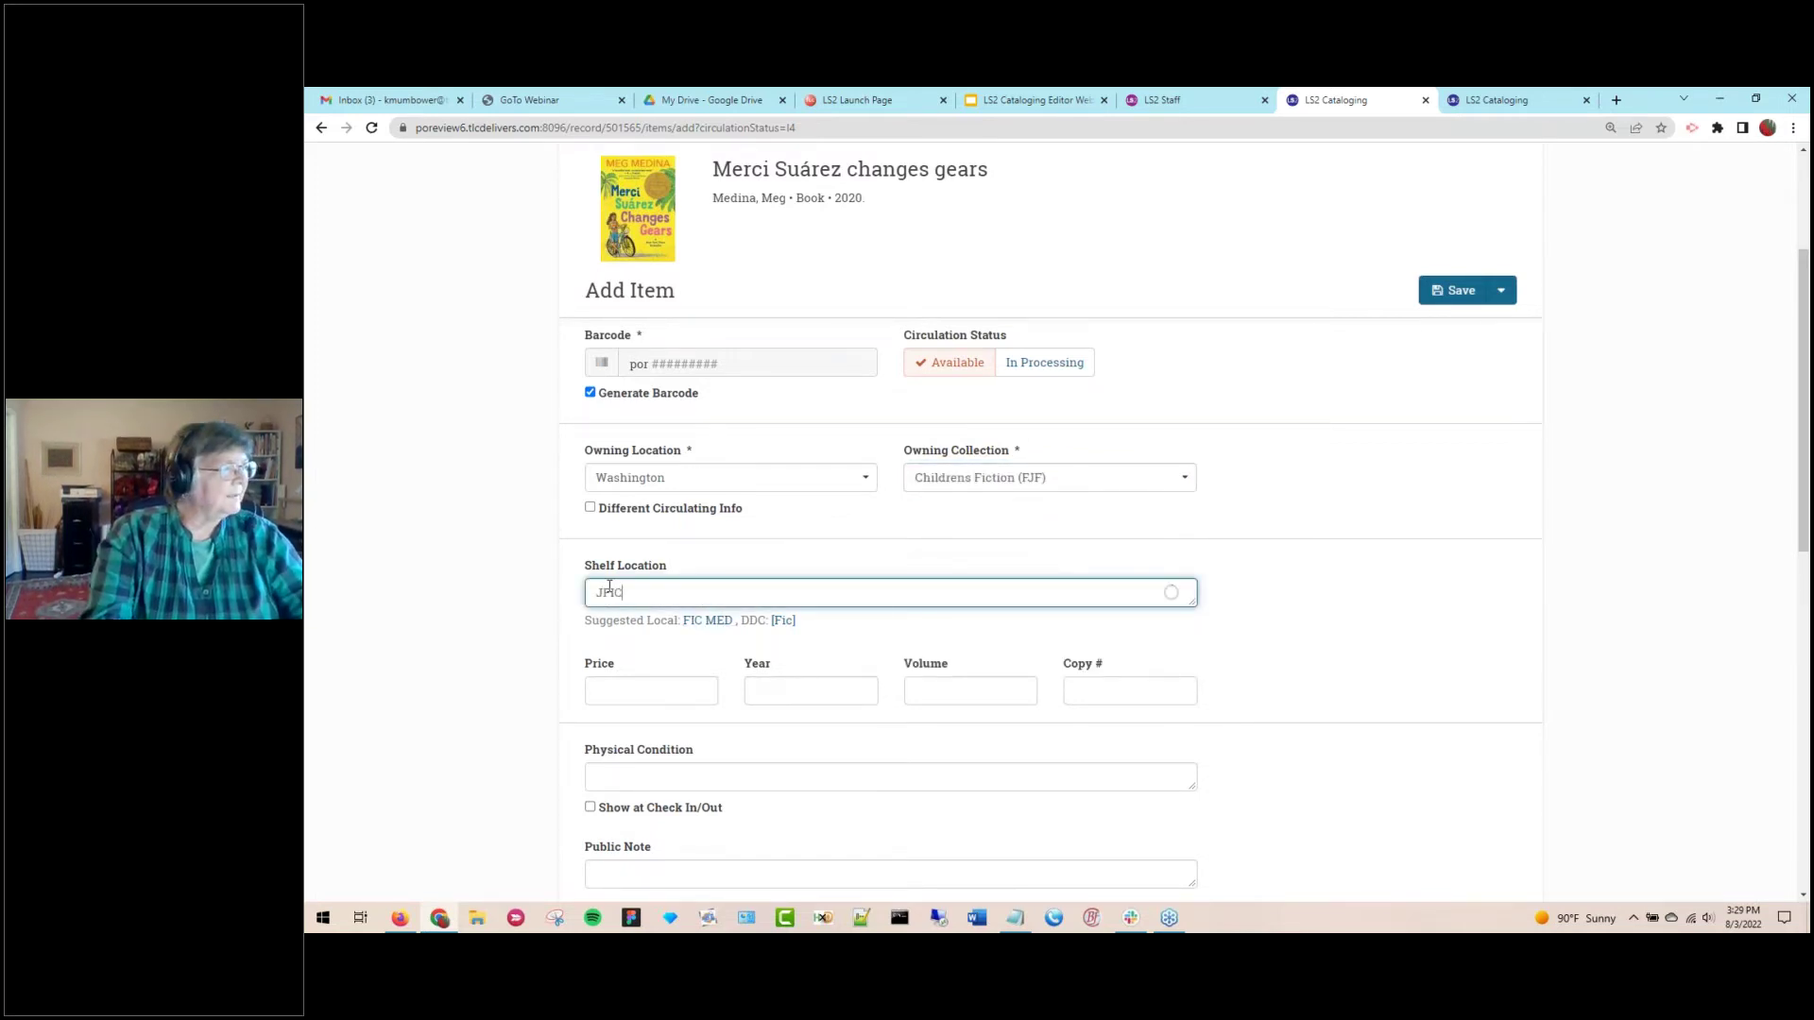
type(" MEDINA")
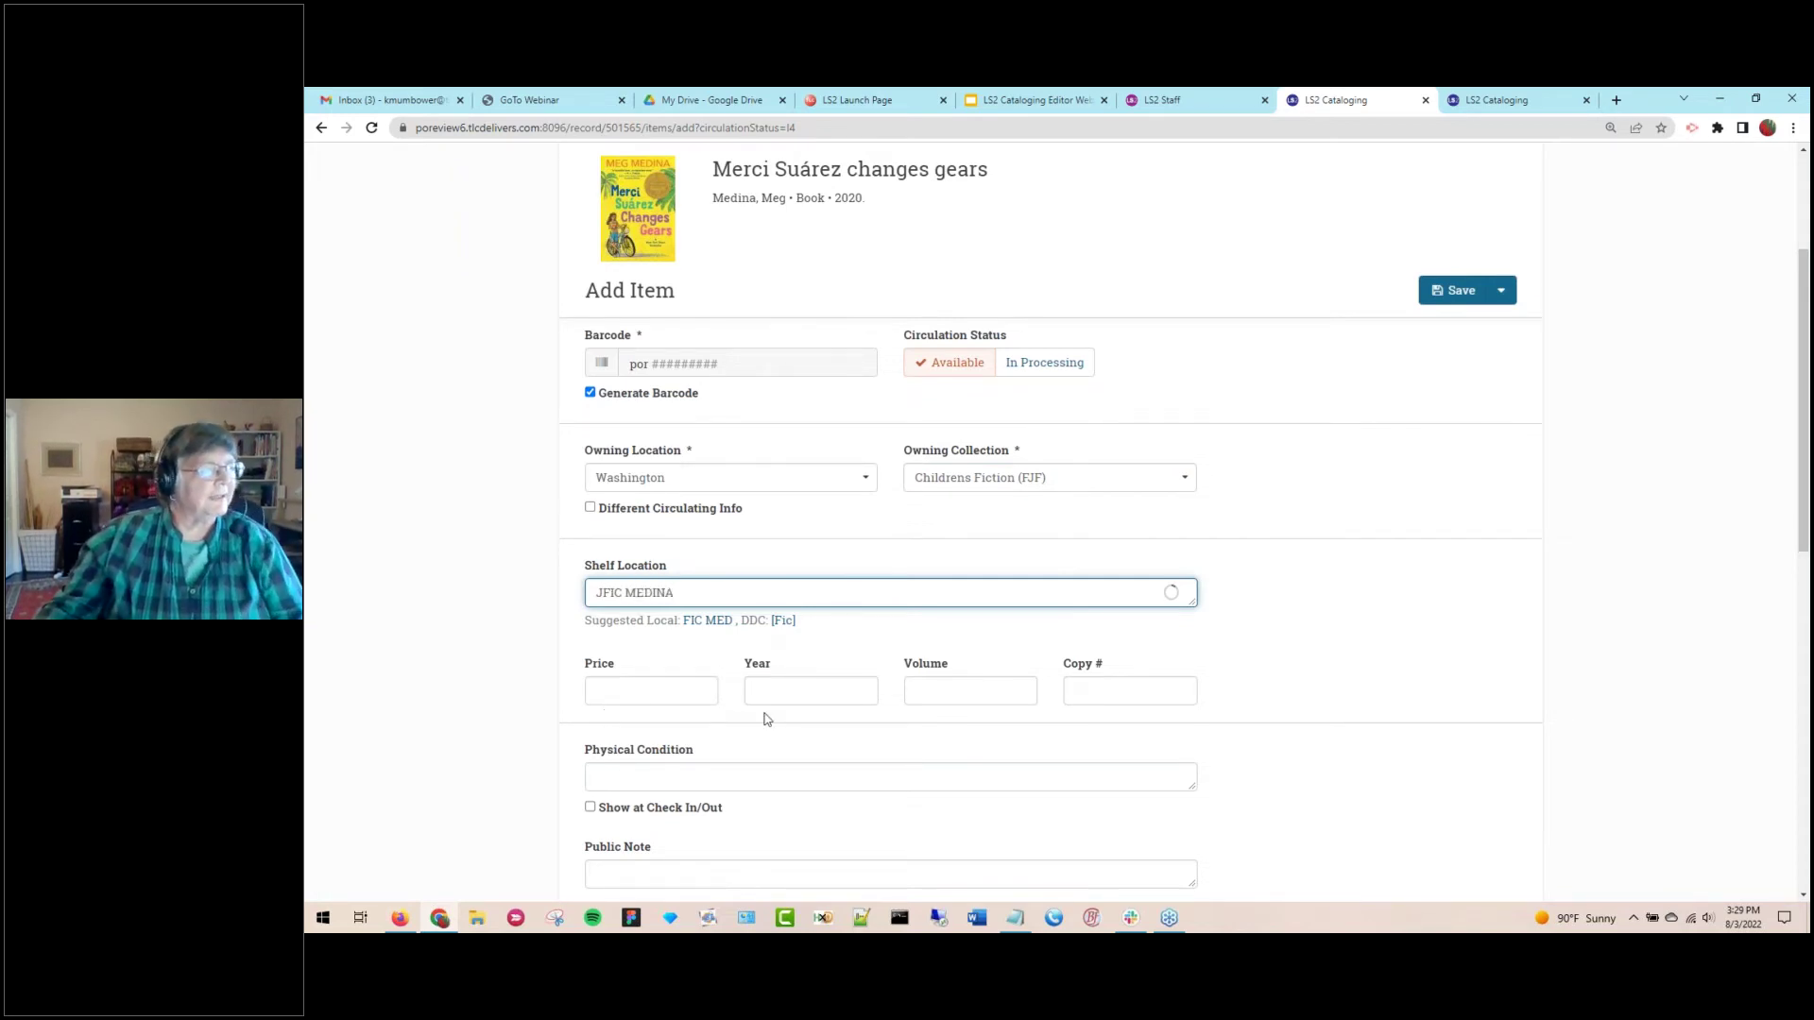
scroll(771, 753, "down", 5)
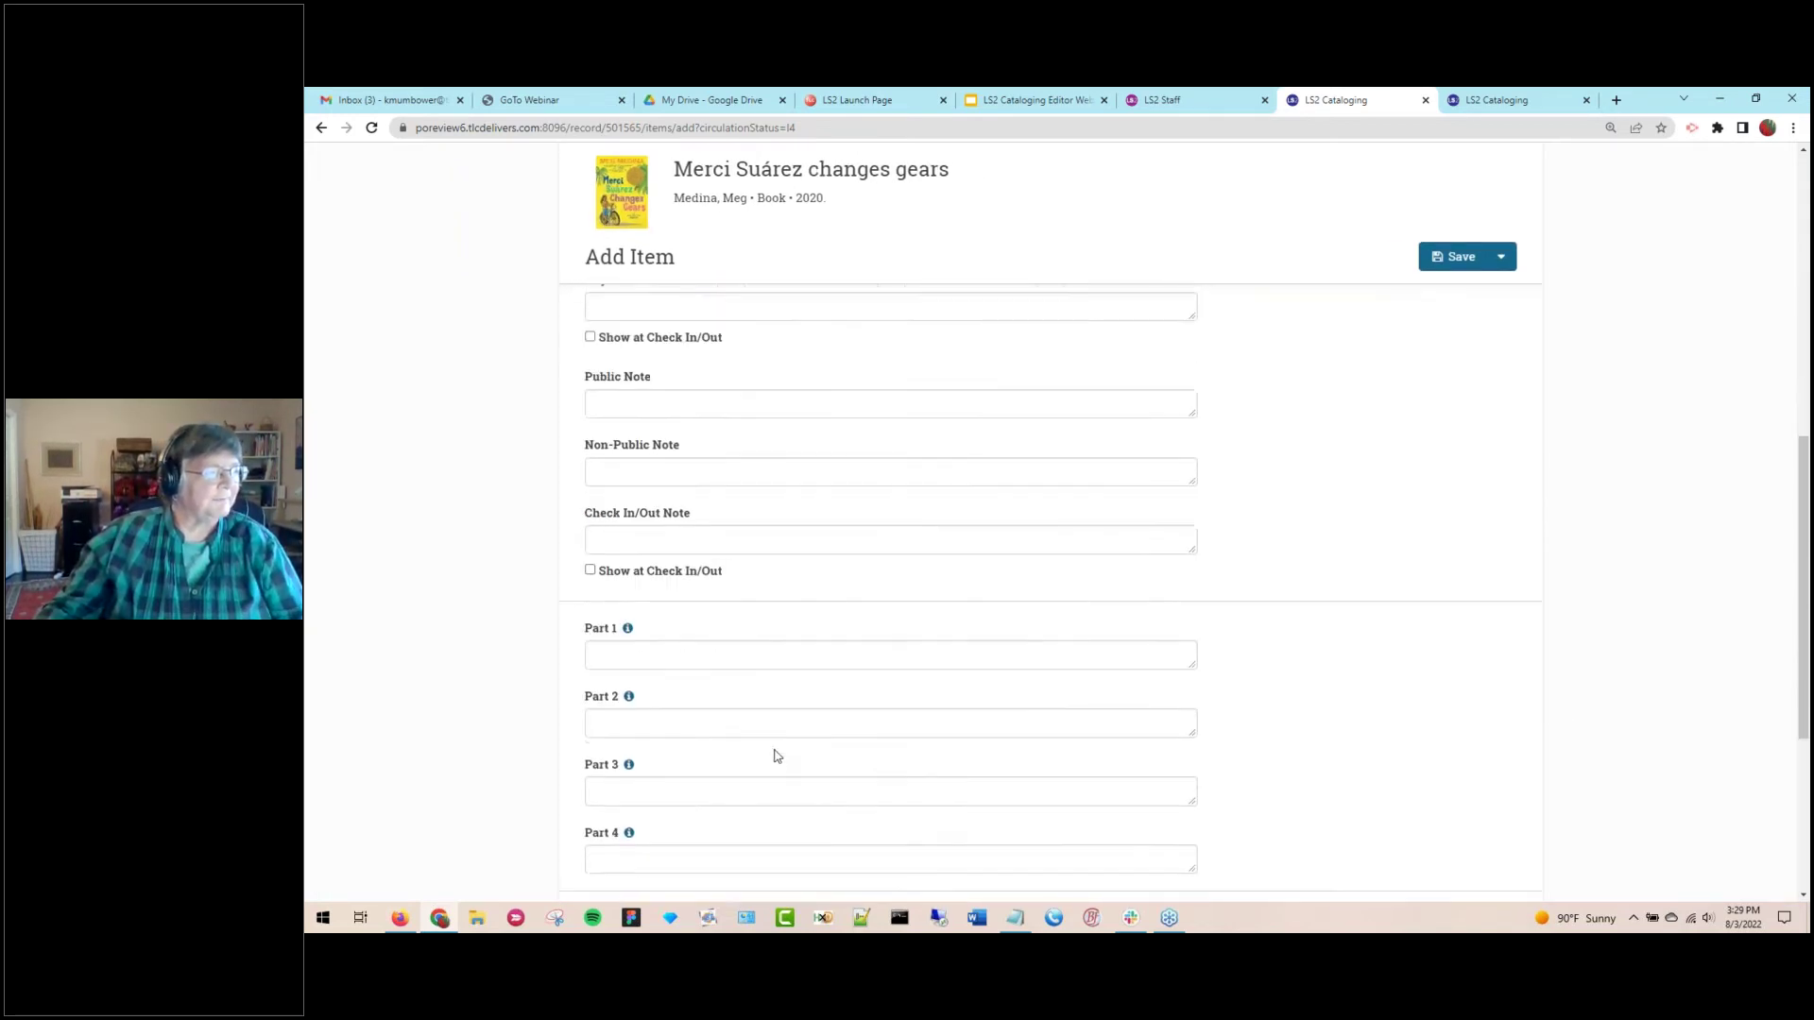
scroll(771, 753, "up", 4)
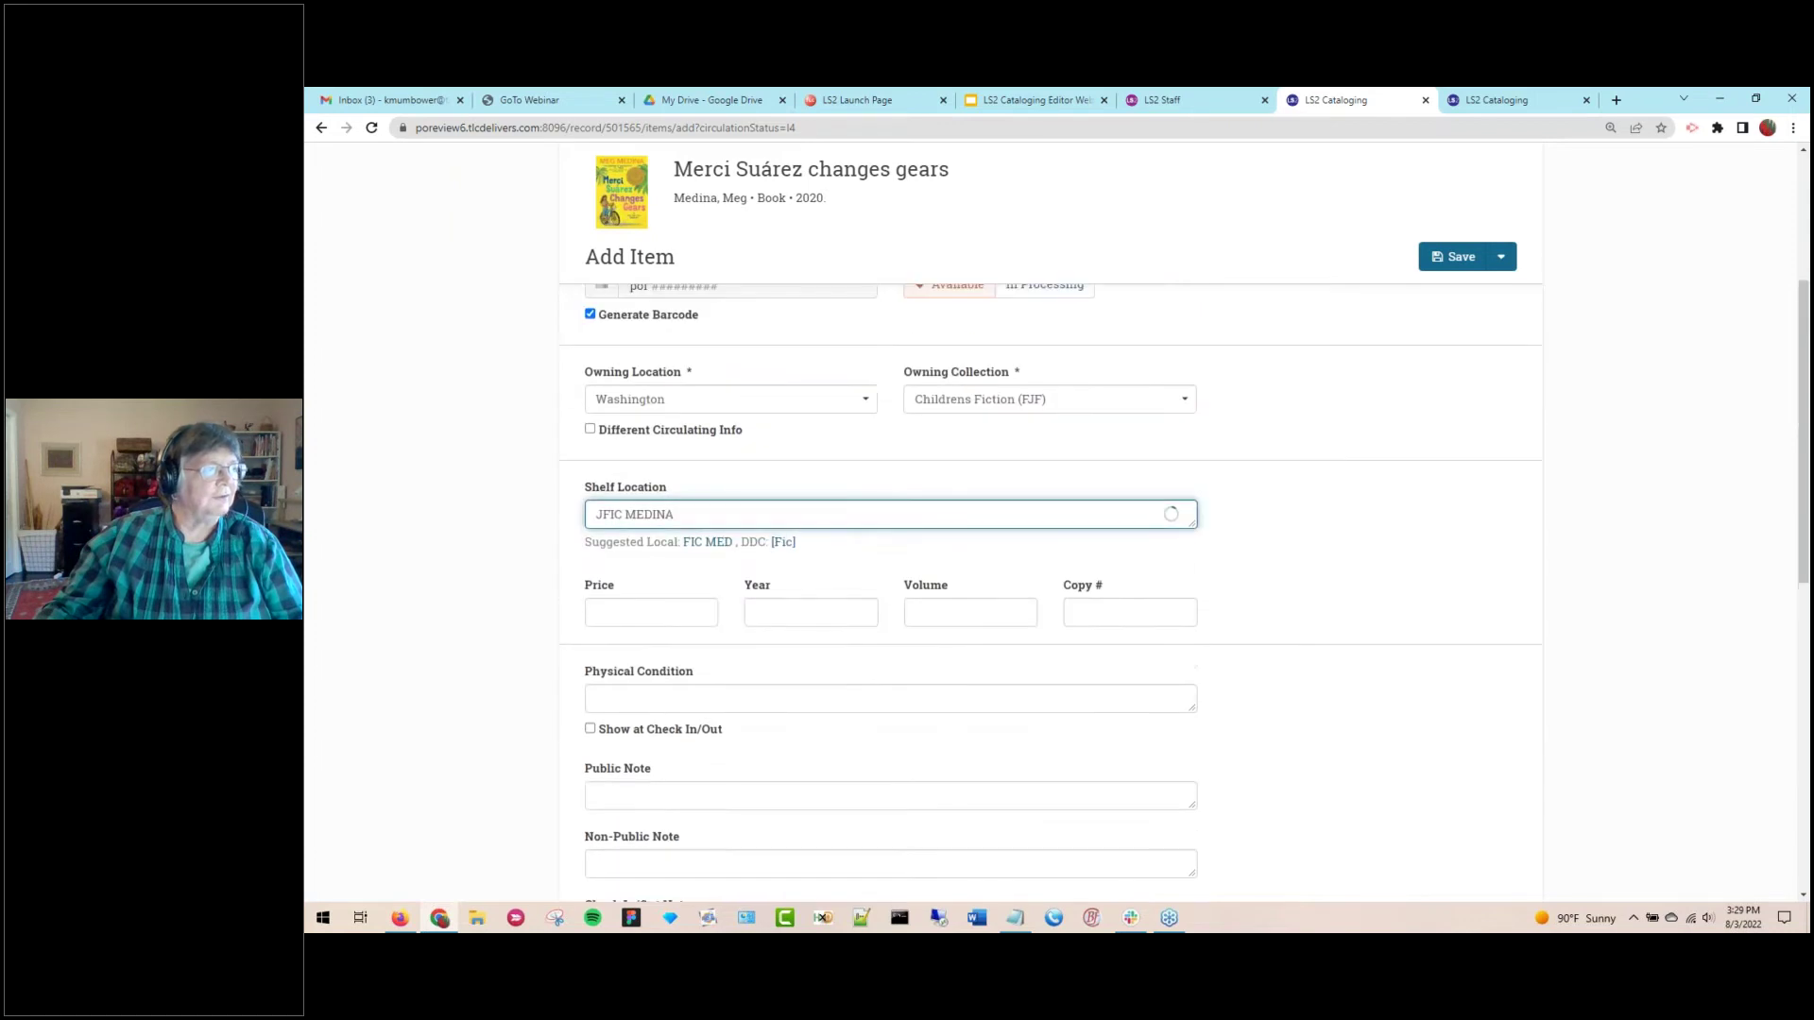
left_click(1451, 257)
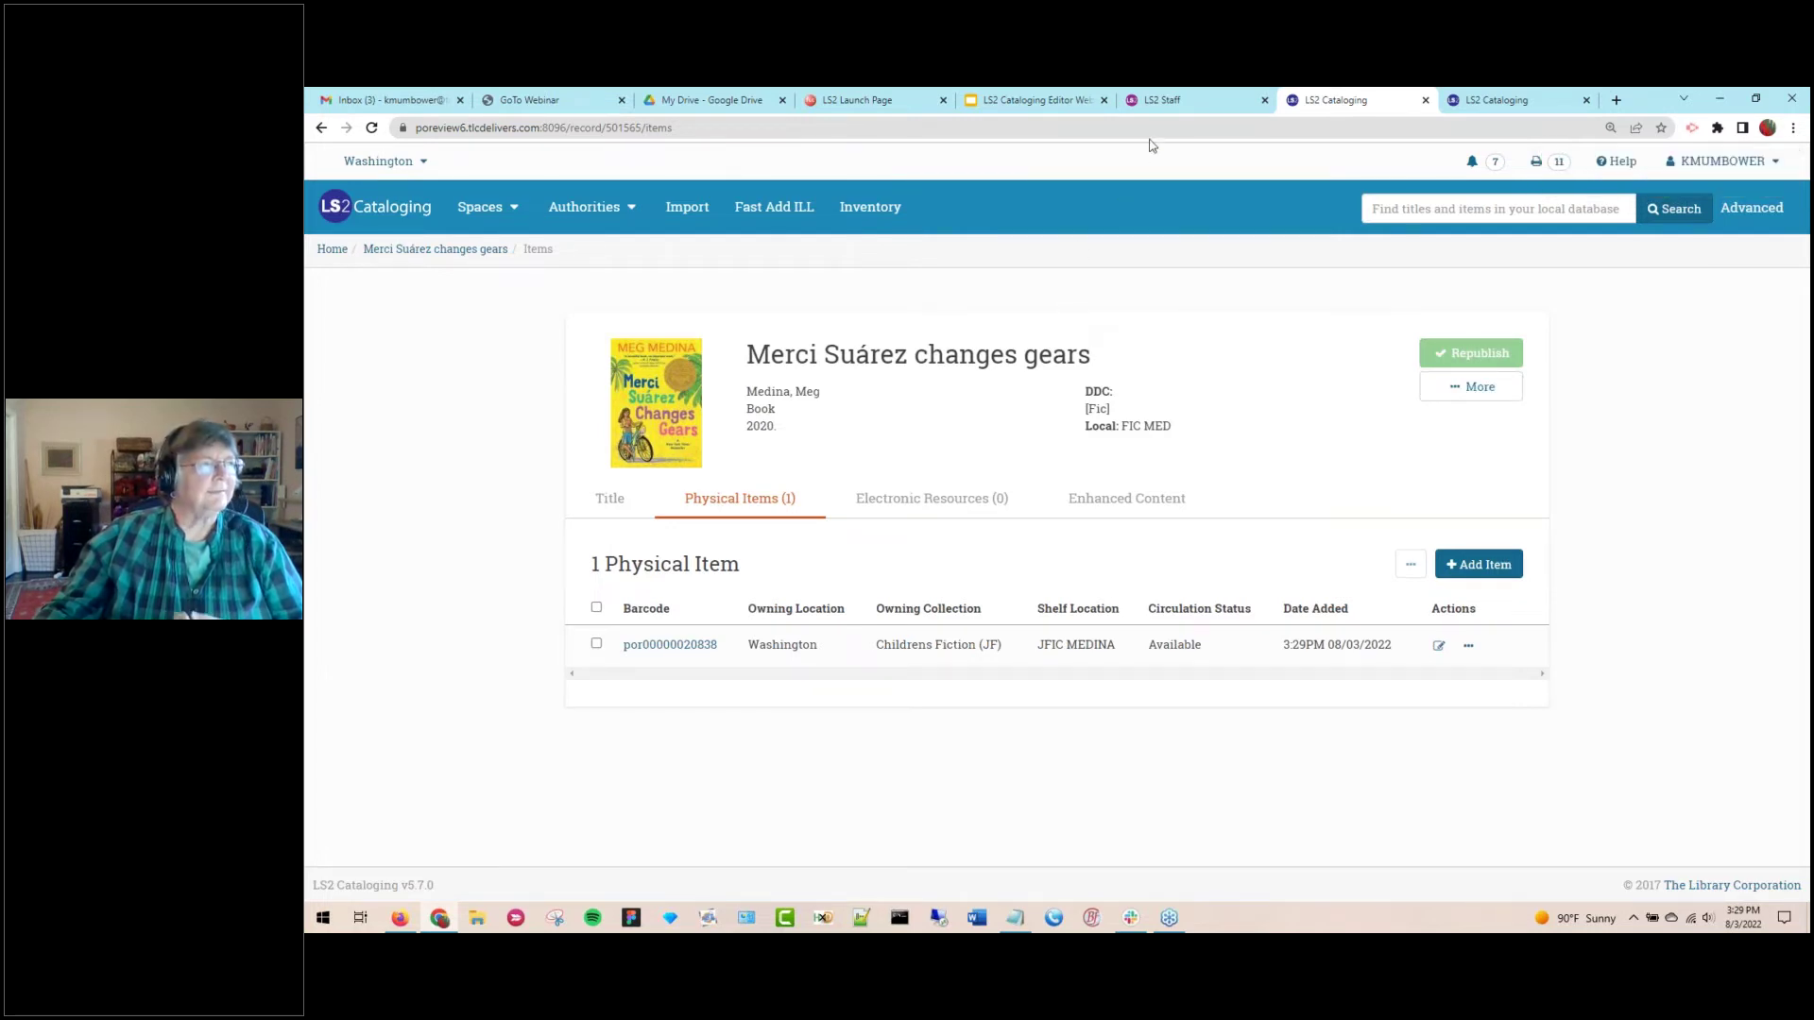
left_click(1170, 99)
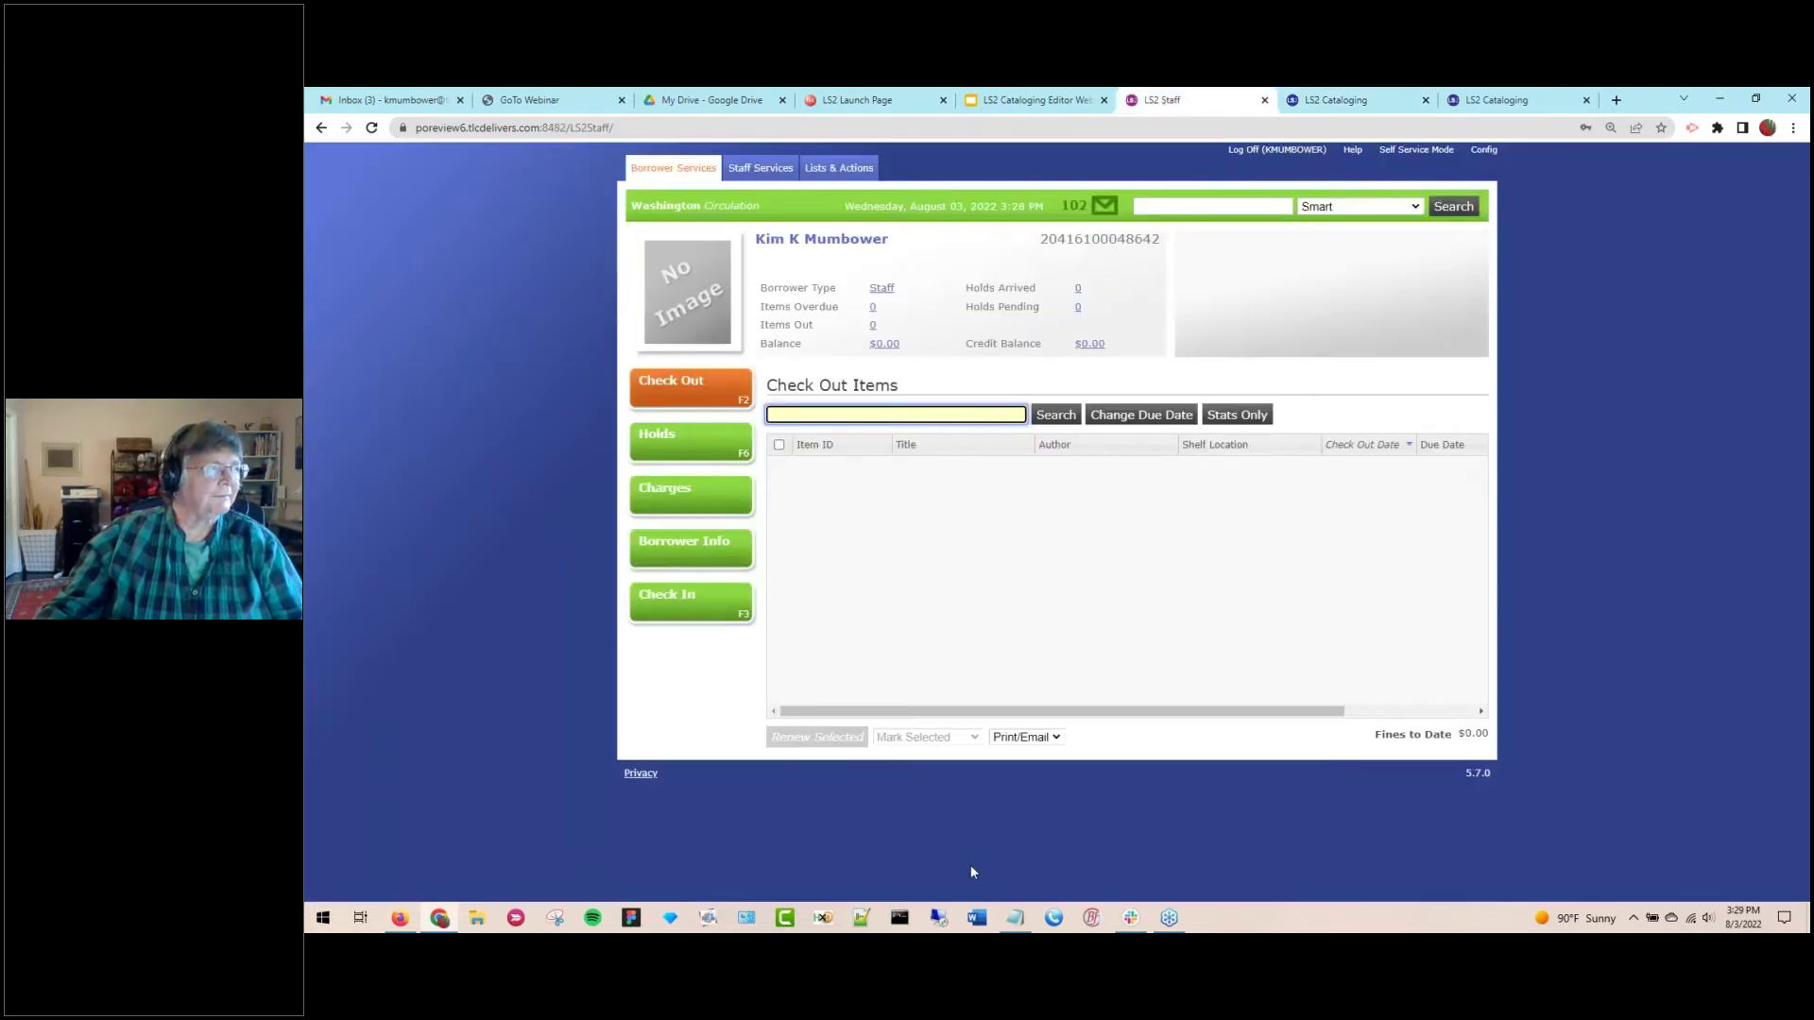
left_click(1014, 921)
left_click_drag(510, 170, 402, 169)
key("ctrl+c")
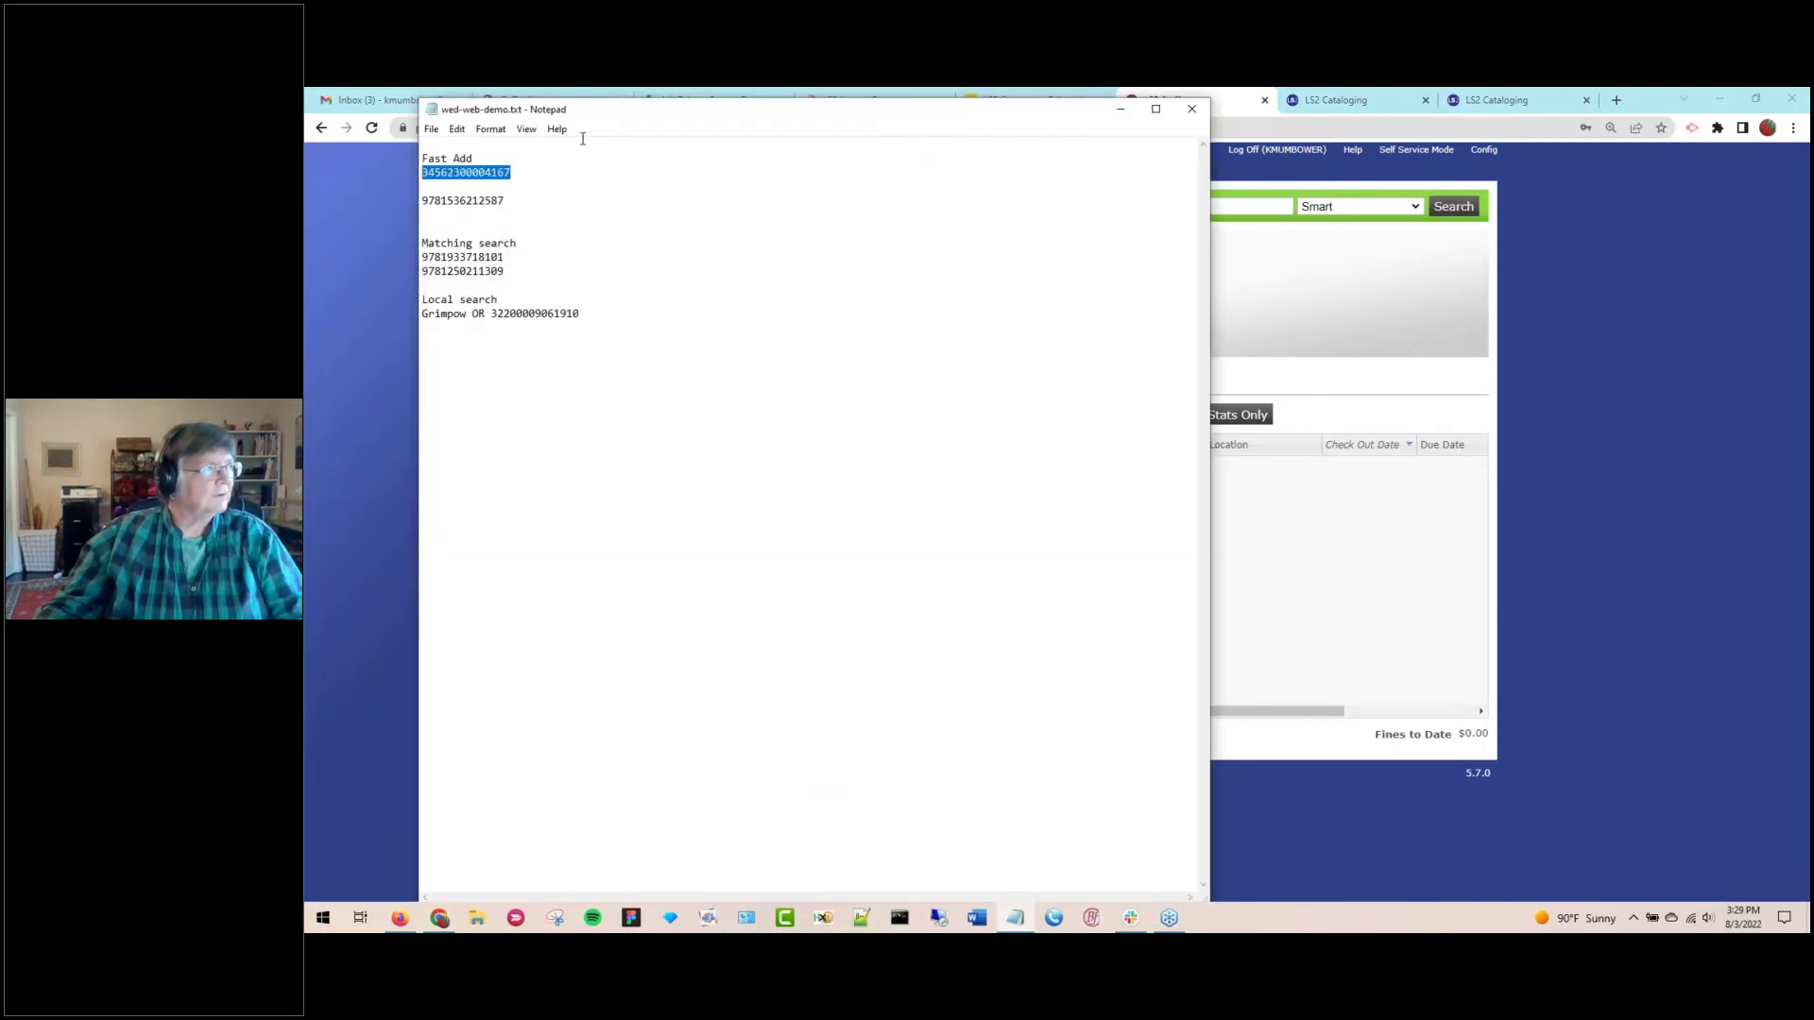
left_click(1118, 116)
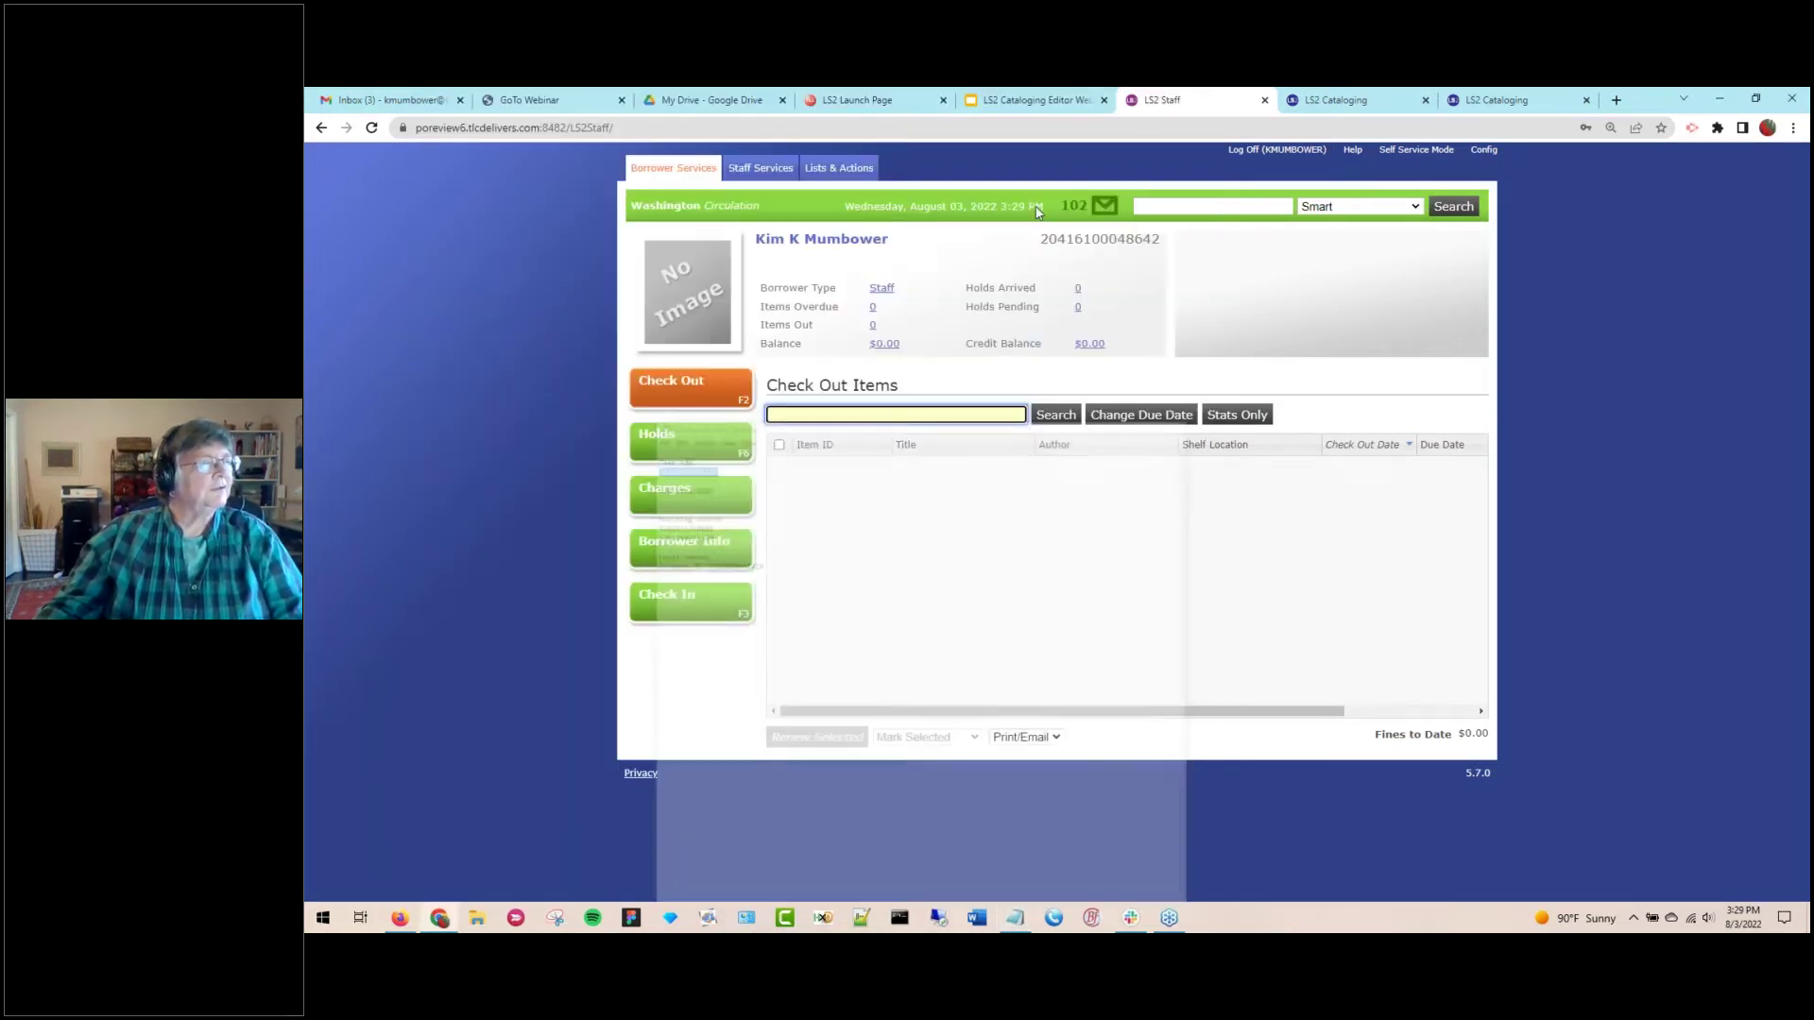
key("ctrl+v")
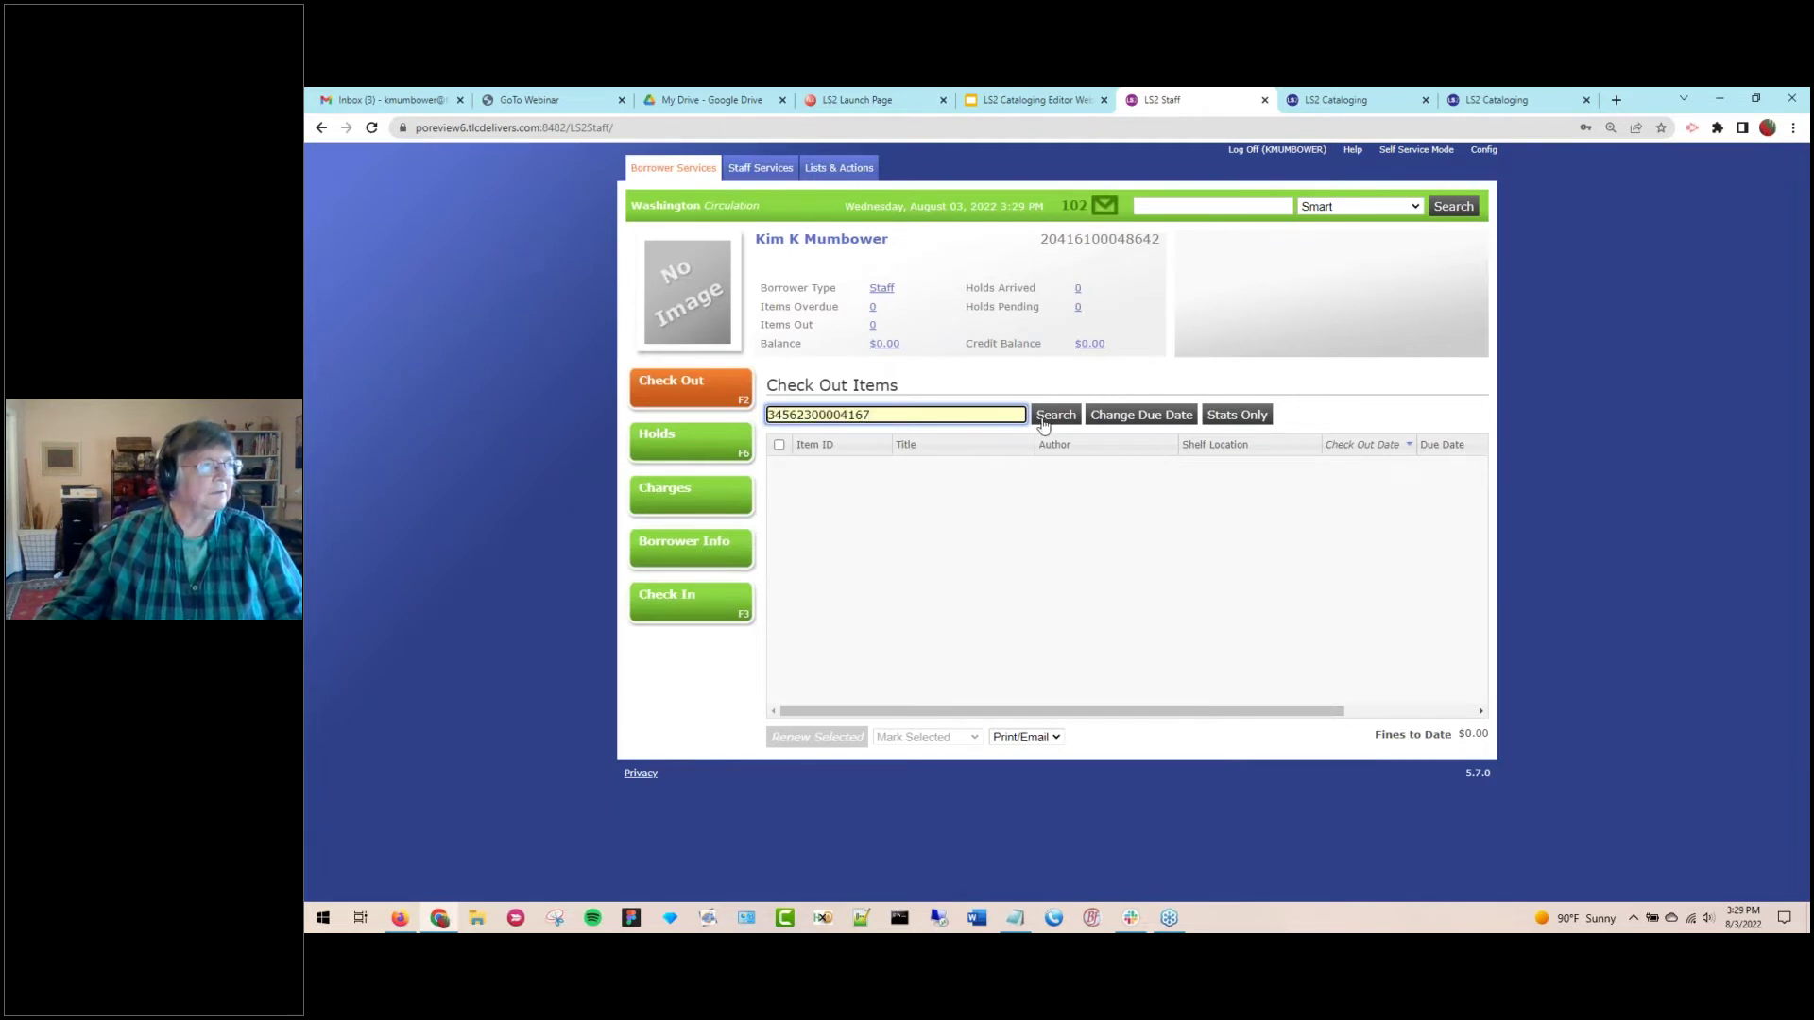
left_click(1049, 422)
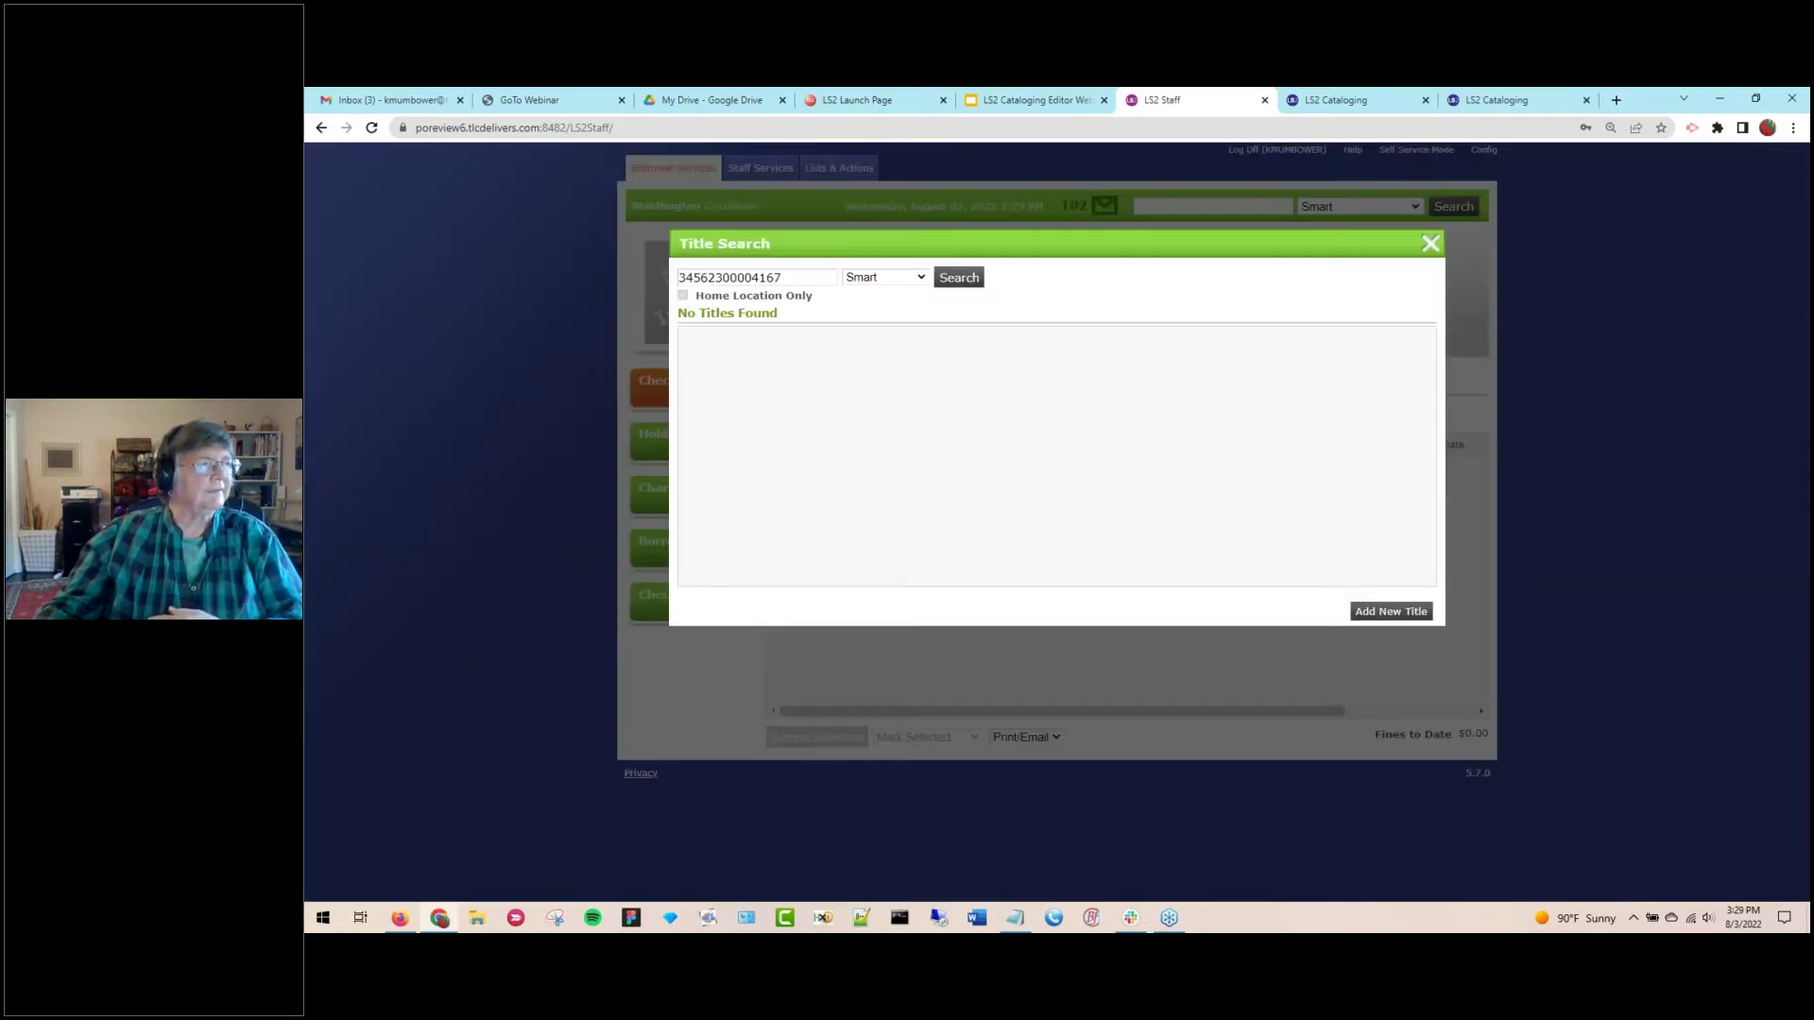
left_click(1431, 244)
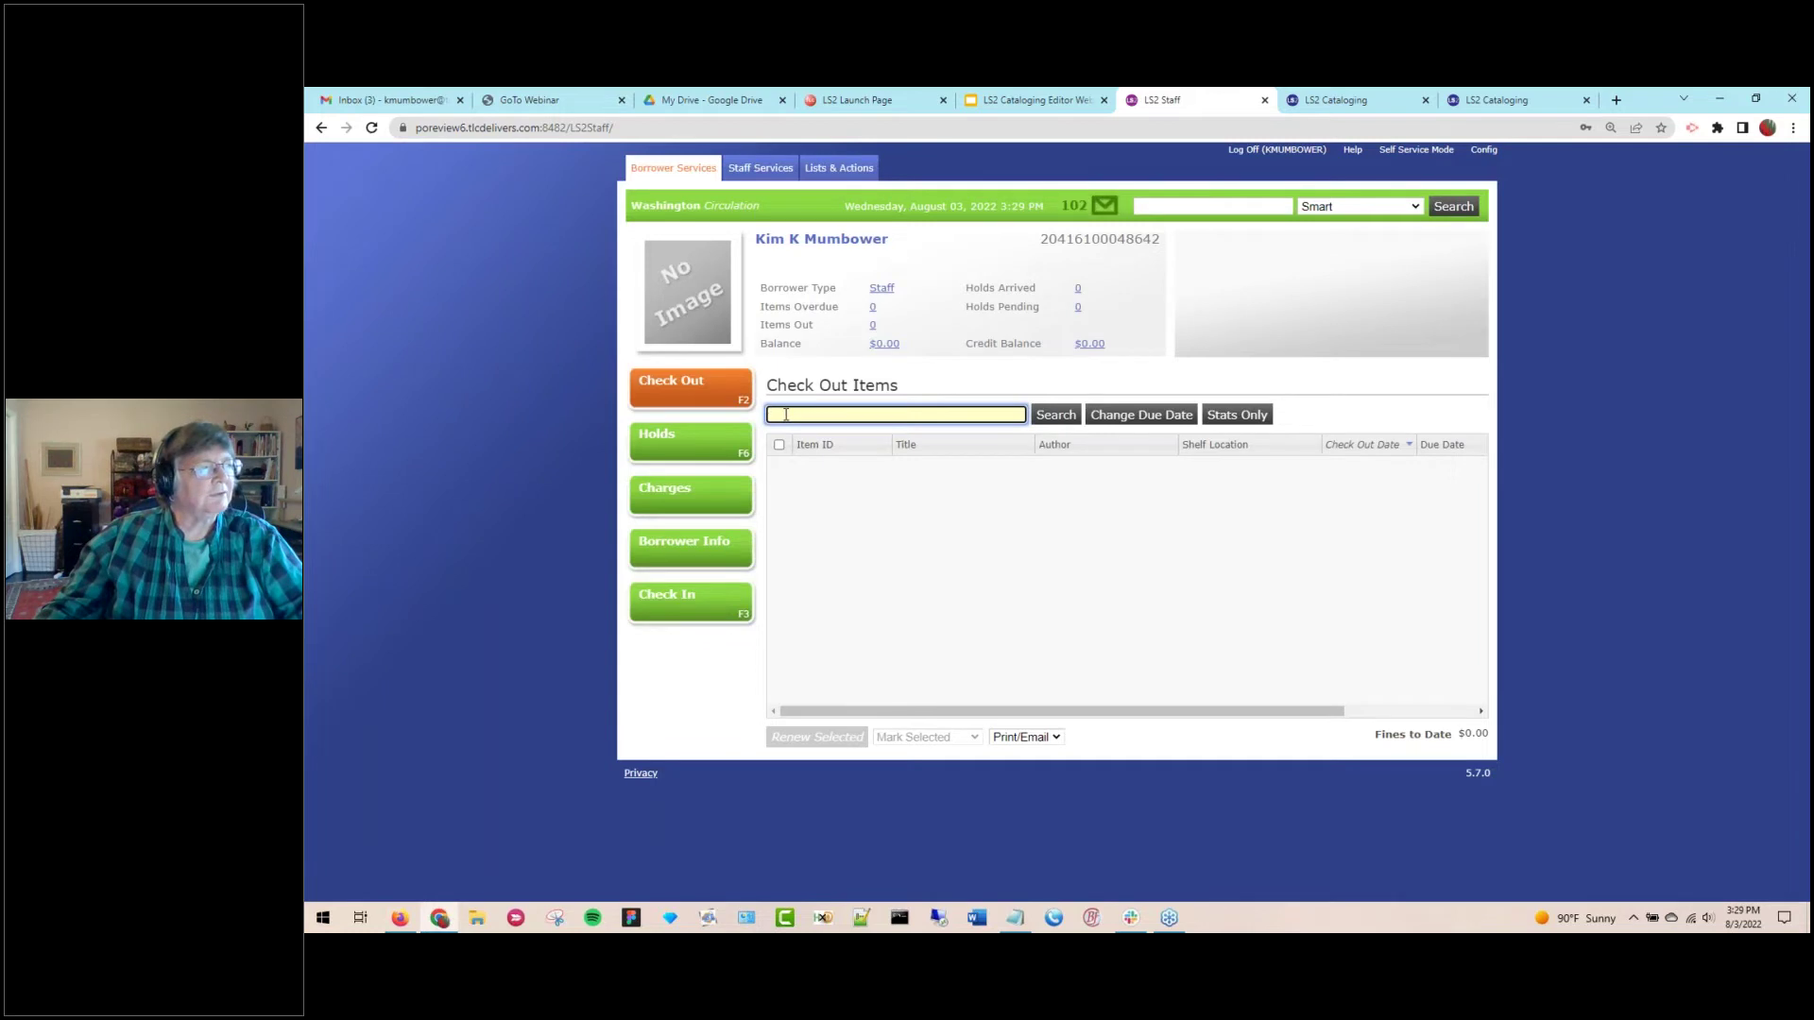
right_click(786, 414)
left_click(830, 550)
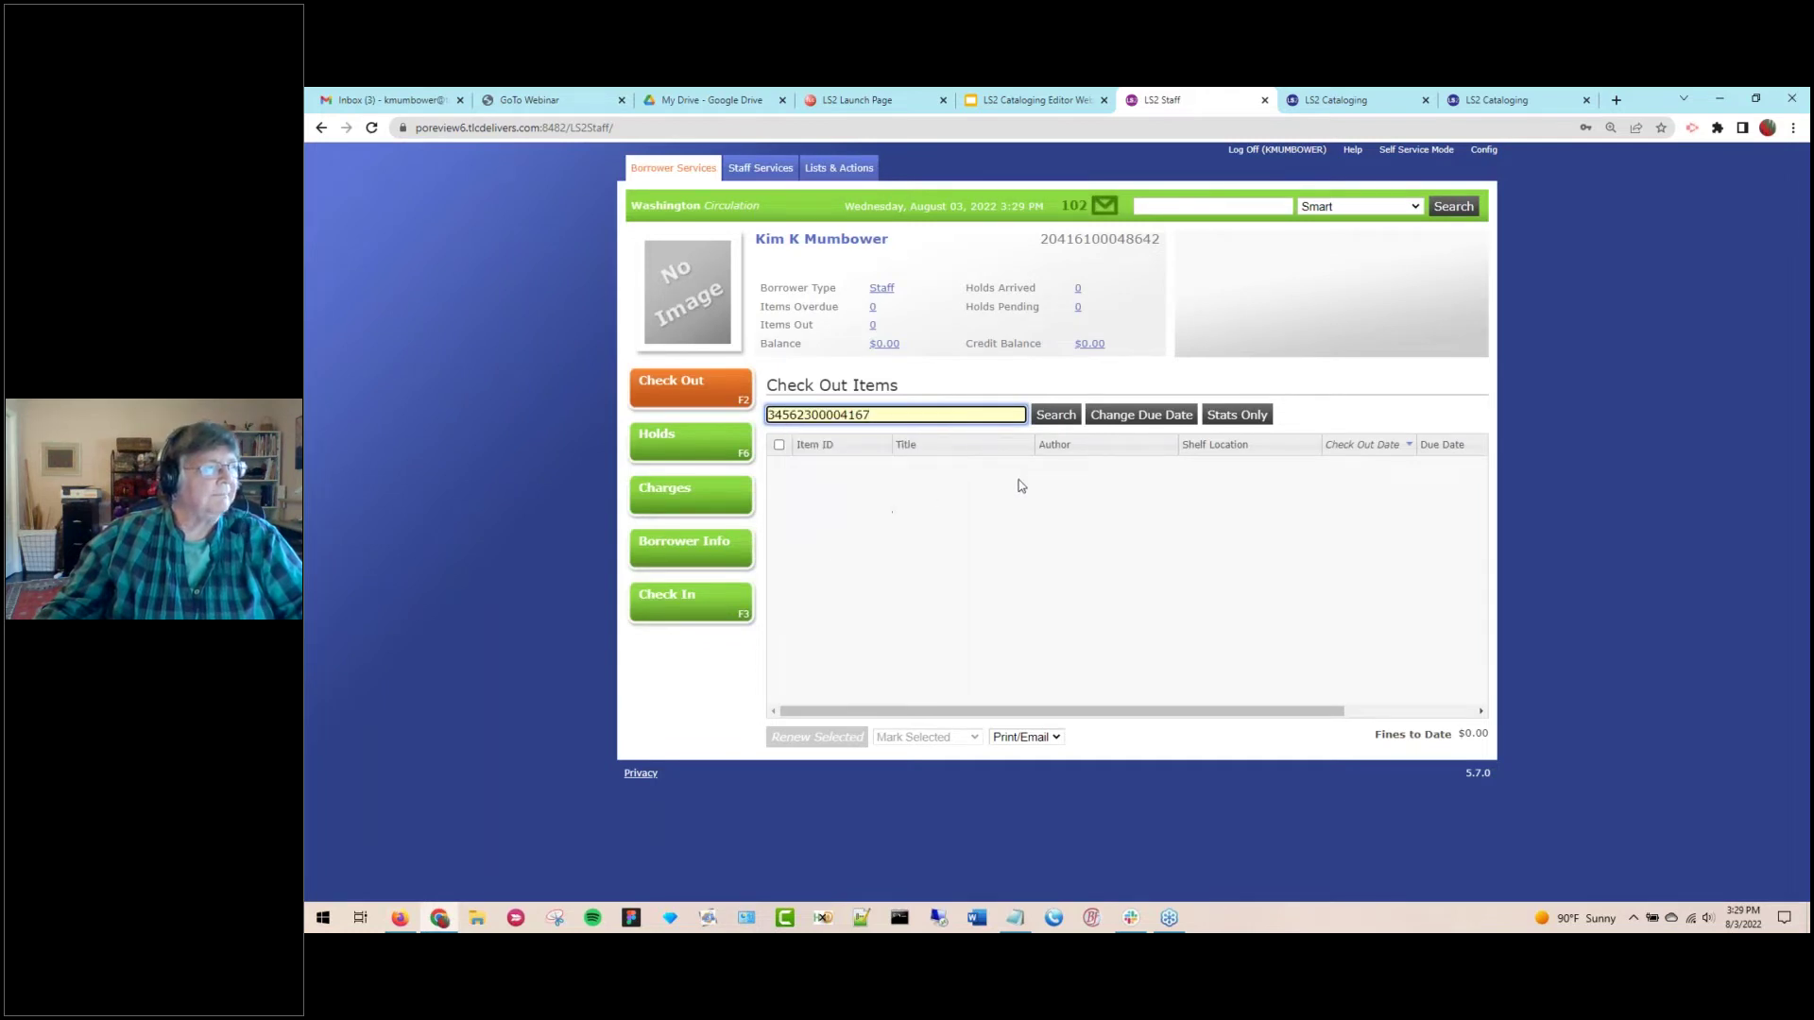
left_click(1056, 416)
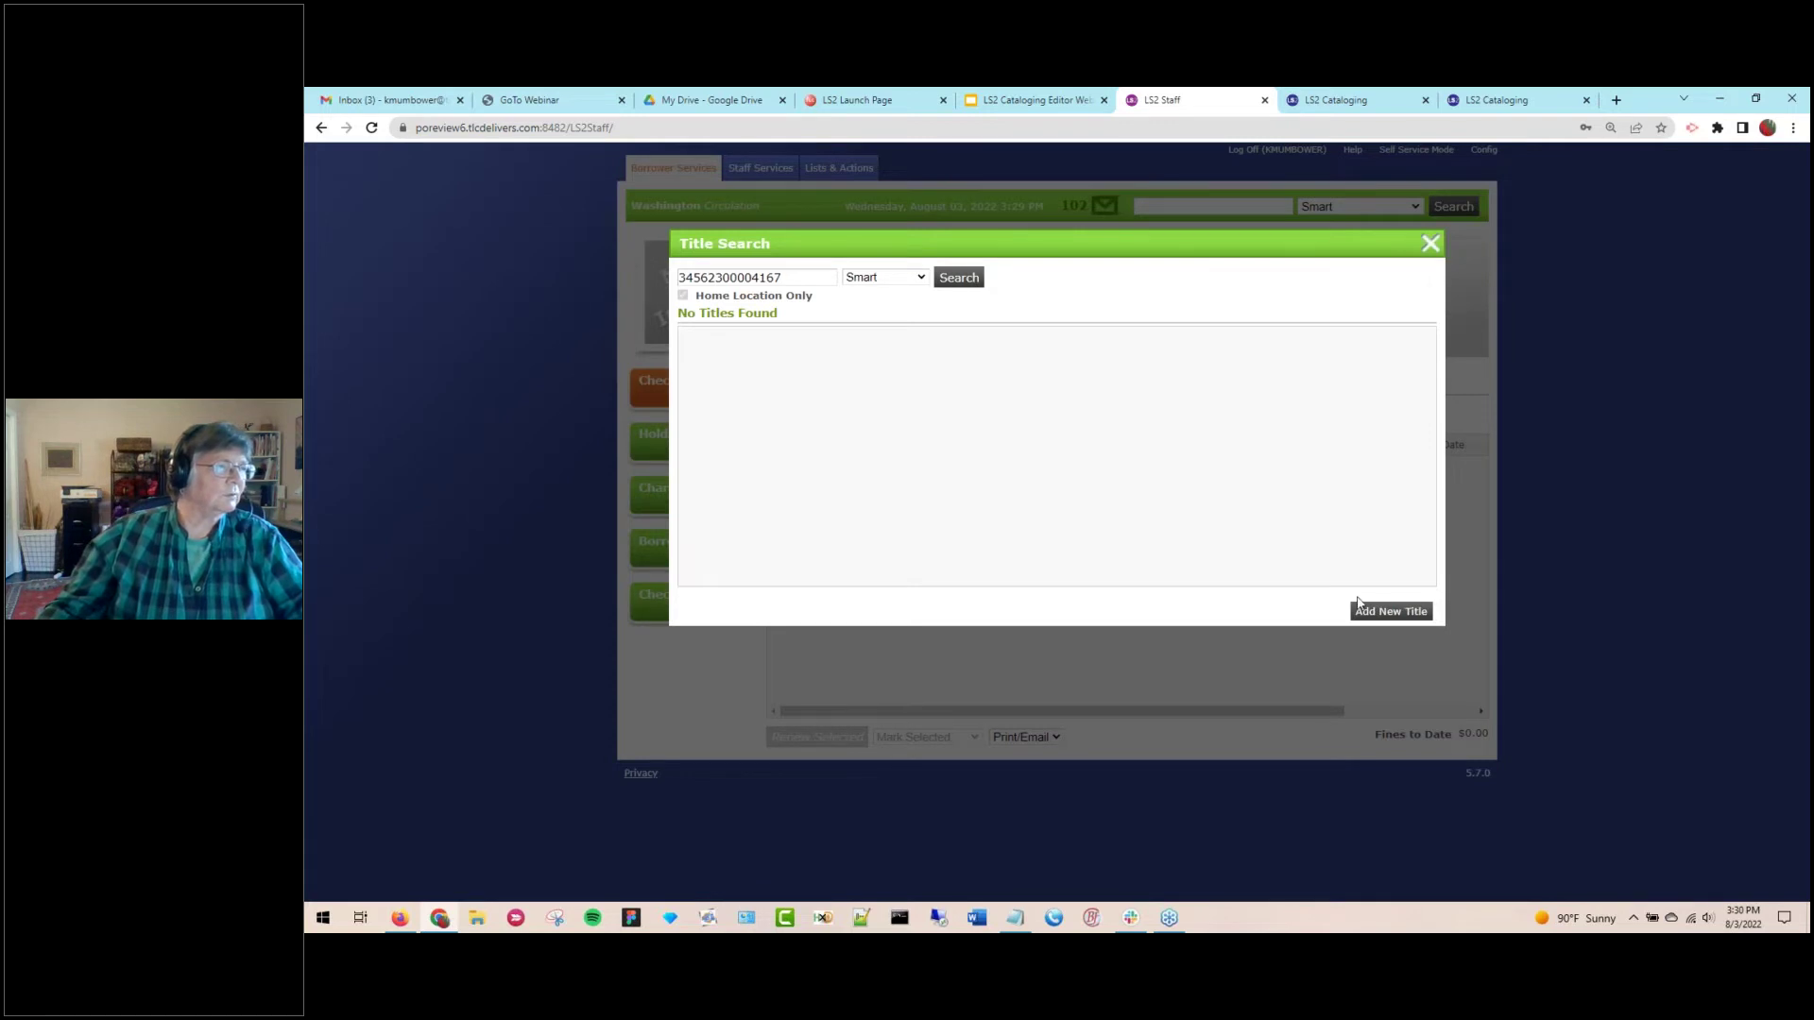
left_click(1389, 611)
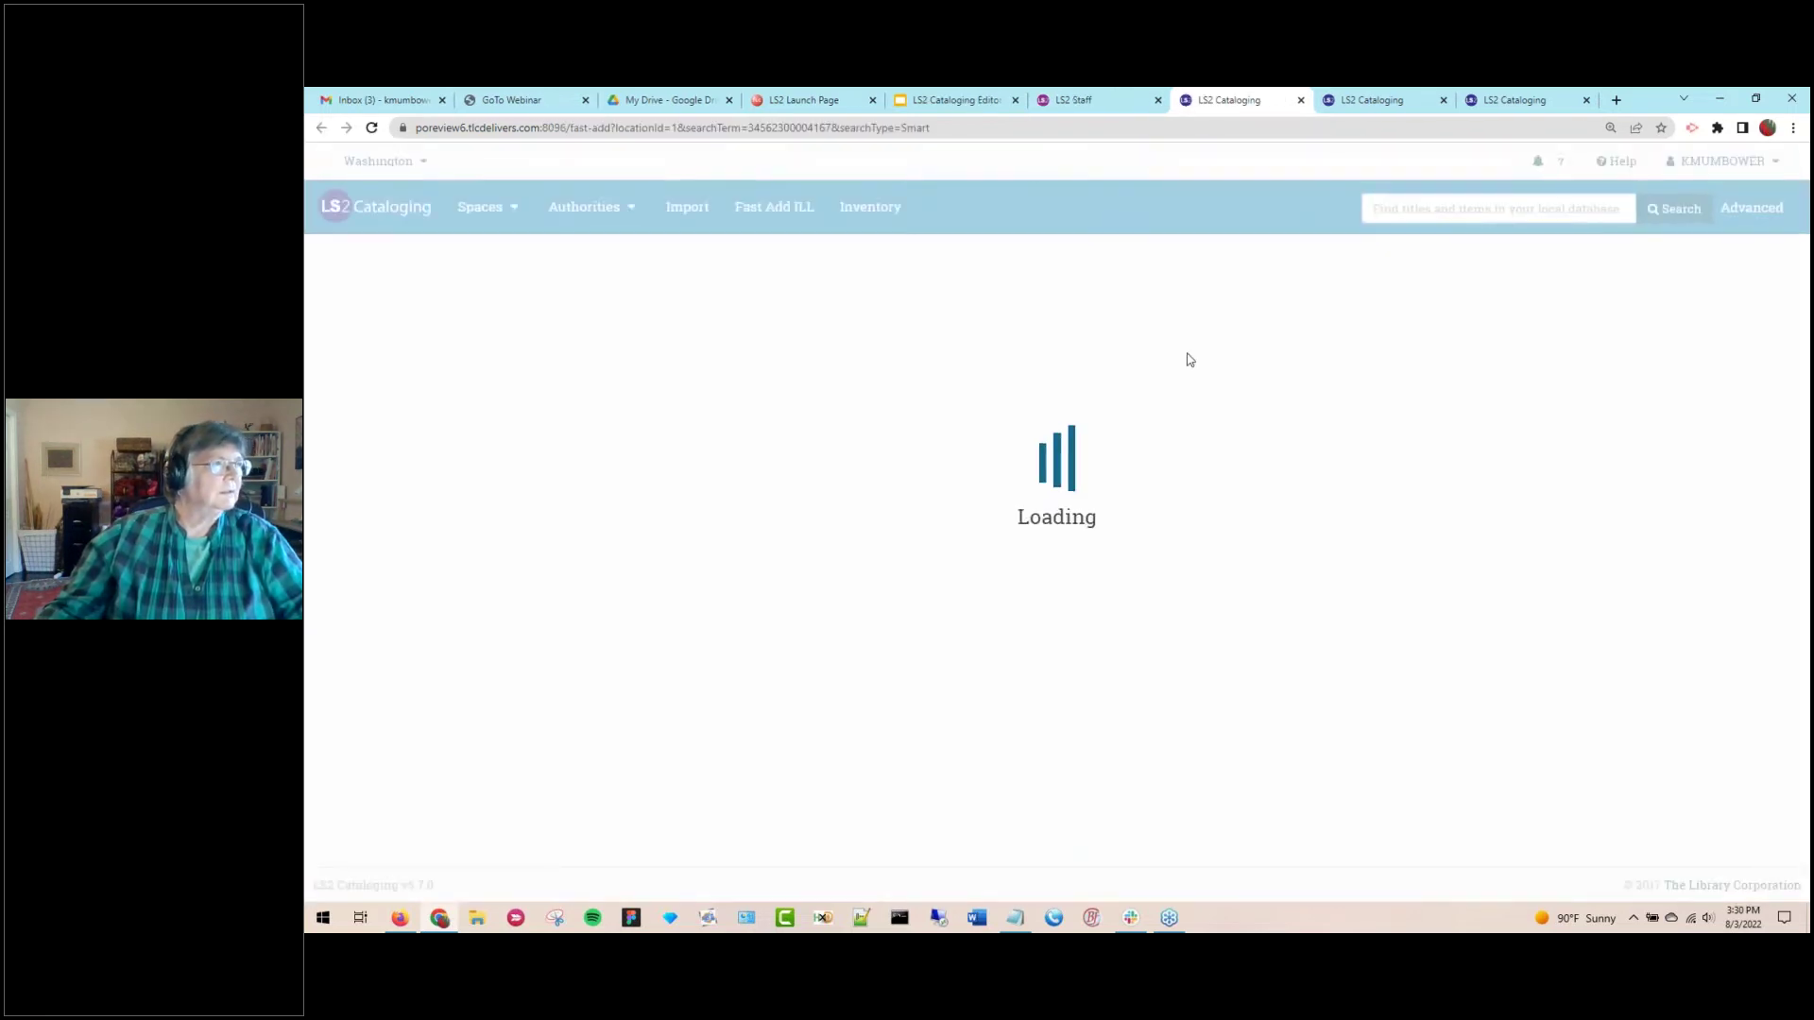
left_click(1303, 99)
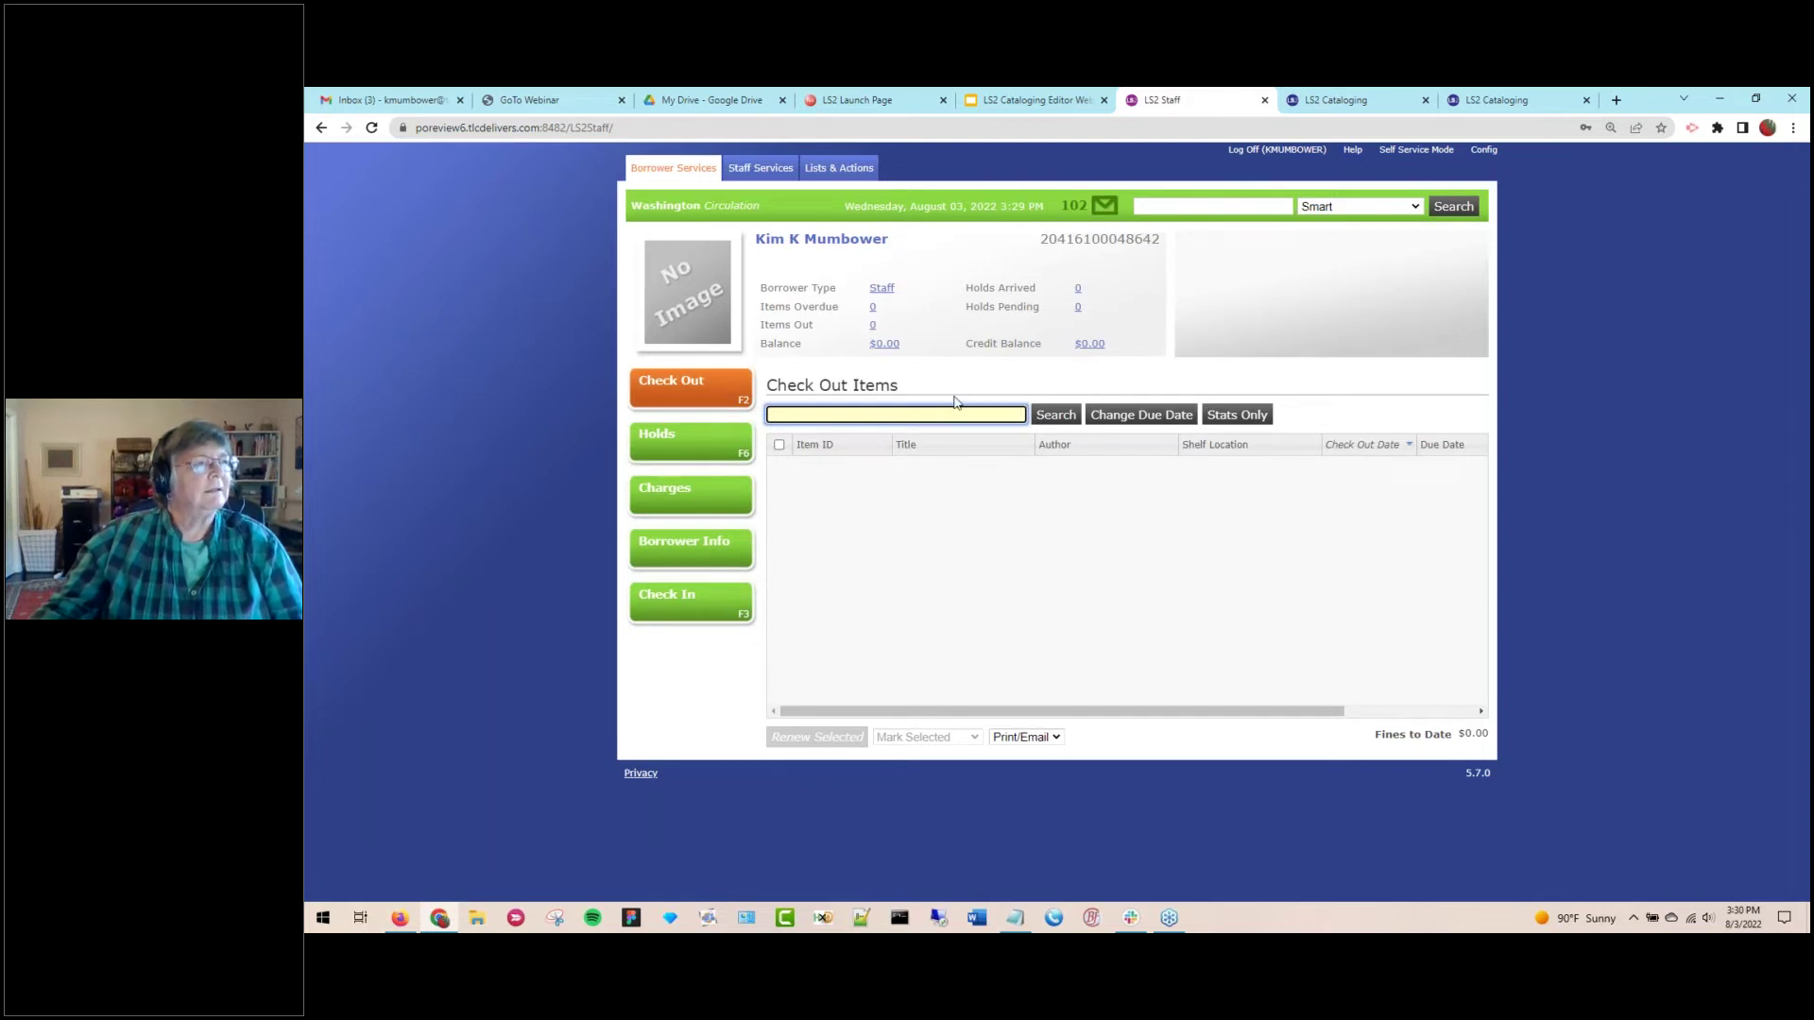
Step: Return to the Merci Suárez title details, then open the Title Spaces list
left_click(1321, 102)
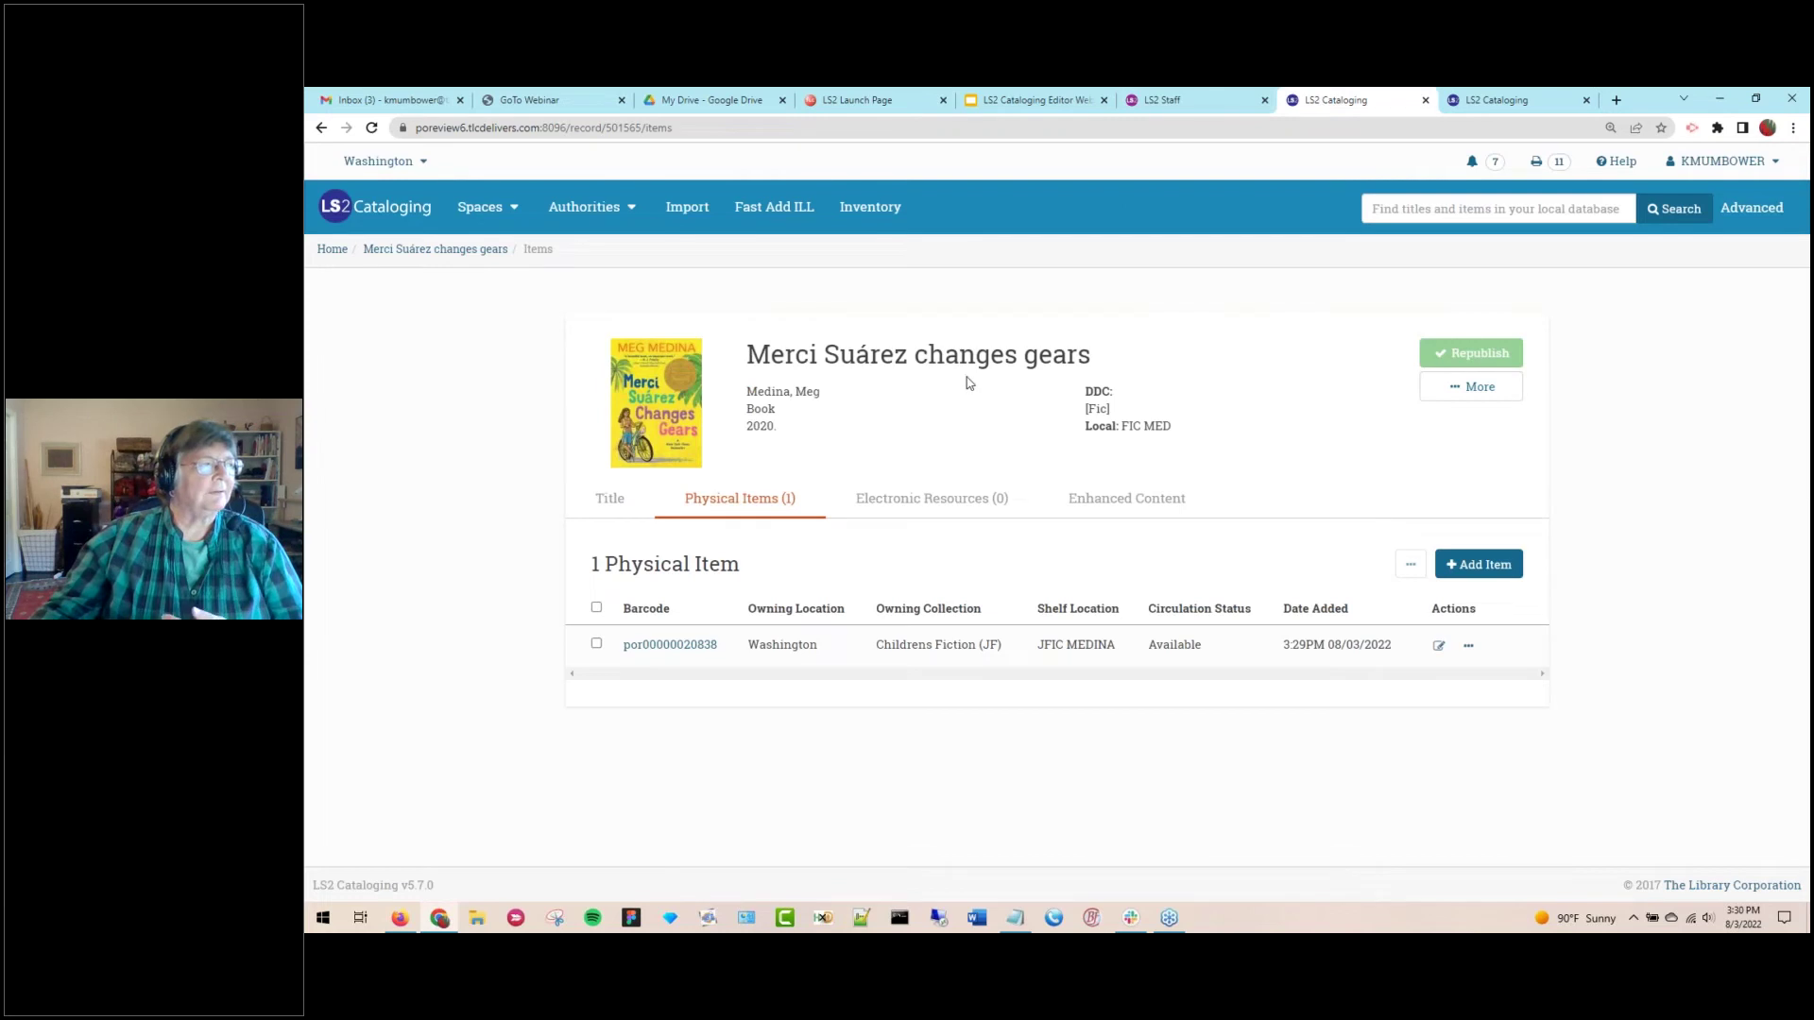
left_click(608, 501)
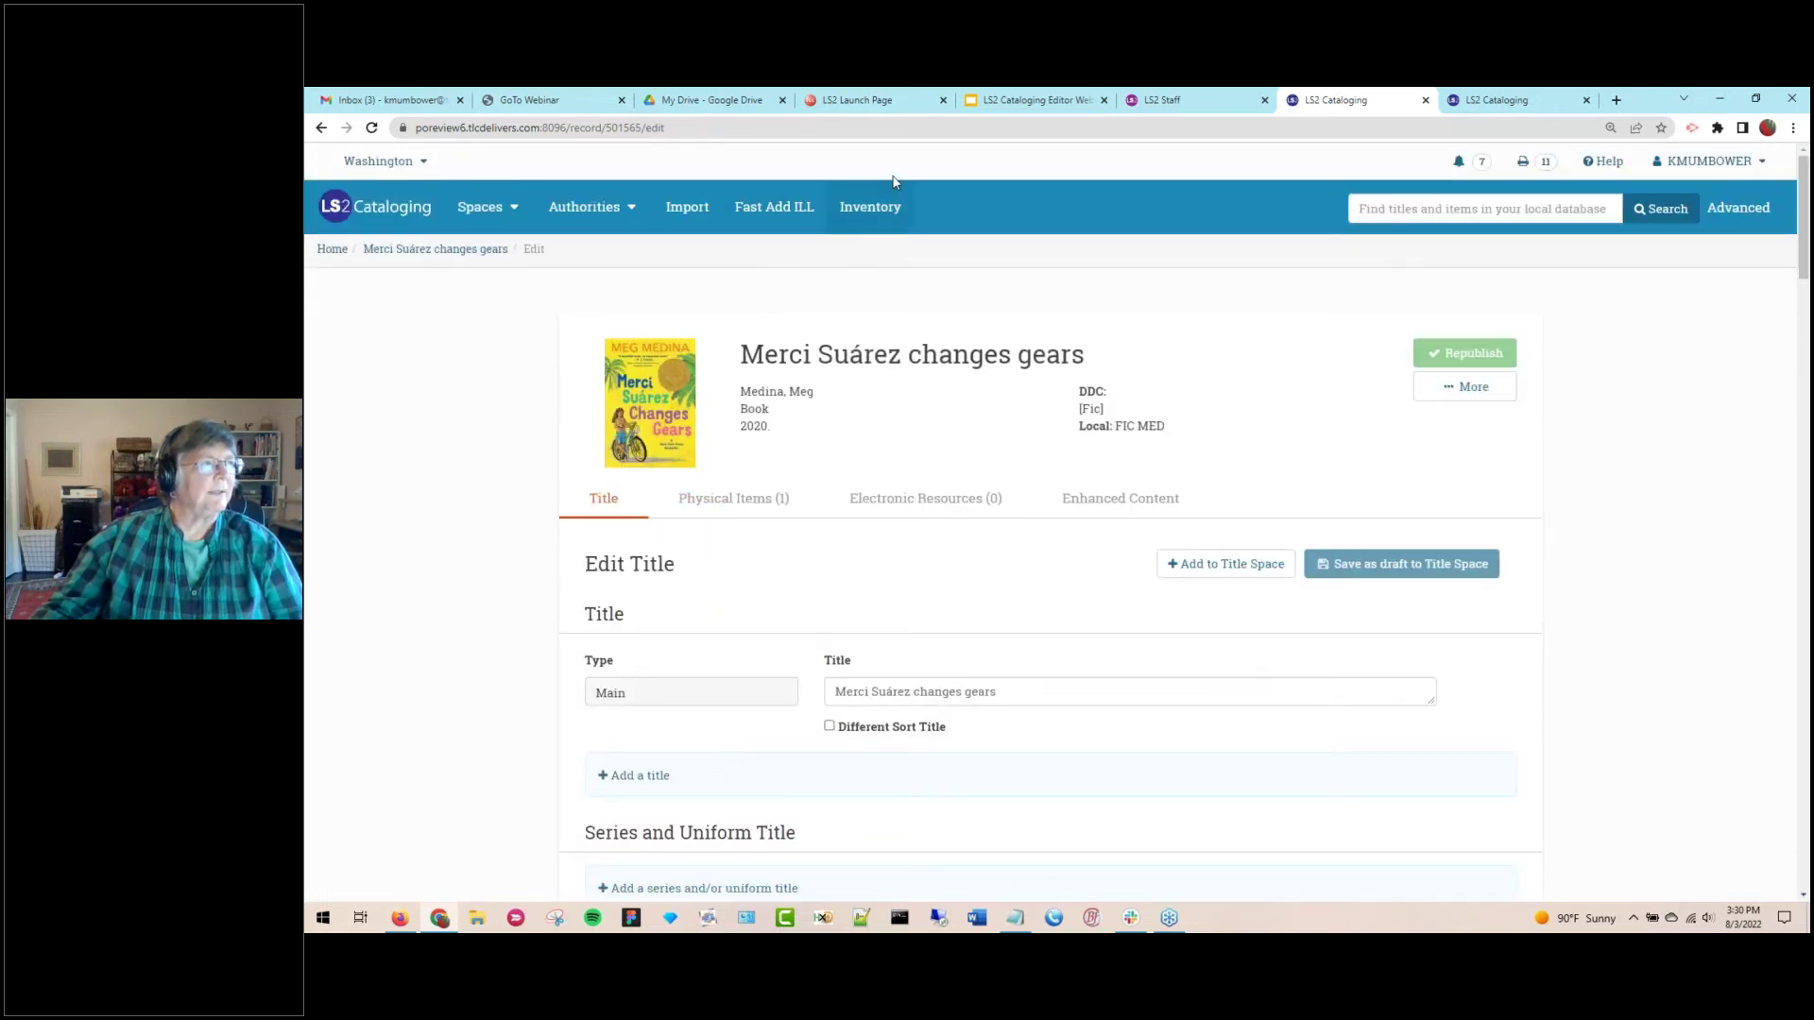
left_click(482, 208)
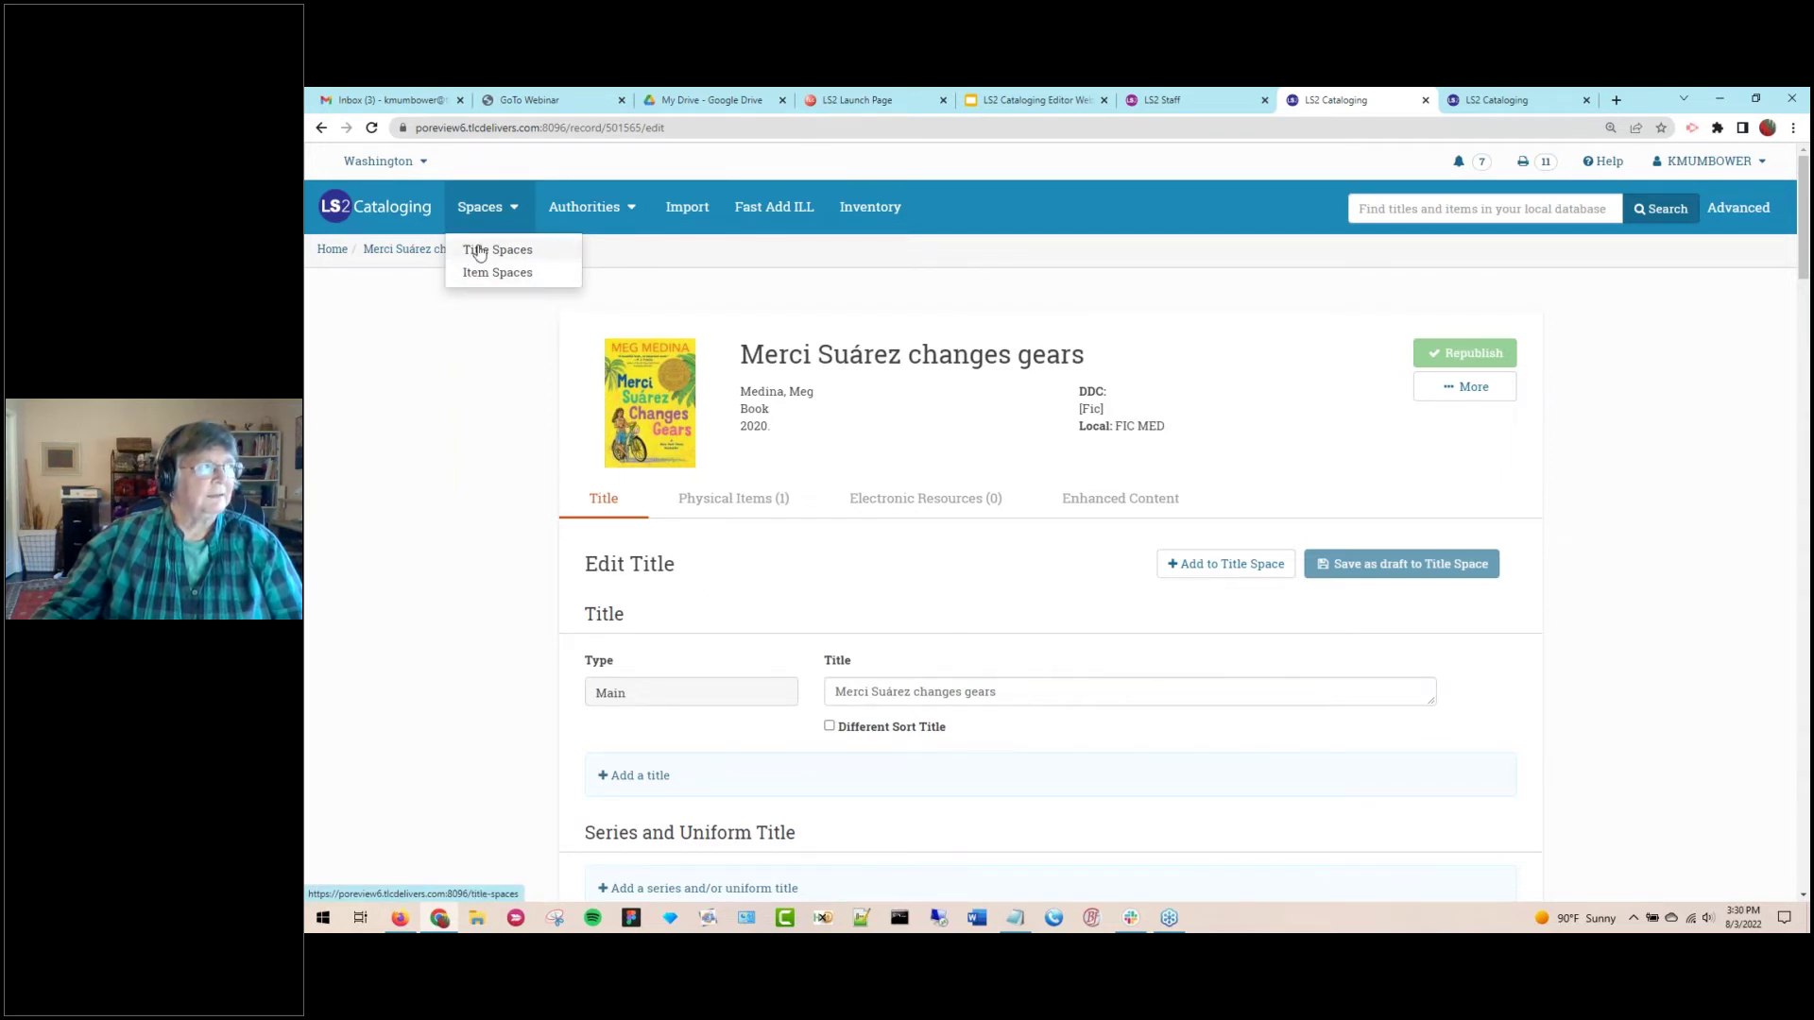
left_click(480, 250)
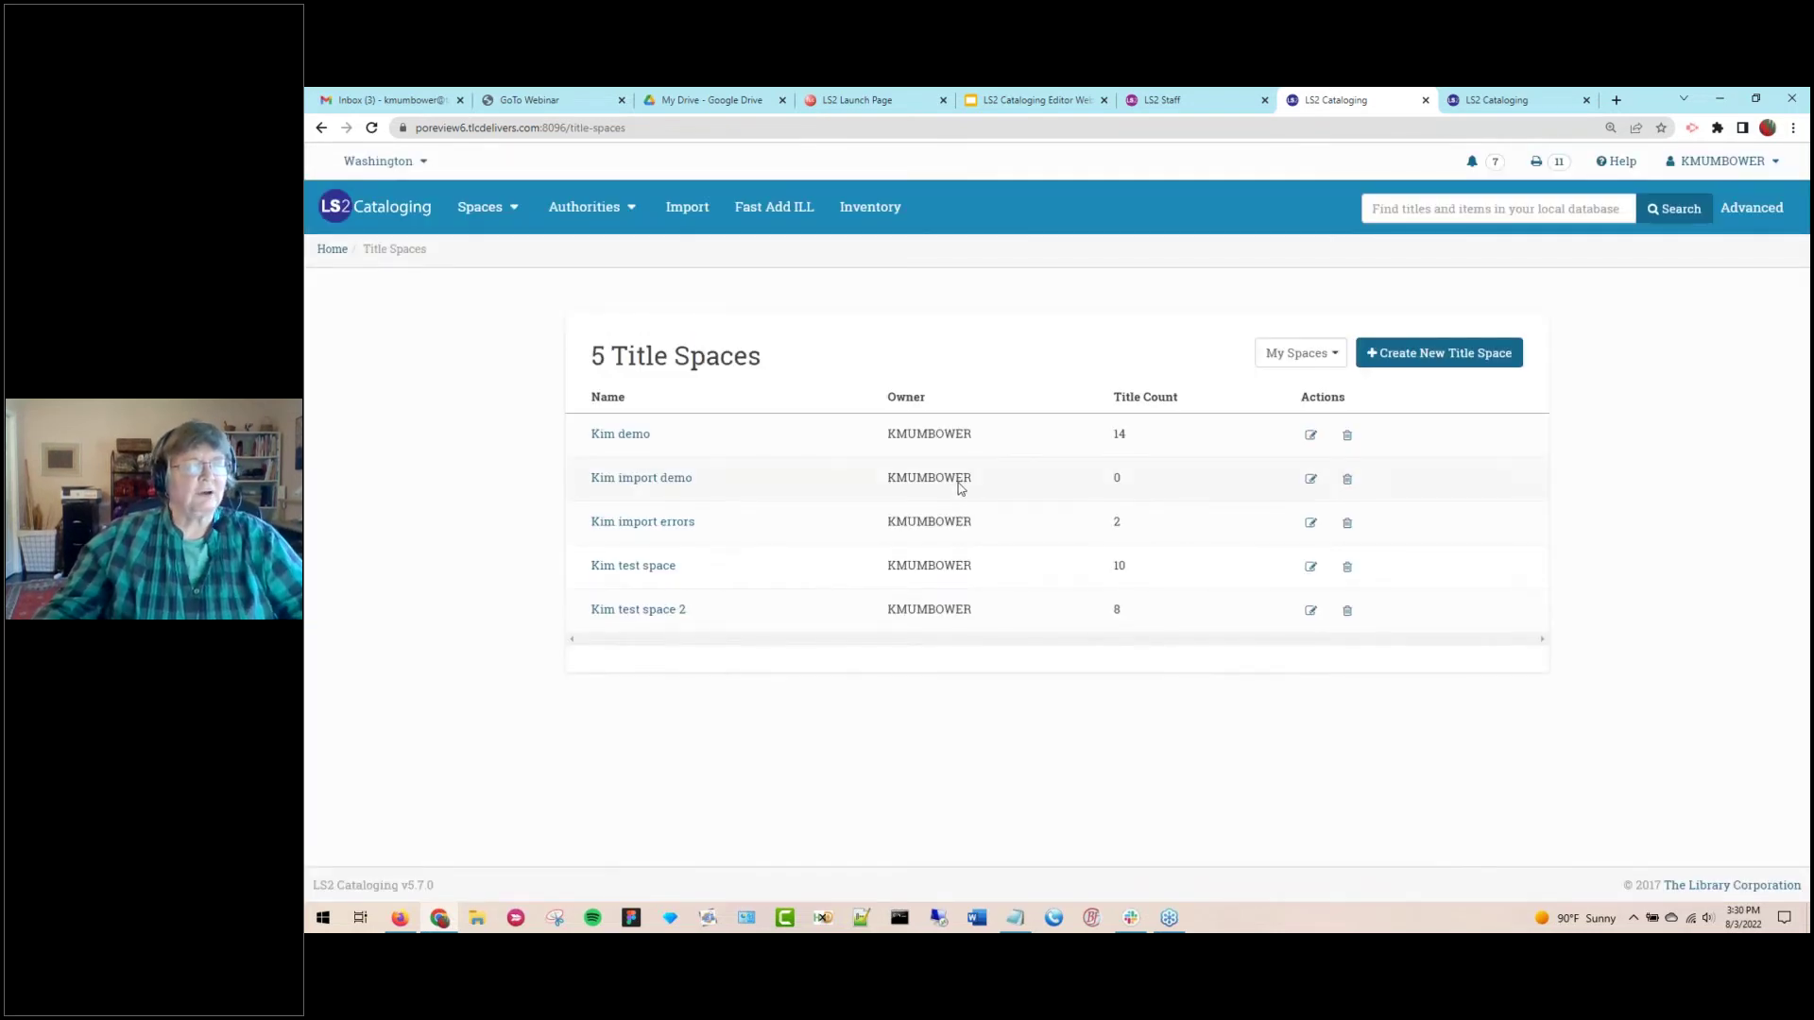
Step: Open the Kim demo title space and scroll through its 14 titles
left_click(621, 436)
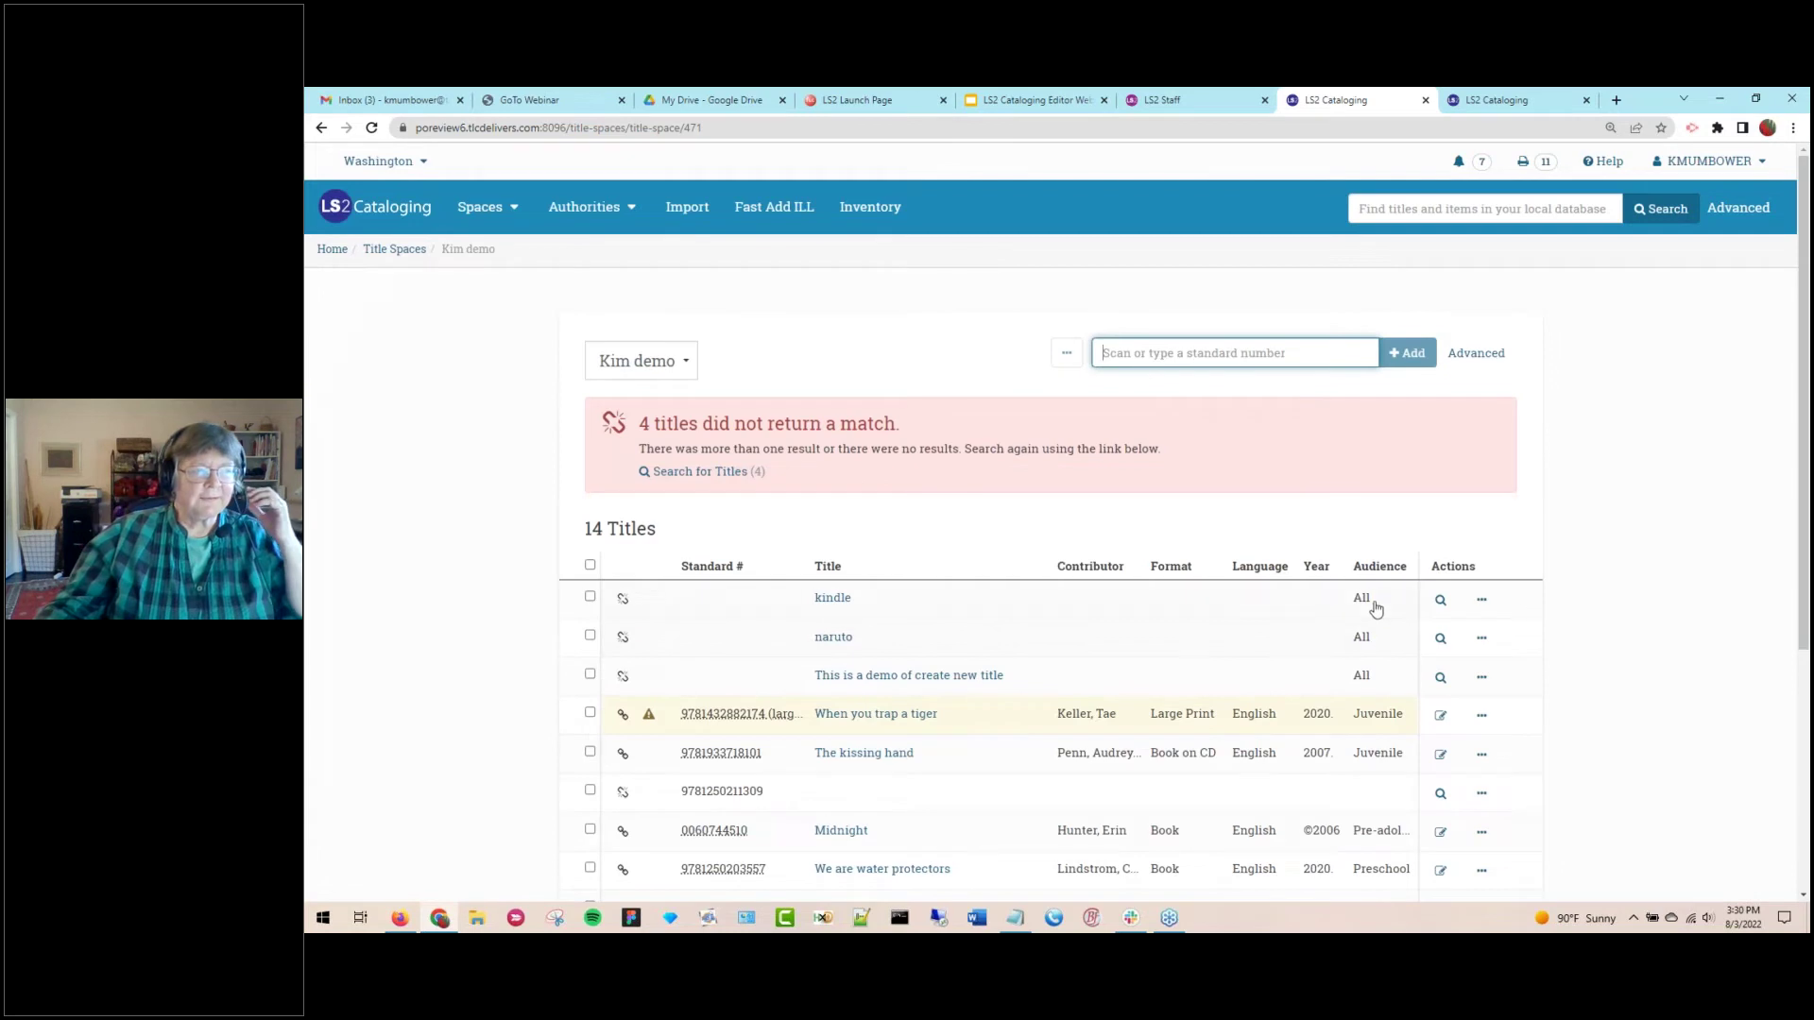
scroll(1590, 562, "down", 1)
scroll(1591, 562, "down", 3)
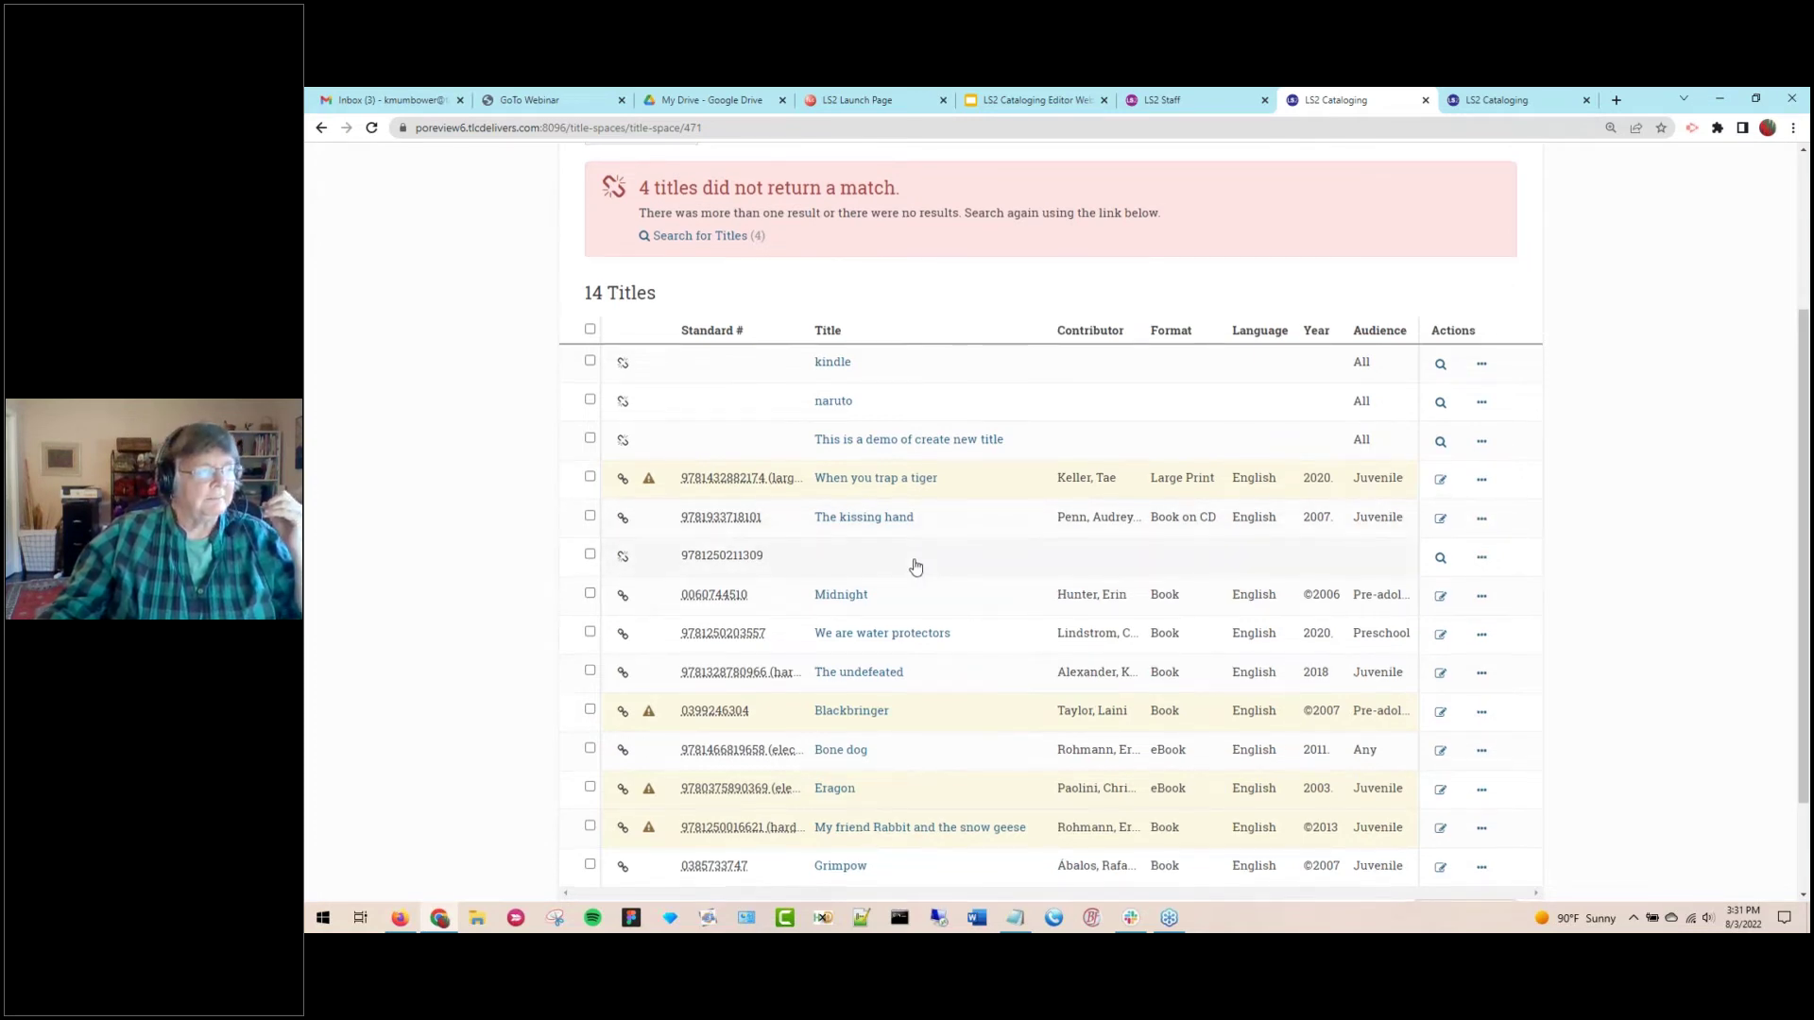
scroll(915, 565, "down", 1)
scroll(914, 565, "up", 2)
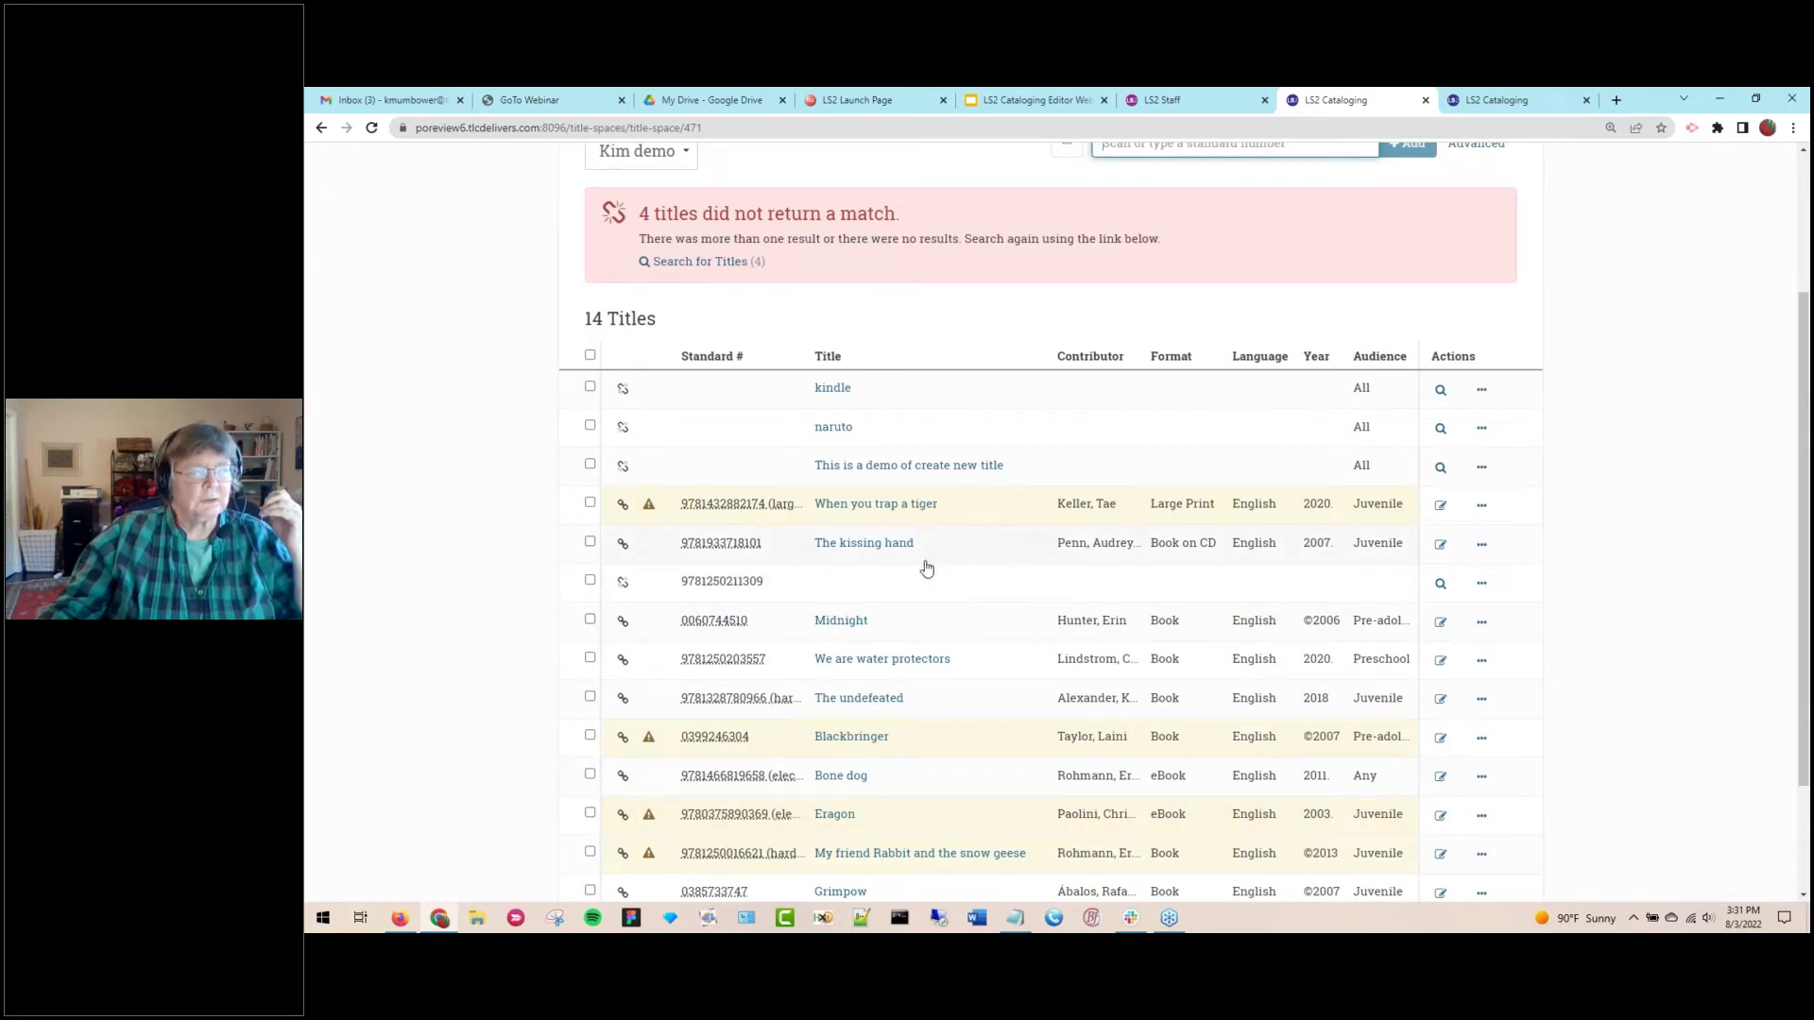
scroll(880, 565, "up", 1)
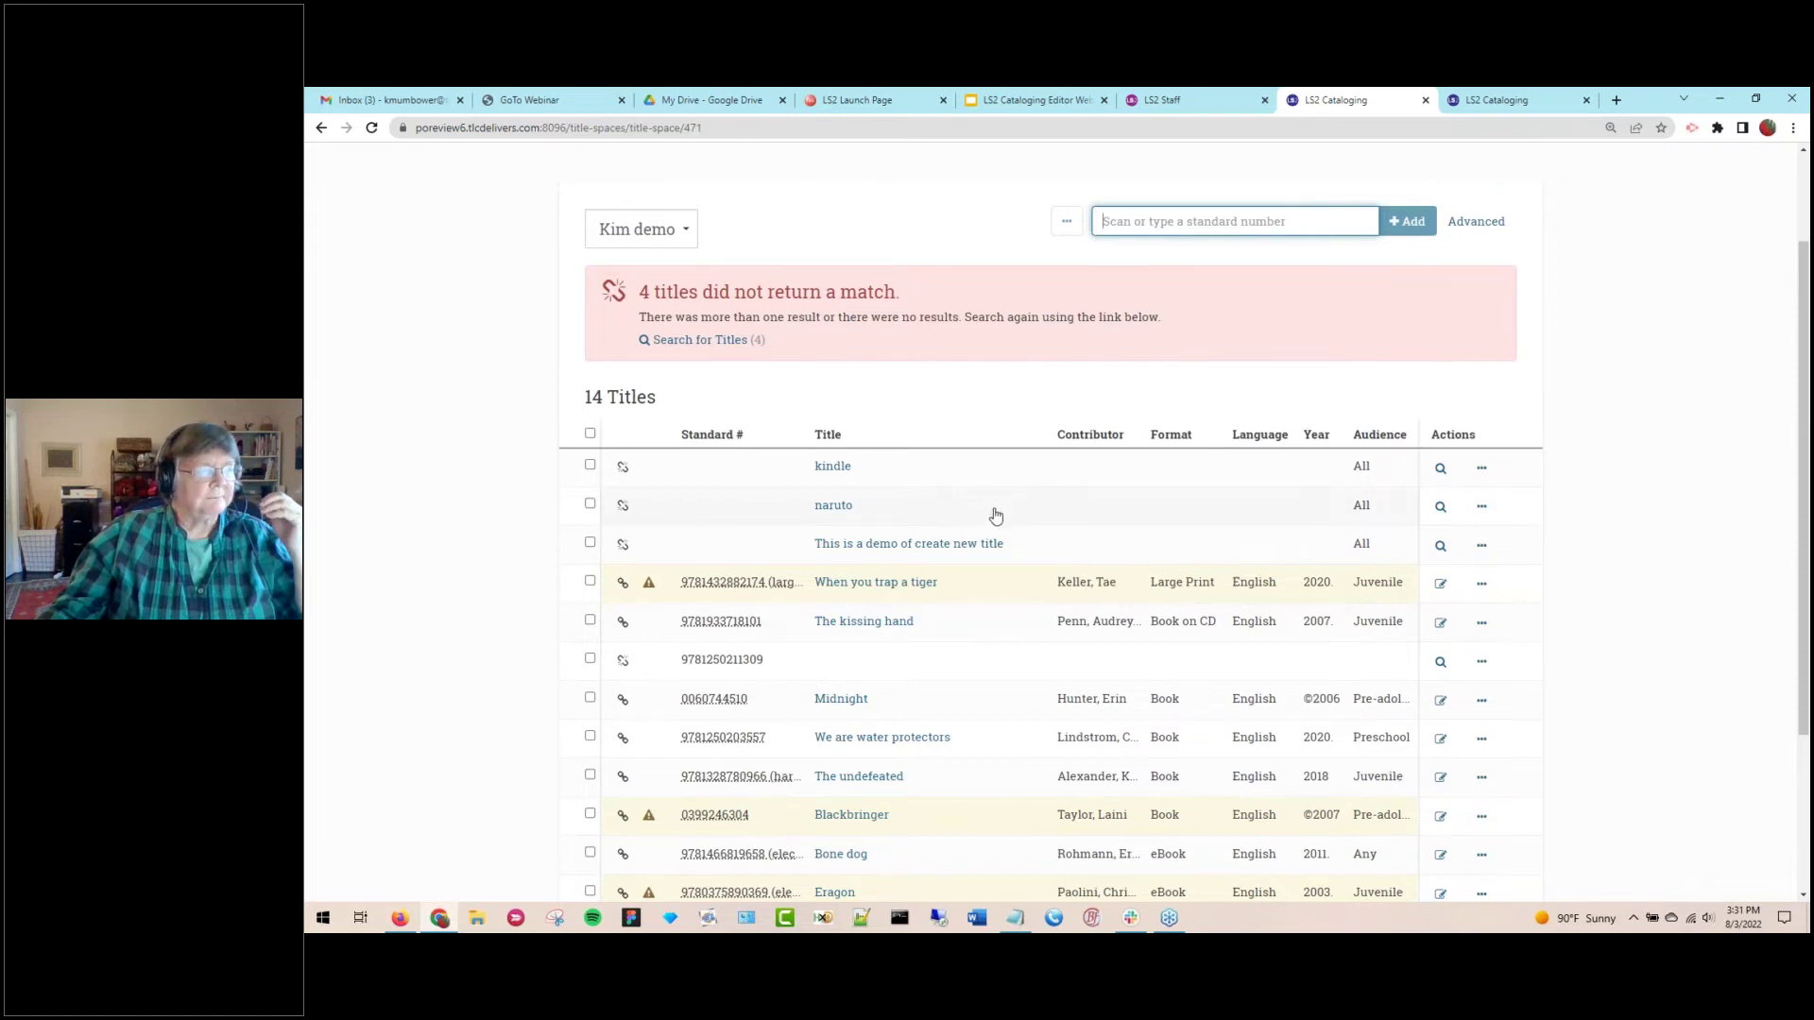
scroll(952, 597, "down", 1)
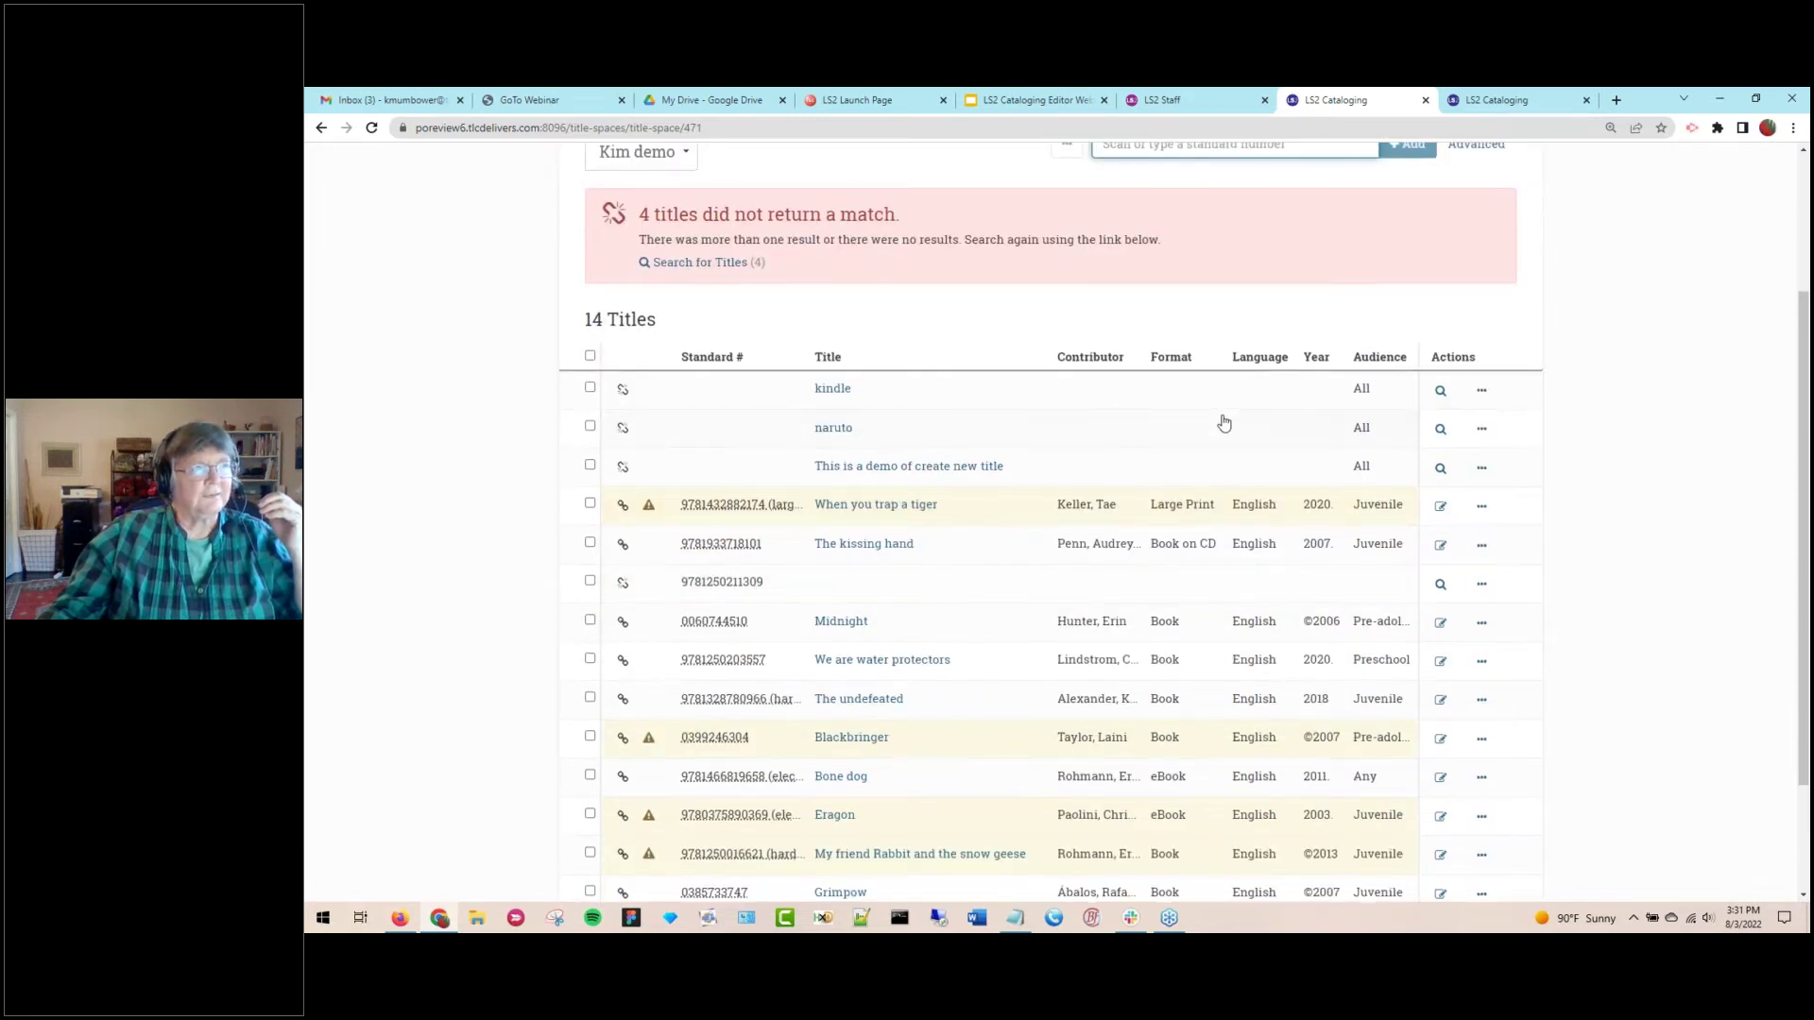
scroll(1223, 421, "up", 2)
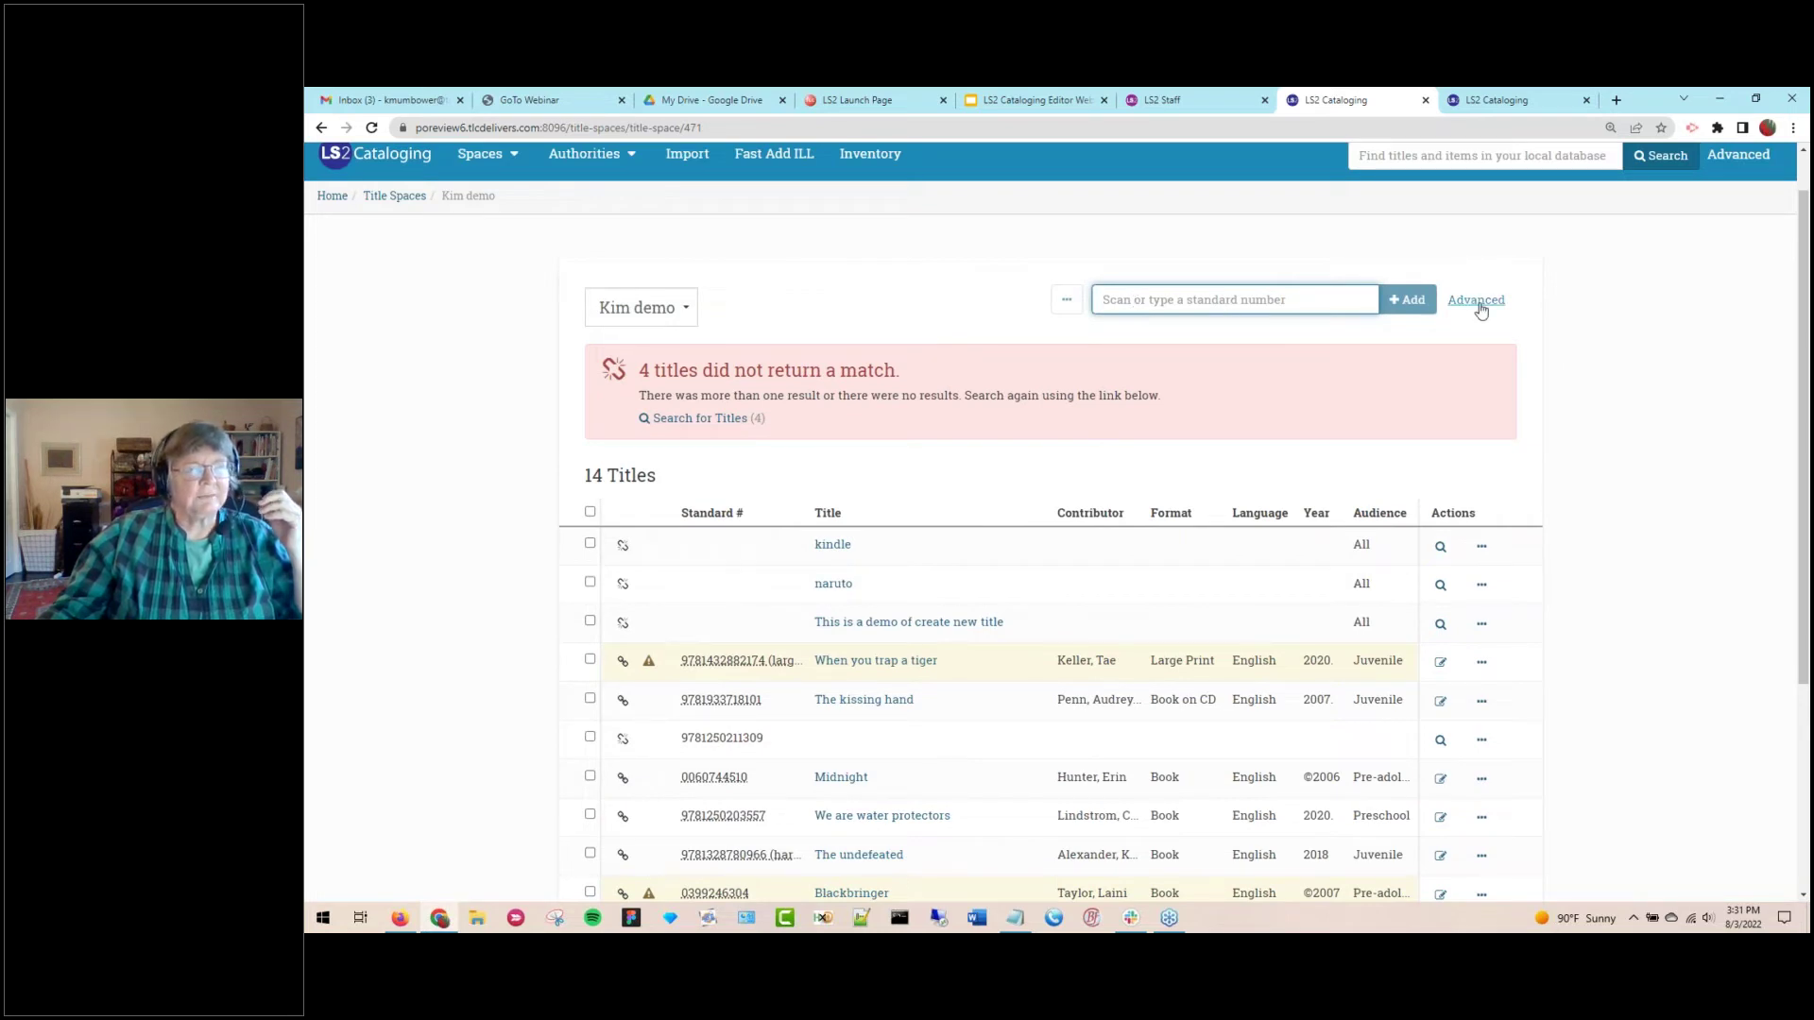
Step: Open the Advanced add-titles form and cancel it without adding anything
left_click(1477, 303)
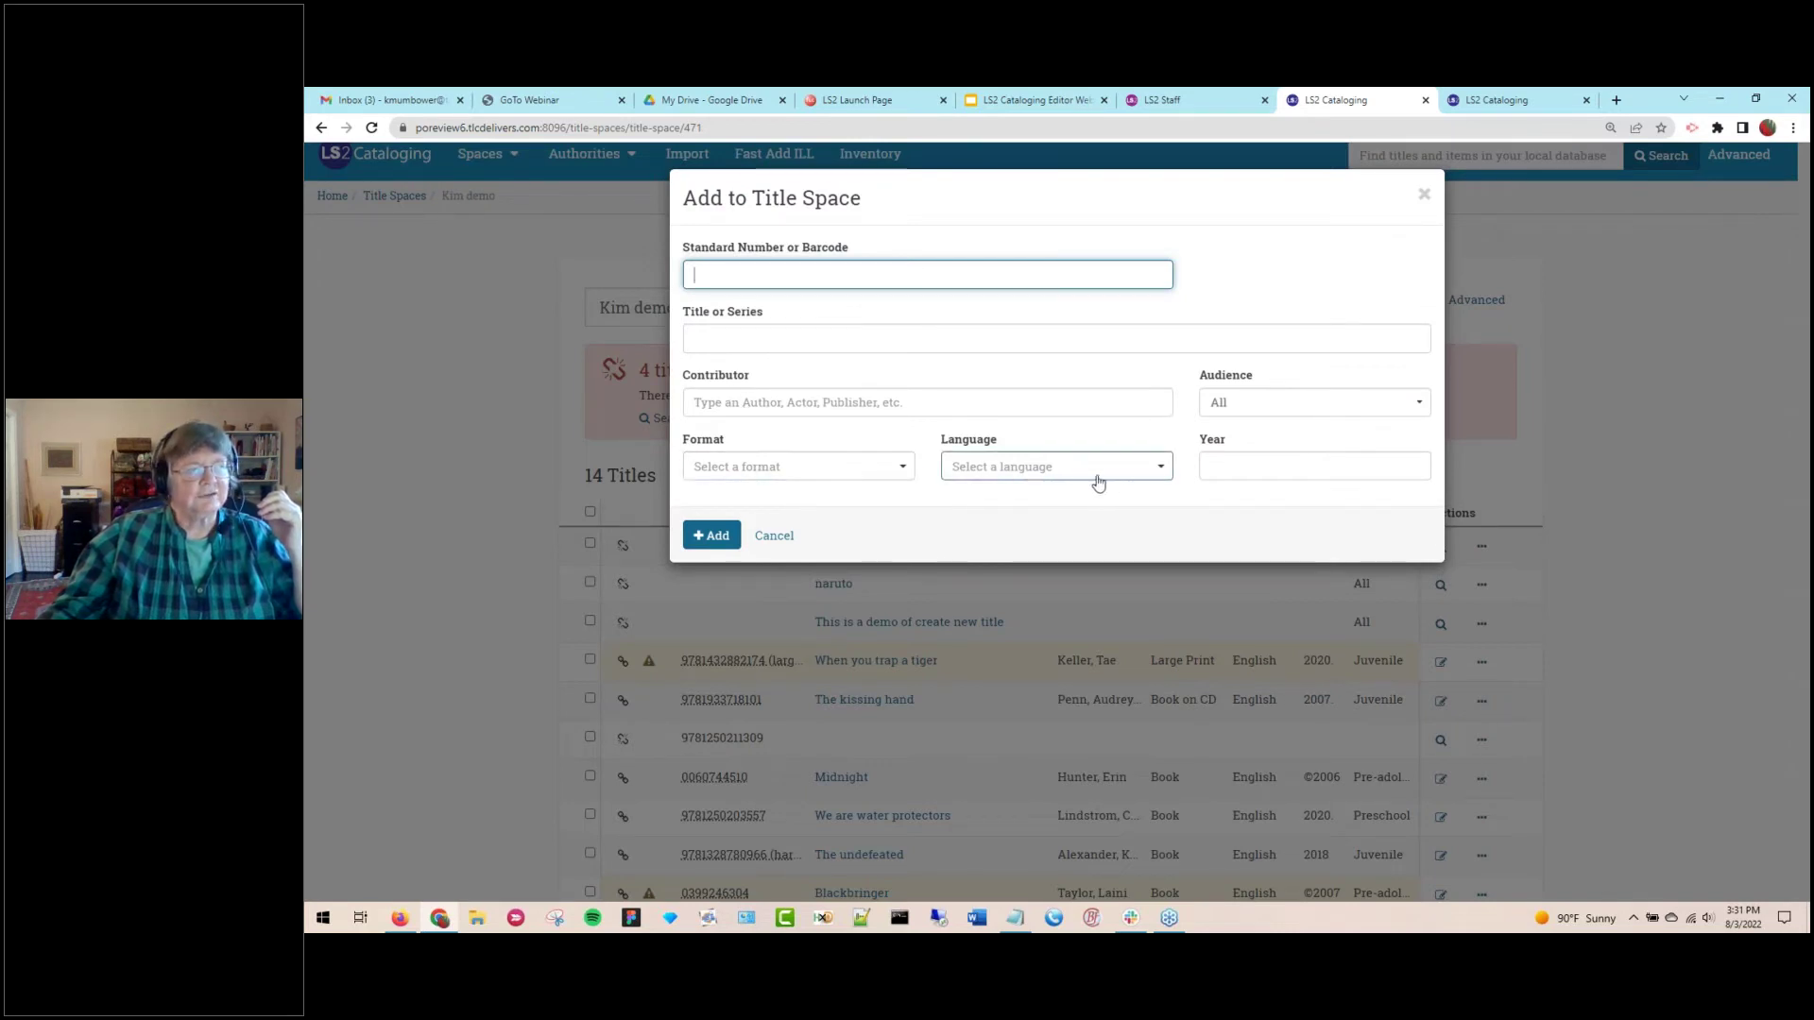
left_click(773, 536)
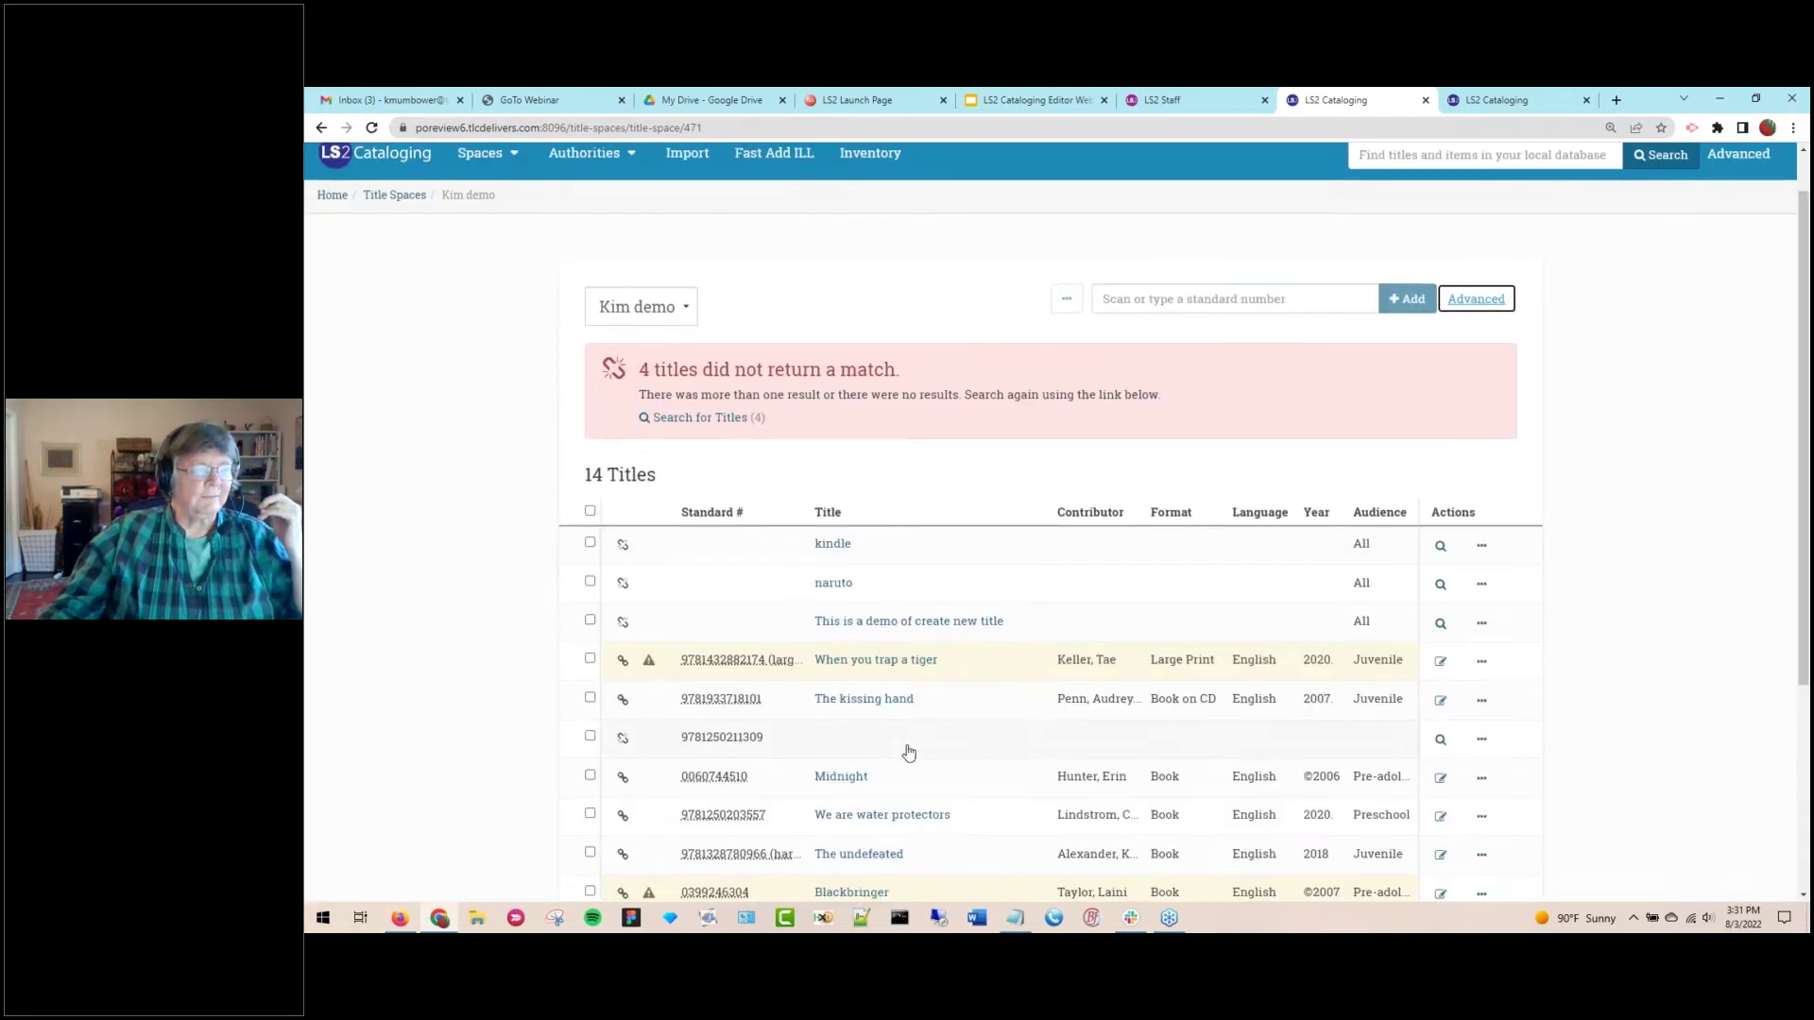
scroll(910, 748, "down", 2)
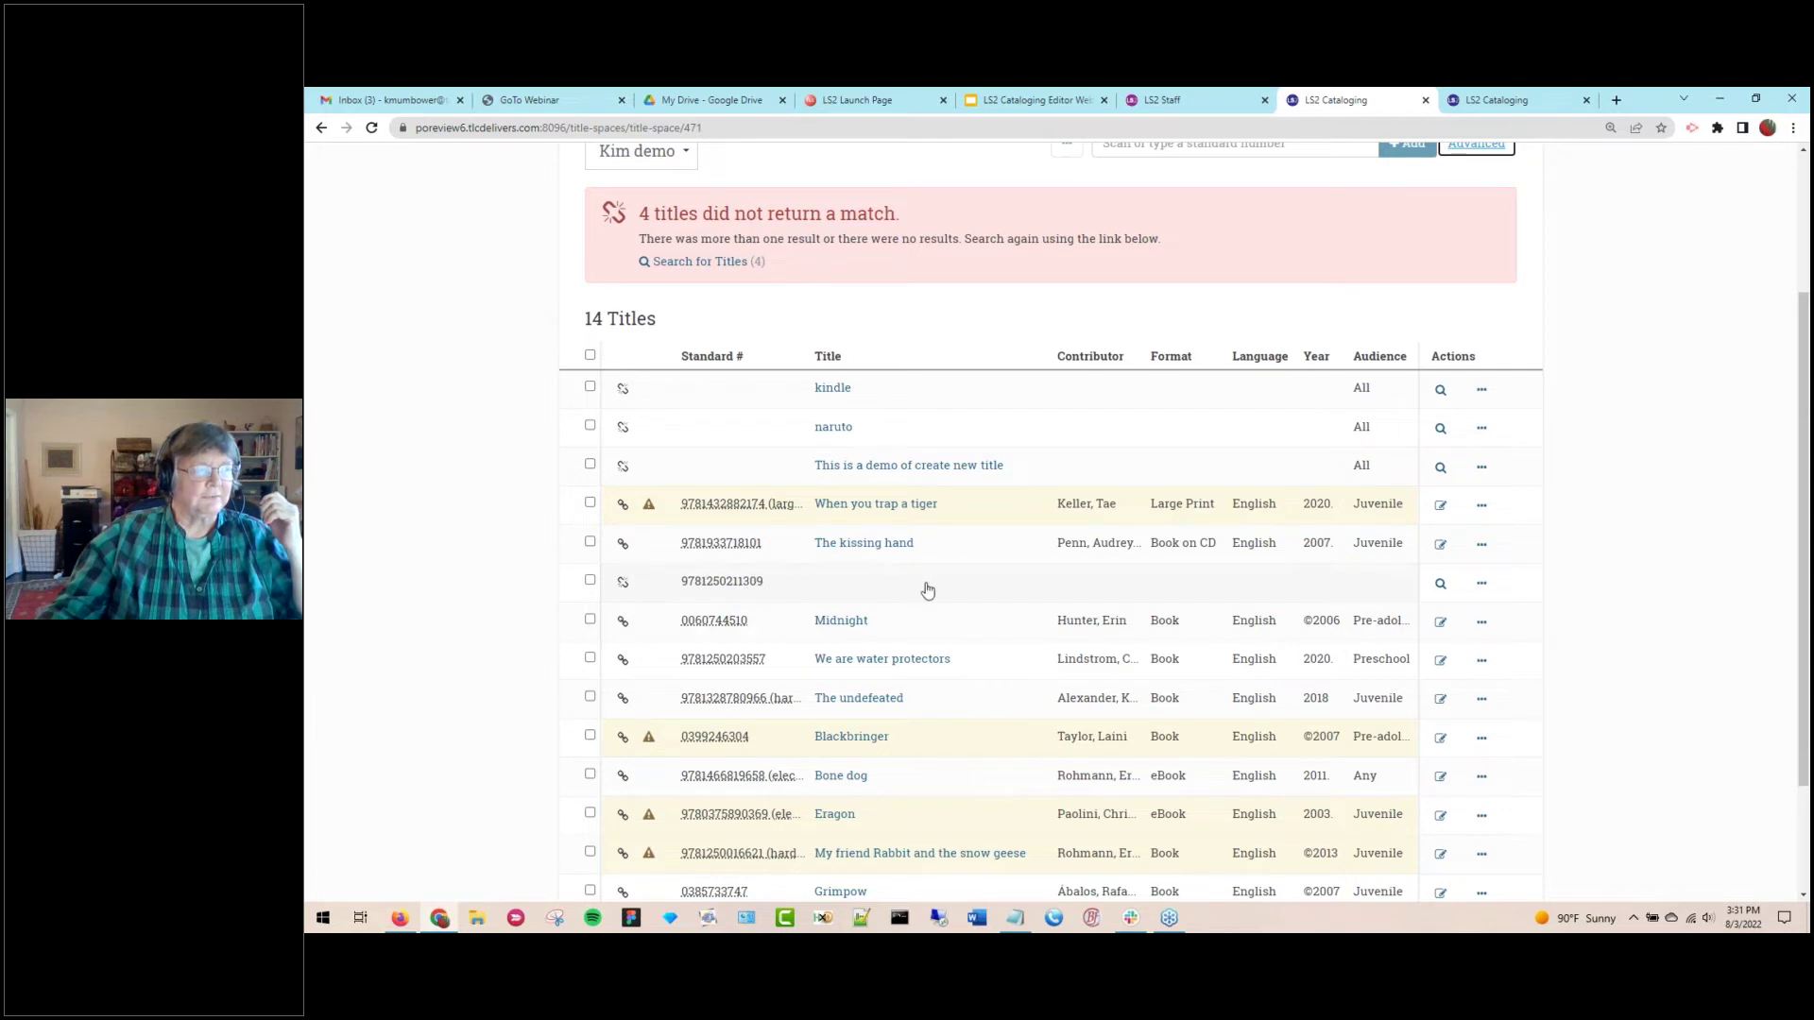
left_click(1441, 586)
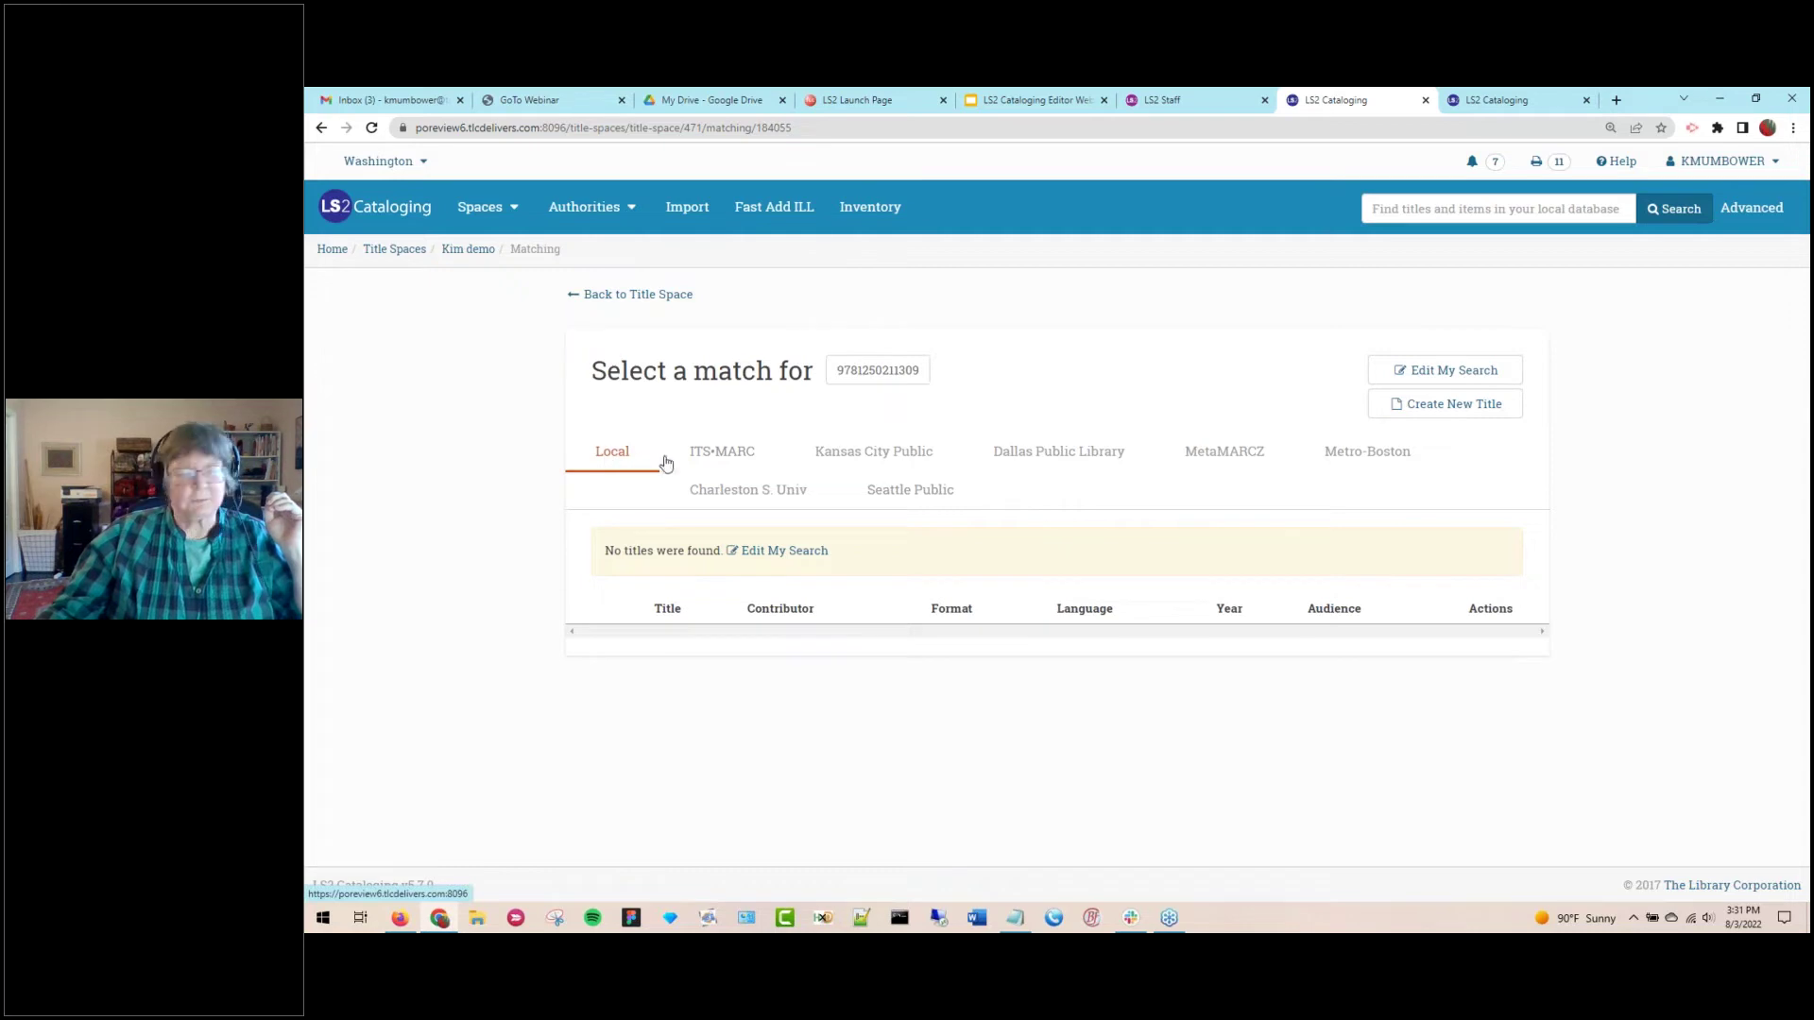
left_click(702, 460)
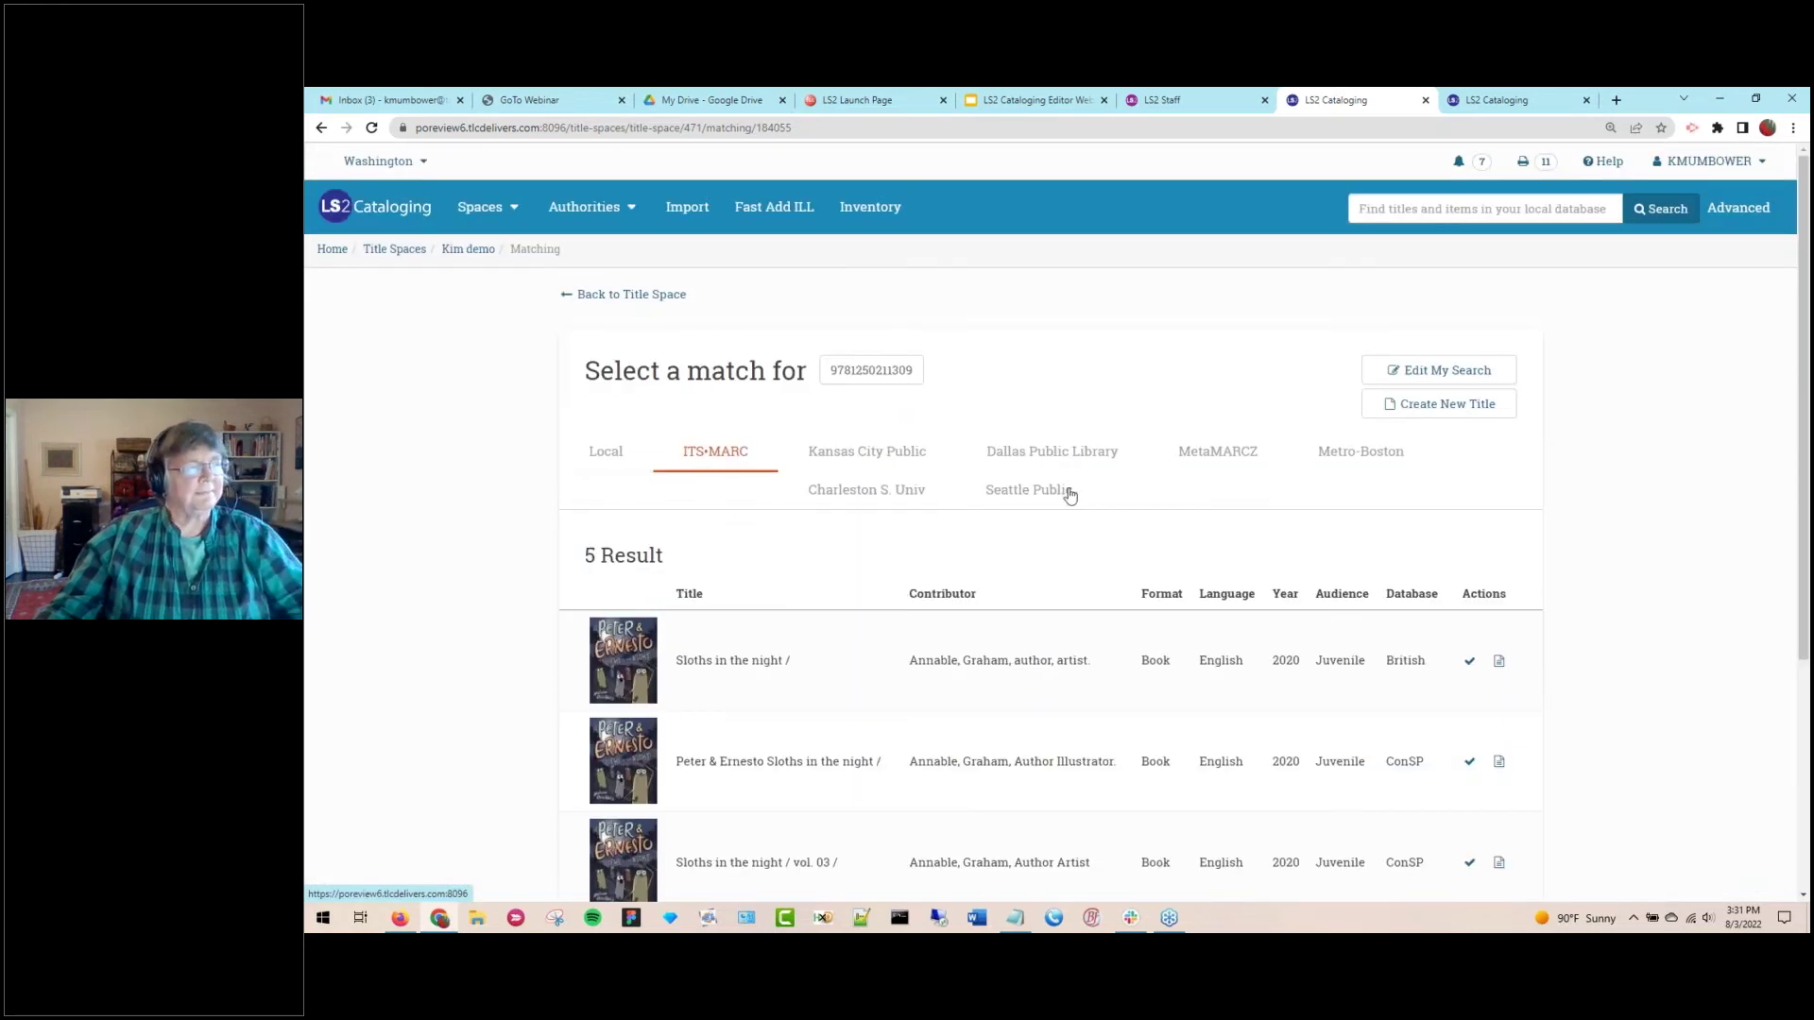
scroll(1191, 530, "down", 1)
scroll(1192, 527, "down", 2)
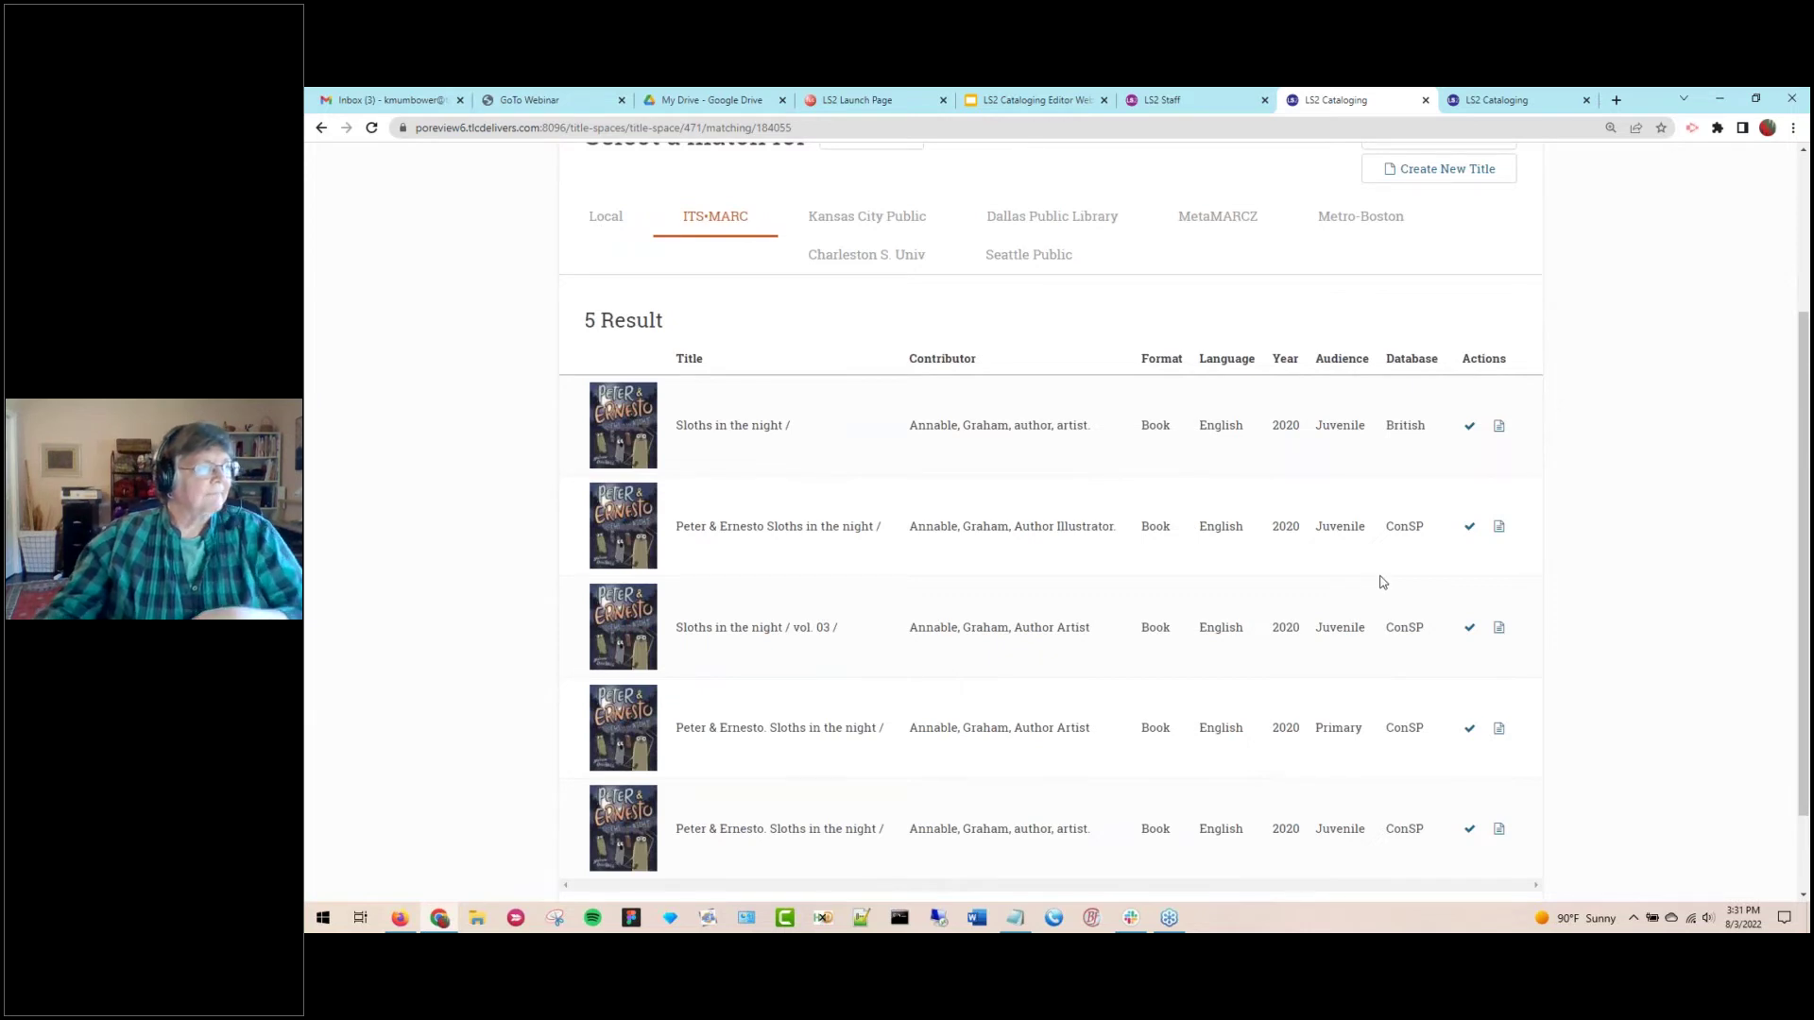
scroll(1493, 558, "down", 1)
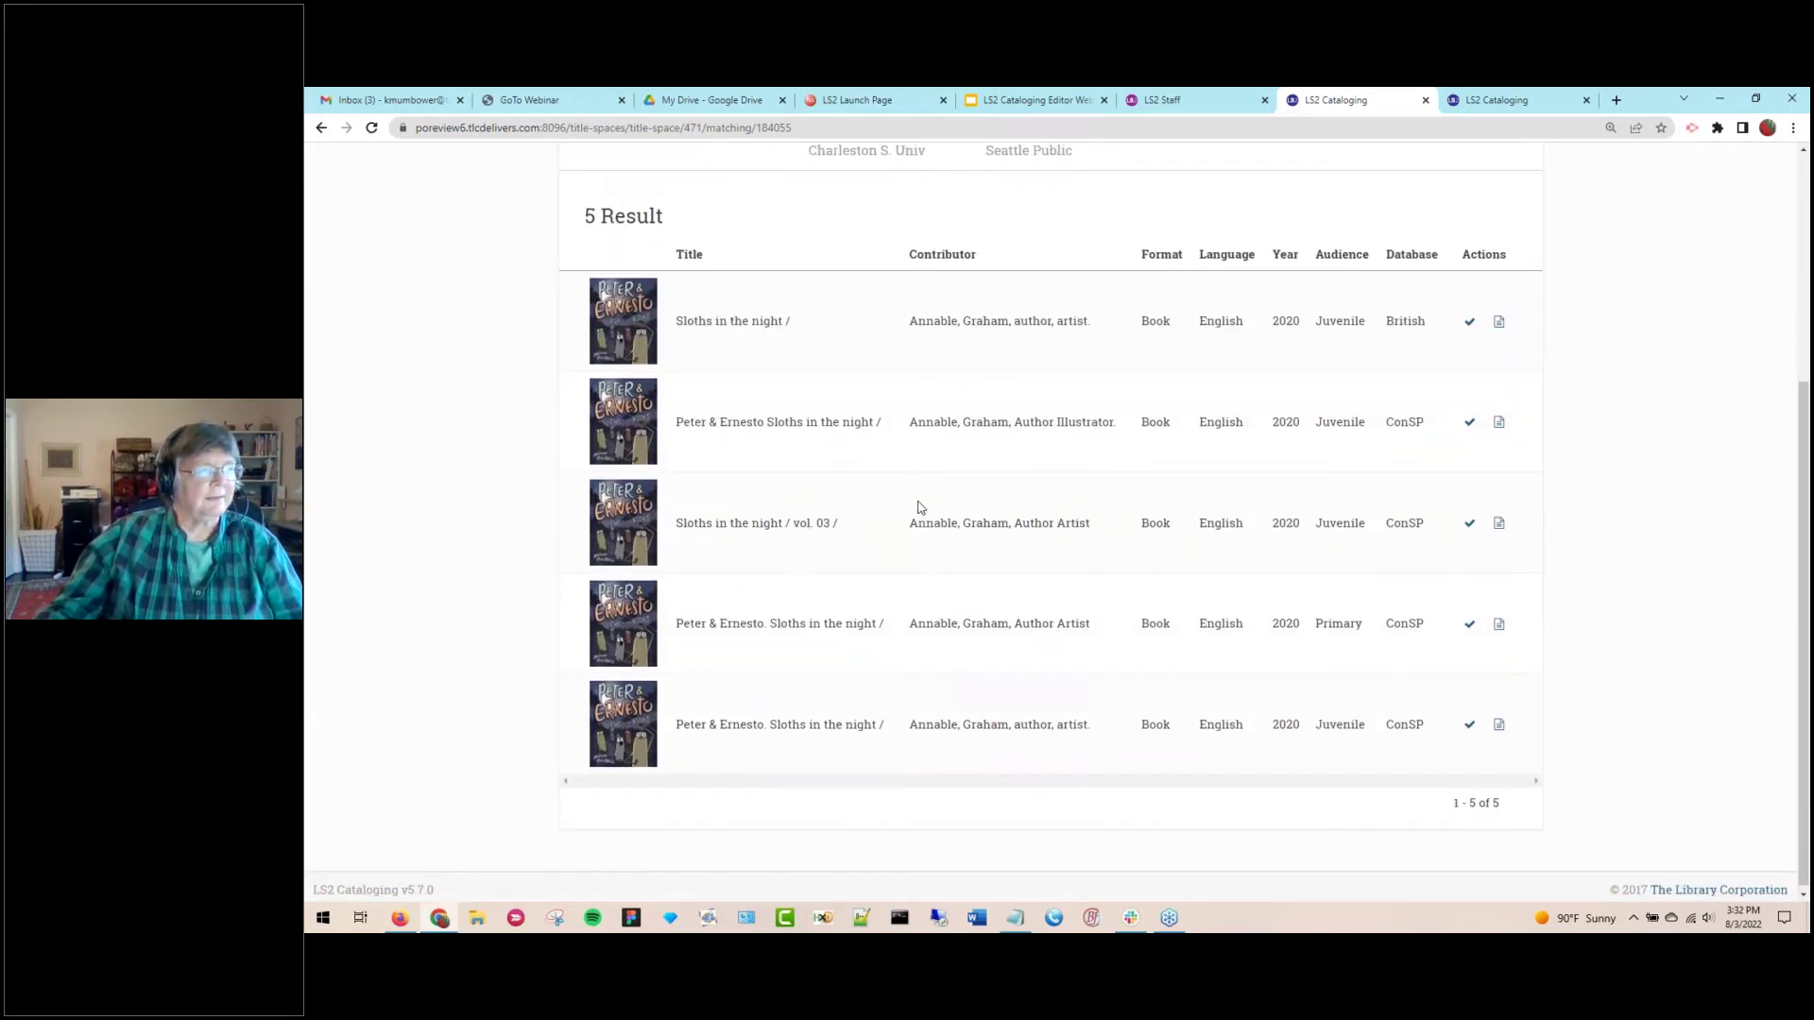
scroll(945, 509, "up", 1)
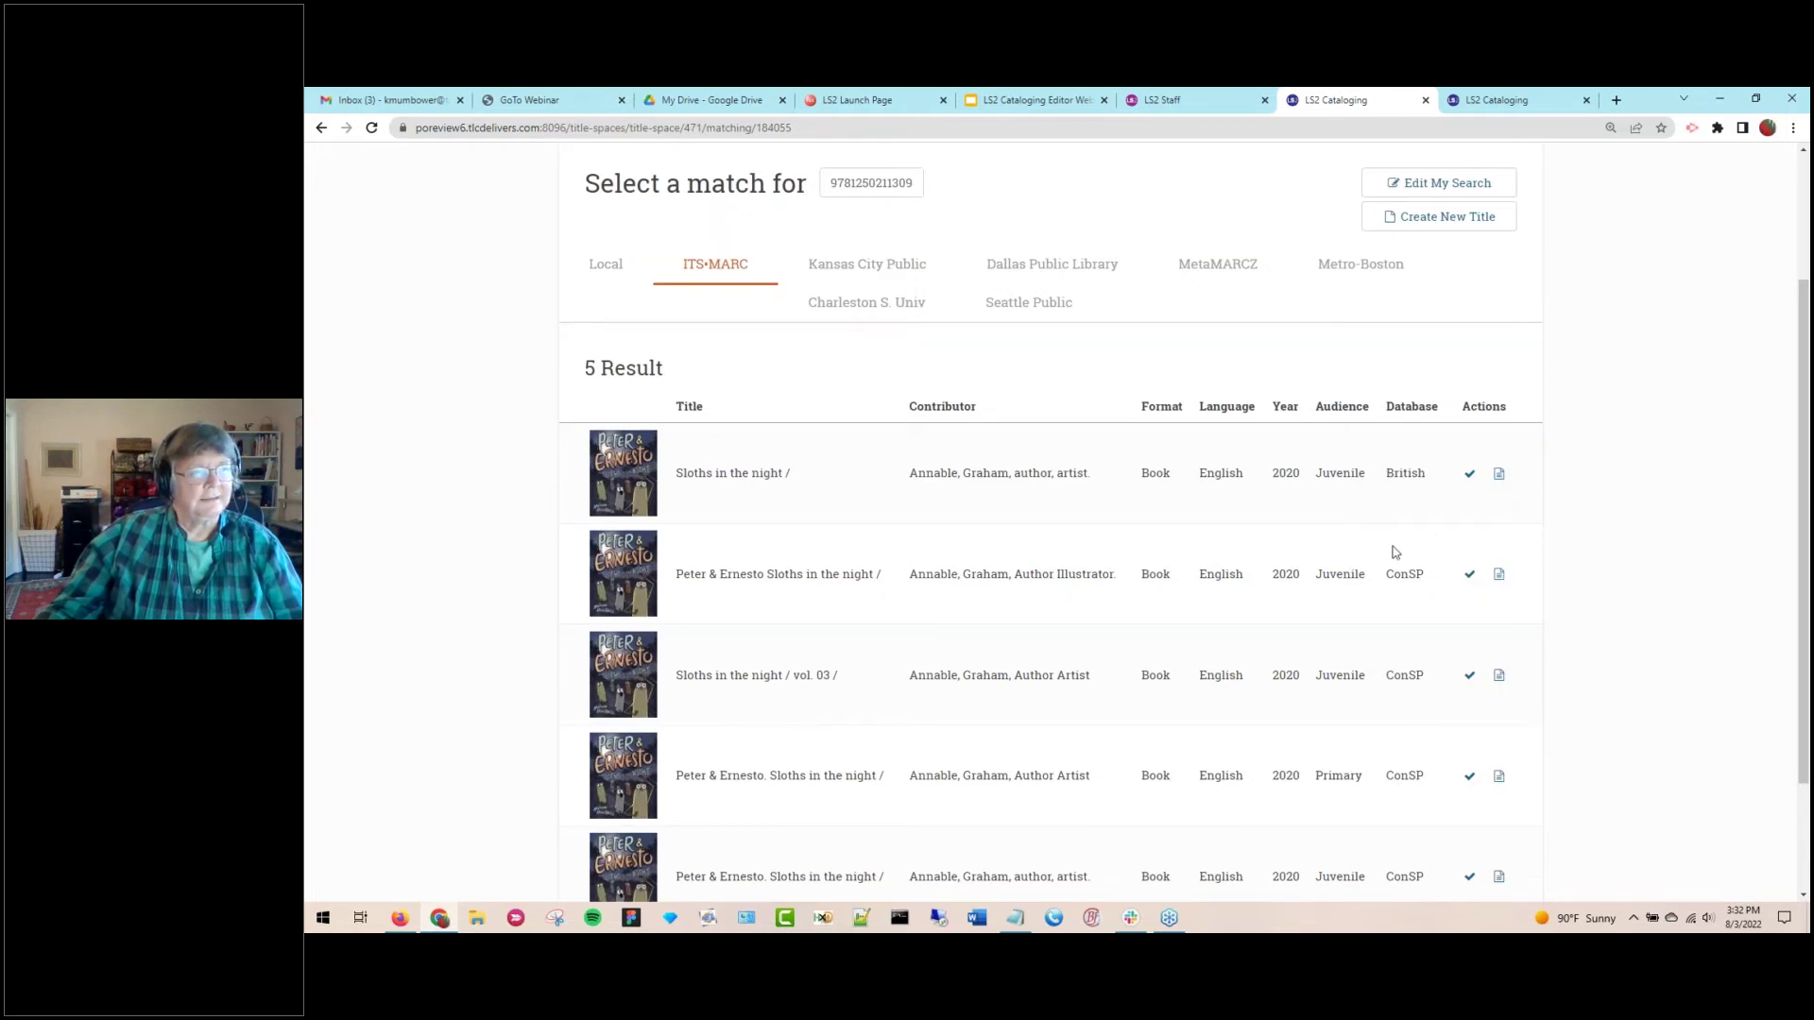
scroll(1426, 743, "down", 2)
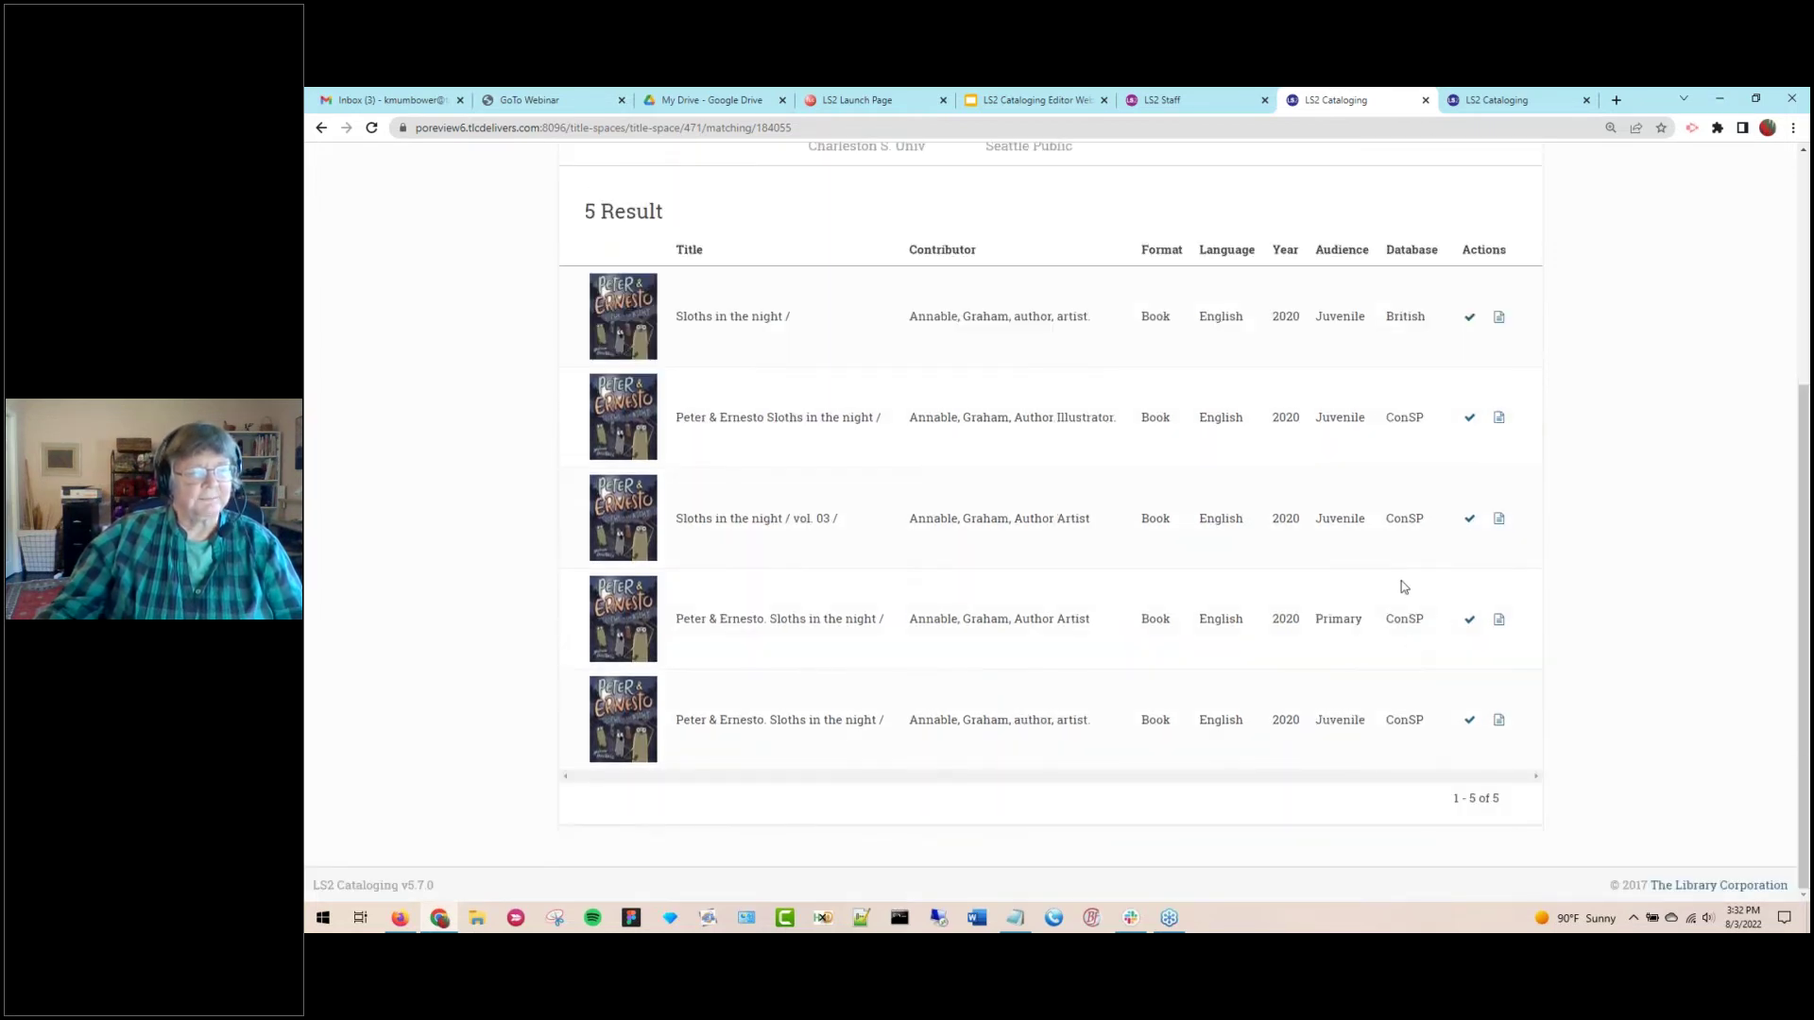
scroll(1402, 587, "up", 2)
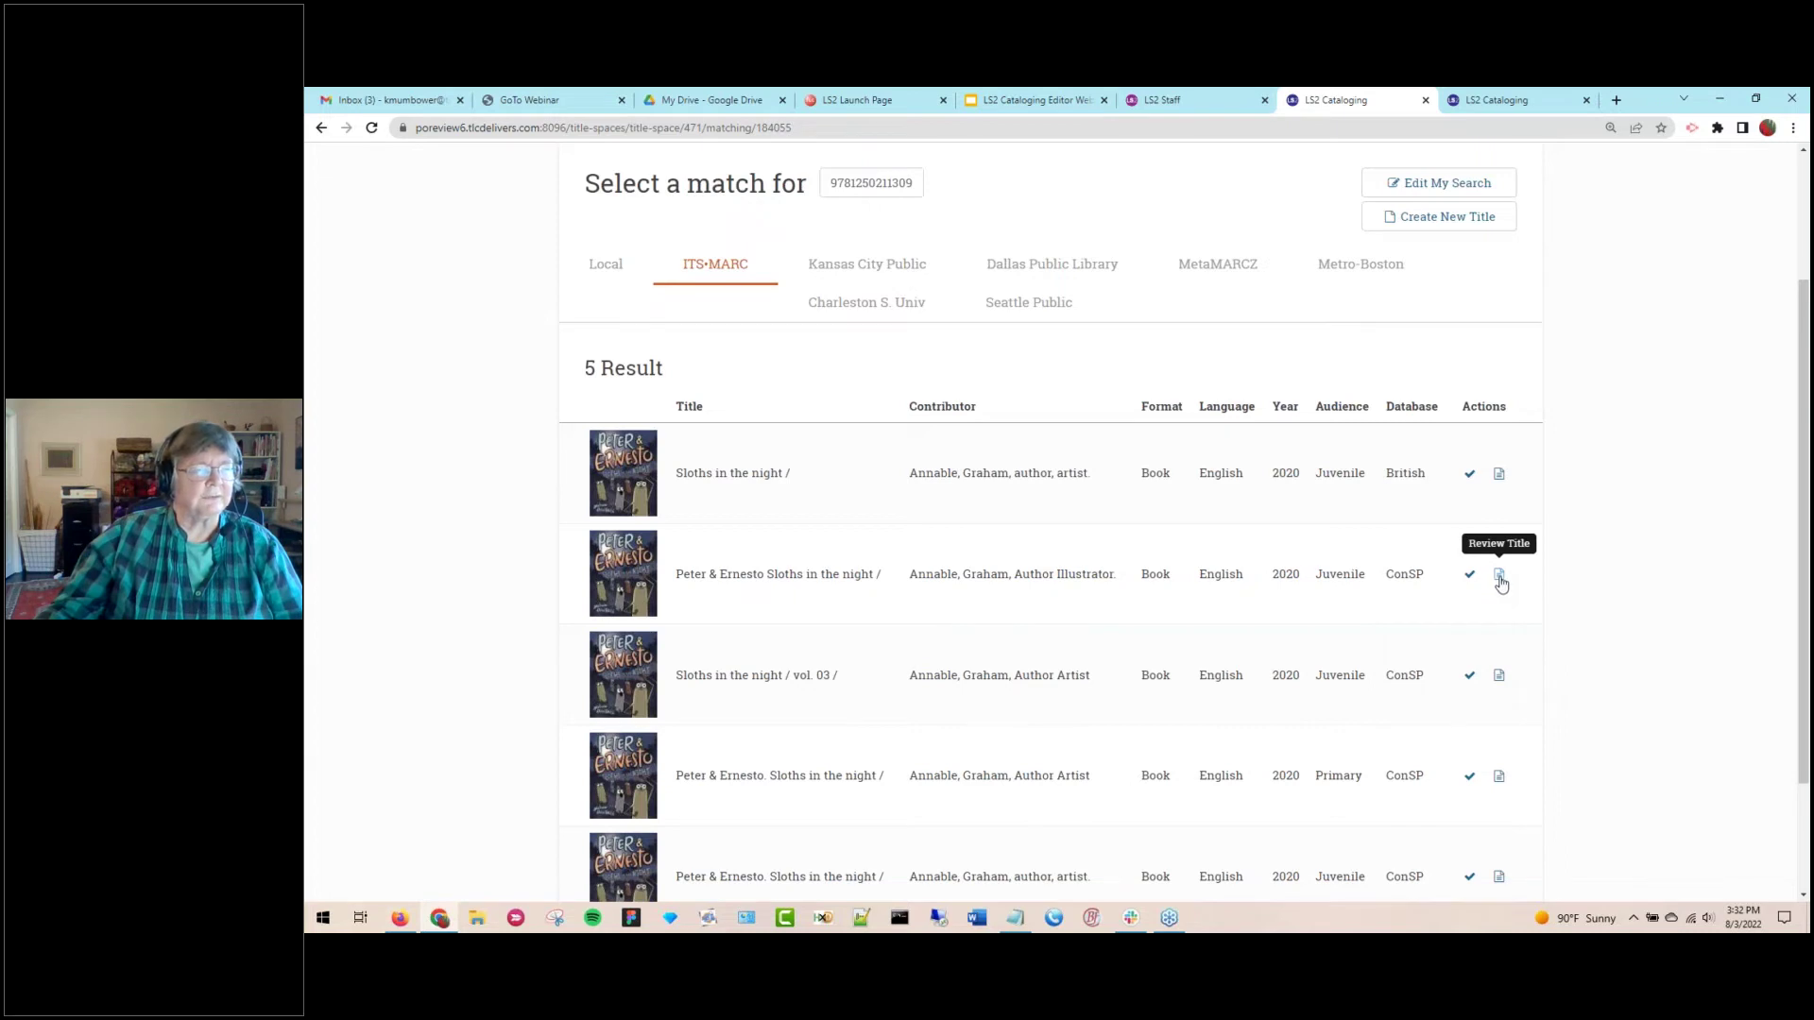
left_click(1501, 576)
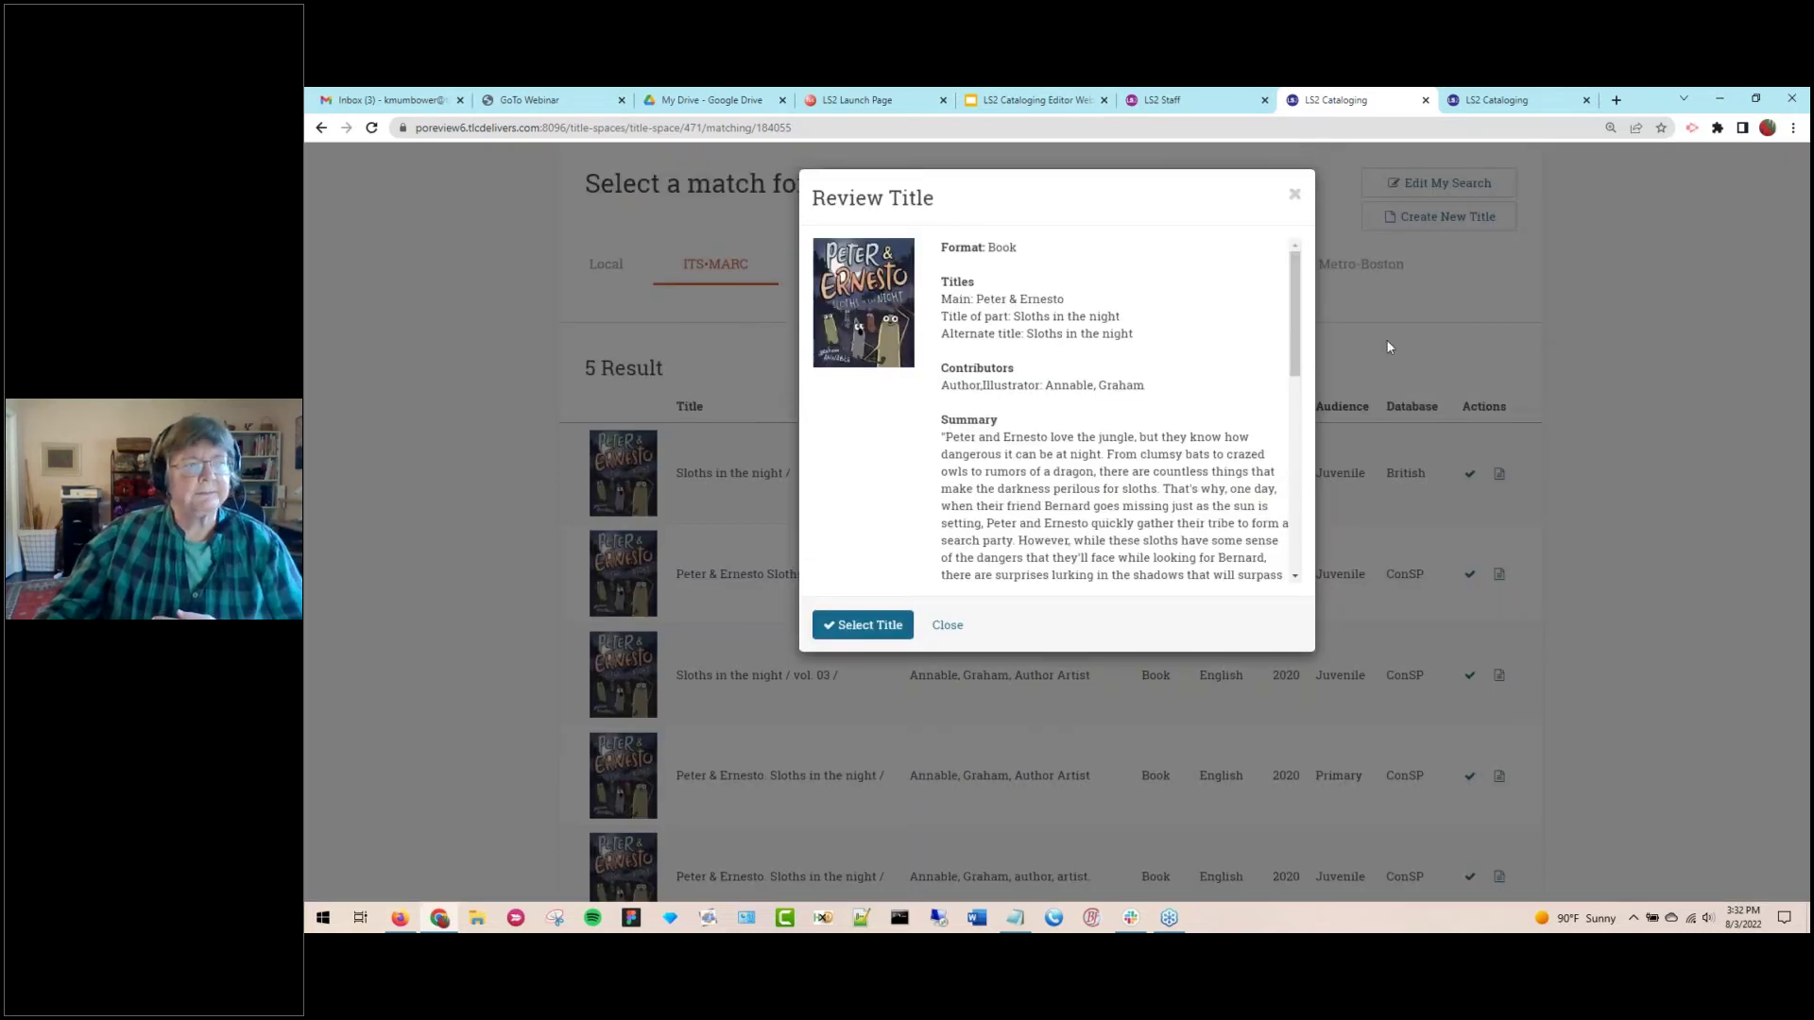
Step: Compare the second and vol. 03 results, then select the correct Sloths in the night match
mouse_move(1292, 285)
left_mouse_down()
mouse_move(1323, 371)
mouse_move(1323, 493)
mouse_move(1296, 278)
left_mouse_up()
scroll(1018, 323, "down", 3)
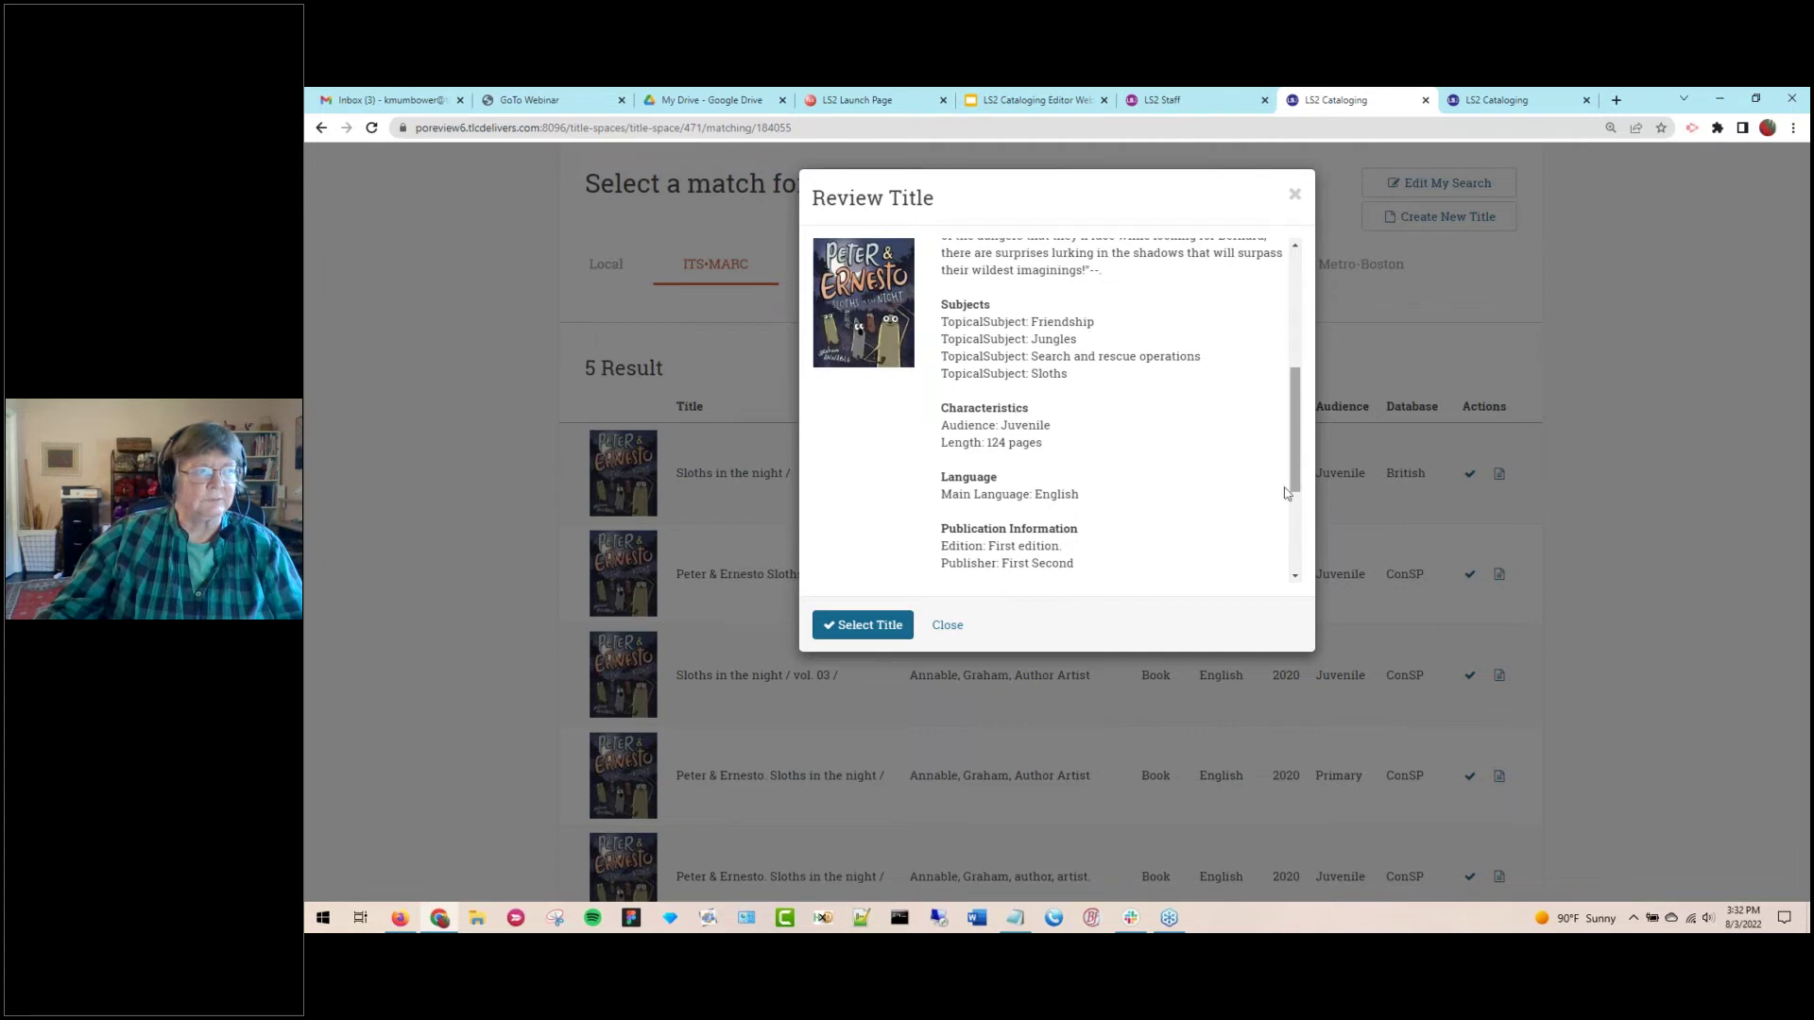
left_click(956, 631)
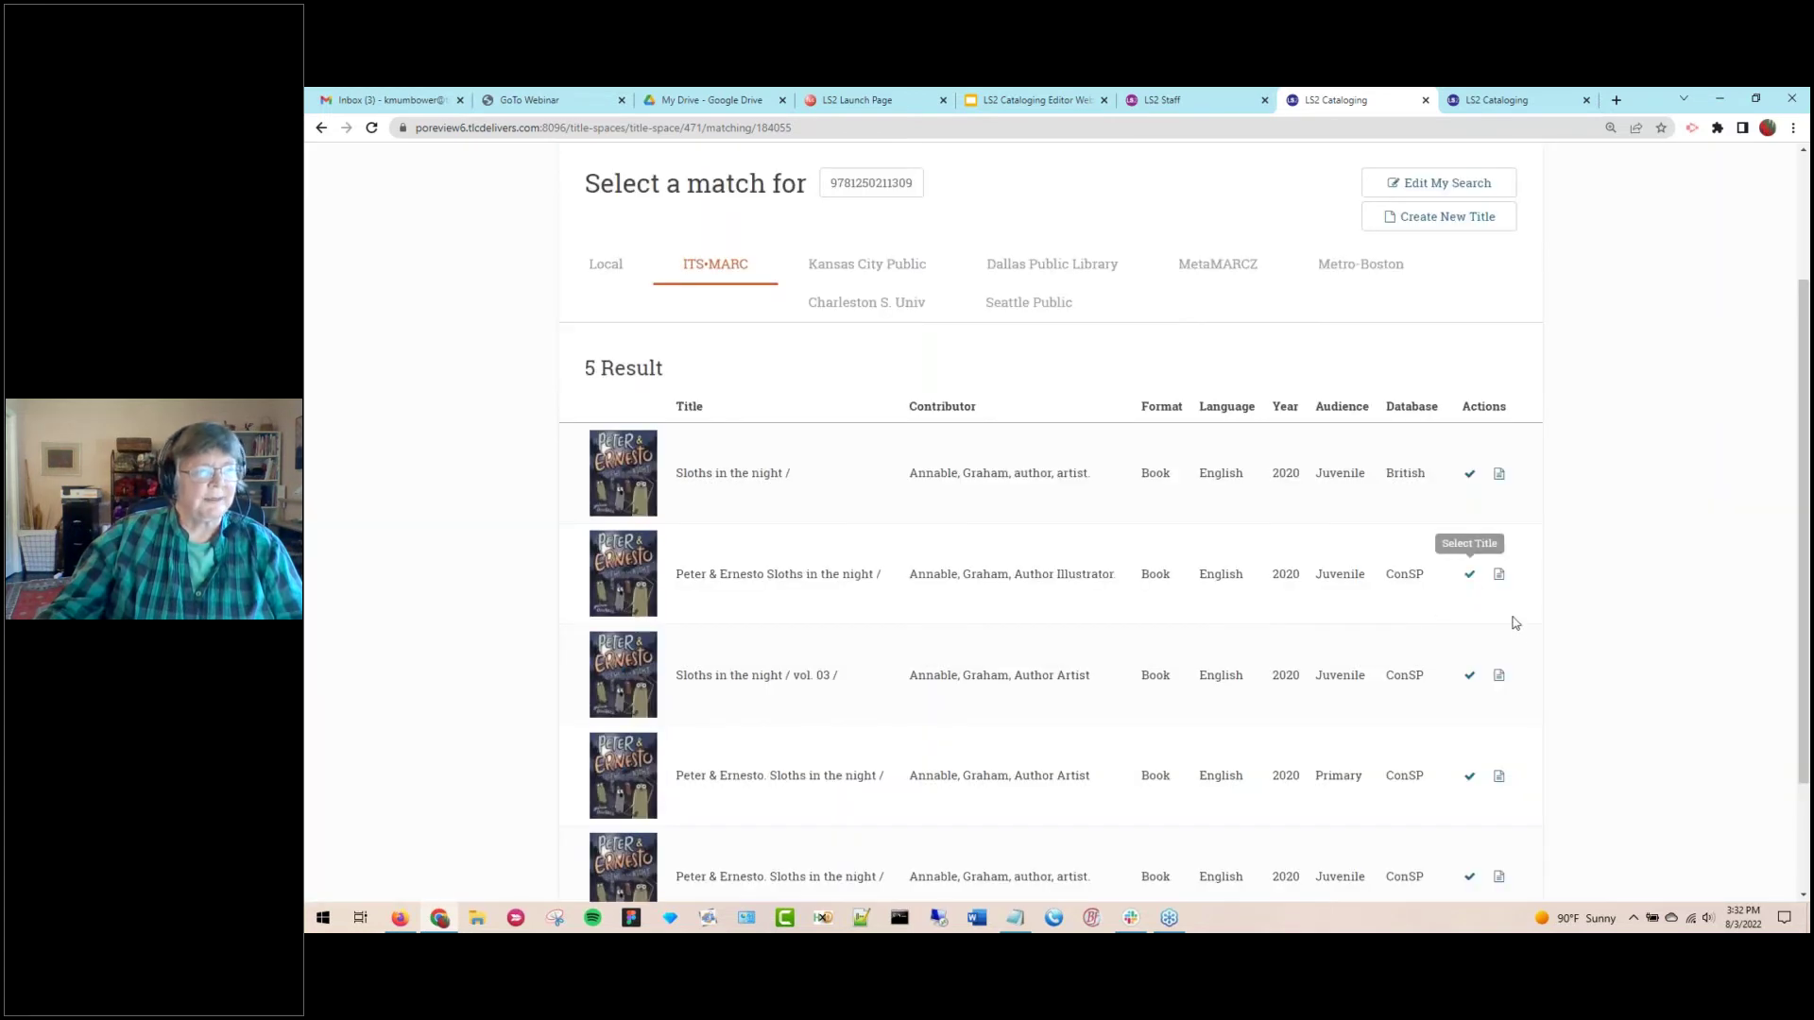
left_click(1499, 681)
scroll(1299, 391, "down", 3)
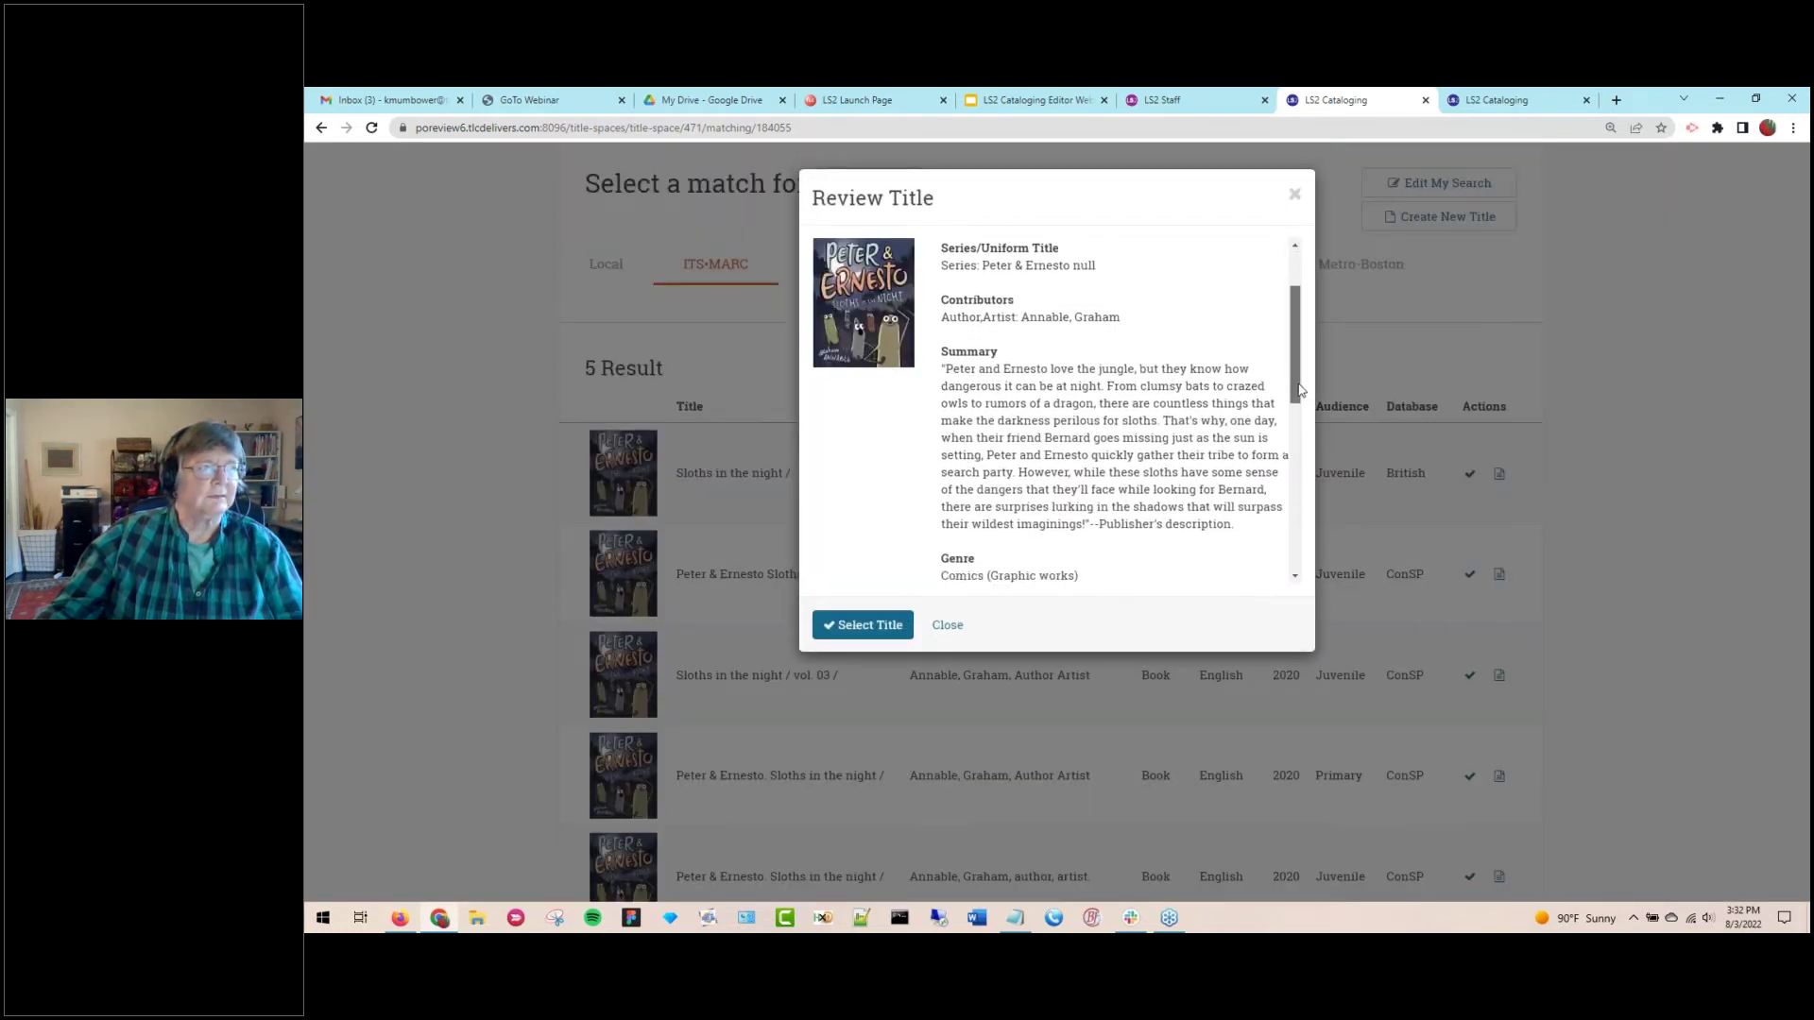
scroll(1299, 391, "down", 6)
scroll(1293, 314, "up", 8)
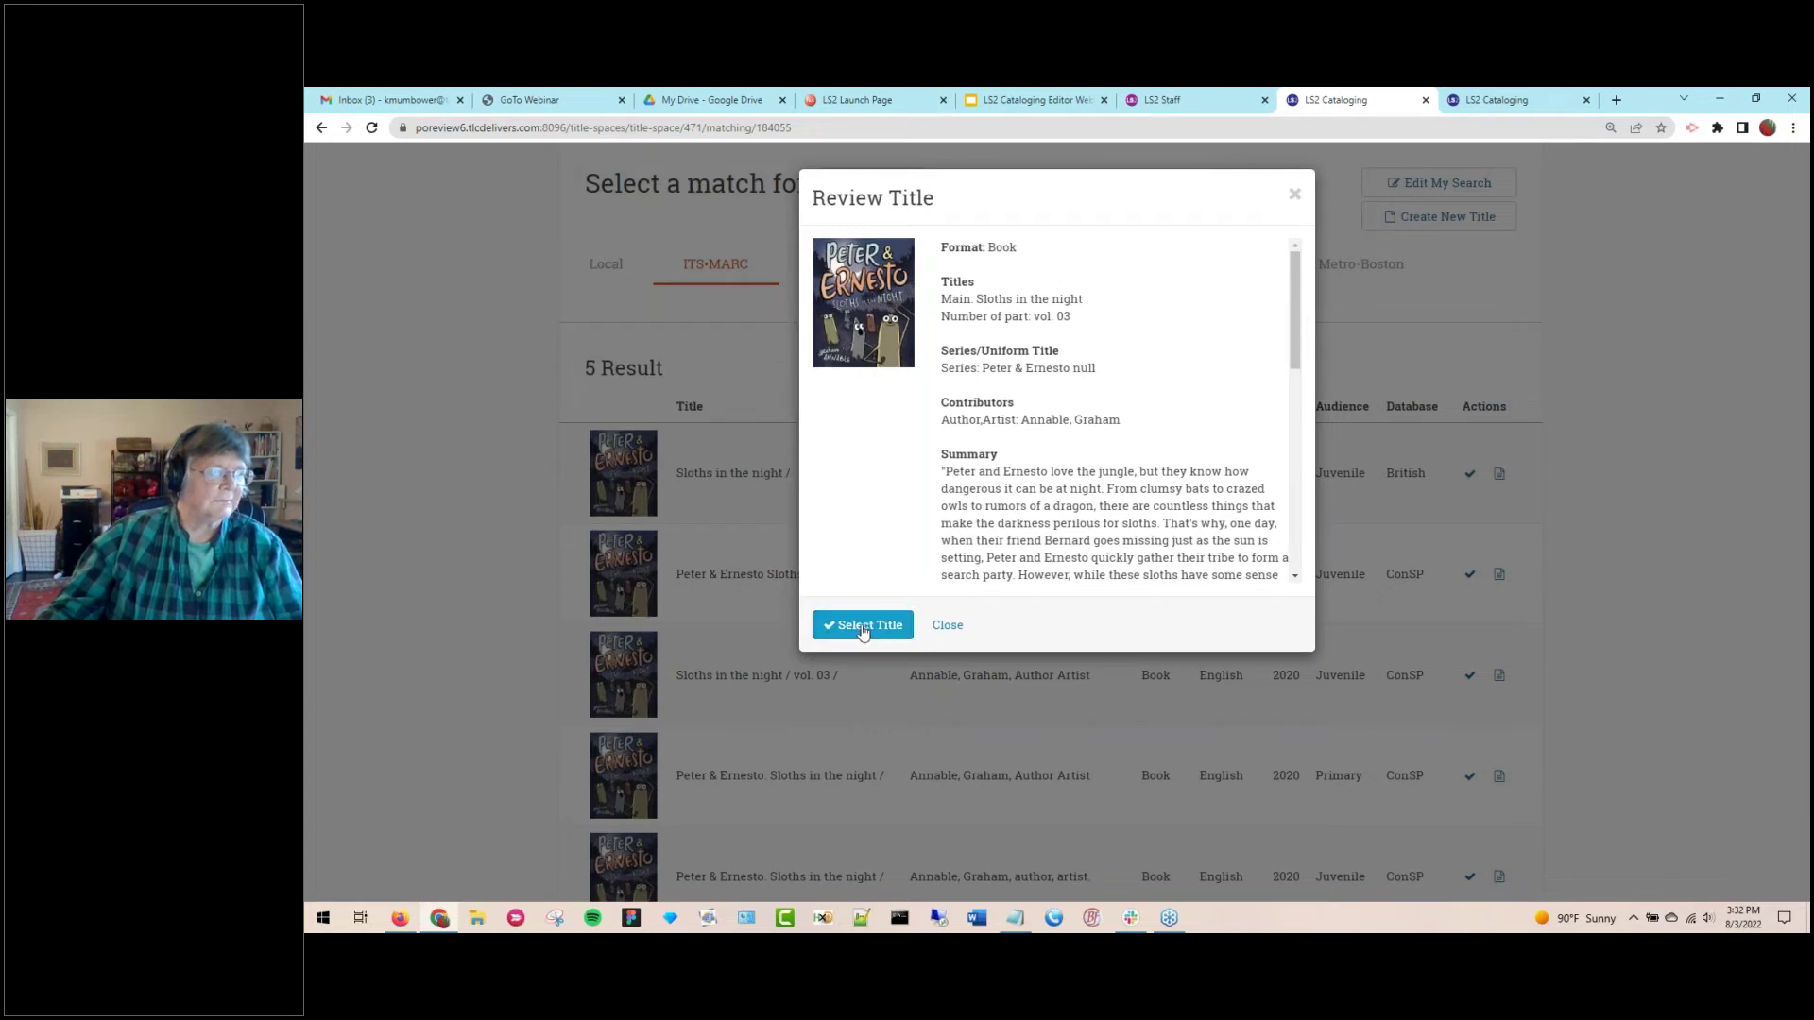
left_click(948, 625)
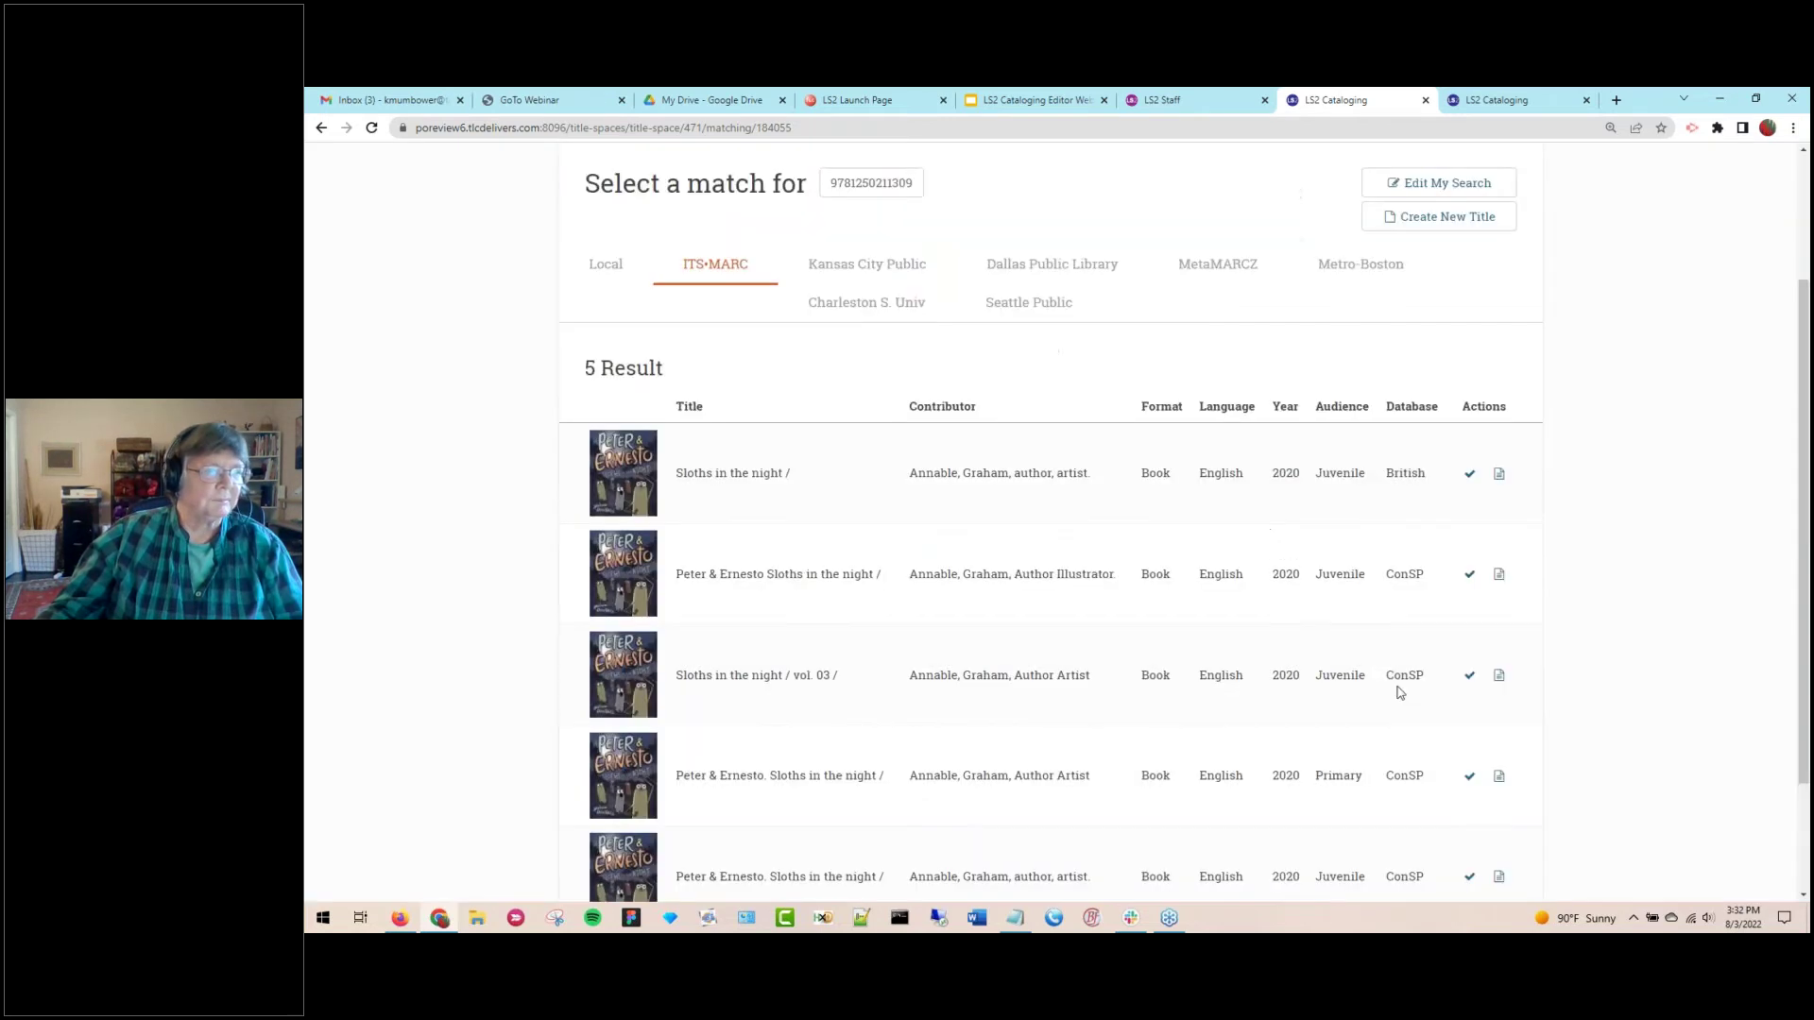
left_click(1470, 679)
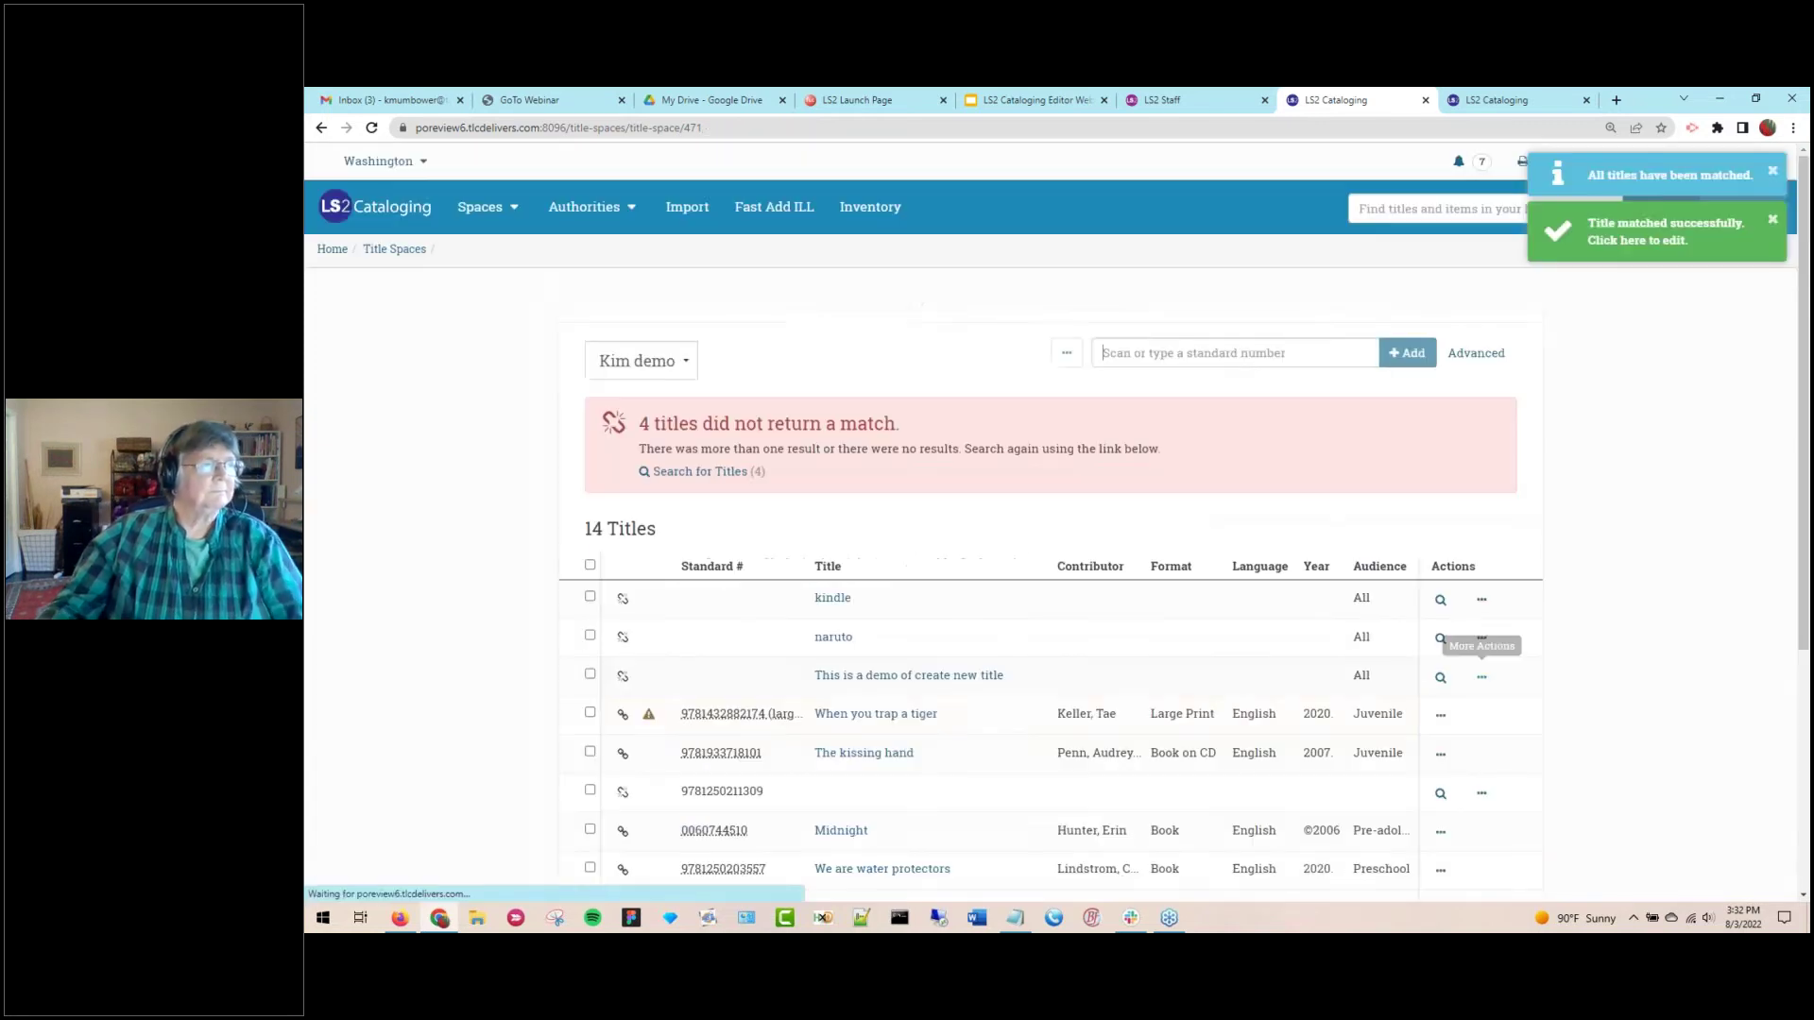
scroll(959, 685, "down", 3)
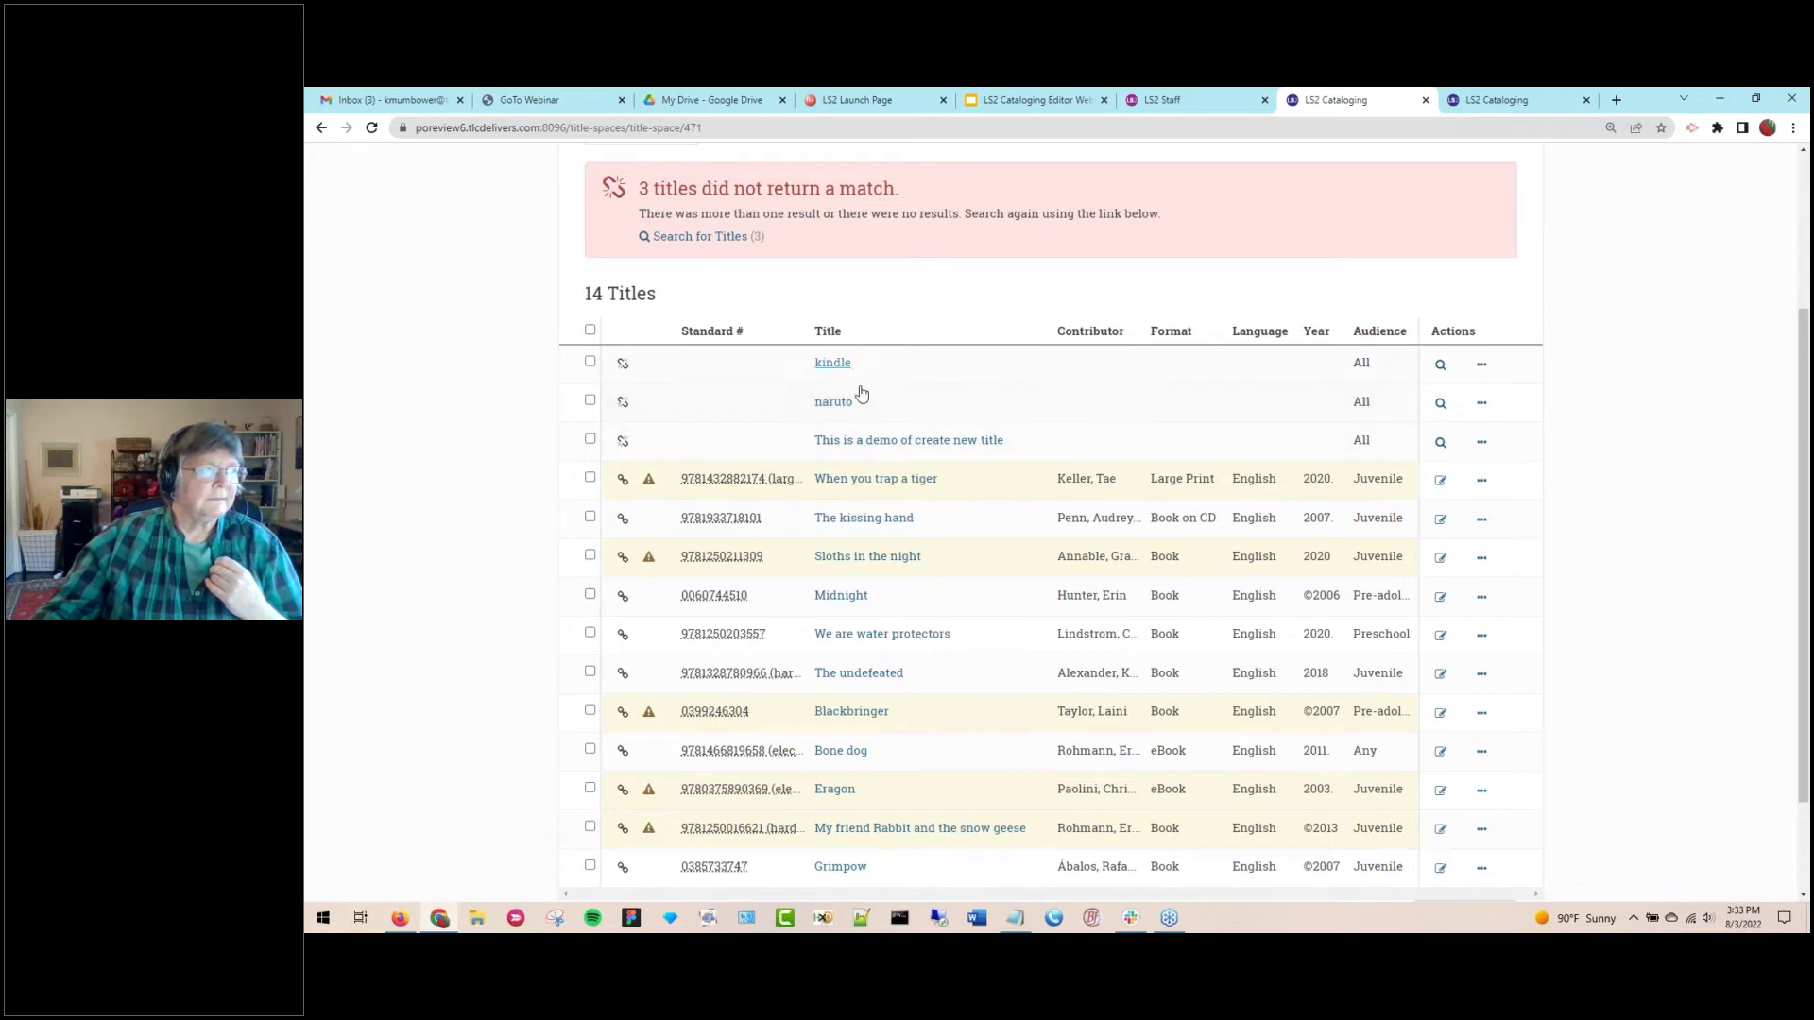
Step: Search for the naruto entry and match it to a new copy of Naruto Vol. 47
left_click(1441, 403)
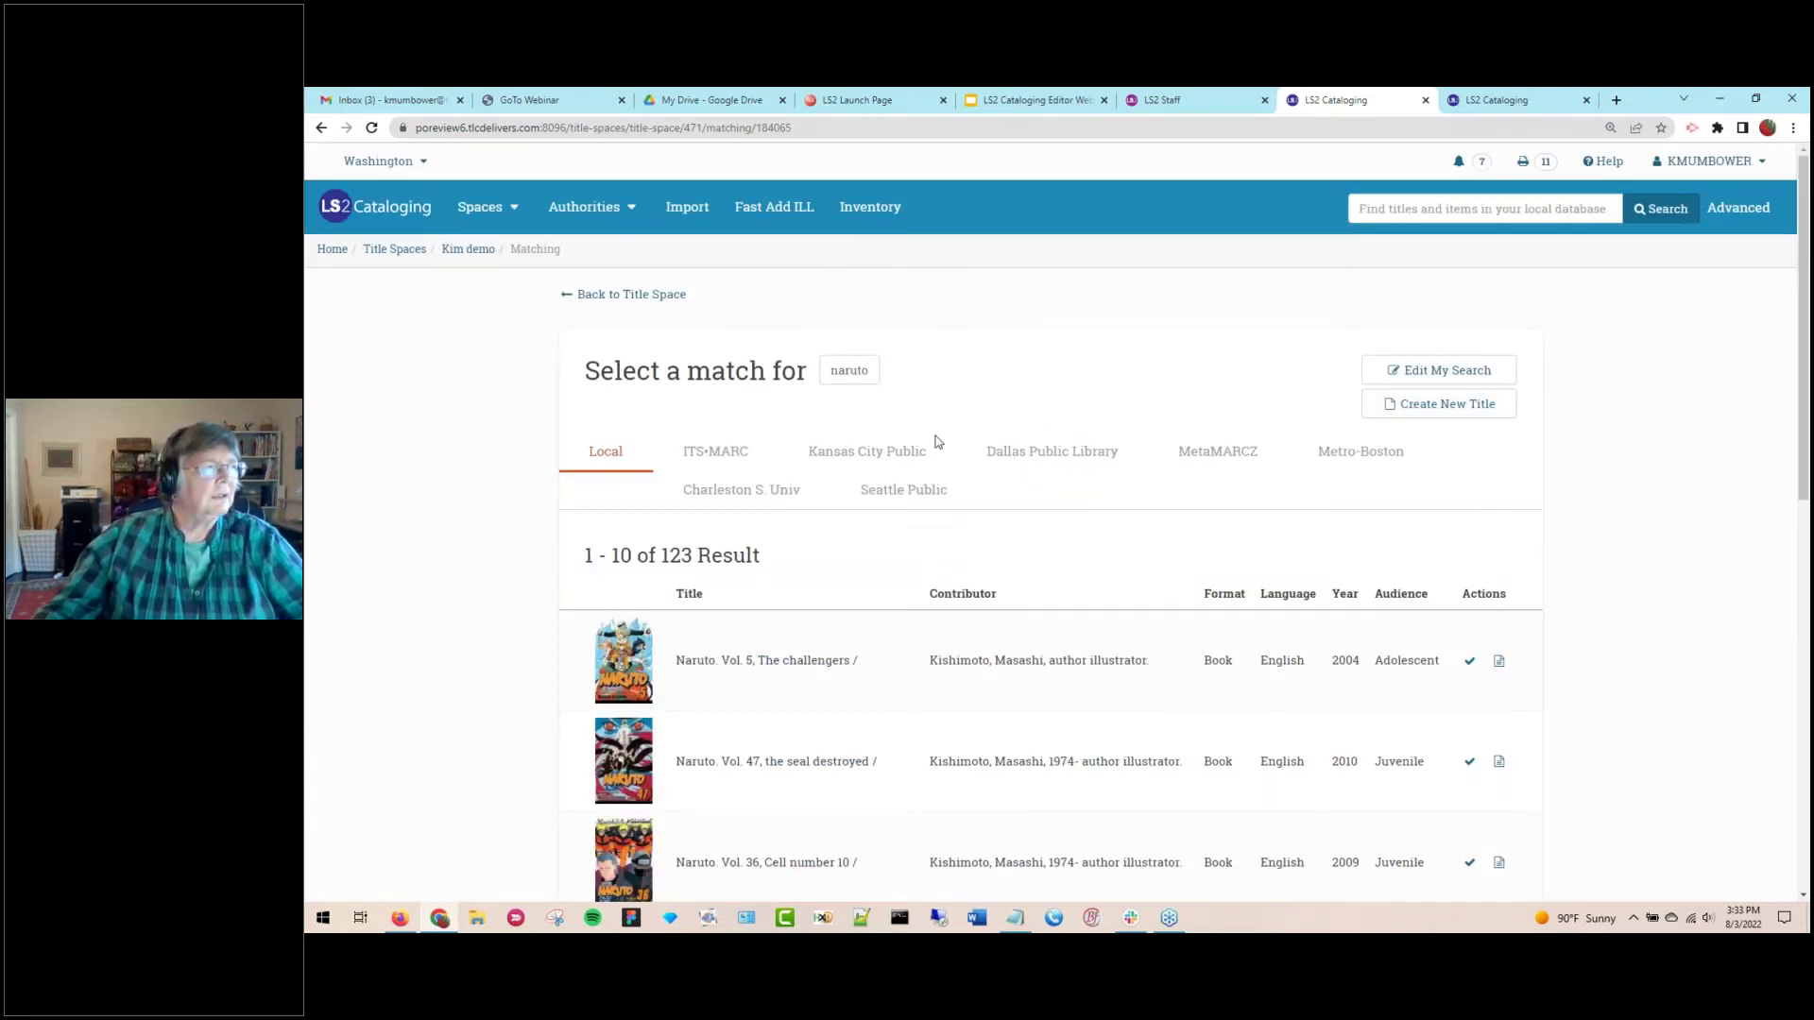
scroll(719, 612, "down", 2)
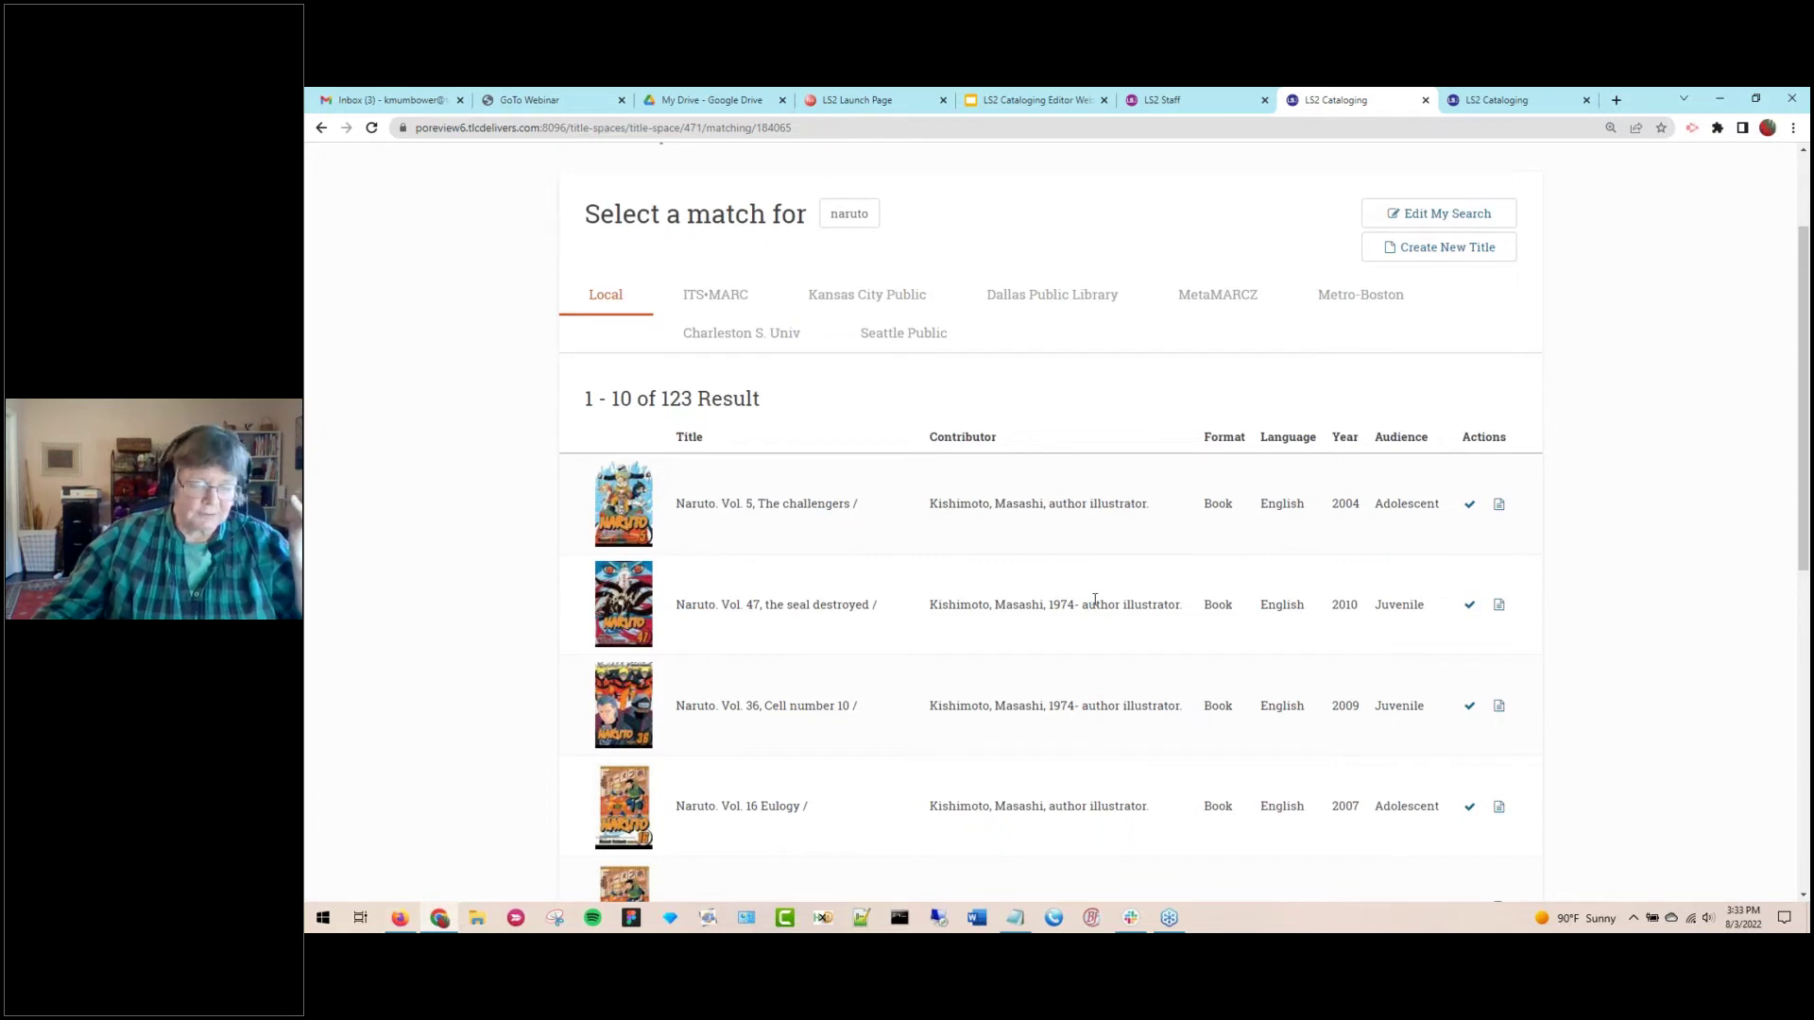
left_click(1498, 606)
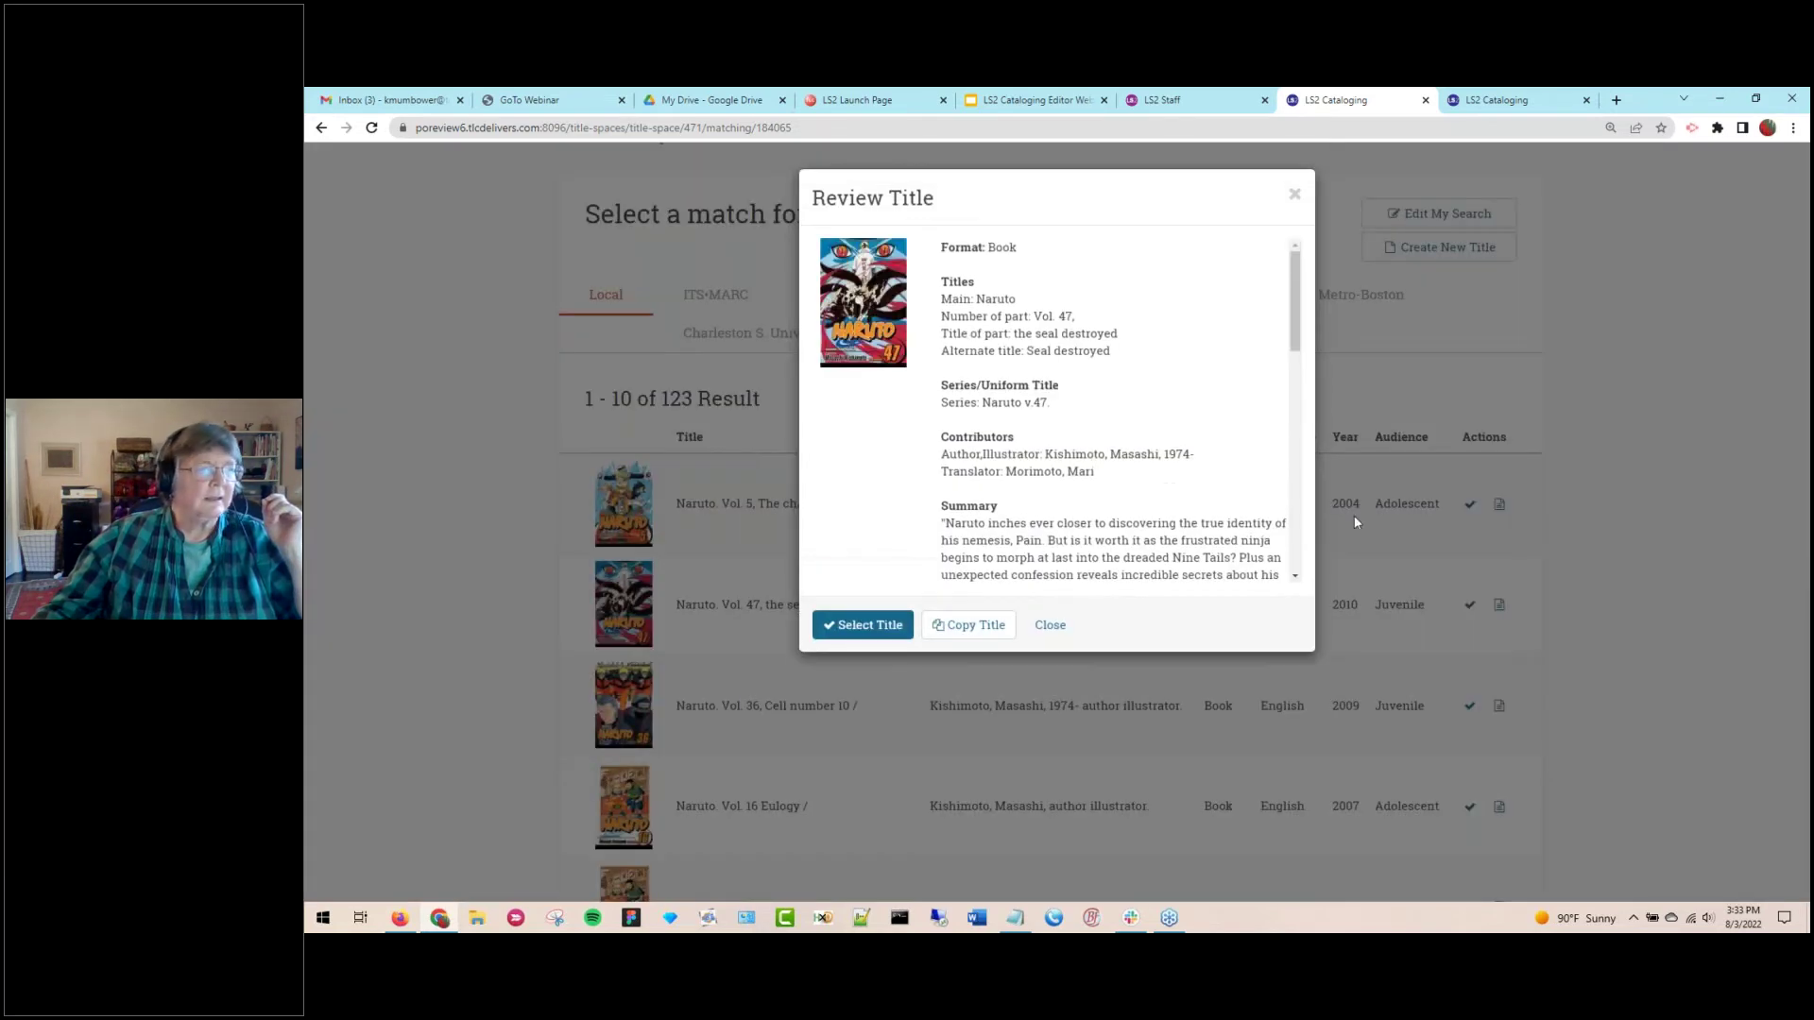
left_click(970, 627)
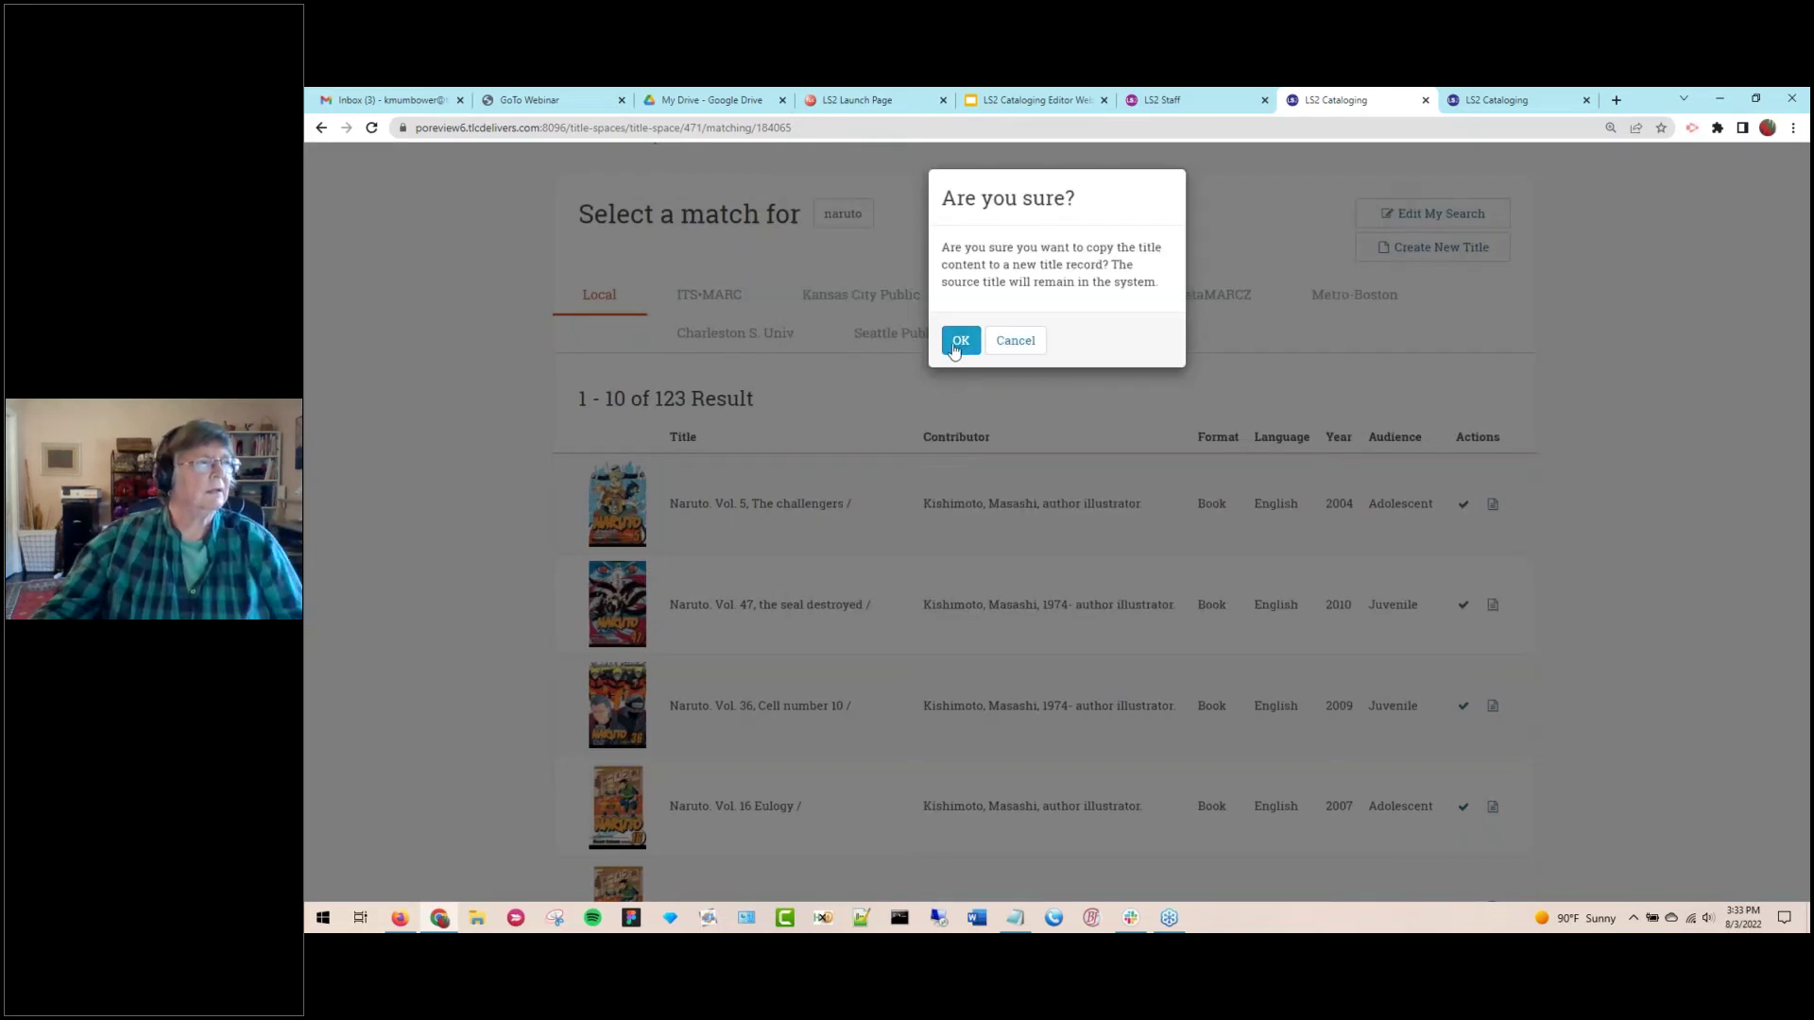
left_click(960, 342)
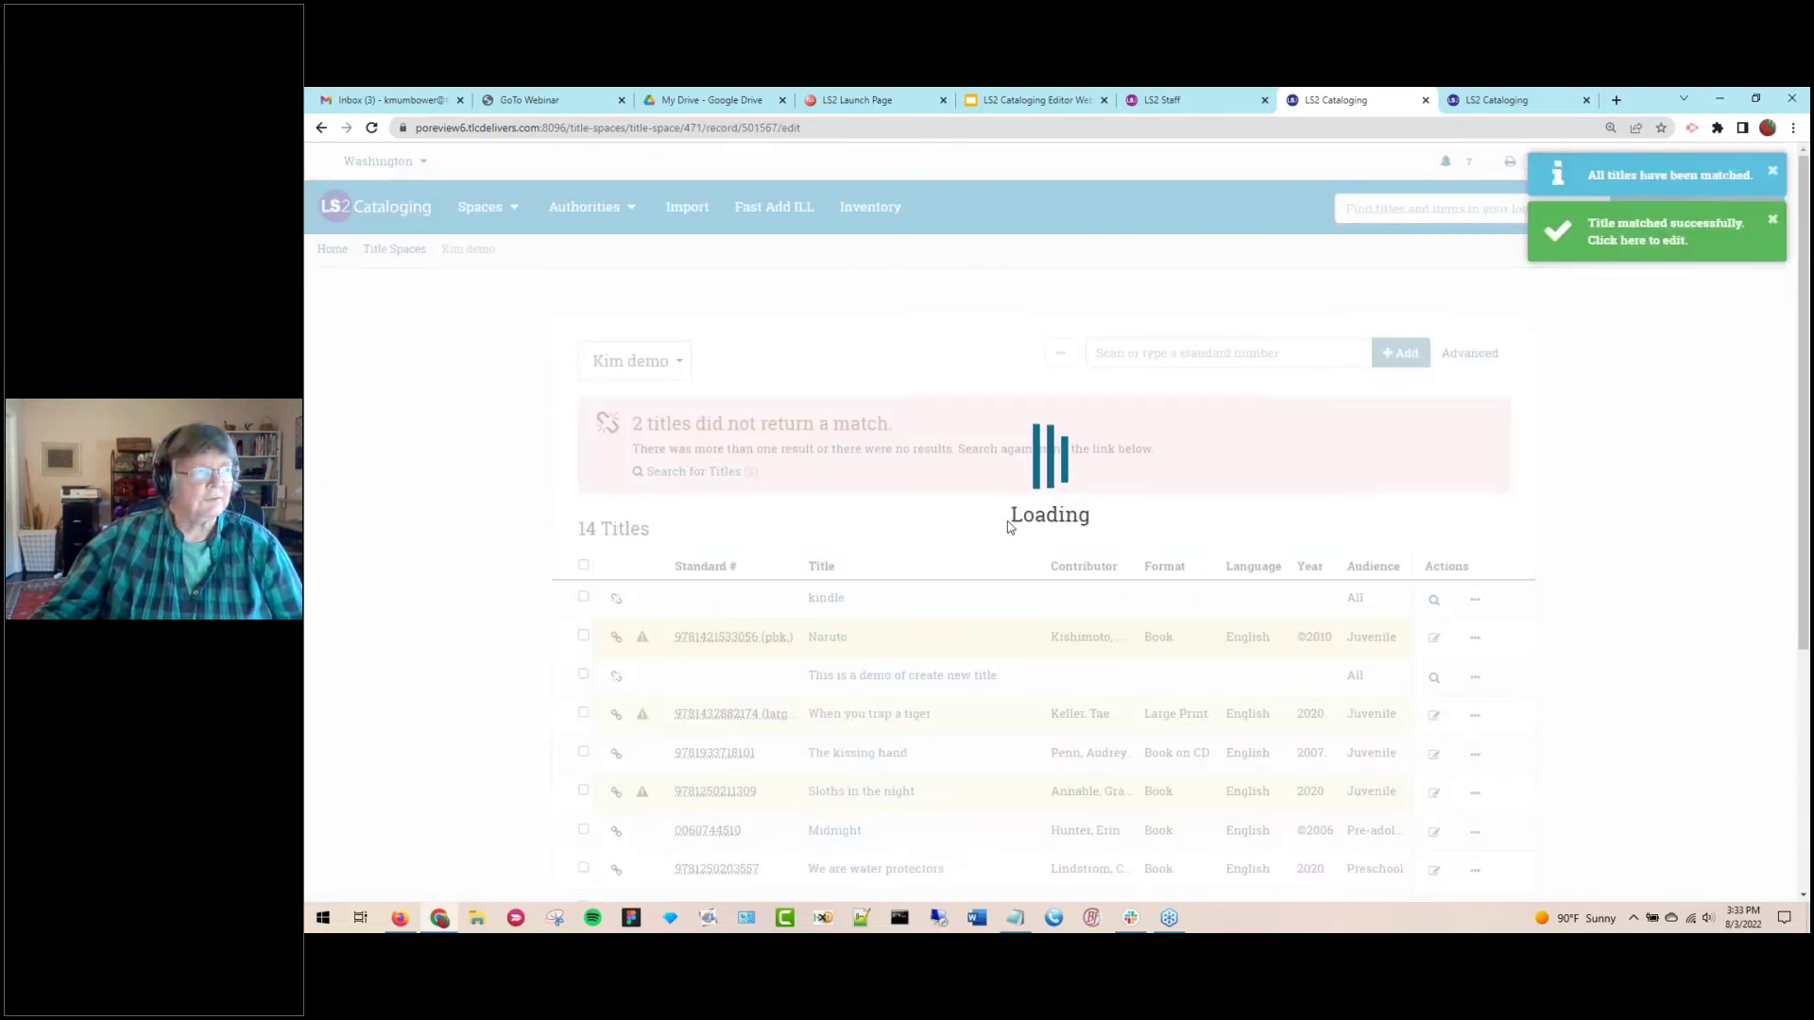
Step: Change the Naruto copy's Number of part from Vol. 47 to Vol. 52
scroll(945, 521, "down", 3)
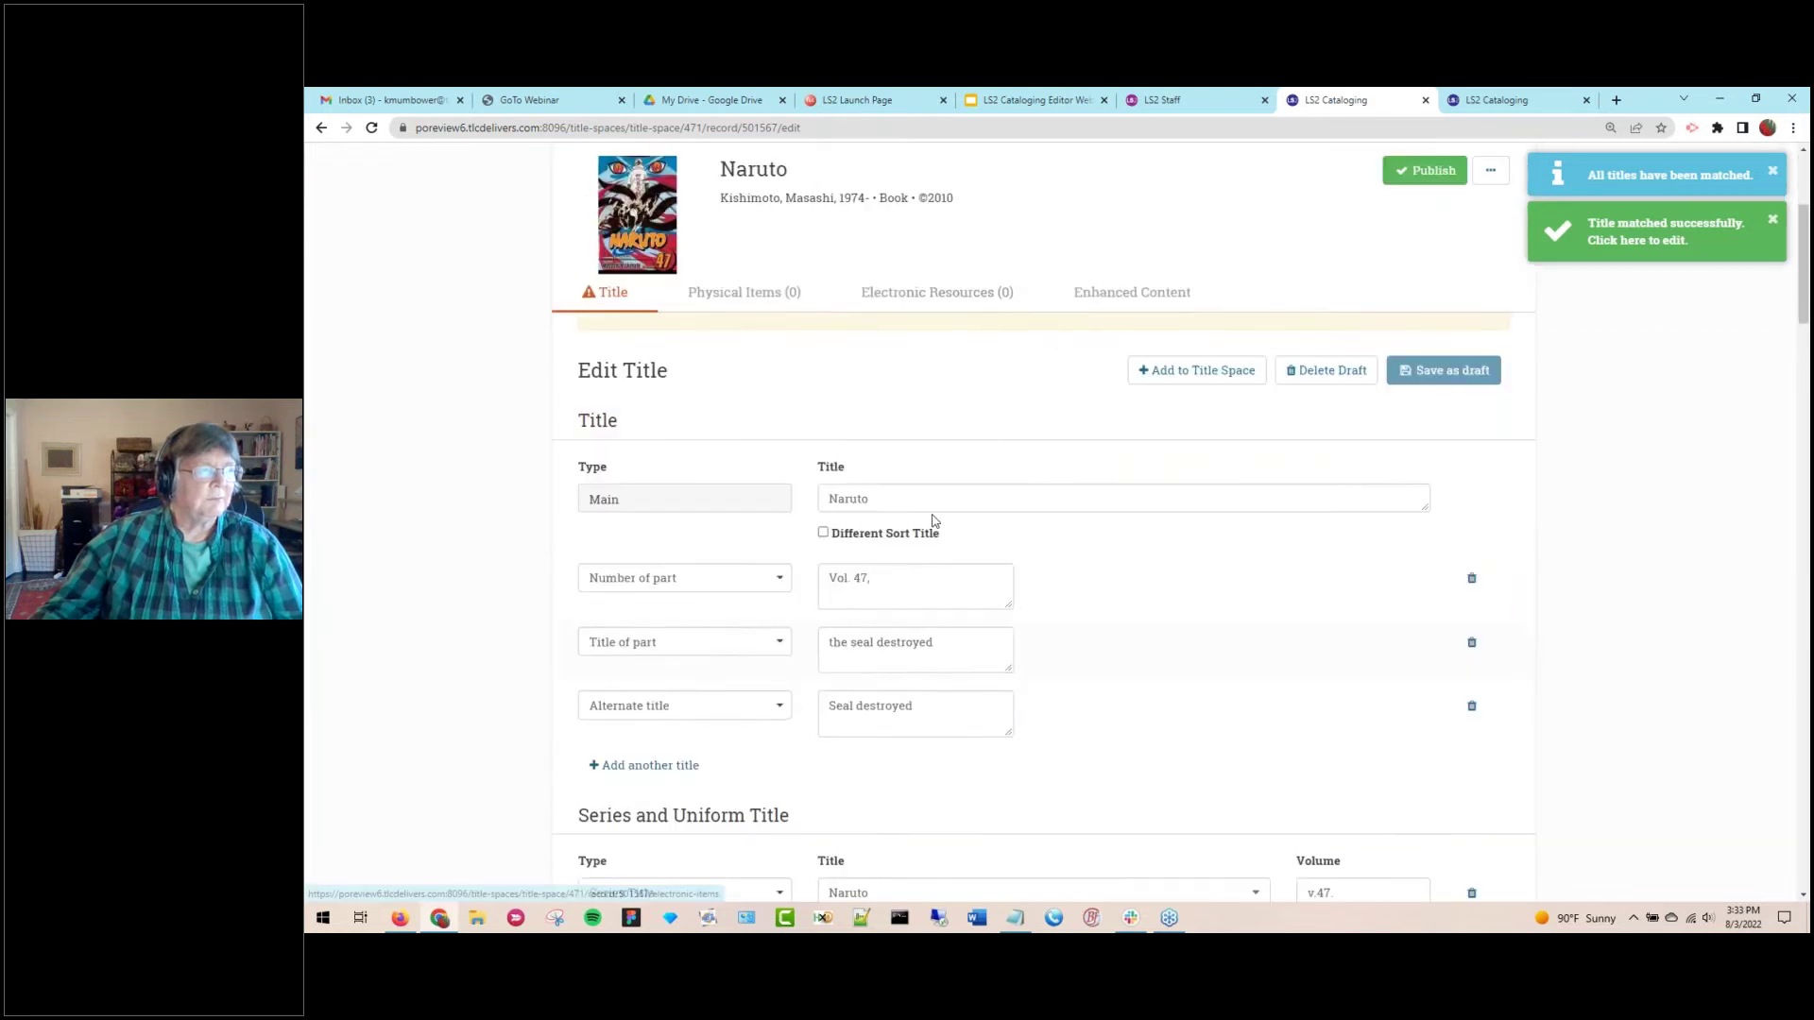
double_click(857, 580)
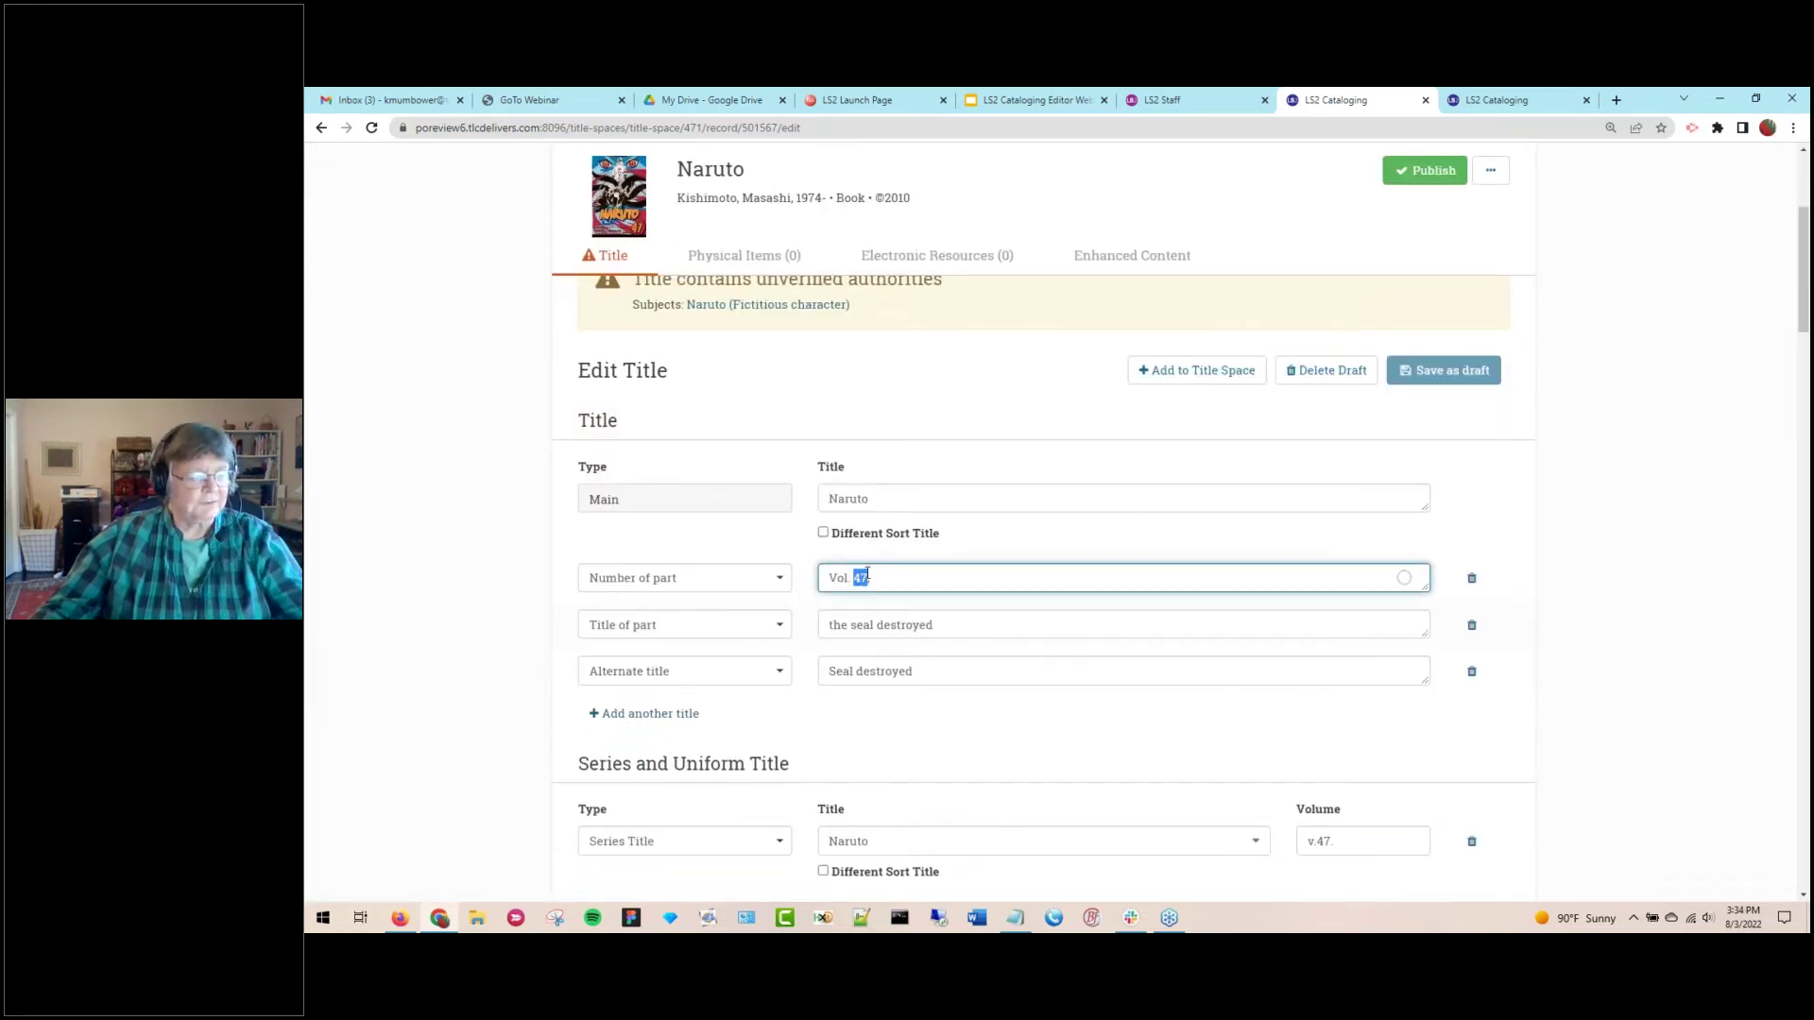
type("52,")
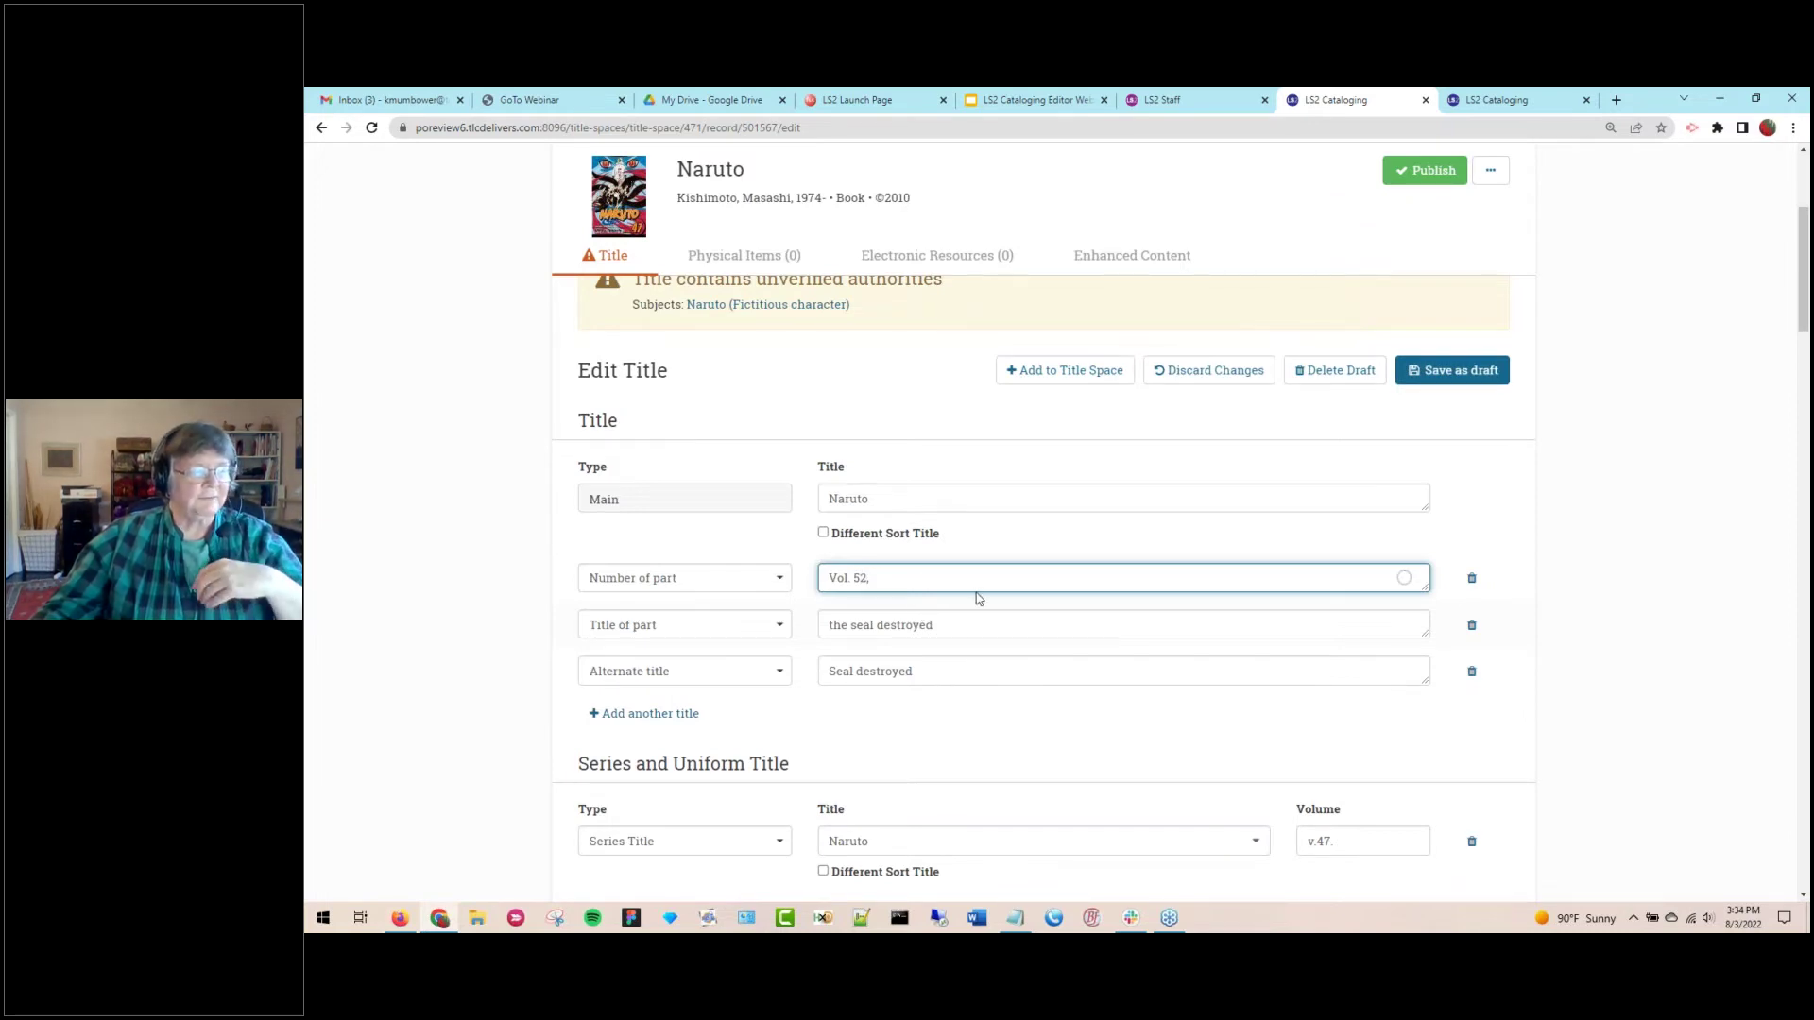
scroll(985, 581, "down", 3)
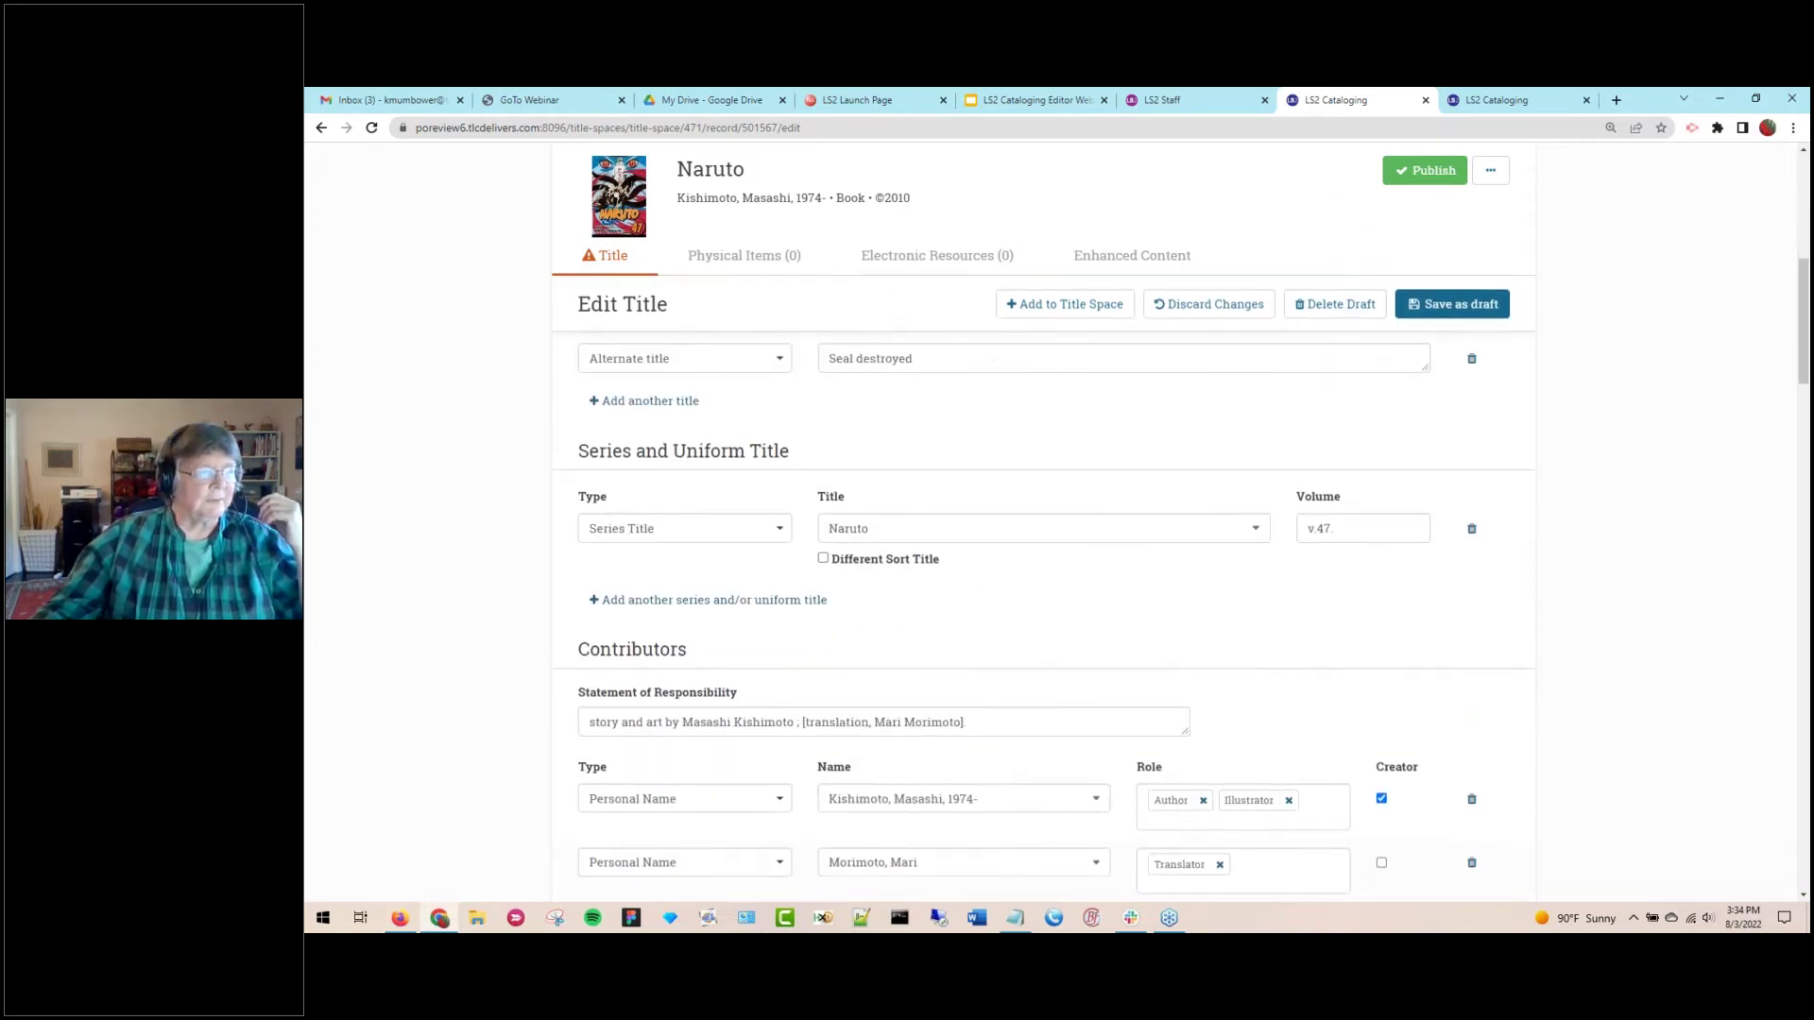
scroll(985, 586, "up", 2)
Step: Save the Naruto record as a draft and return to the Kim demo title list
left_click(1452, 303)
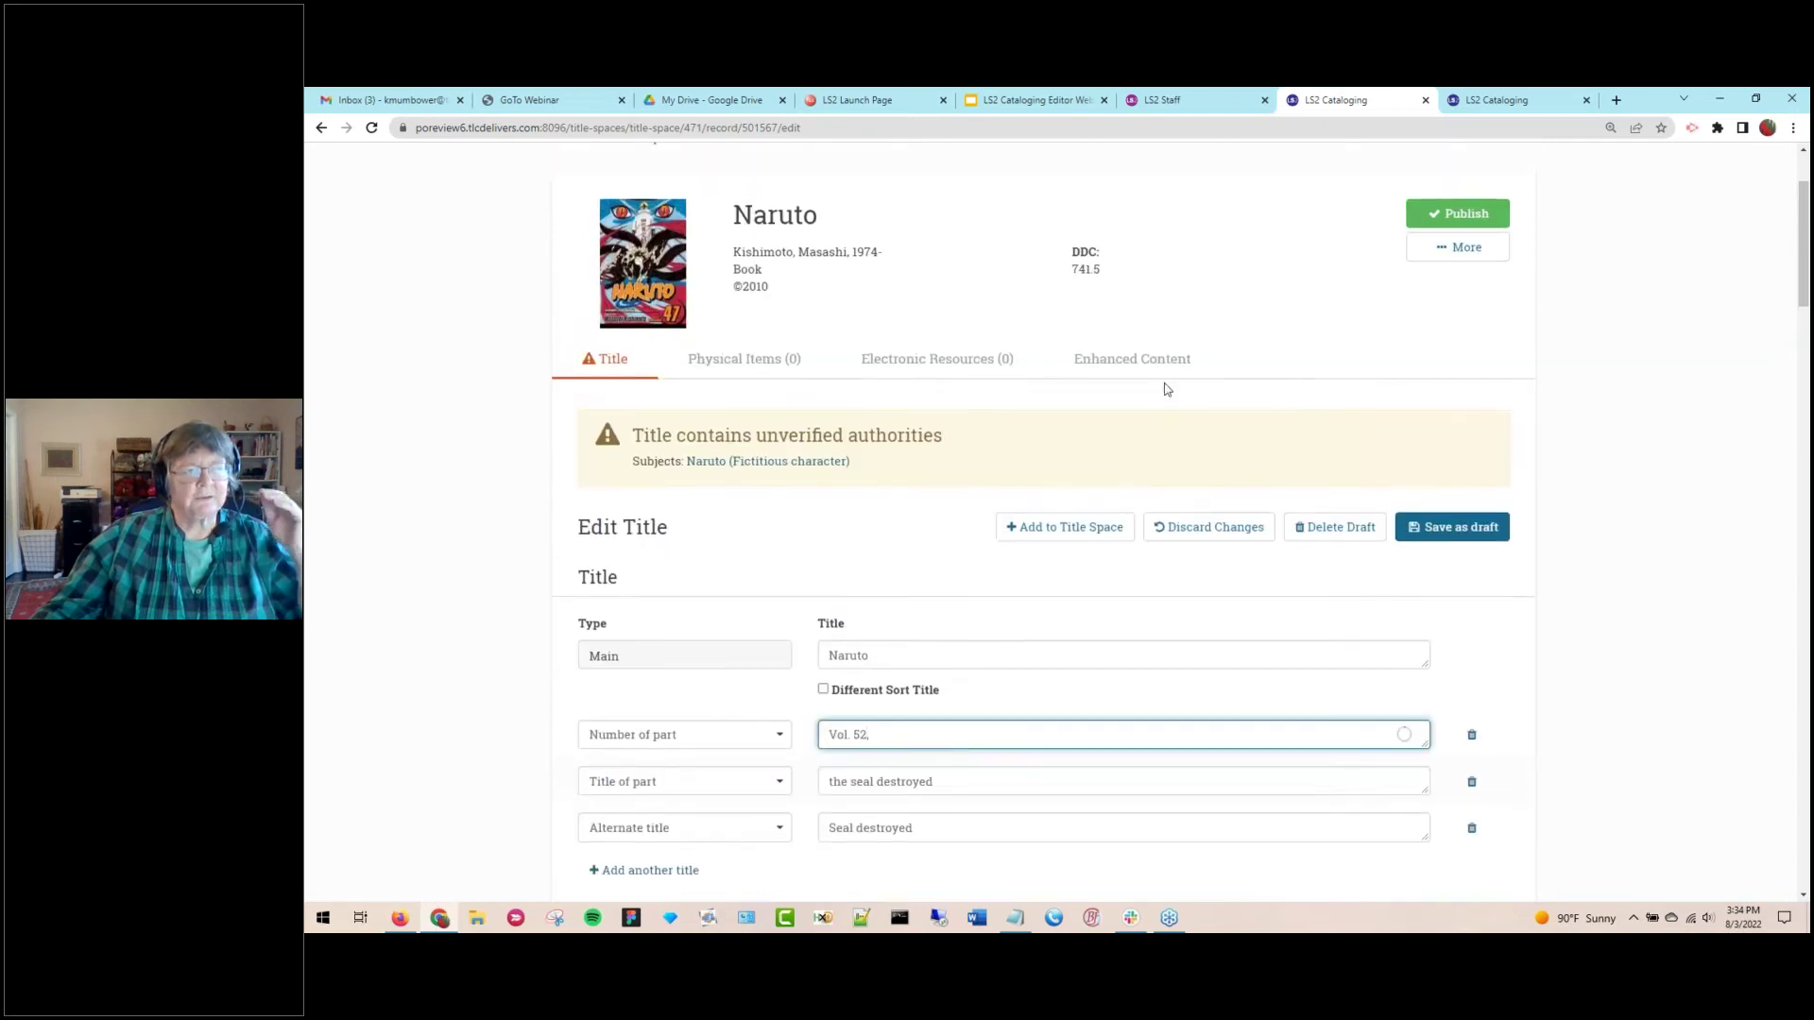
left_click(1446, 531)
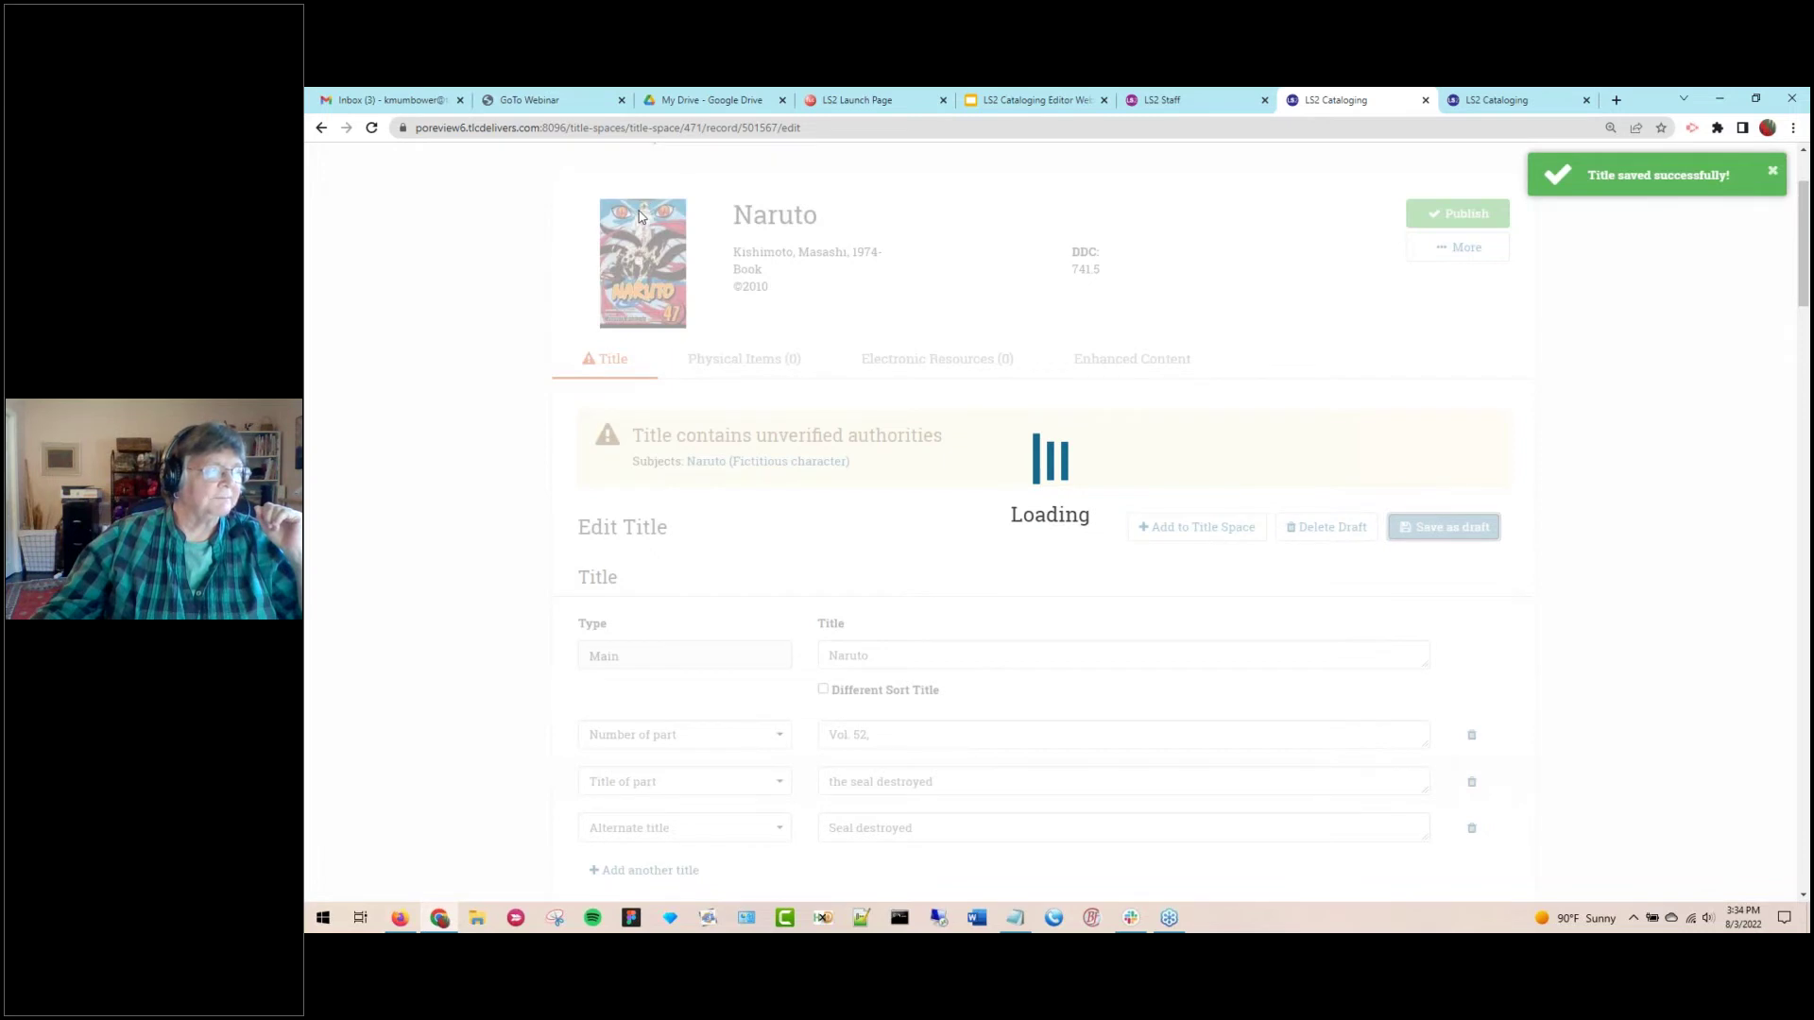
scroll(595, 283, "up", 2)
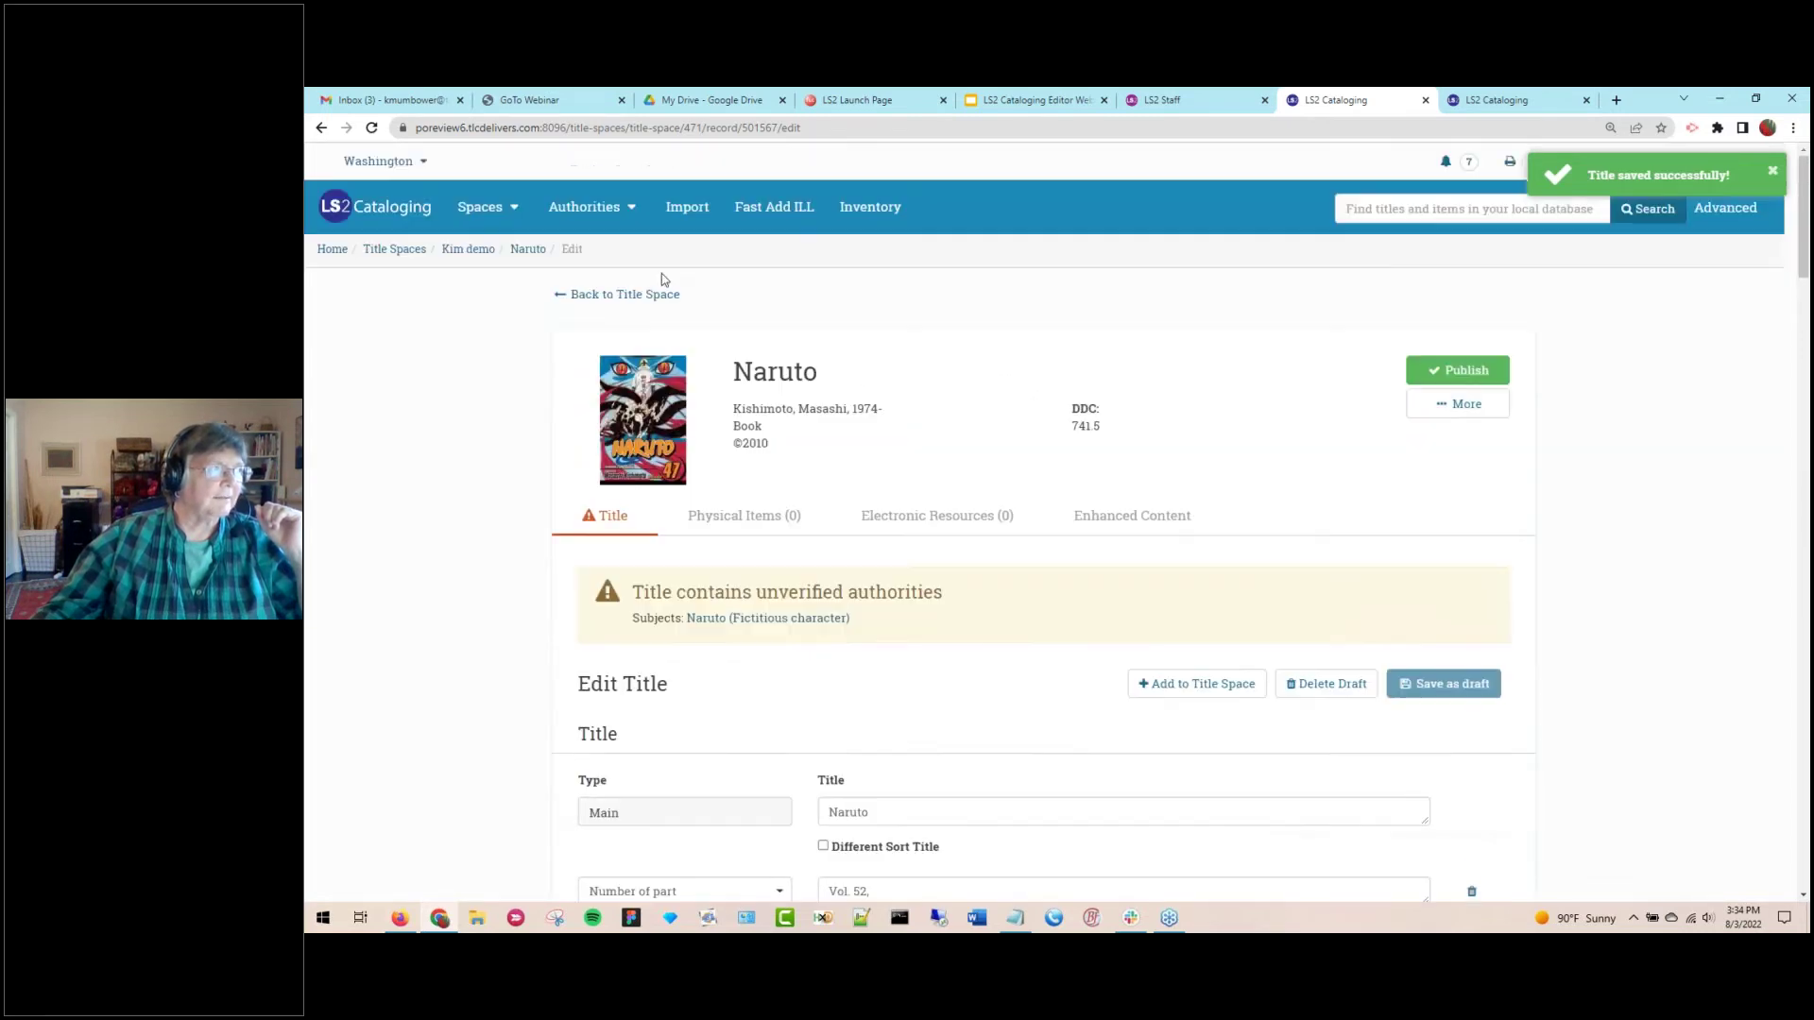
left_click(585, 296)
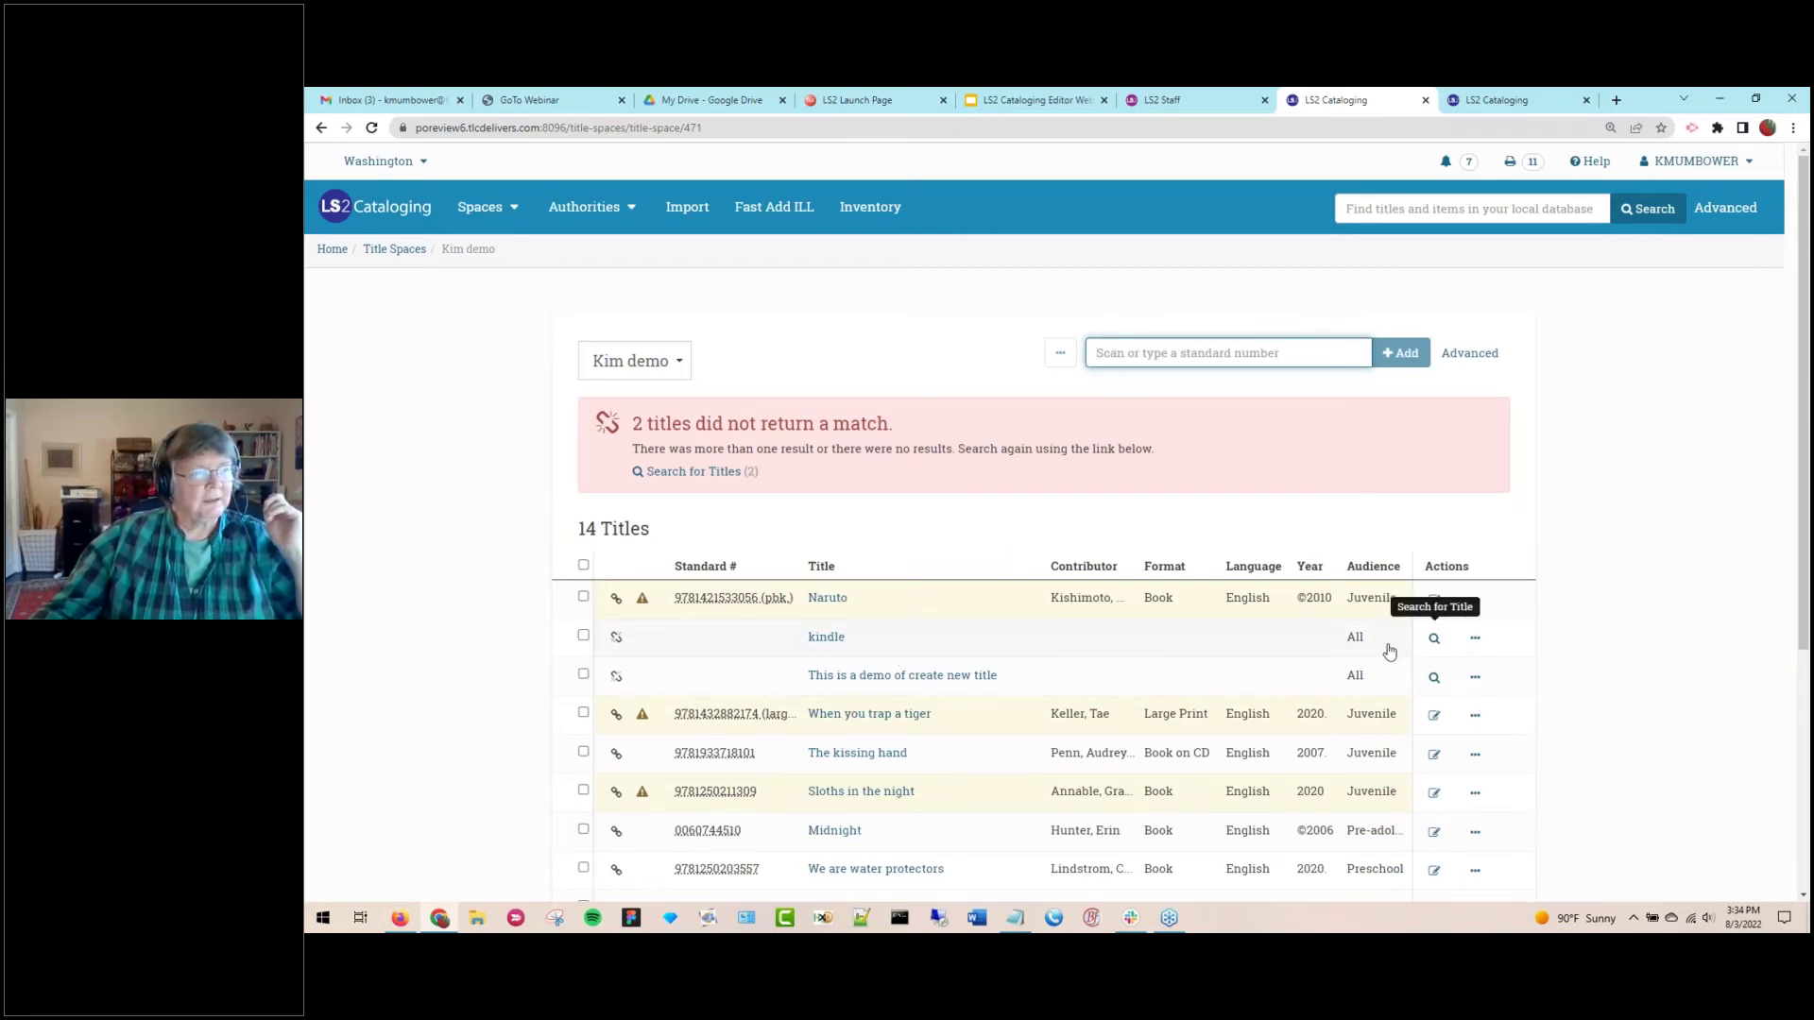
Step: Find and review the matching Kindle record, then copy it into a new title
left_click(1434, 638)
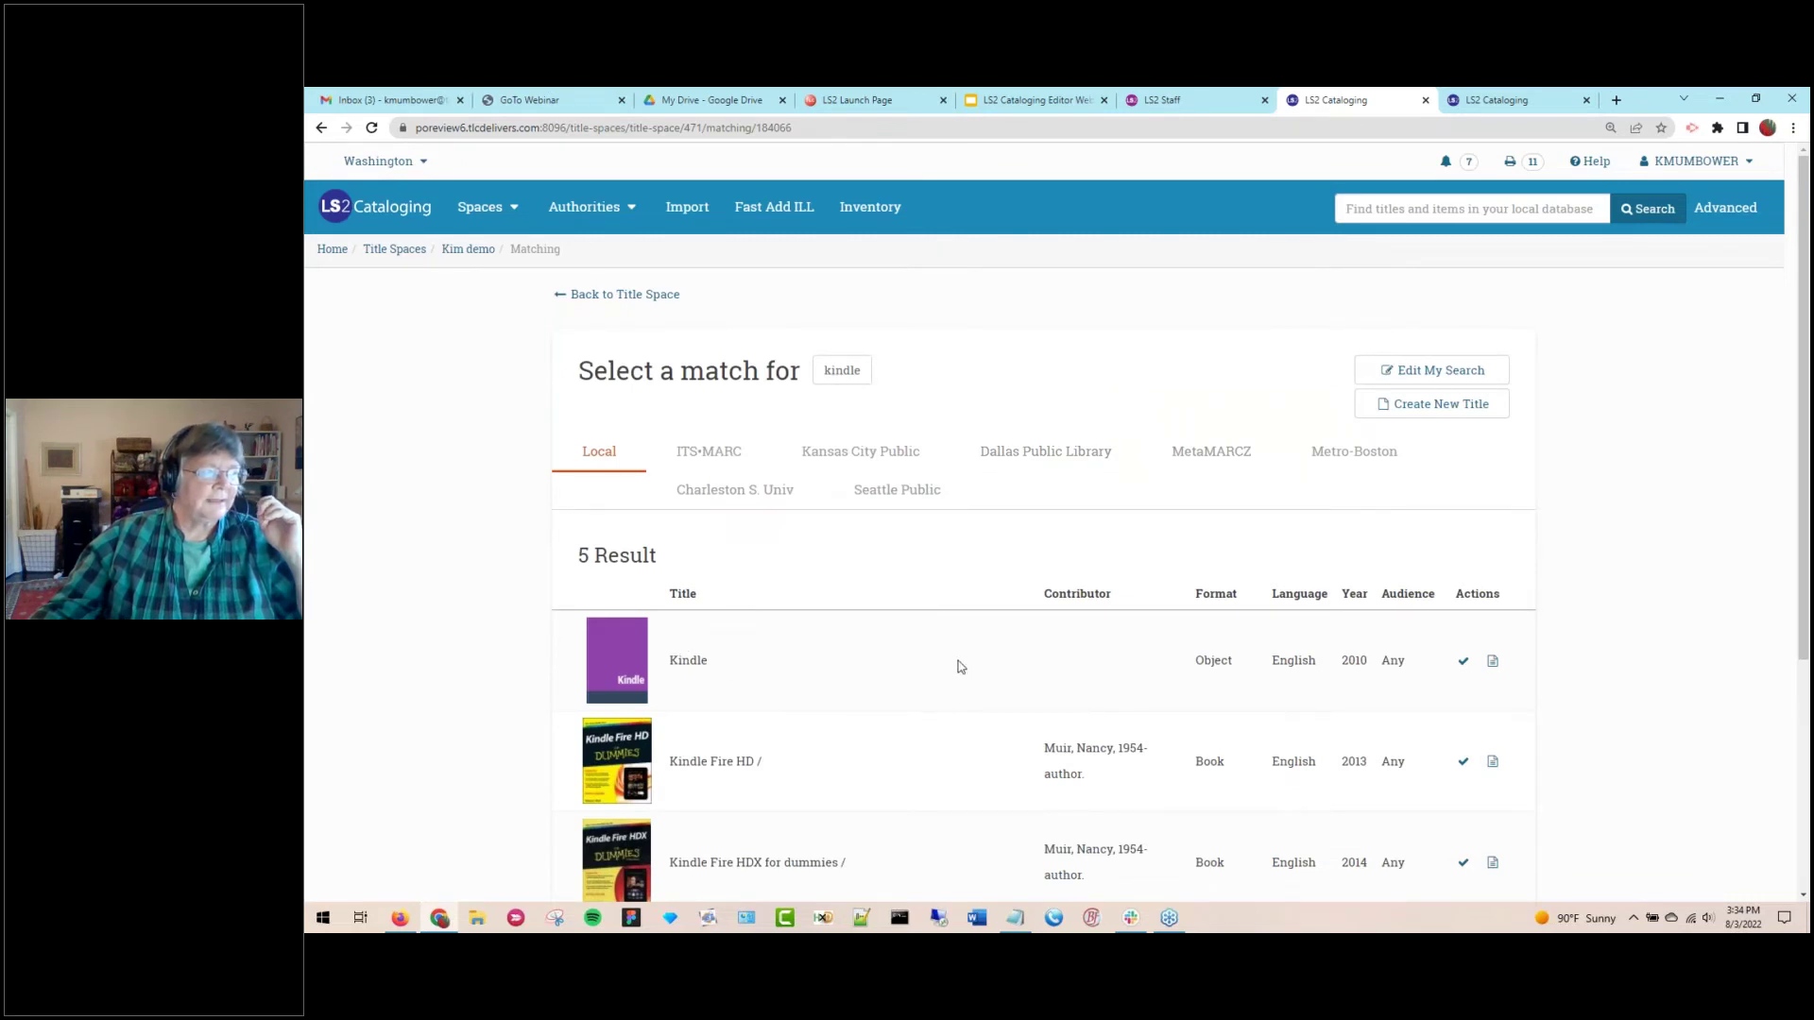
left_click(1493, 663)
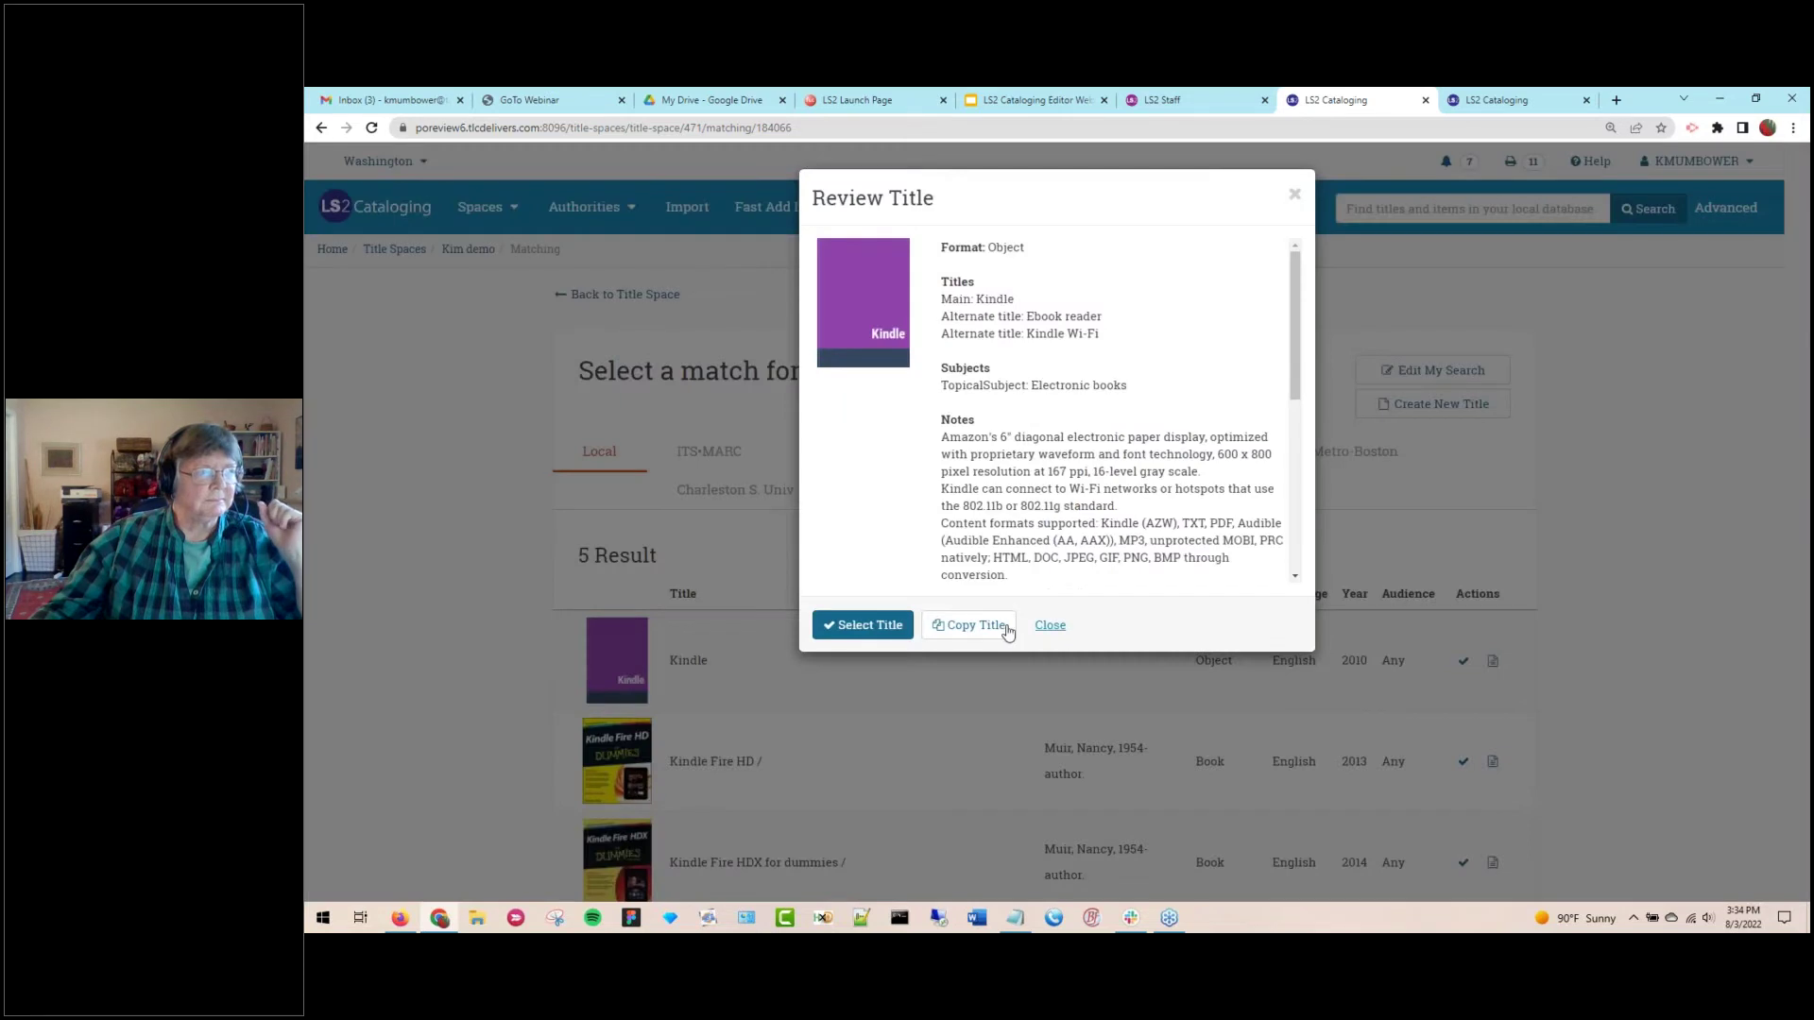
left_click(984, 627)
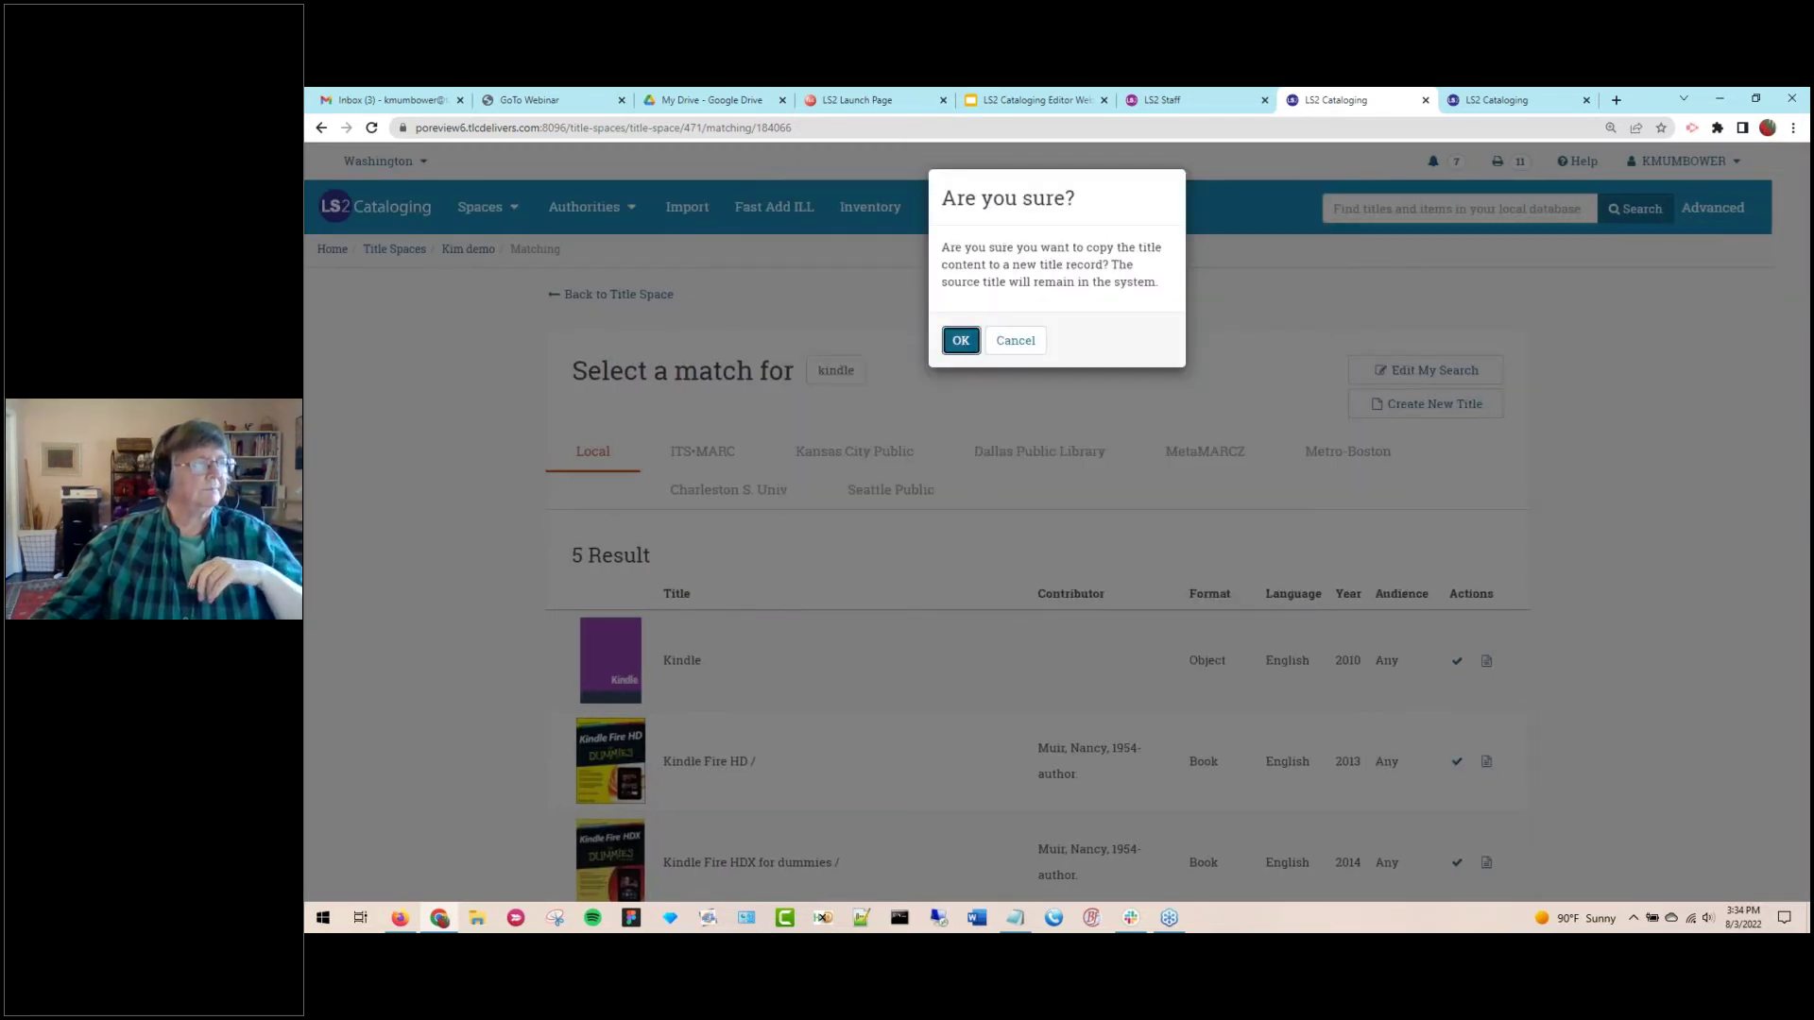
key("Return")
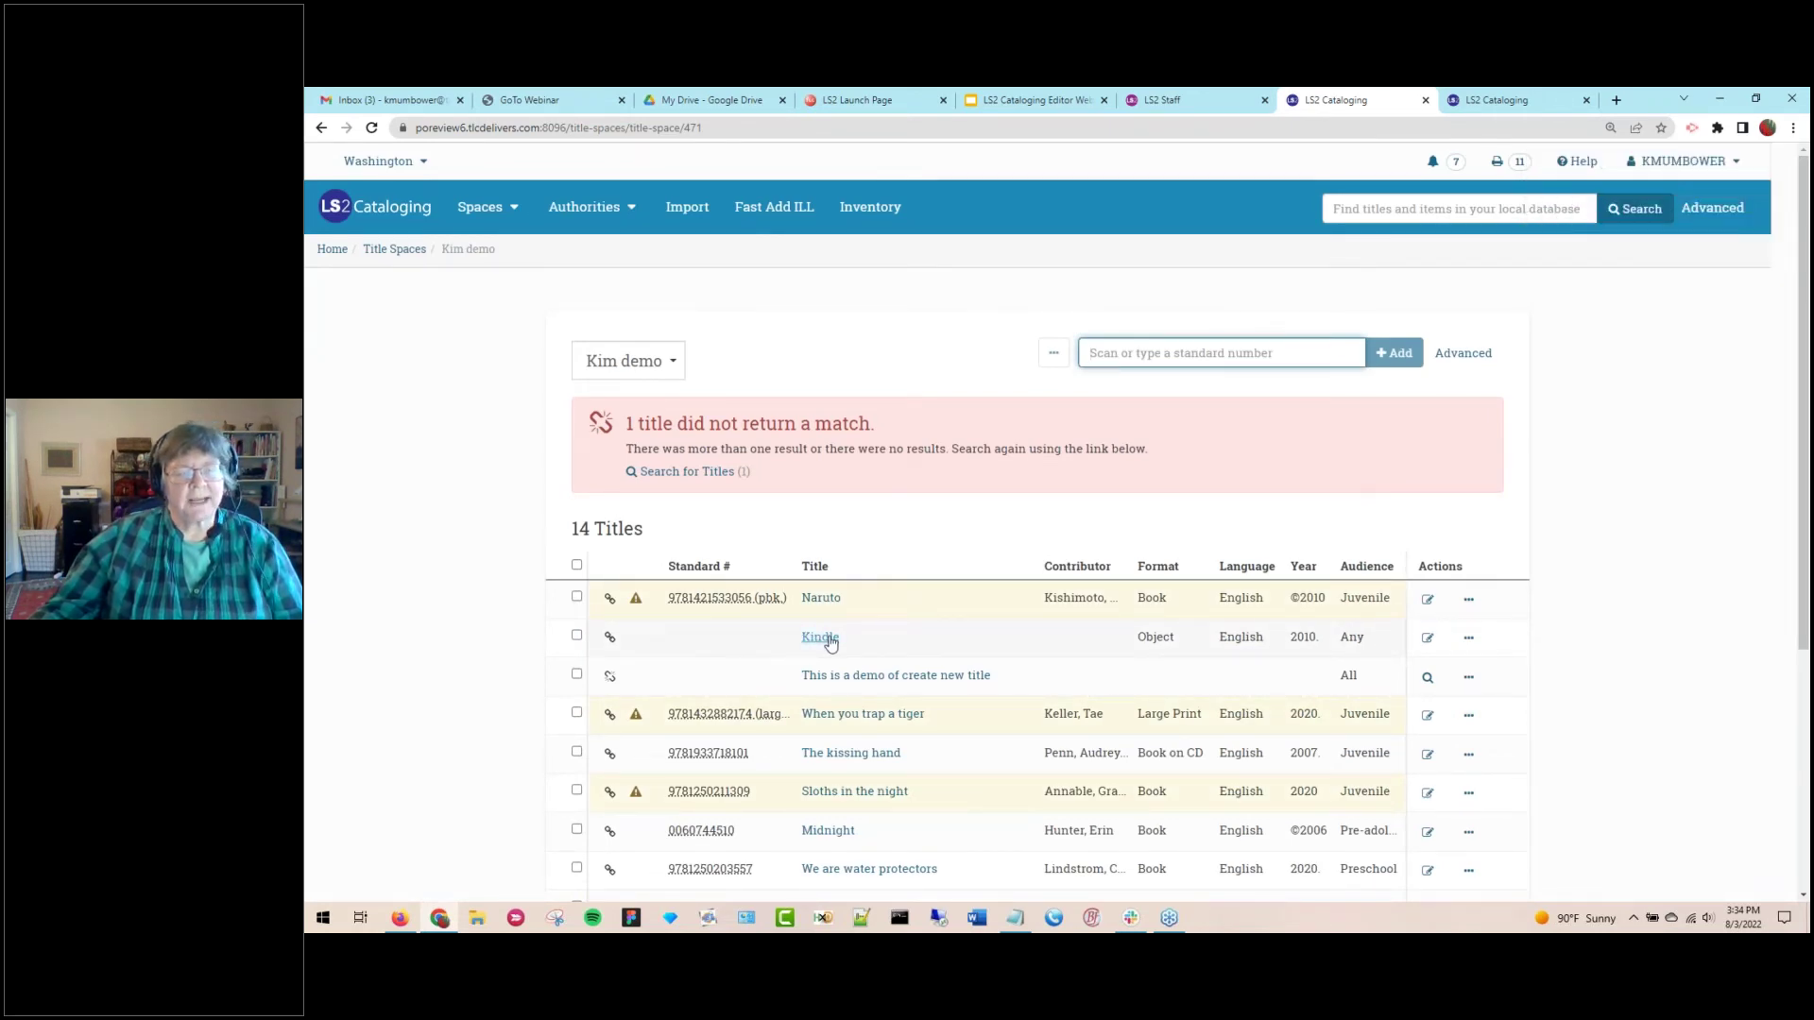
Step: Retitle the copy 'Kindle [Template]', save it as a draft, and return to the title list
left_click(820, 637)
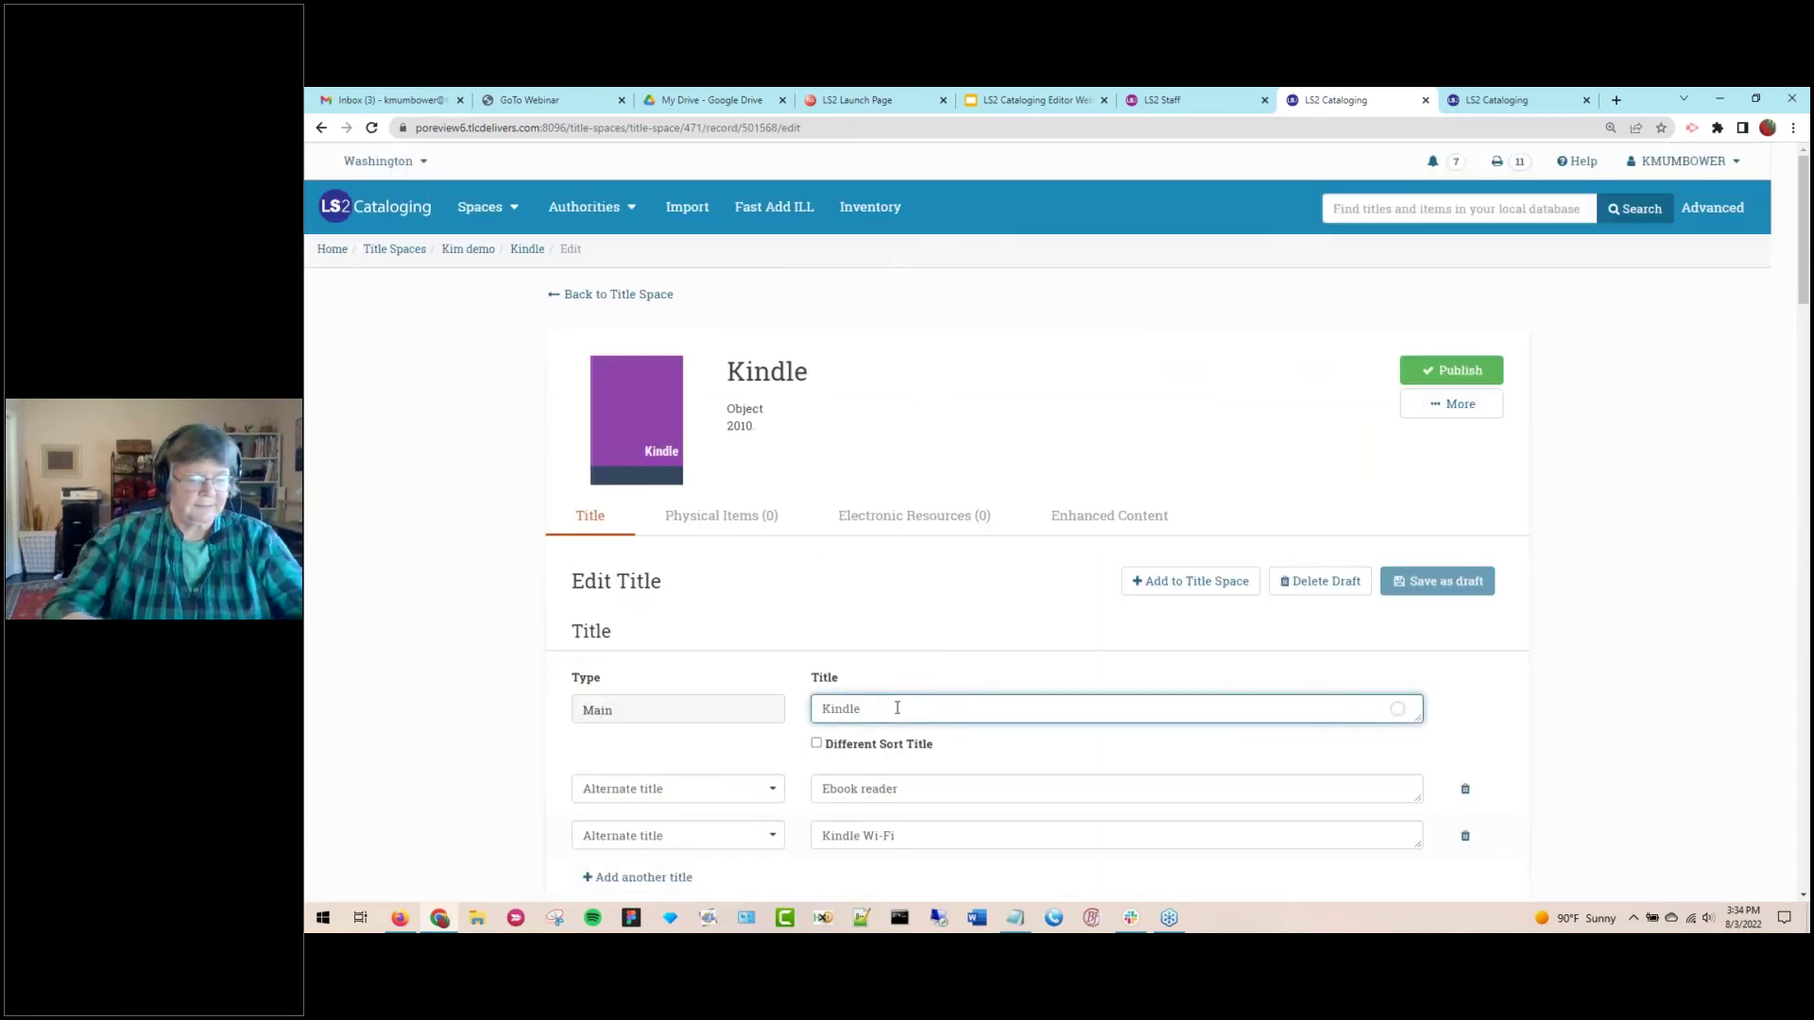
type("[Template]")
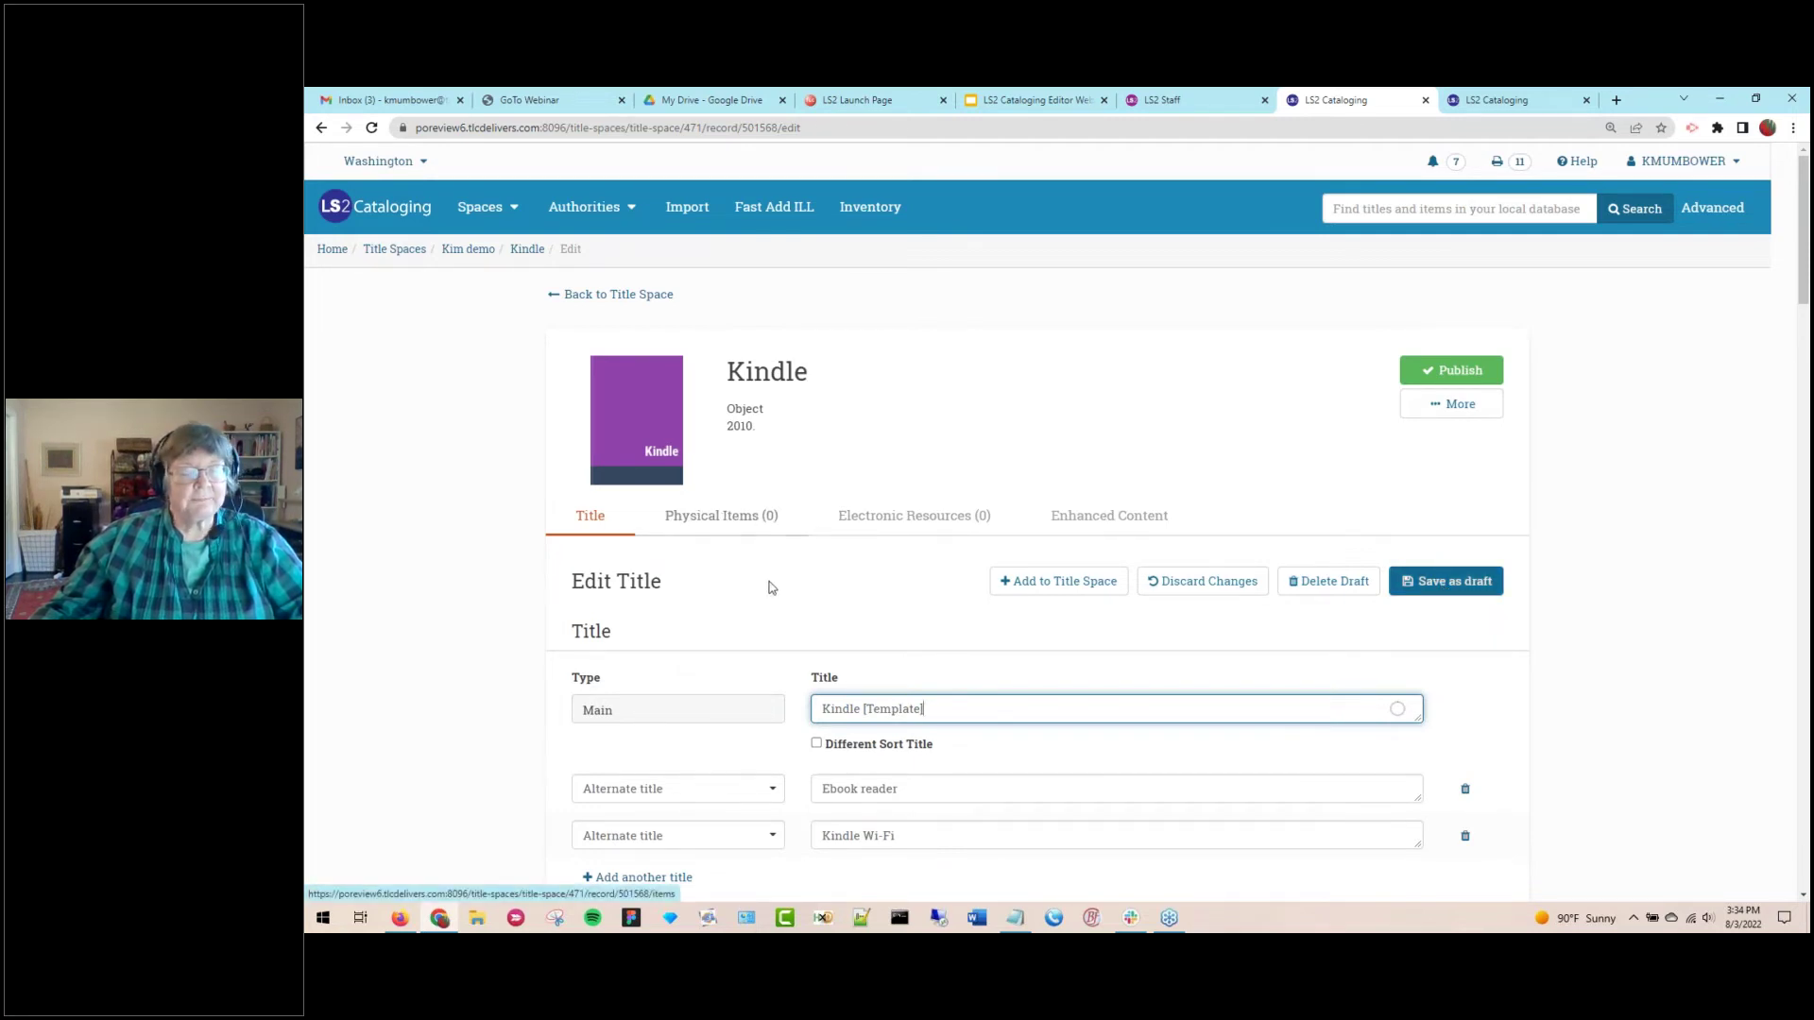
left_click(1443, 591)
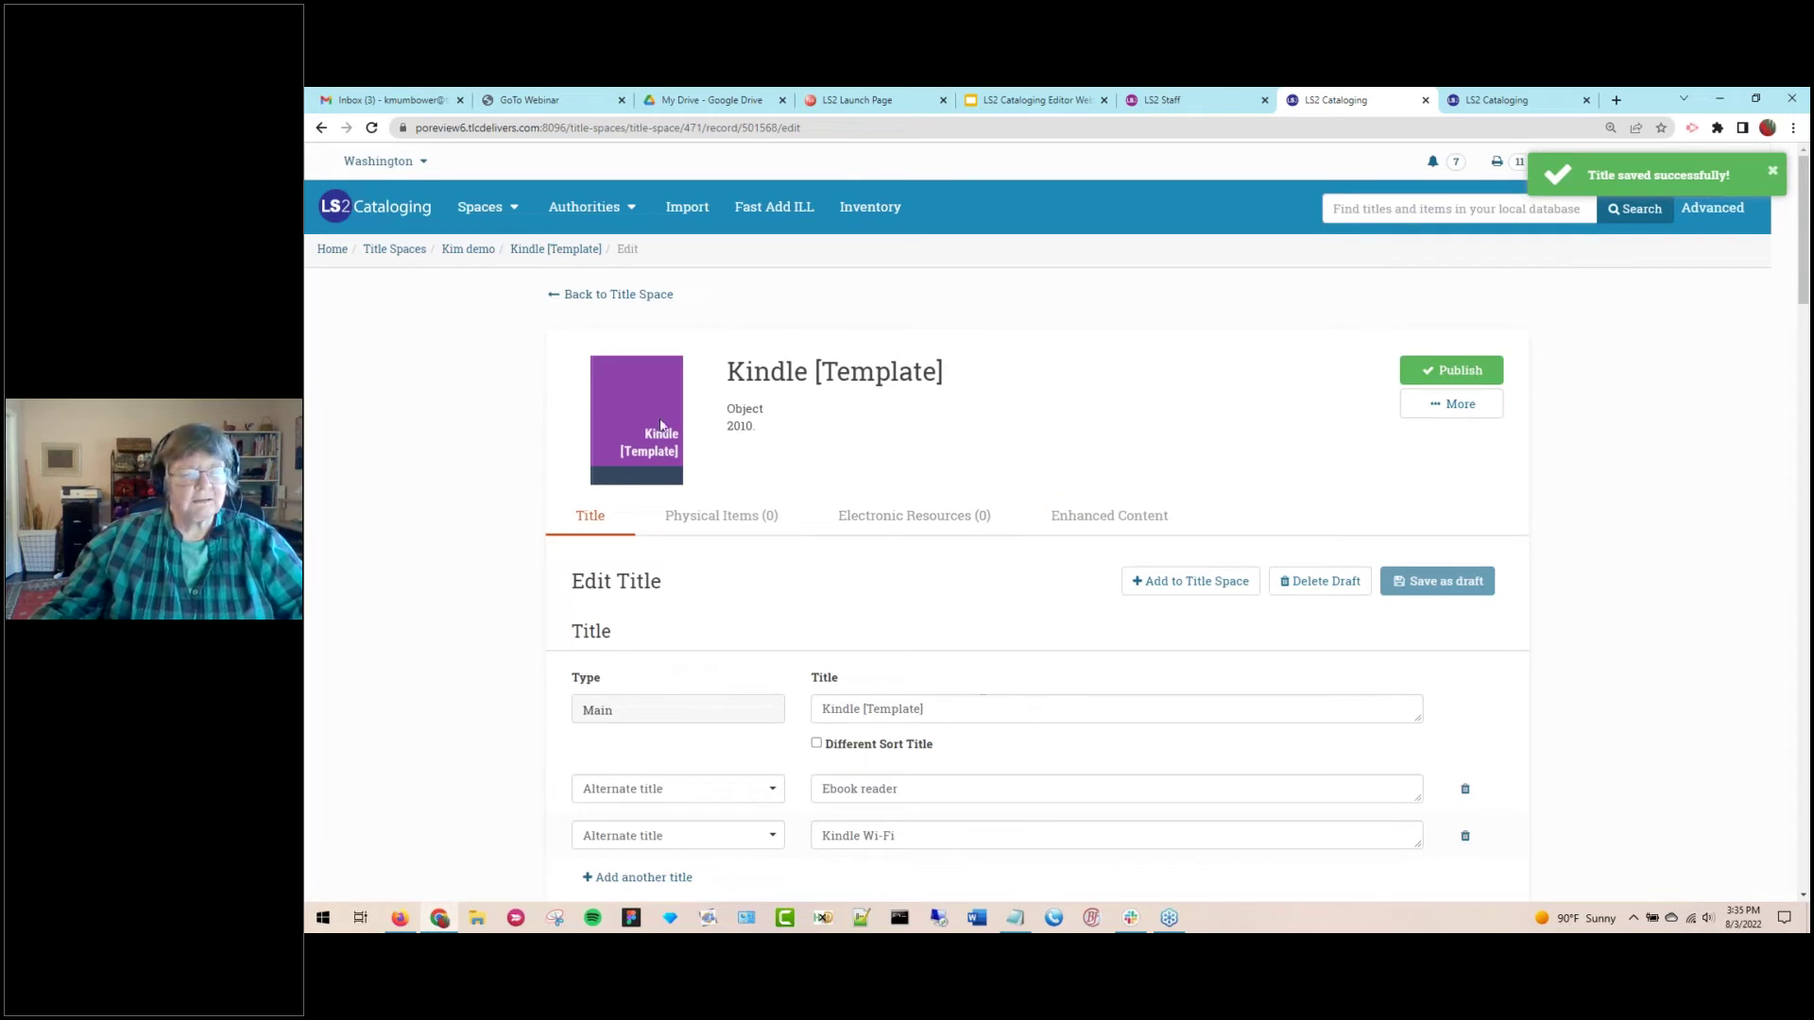
left_click(598, 295)
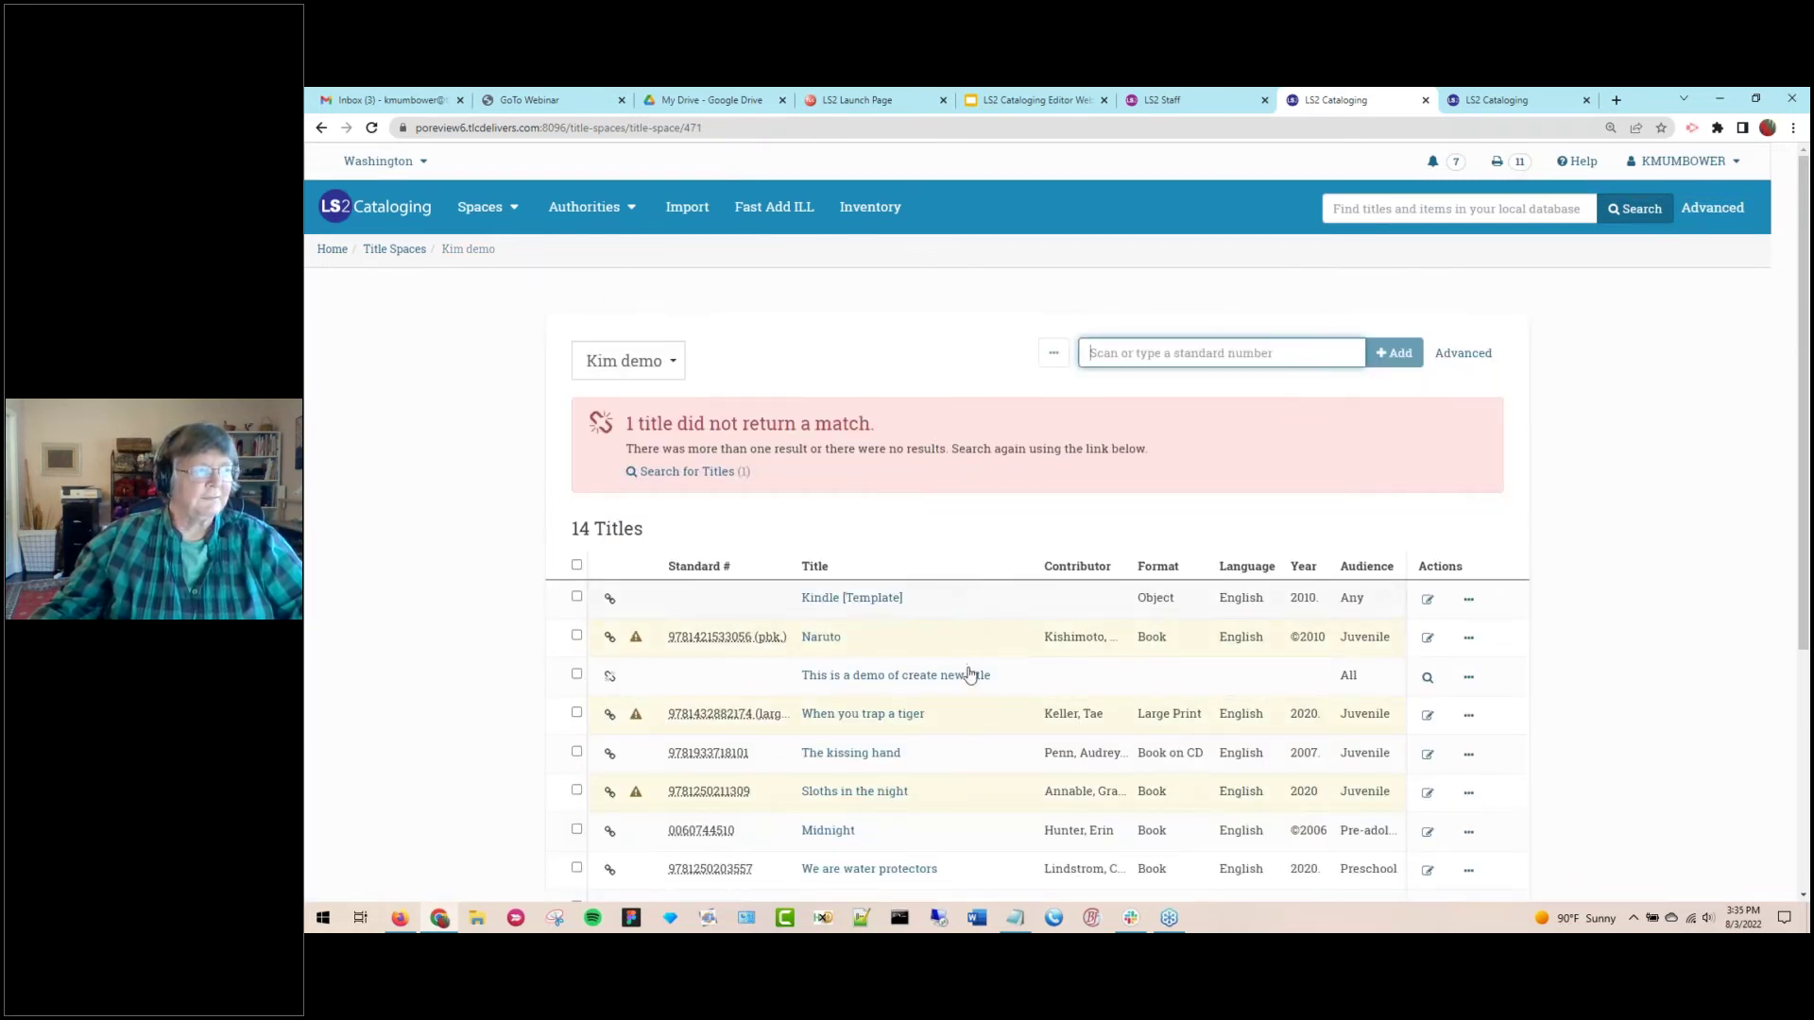
Step: Search ITS·MARC for a demo title match and, with none found, create a new Book title
left_click(1428, 680)
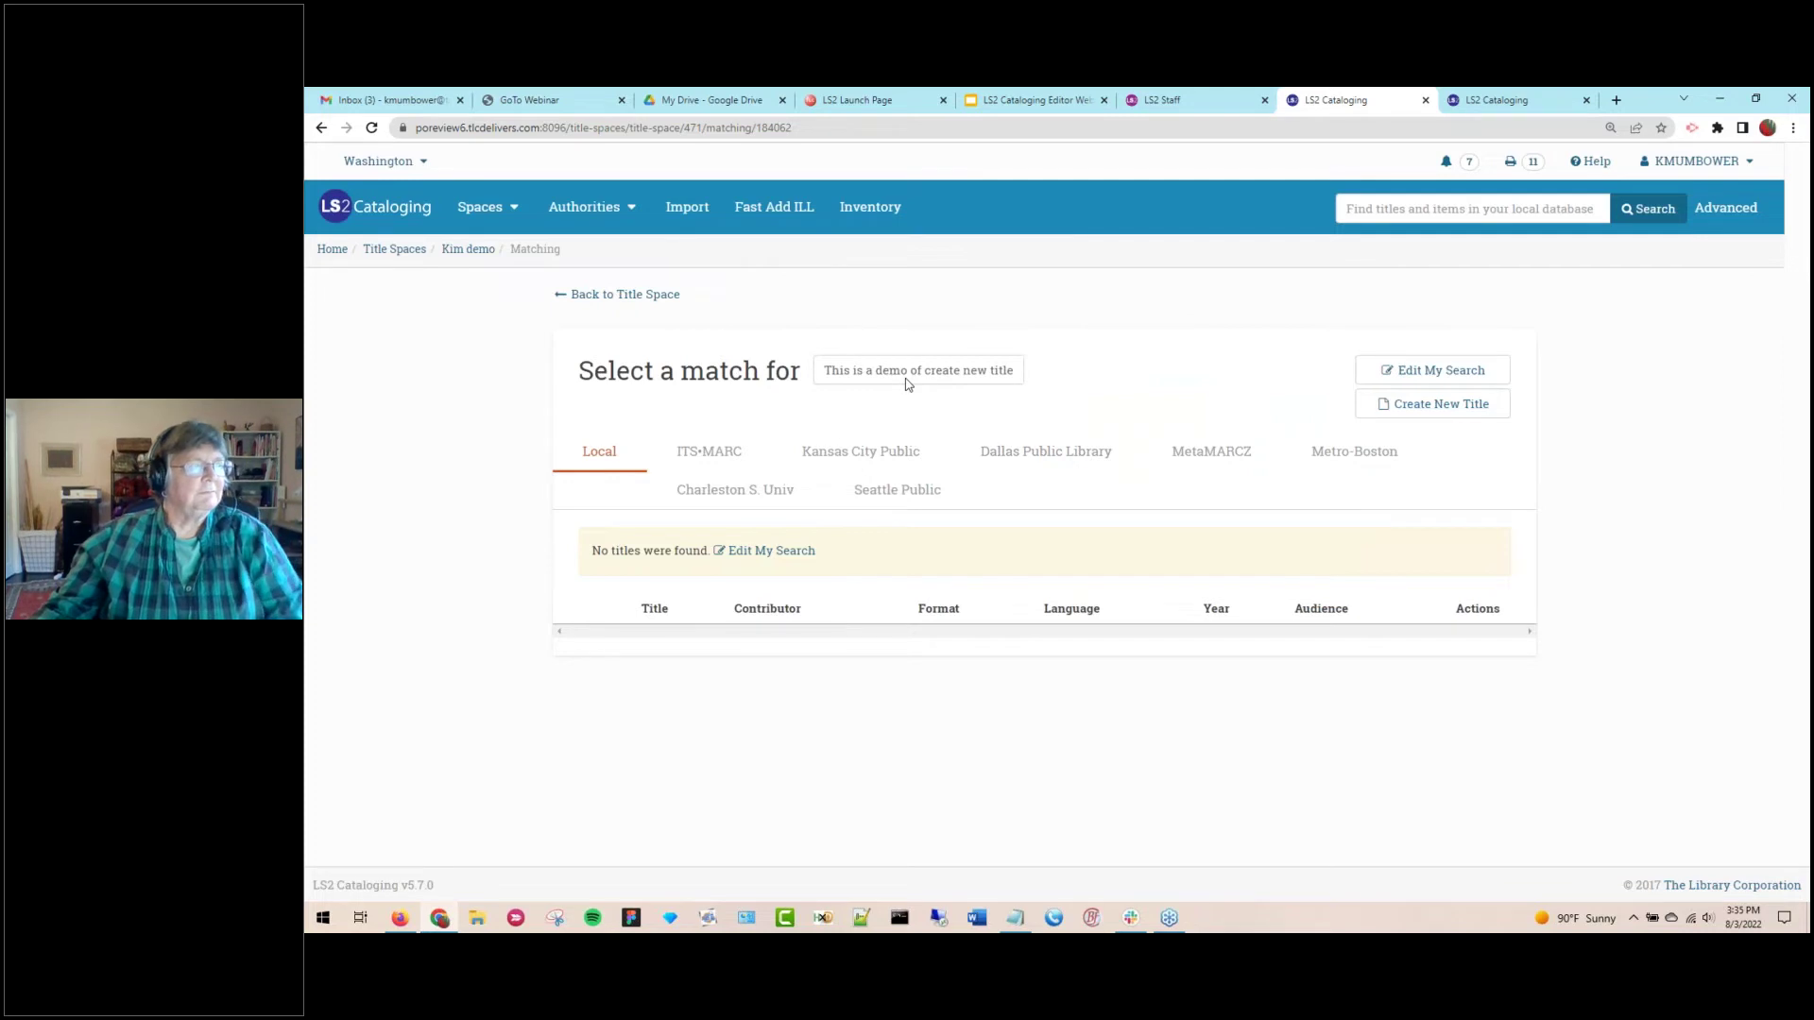
left_click(709, 455)
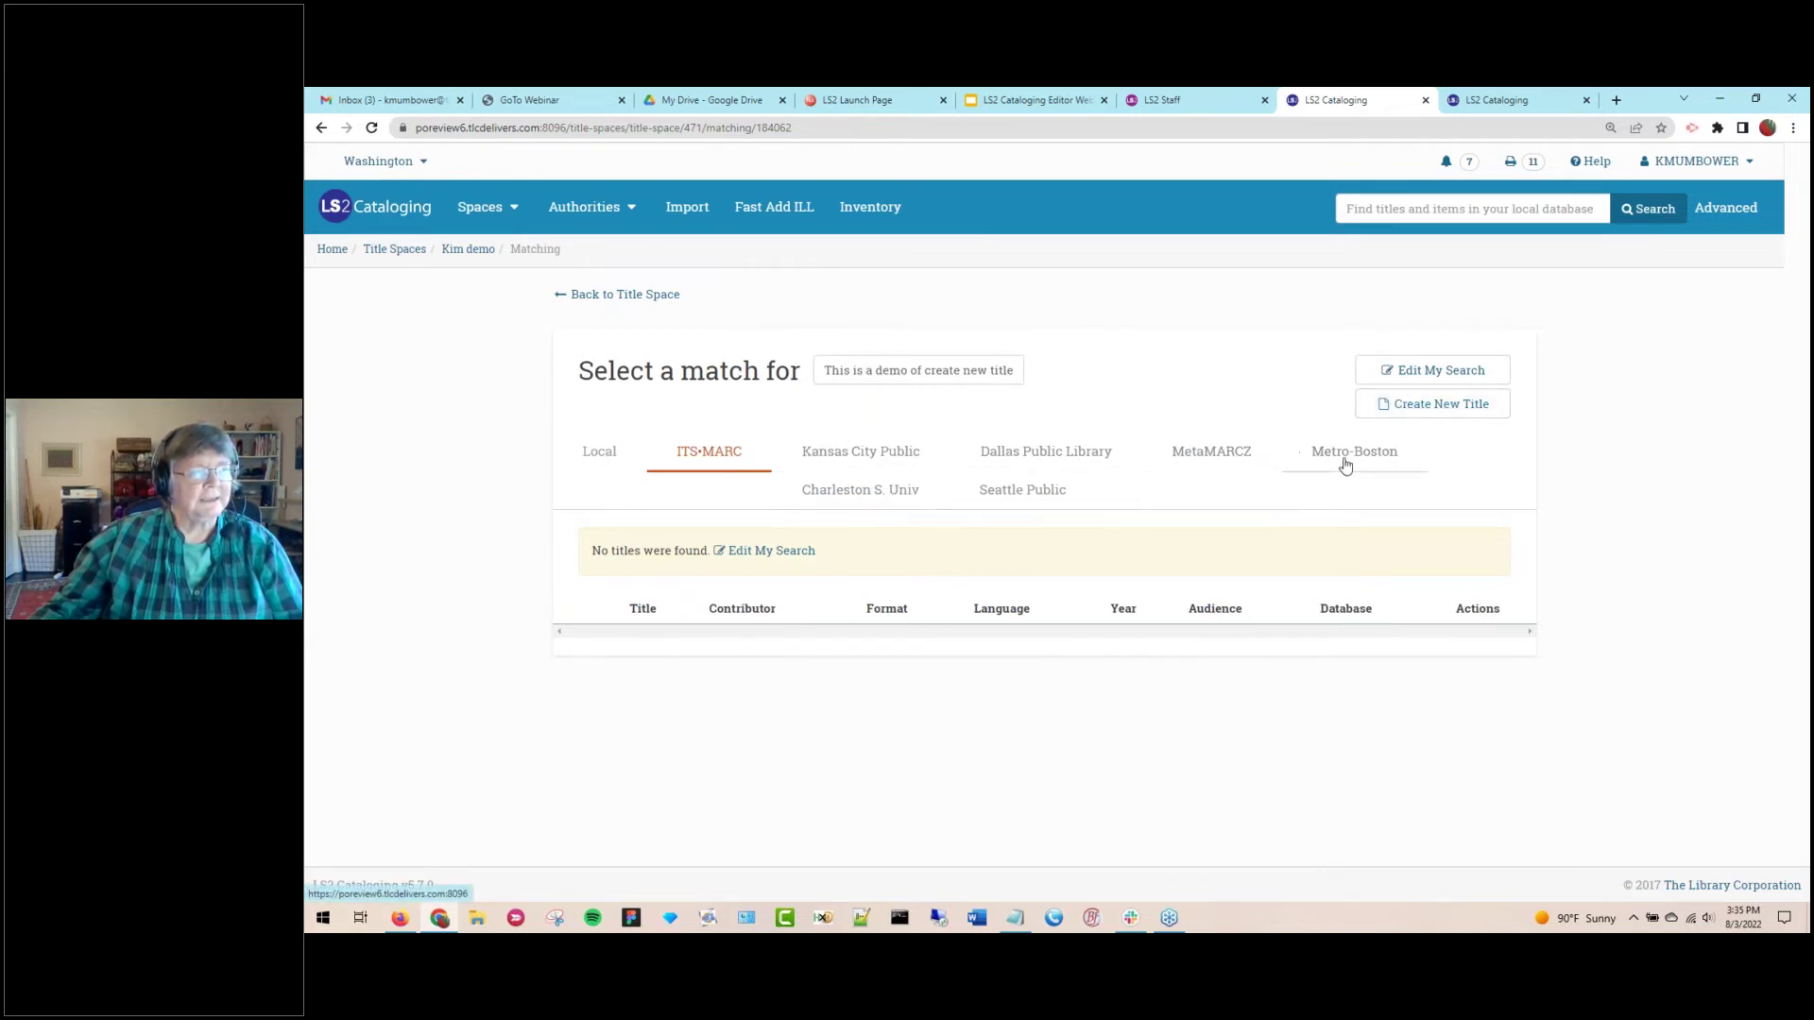
left_click(1425, 408)
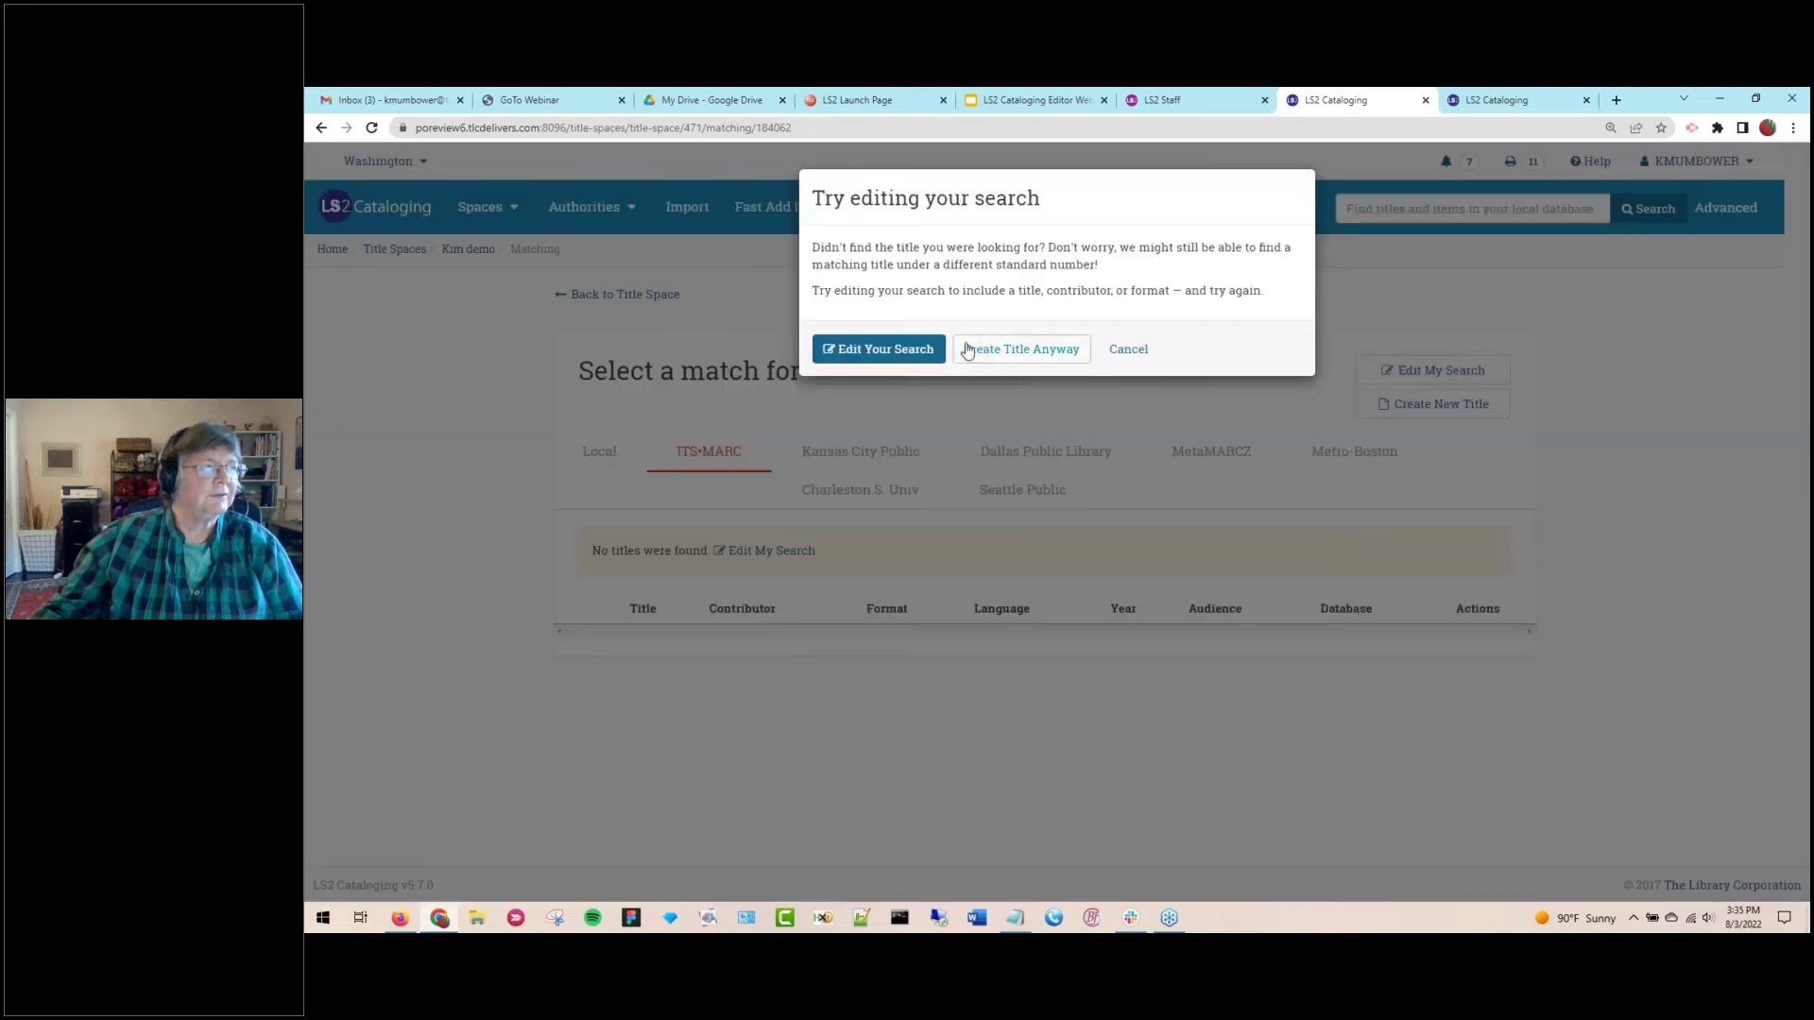
left_click(989, 351)
left_click(969, 301)
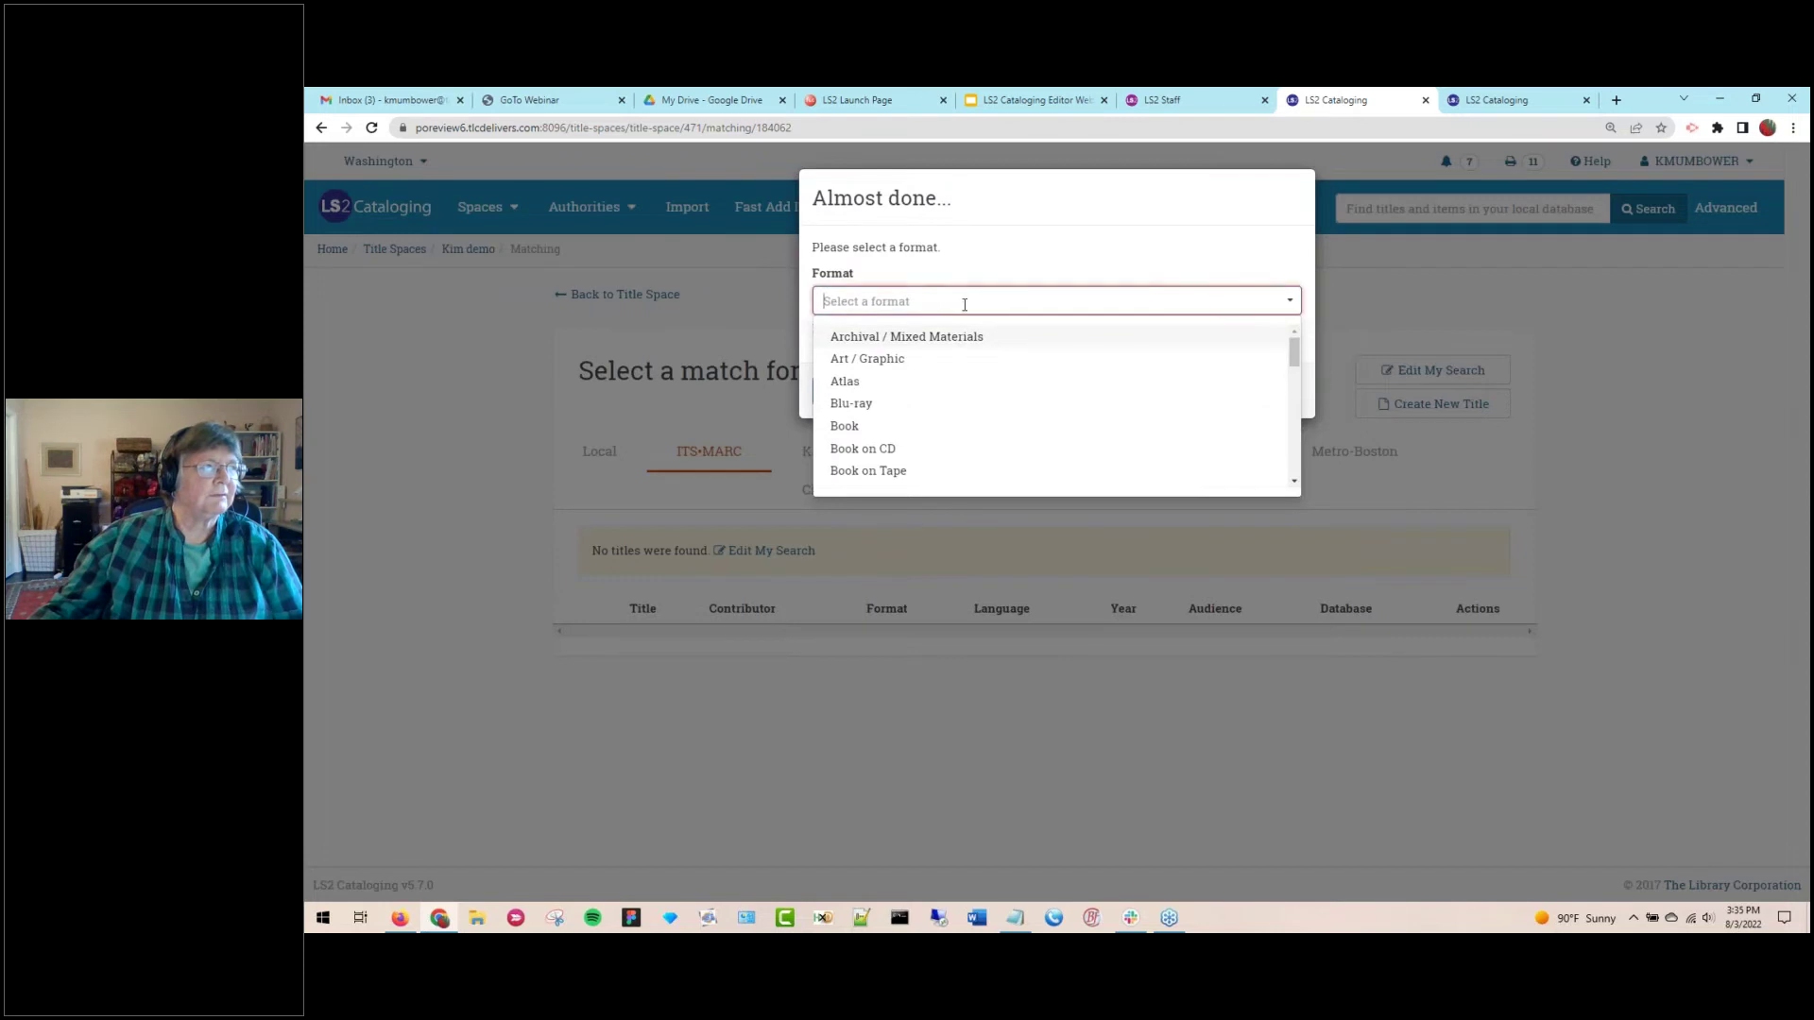
left_click(855, 427)
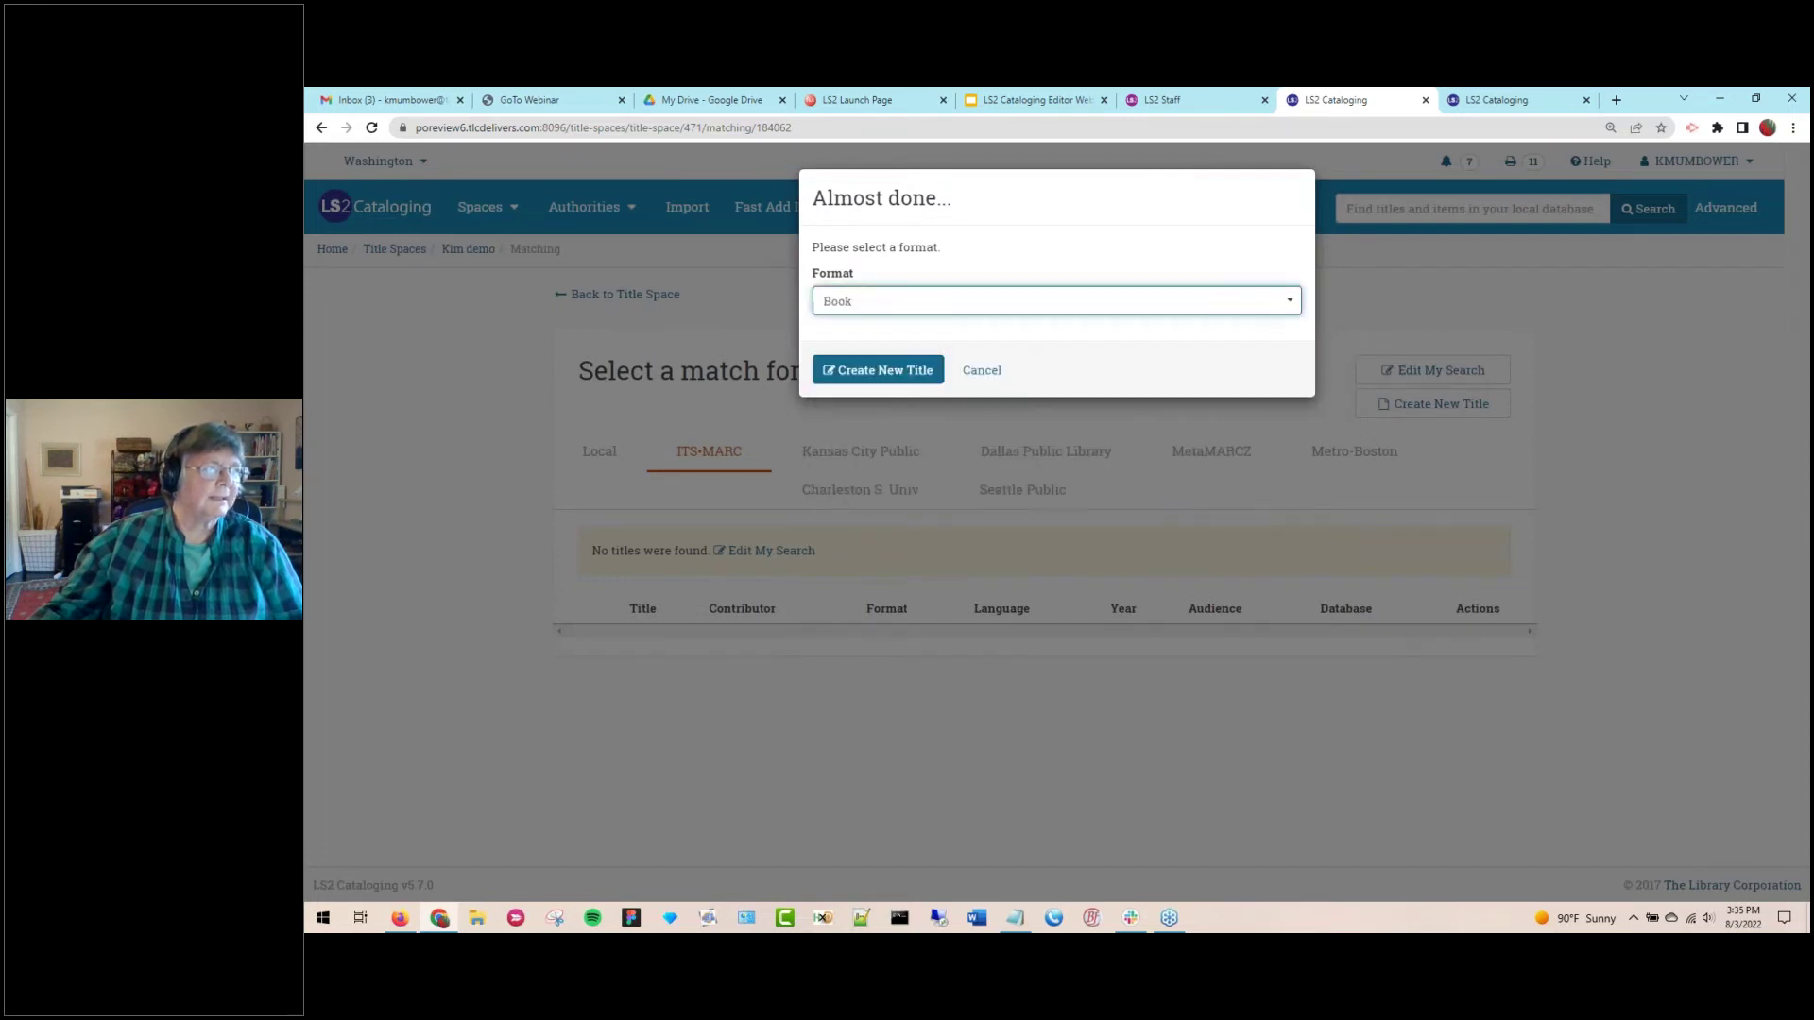
left_click(875, 372)
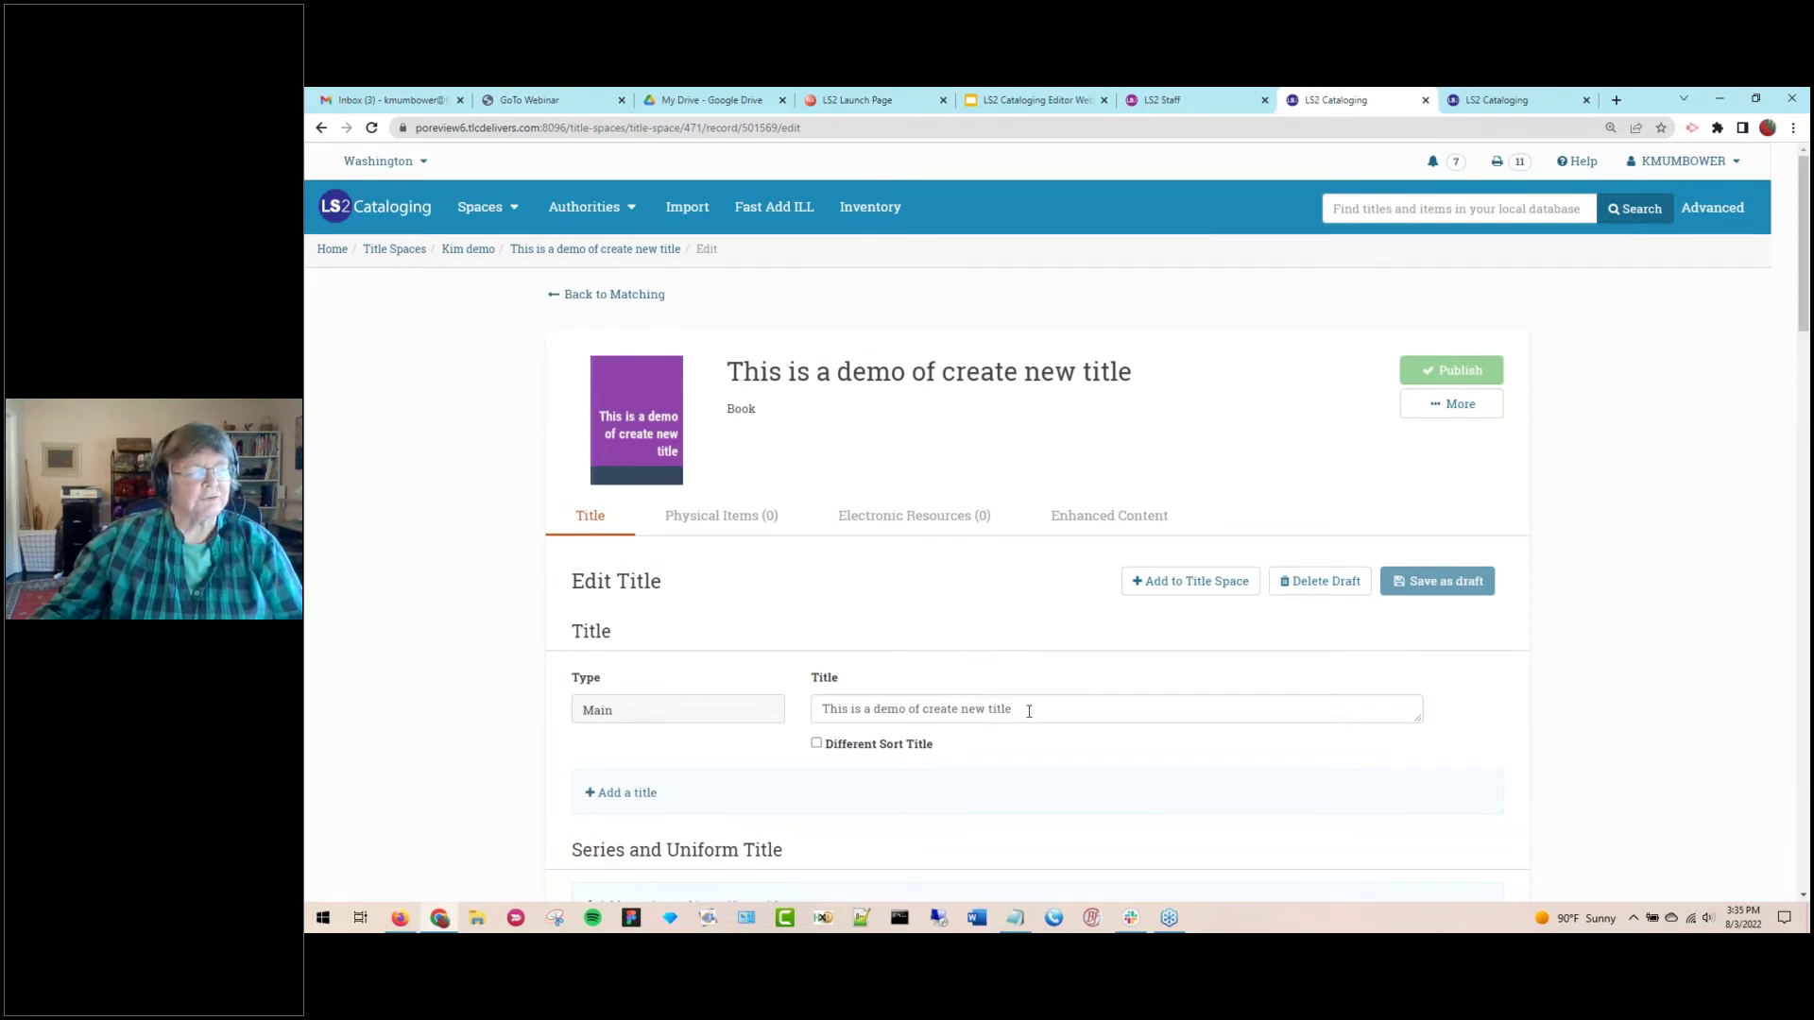
Step: Look over the new Book record, then go back to the matching results
scroll(1029, 712, "down", 2)
scroll(1029, 712, "down", 1)
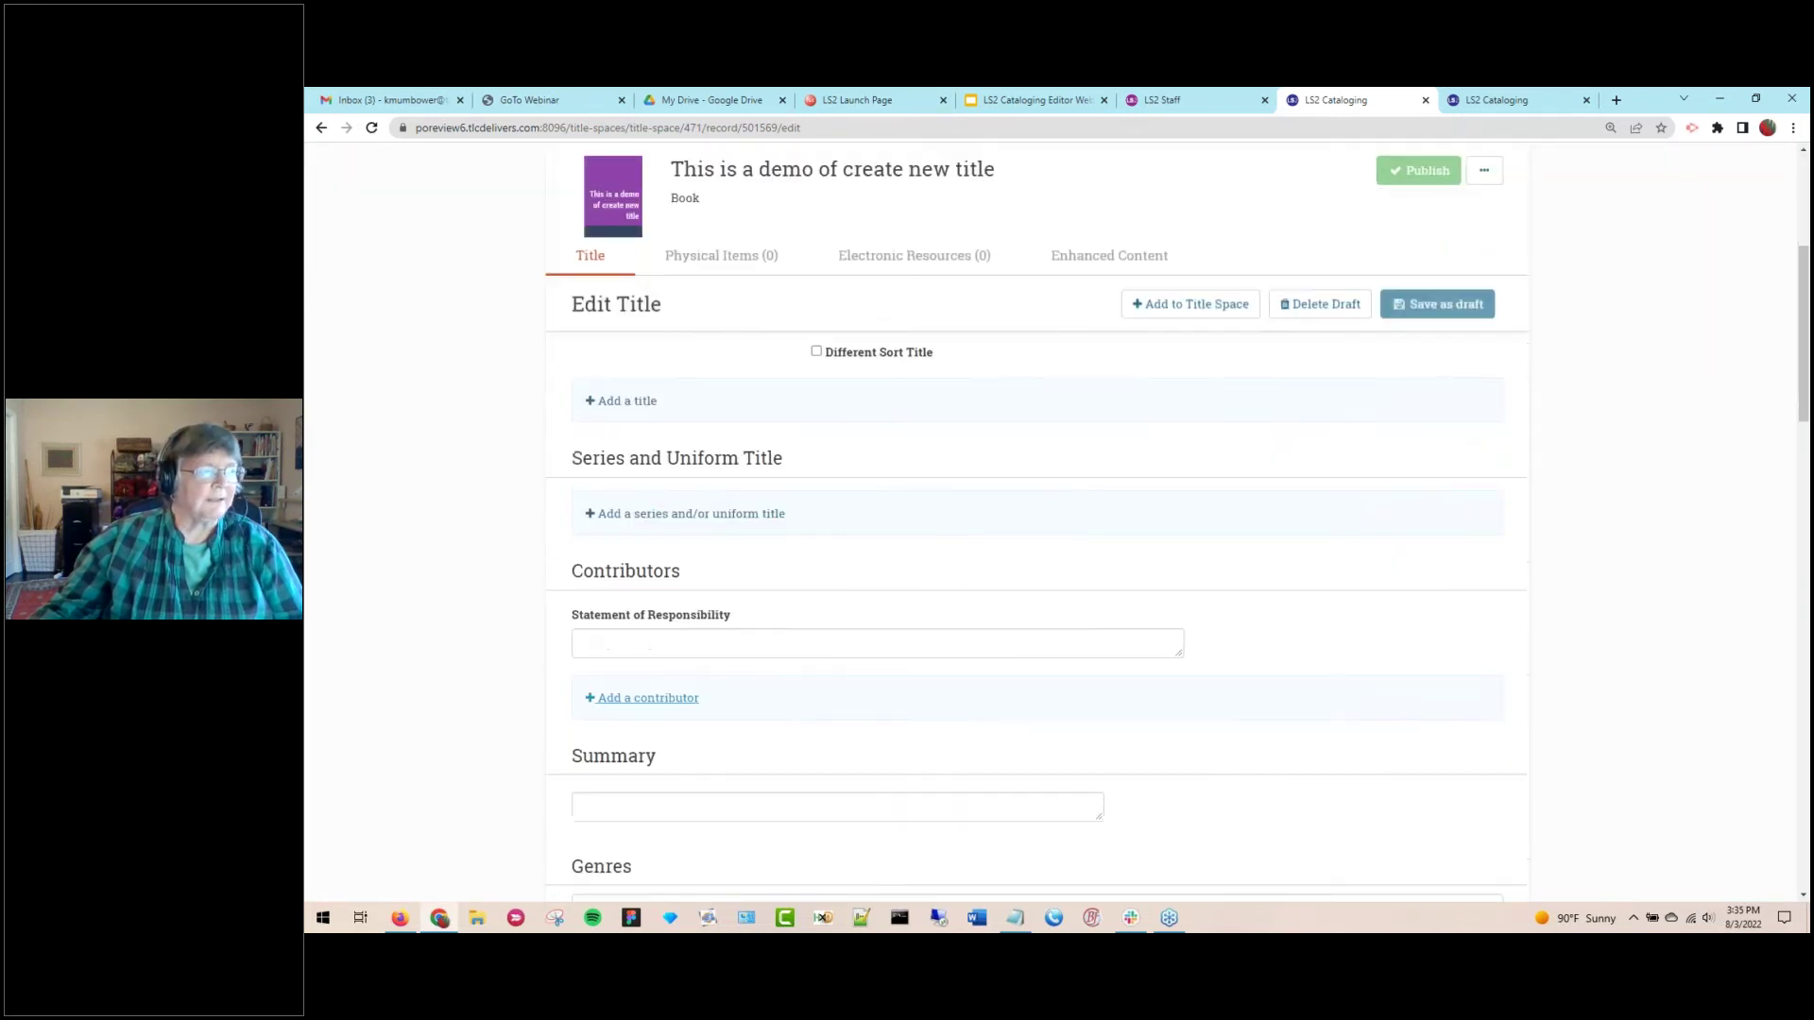
scroll(1029, 712, "up", 3)
left_click(604, 295)
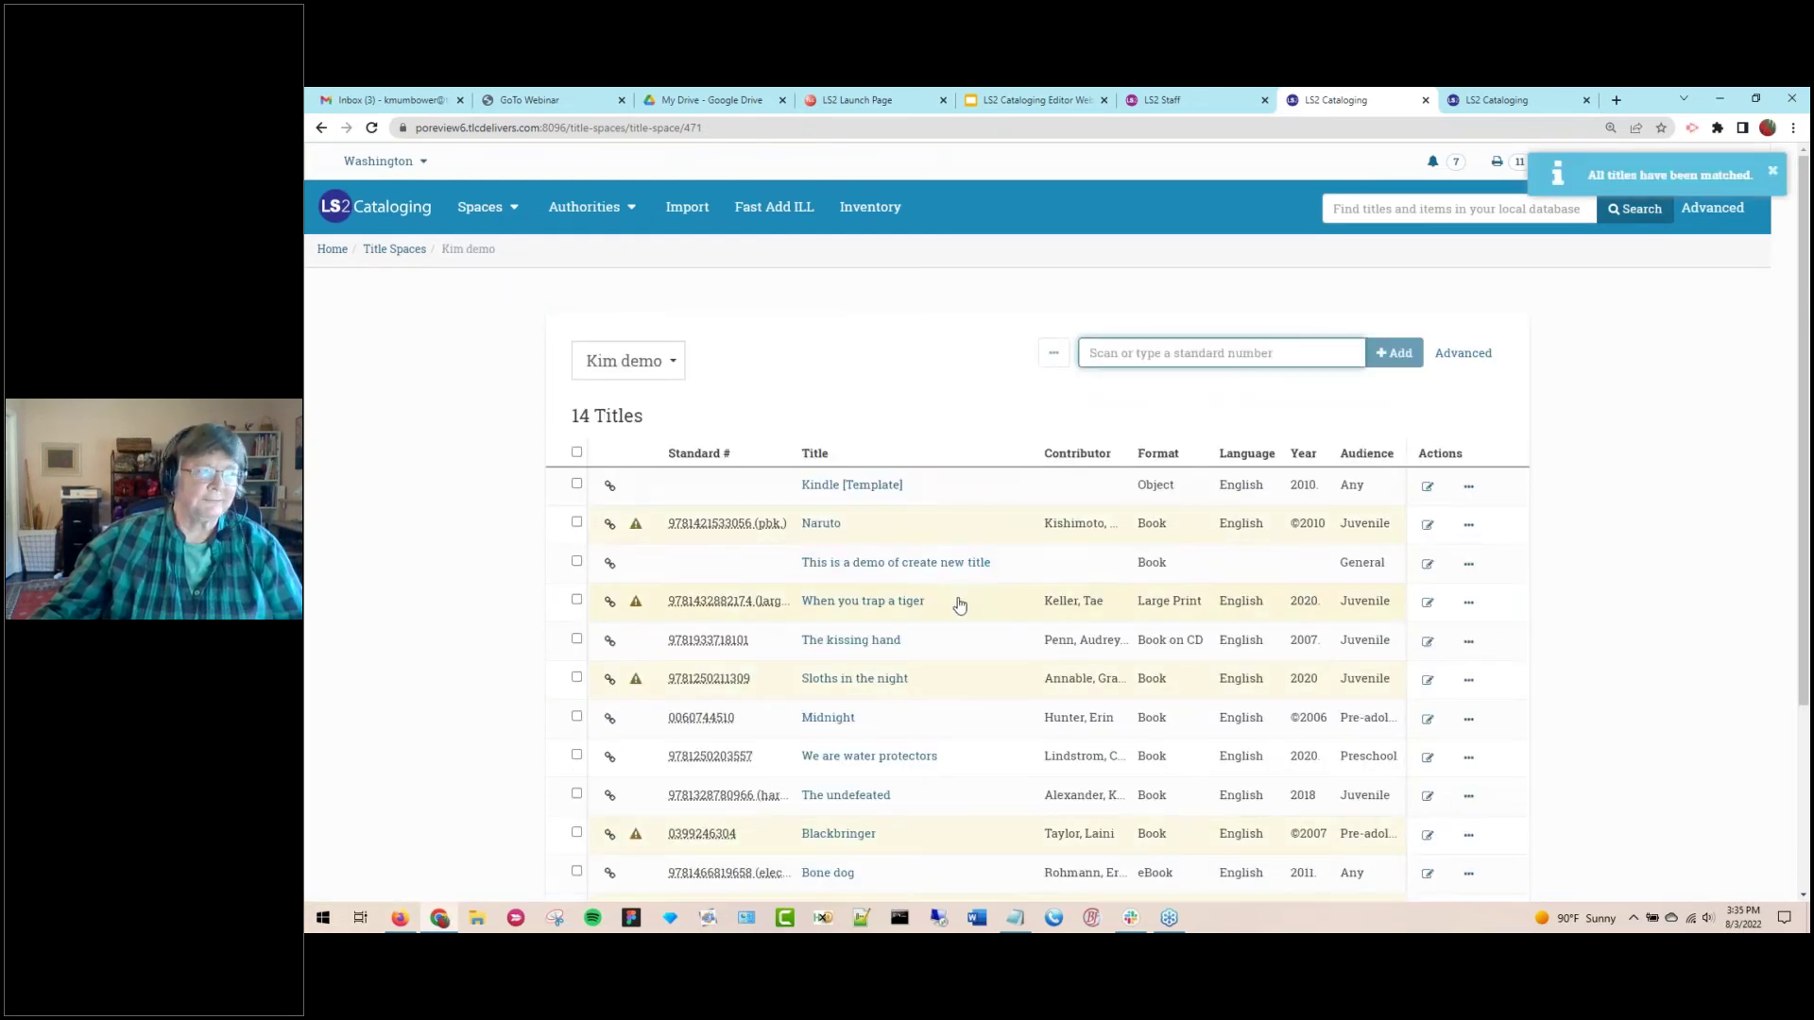
scroll(957, 606, "down", 1)
Step: Open the When you trap a tiger record and look through its fields
left_click(822, 522)
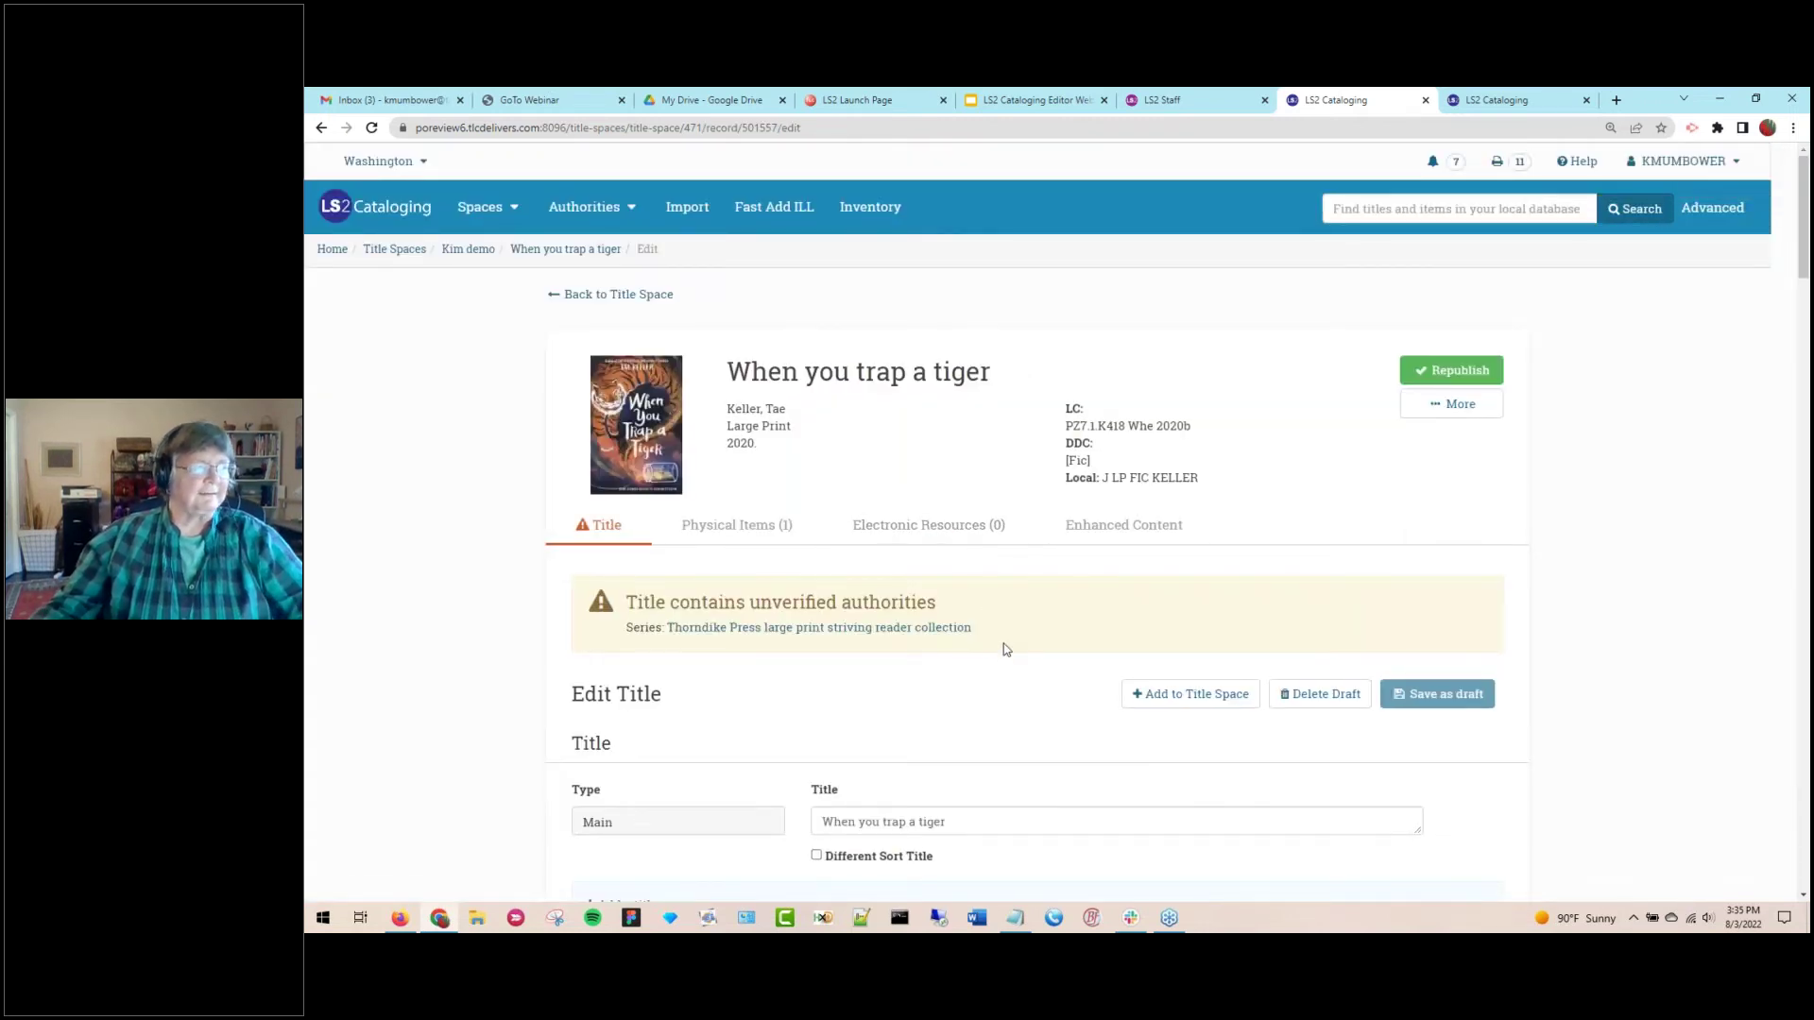
scroll(1006, 649, "down", 2)
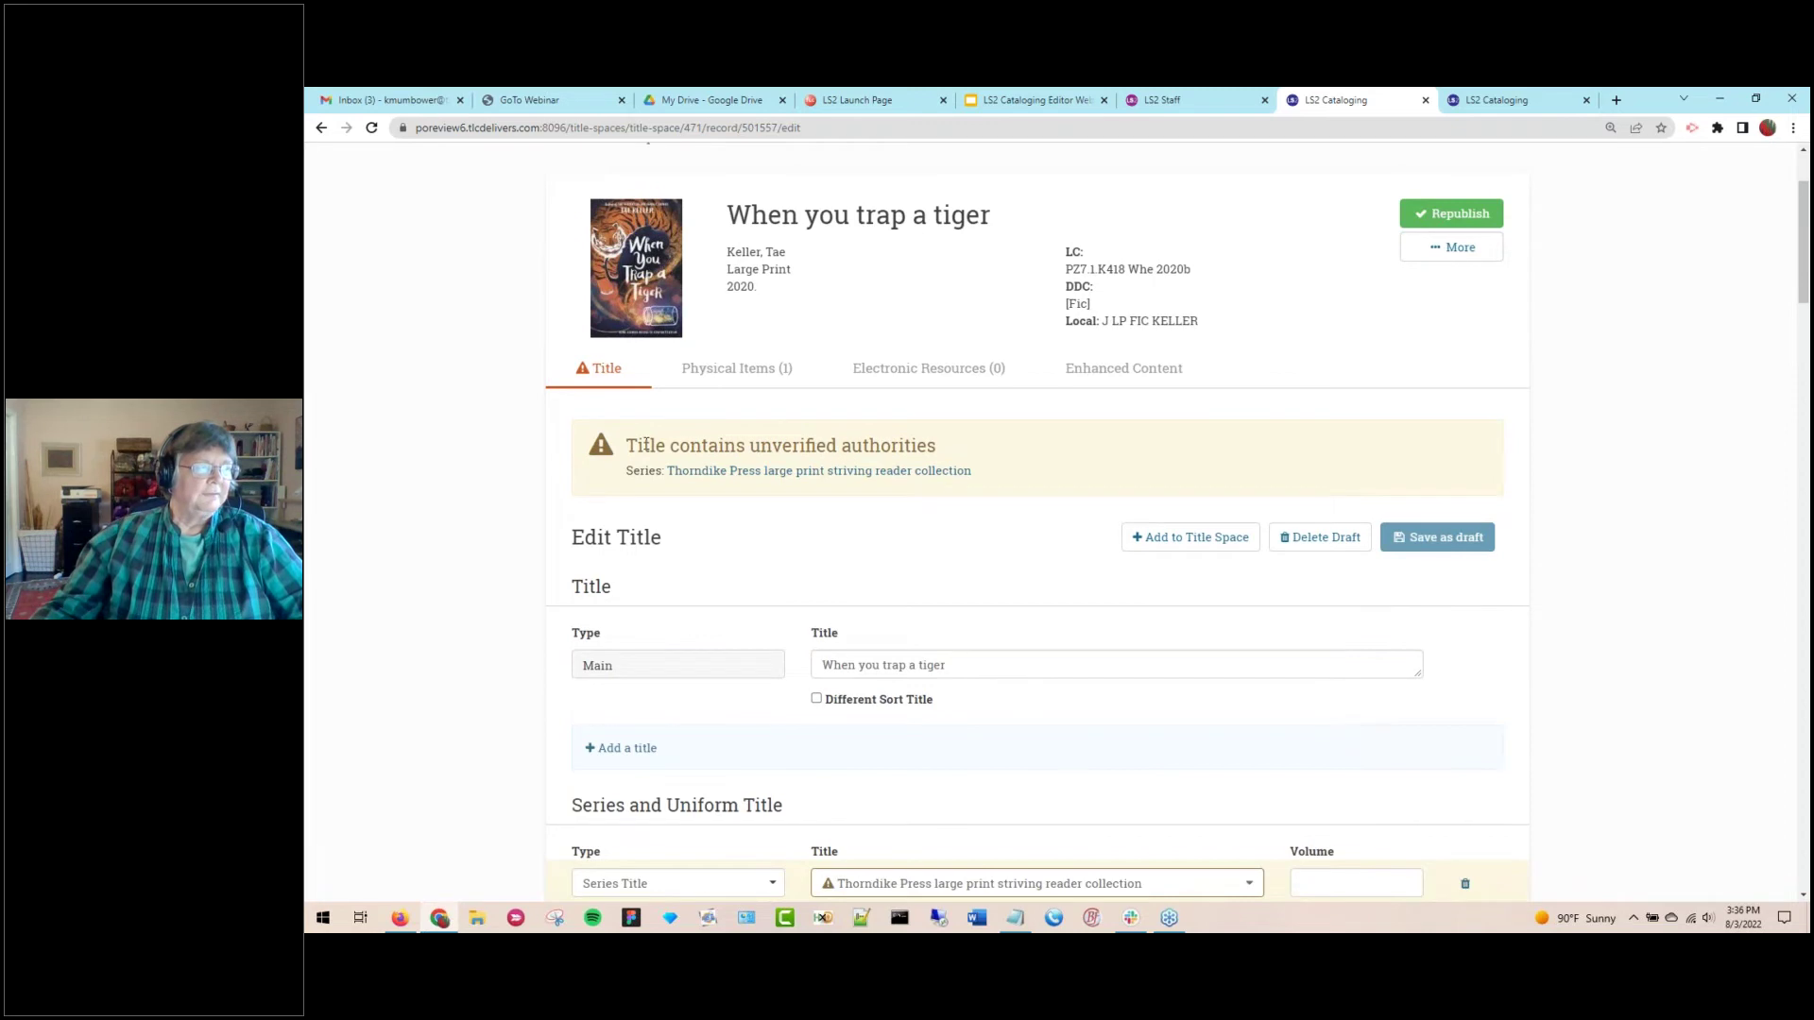
scroll(945, 633, "down", 2)
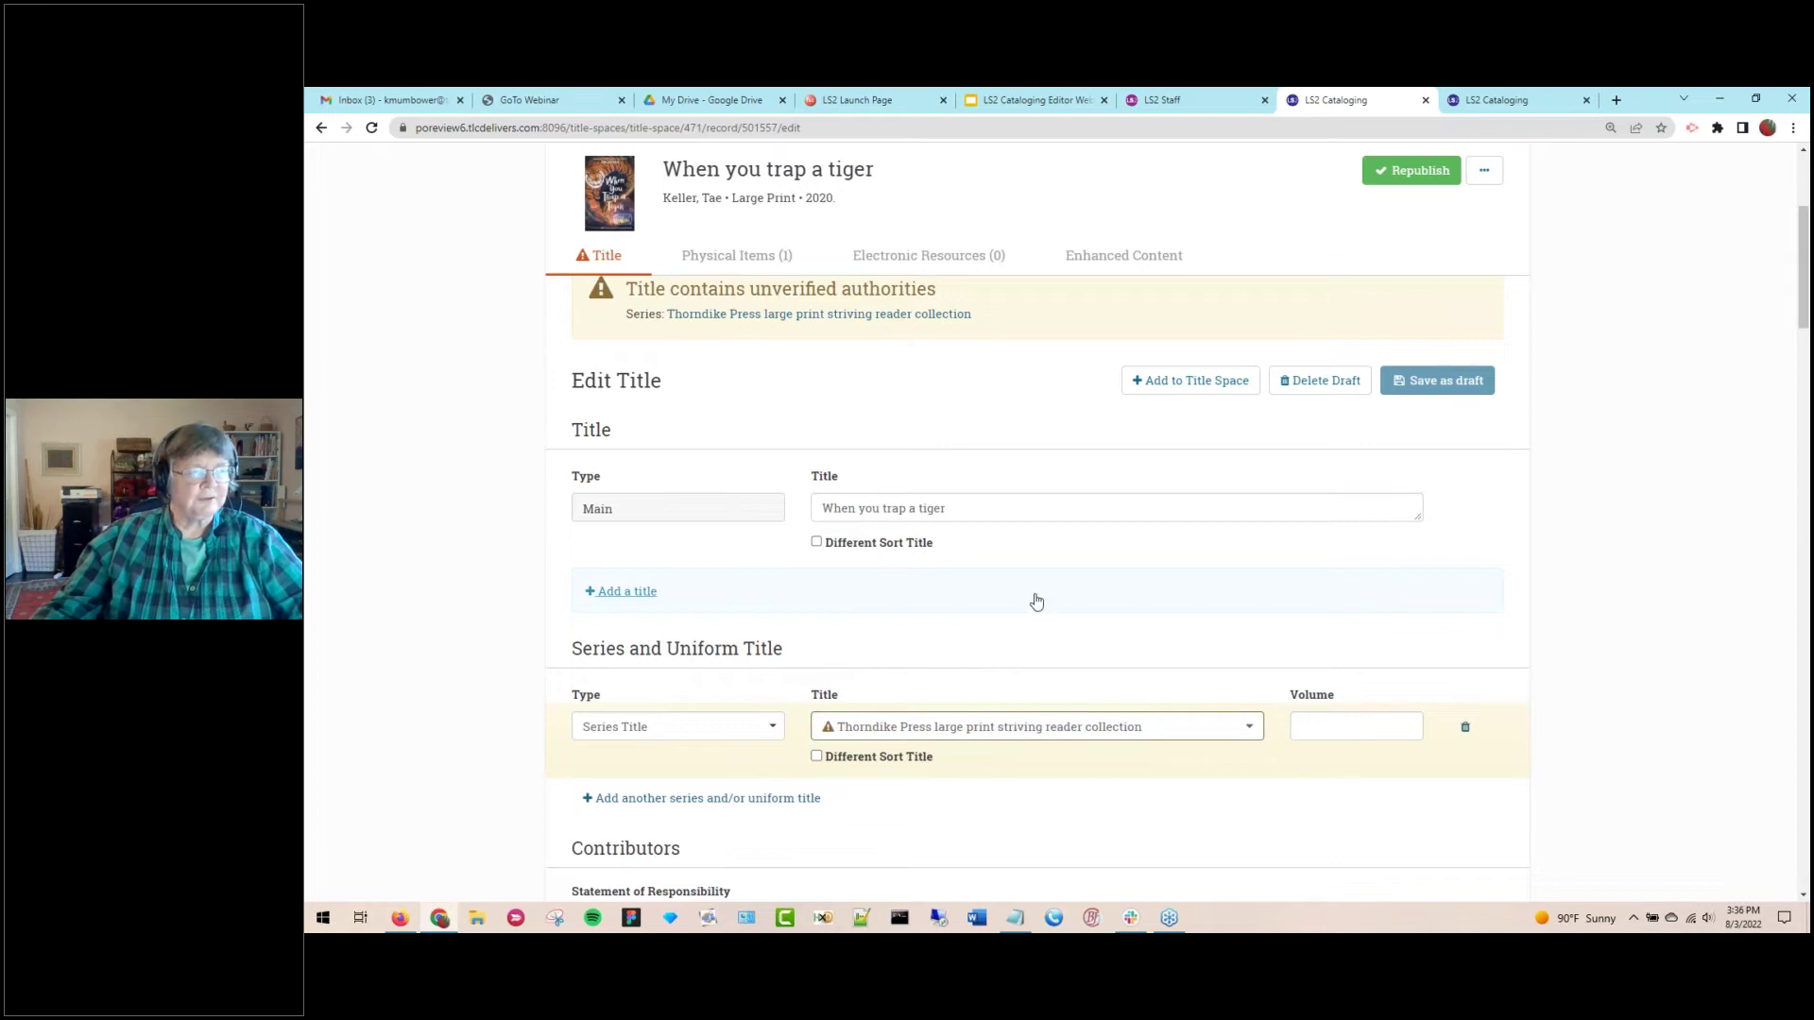
scroll(1036, 602, "up", 3)
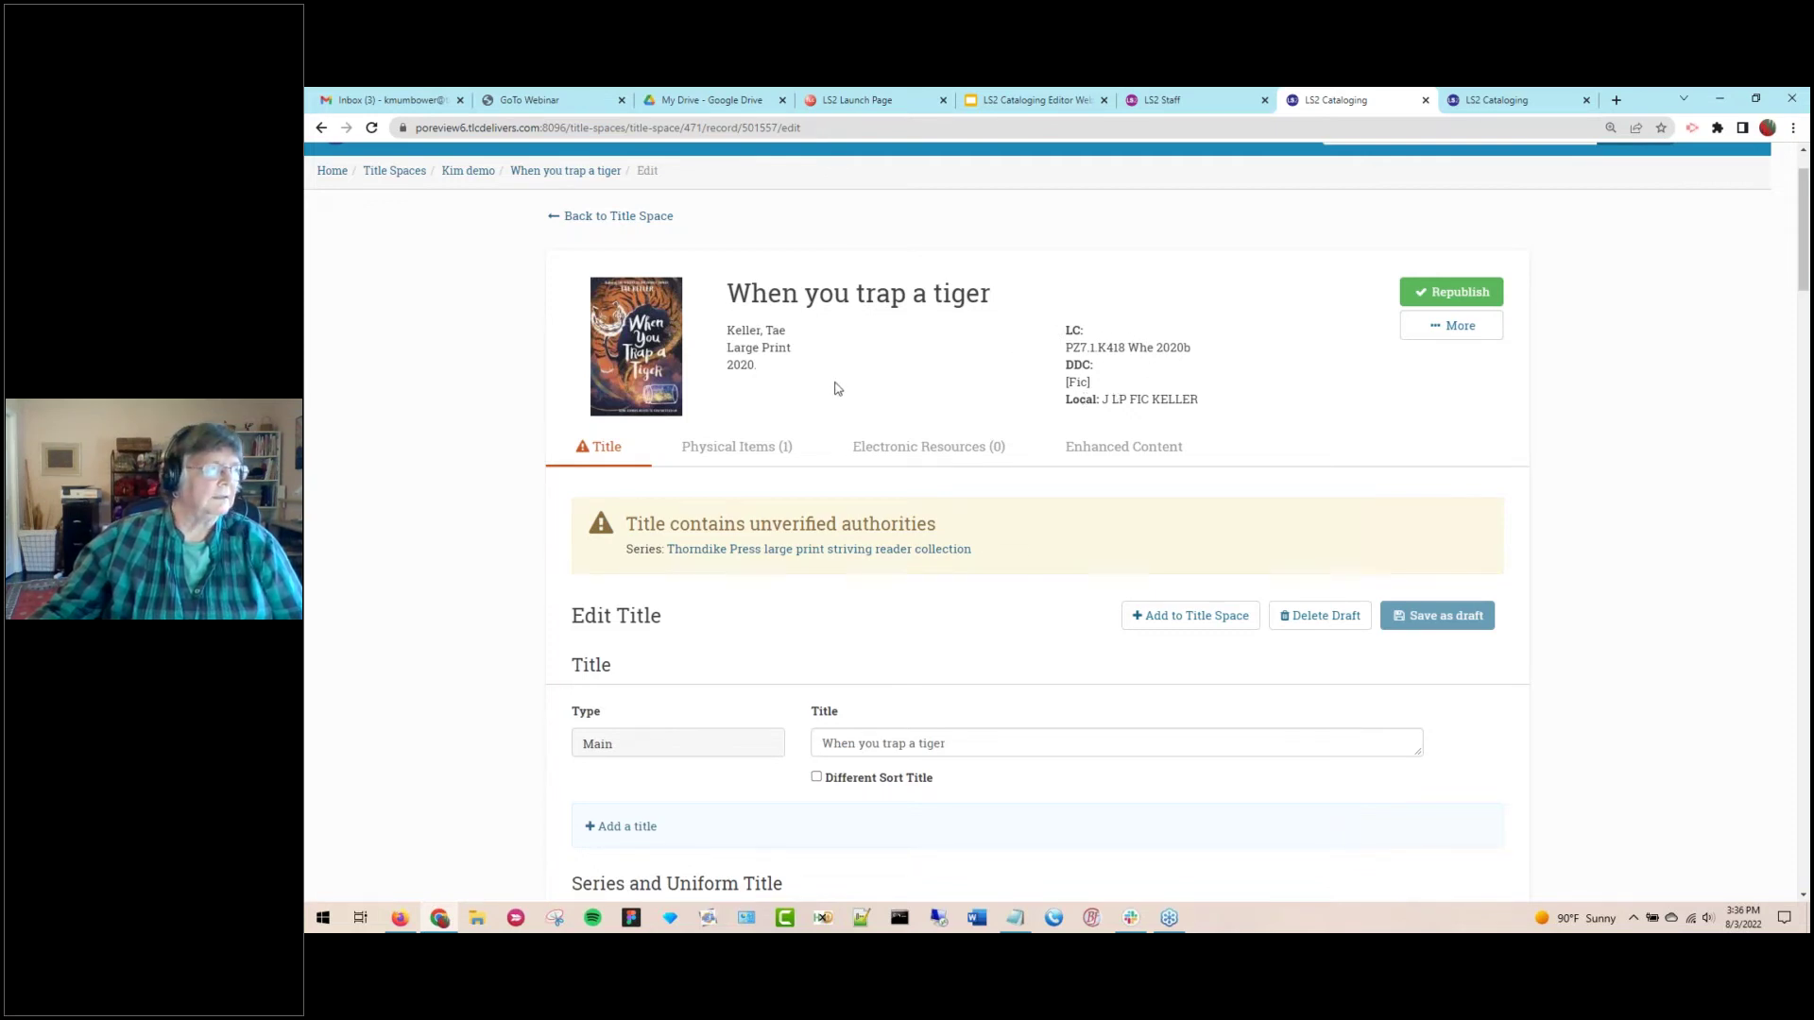
scroll(836, 389, "down", 4)
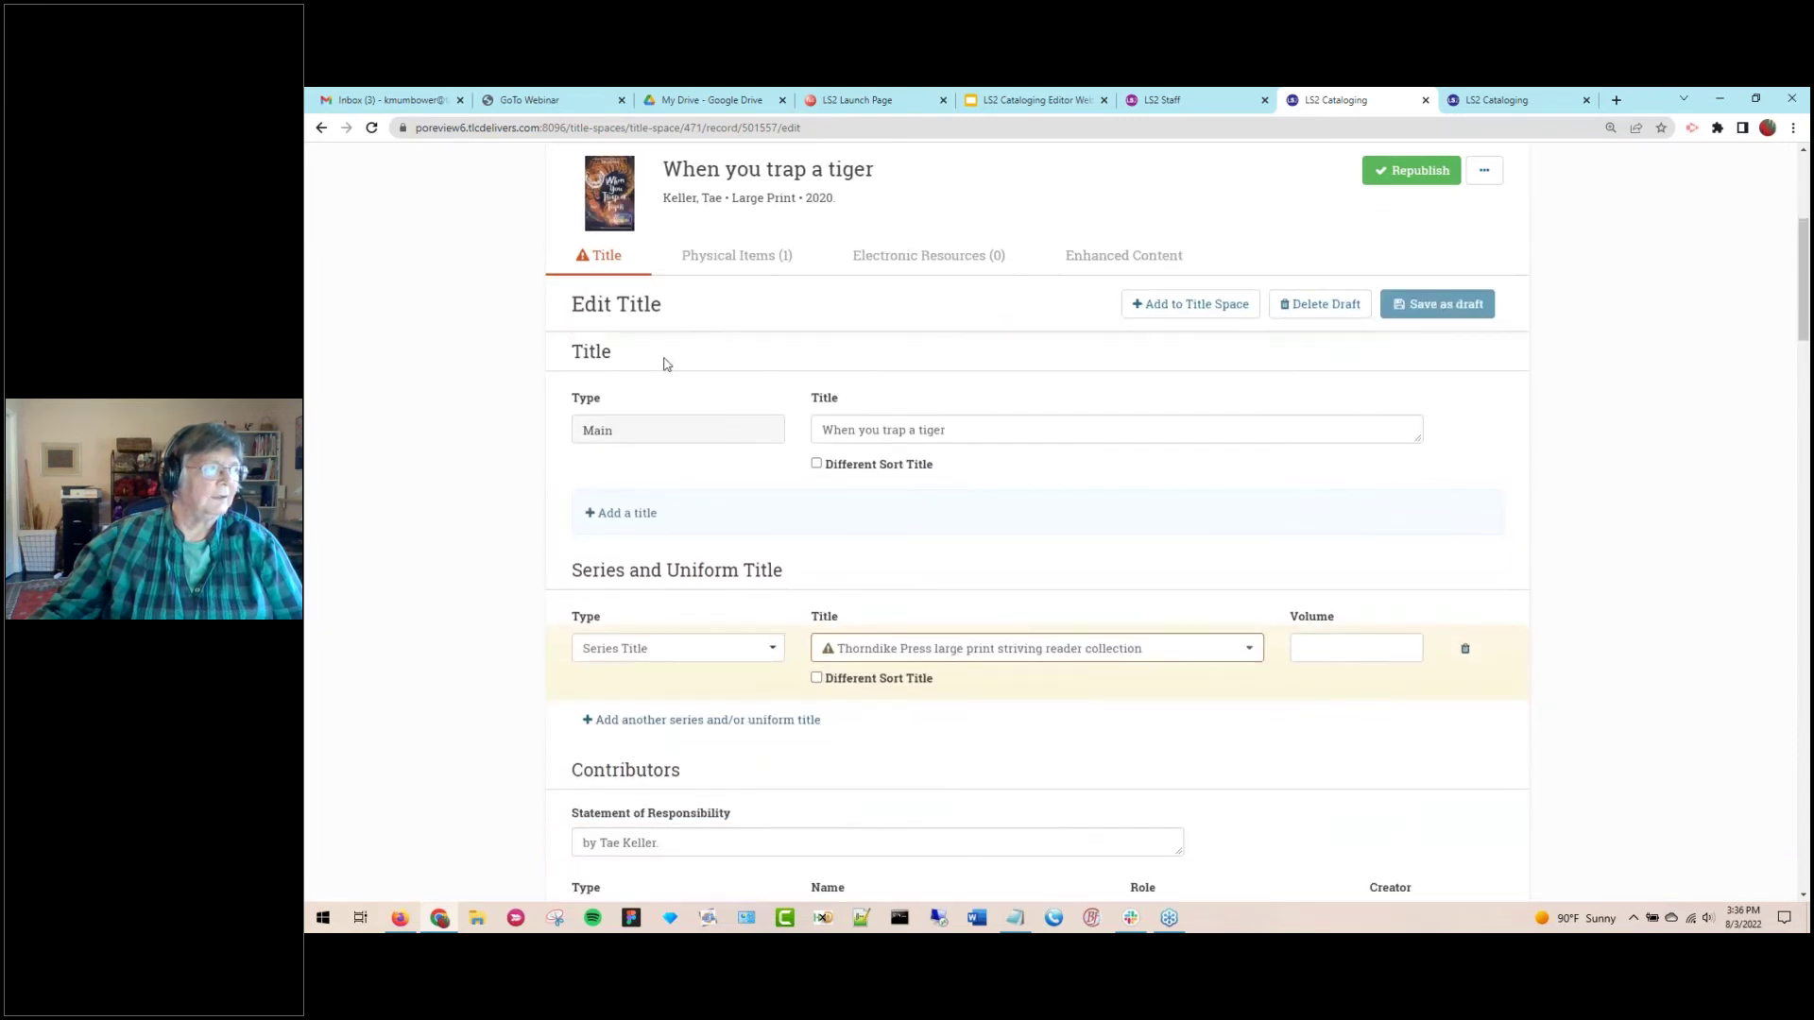
scroll(783, 523, "up", 1)
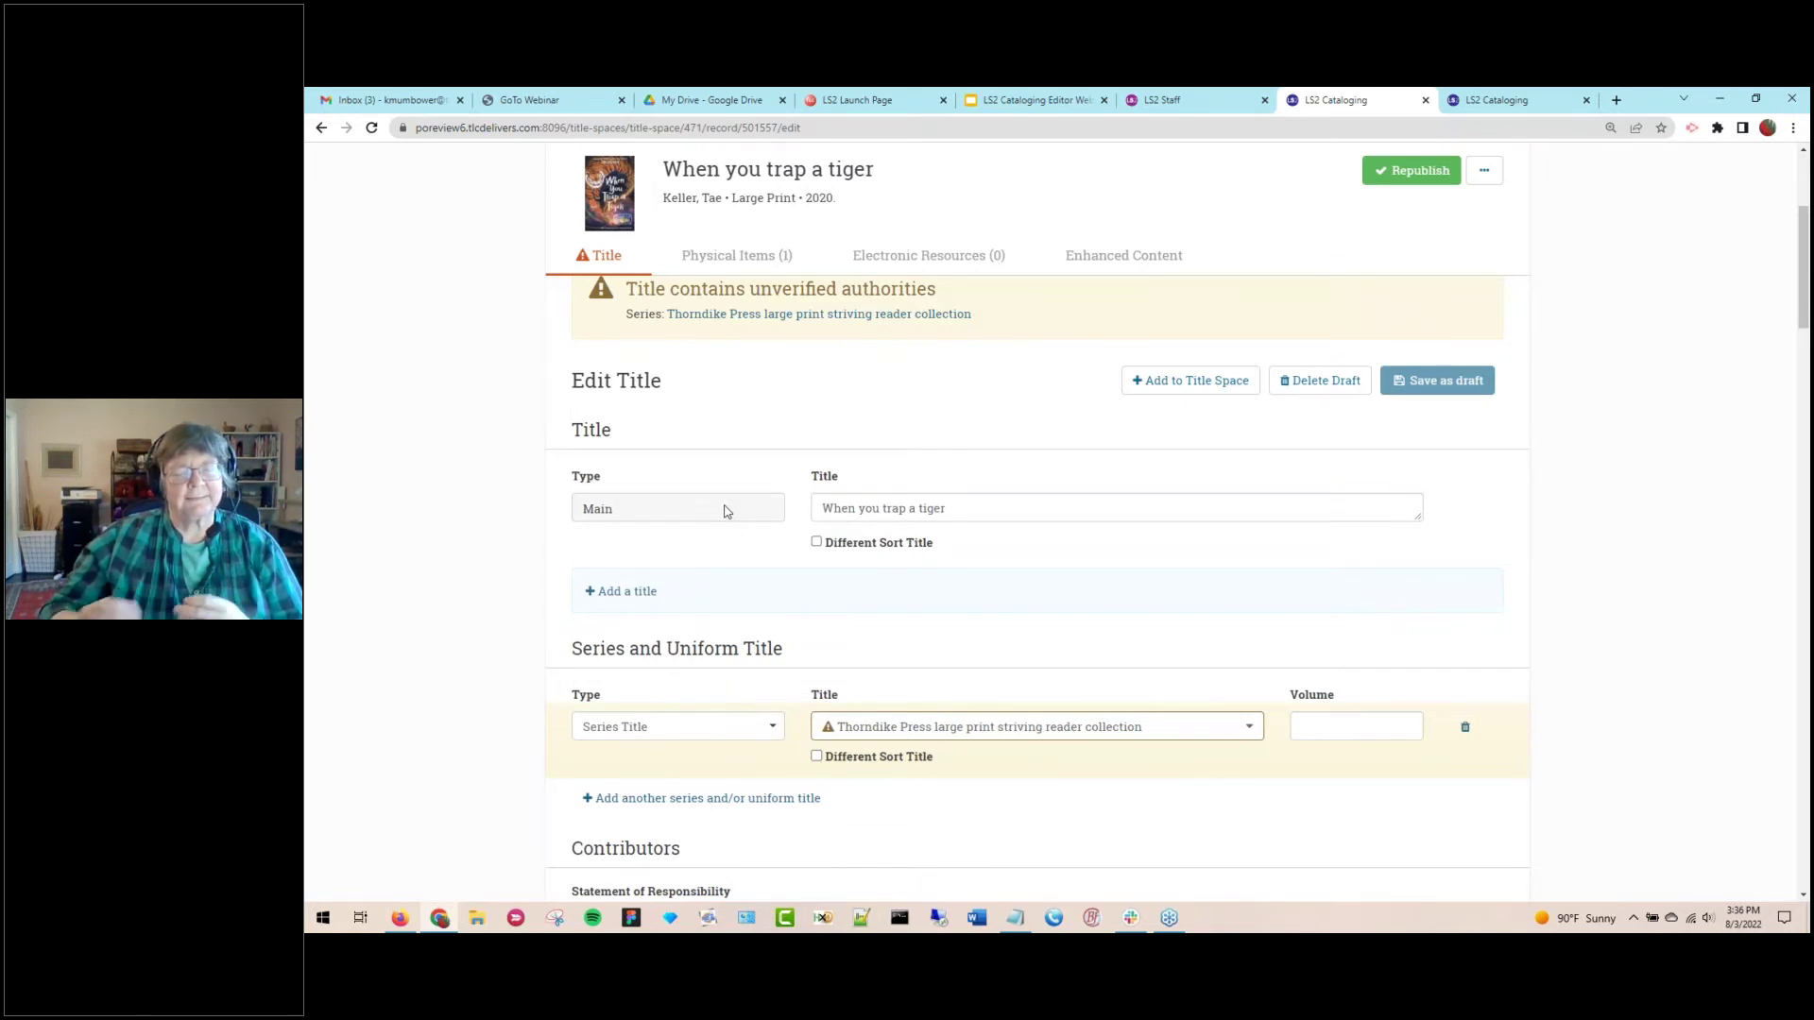
Step: Add an extra title entry, browse its type options, then delete the entry
left_click(626, 591)
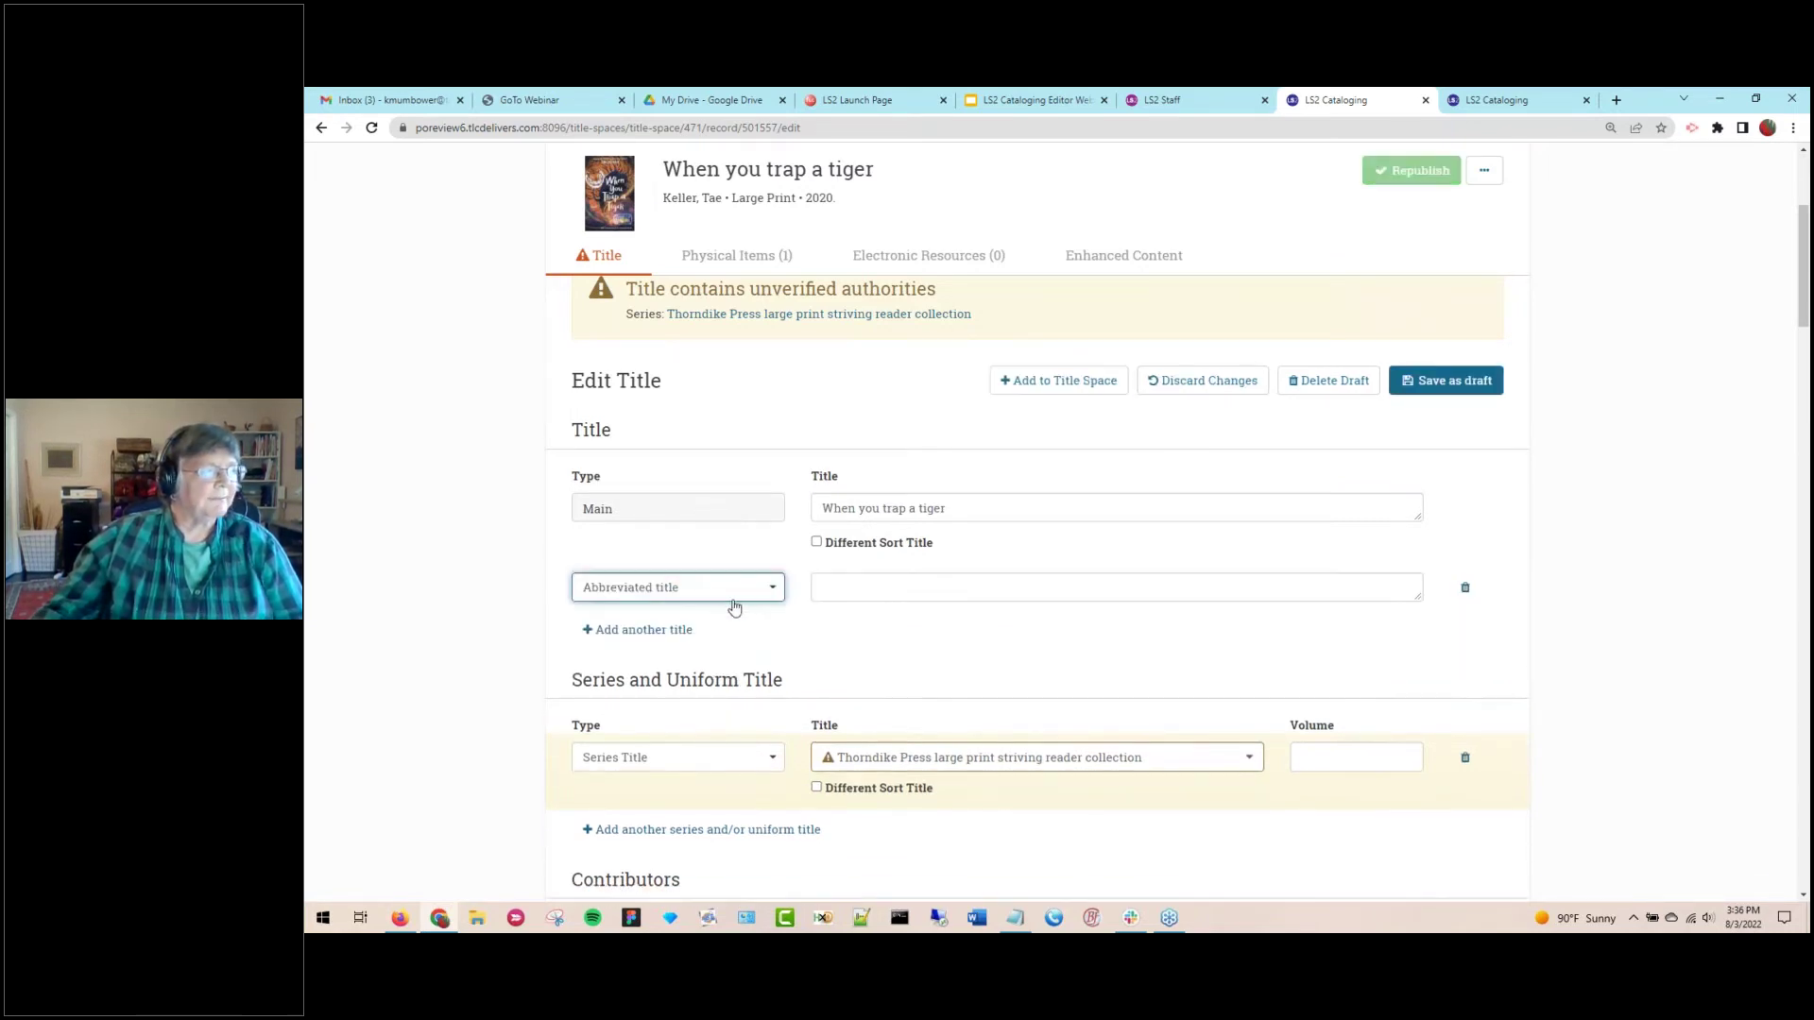
left_click(771, 590)
scroll(712, 639, "down", 2)
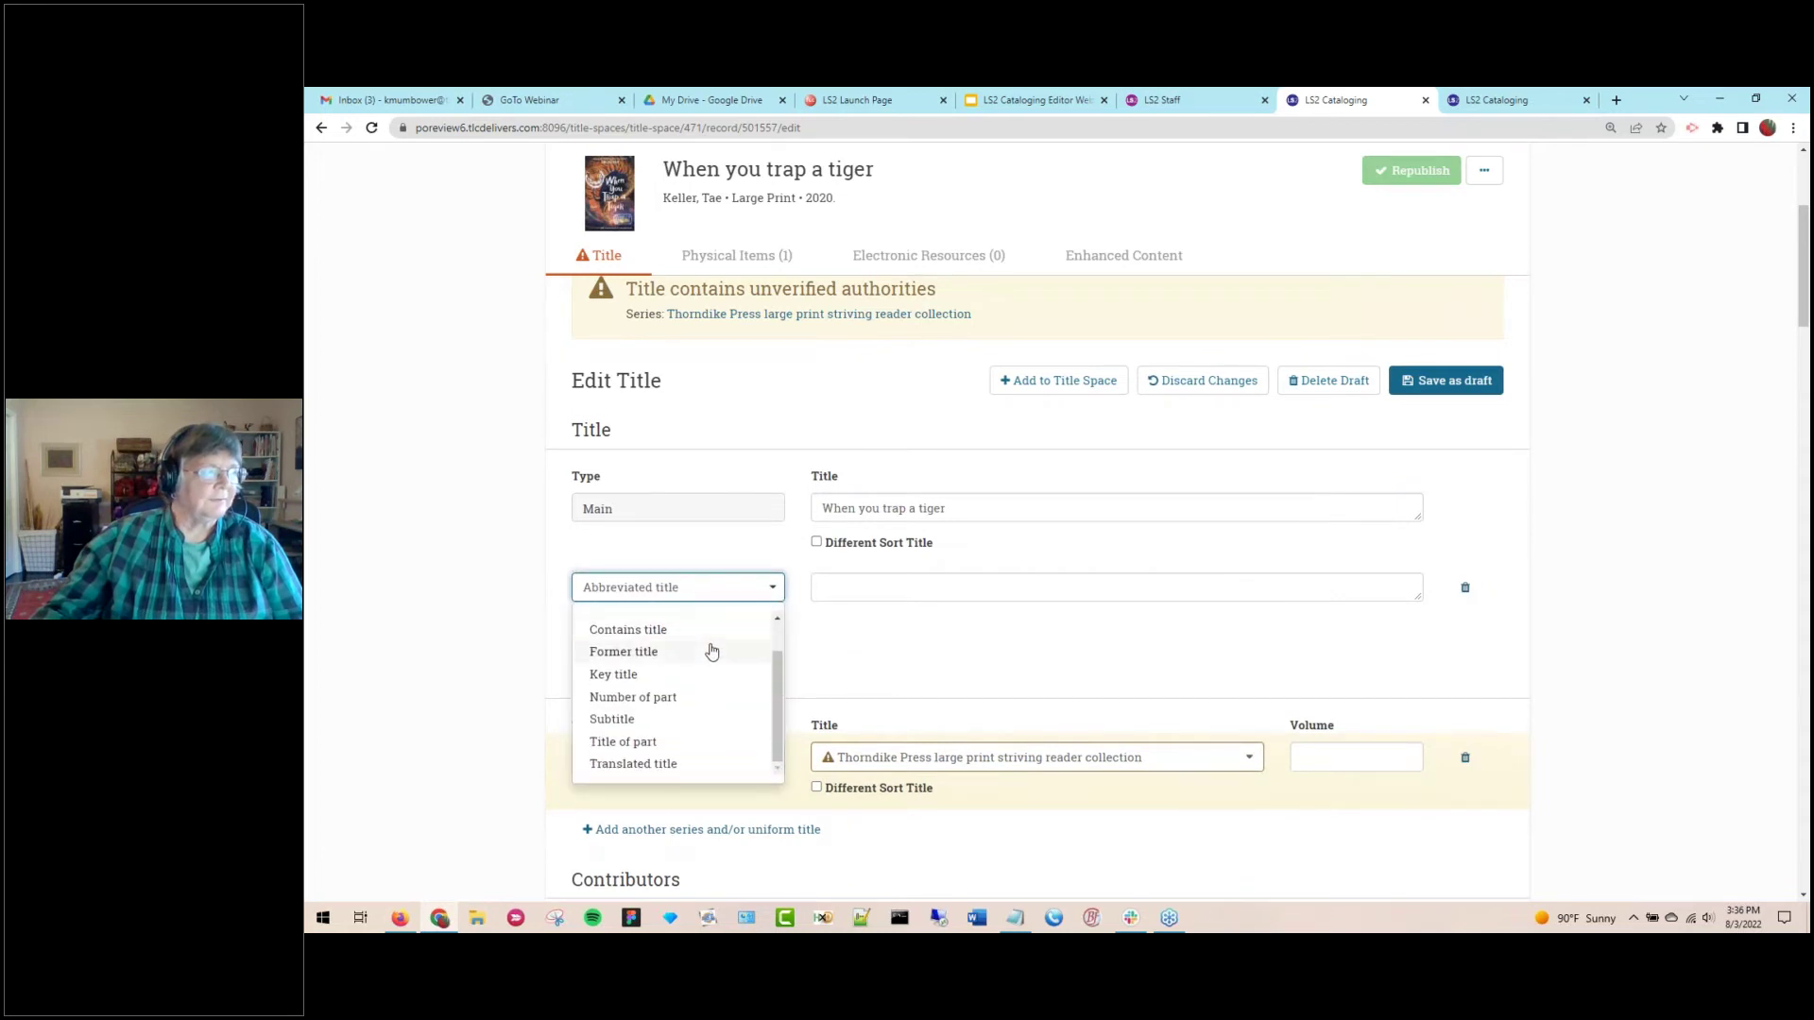
scroll(1337, 633, "up", 1)
left_click(1465, 594)
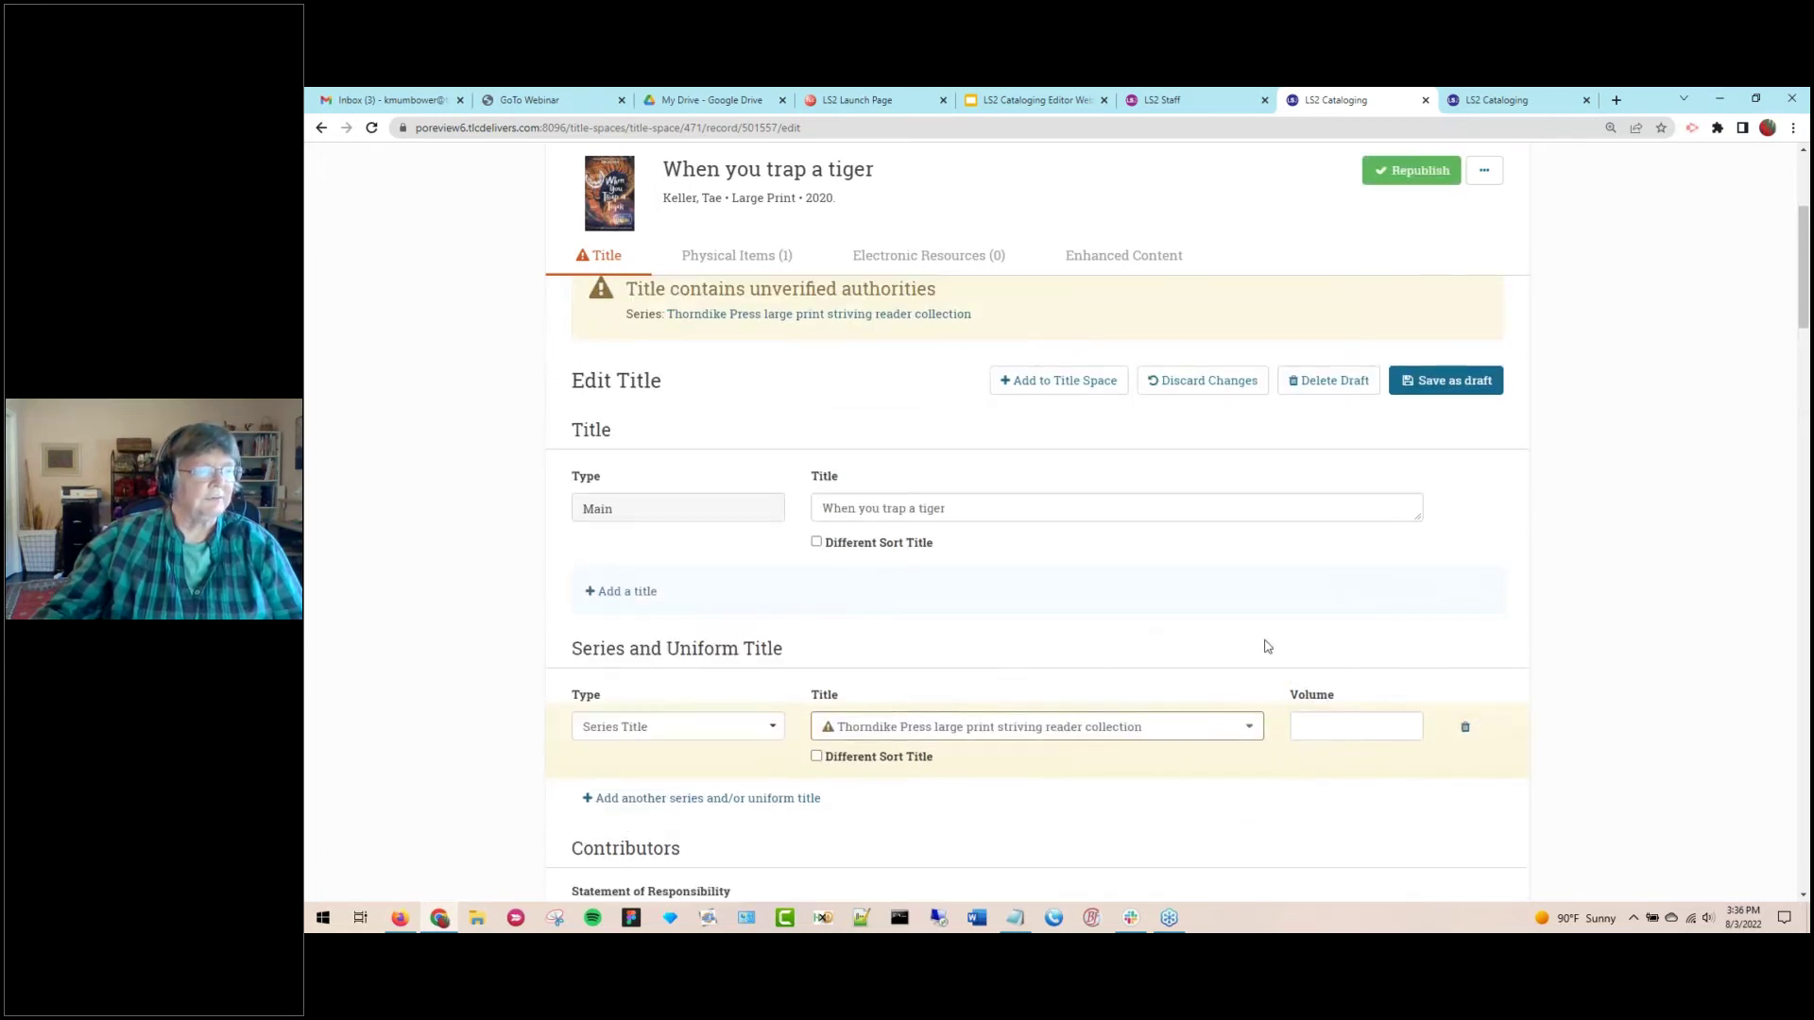
scroll(907, 506, "down", 2)
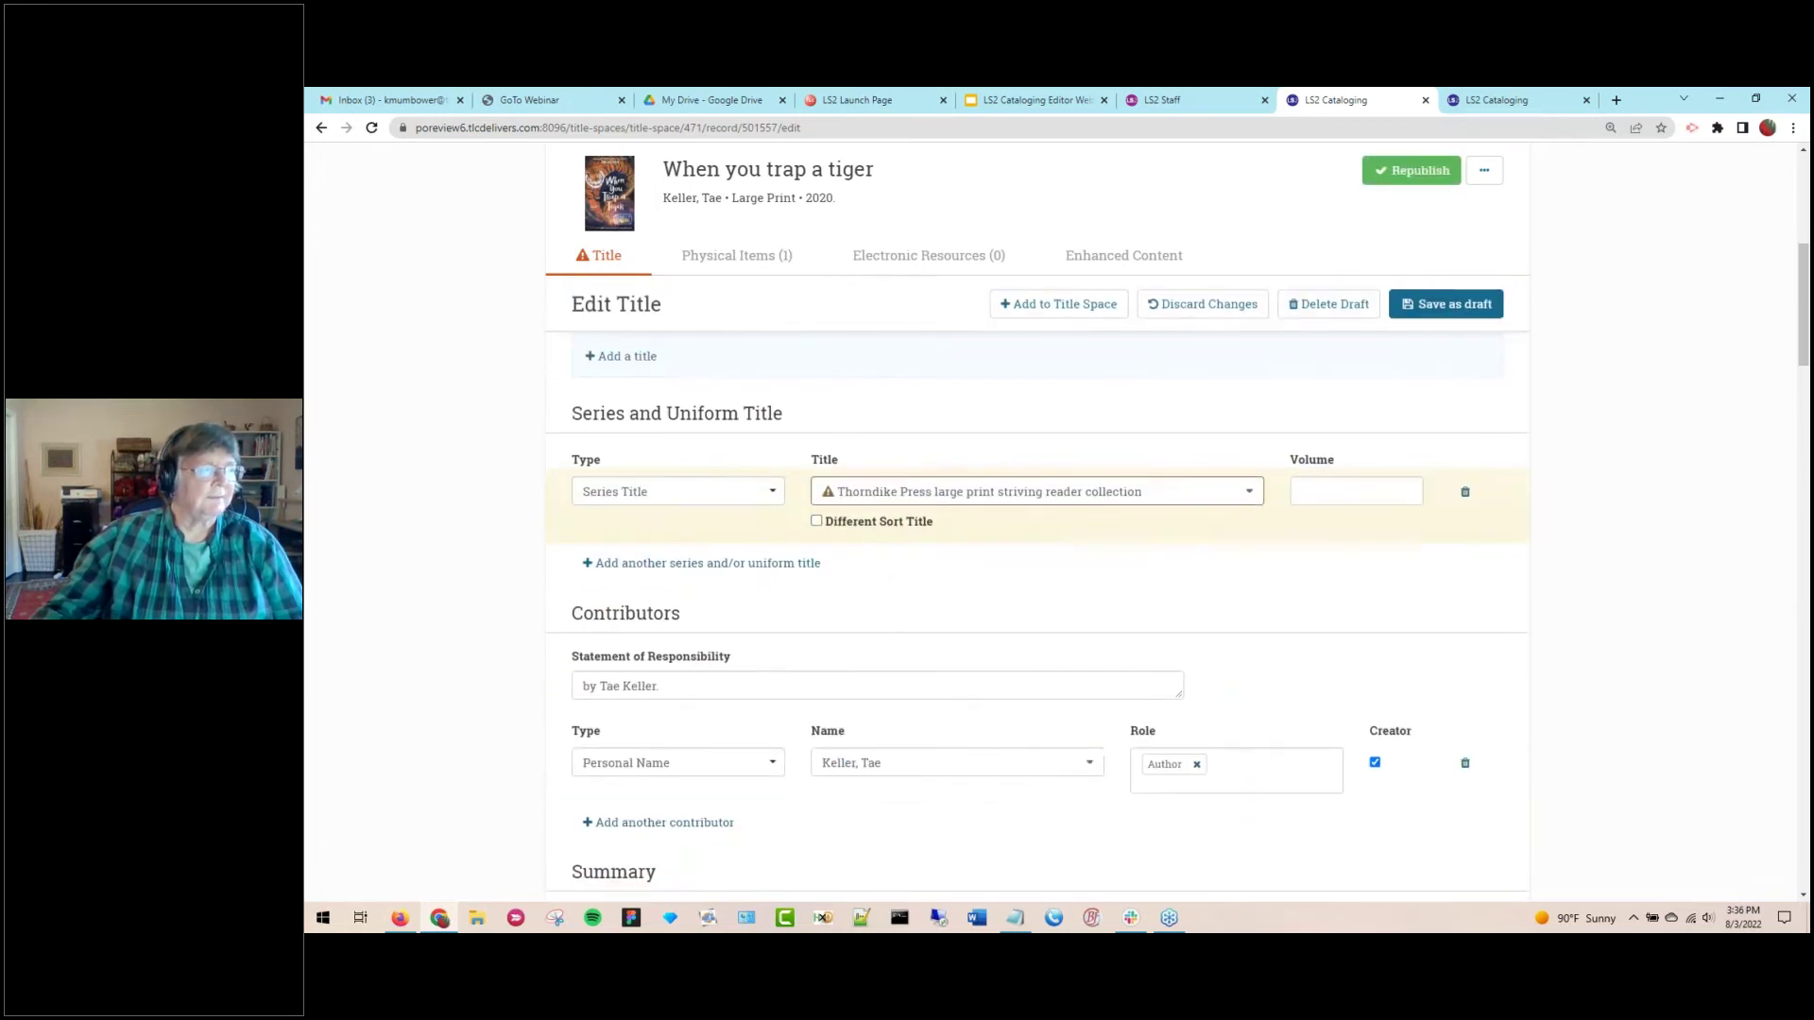
left_click(988, 496)
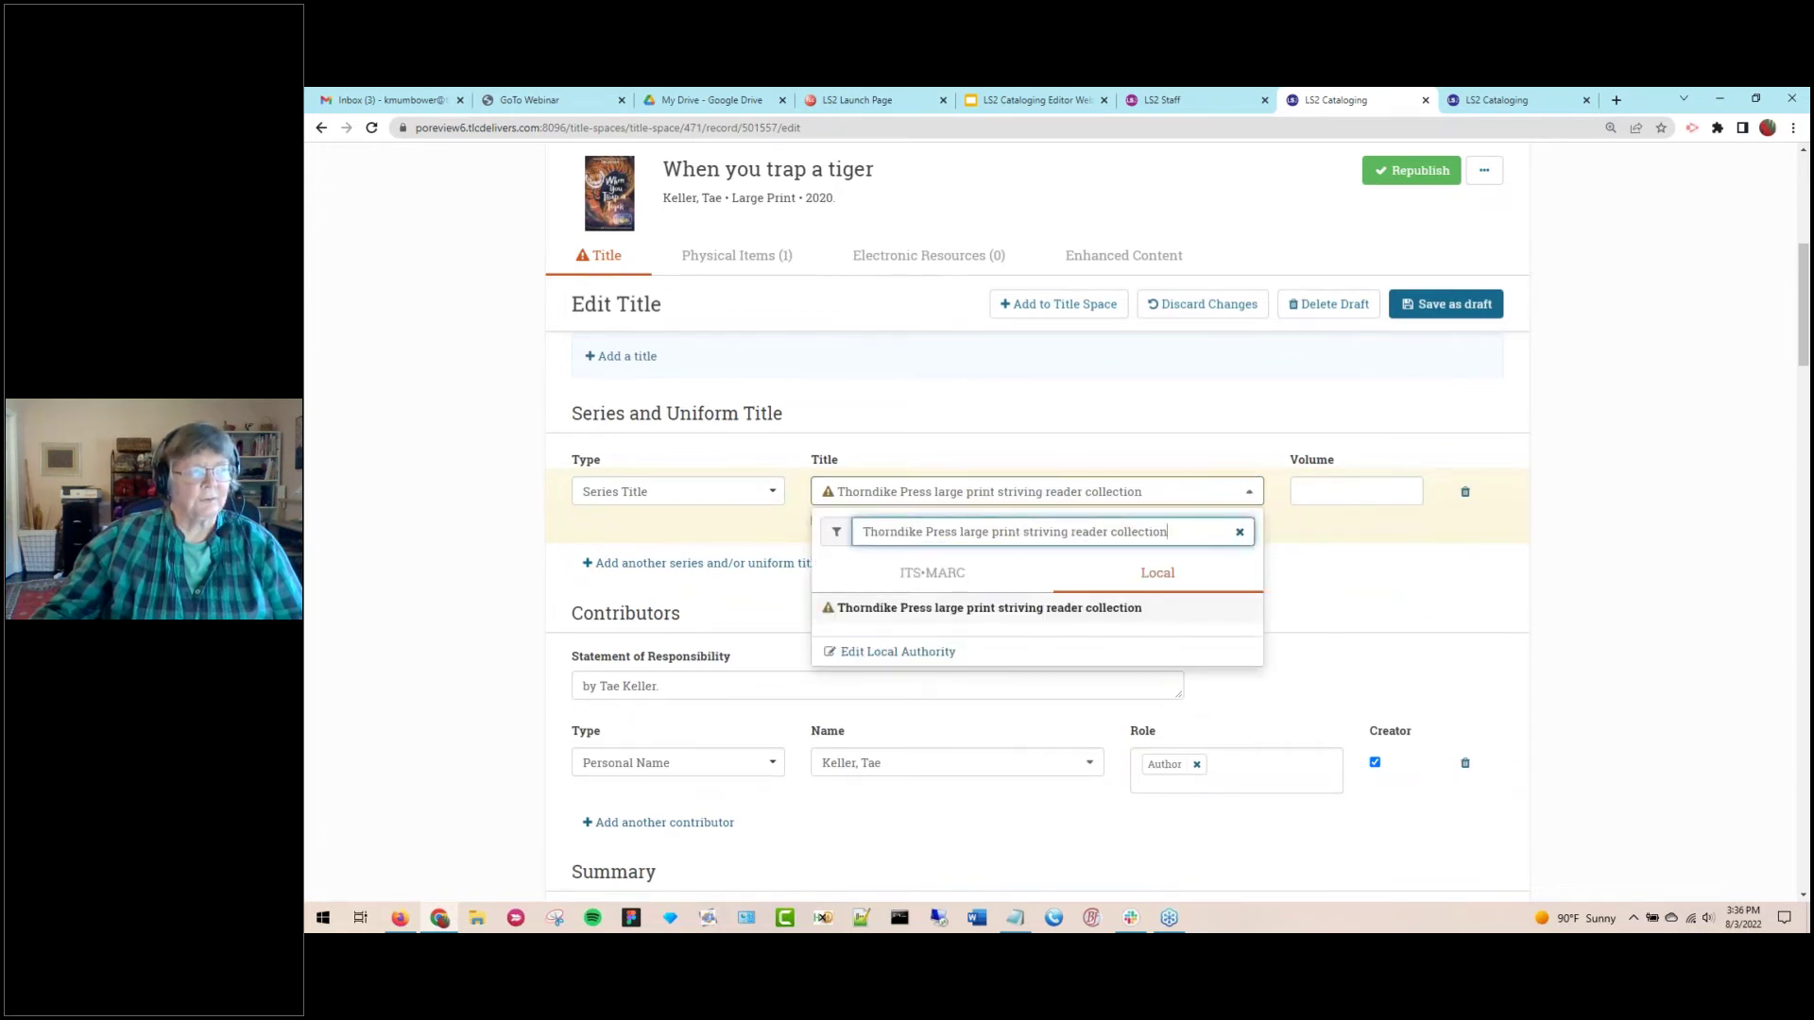
left_click(899, 651)
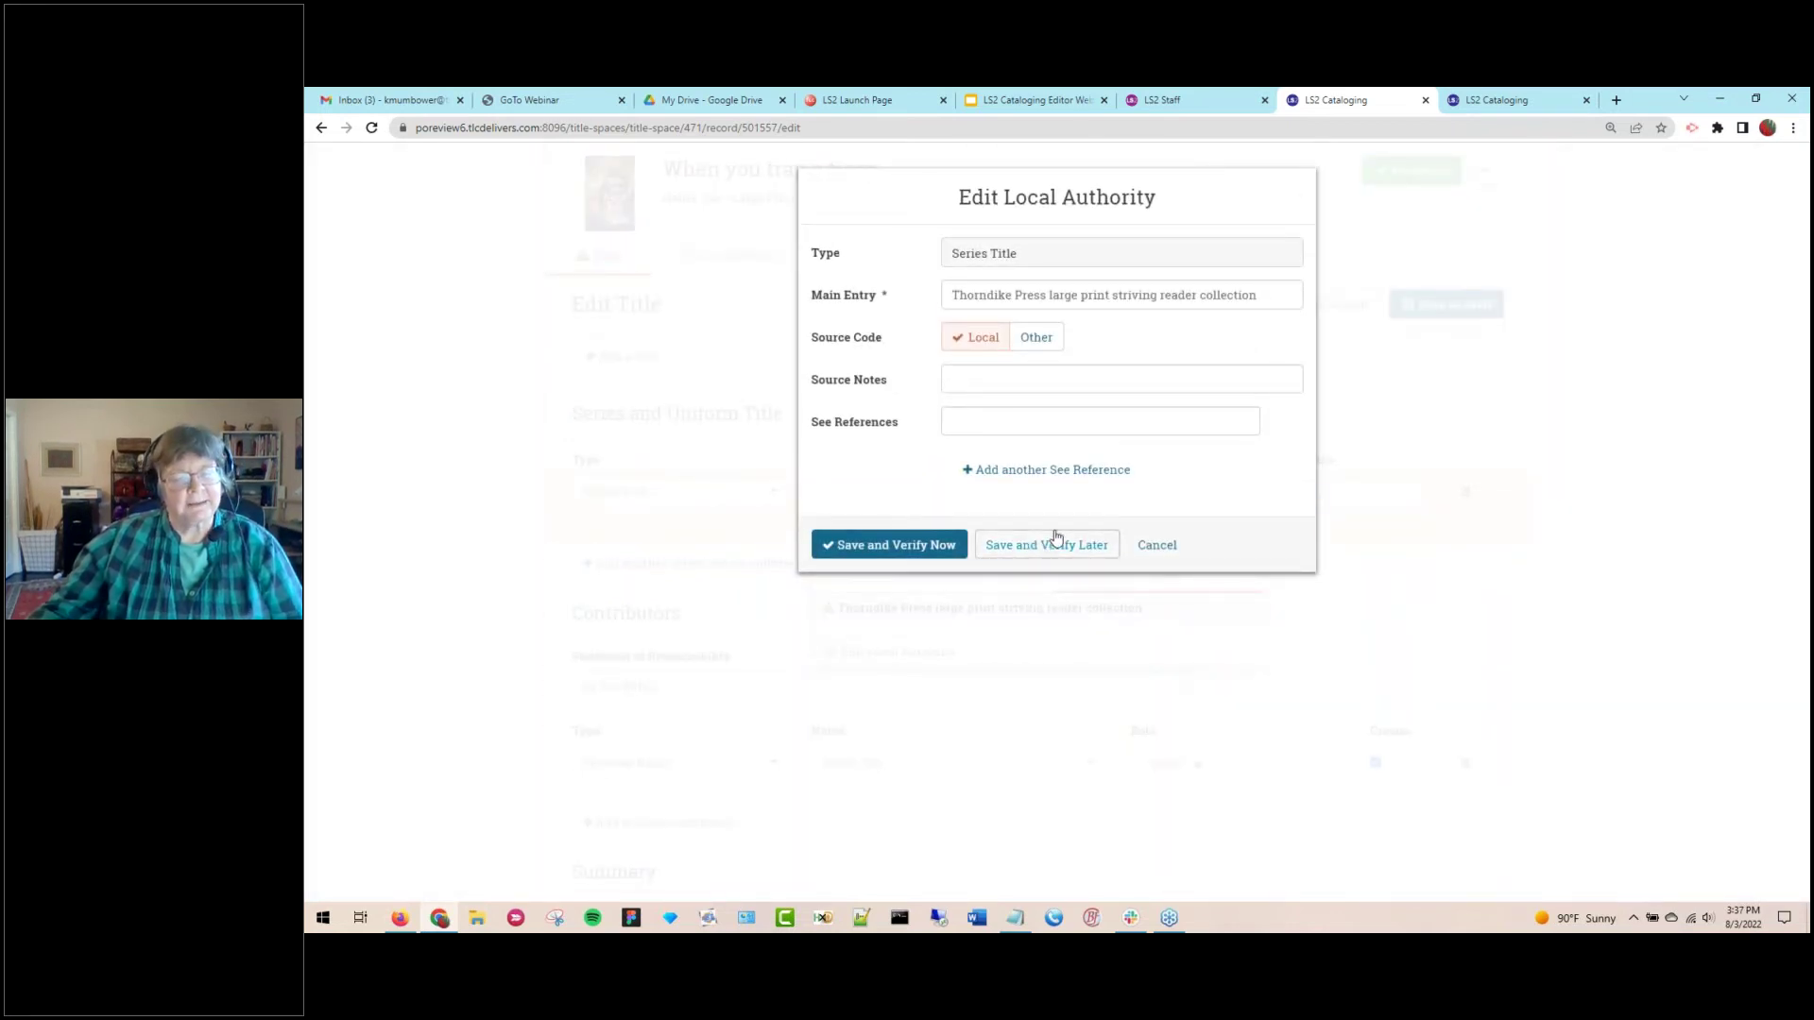
left_click(1157, 546)
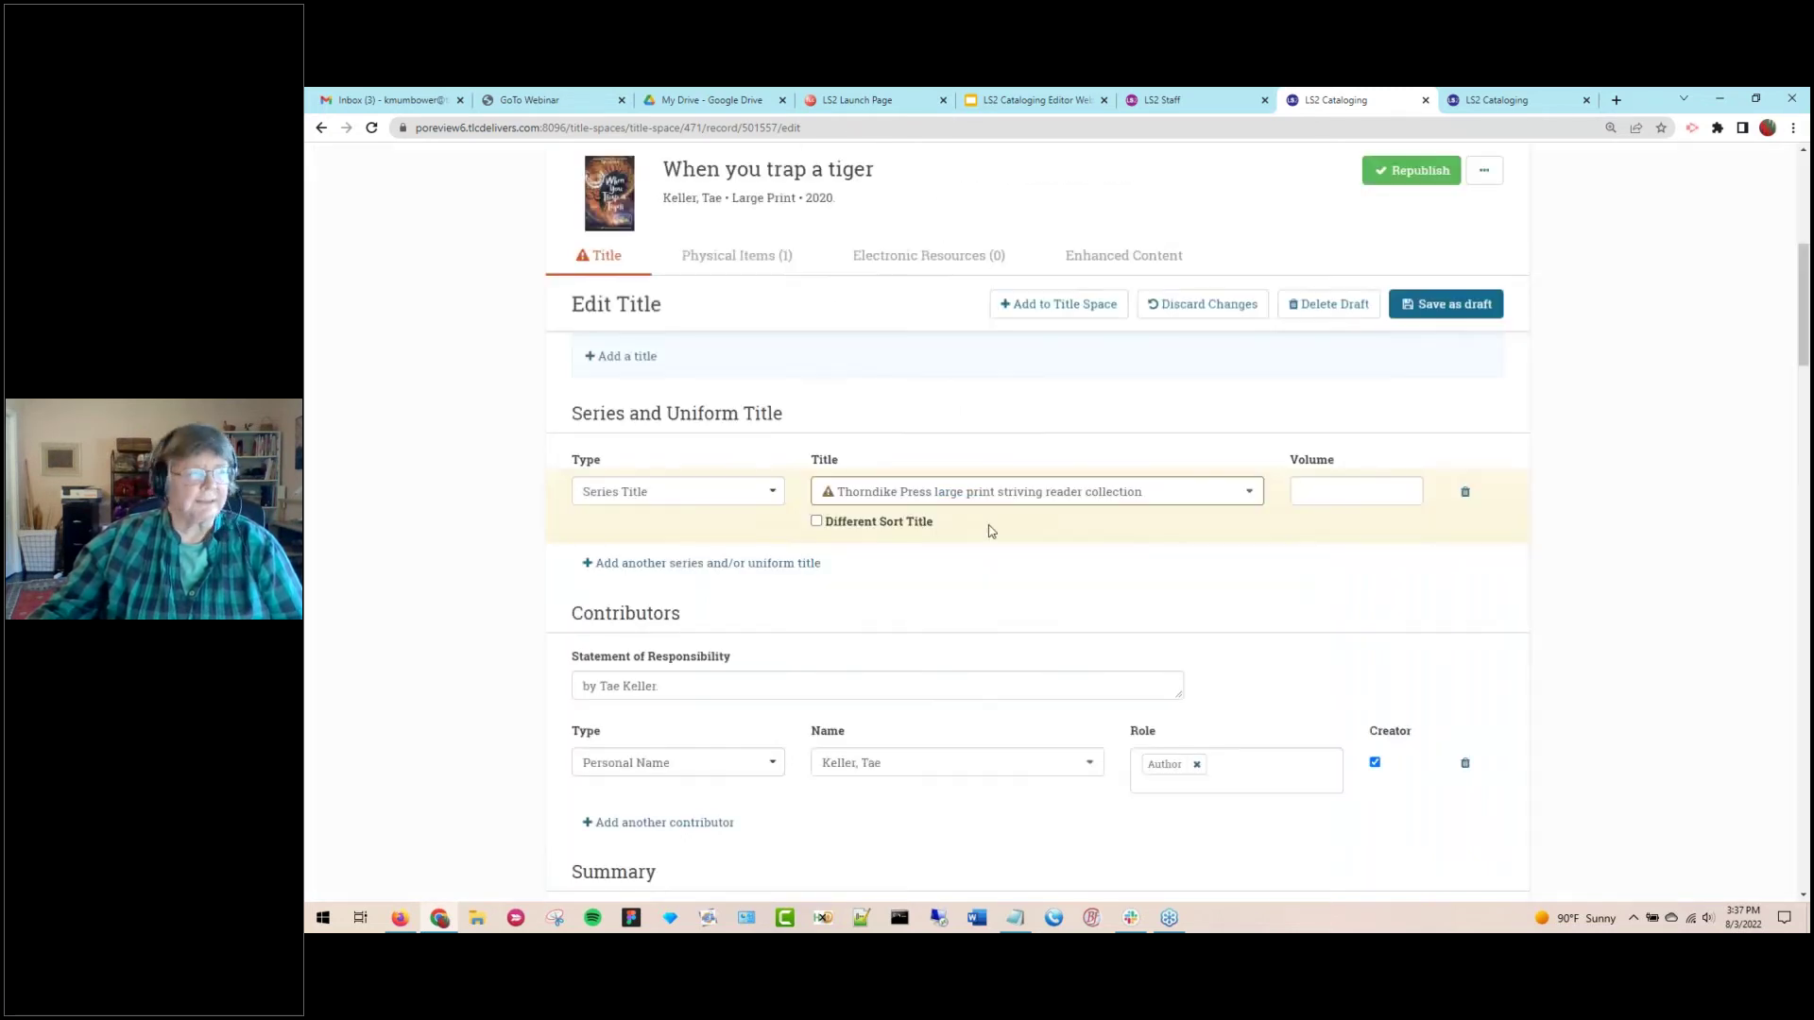
Step: Add a second contributor by searching 'shakespeare, wi' in ITS•MARC and local authorities
scroll(915, 535, "down", 2)
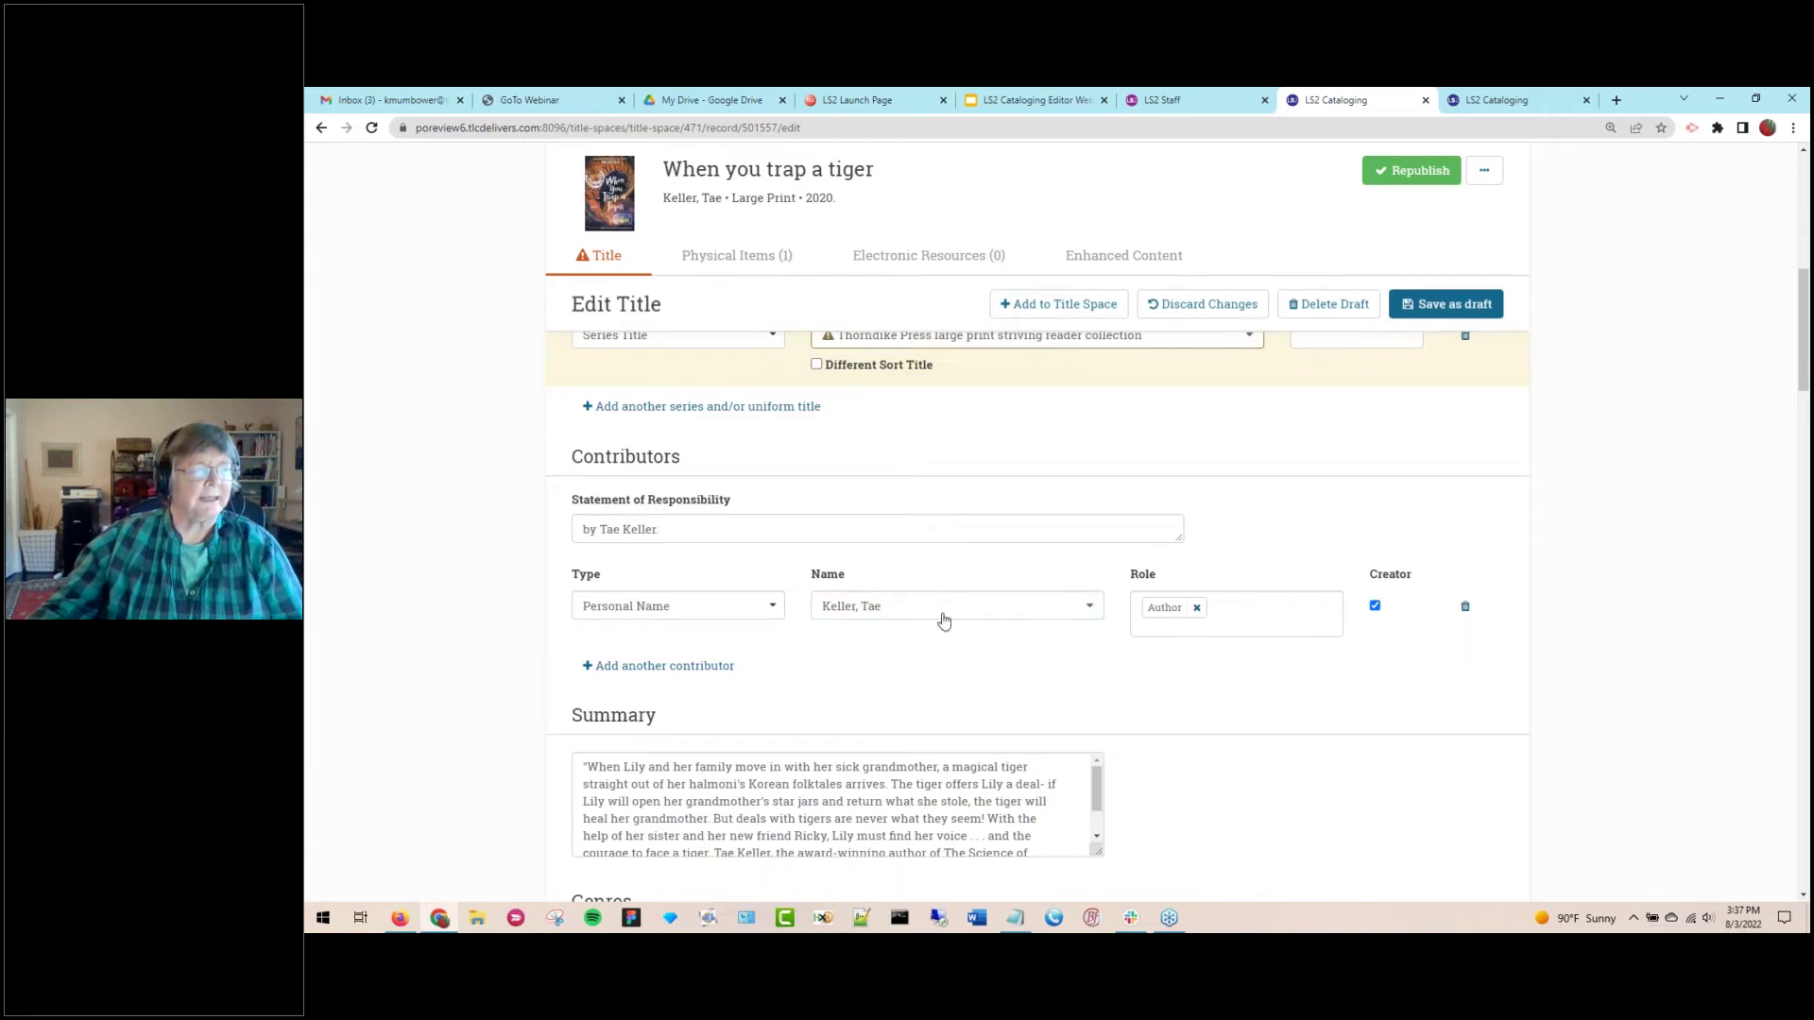
left_click(896, 607)
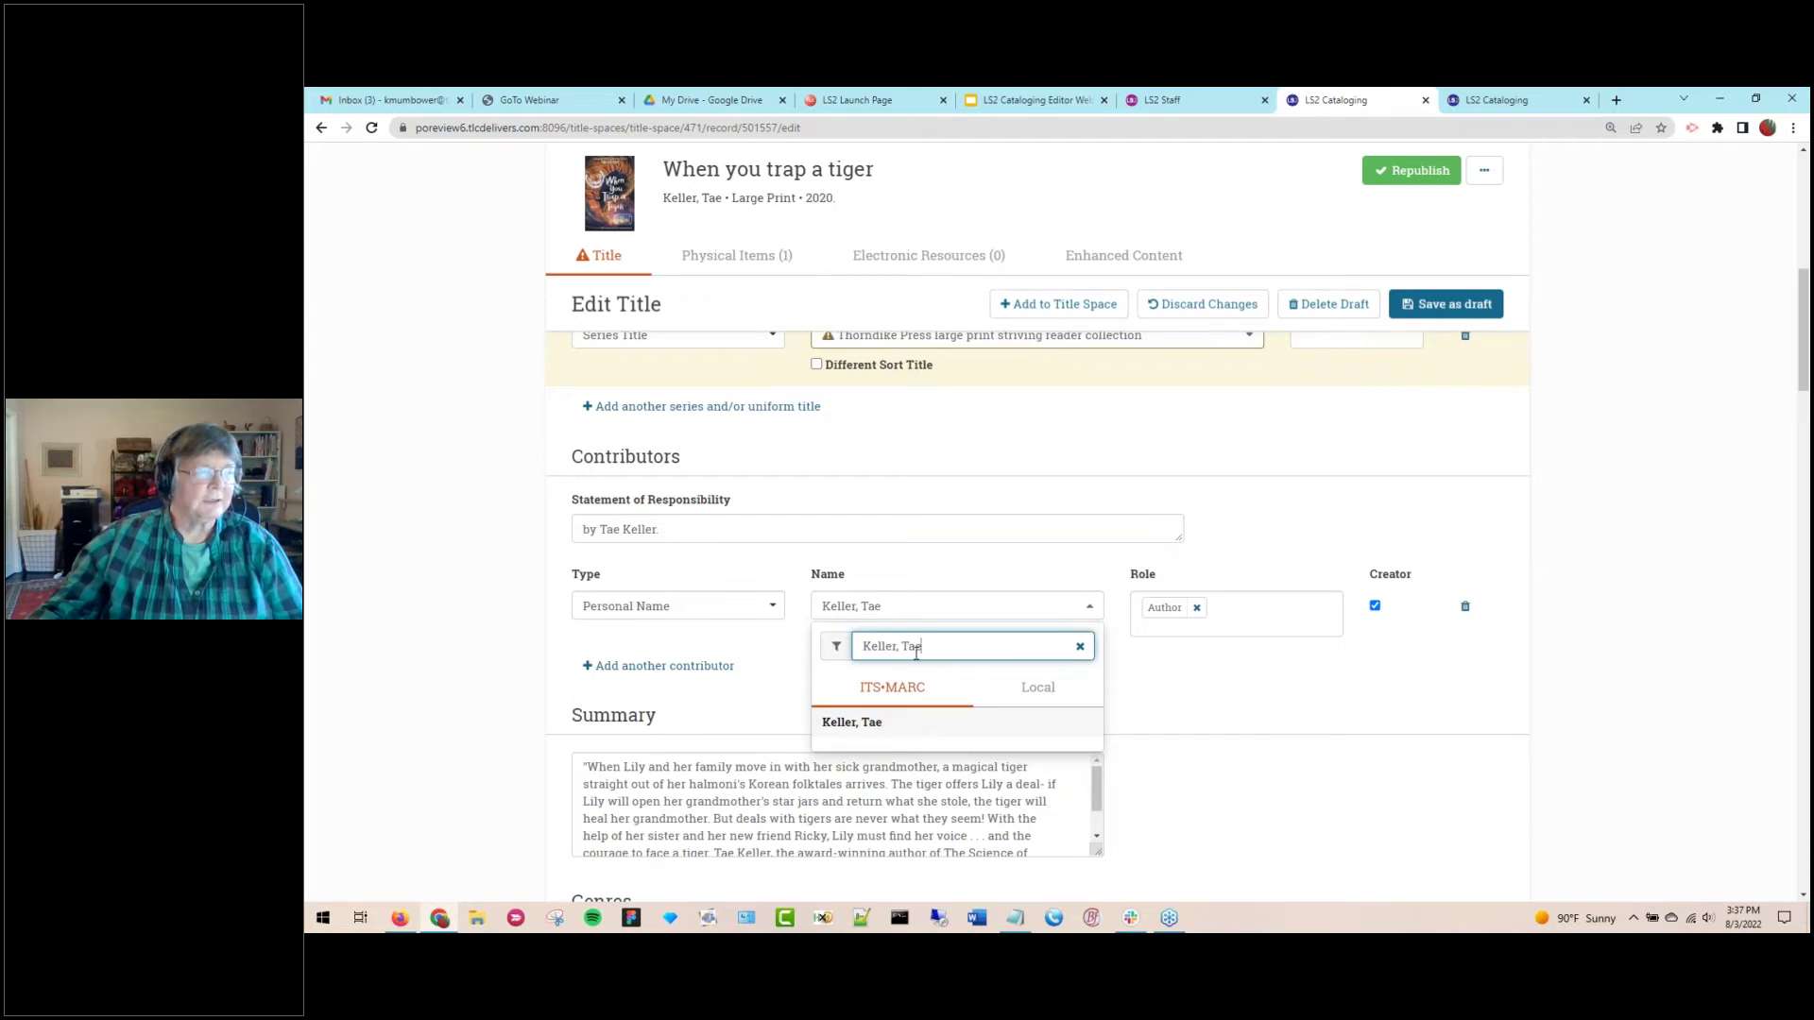
left_click(766, 666)
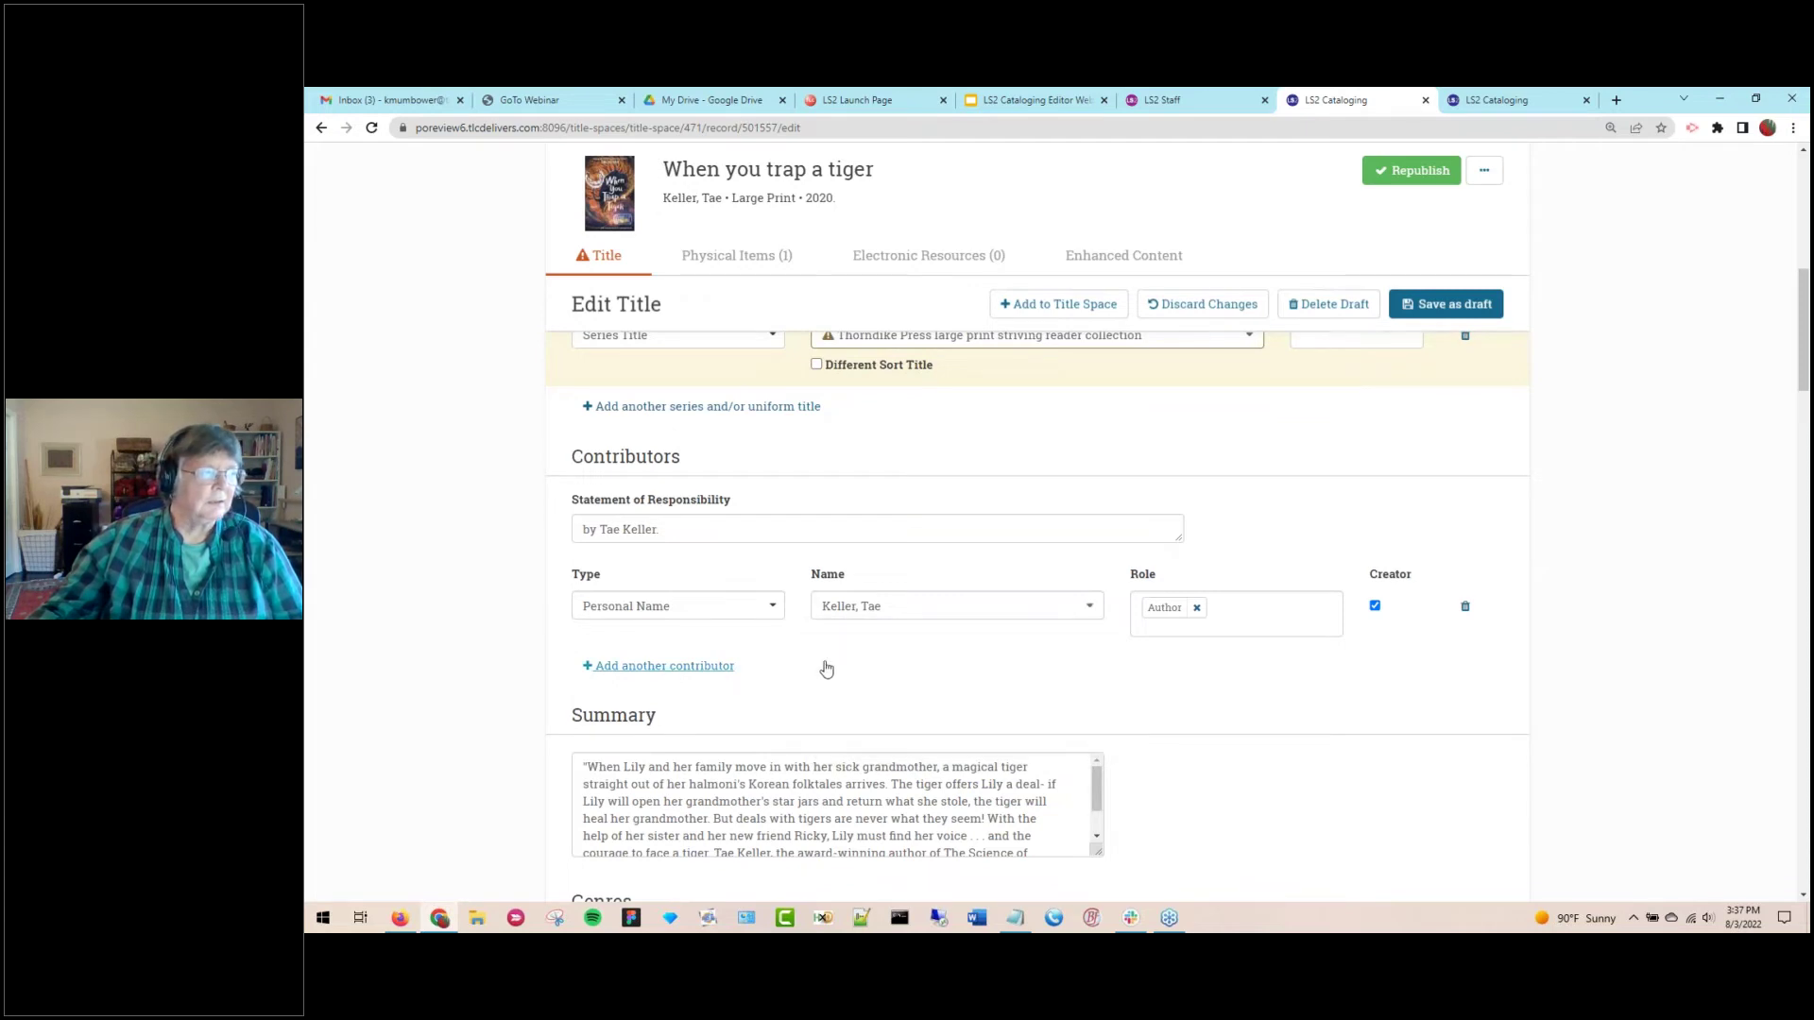
left_click(839, 670)
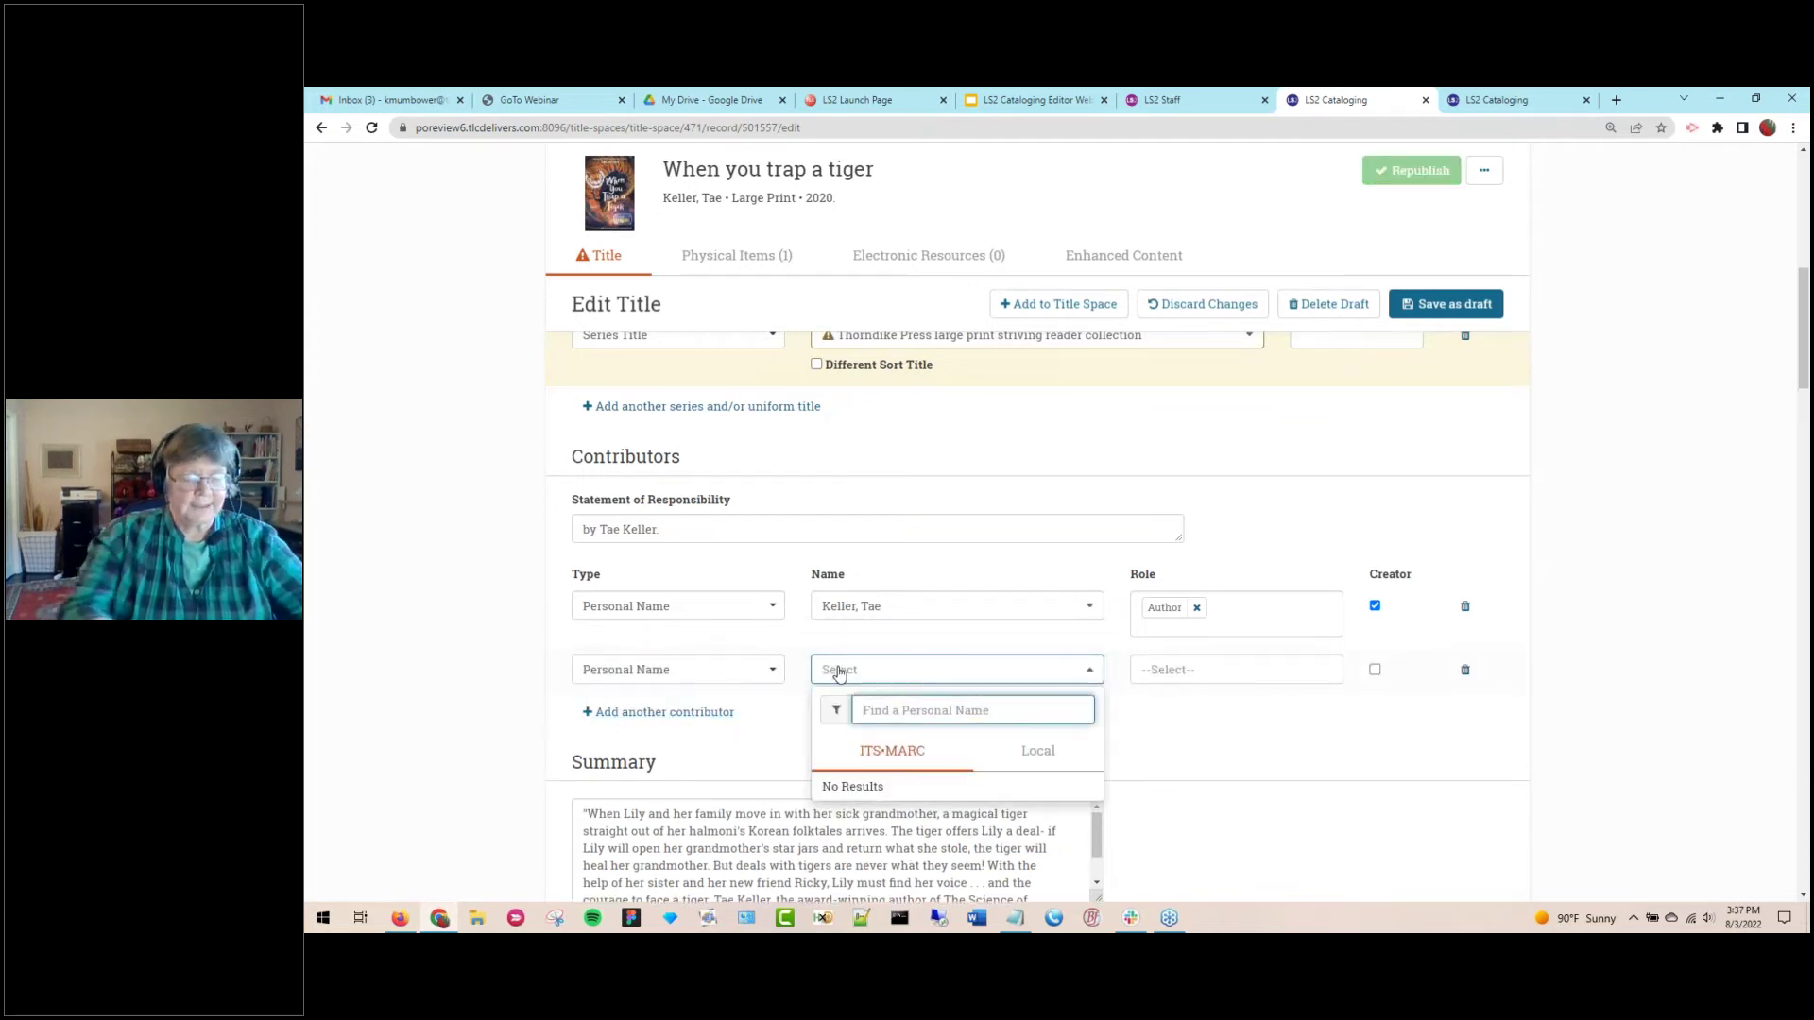
type("shake")
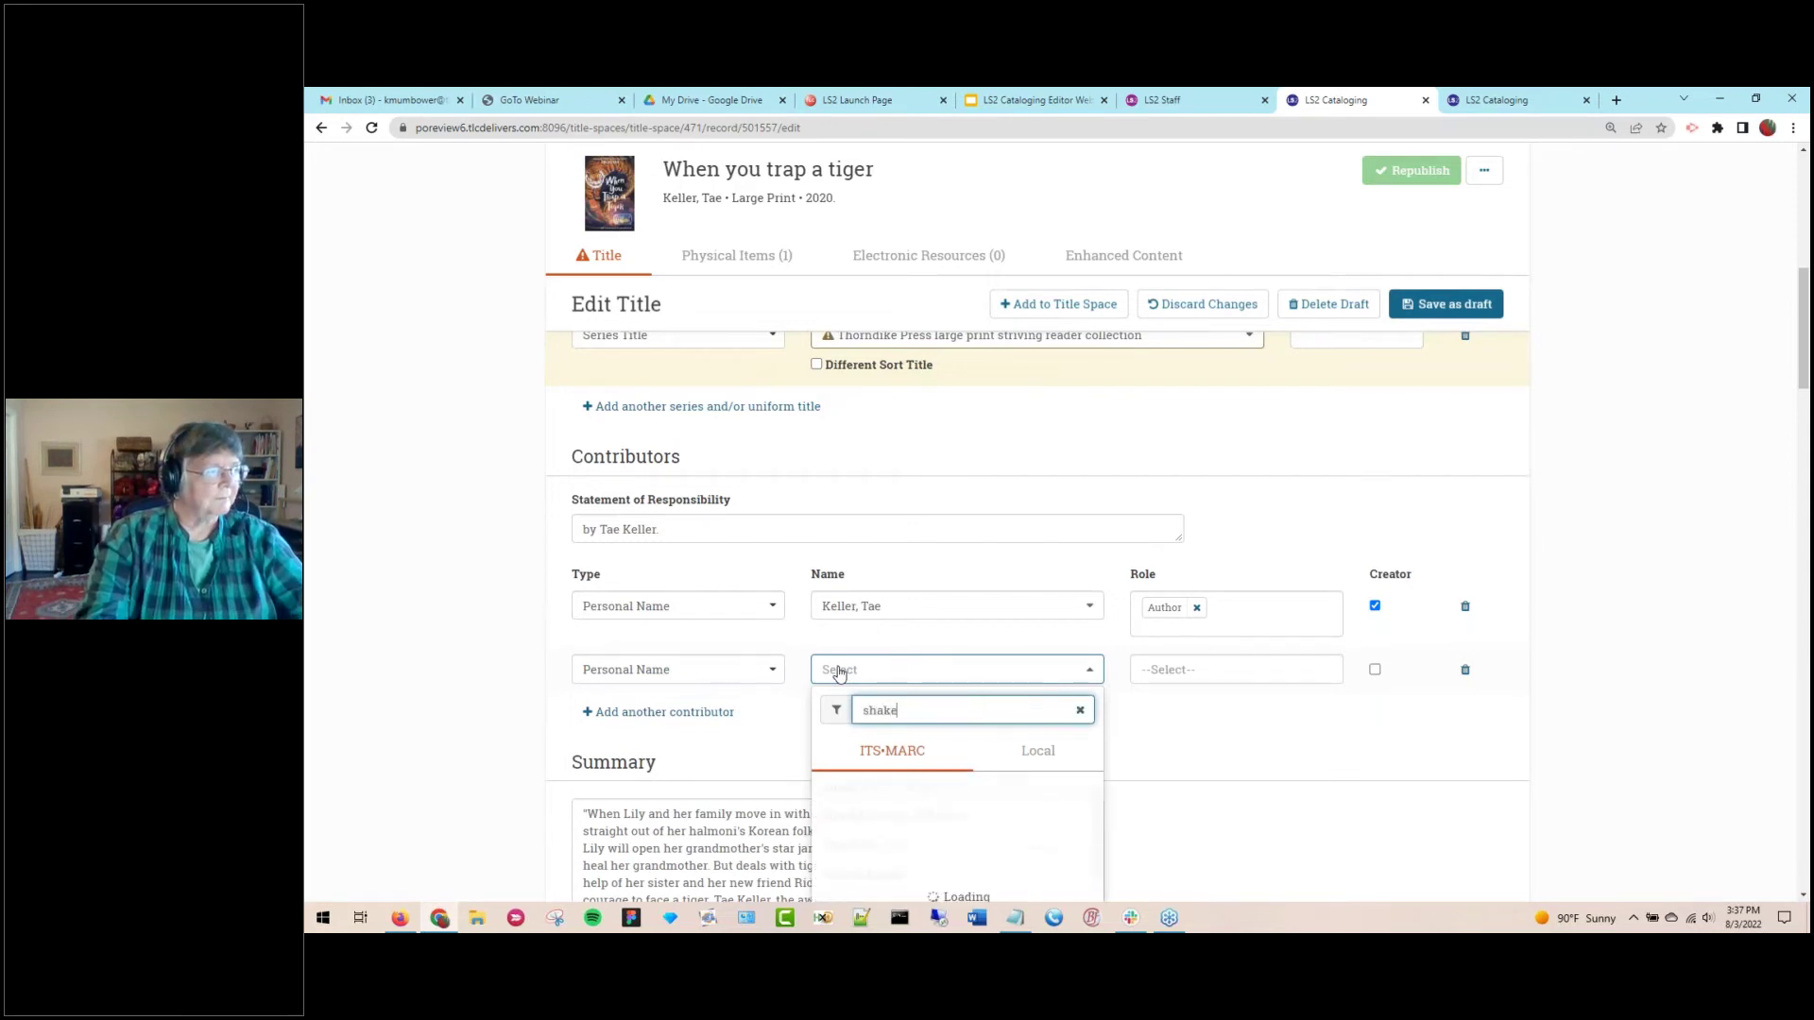
type("speare, william")
key("Return")
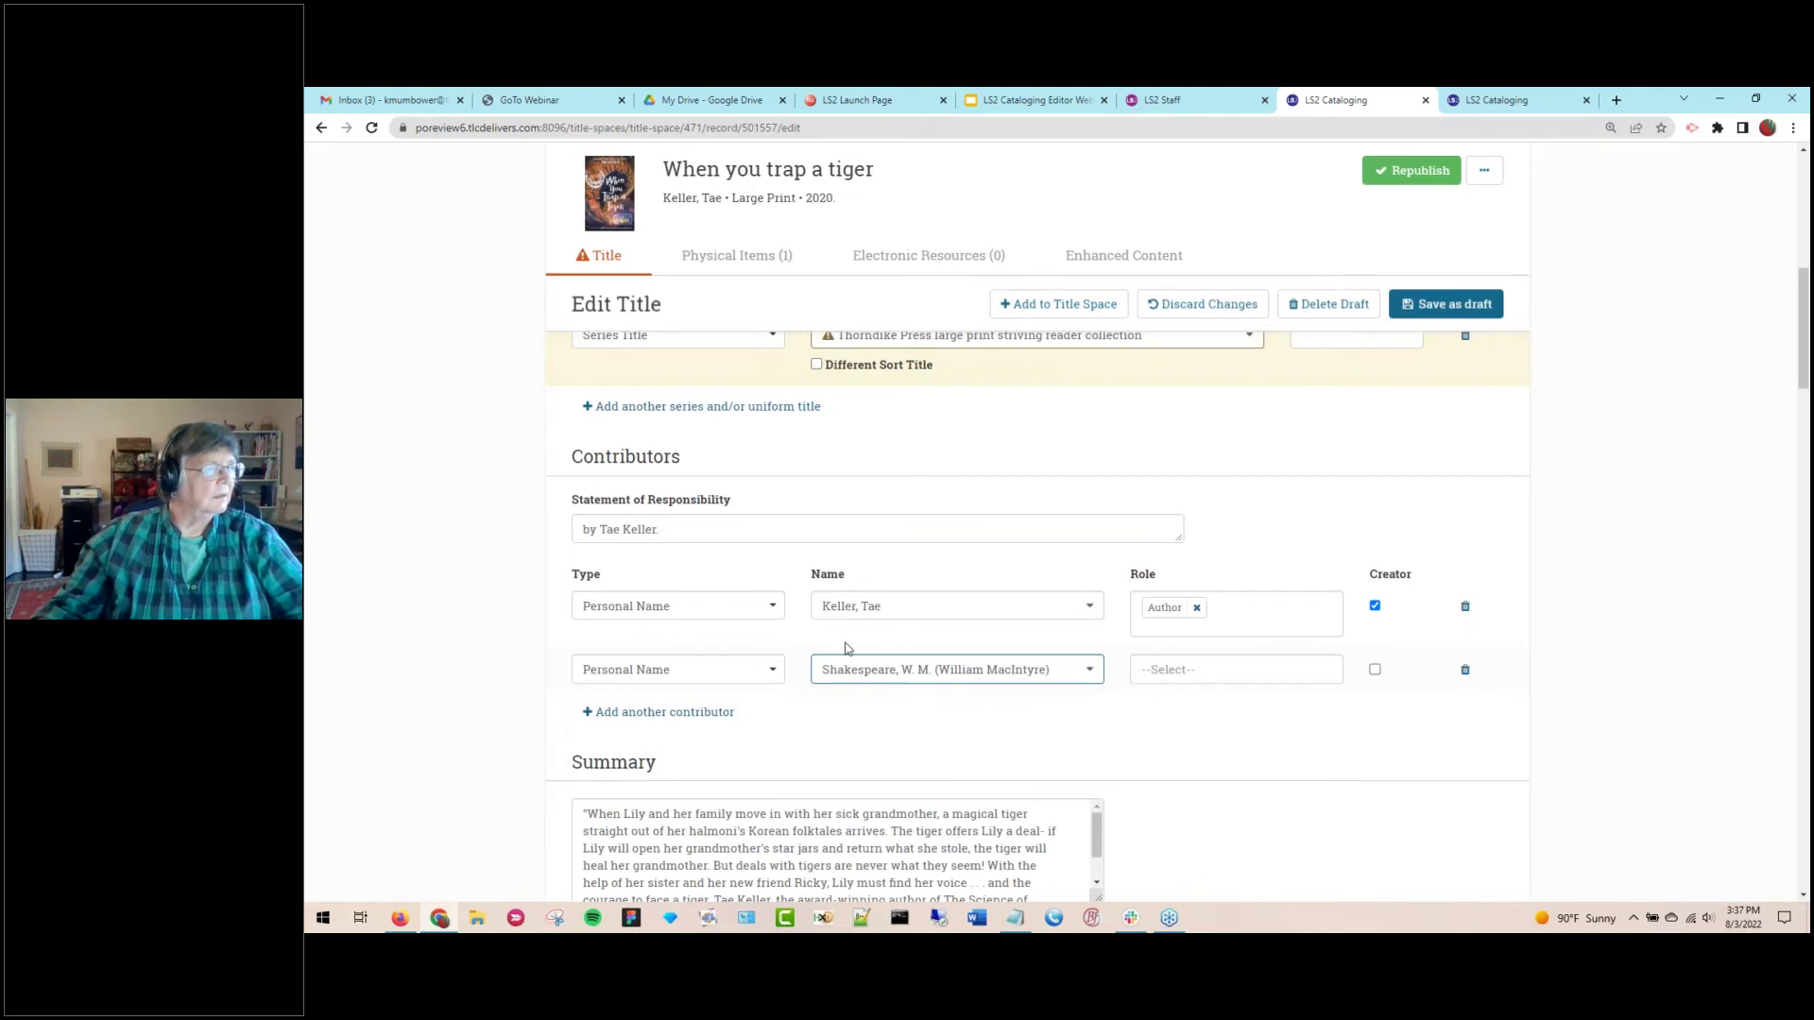
left_click(923, 678)
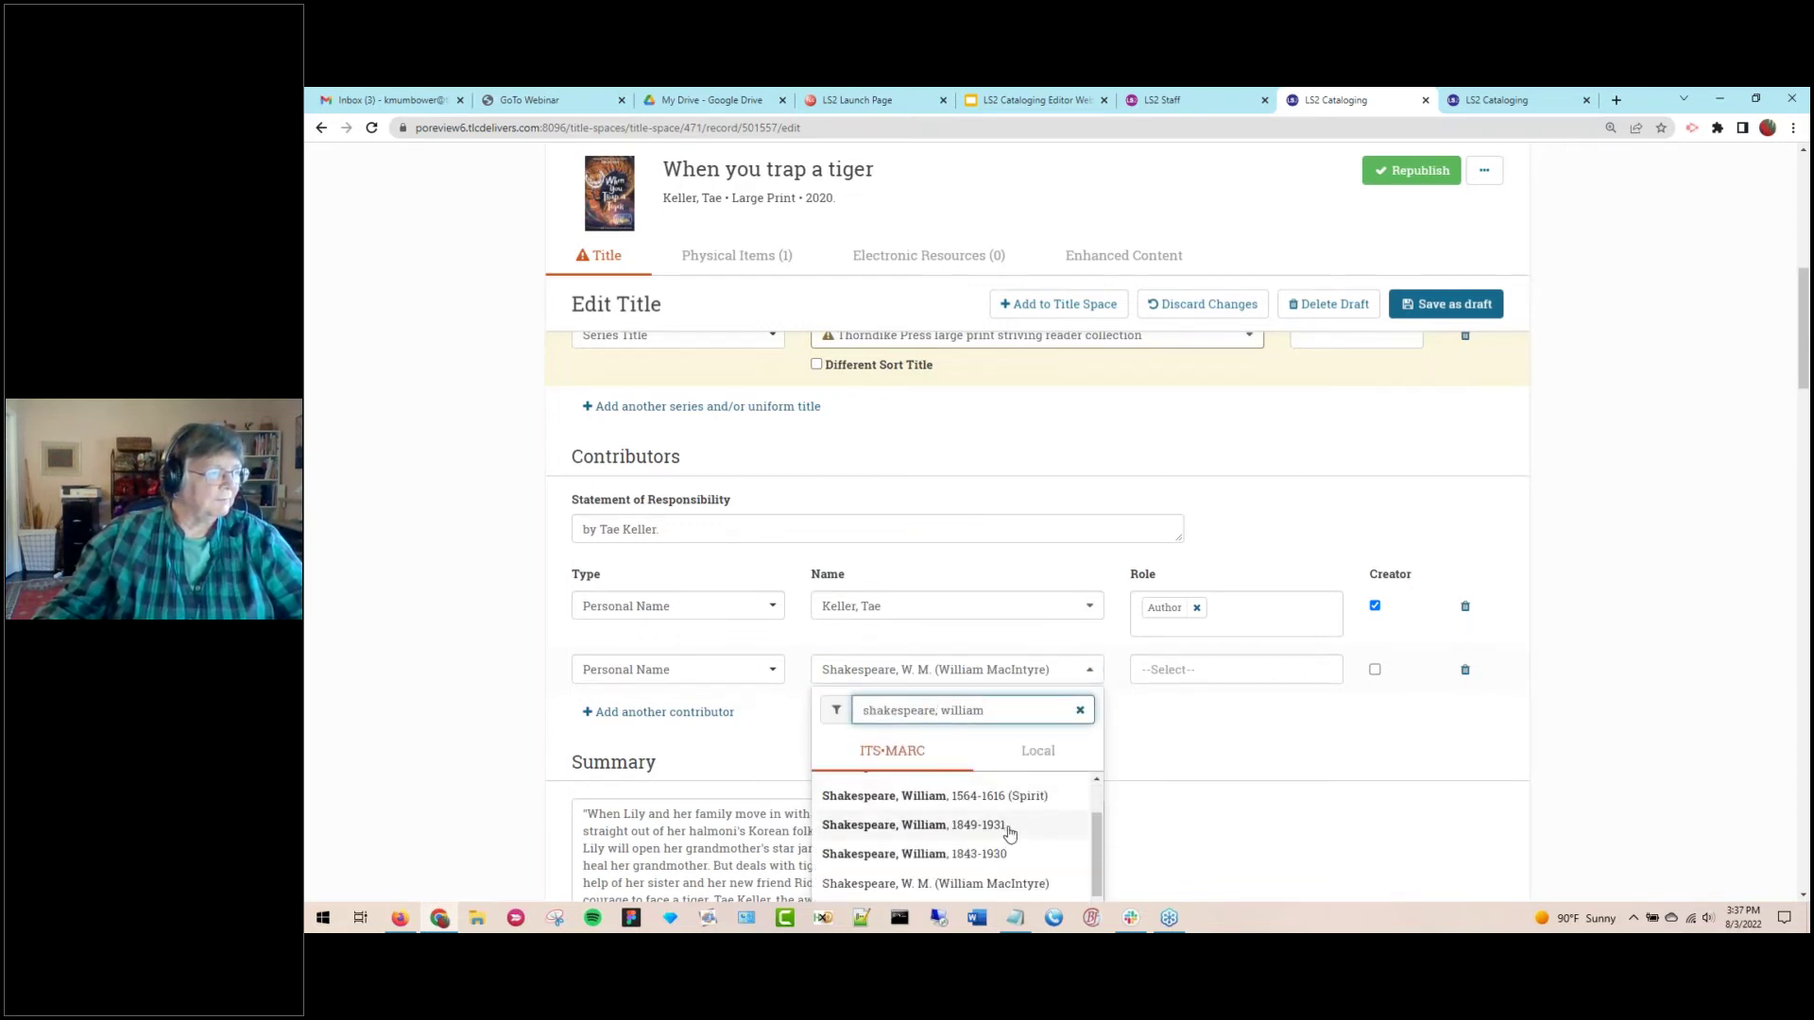
scroll(1009, 832, "up", 1)
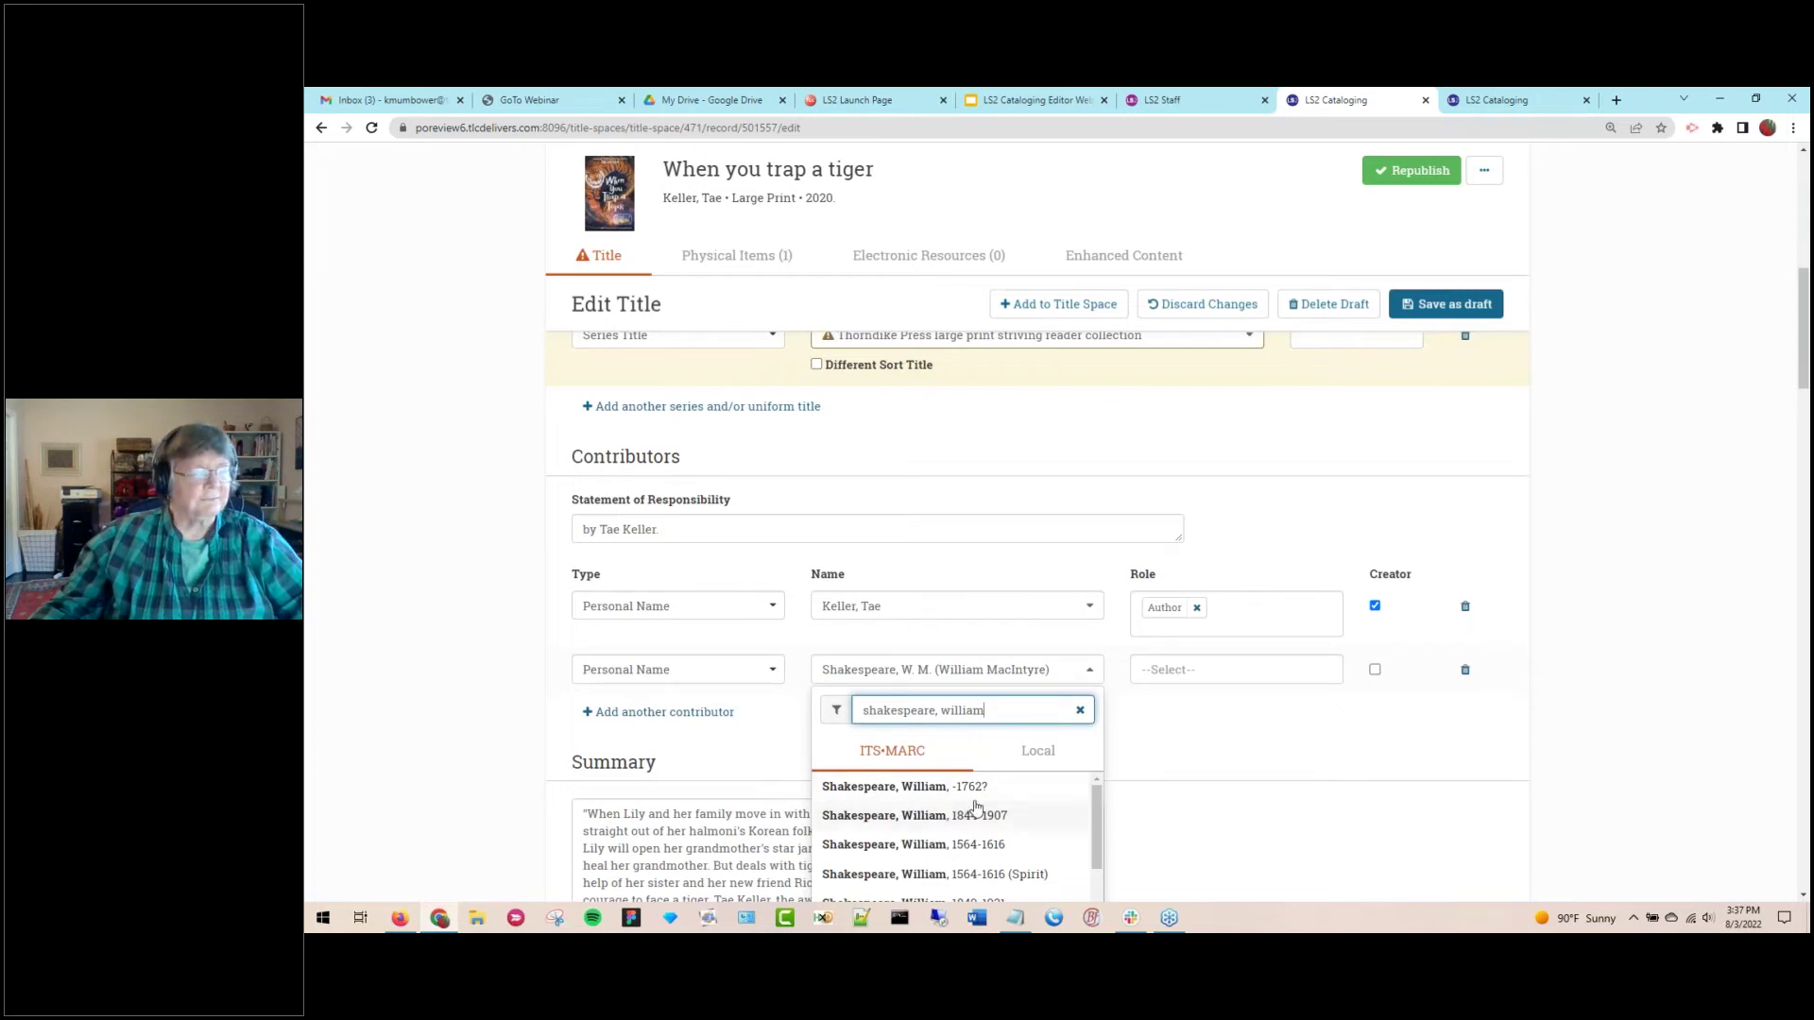
left_click(1038, 753)
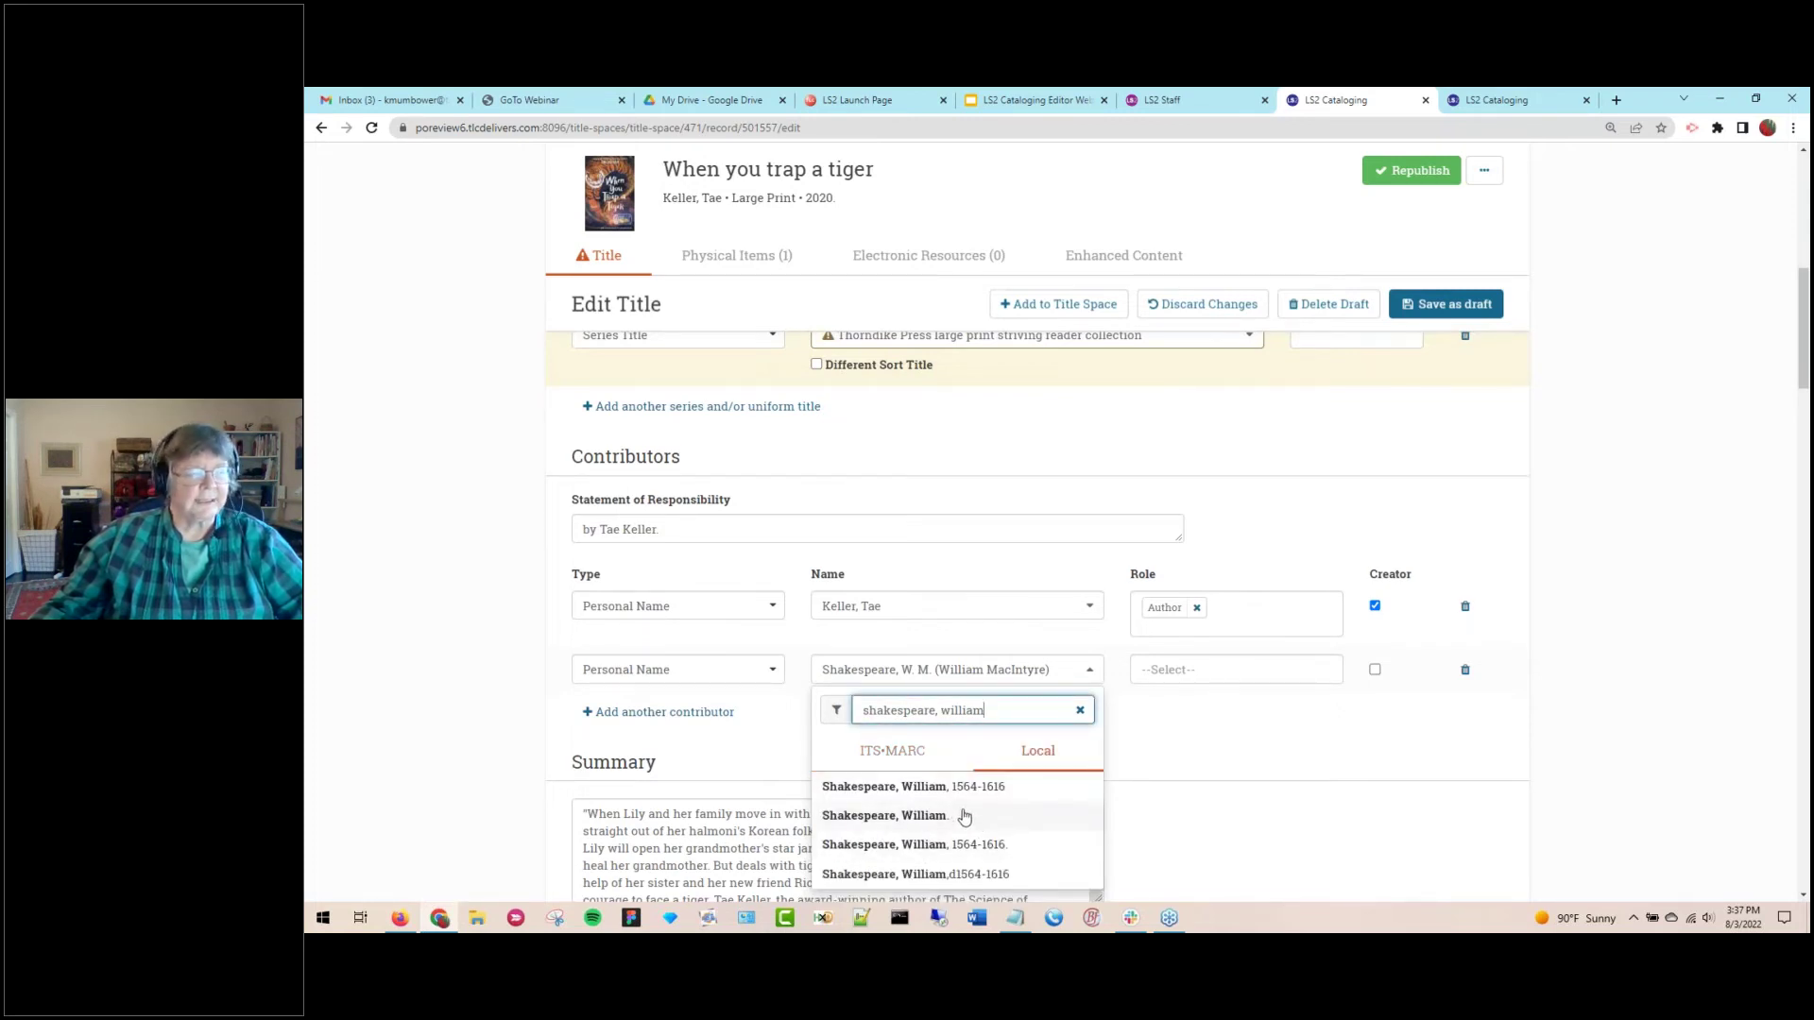
left_click(899, 765)
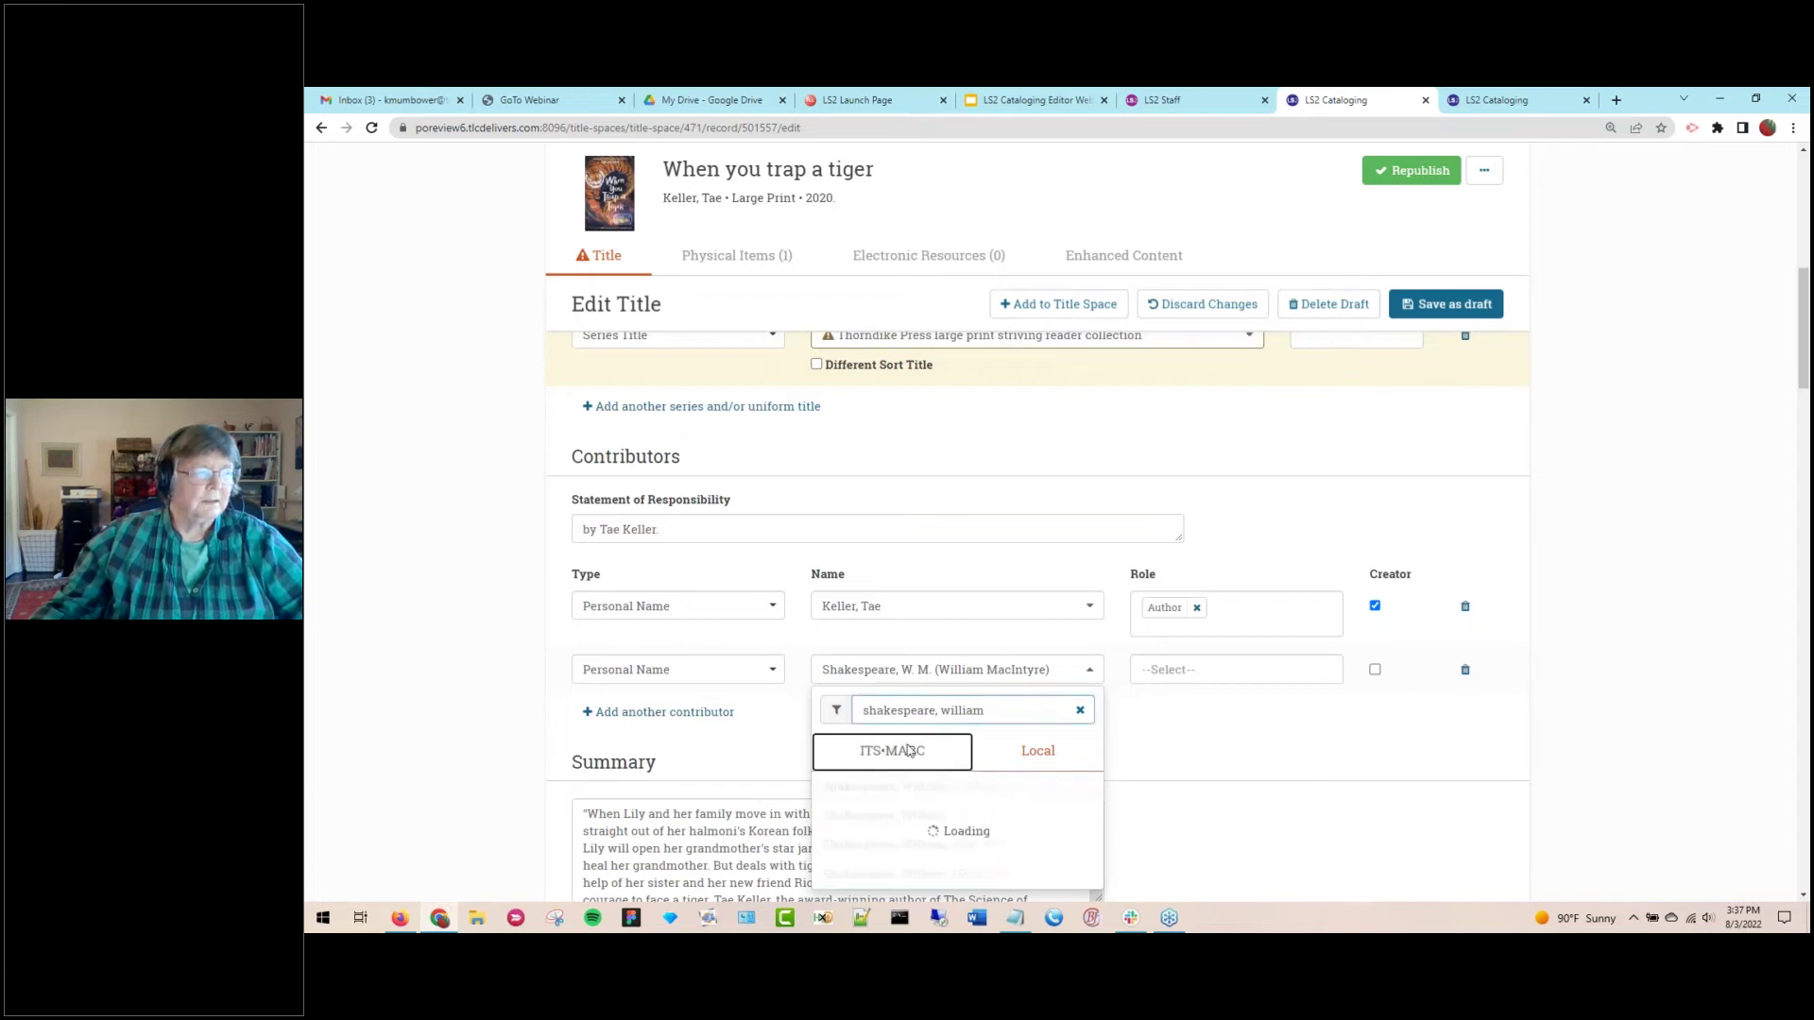
left_click(1127, 714)
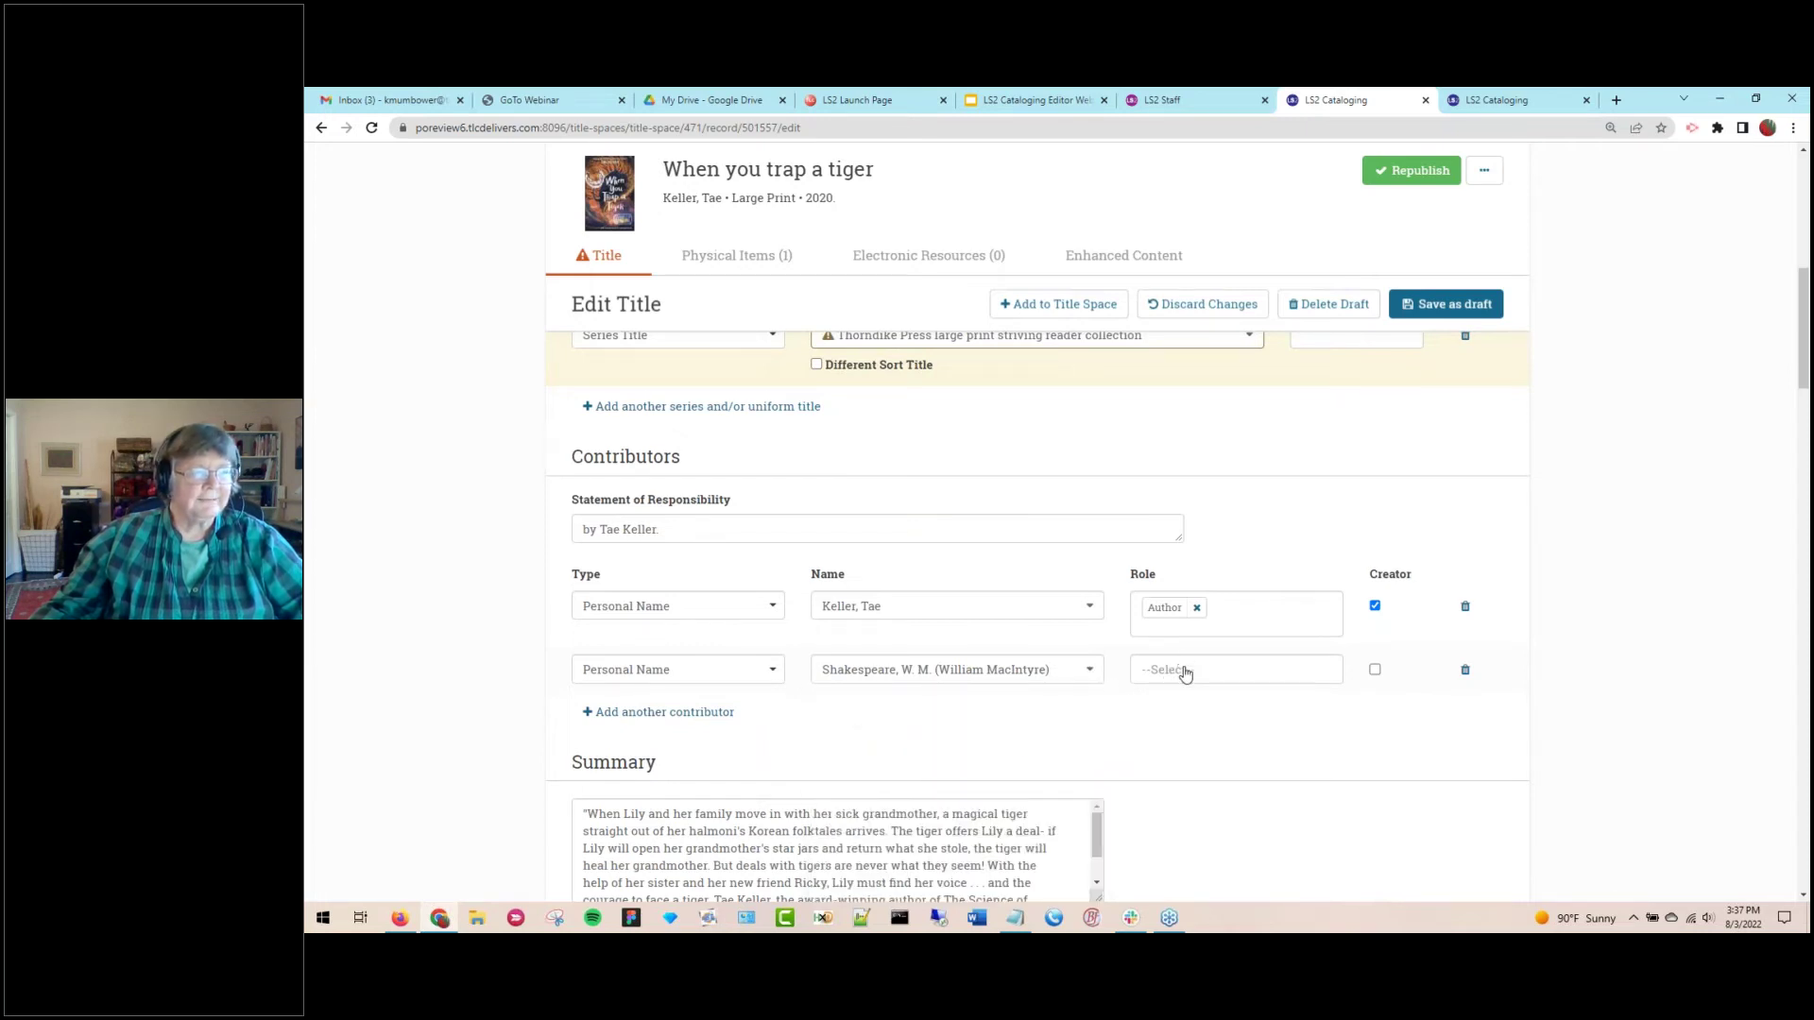
Step: Filter the role list for 'illustrator' and give the second contributor the Illustrator role
left_click(1186, 672)
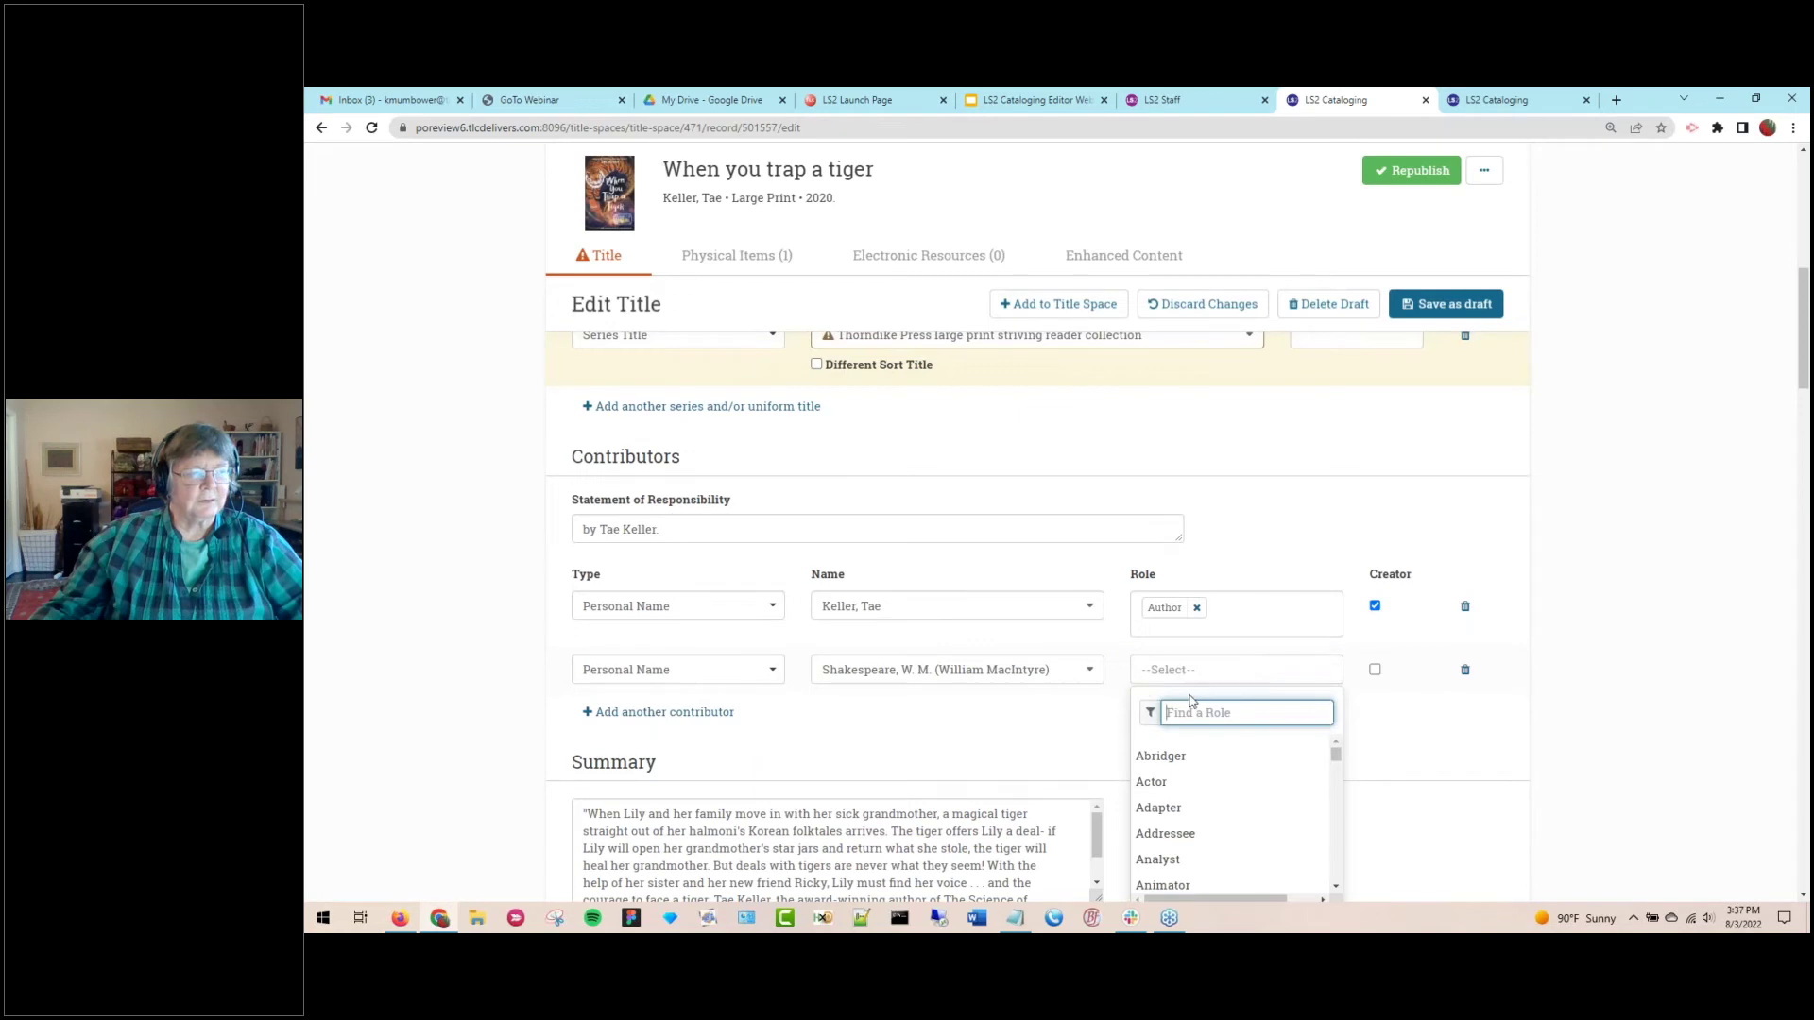
scroll(1229, 749, "down", 1)
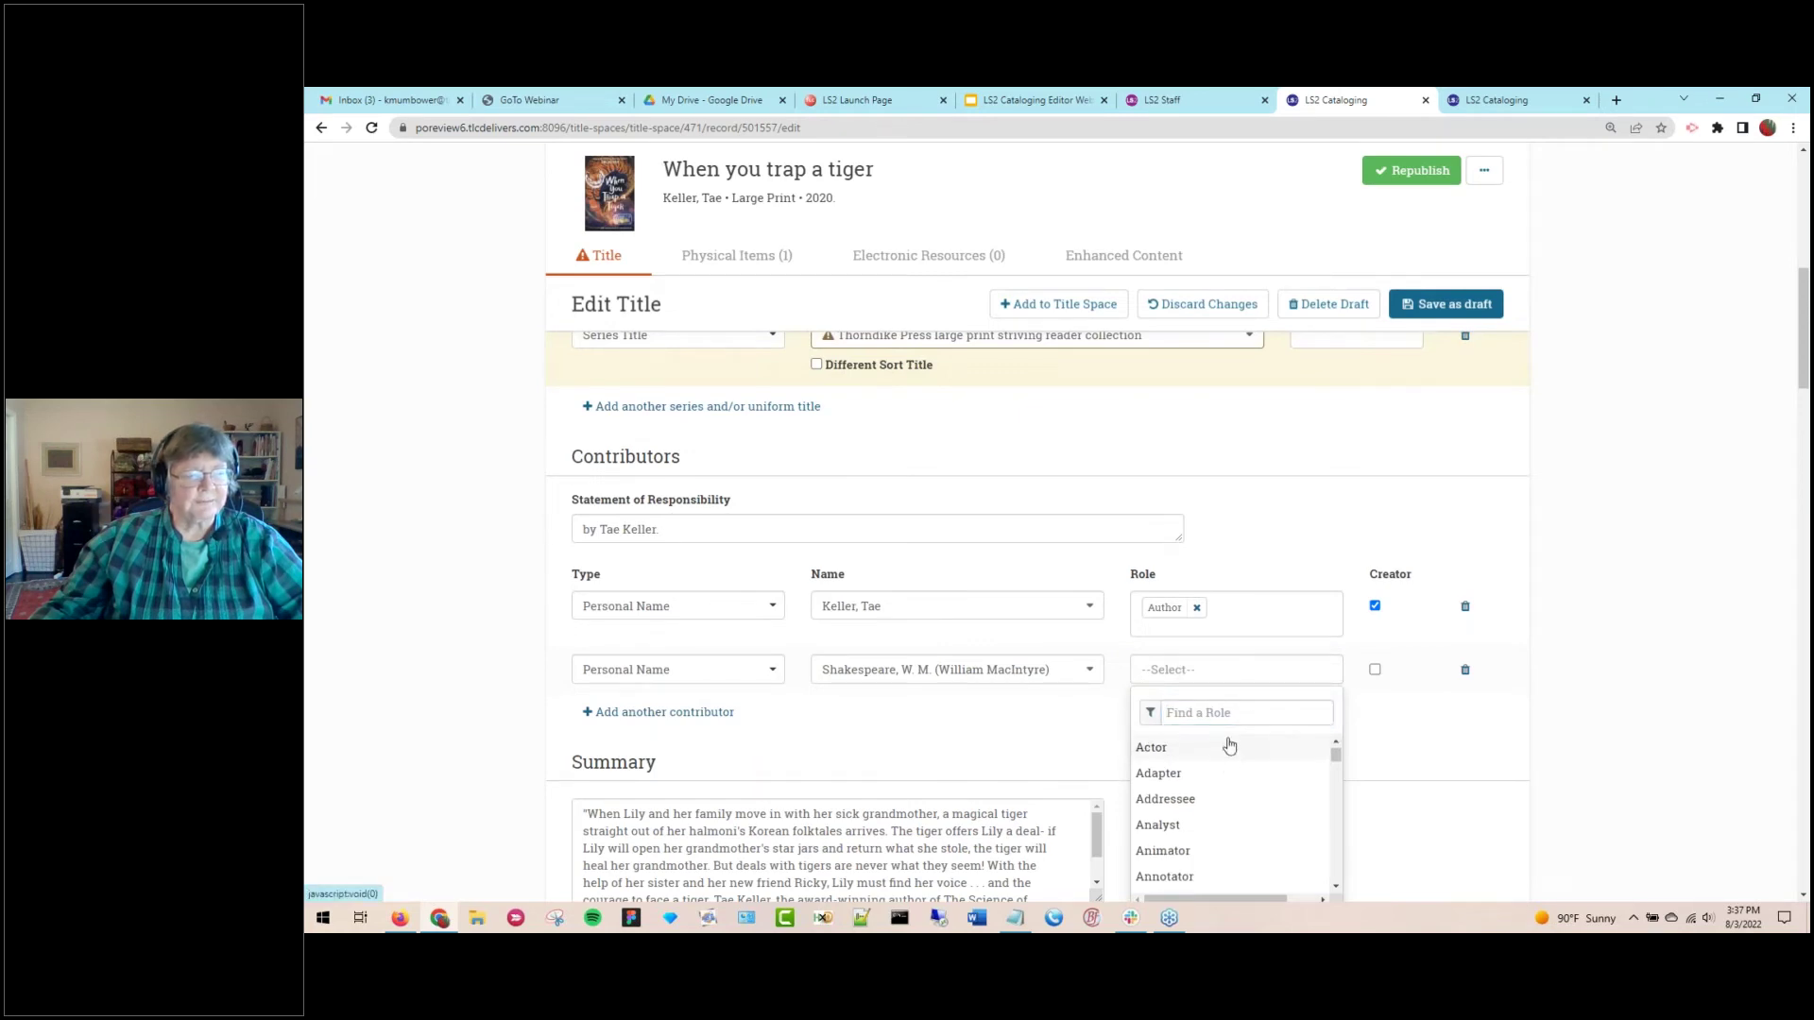
left_click(1161, 671)
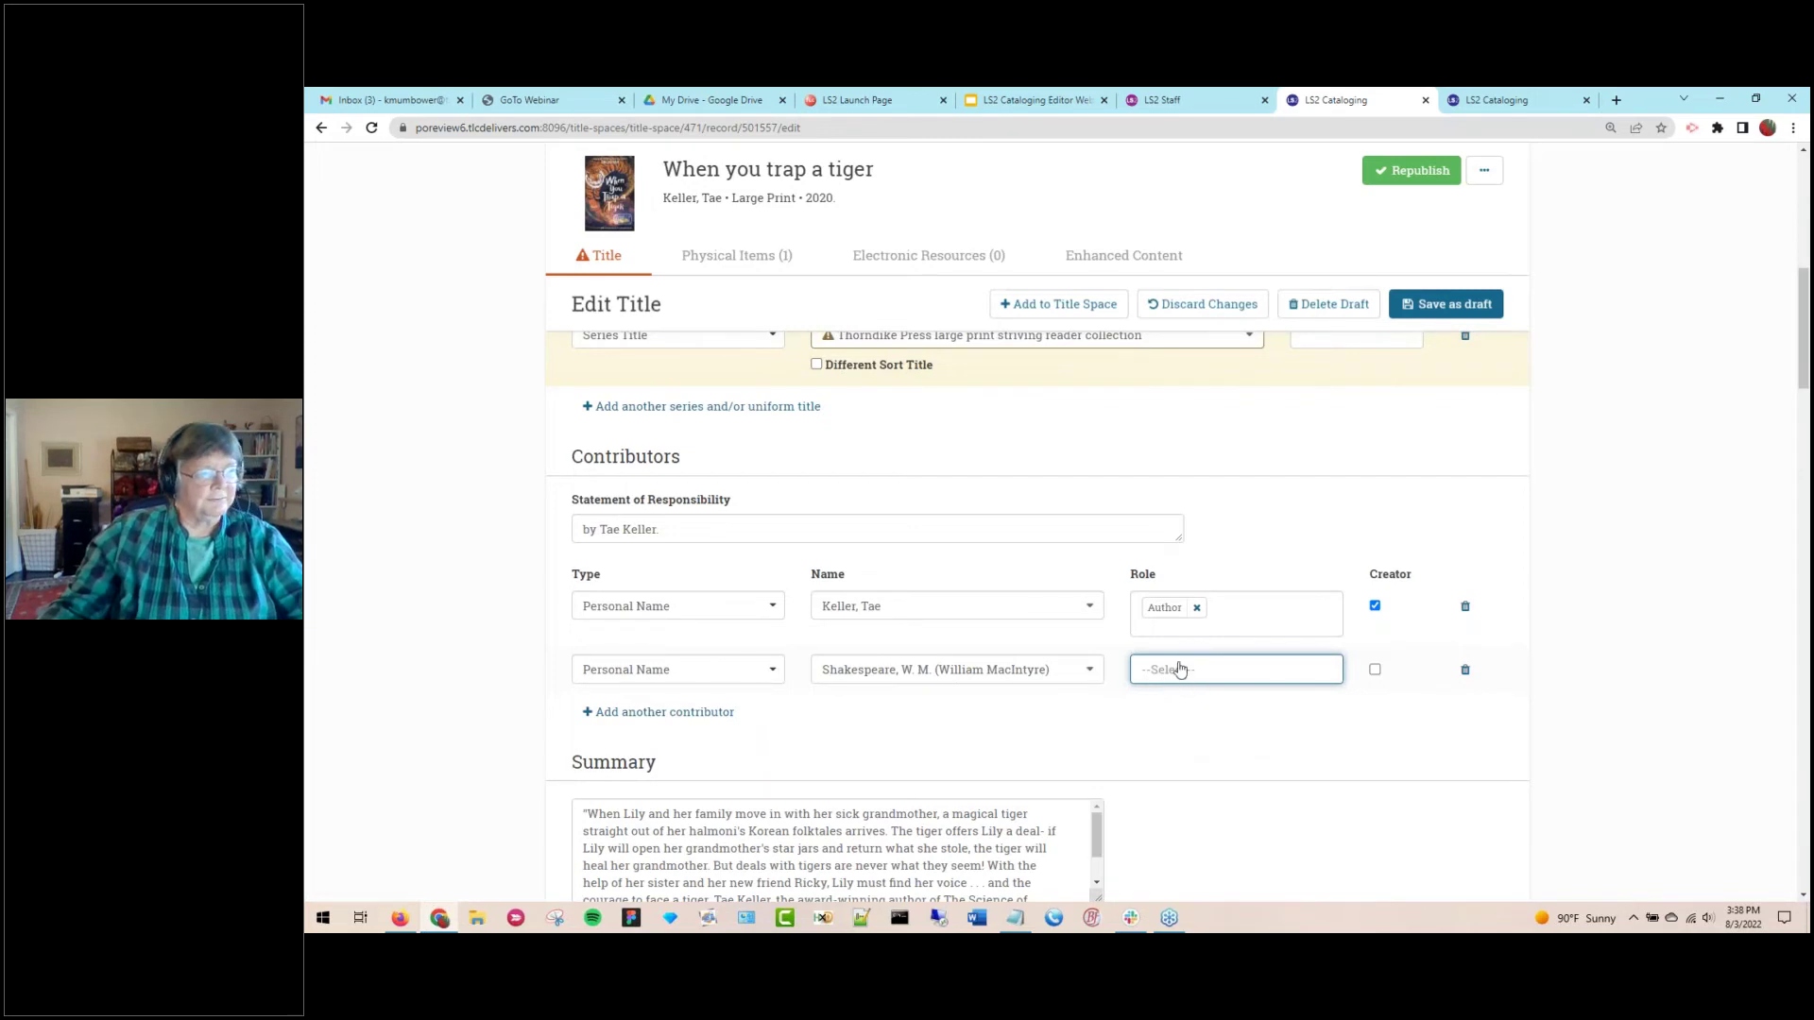
left_click(1181, 670)
type("illu")
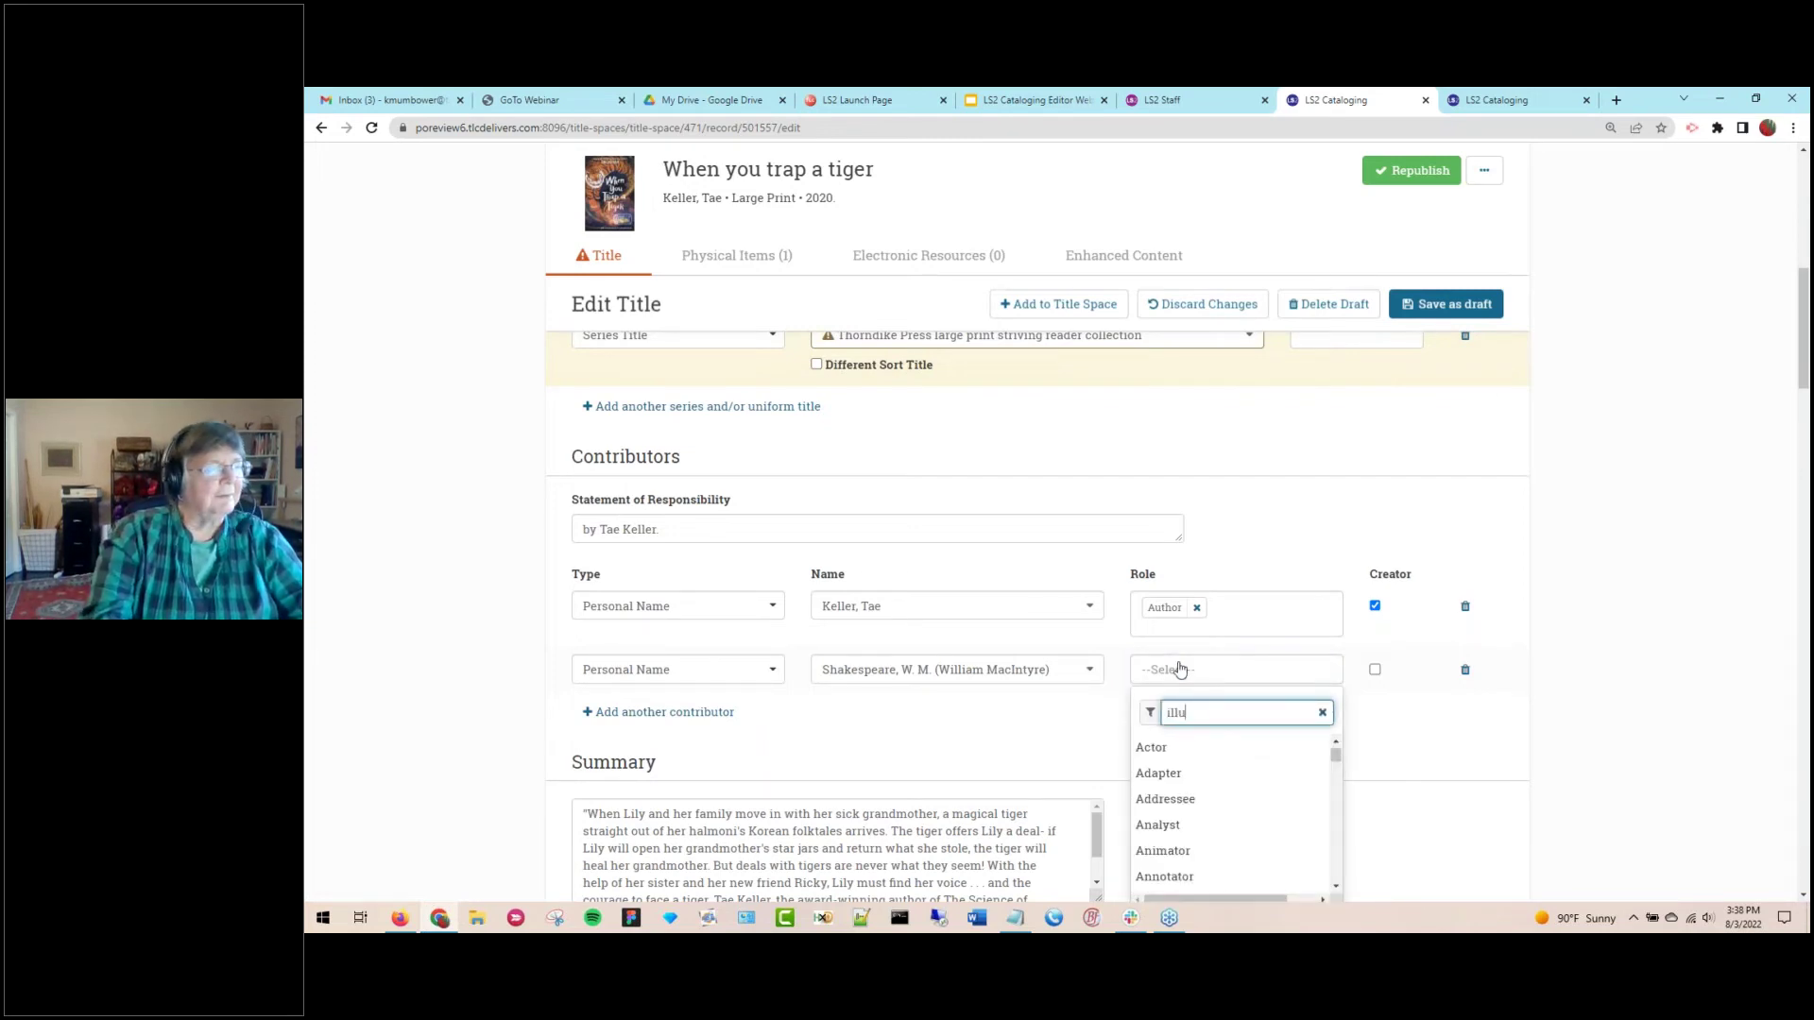
type("strate")
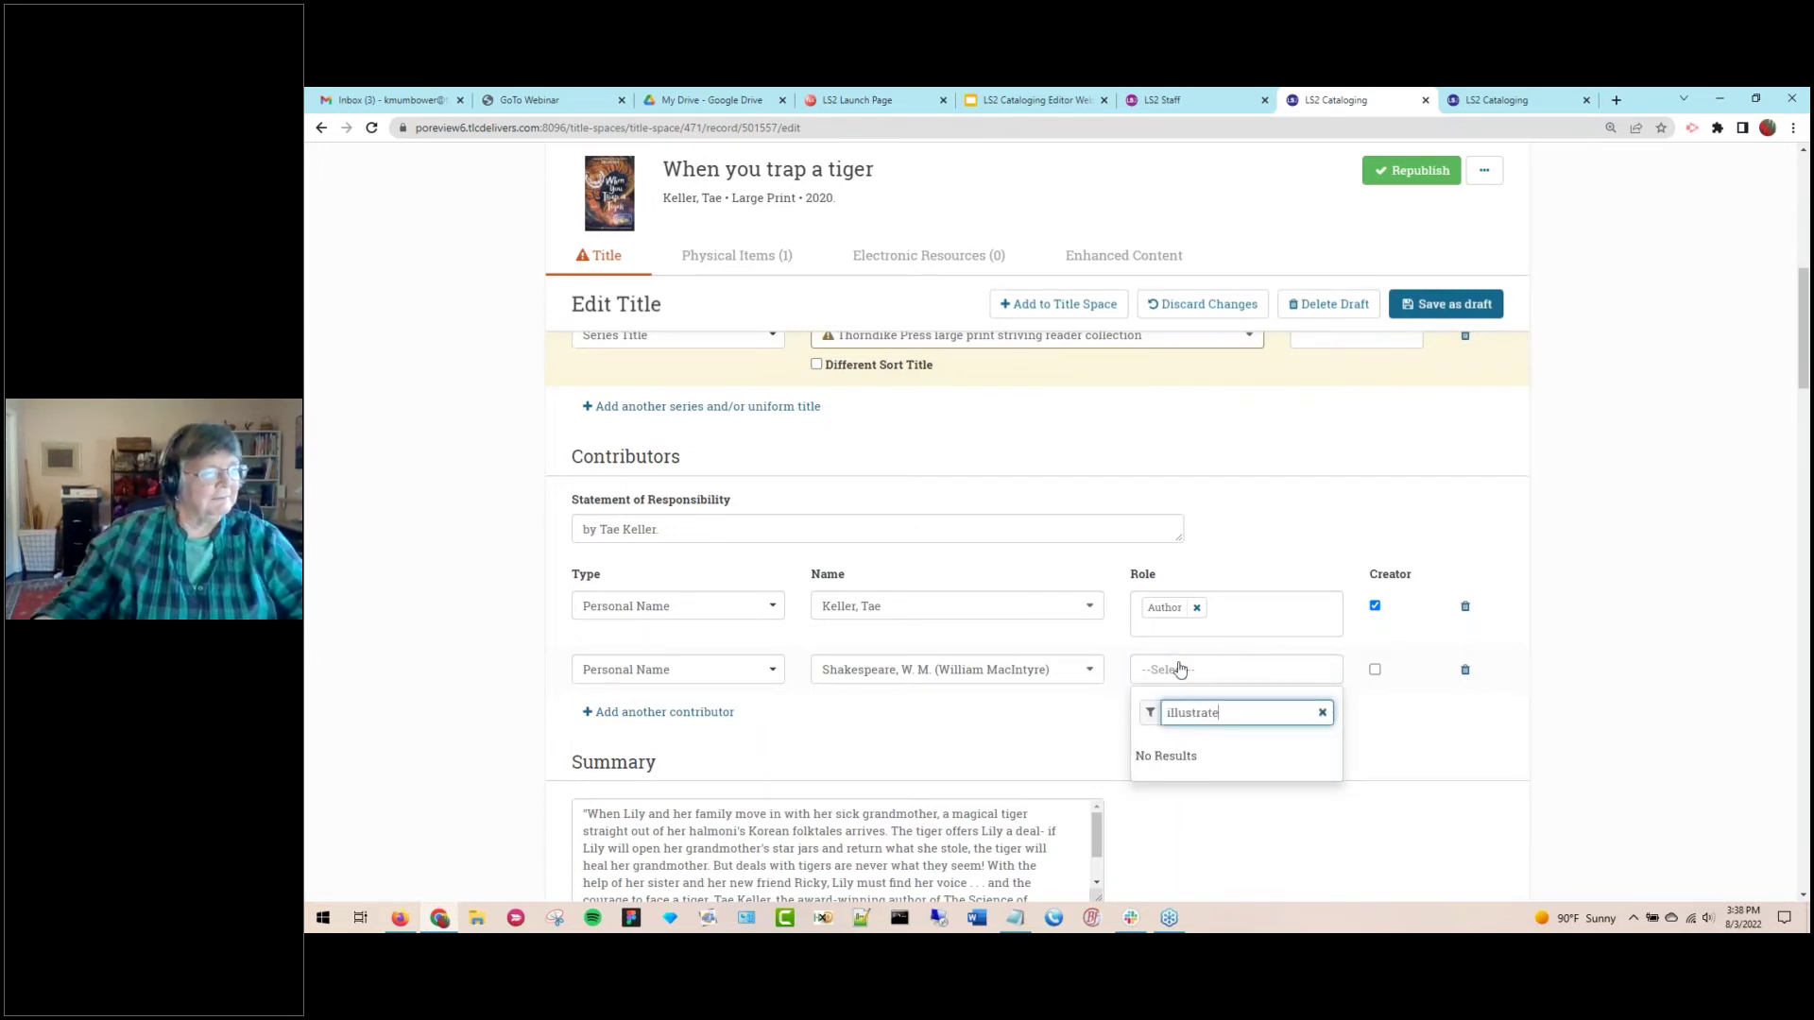
key("BackSpace")
type("or")
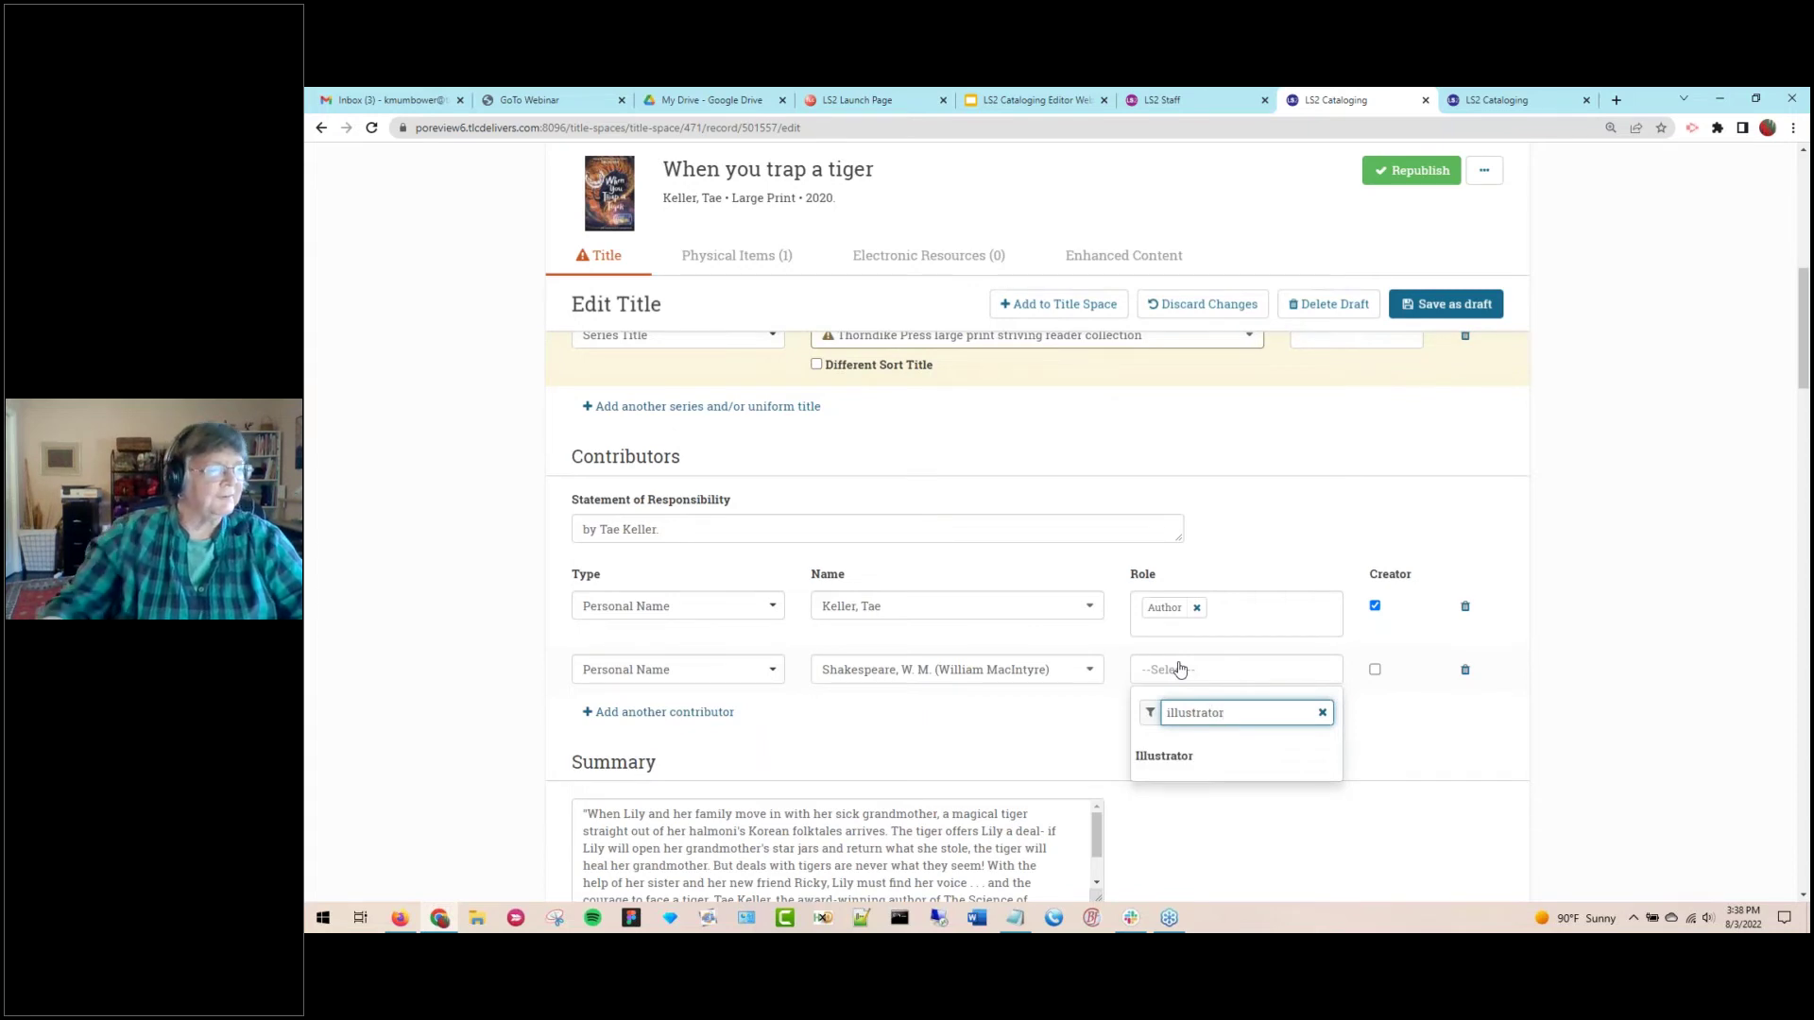
left_click(1167, 756)
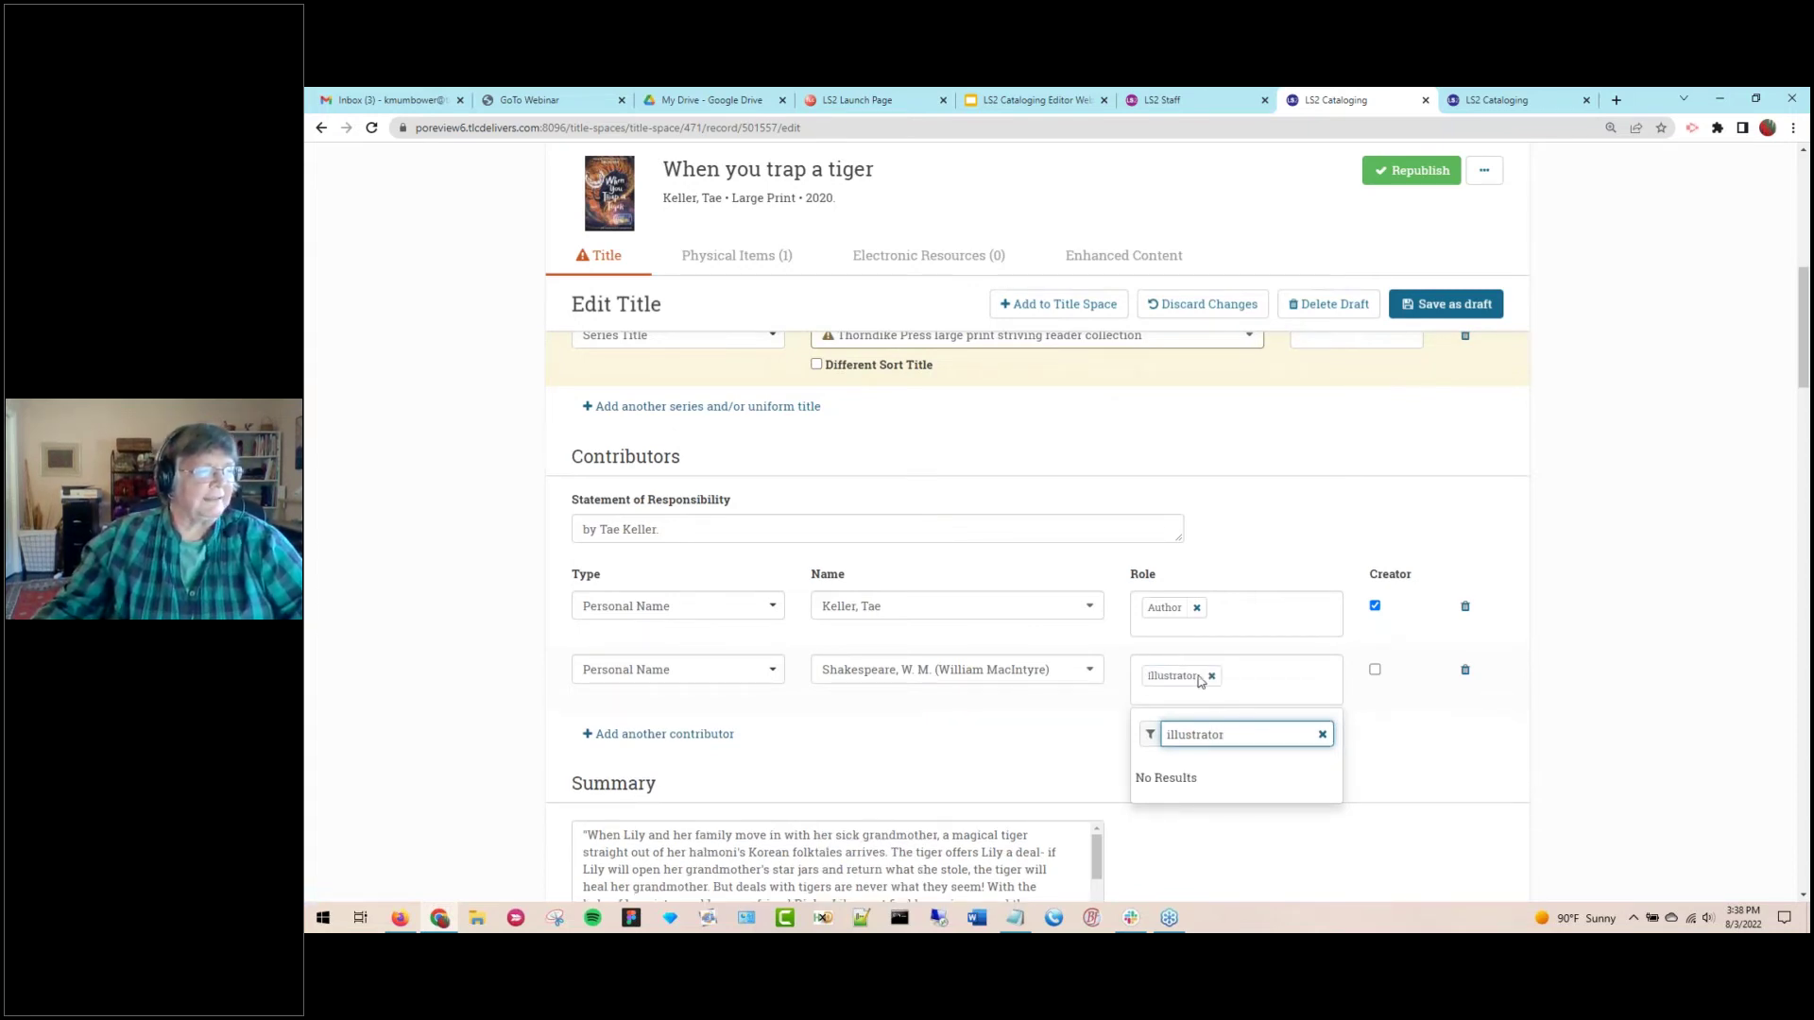
left_click(1322, 734)
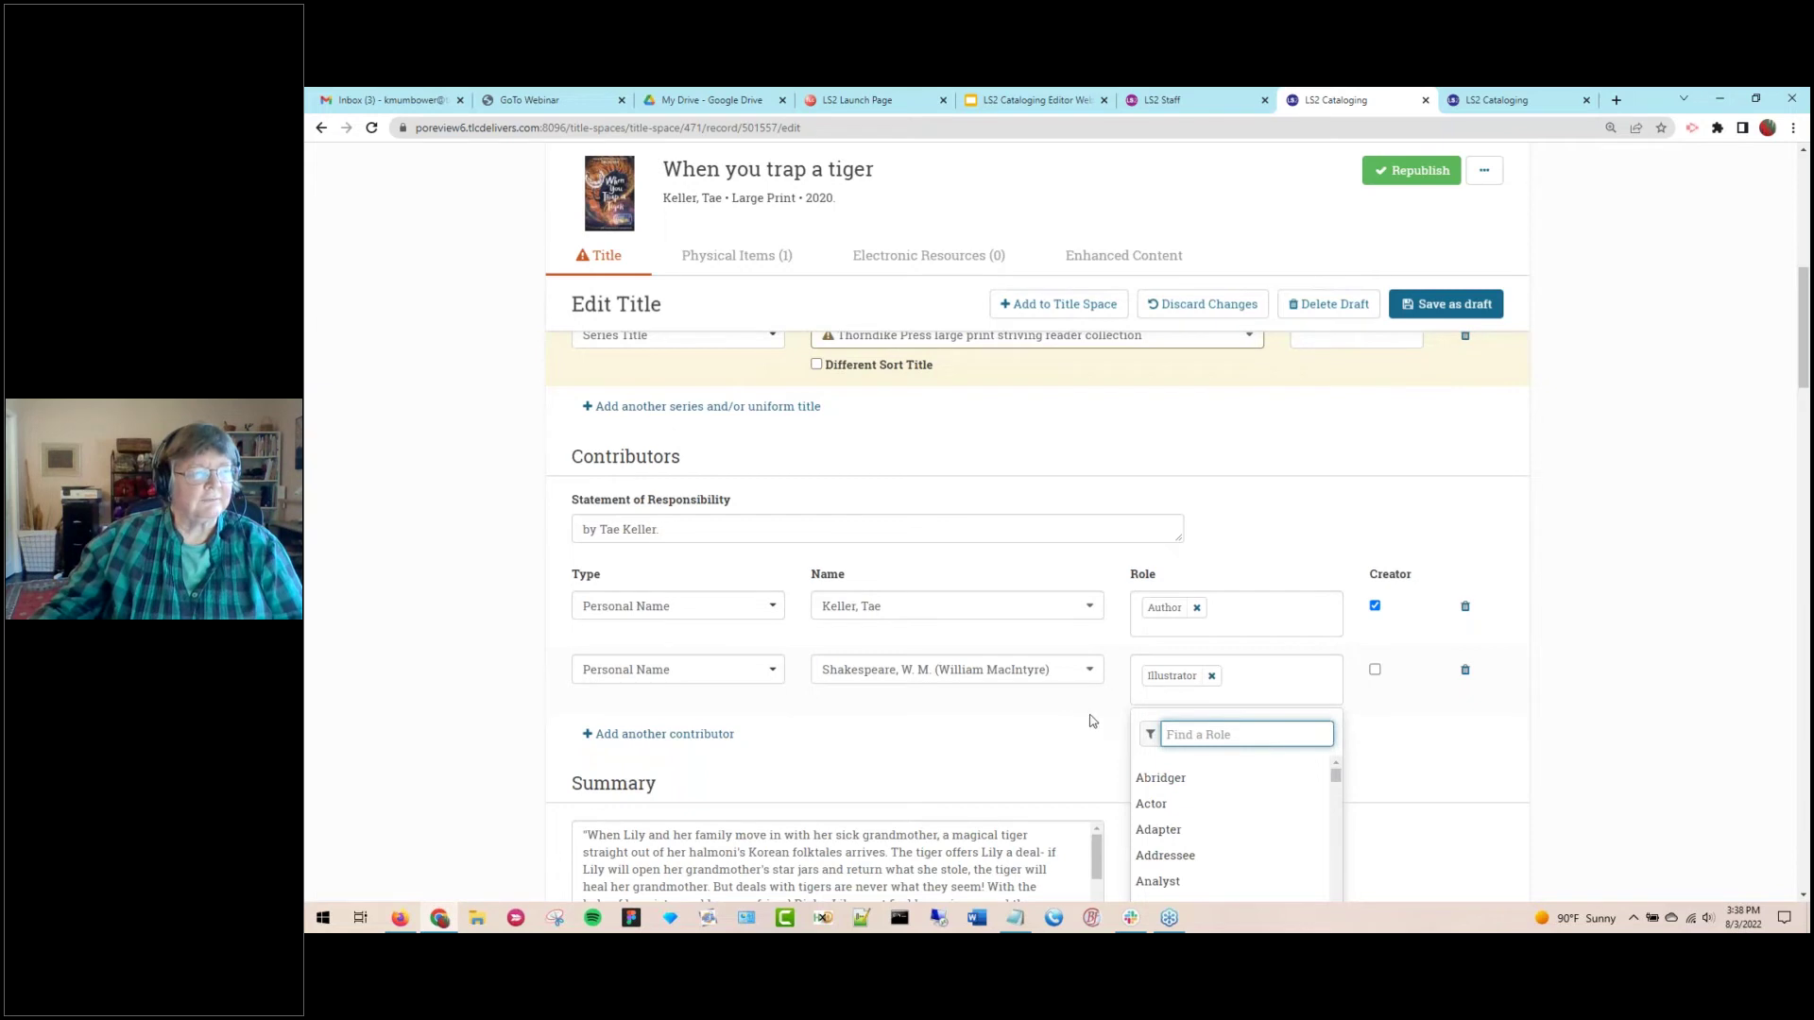
left_click(1233, 674)
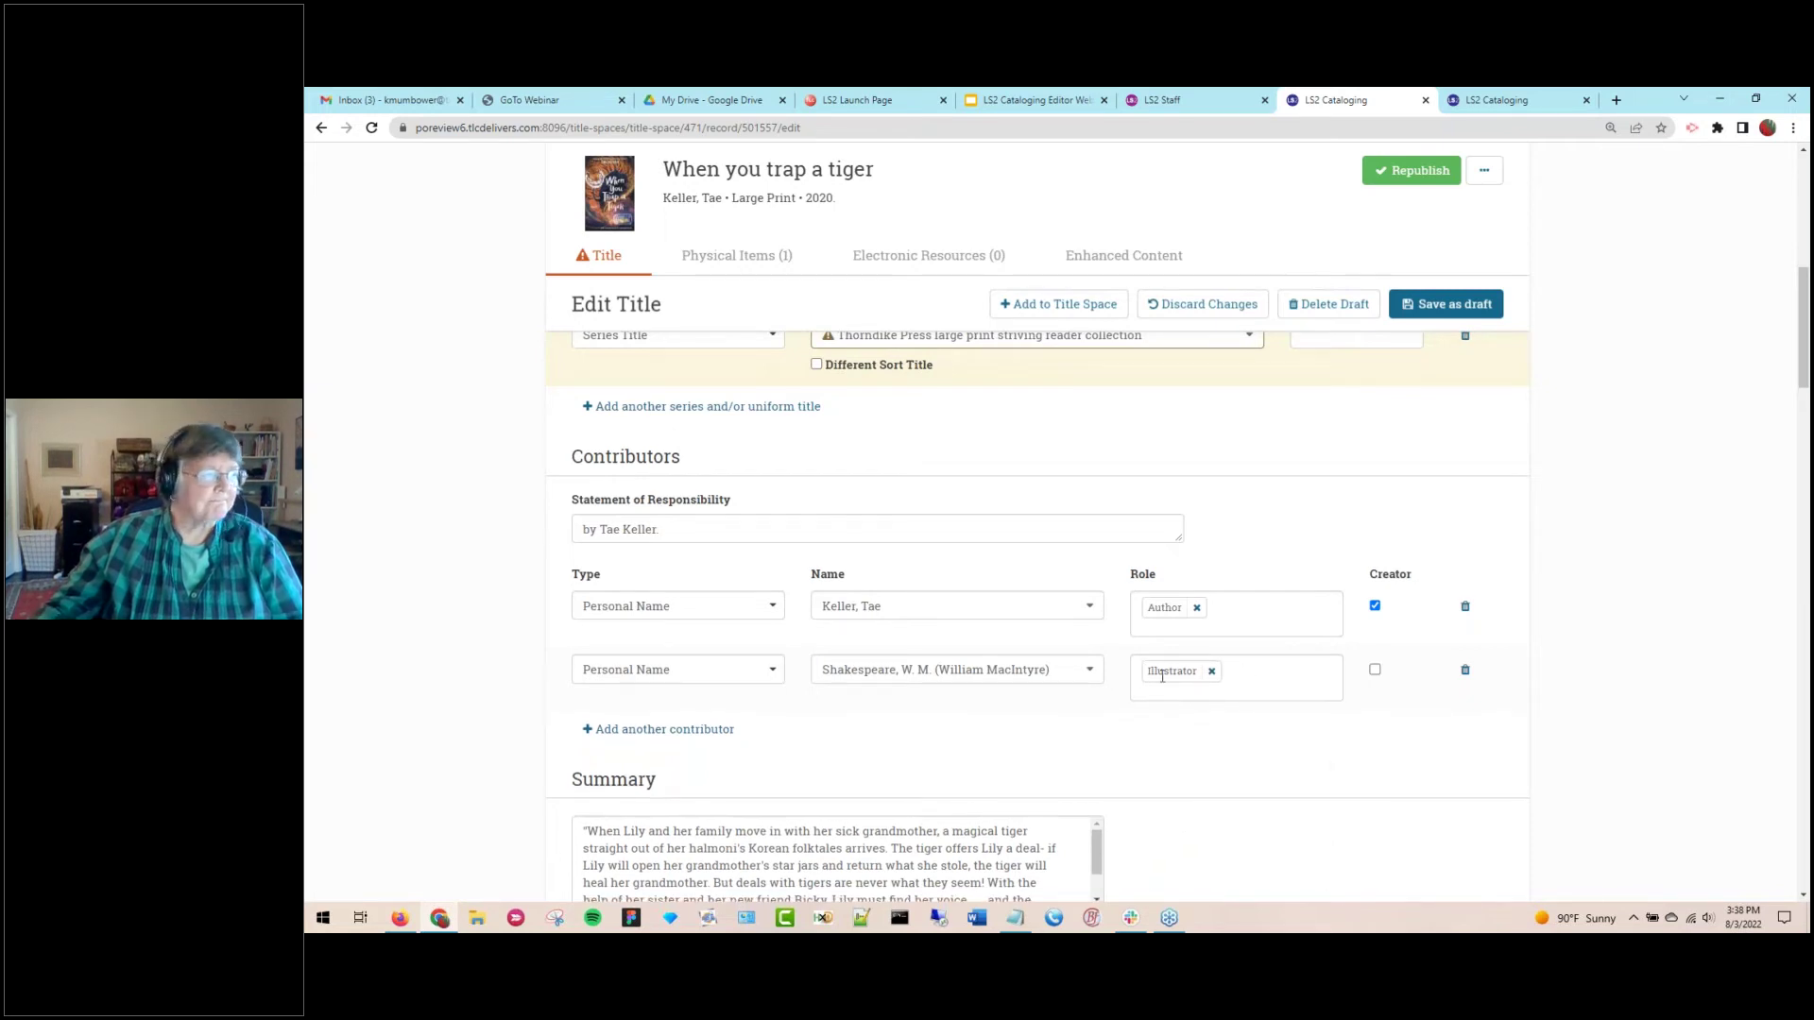
Step: Search genres for 'large ty', add Large type books, and clear the leftover search text
scroll(1163, 677, "down", 3)
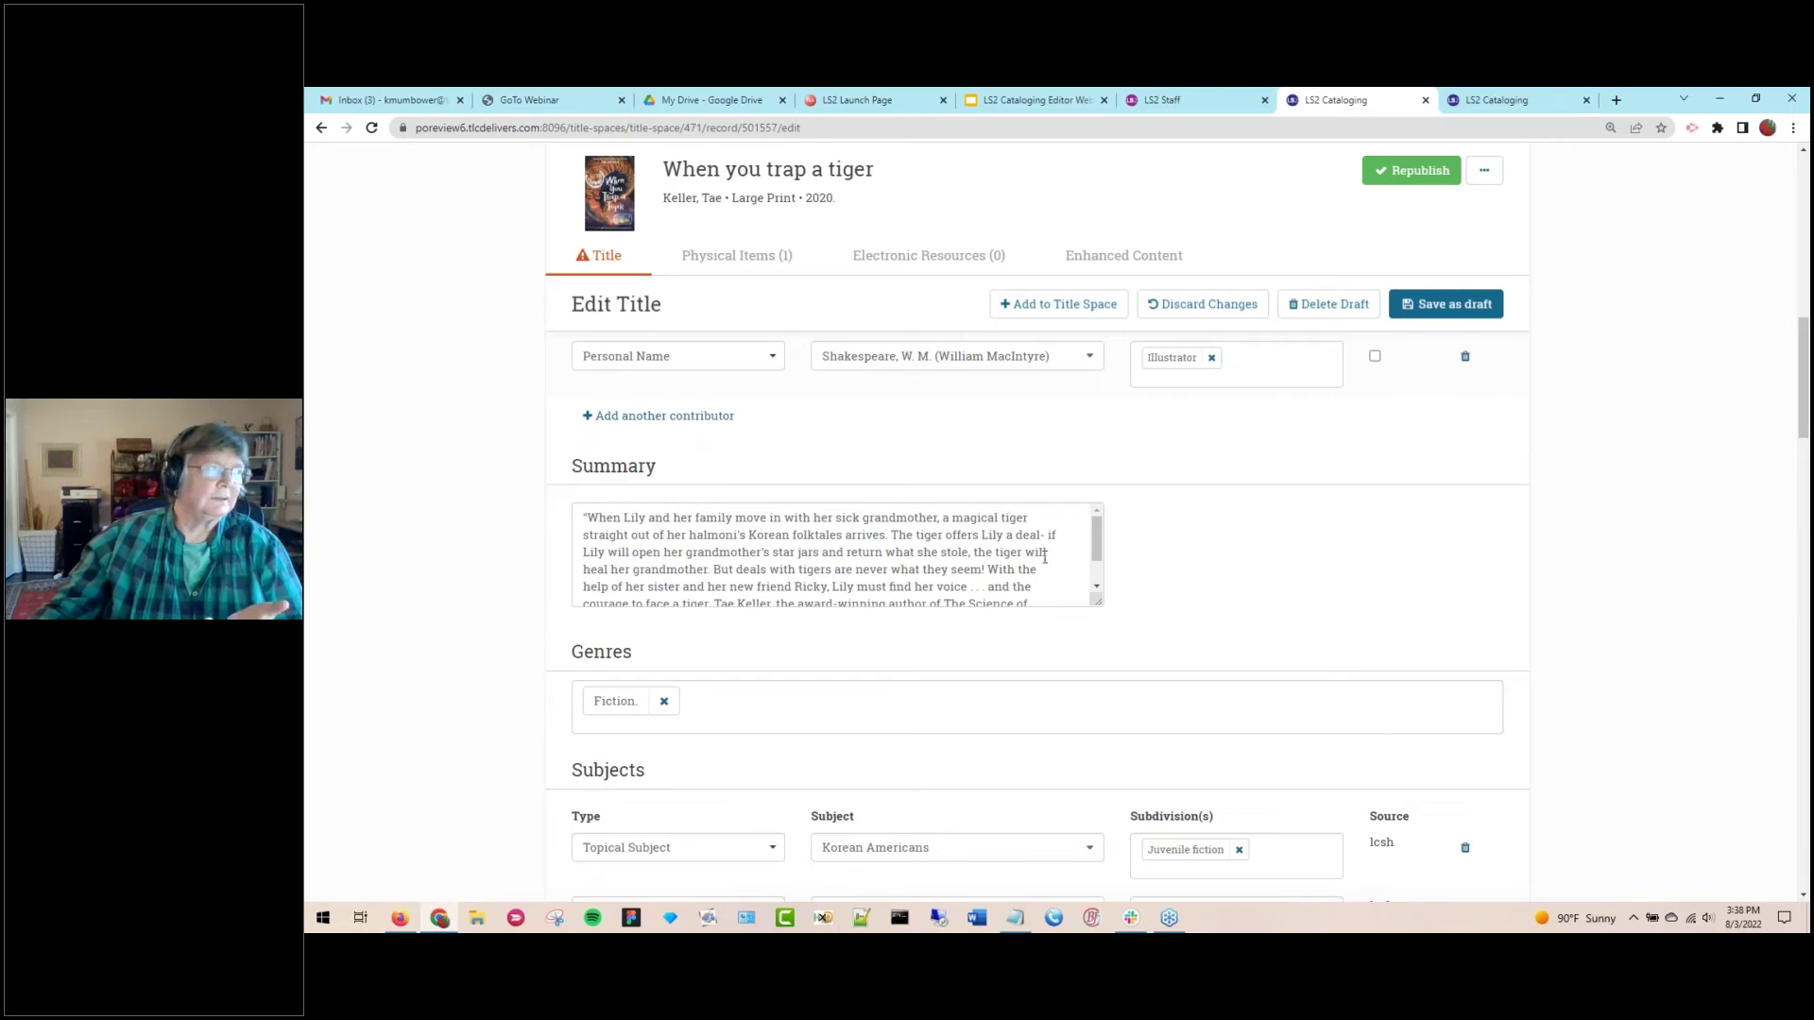
scroll(1154, 567, "down", 2)
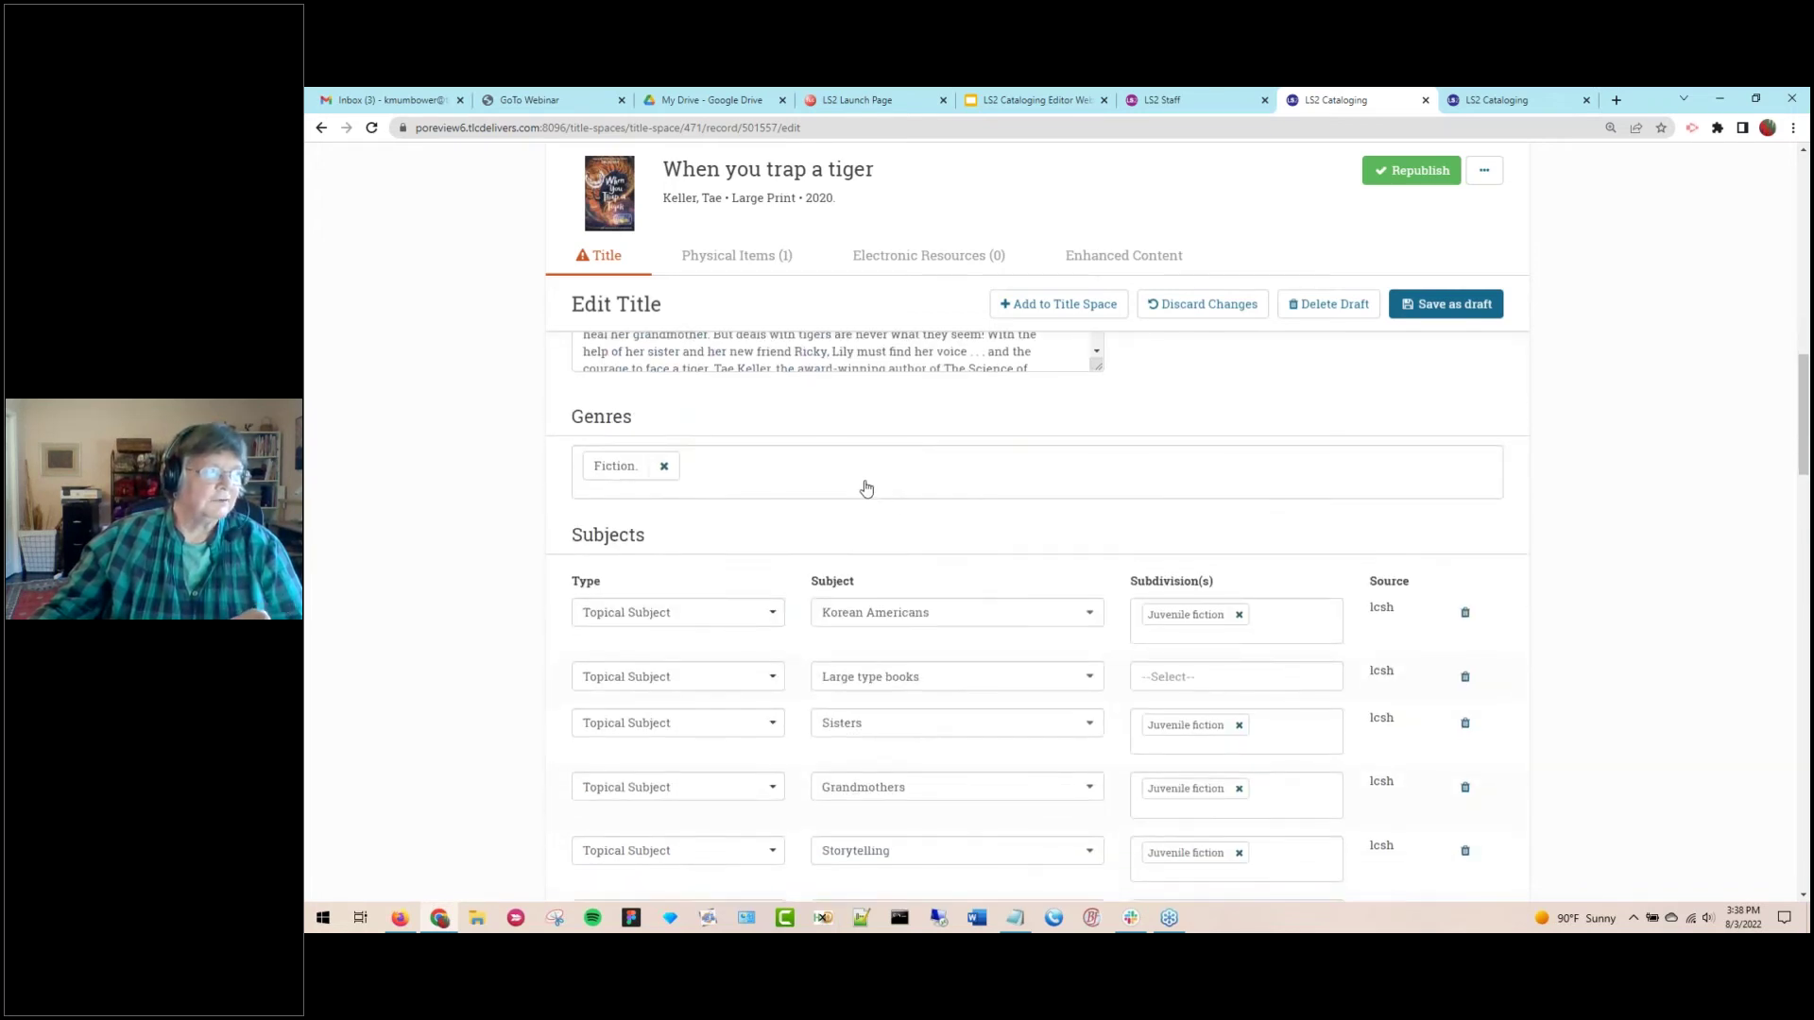
left_click(865, 482)
type("large ty")
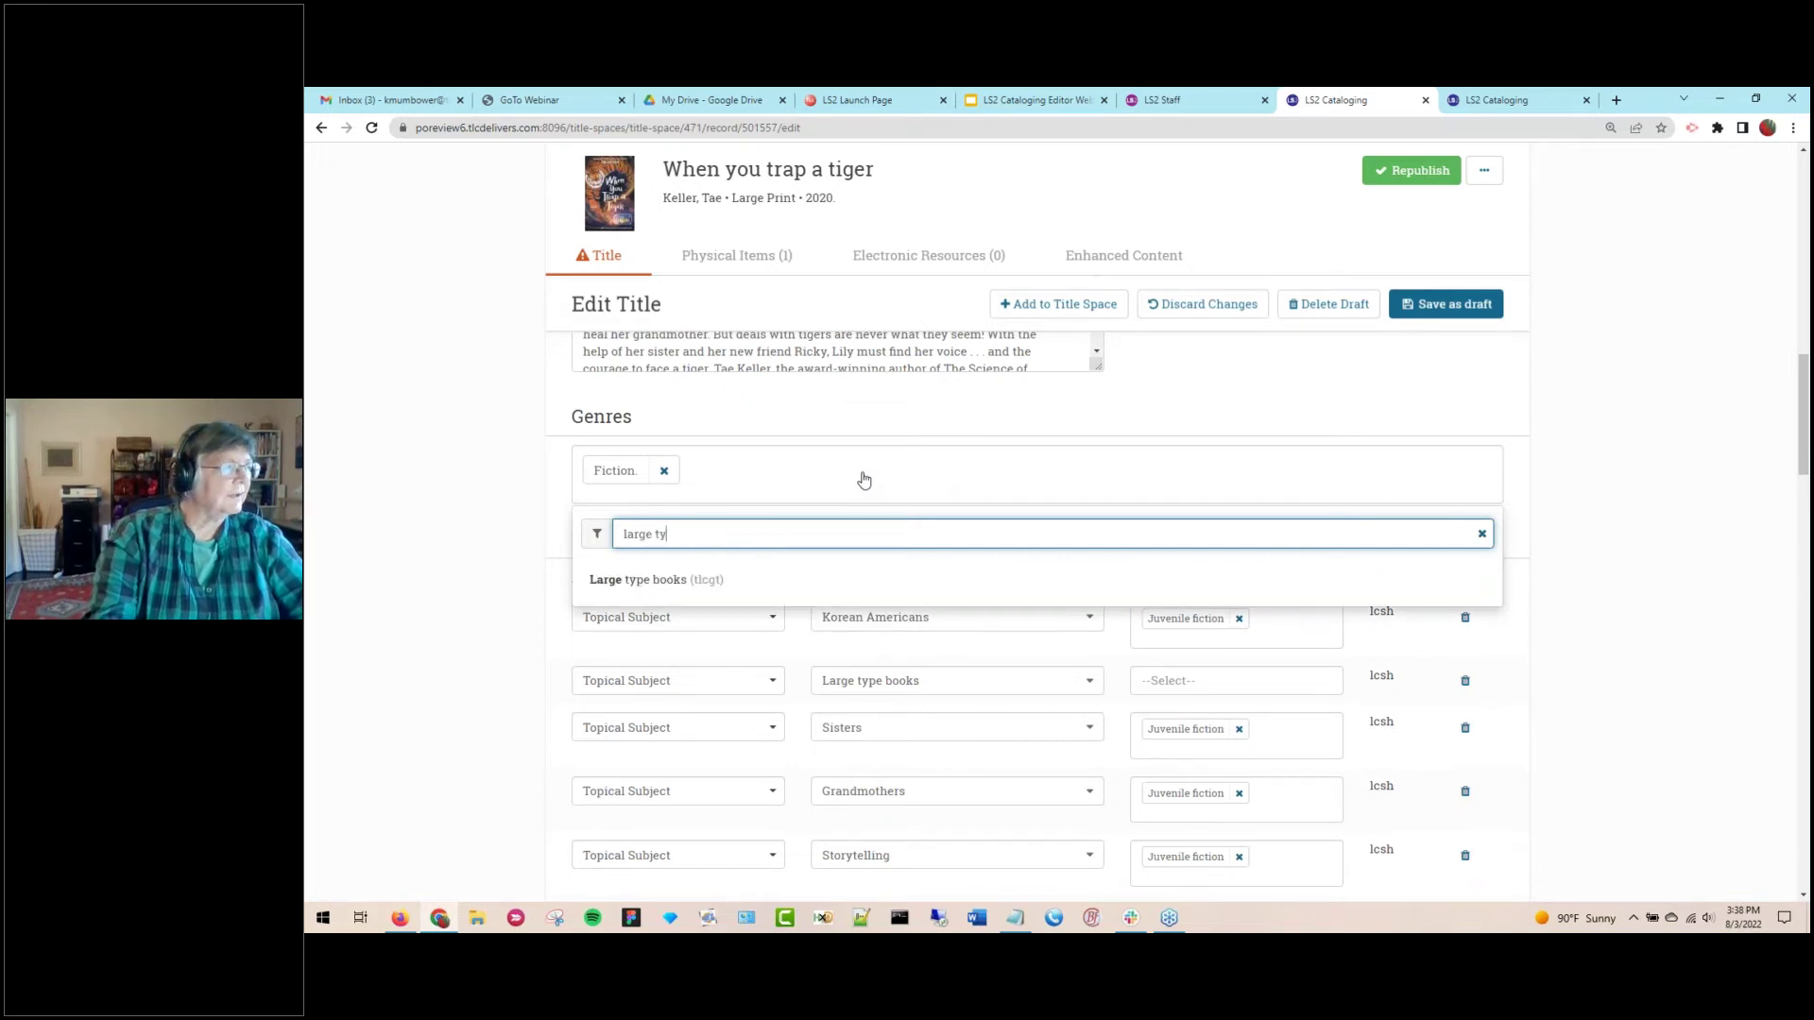
left_click(678, 580)
left_click_drag(693, 534, 631, 534)
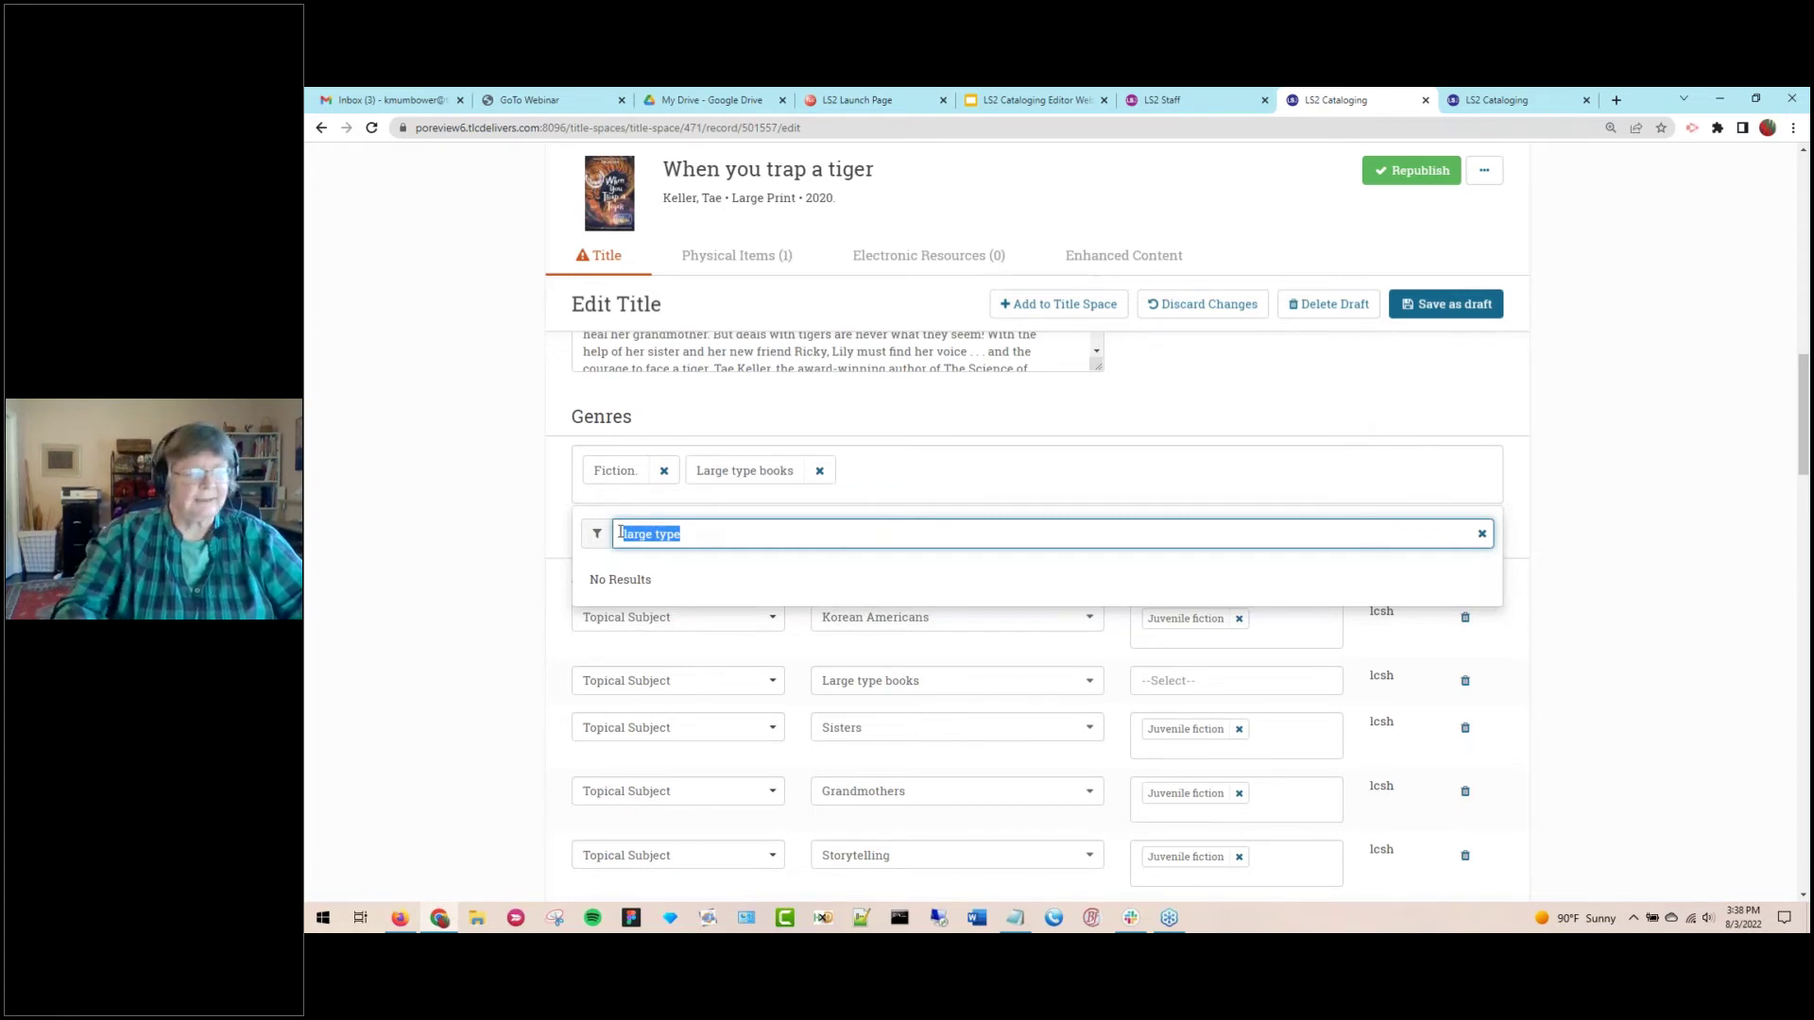
key("BackSpace")
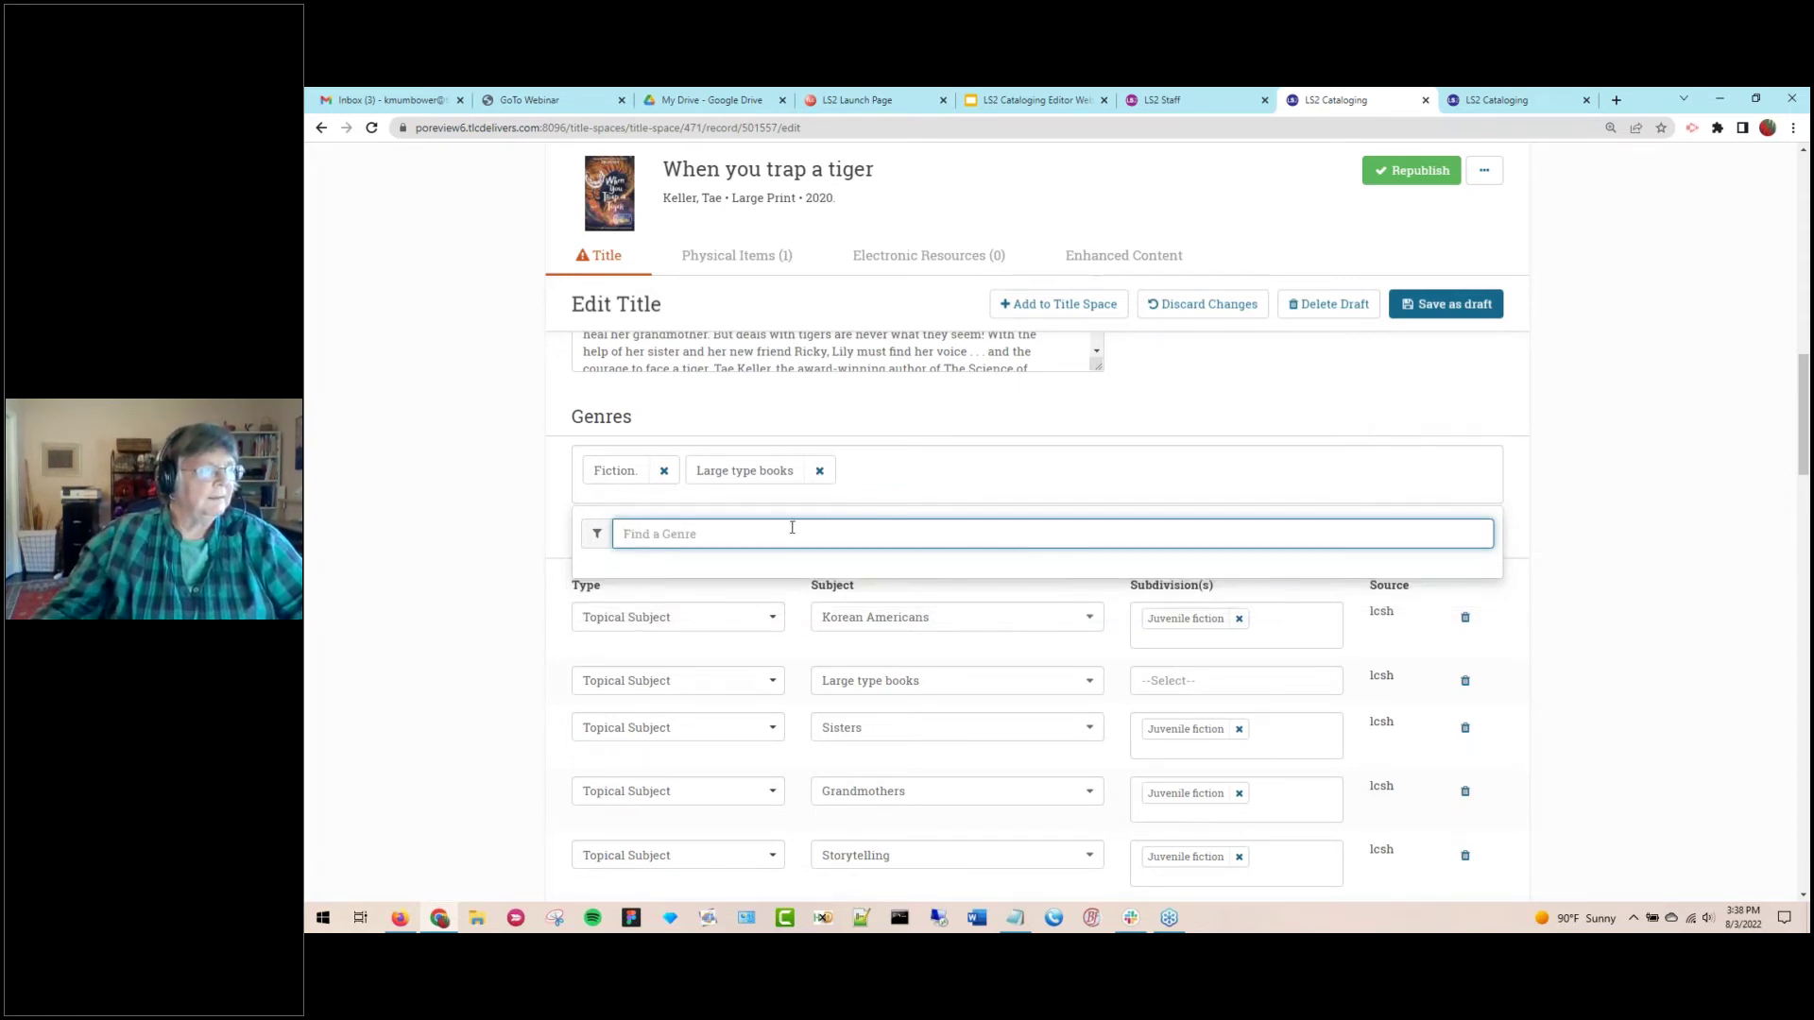
left_click(1103, 494)
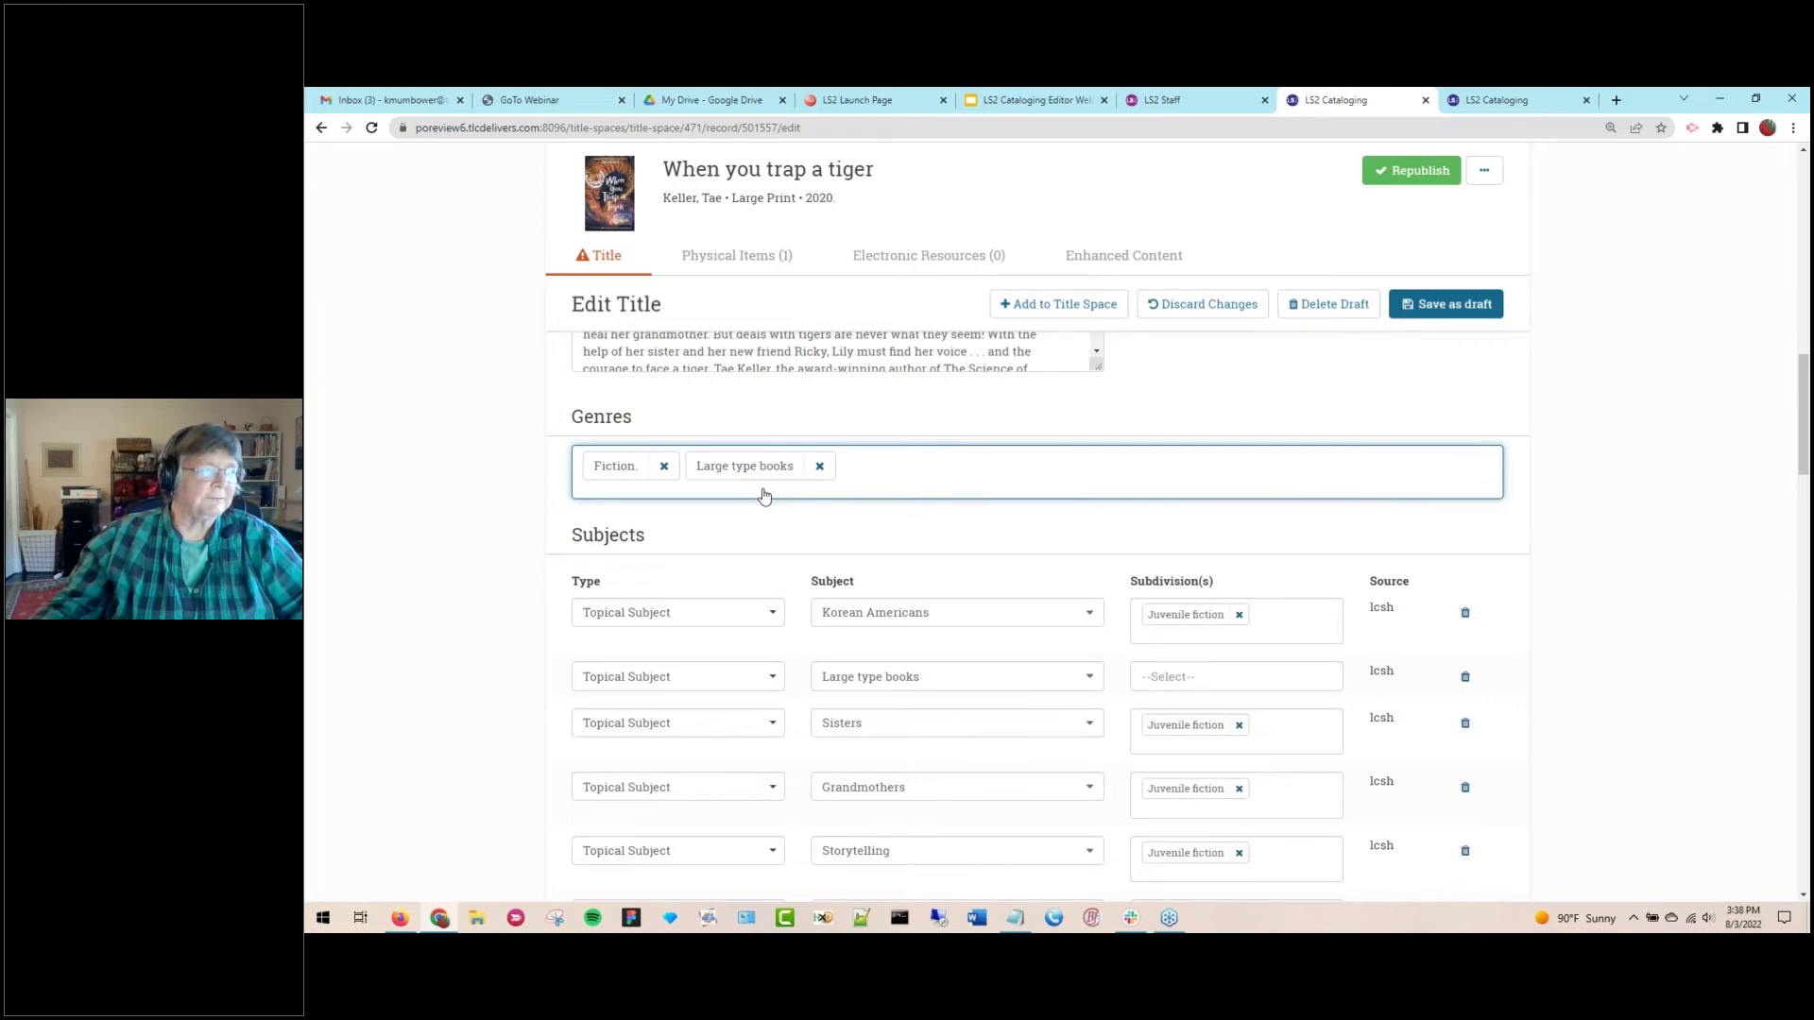
Step: Remove Juvenile fiction from the Tiger subject and add the subdivision Fiction instead
scroll(774, 498, "down", 2)
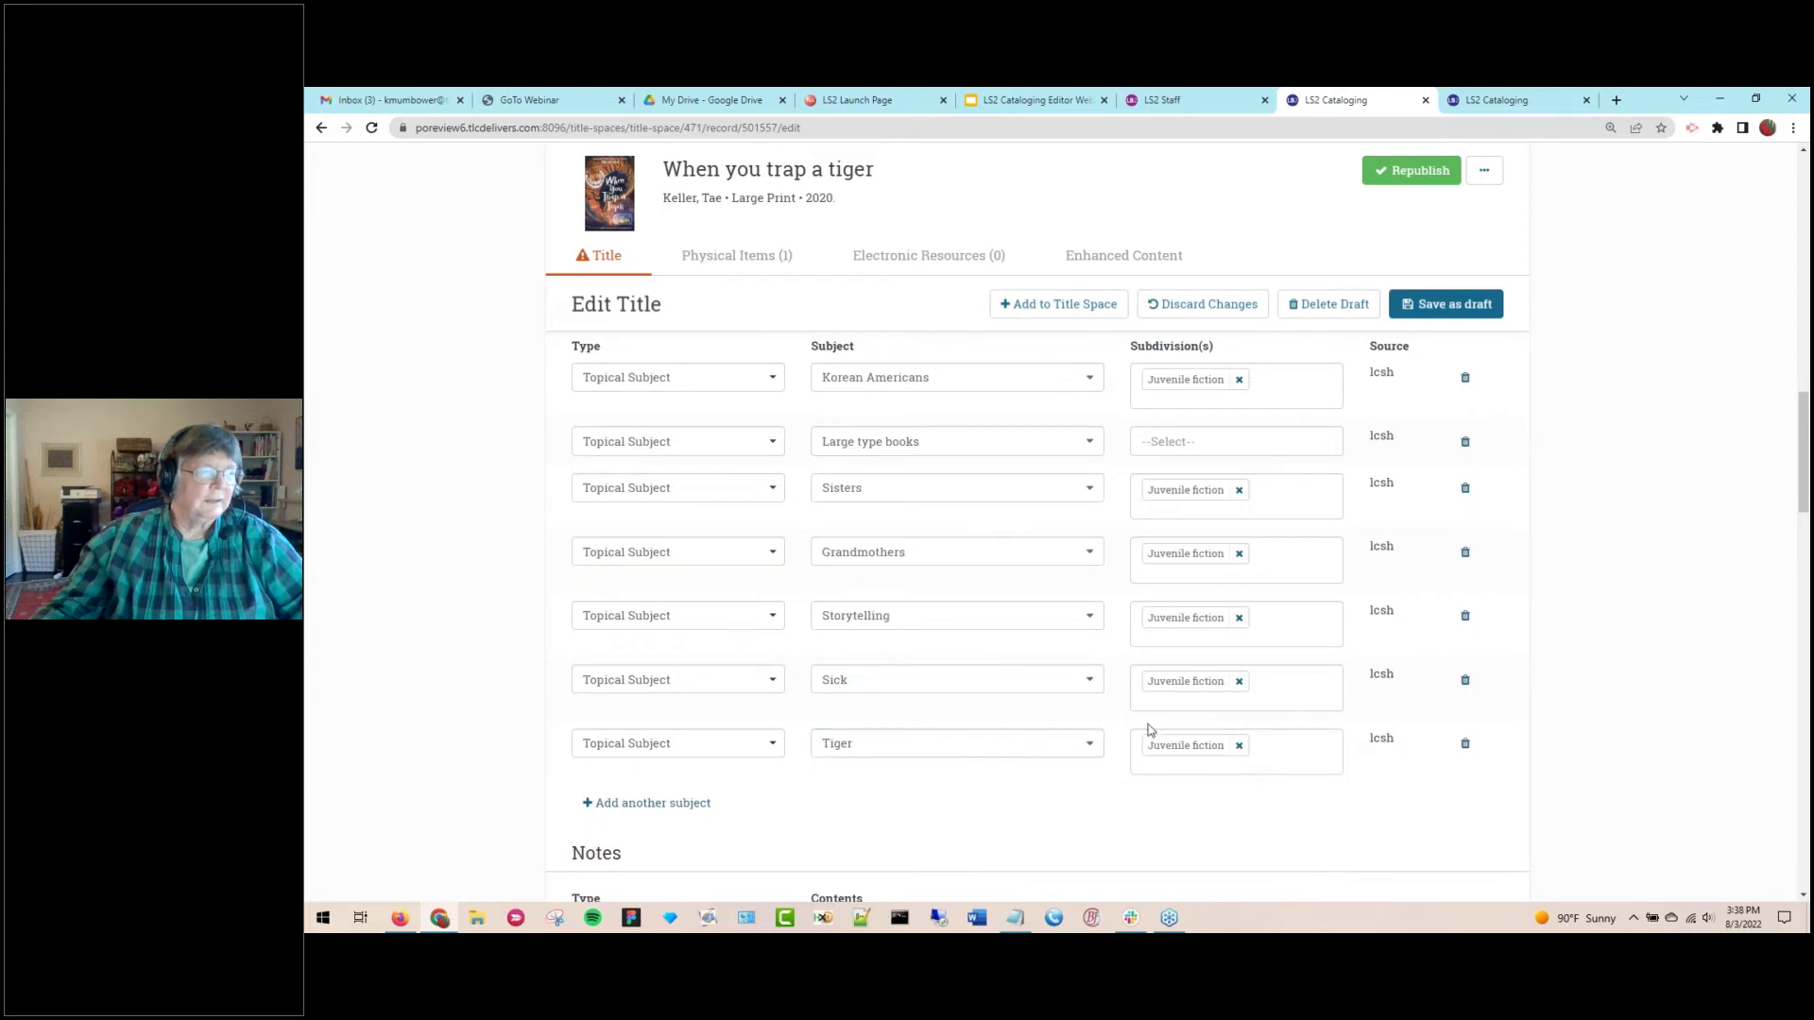
left_click(1240, 749)
left_click(1211, 744)
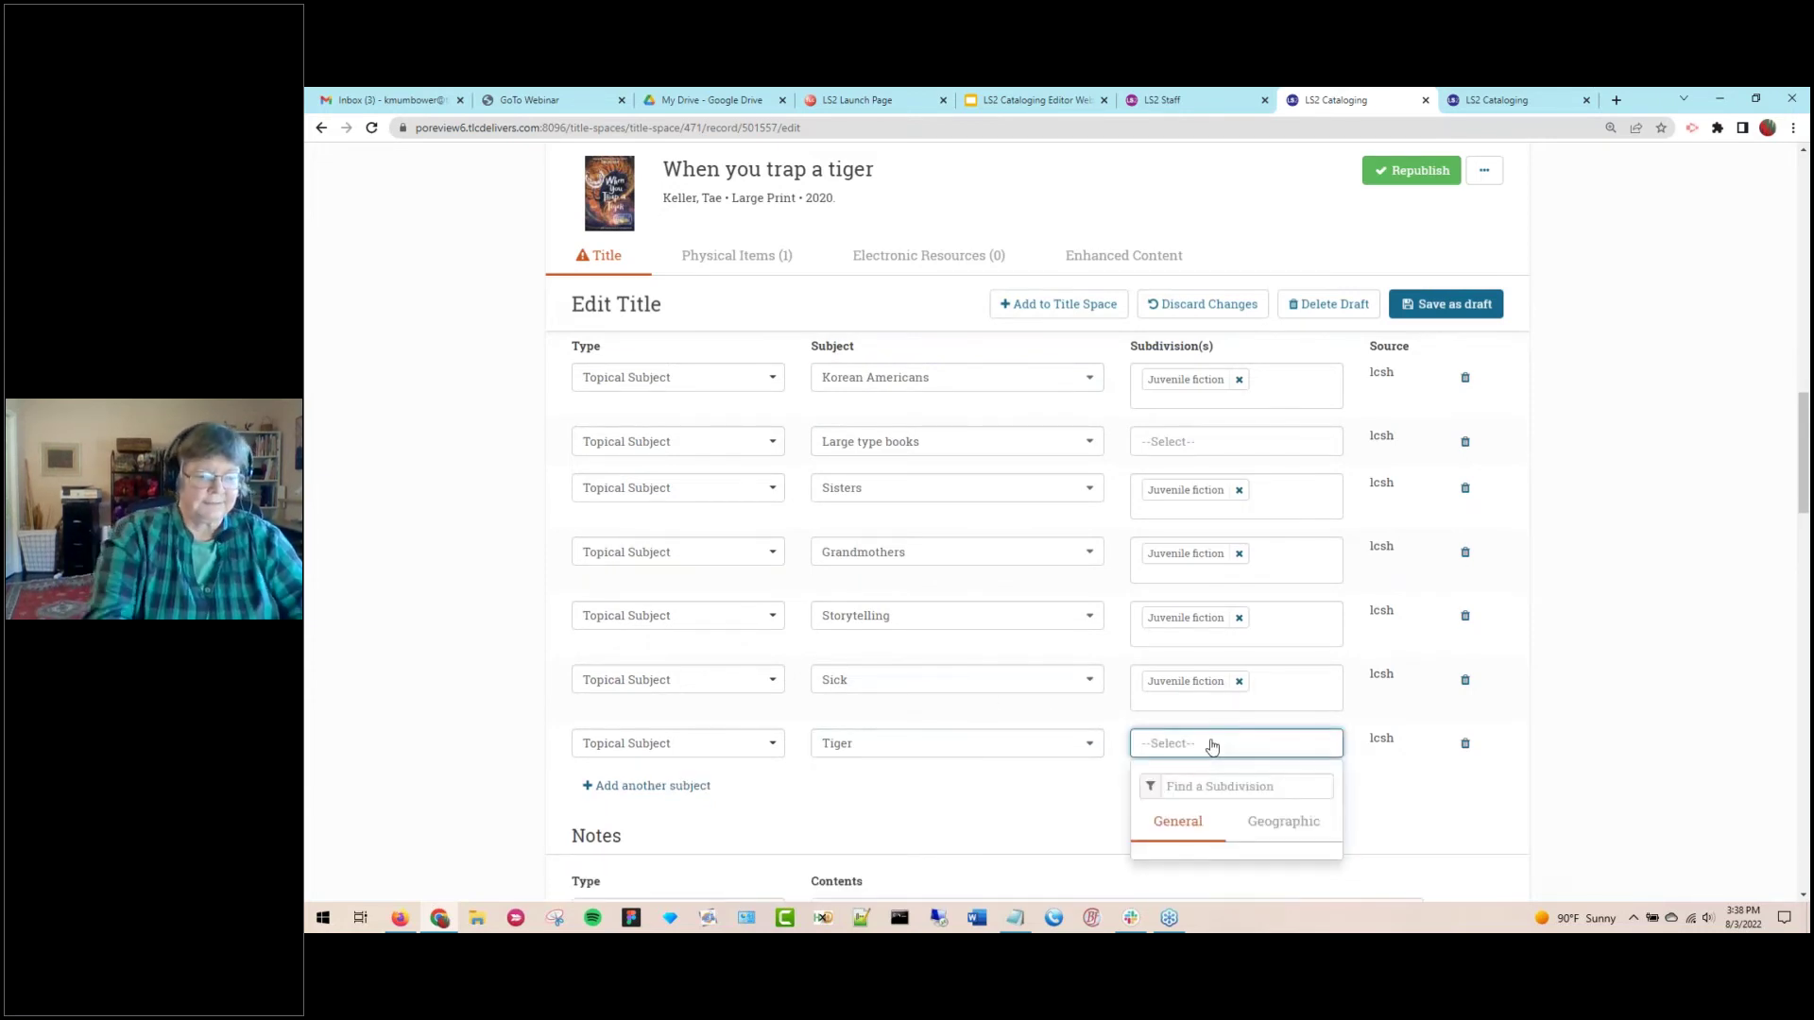
left_click(1209, 786)
type("Fiction")
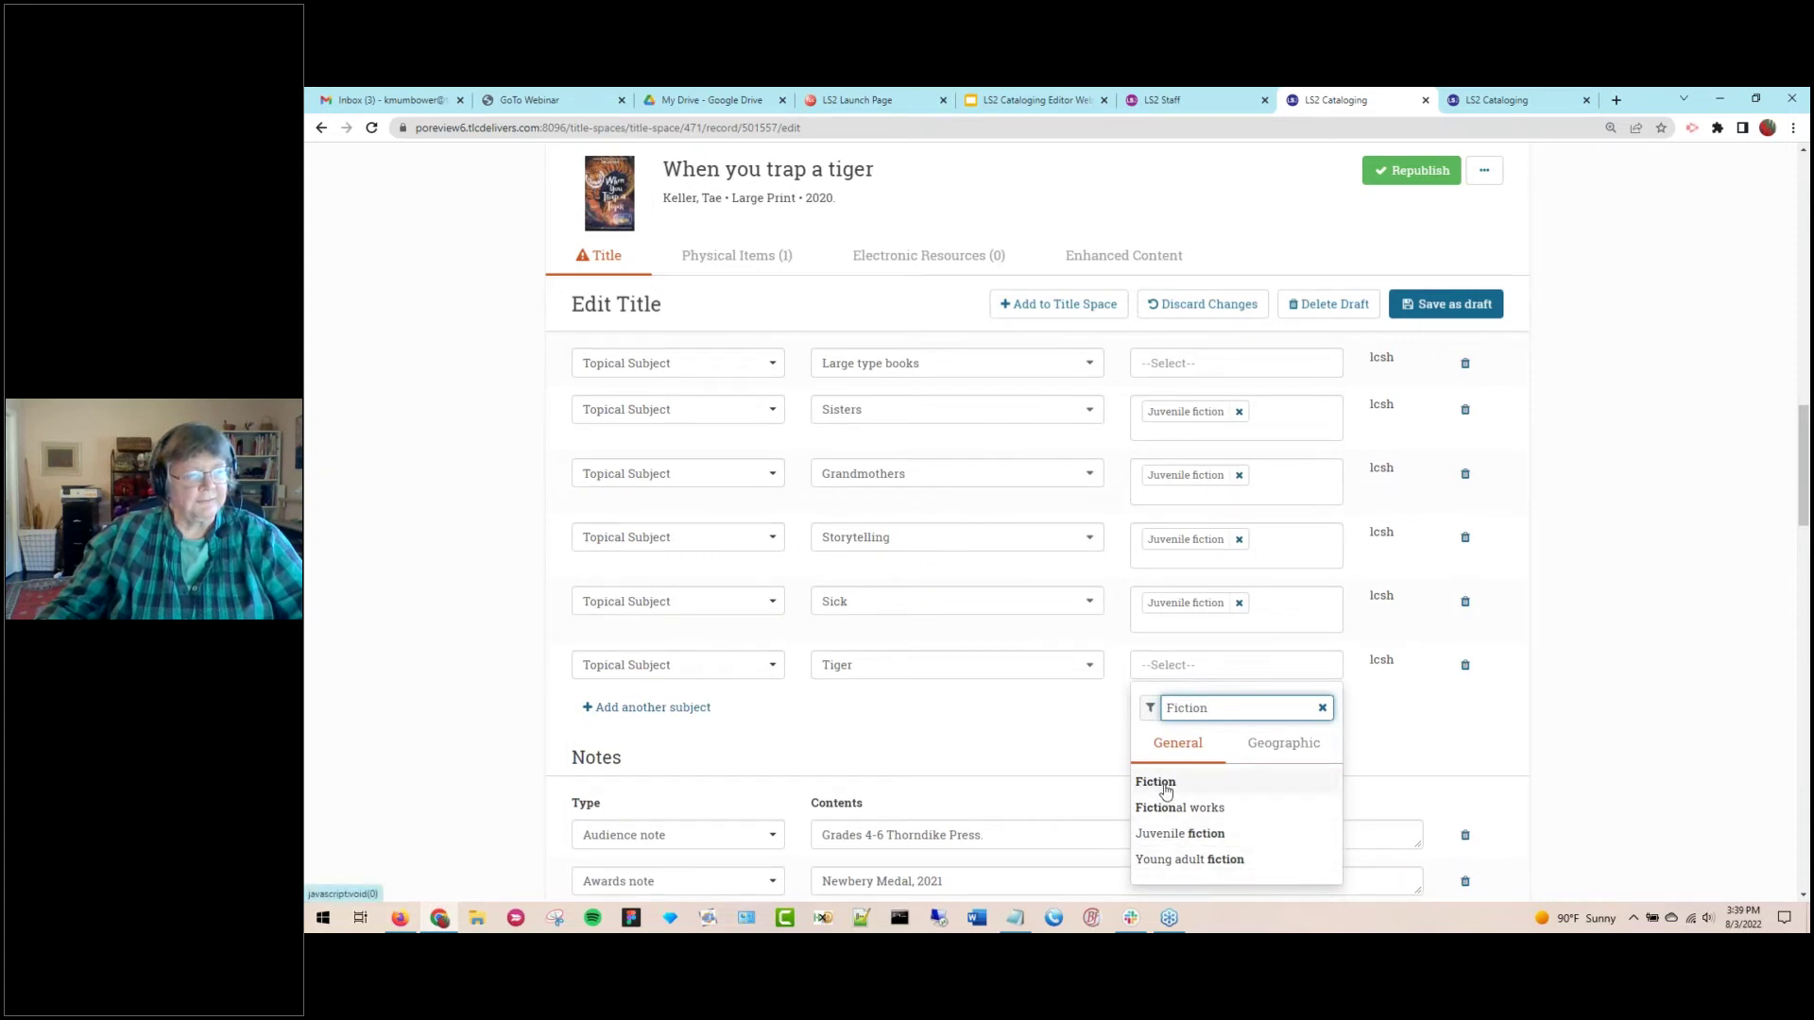
left_click(1167, 792)
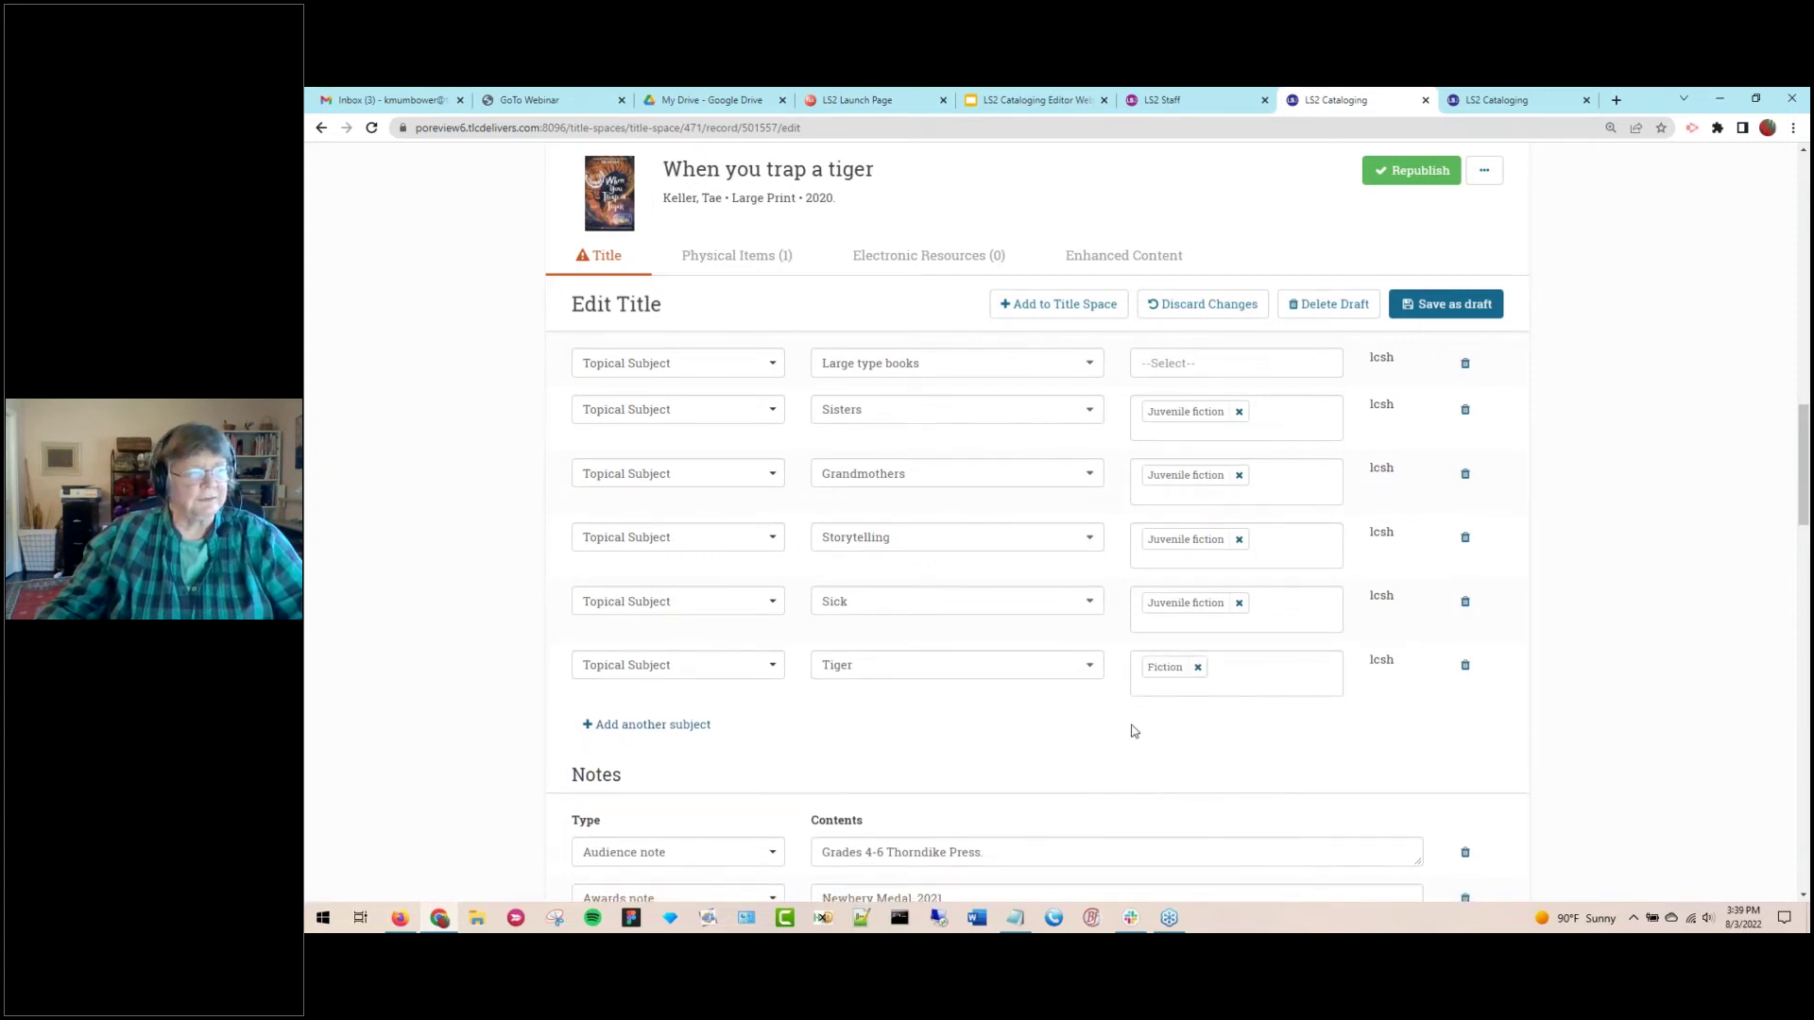
scroll(1133, 730, "down", 1)
scroll(1133, 731, "down", 2)
scroll(1192, 673, "down", 5)
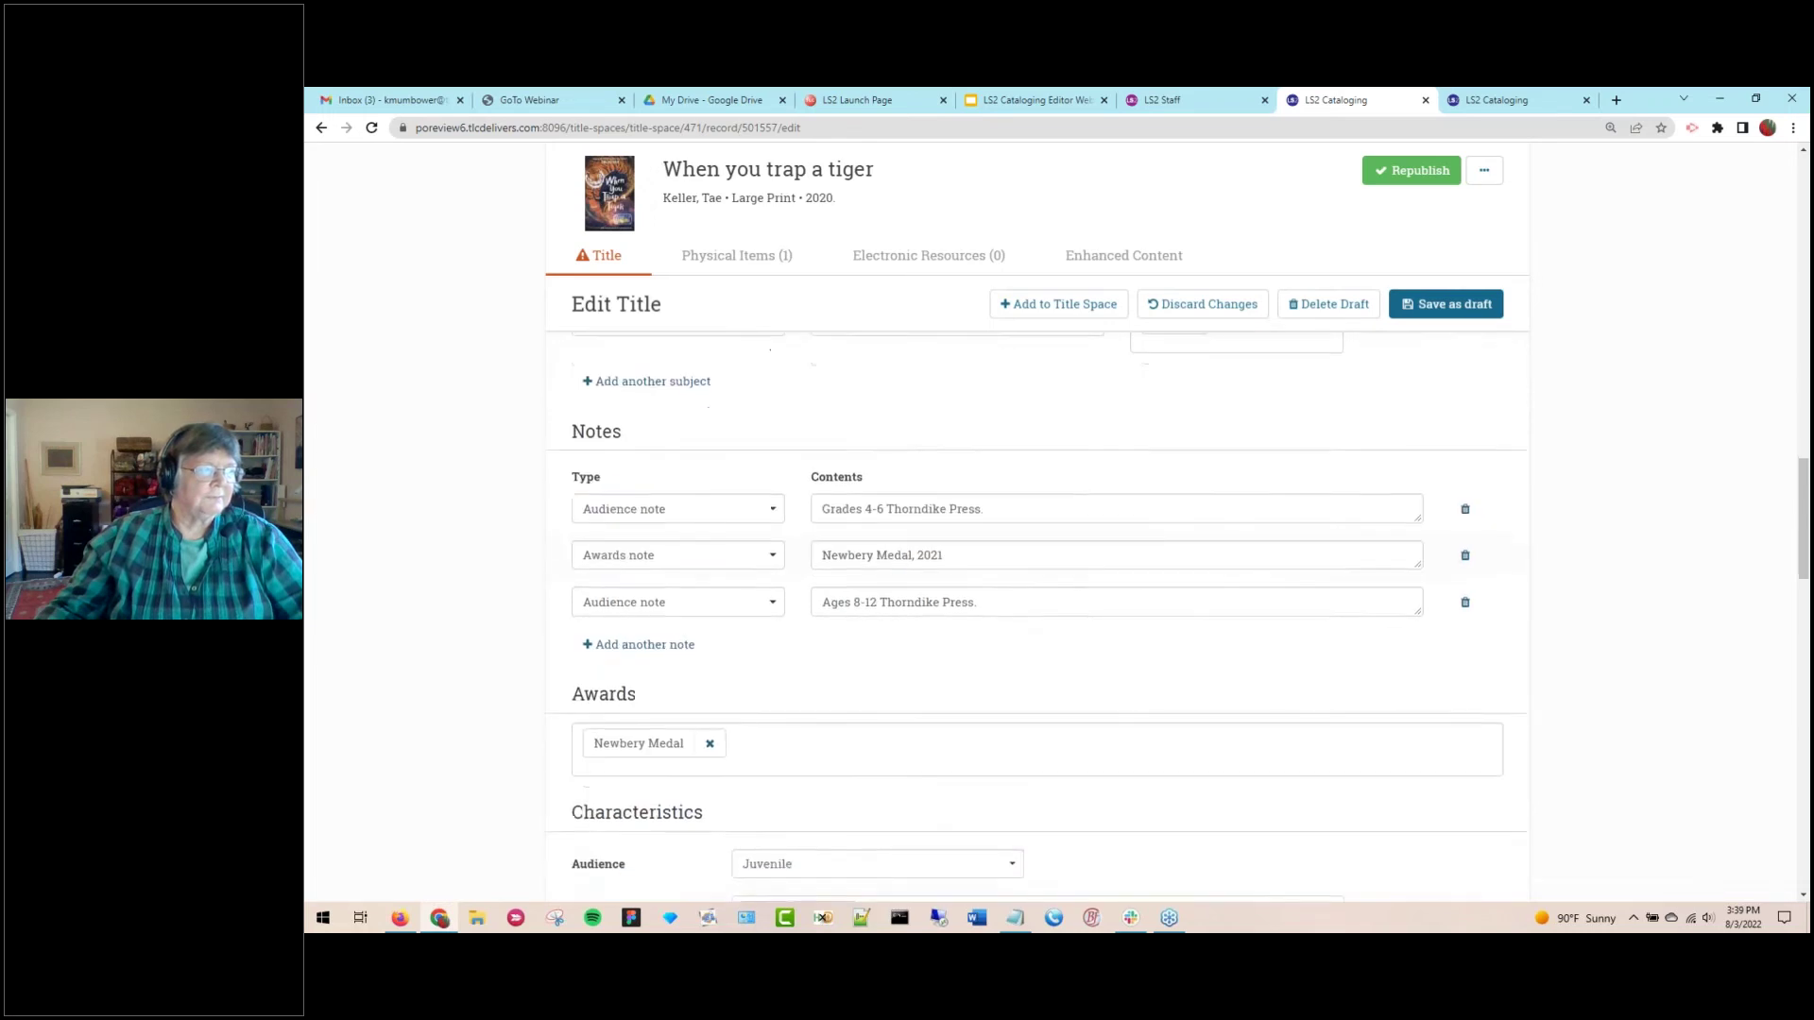
left_click(764, 463)
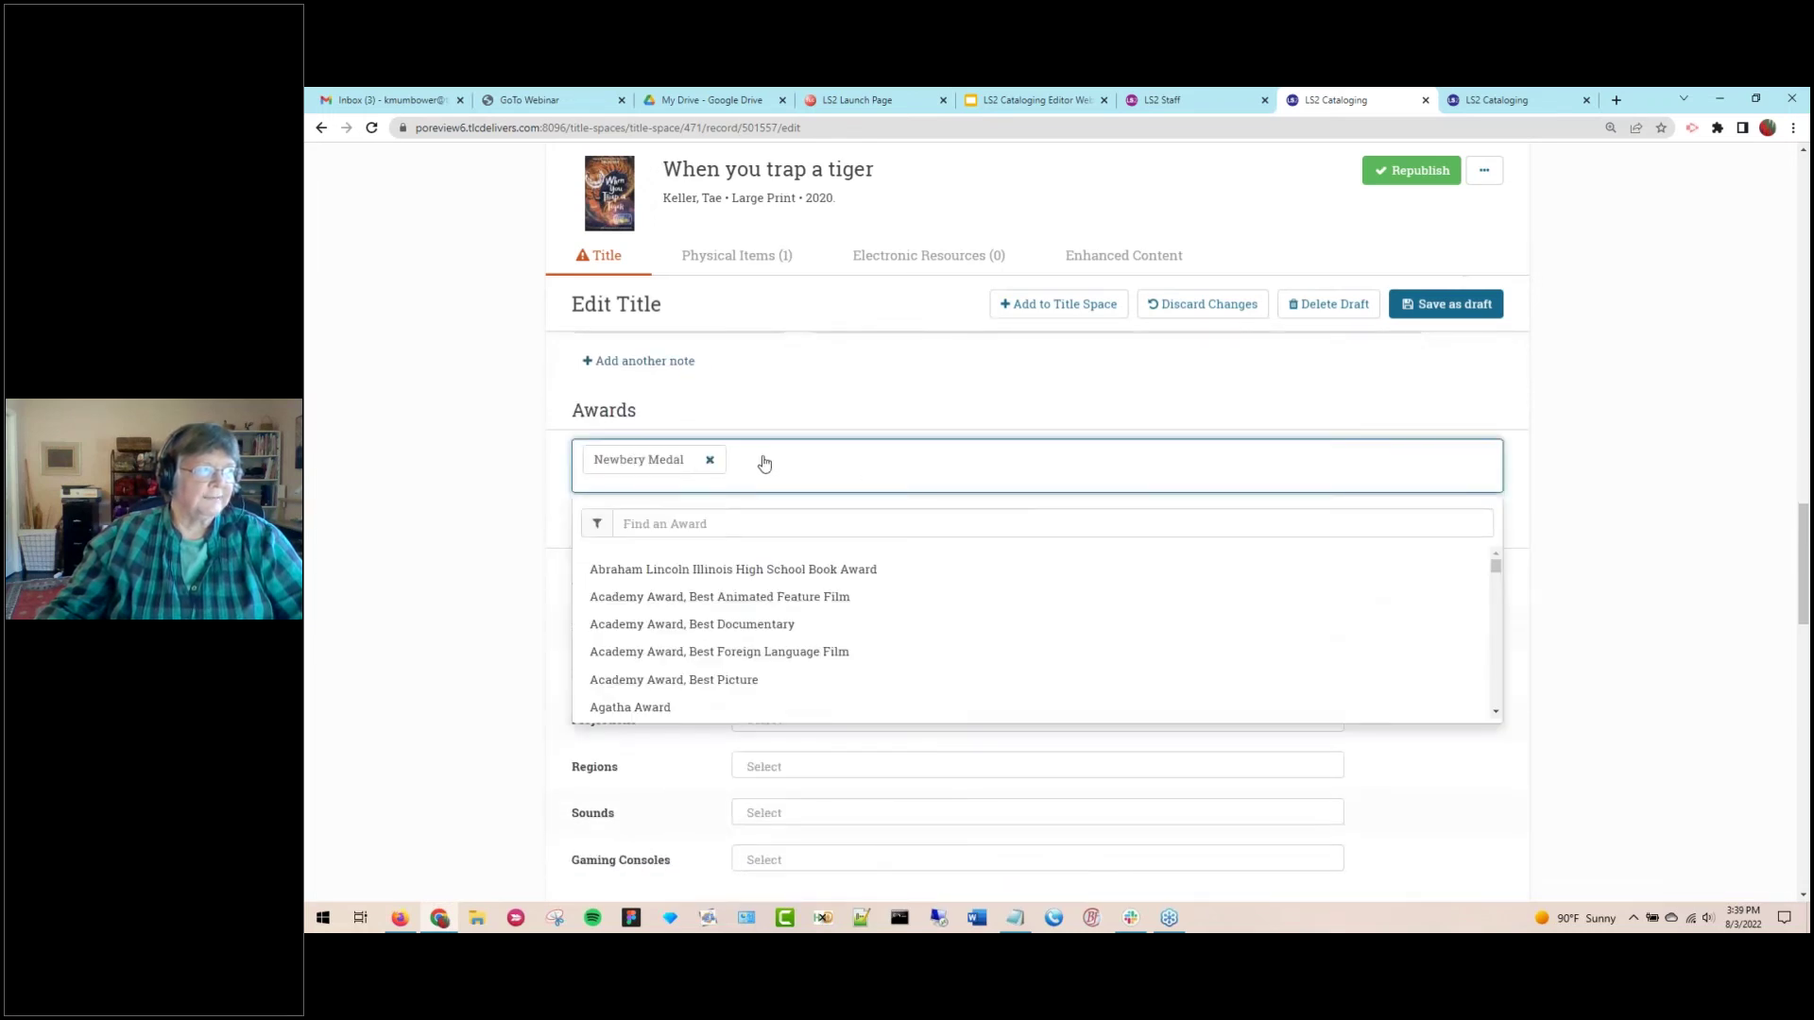
type("forest")
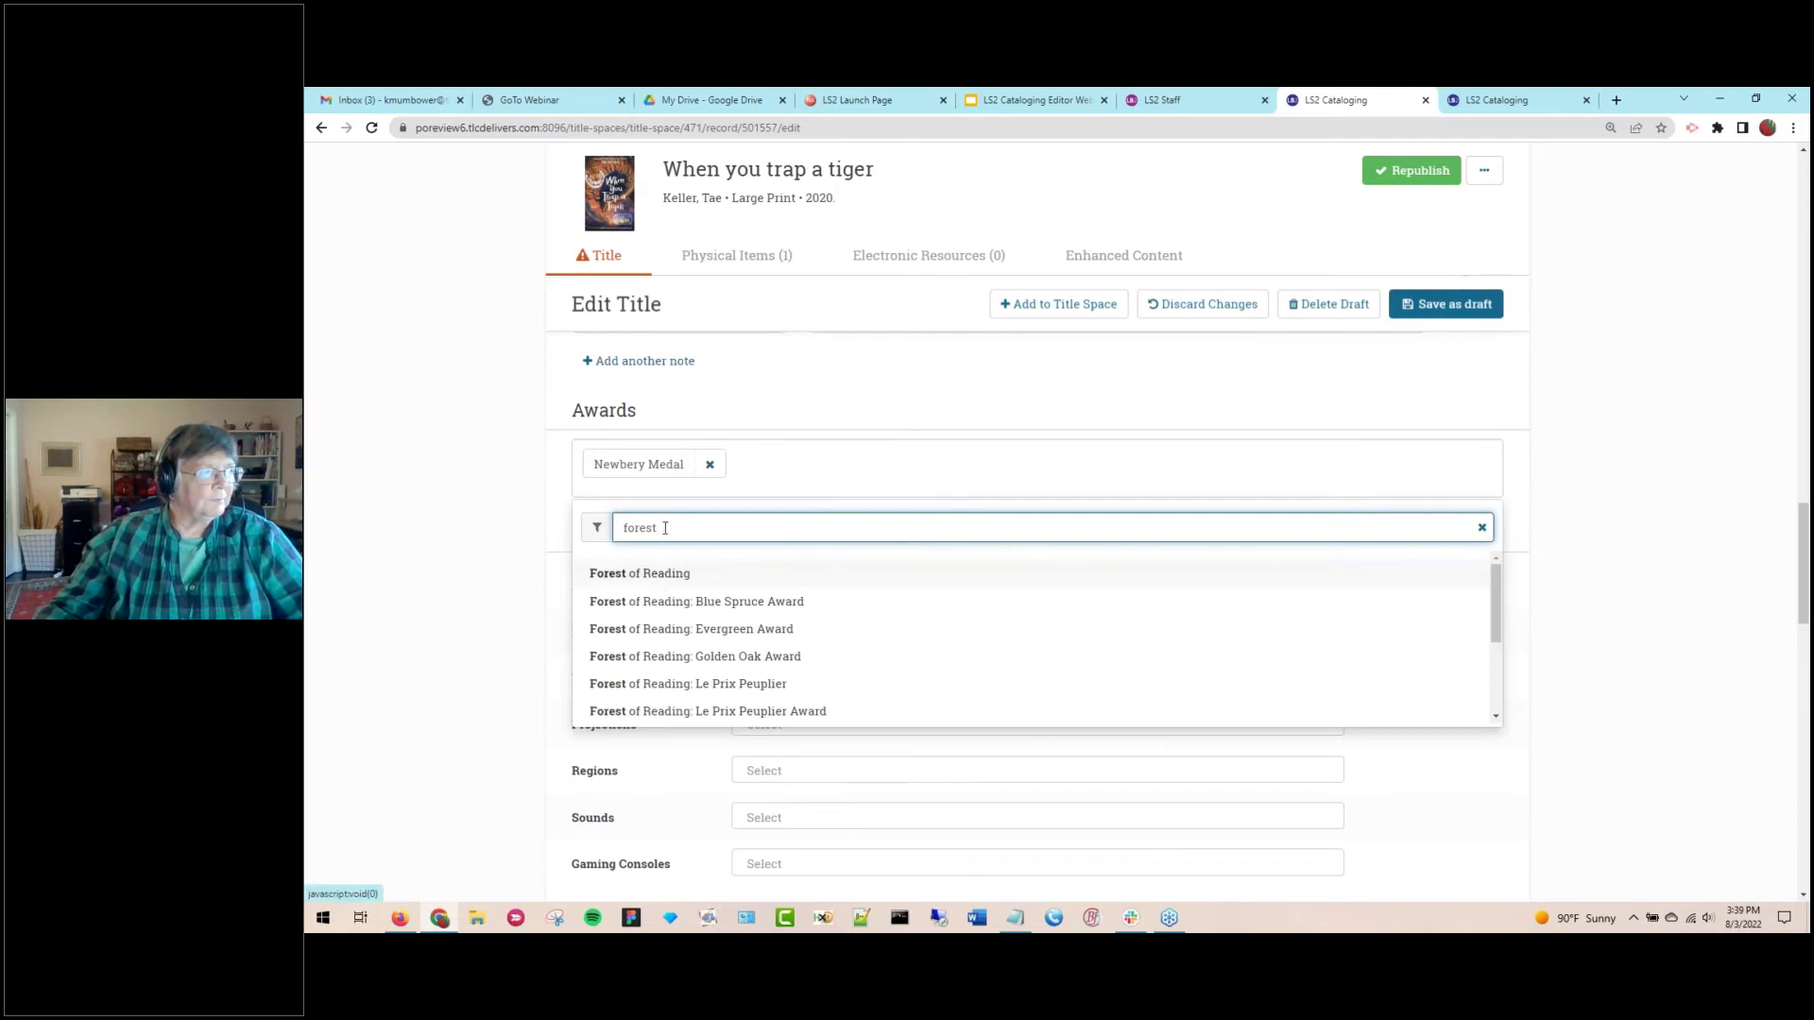
double_click(623, 525)
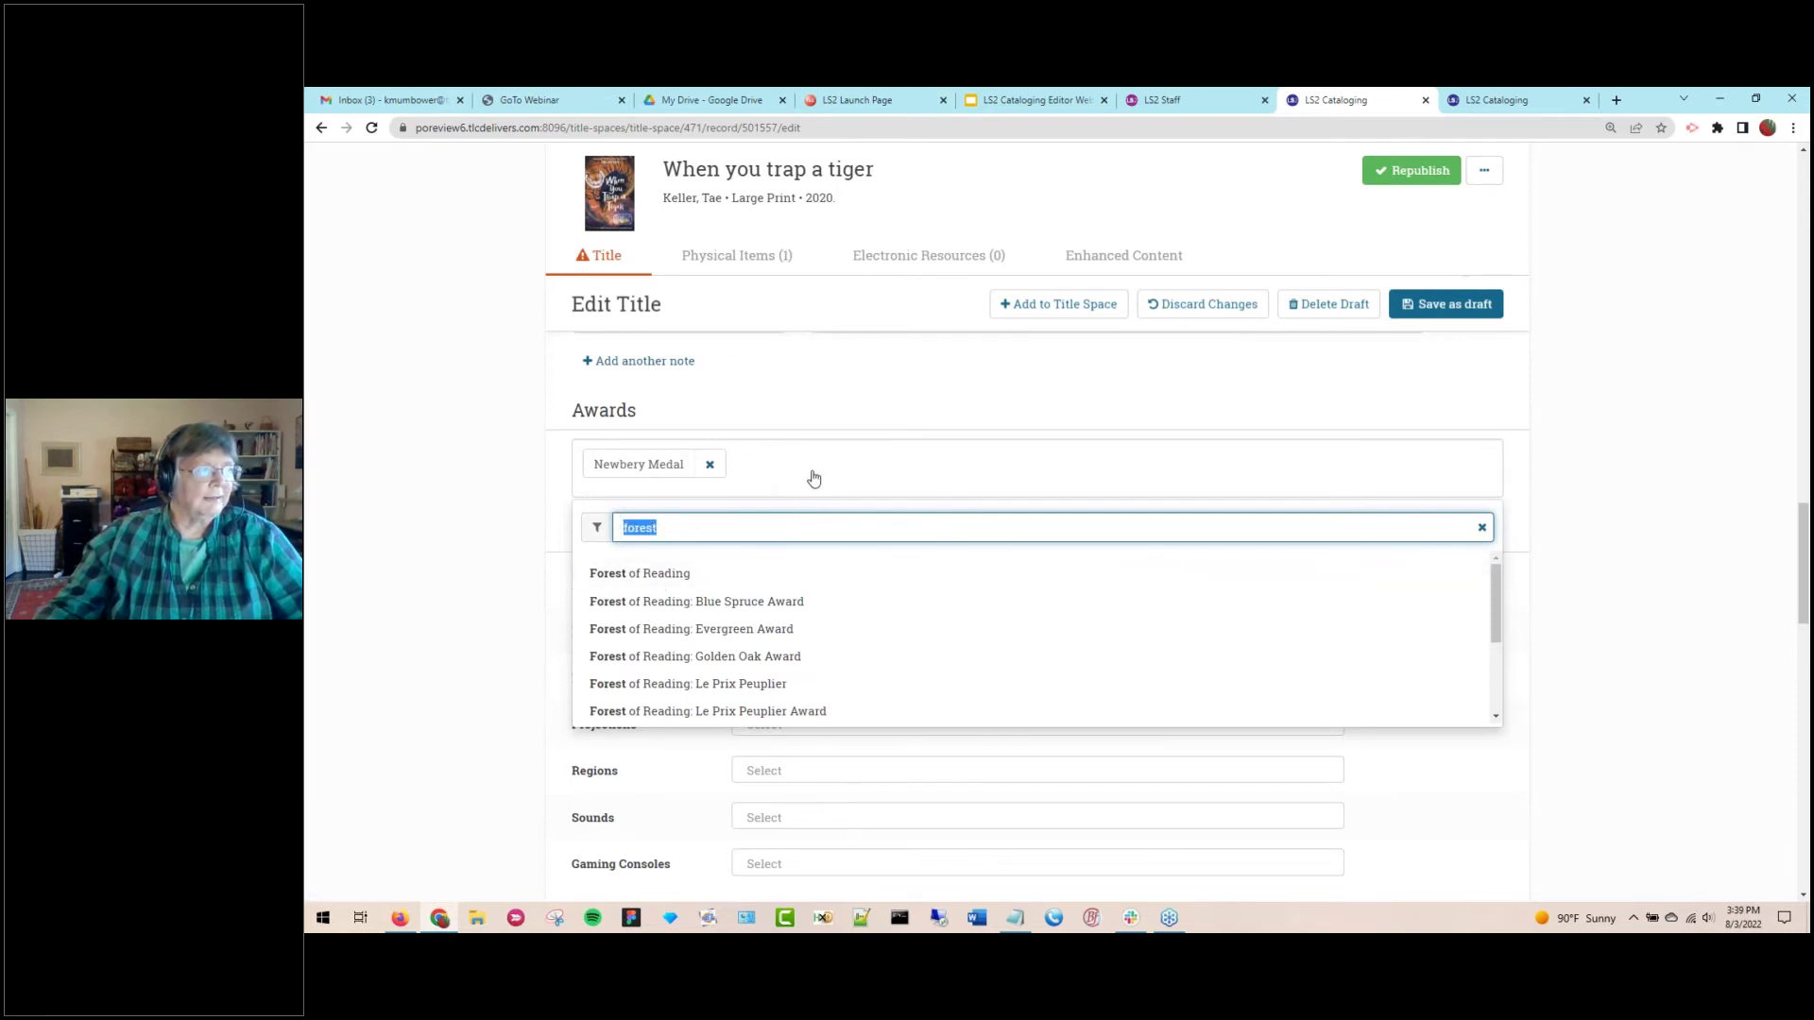
left_click(842, 407)
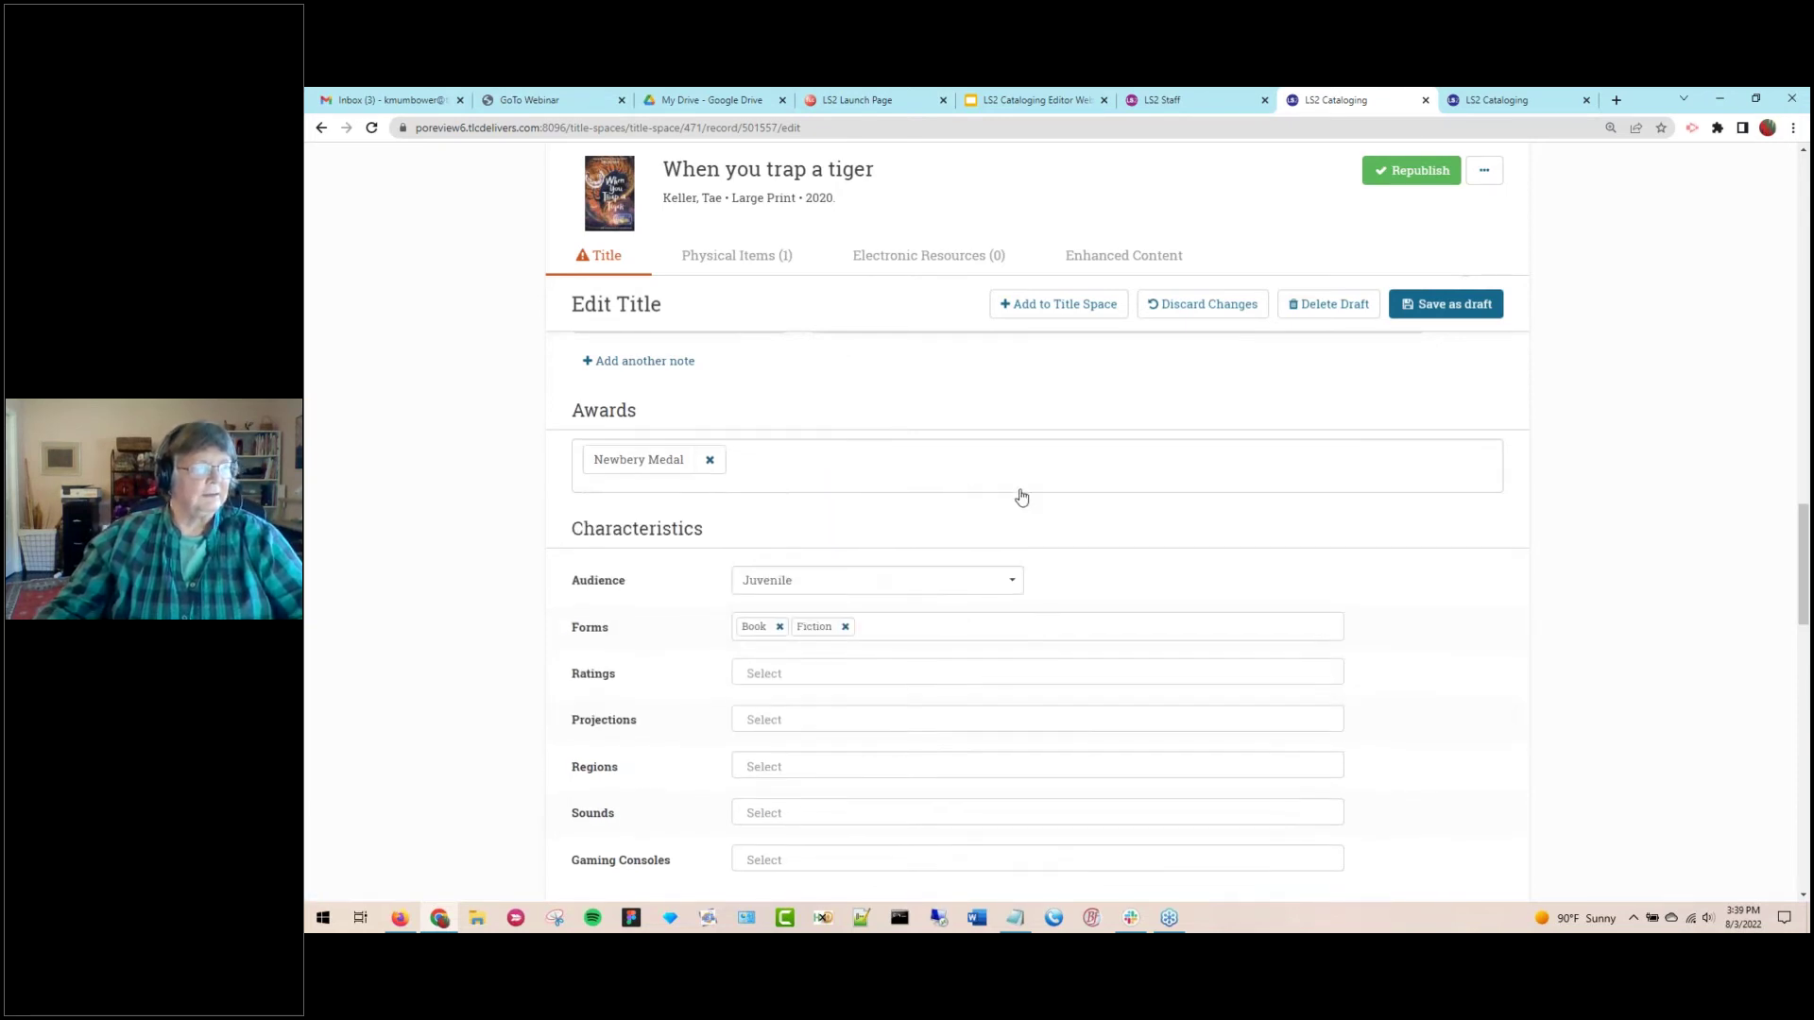
scroll(1056, 574, "down", 1)
scroll(1056, 573, "down", 2)
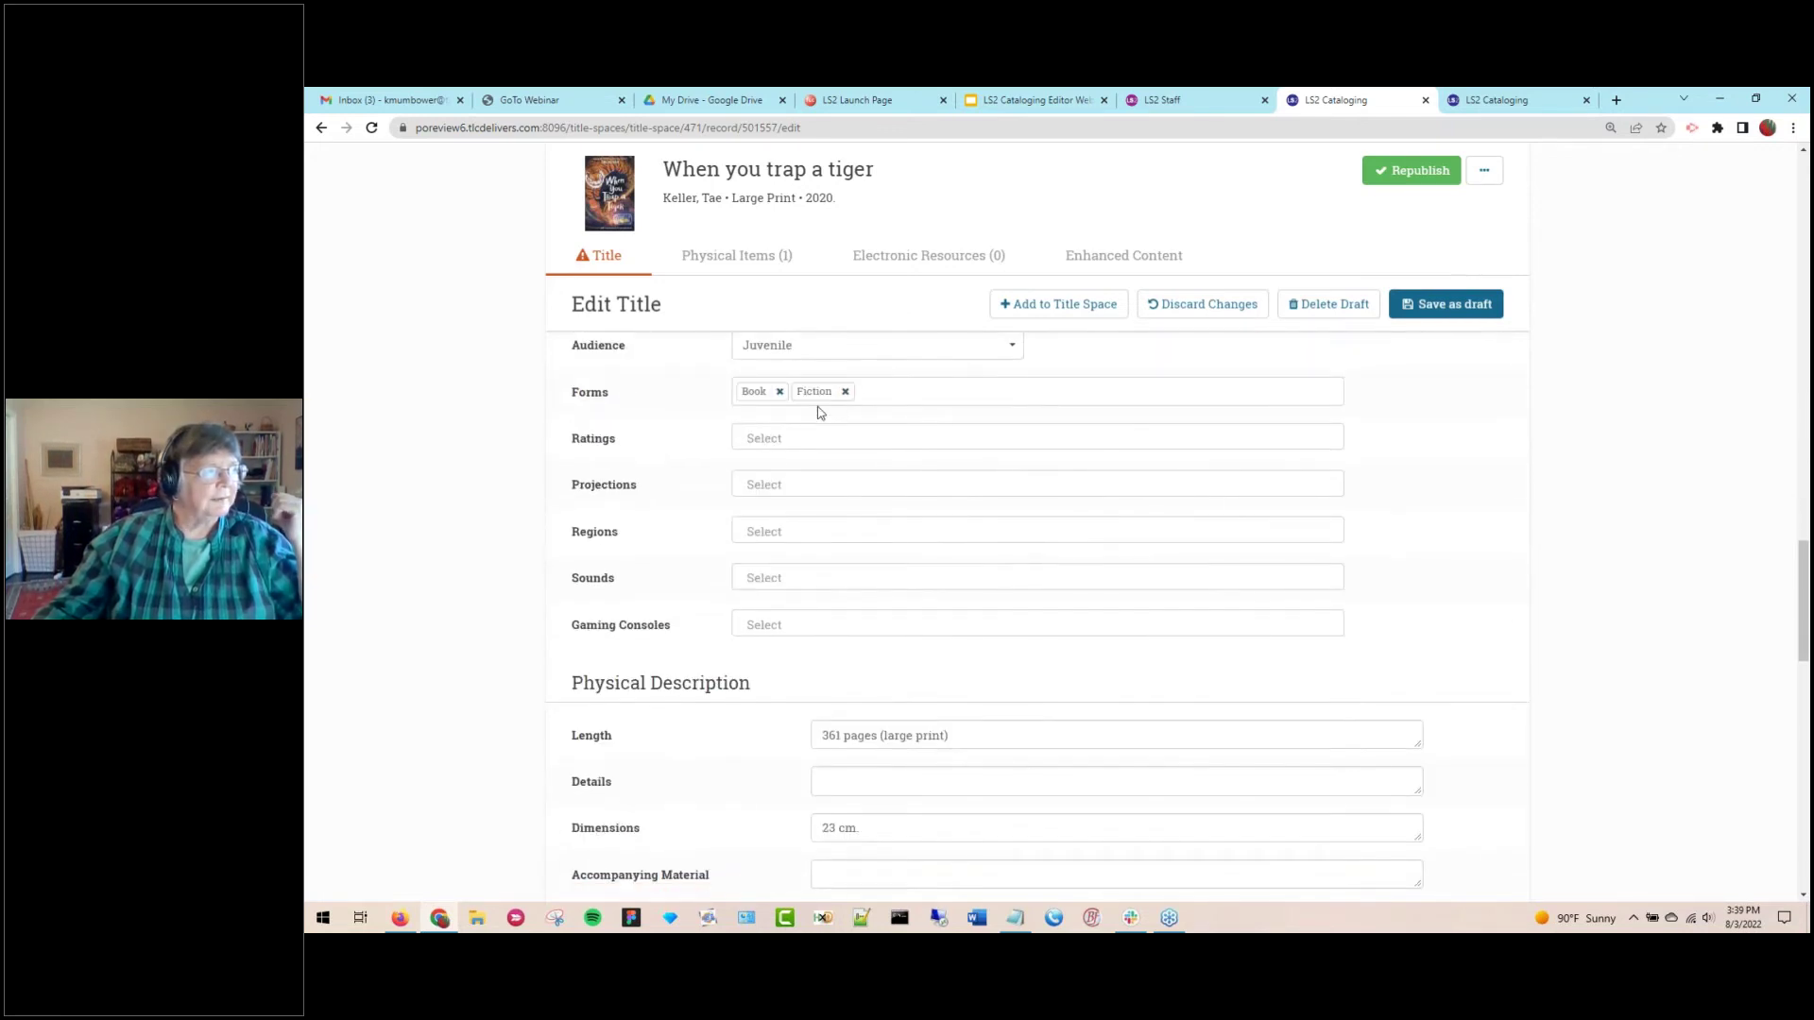
left_click(825, 352)
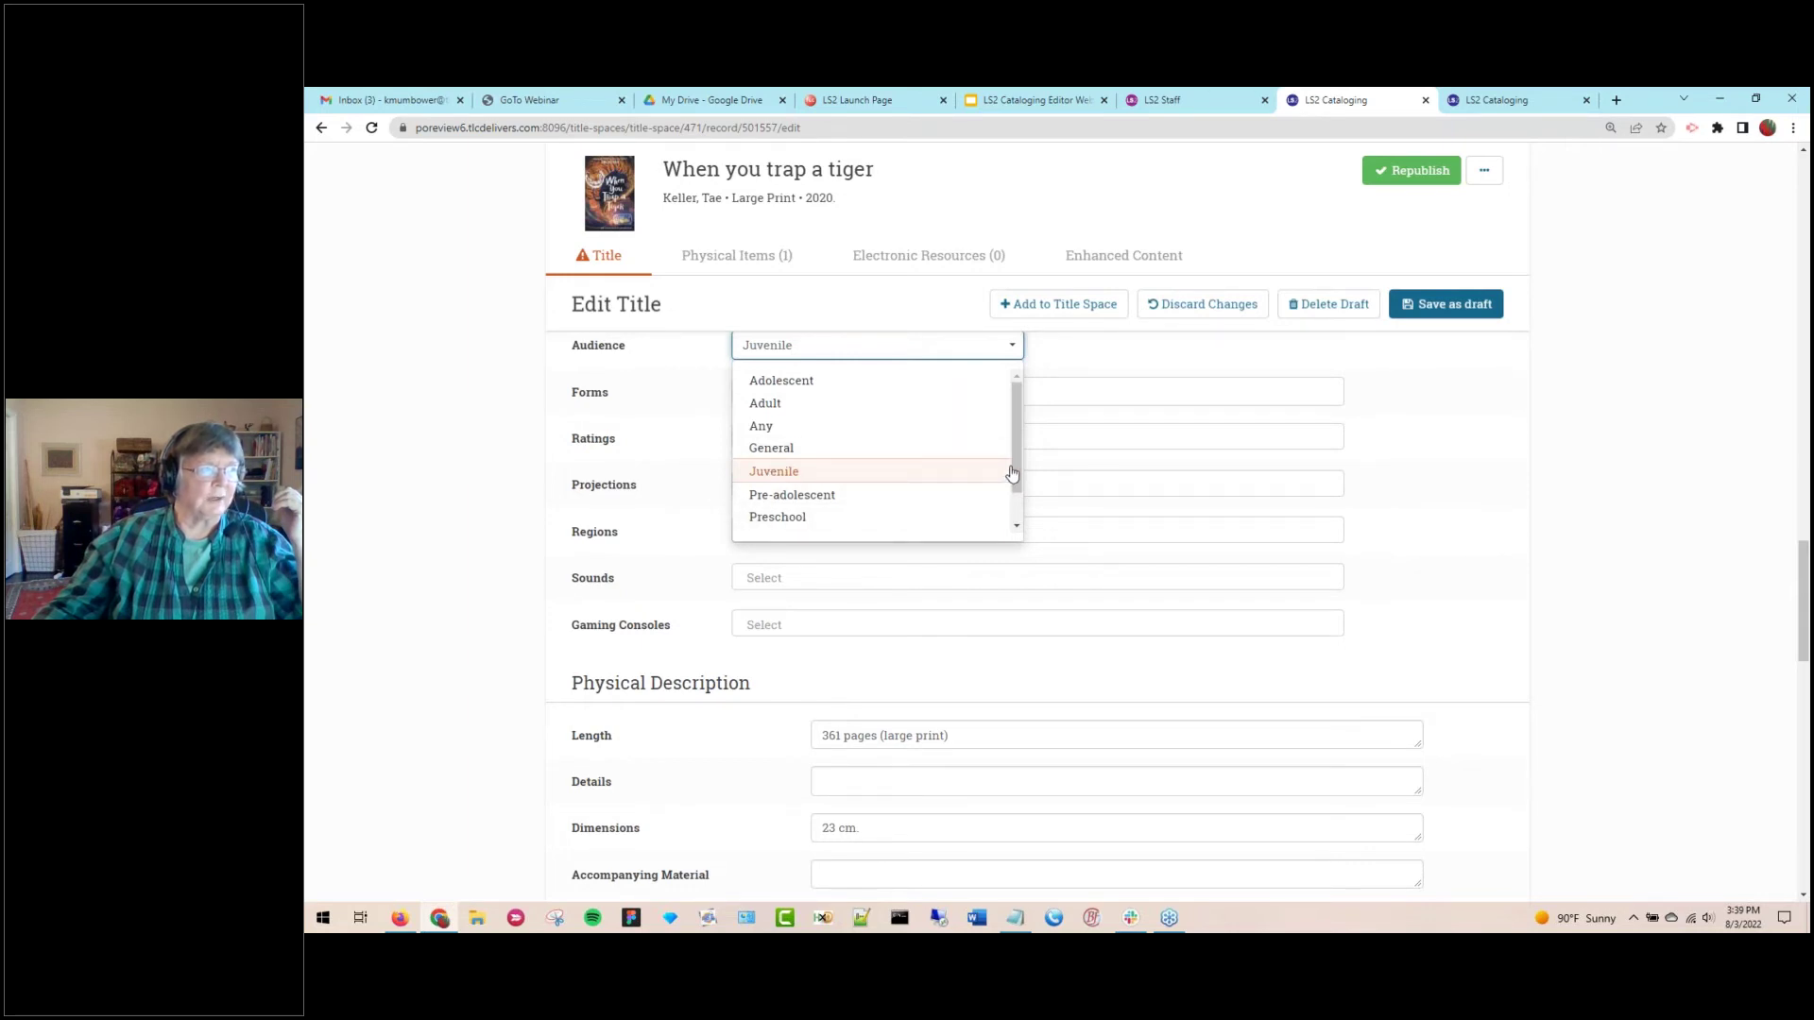
left_click_drag(1013, 473, 1017, 498)
scroll(1016, 498, "up", 2)
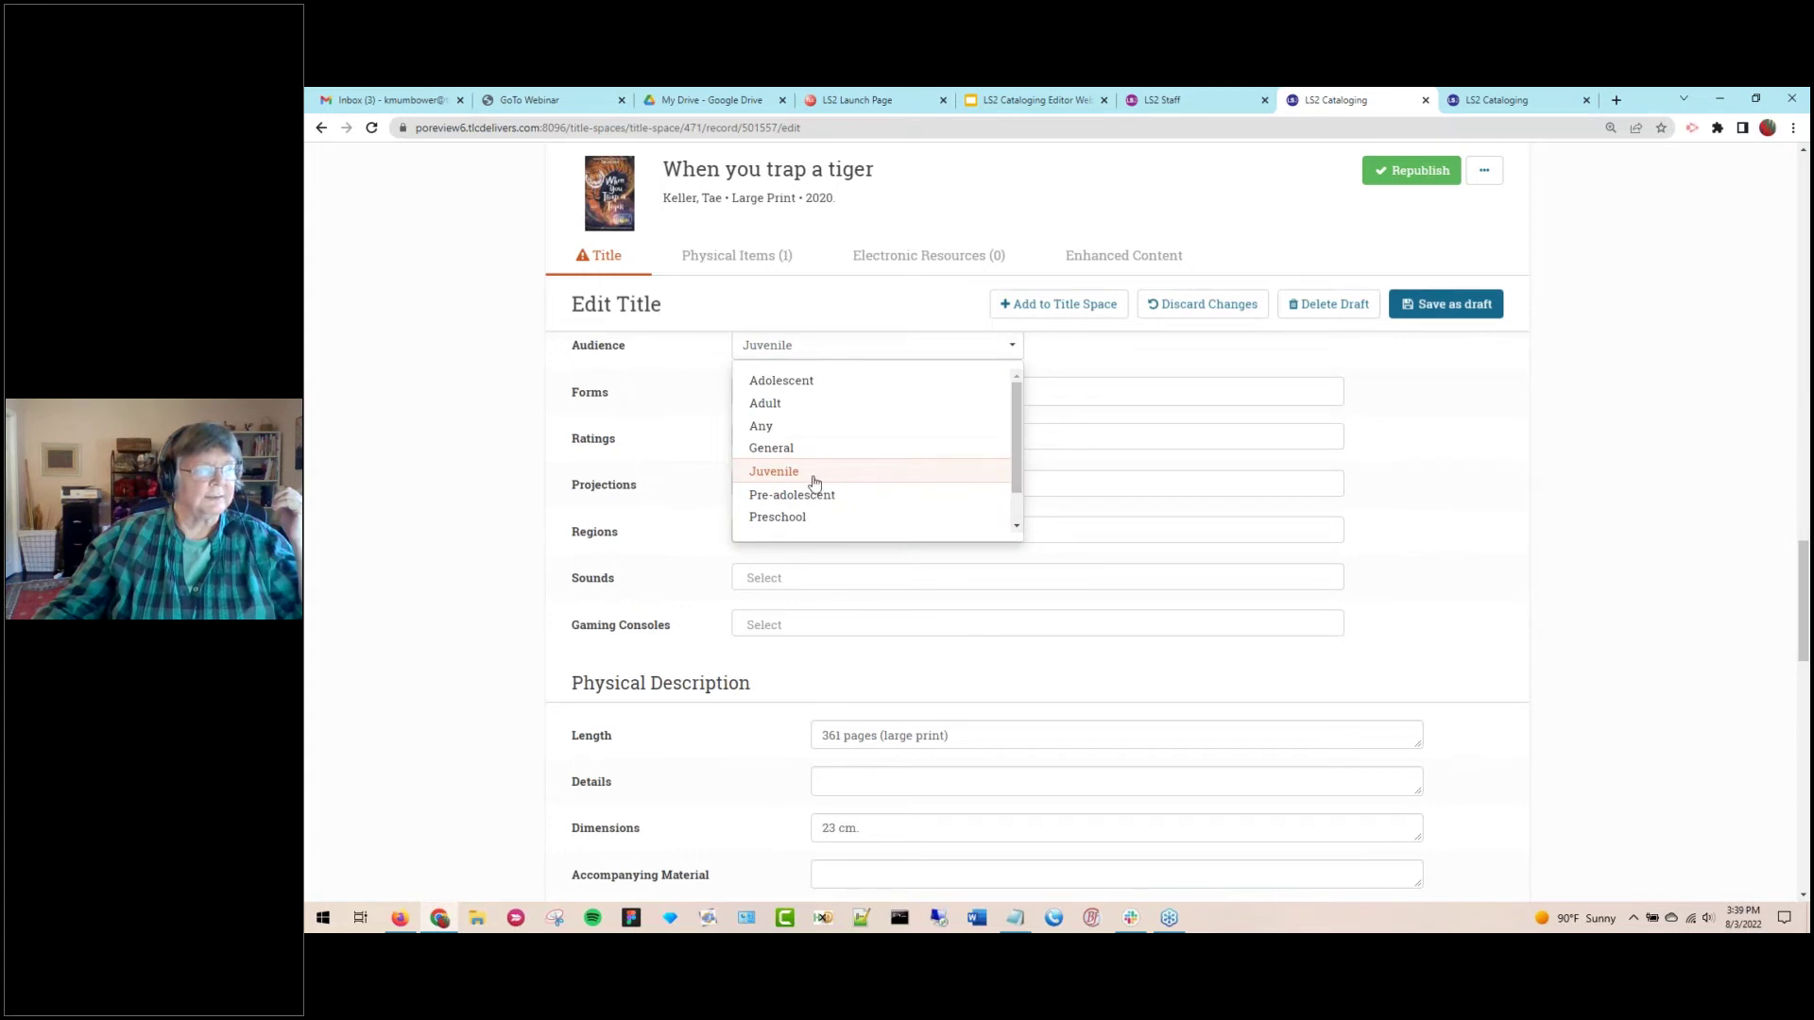
left_click(1093, 435)
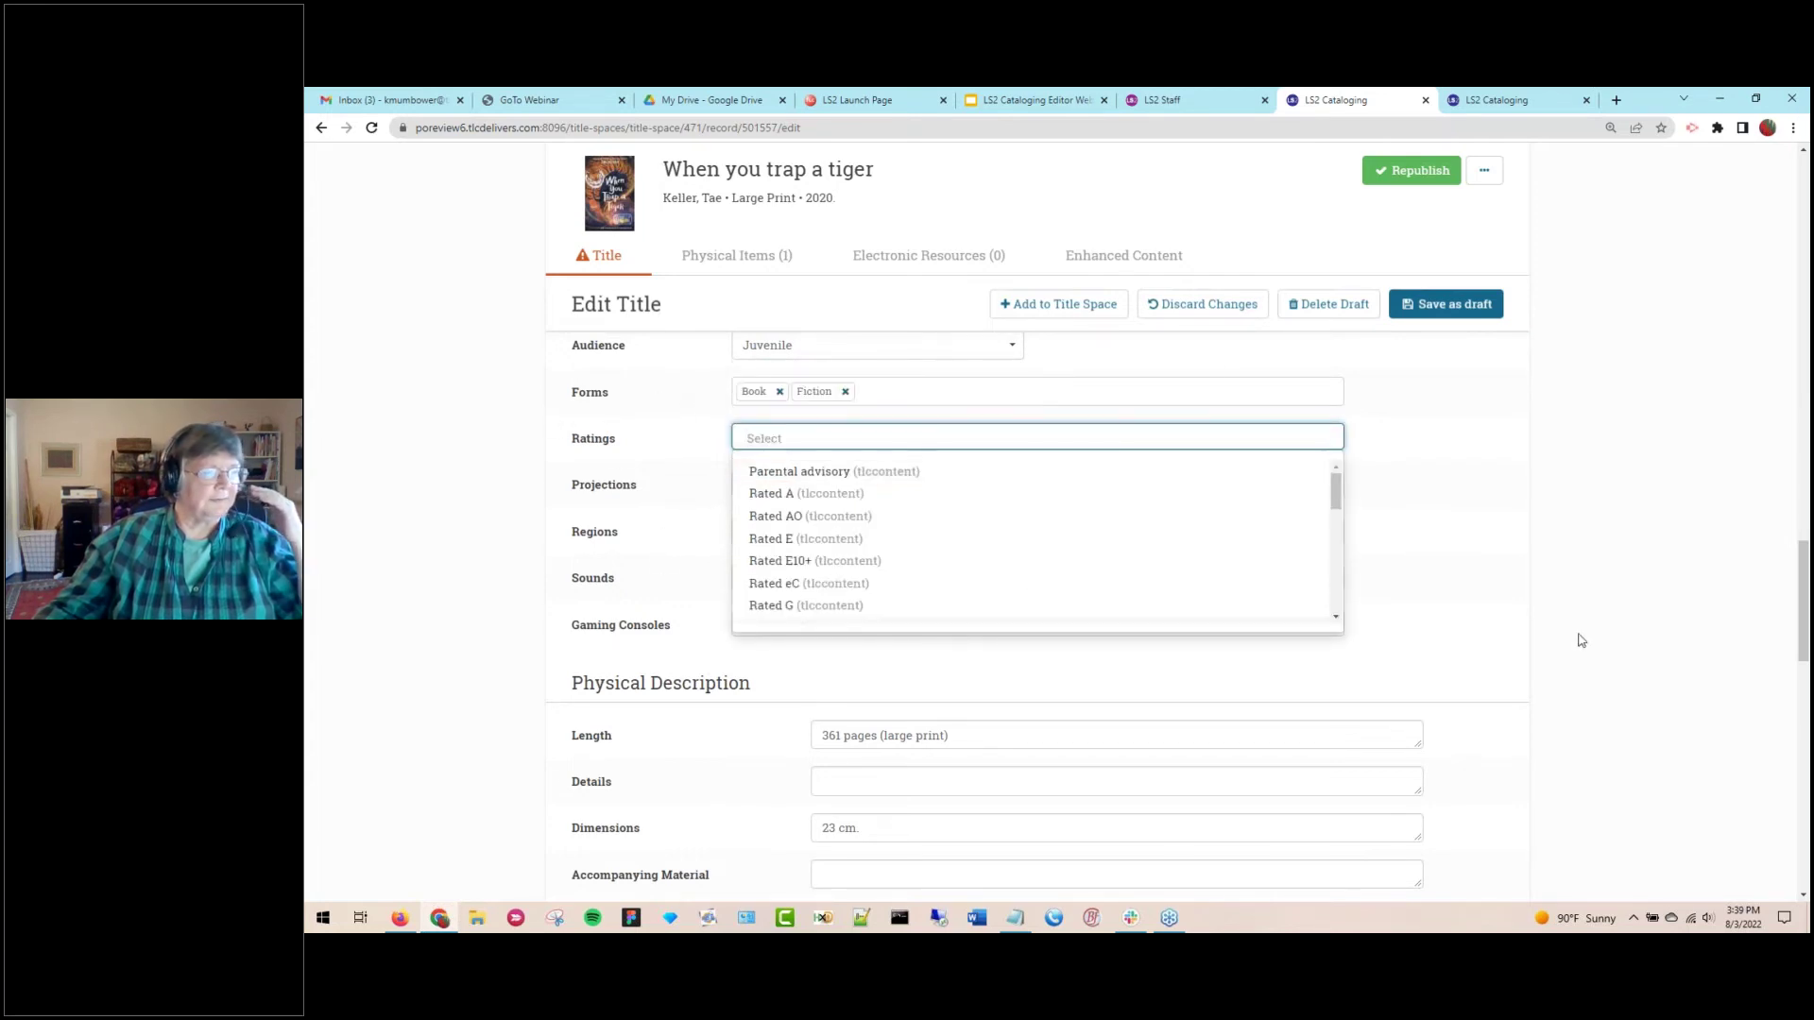
left_click(1508, 619)
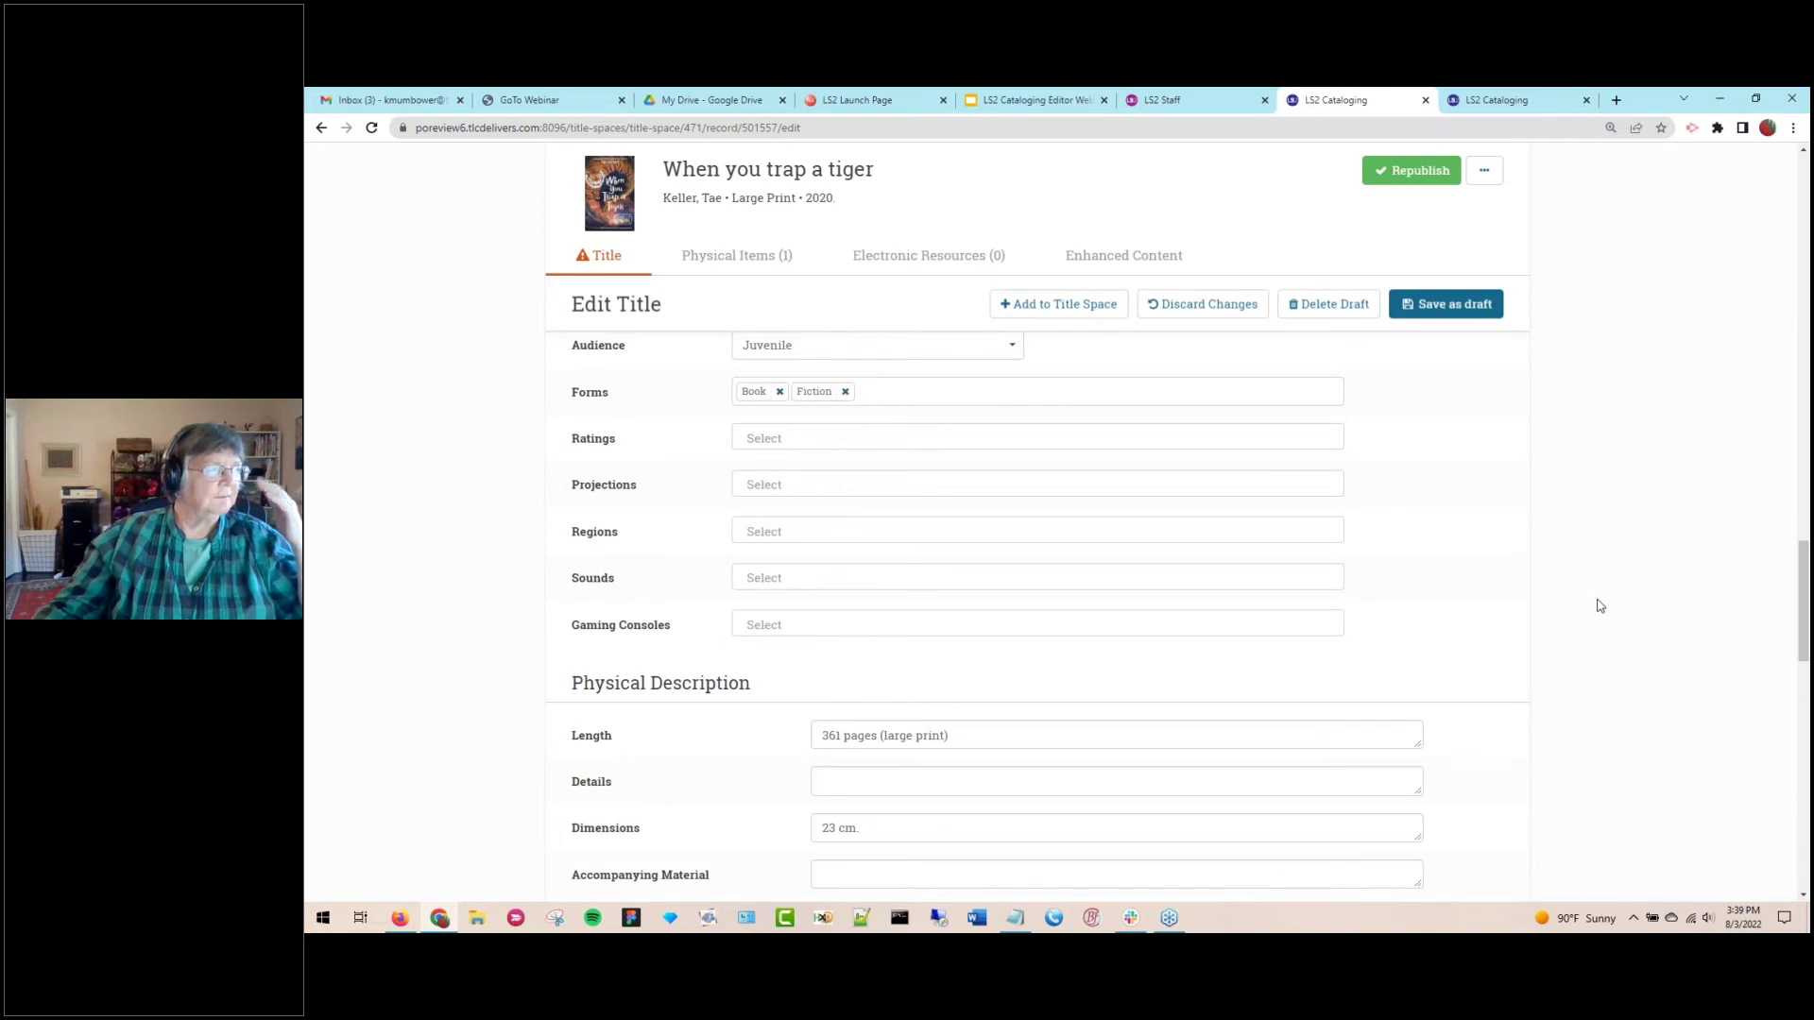
scroll(1600, 606, "down", 8)
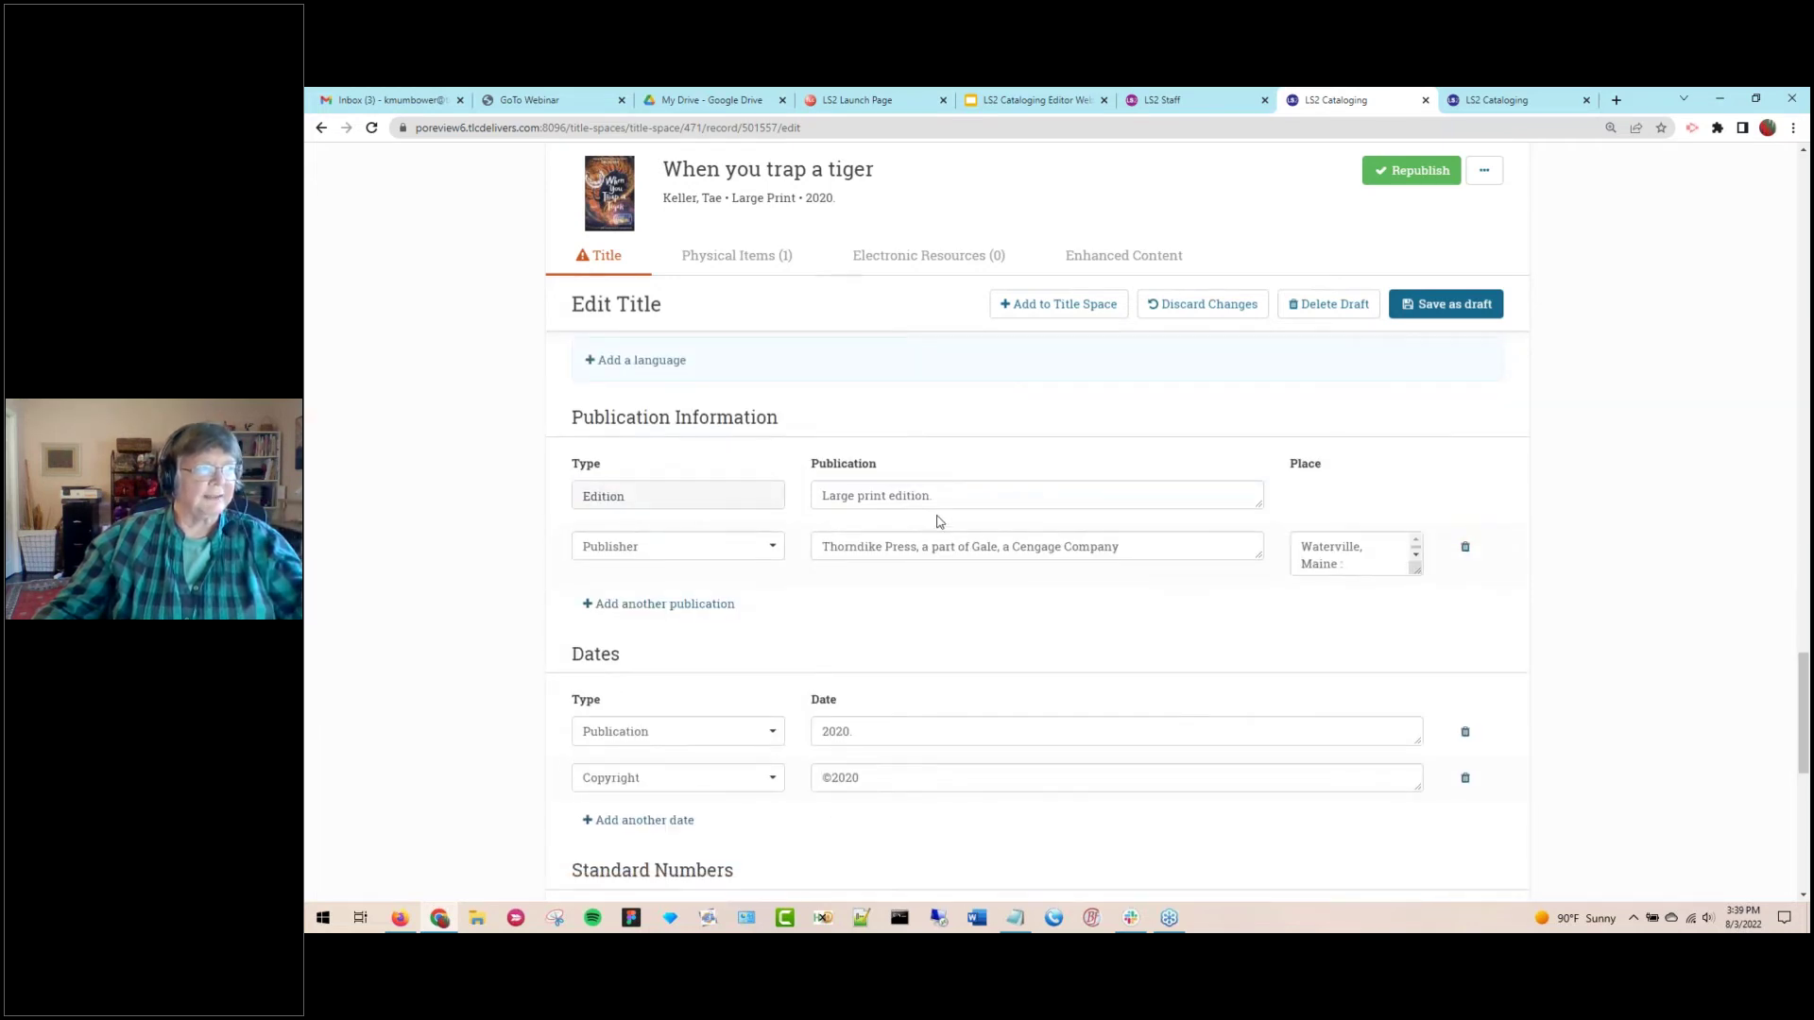
scroll(1051, 621, "down", 2)
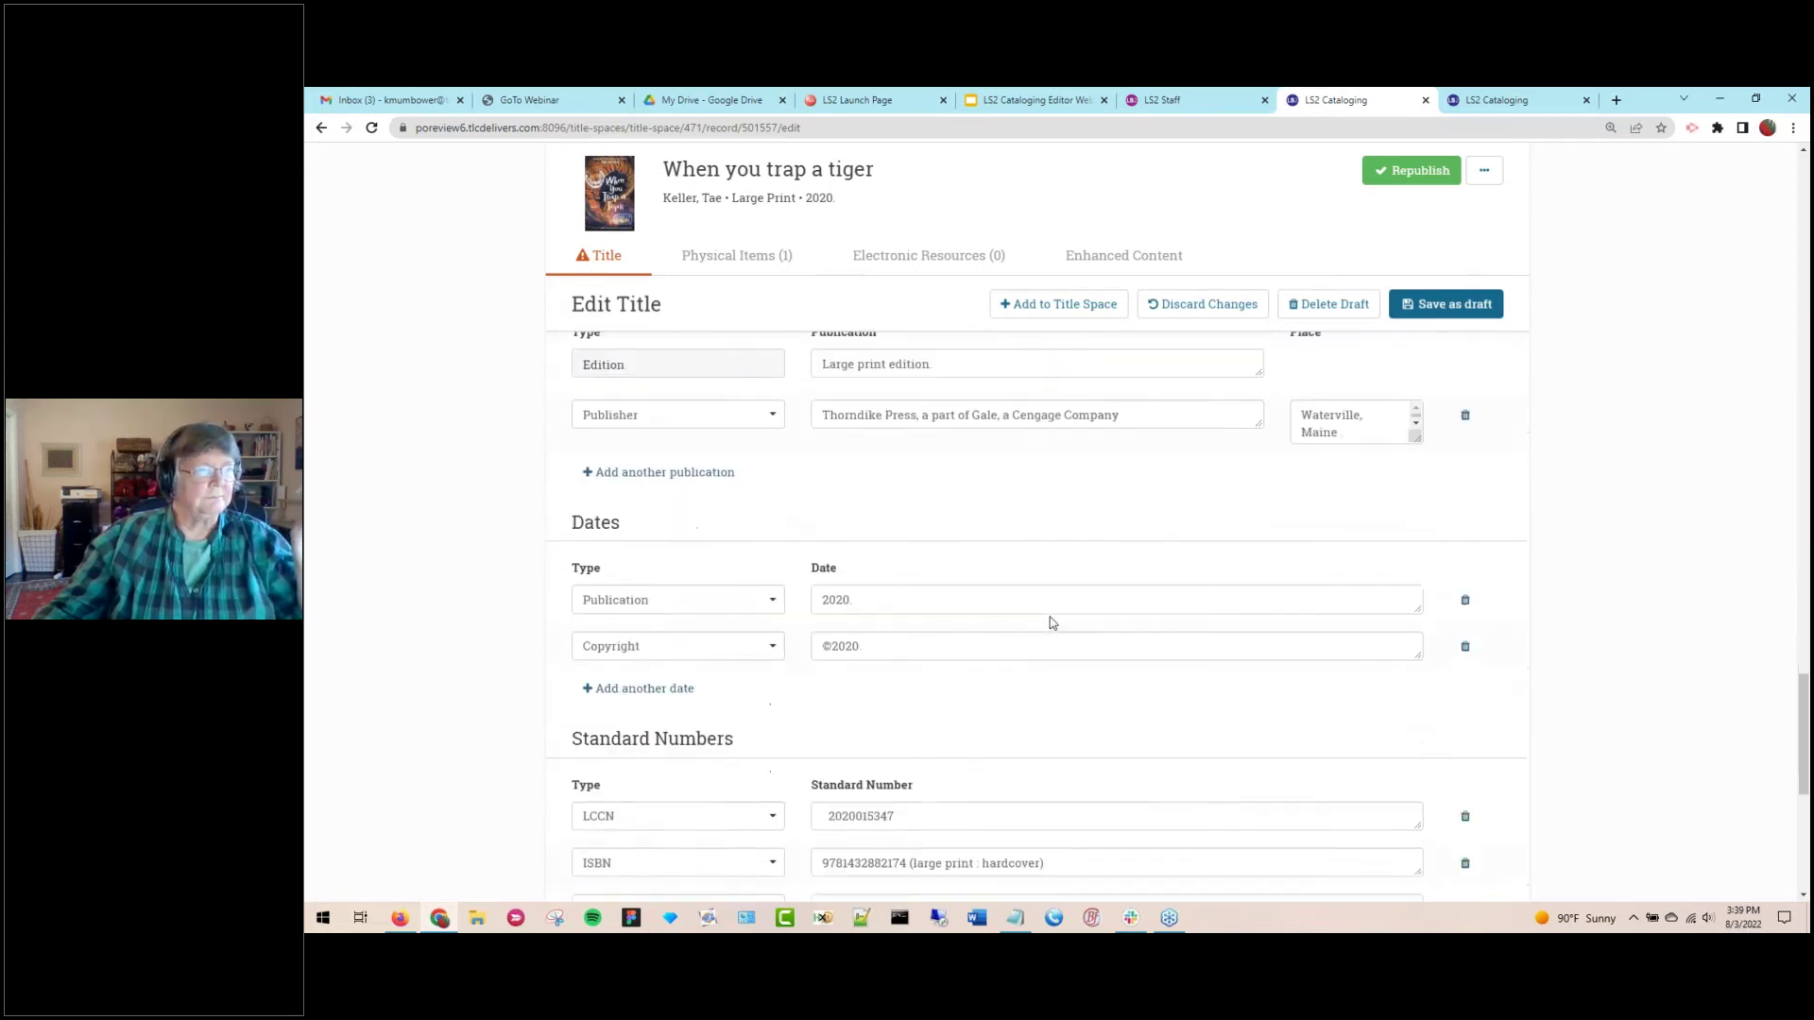
scroll(1051, 623, "down", 1)
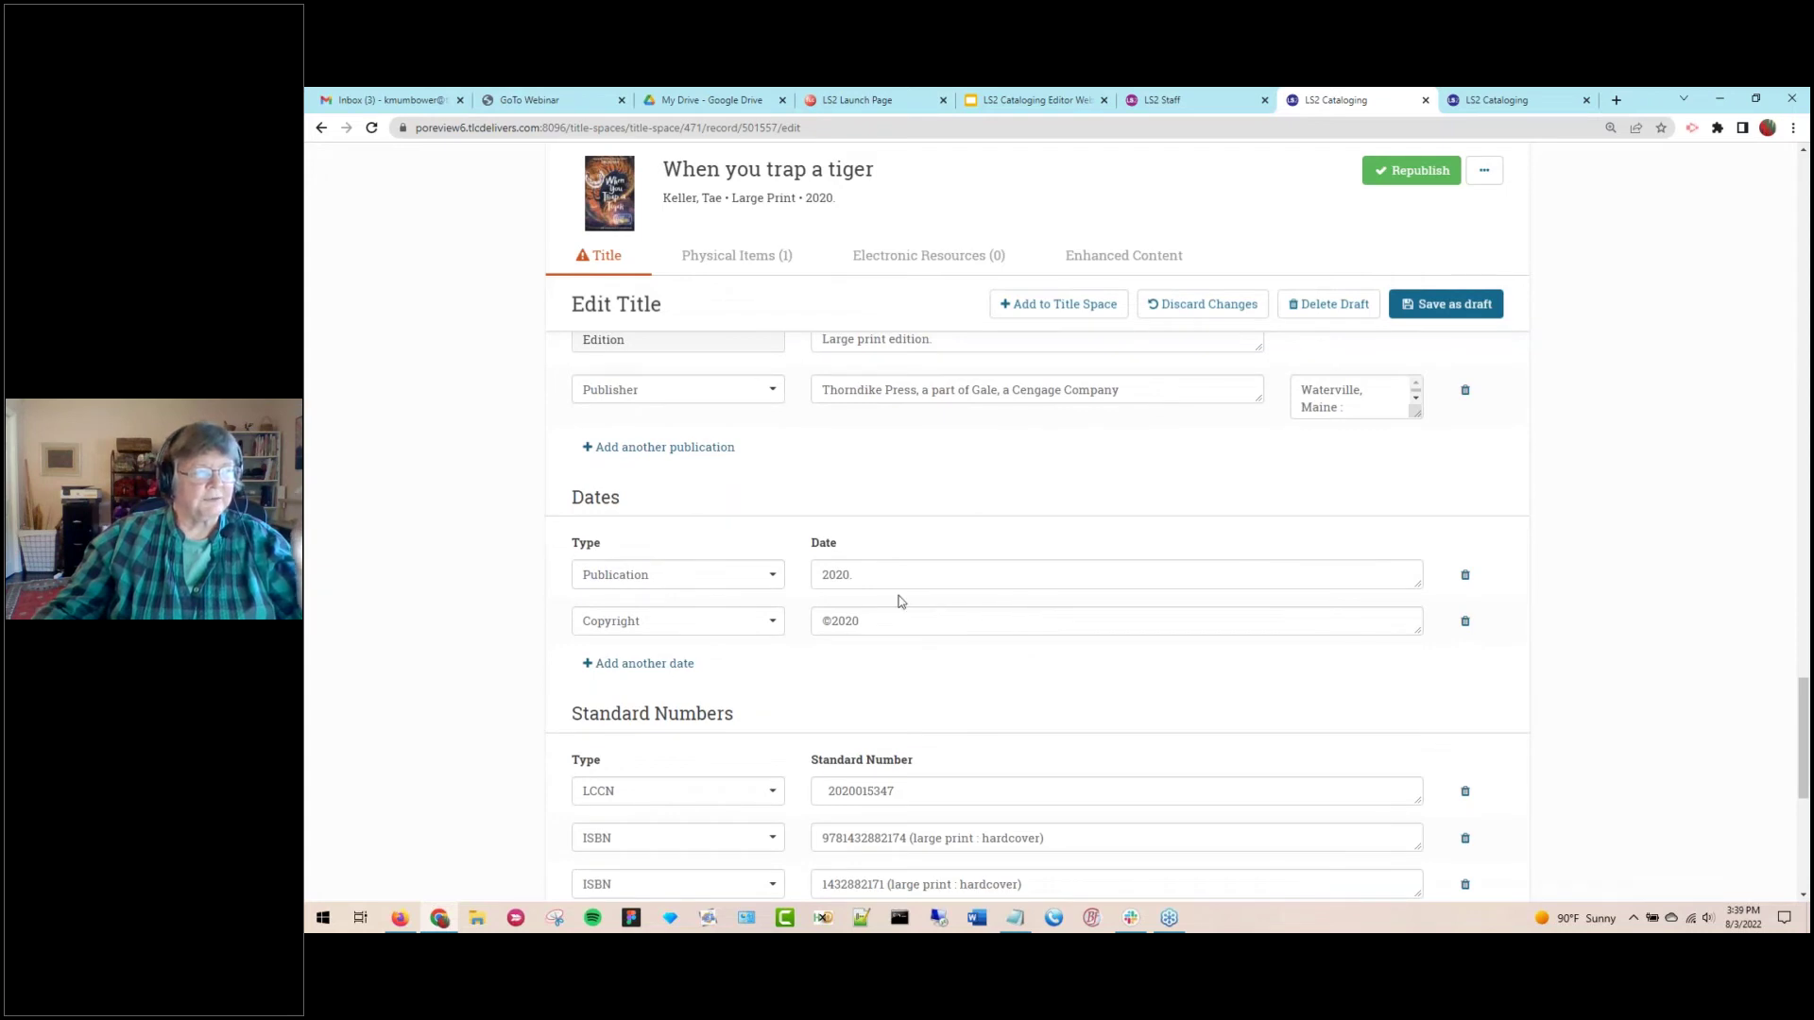
scroll(1008, 613, "down", 6)
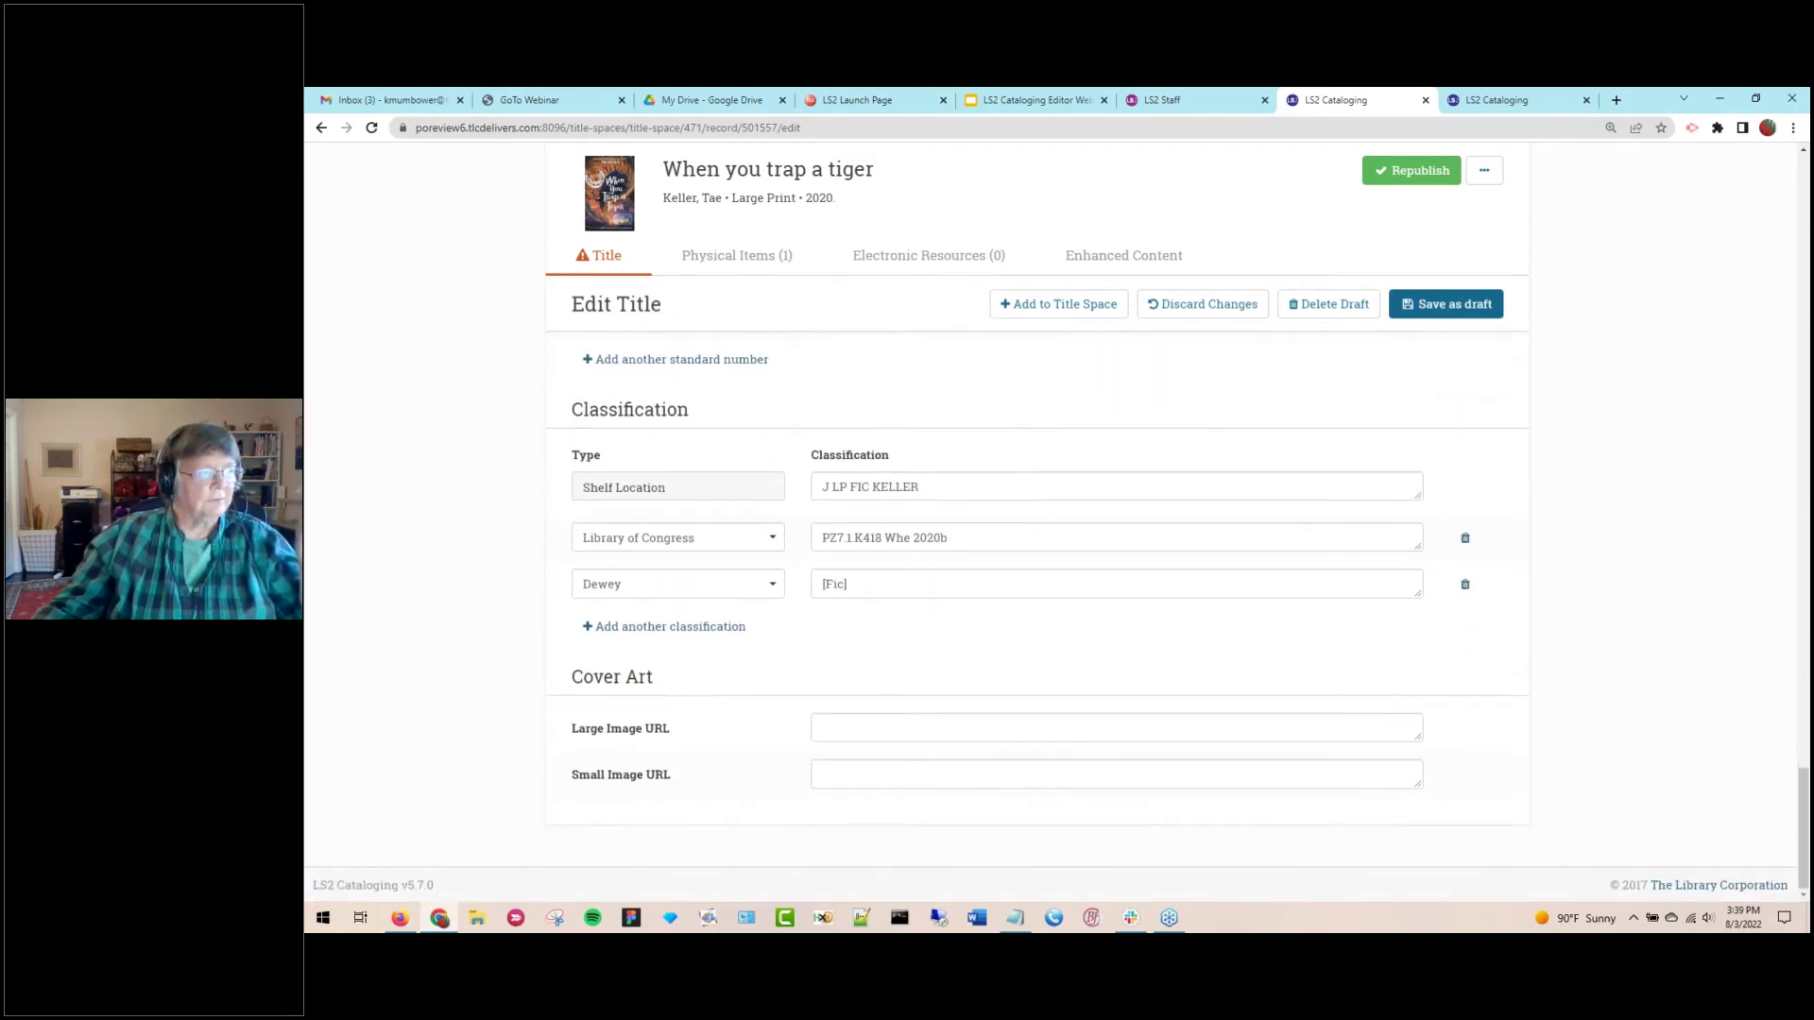
scroll(1115, 619, "up", 15)
scroll(1115, 619, "down", 8)
scroll(1113, 615, "up", 15)
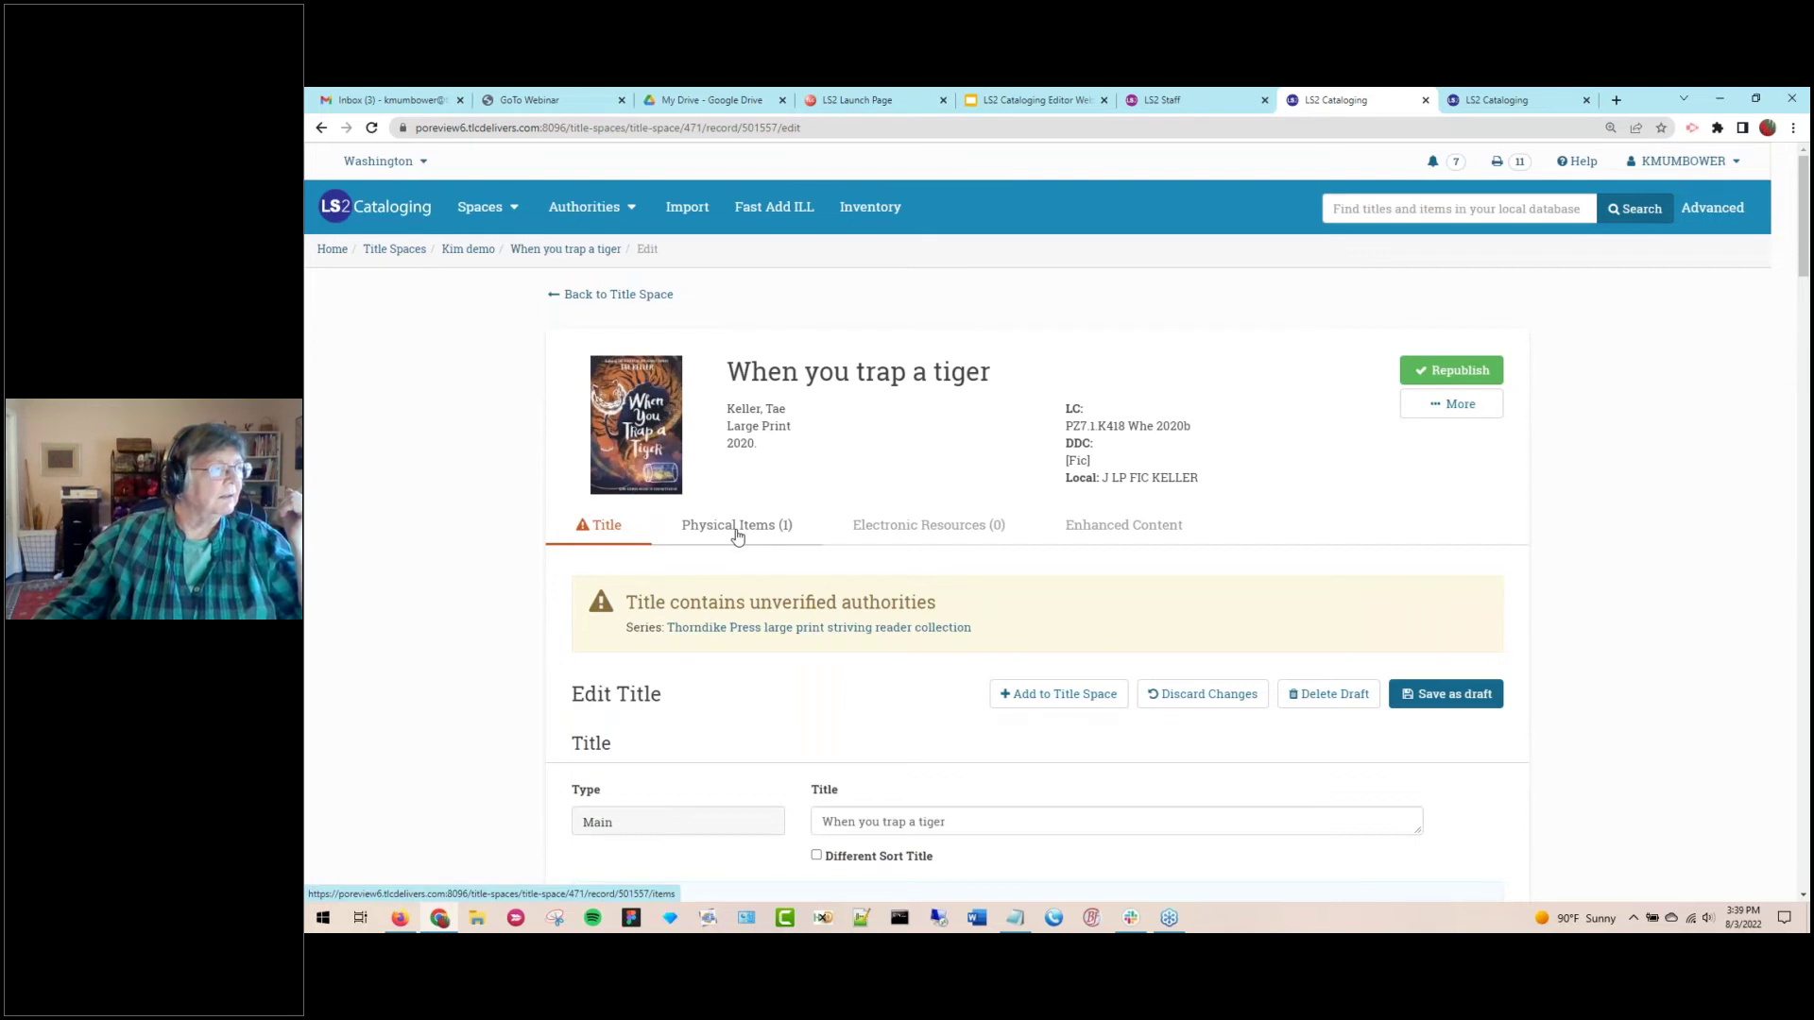
Step: Set up duplicating the physical item as 4 auto-barcoded copies, cancel, then view Electronic Resources
left_click(737, 527)
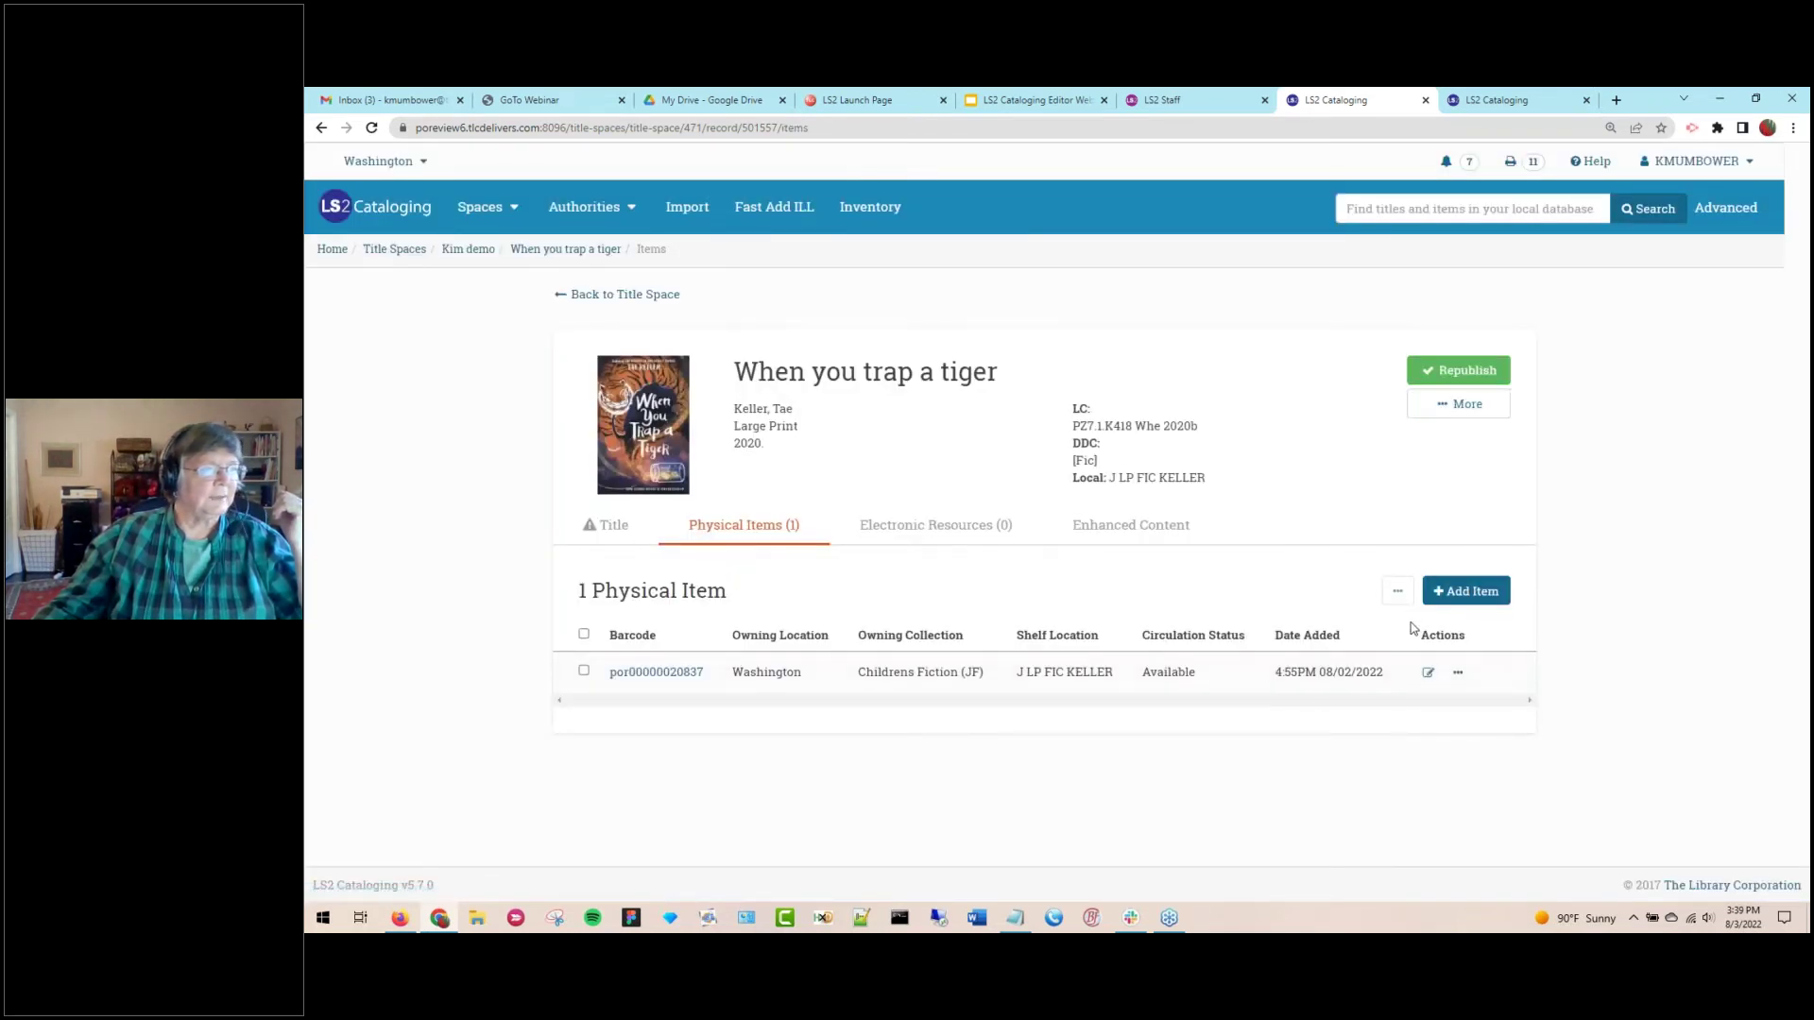
left_click(1458, 672)
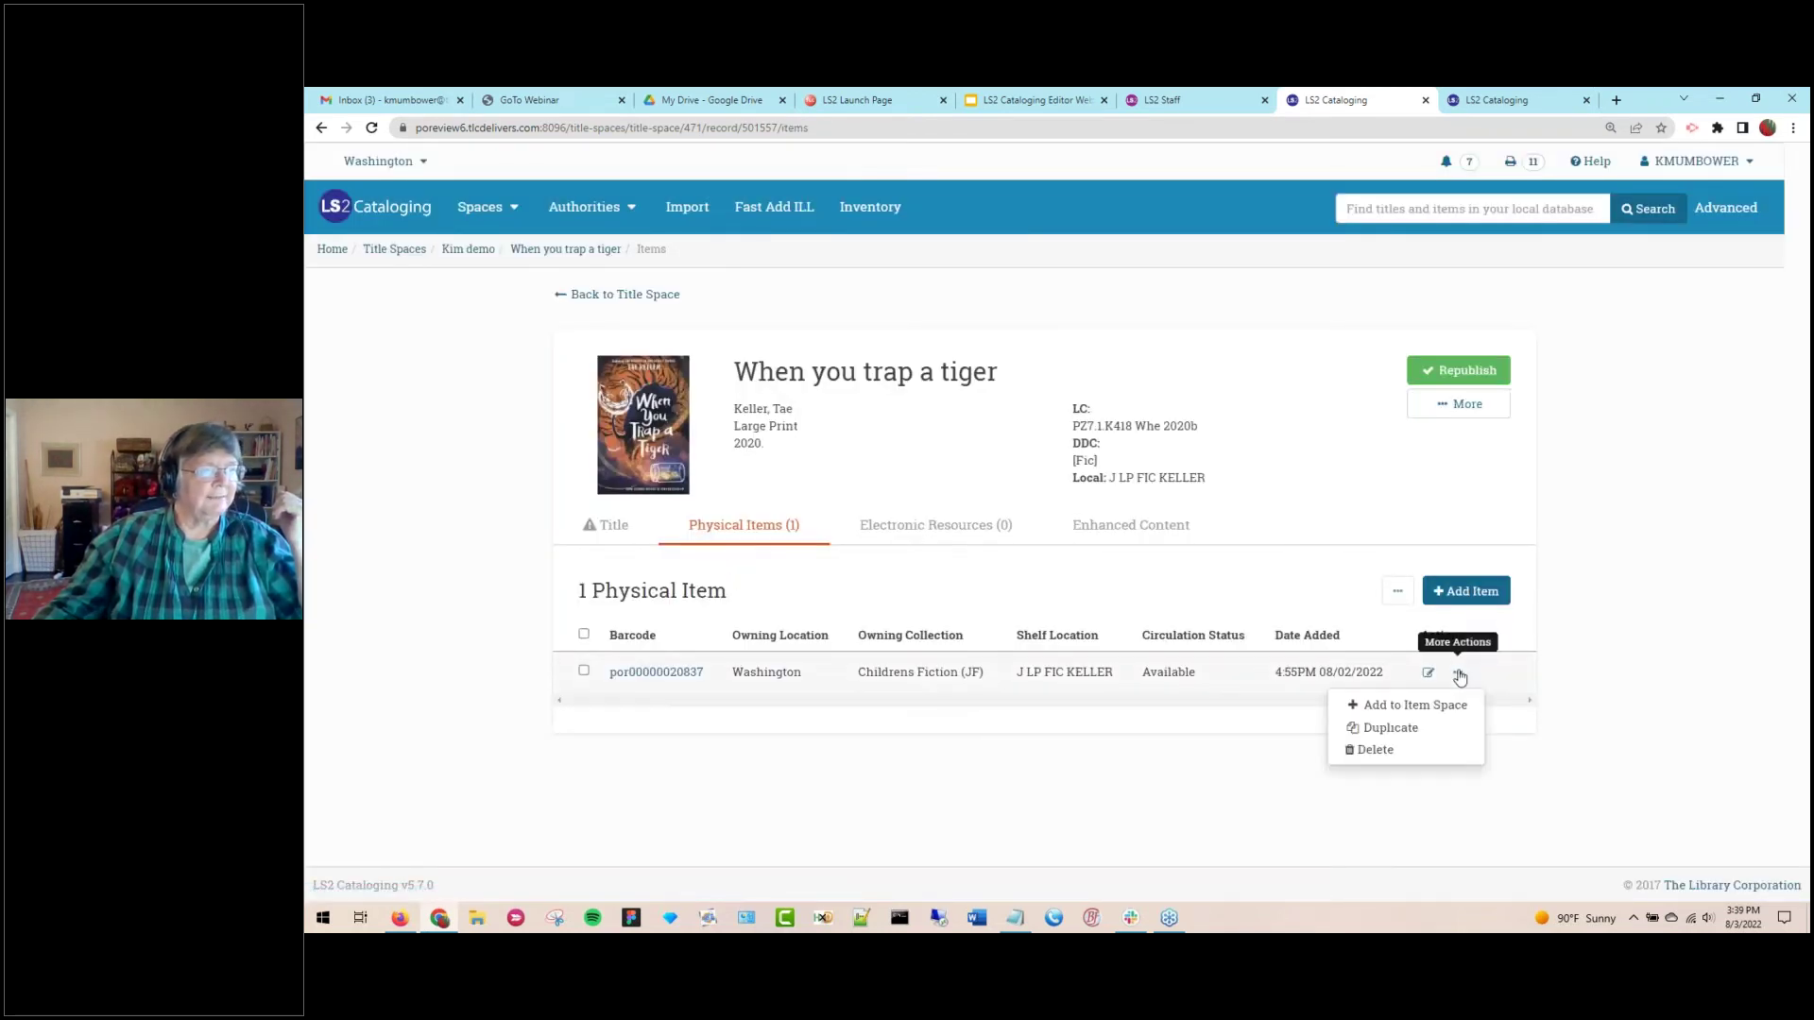
left_click(1405, 732)
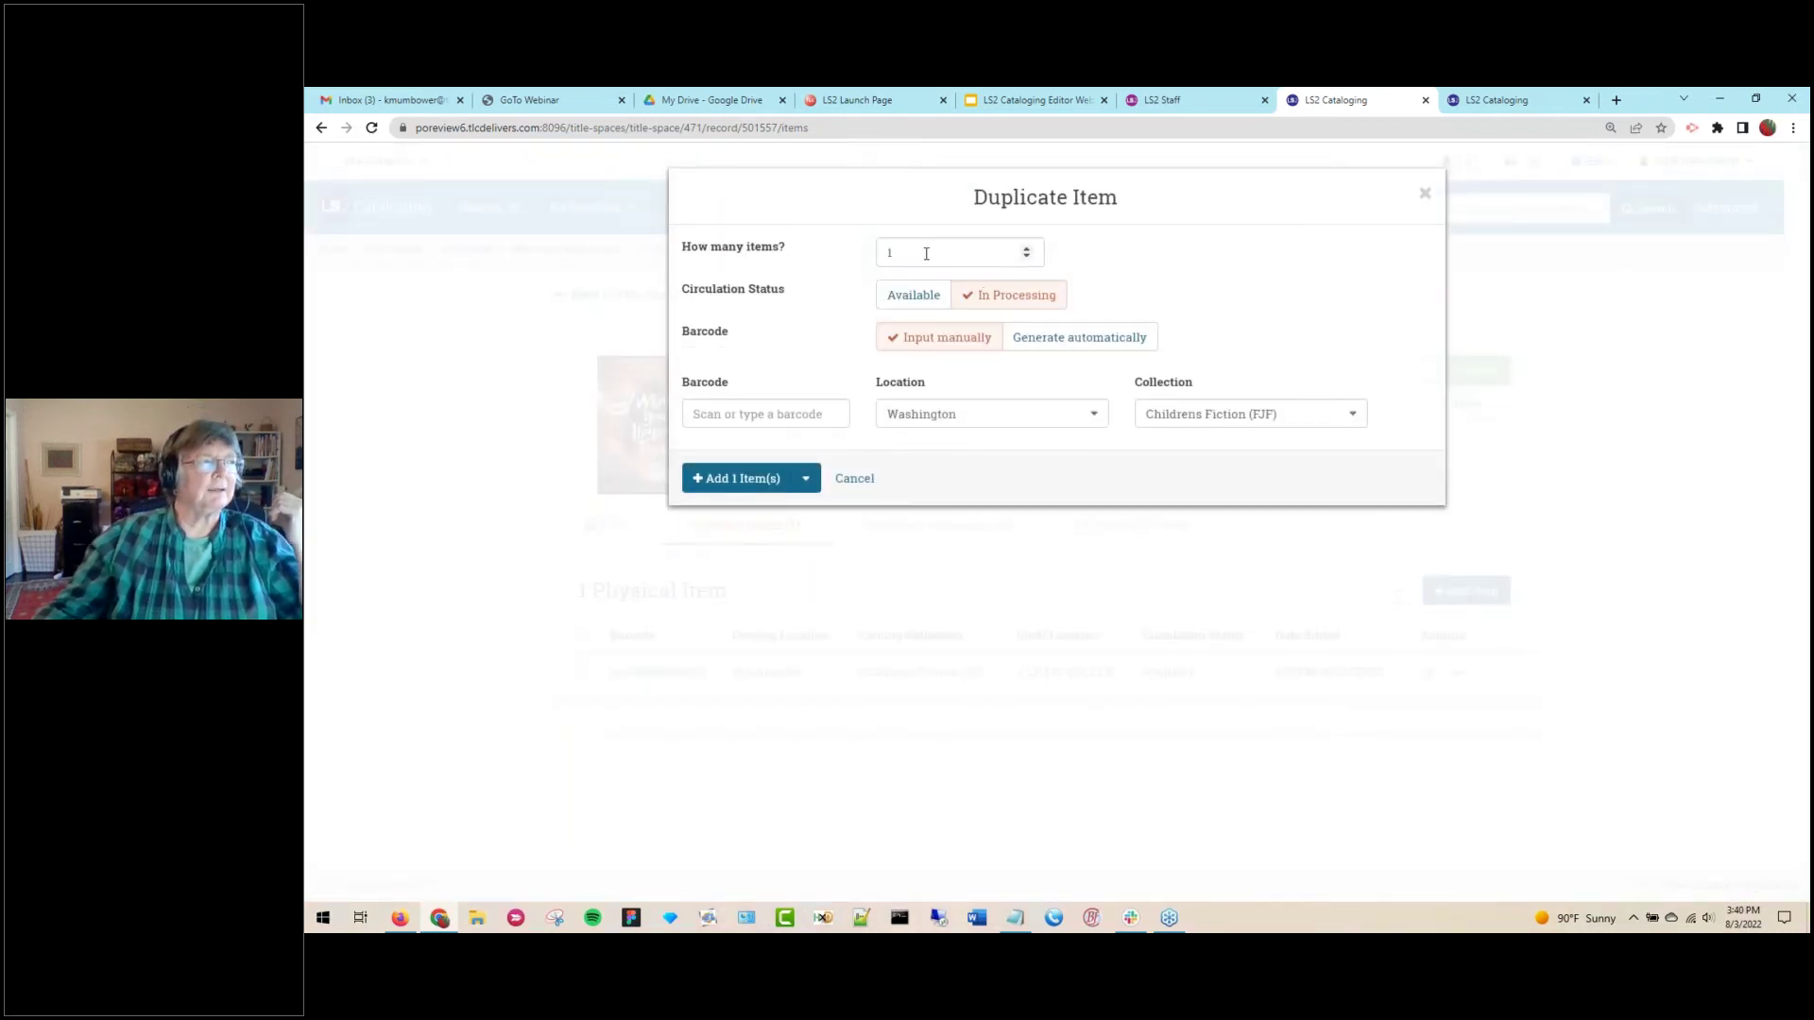
left_click_drag(910, 253, 867, 253)
type("4")
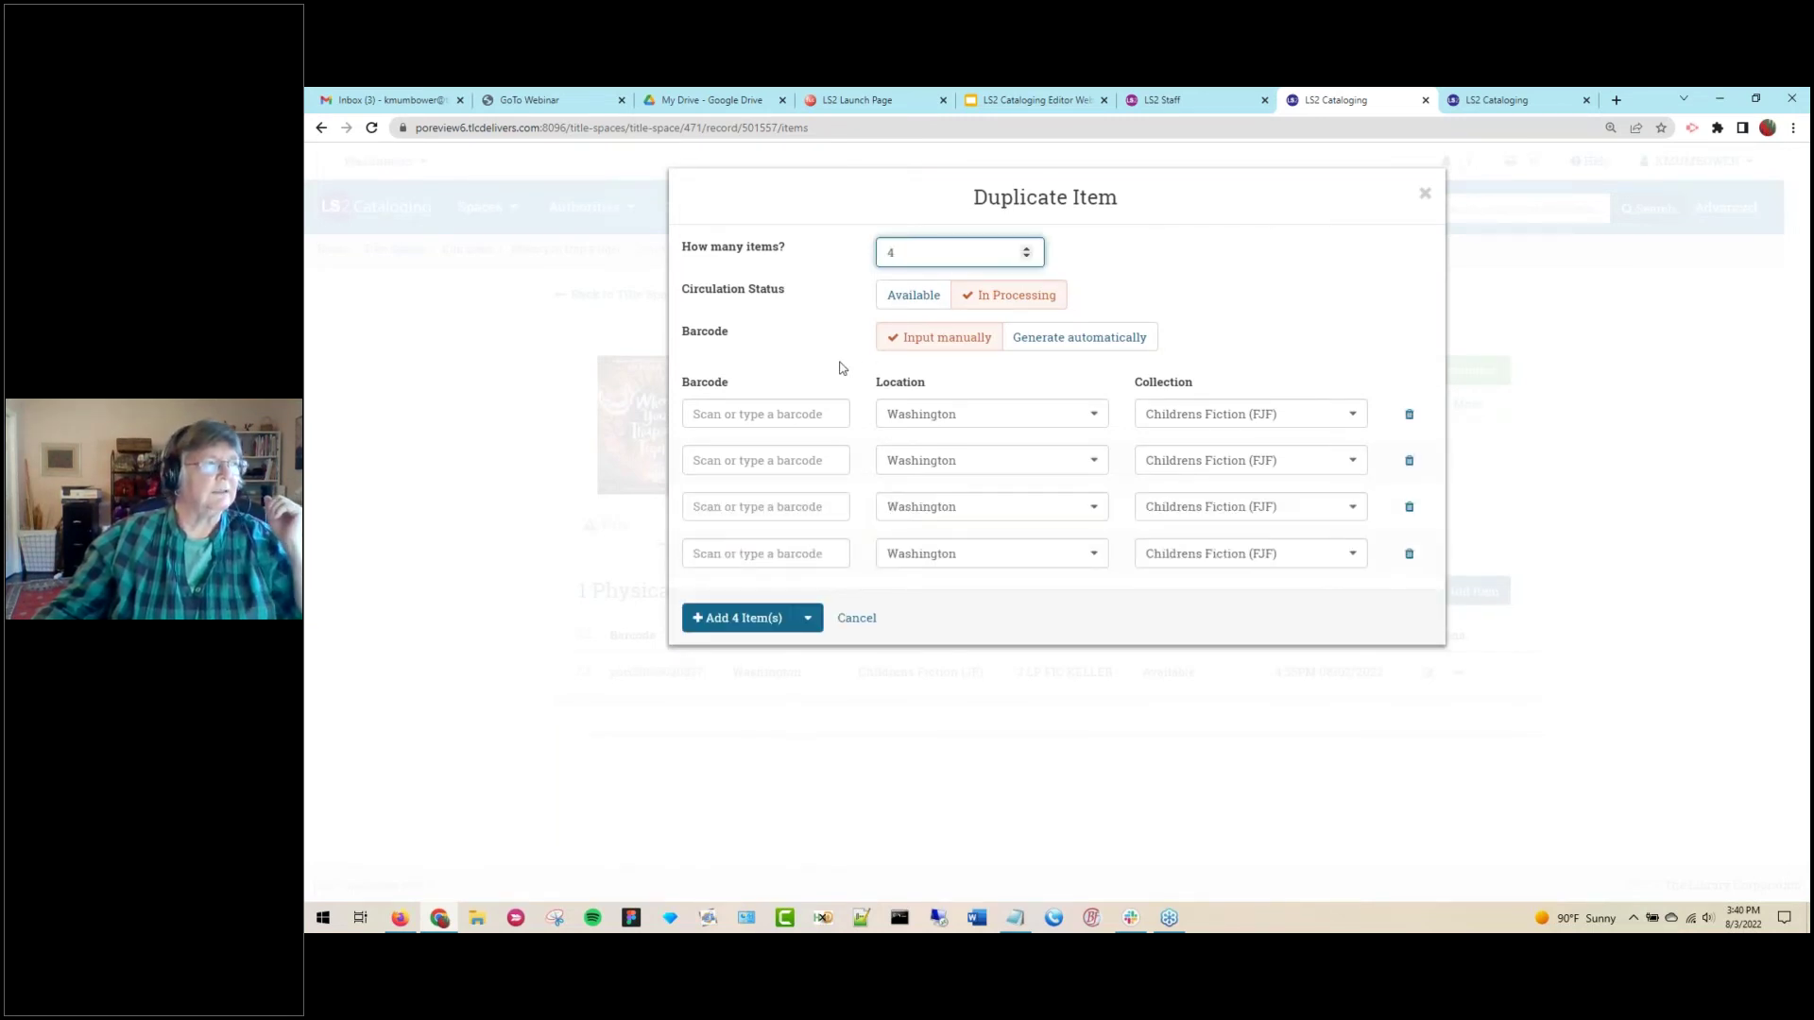
left_click(1088, 342)
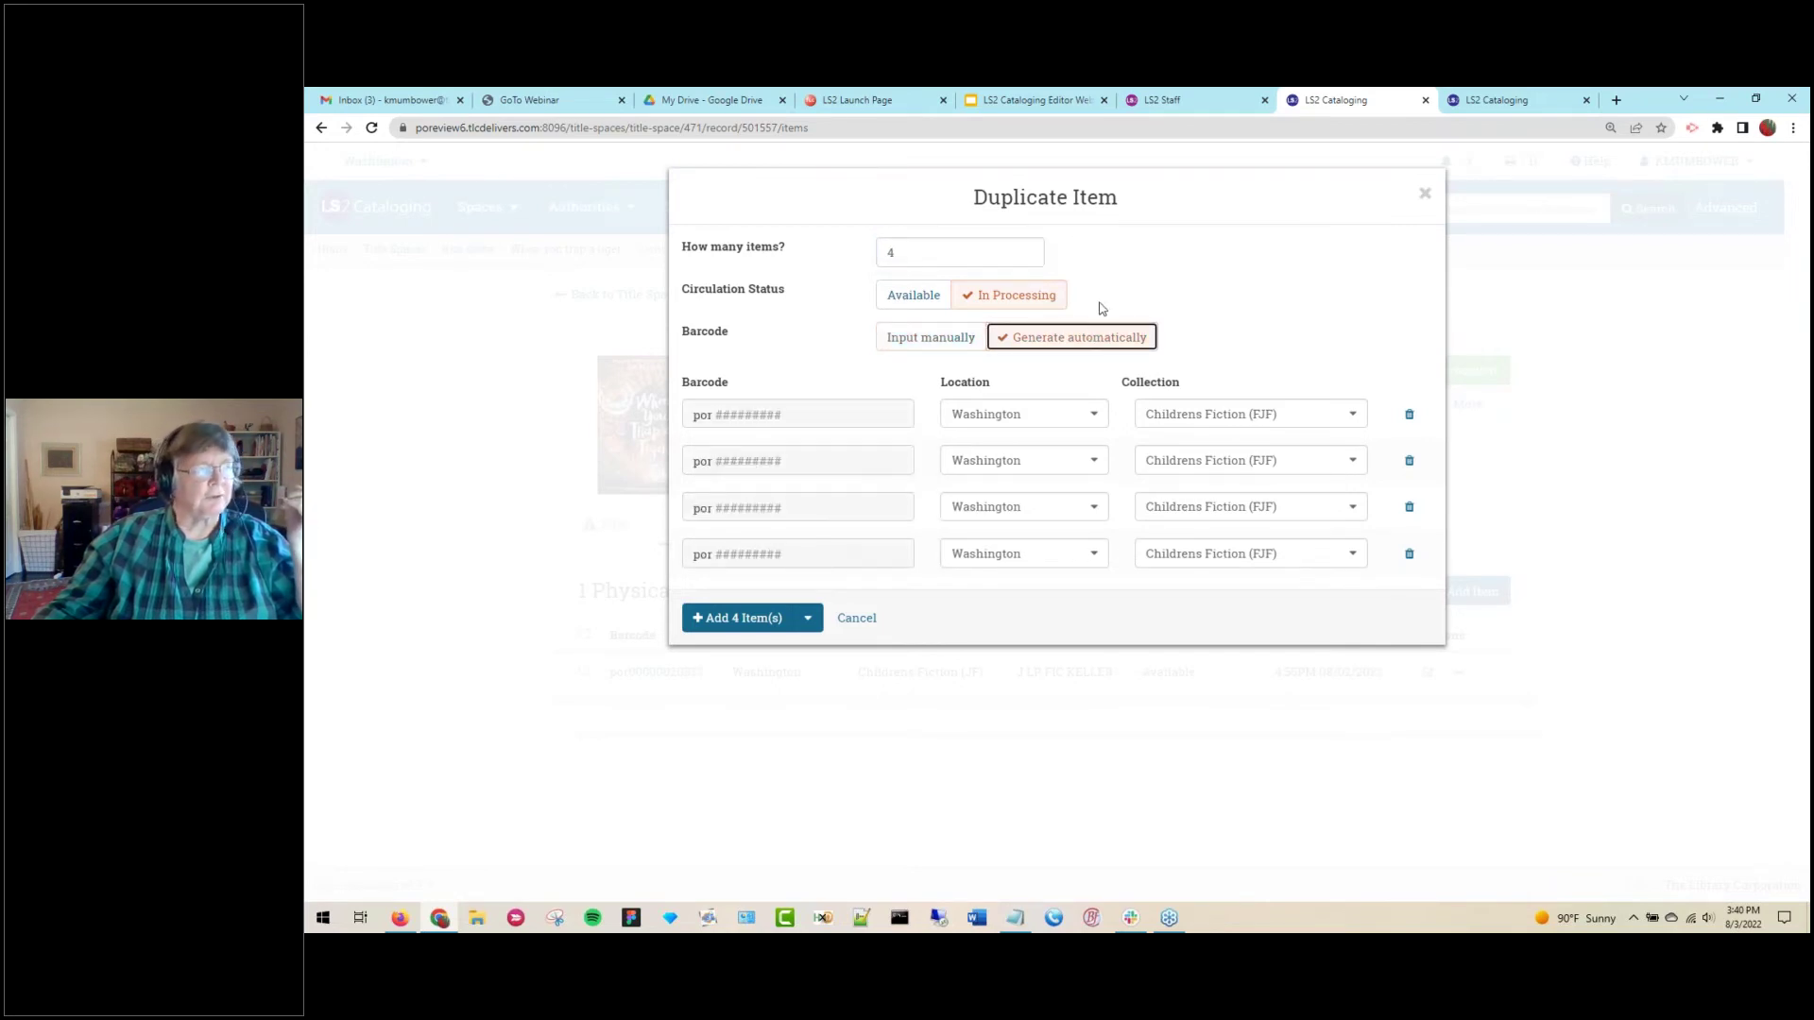
left_click(857, 618)
left_click(904, 525)
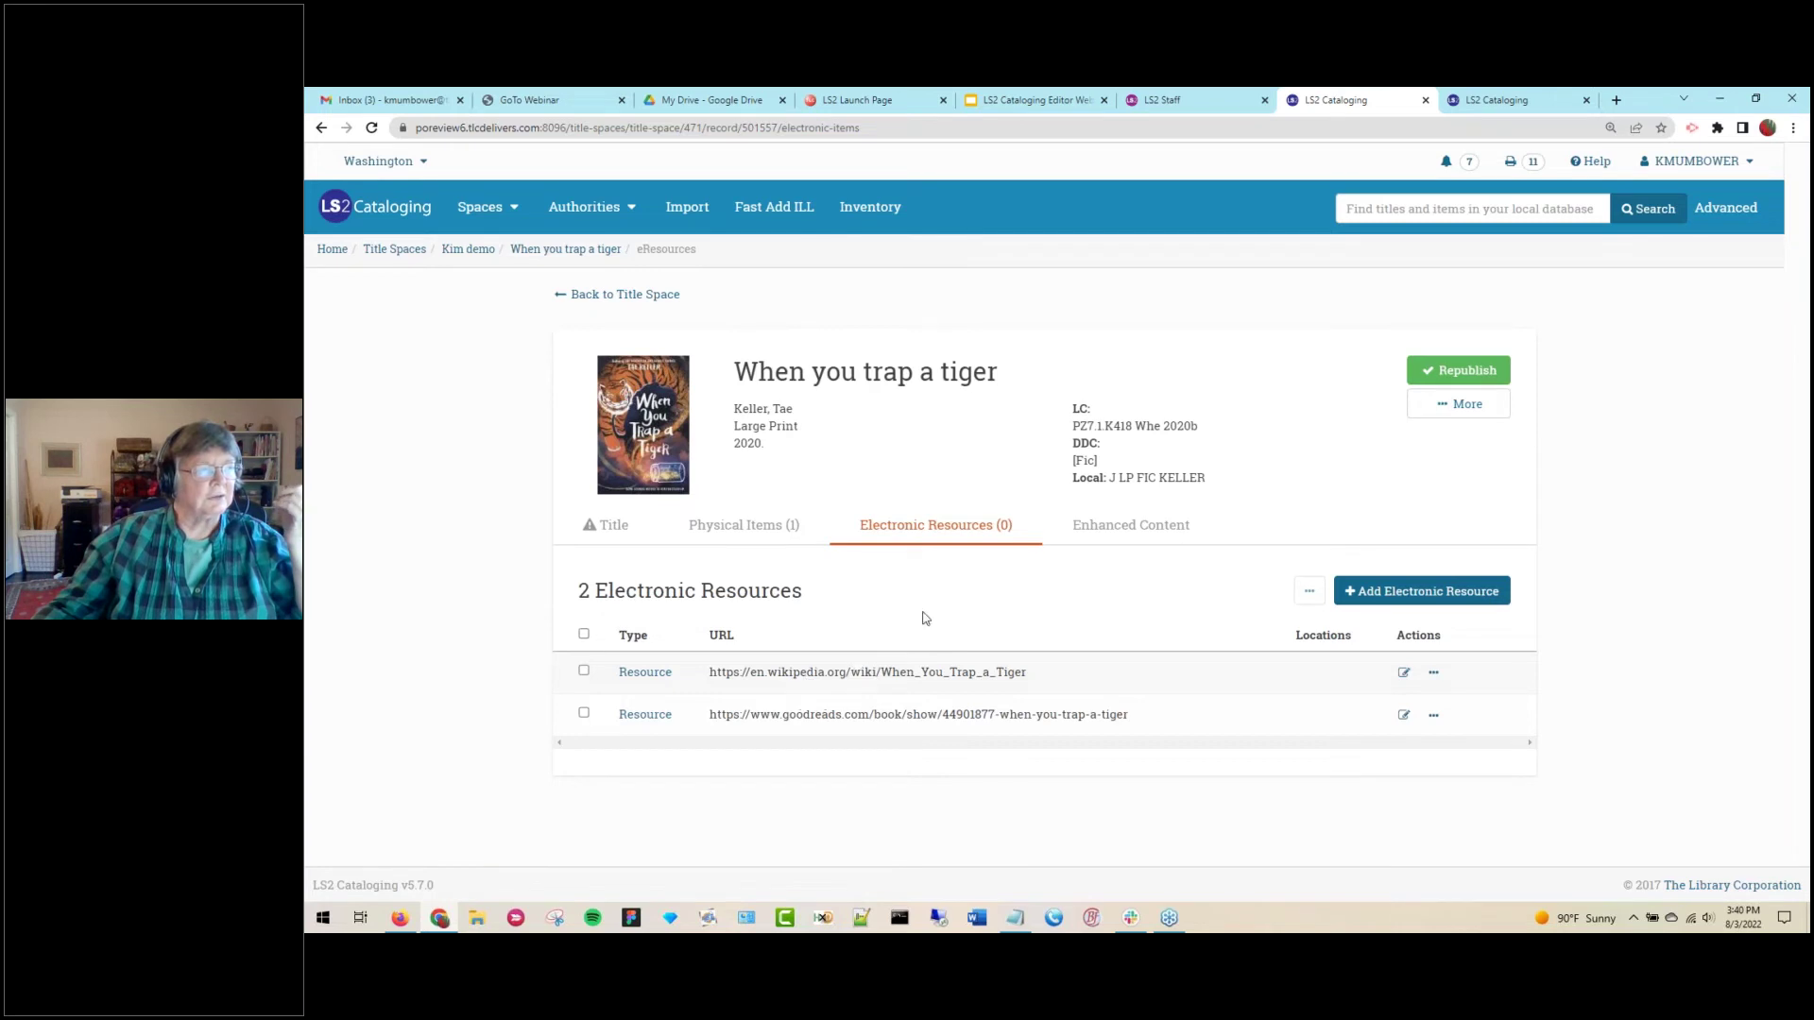
Step: Browse the title's Enhanced Content, then go to Spaces > Item Spaces
left_click(1115, 527)
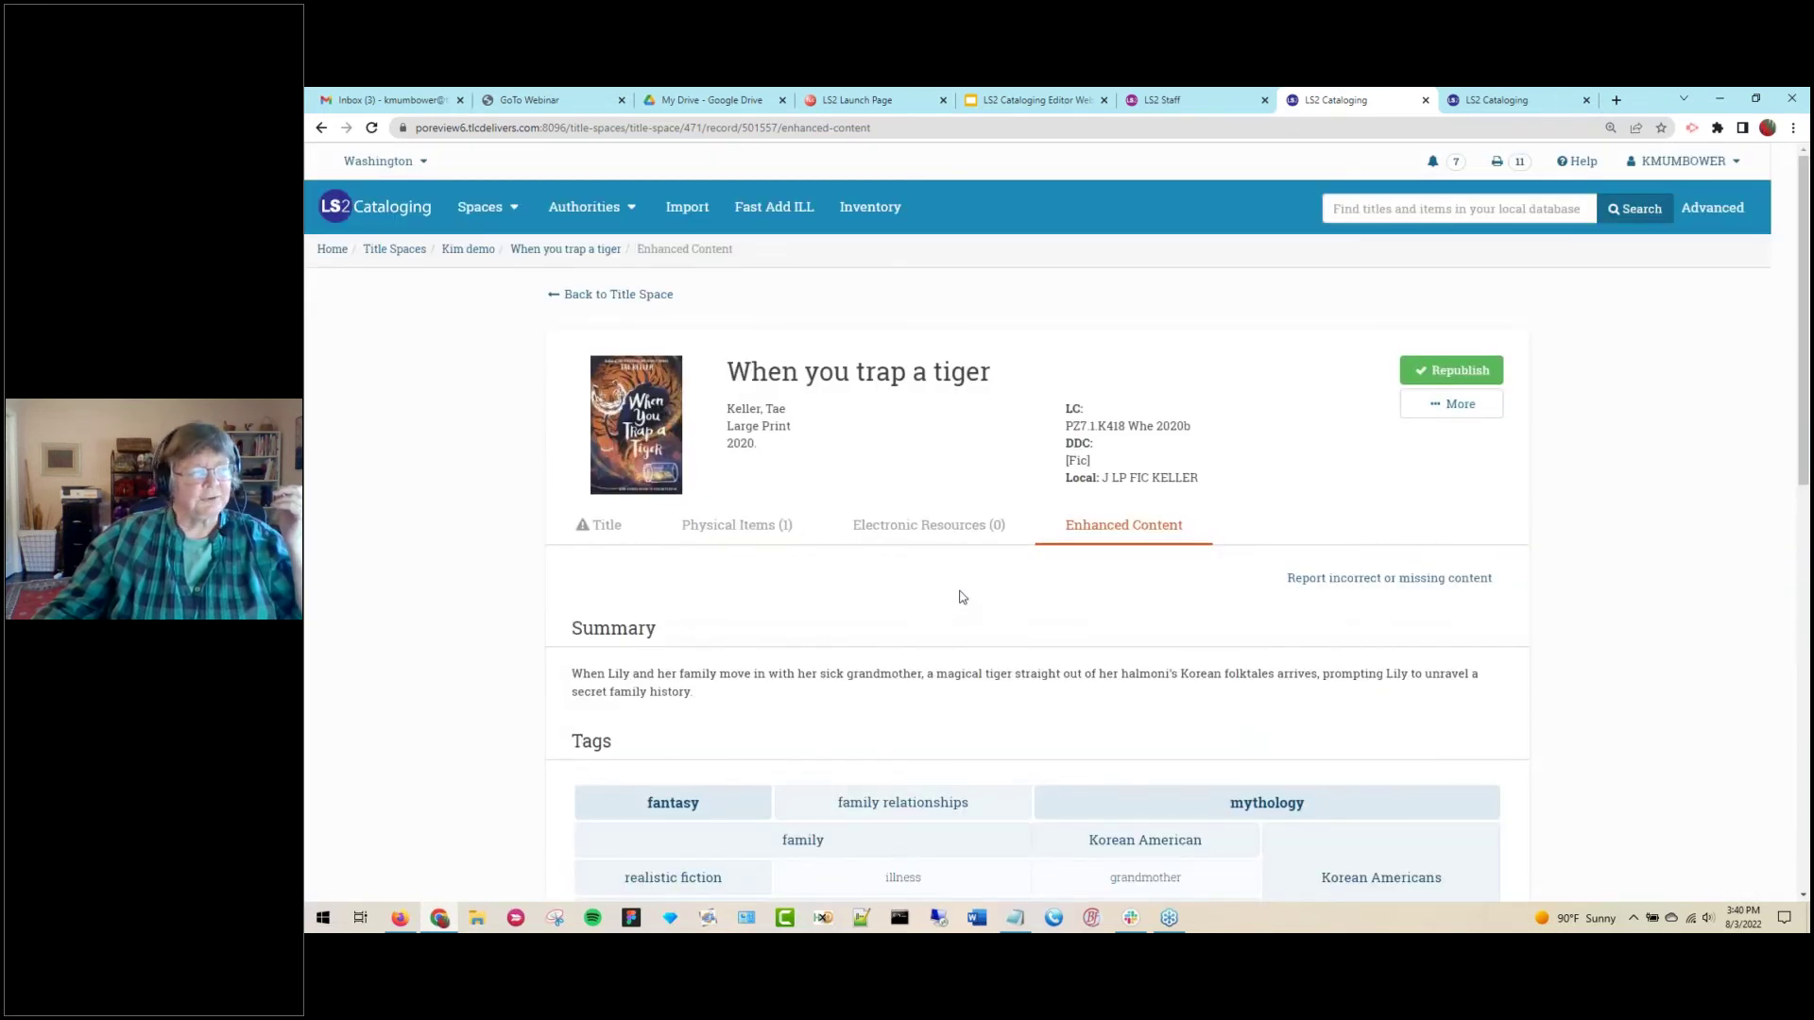
scroll(960, 605, "down", 5)
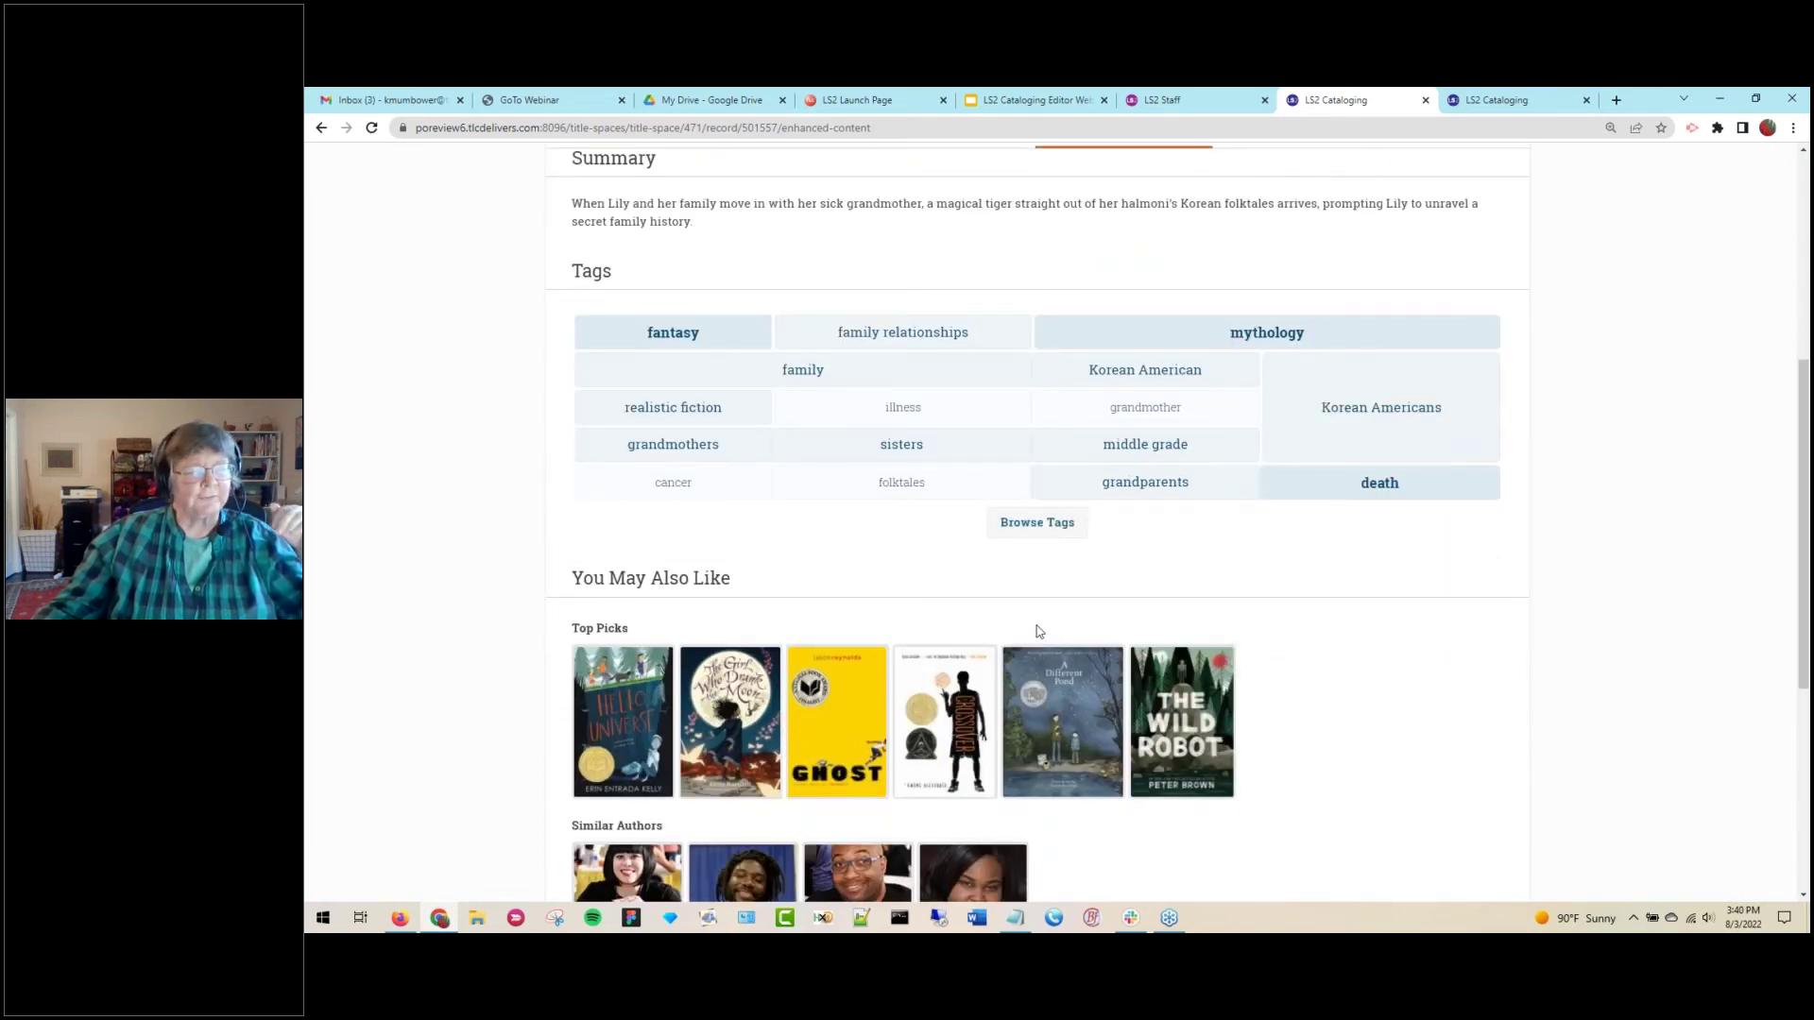
scroll(1040, 620, "up", 5)
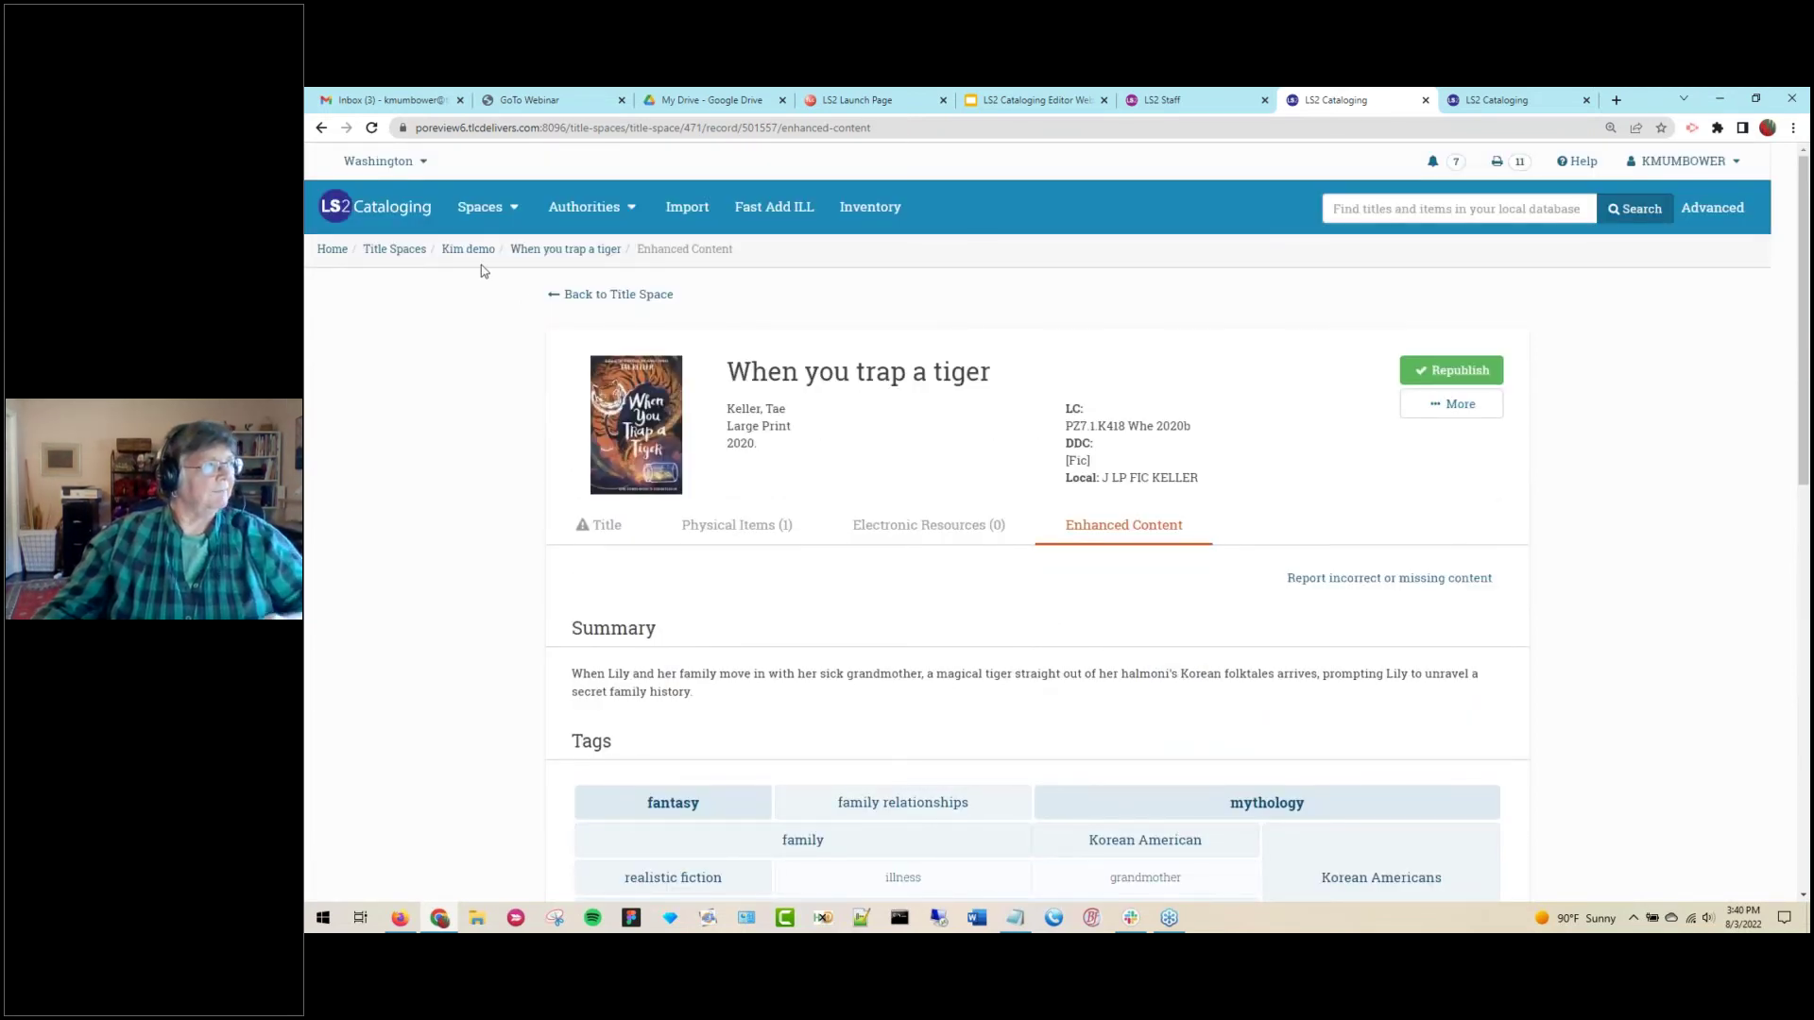
left_click(482, 206)
left_click(478, 274)
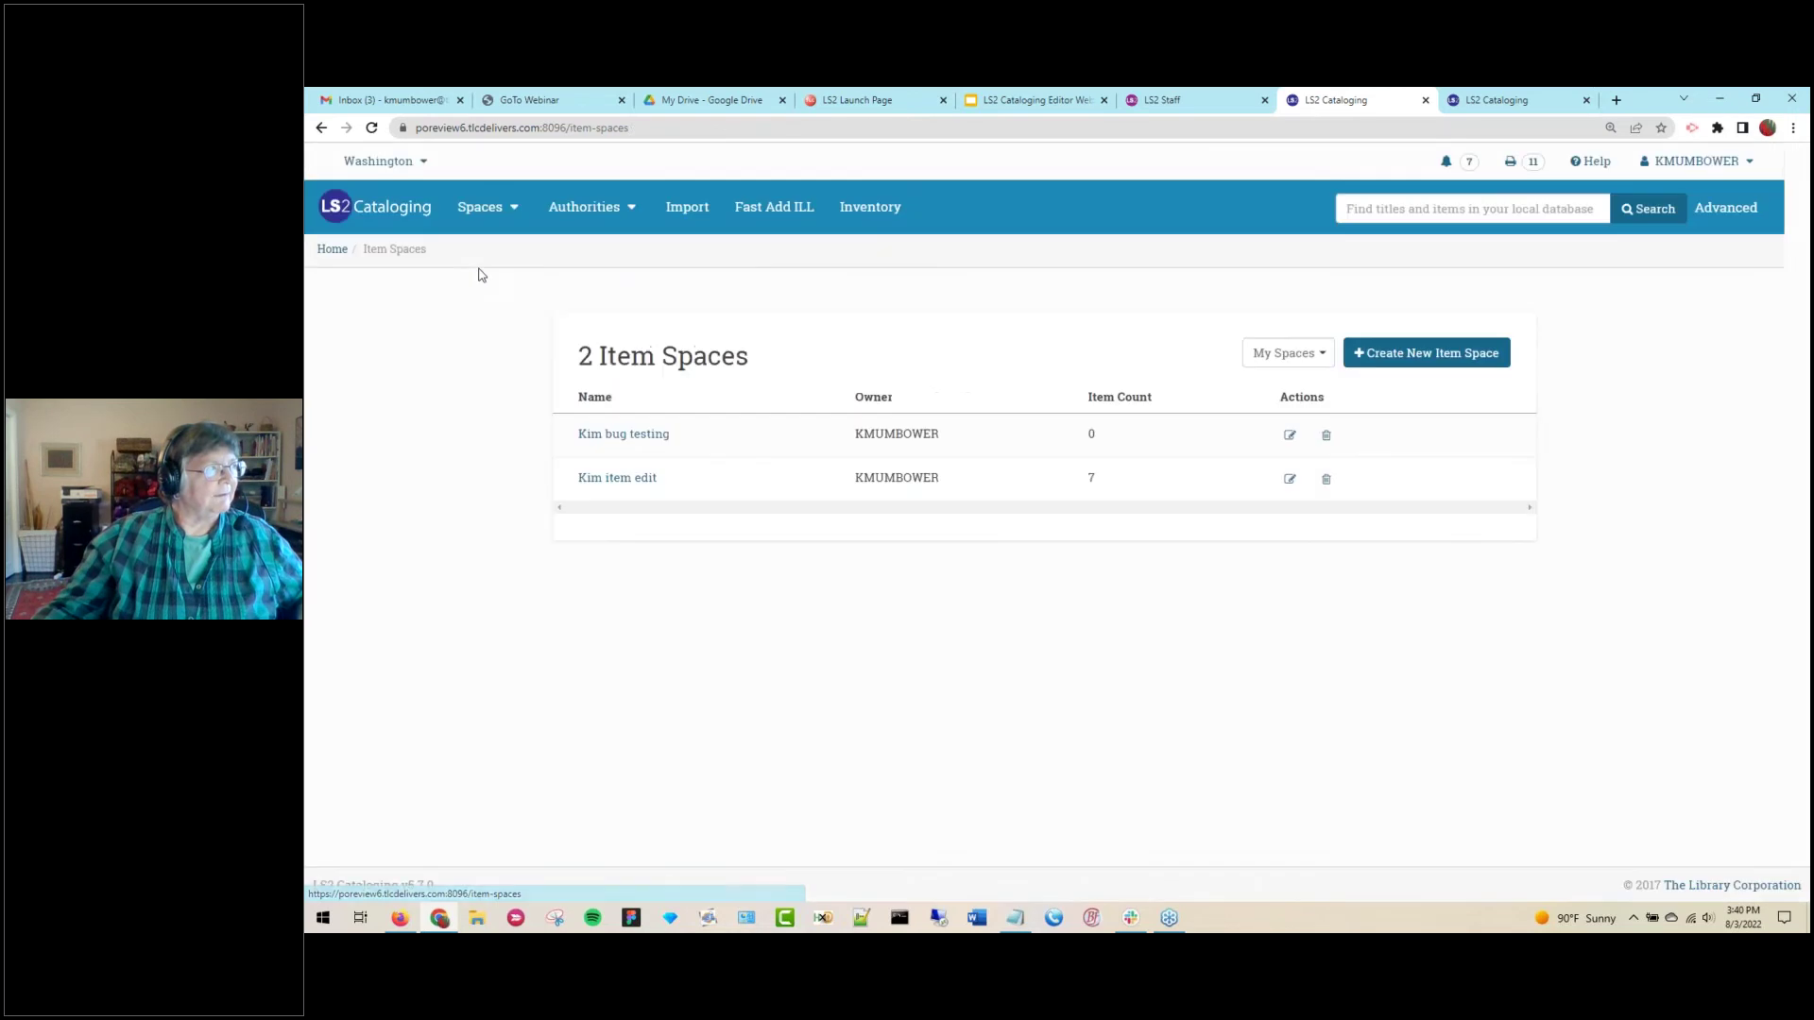
Step: Open the Kim item edit space with its seven items
left_click(619, 479)
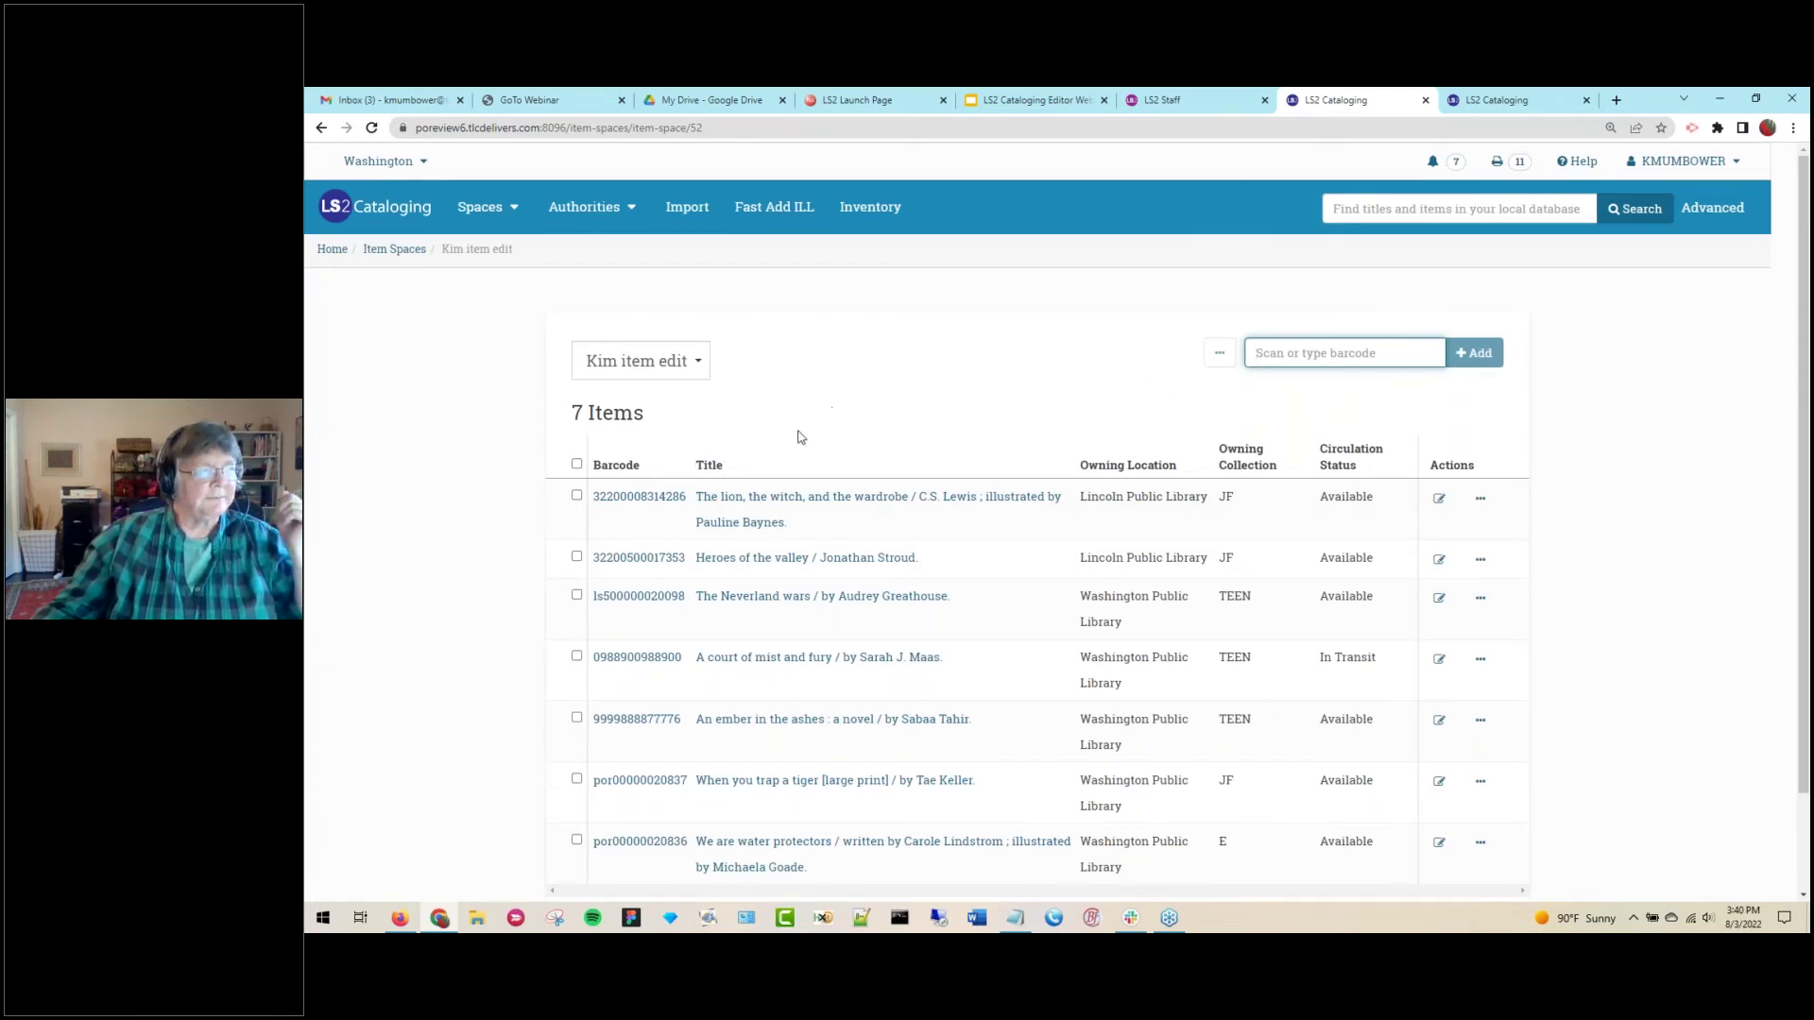
scroll(808, 447, "down", 2)
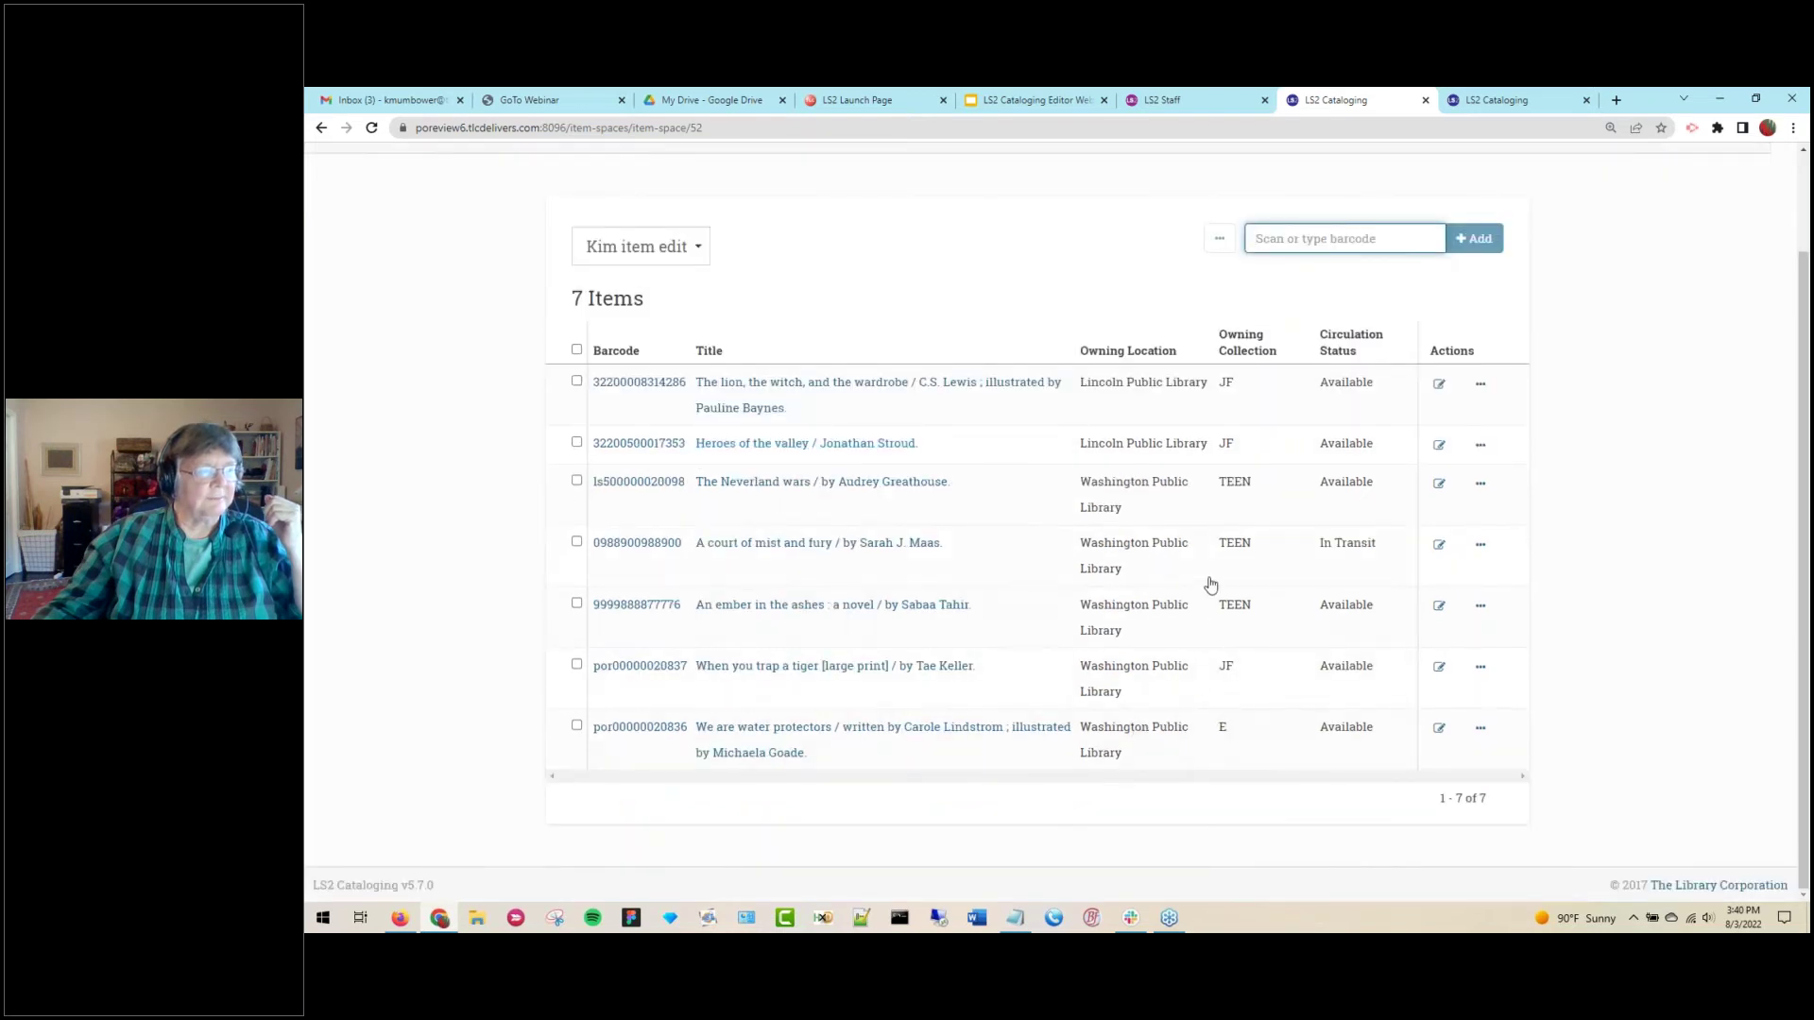
scroll(1209, 586, "up", 2)
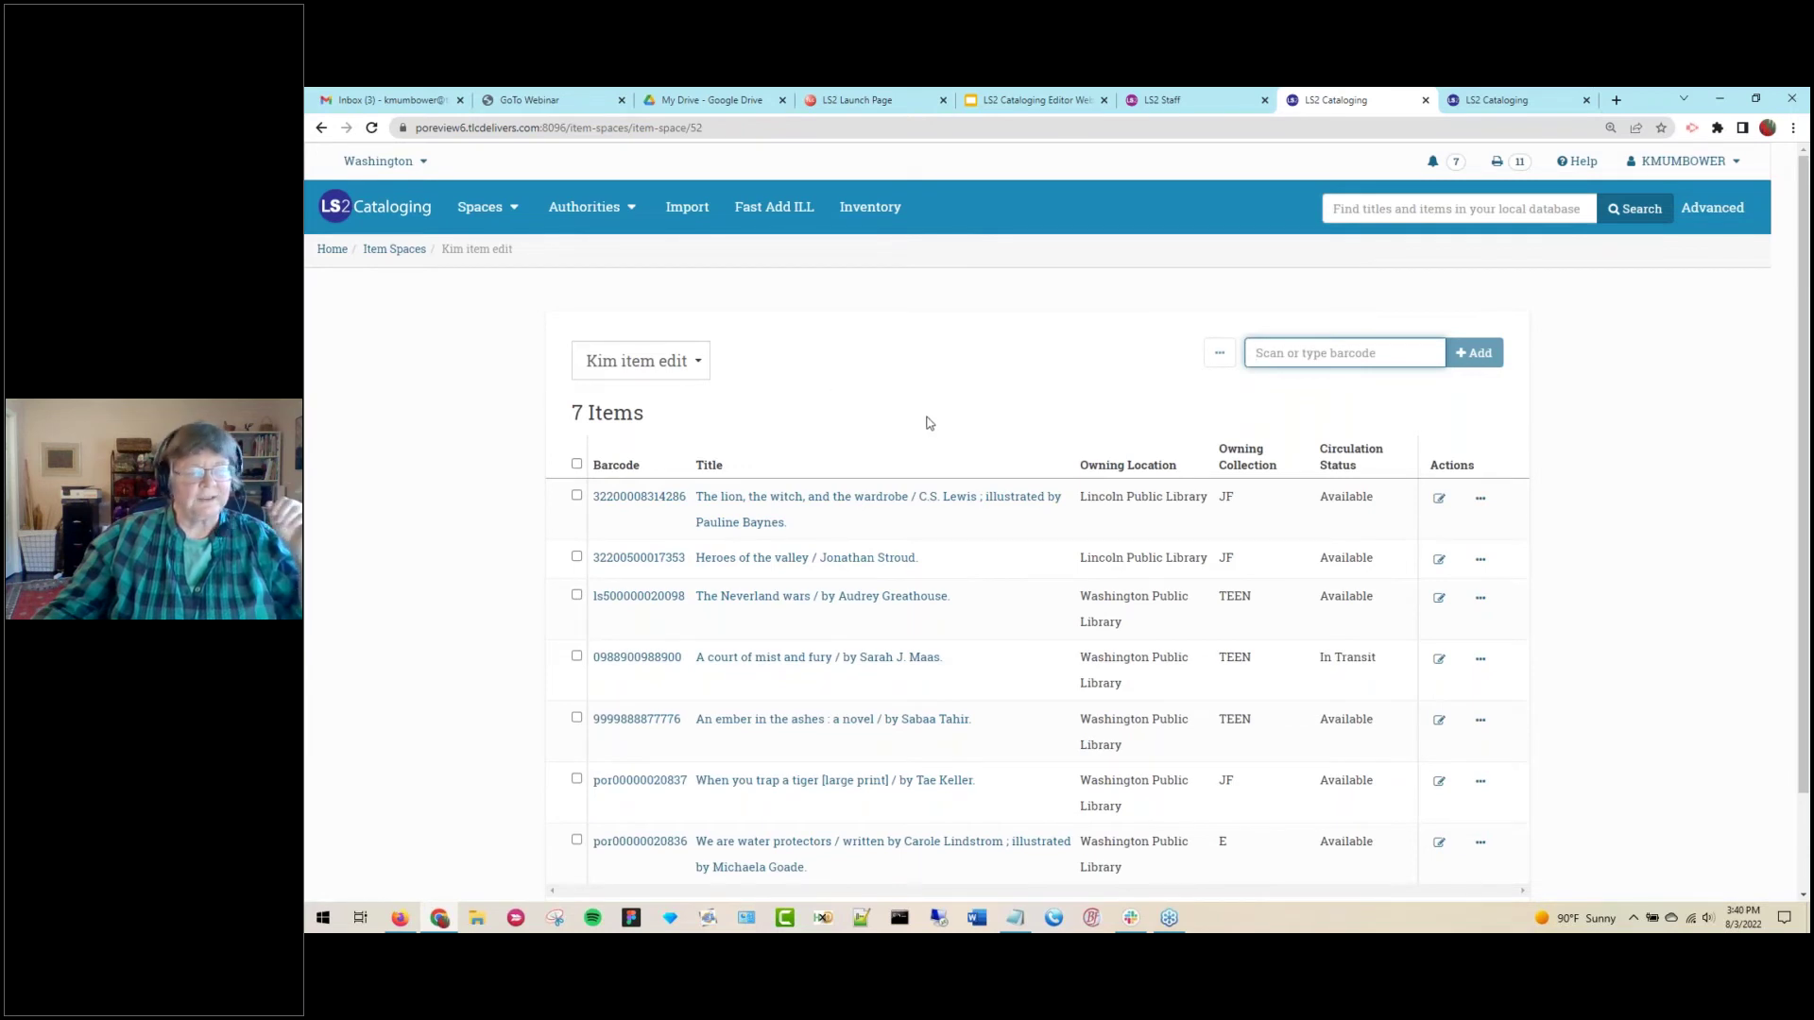
Step: Prepare a batch edit adding prefix FANTASY to all seven items' Shelf Location, then cancel it
left_click(576, 466)
left_click(1218, 354)
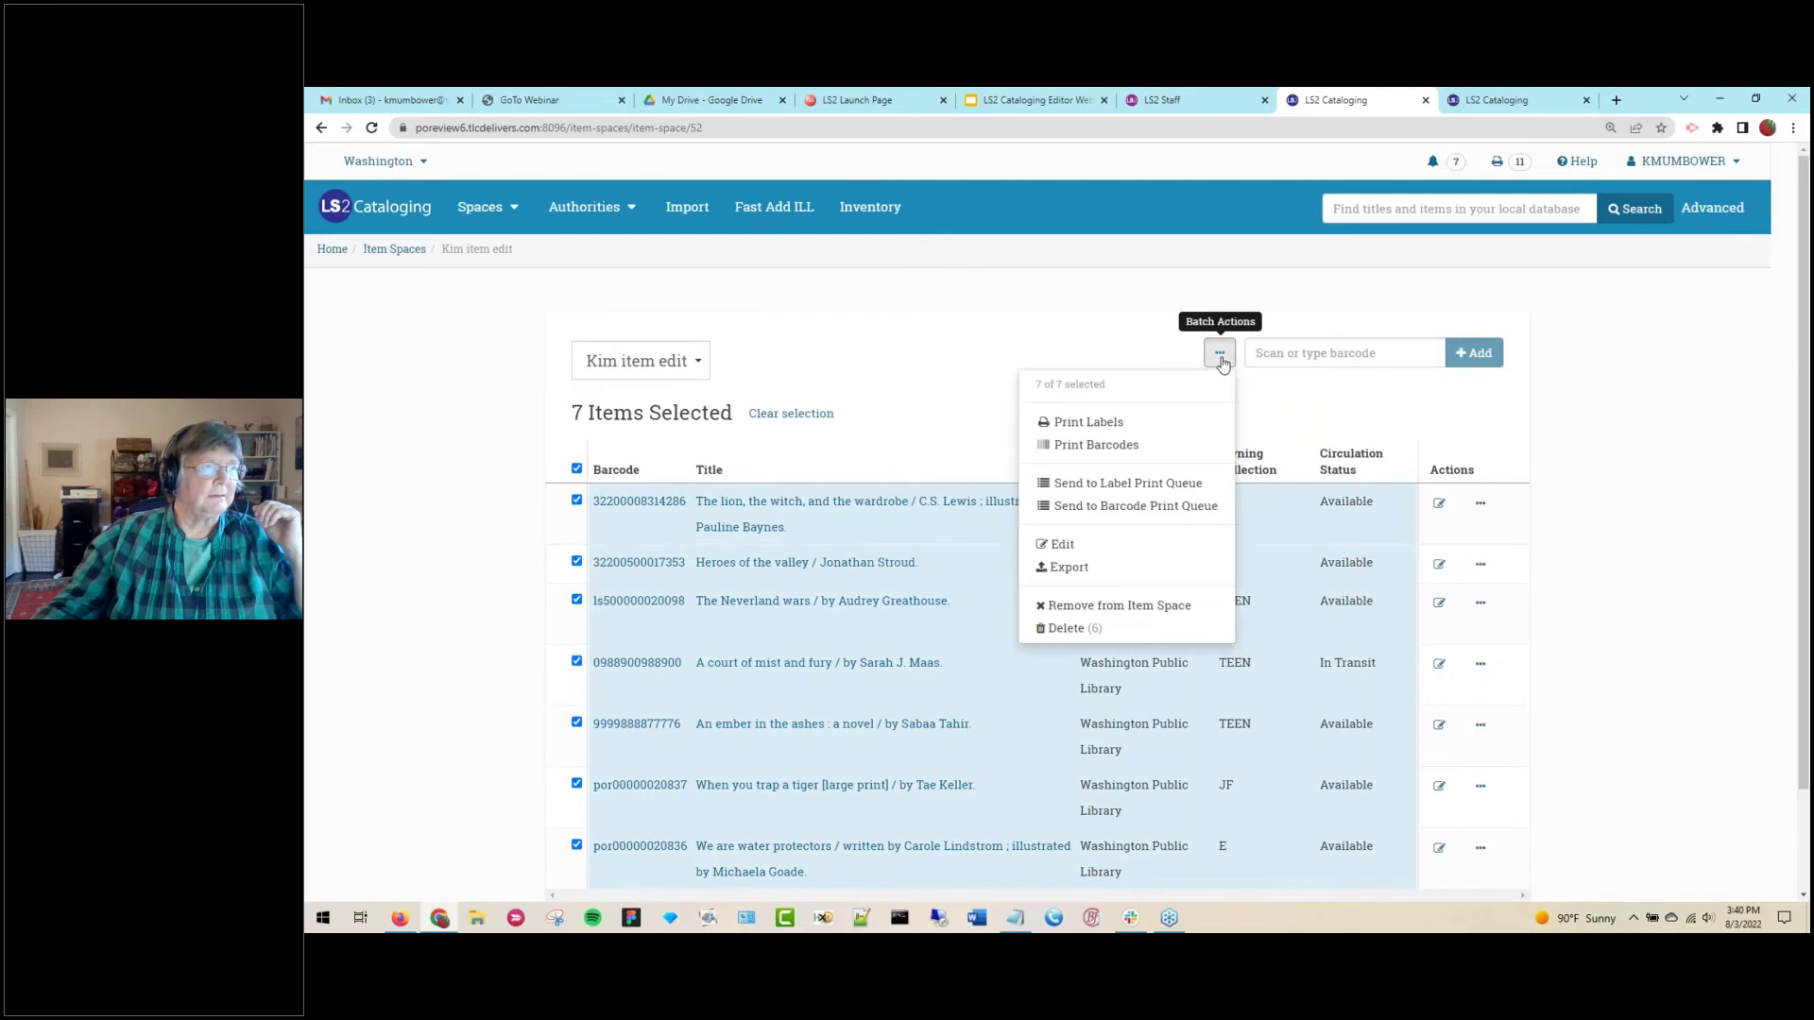
left_click(1062, 545)
left_click(785, 253)
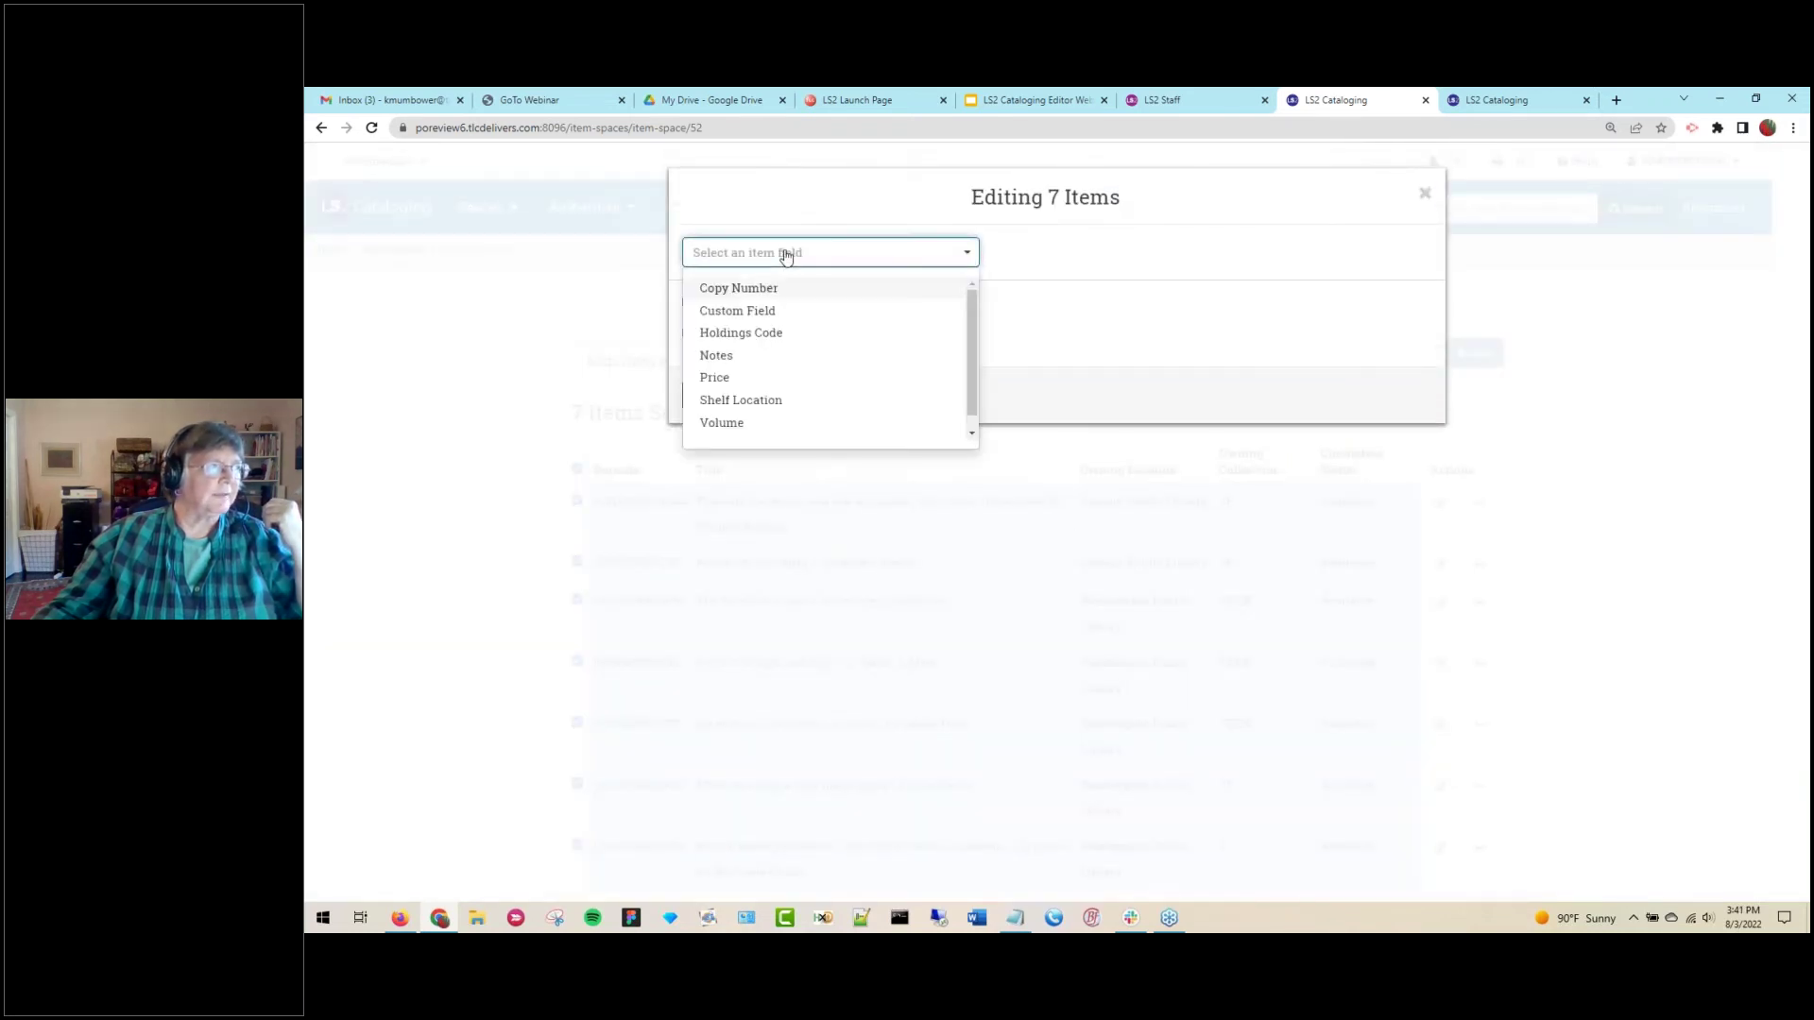
left_click(741, 400)
left_click(840, 299)
left_click(846, 333)
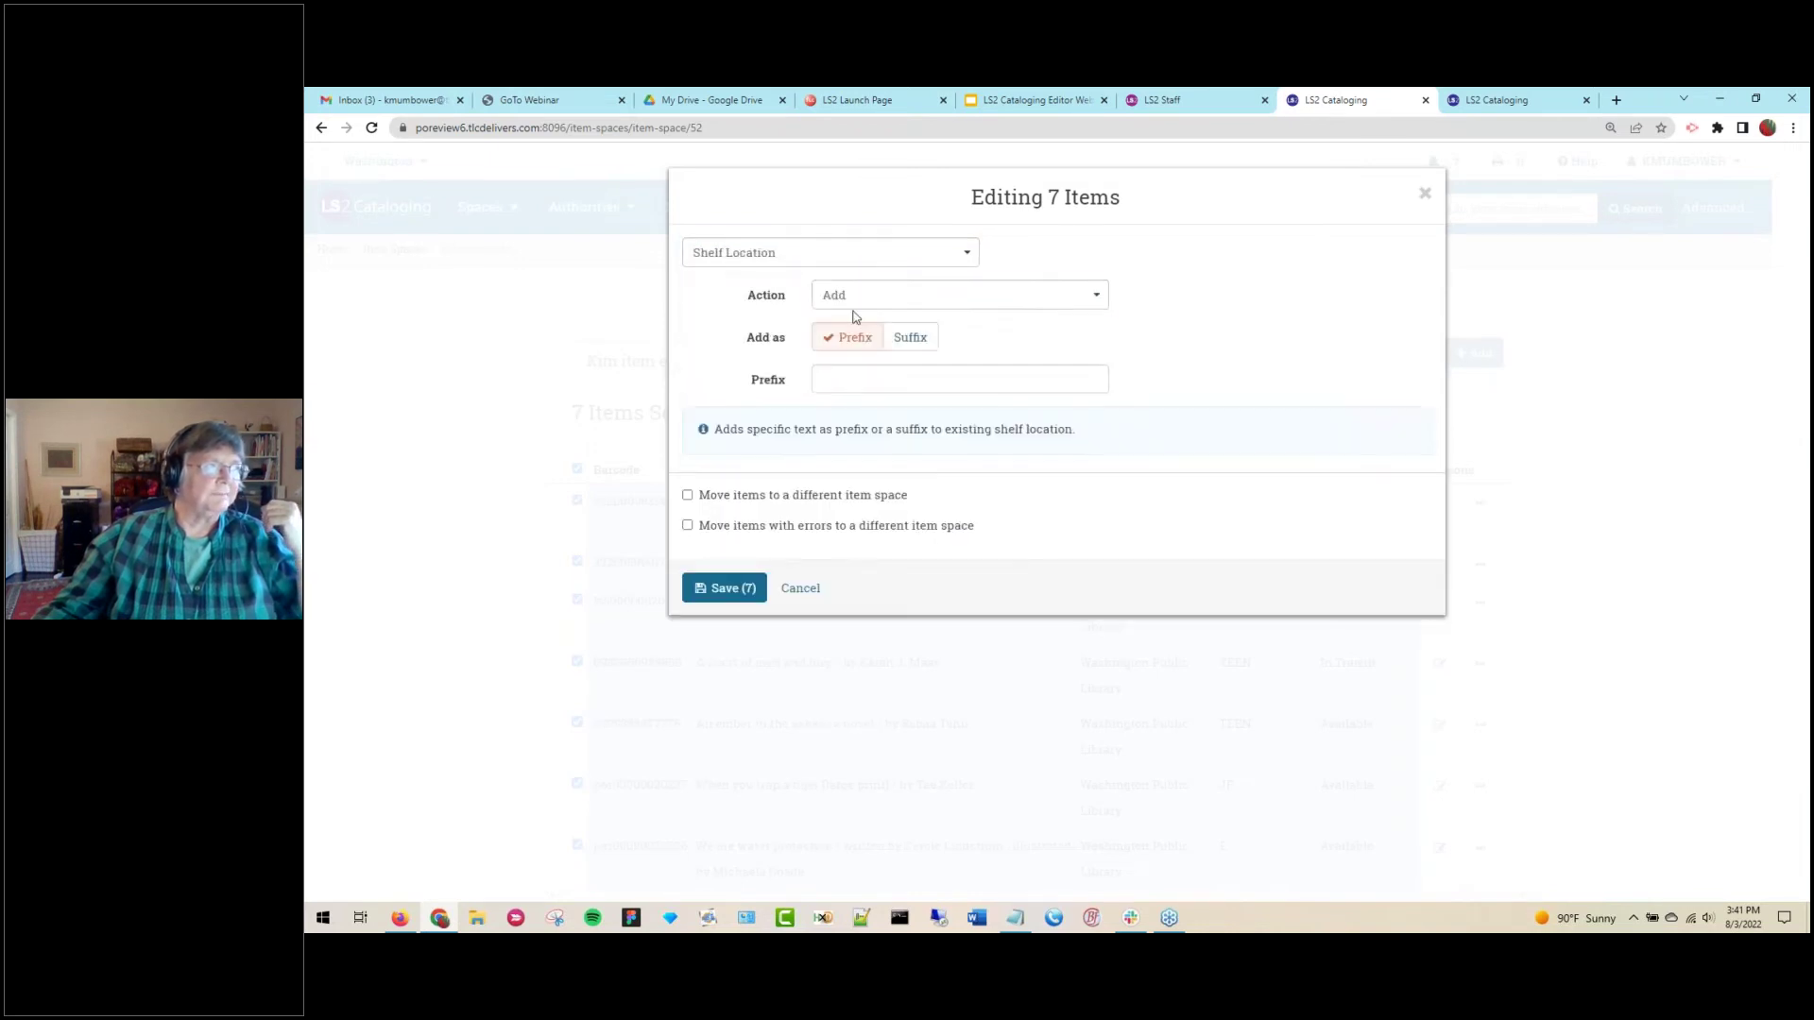
left_click(848, 377)
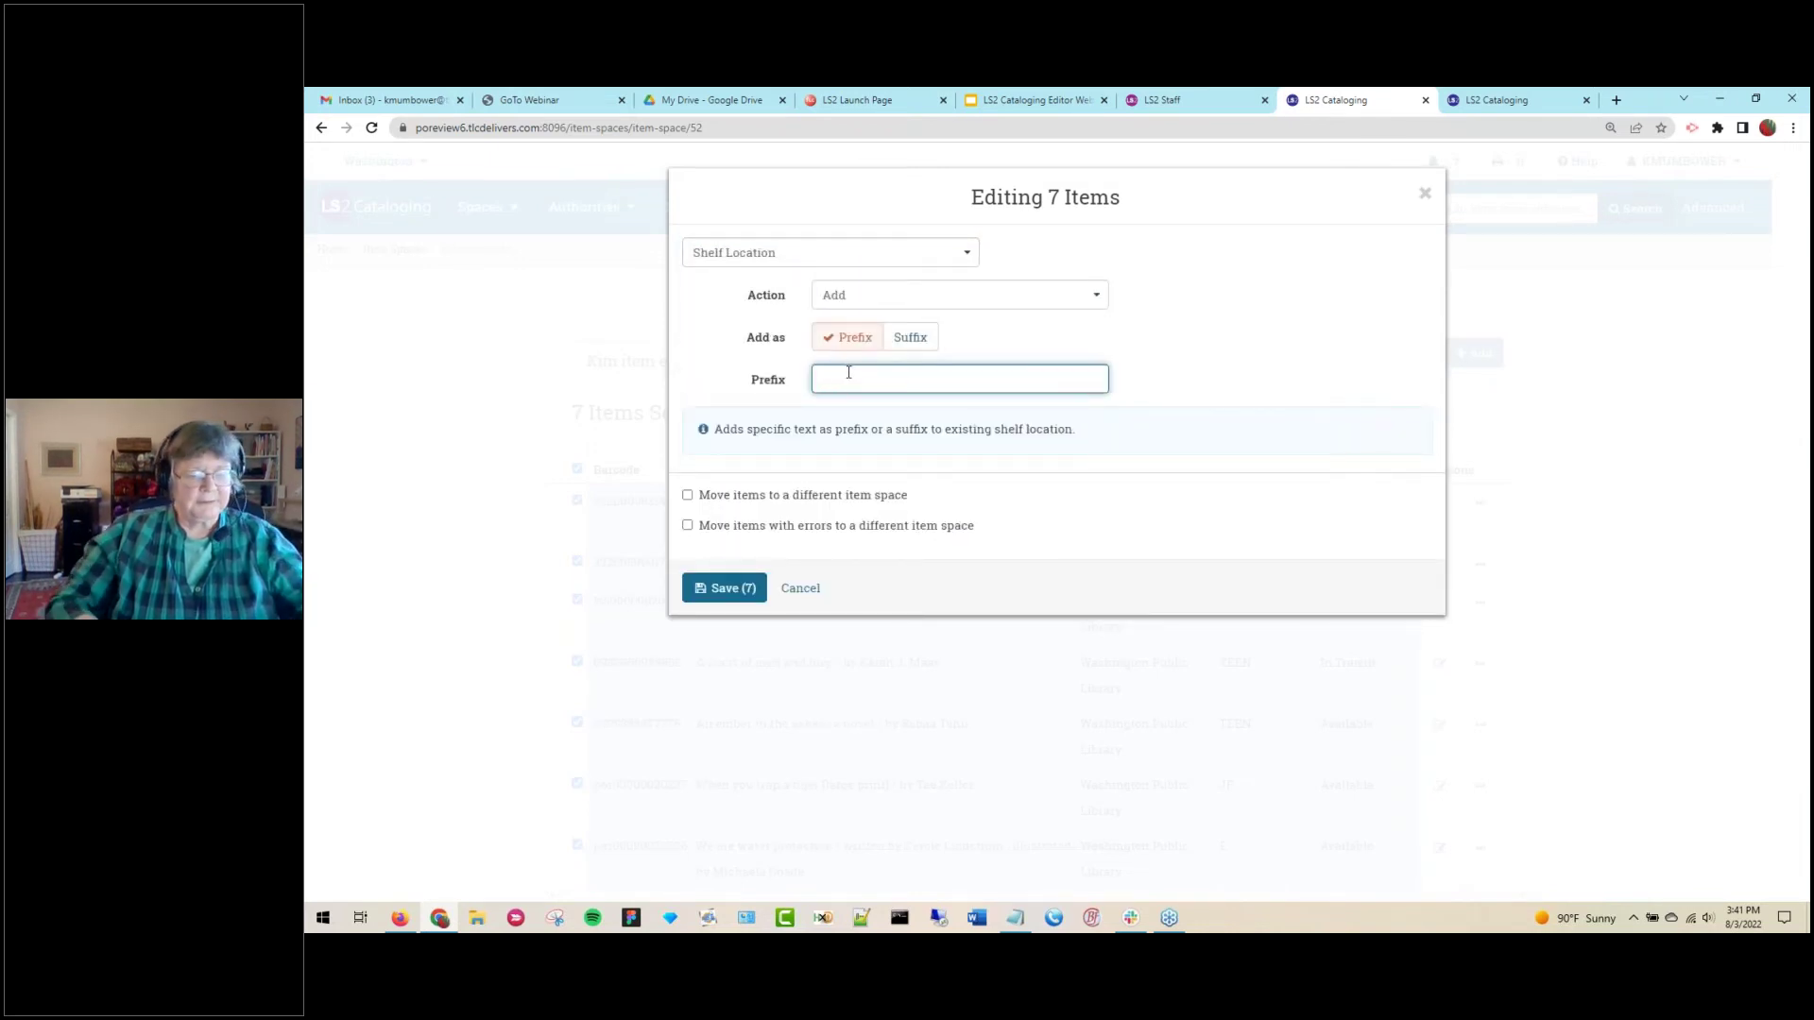
type("FANTS")
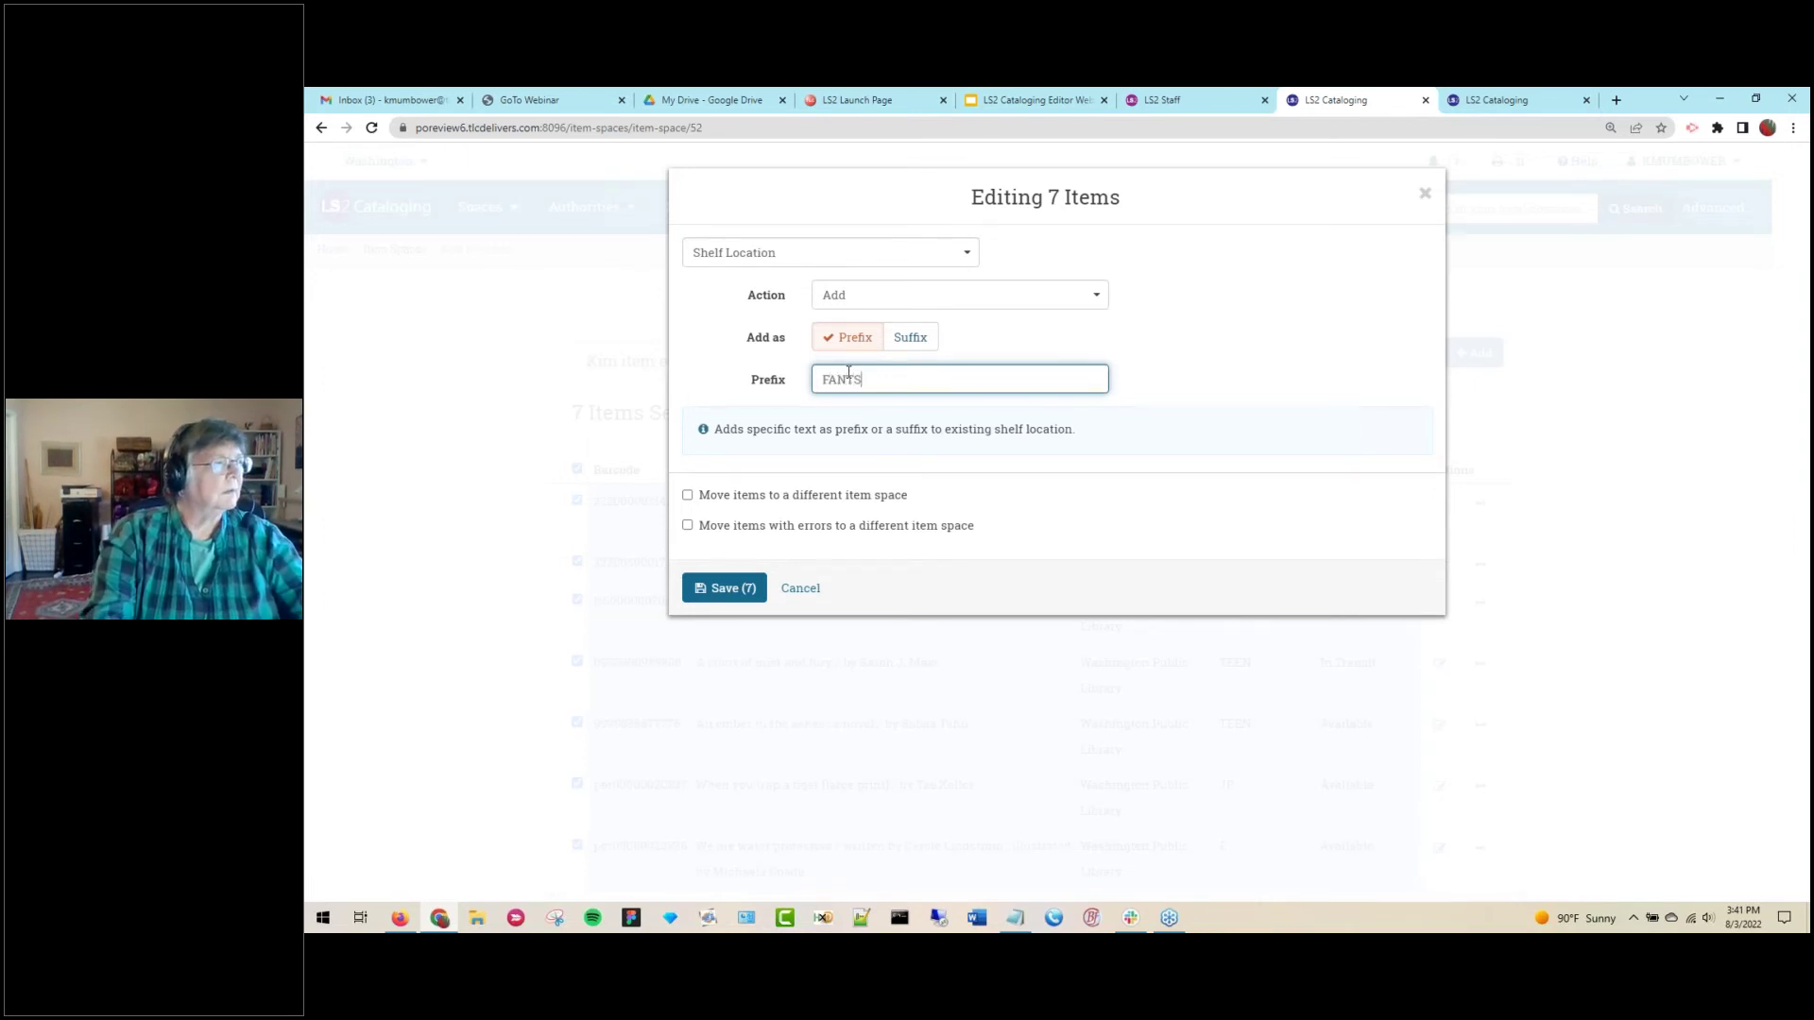
key("BackSpace")
type("ASY")
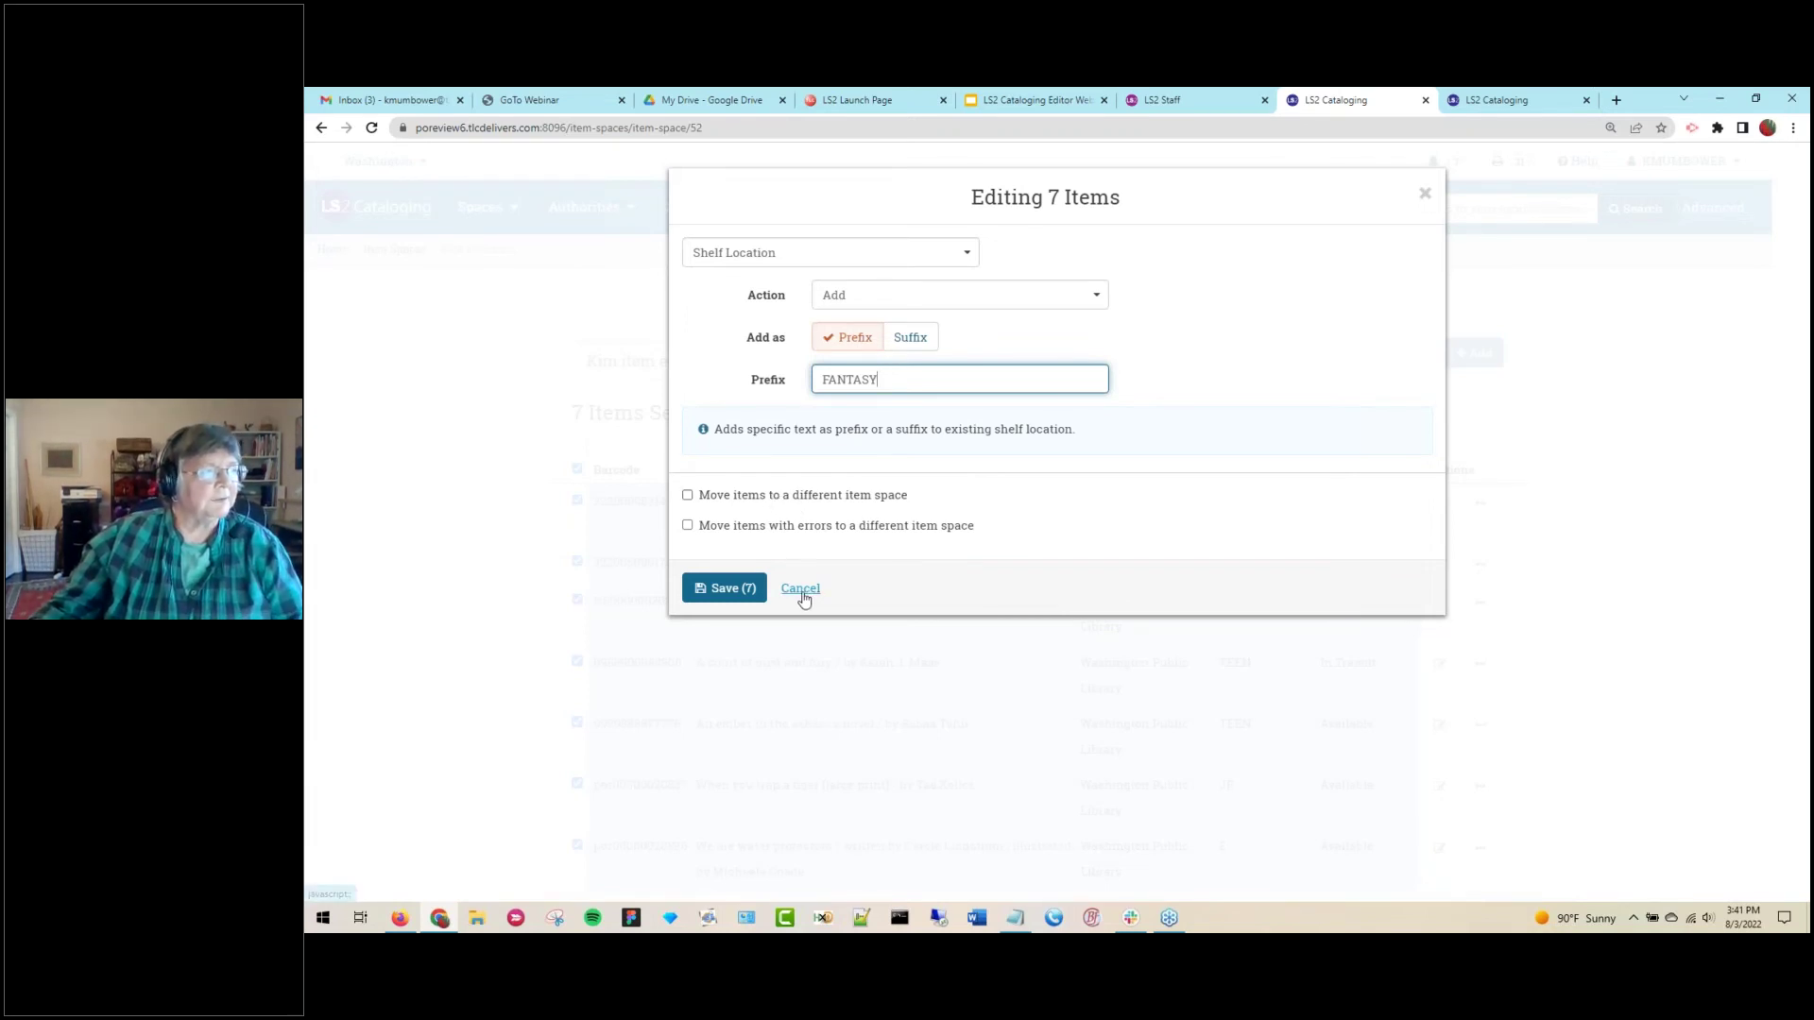
left_click(800, 590)
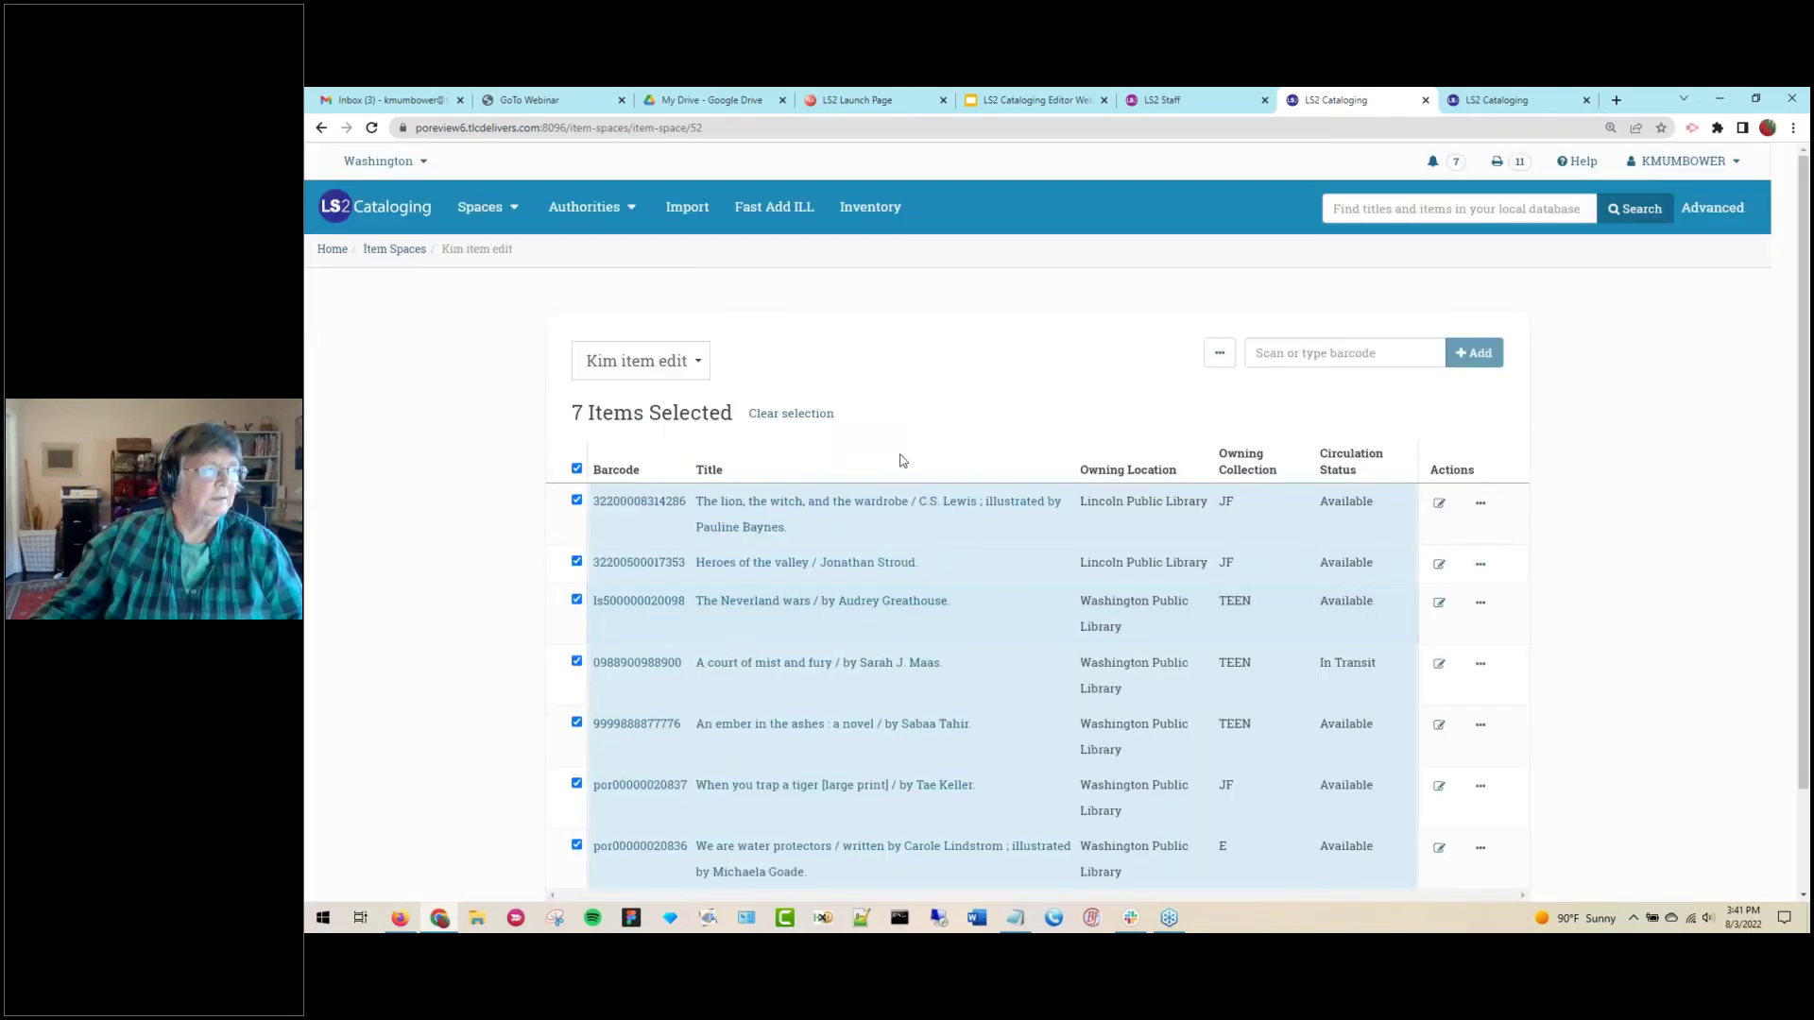
Step: Deselect and reselect the seven items, then dismiss the batch actions list
left_click(577, 470)
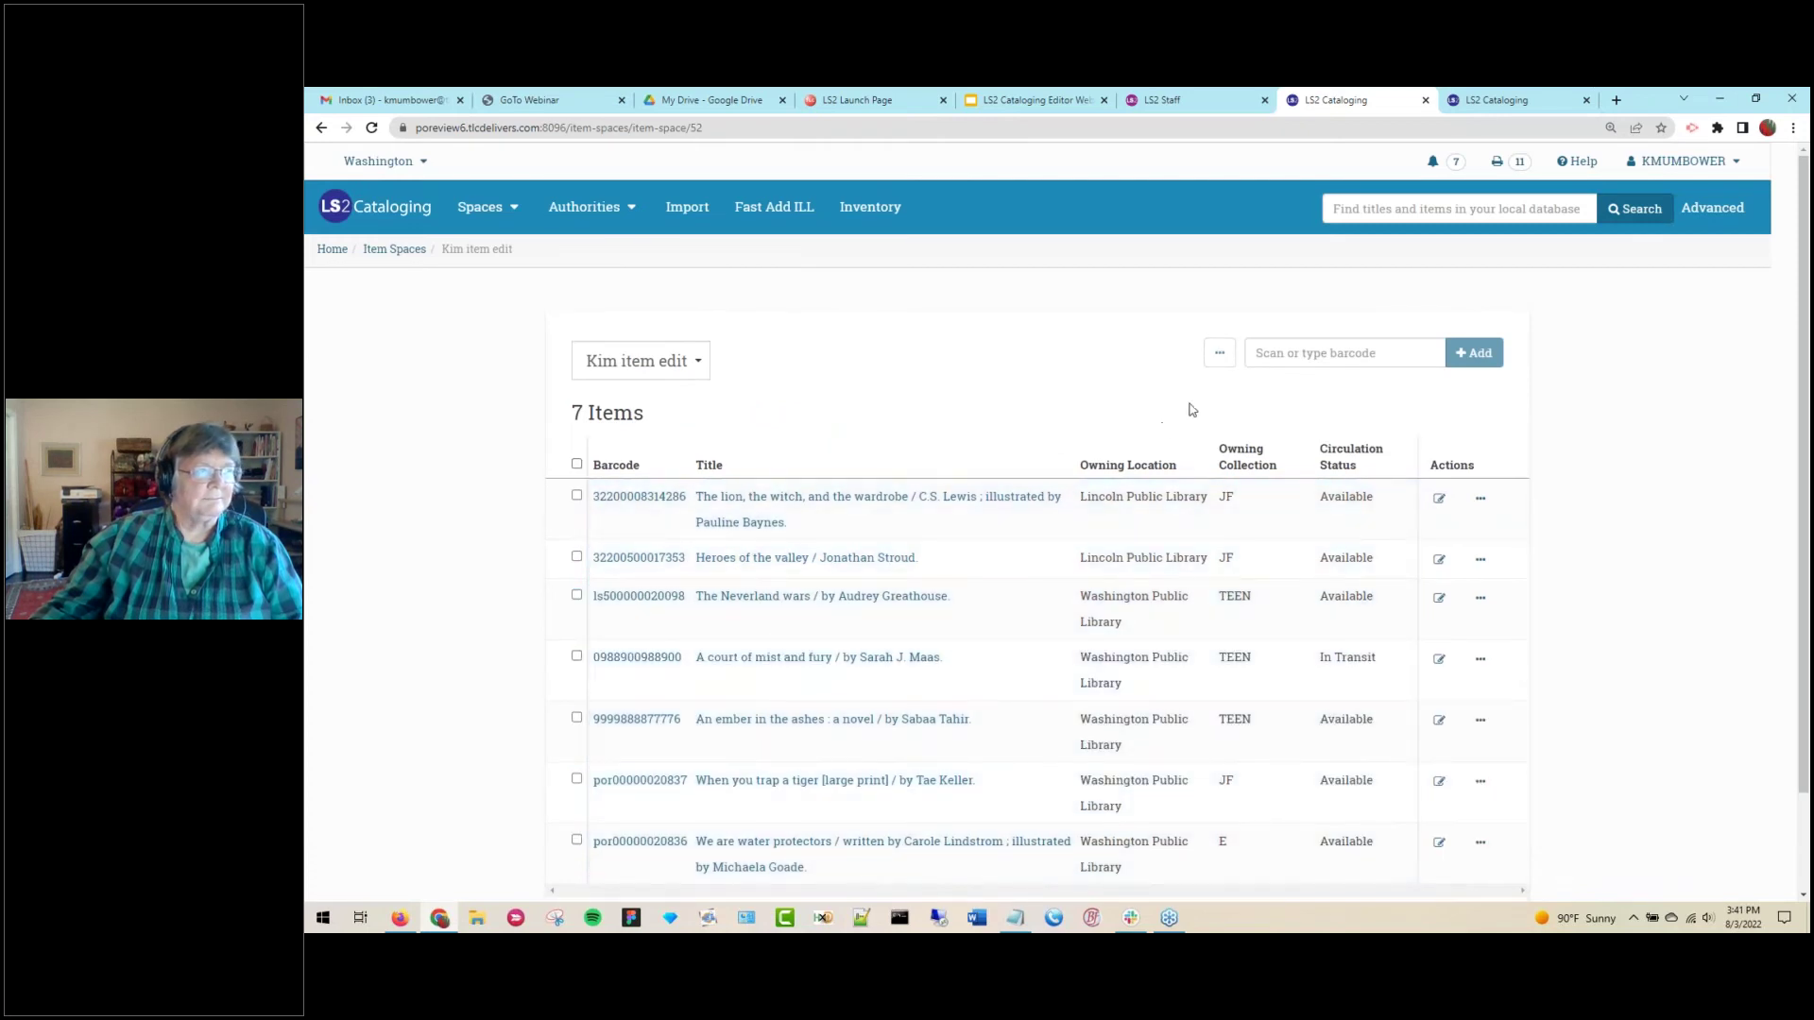
left_click(577, 465)
left_click(1219, 352)
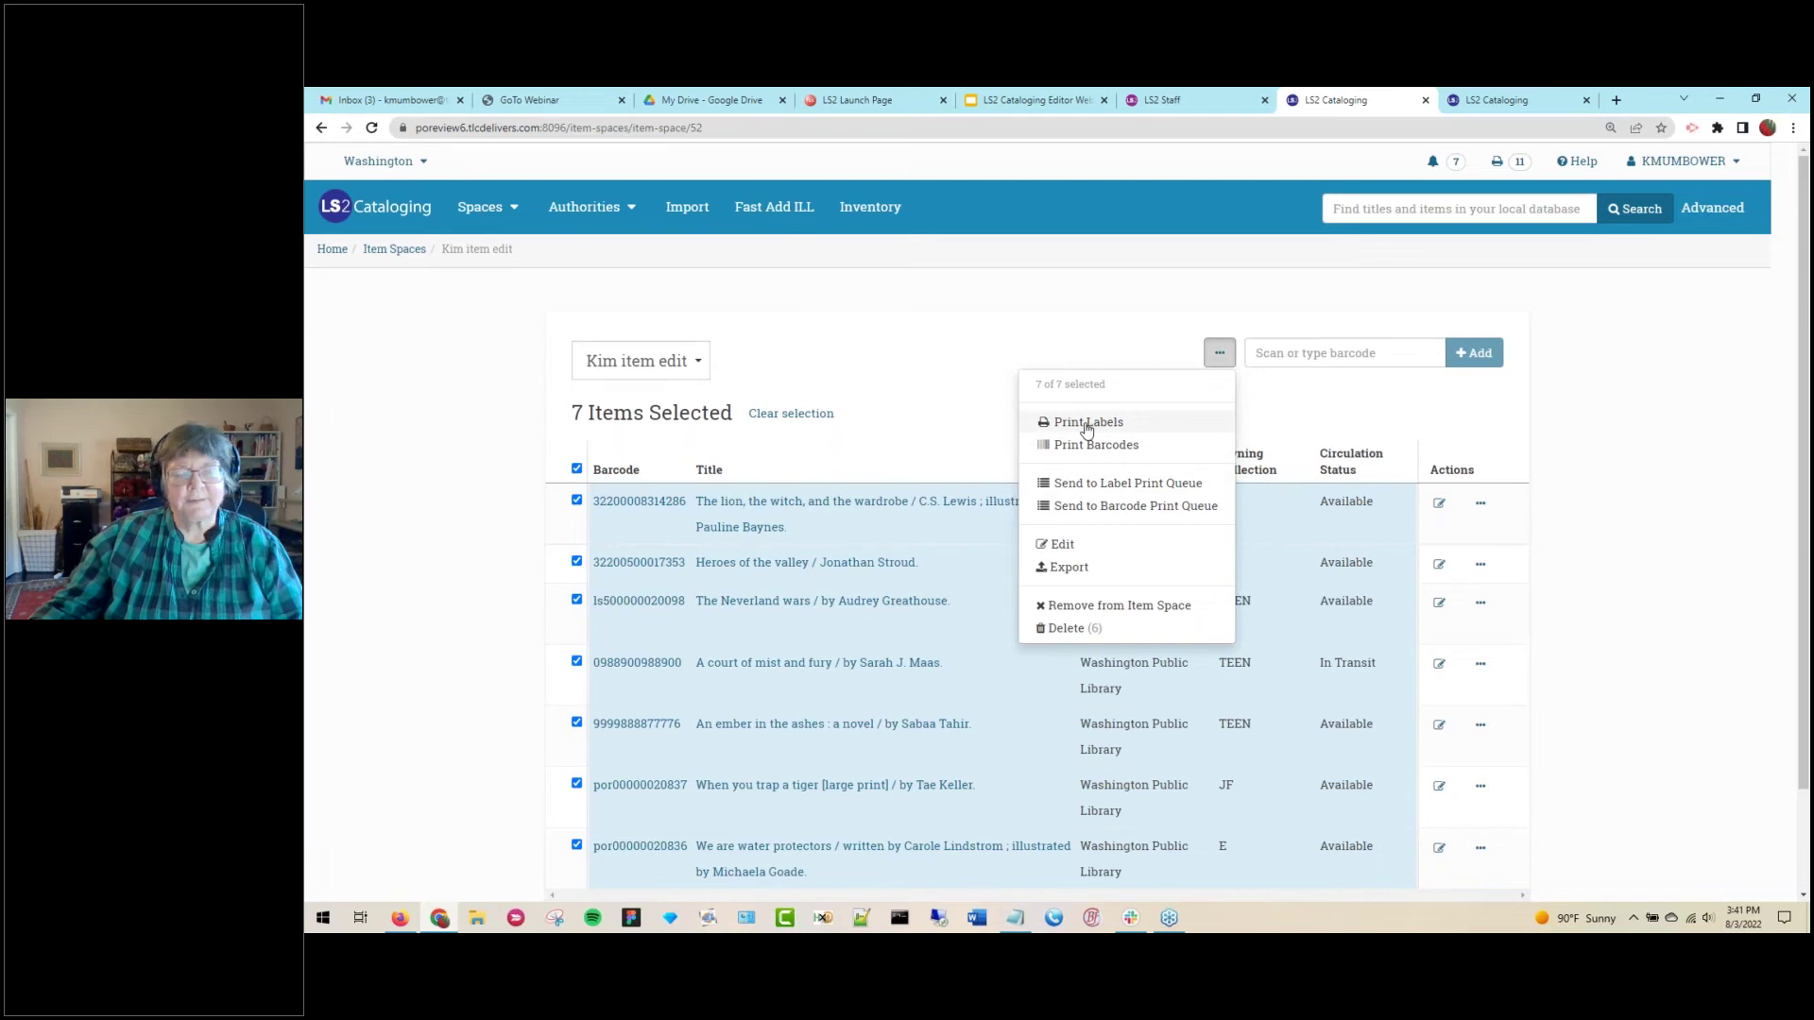
left_click(922, 359)
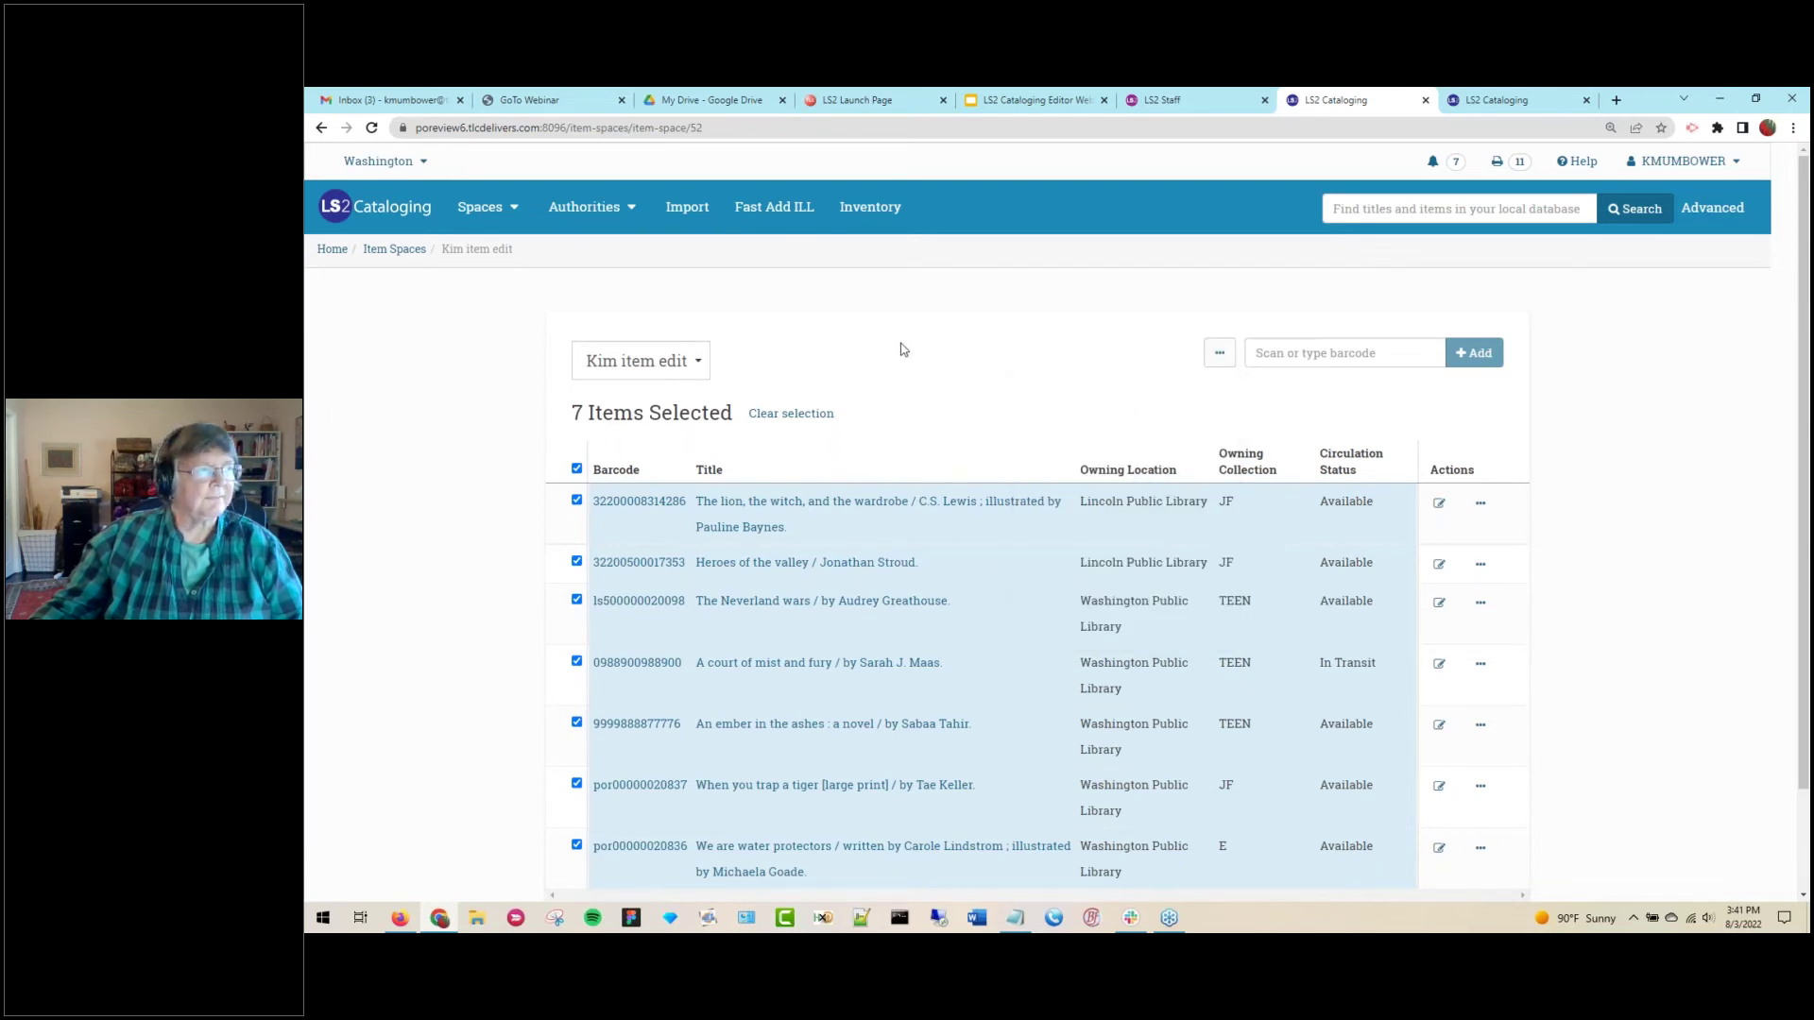
Step: Go to Spaces > Title Spaces and open the Kim demo title space
left_click(482, 207)
left_click(487, 247)
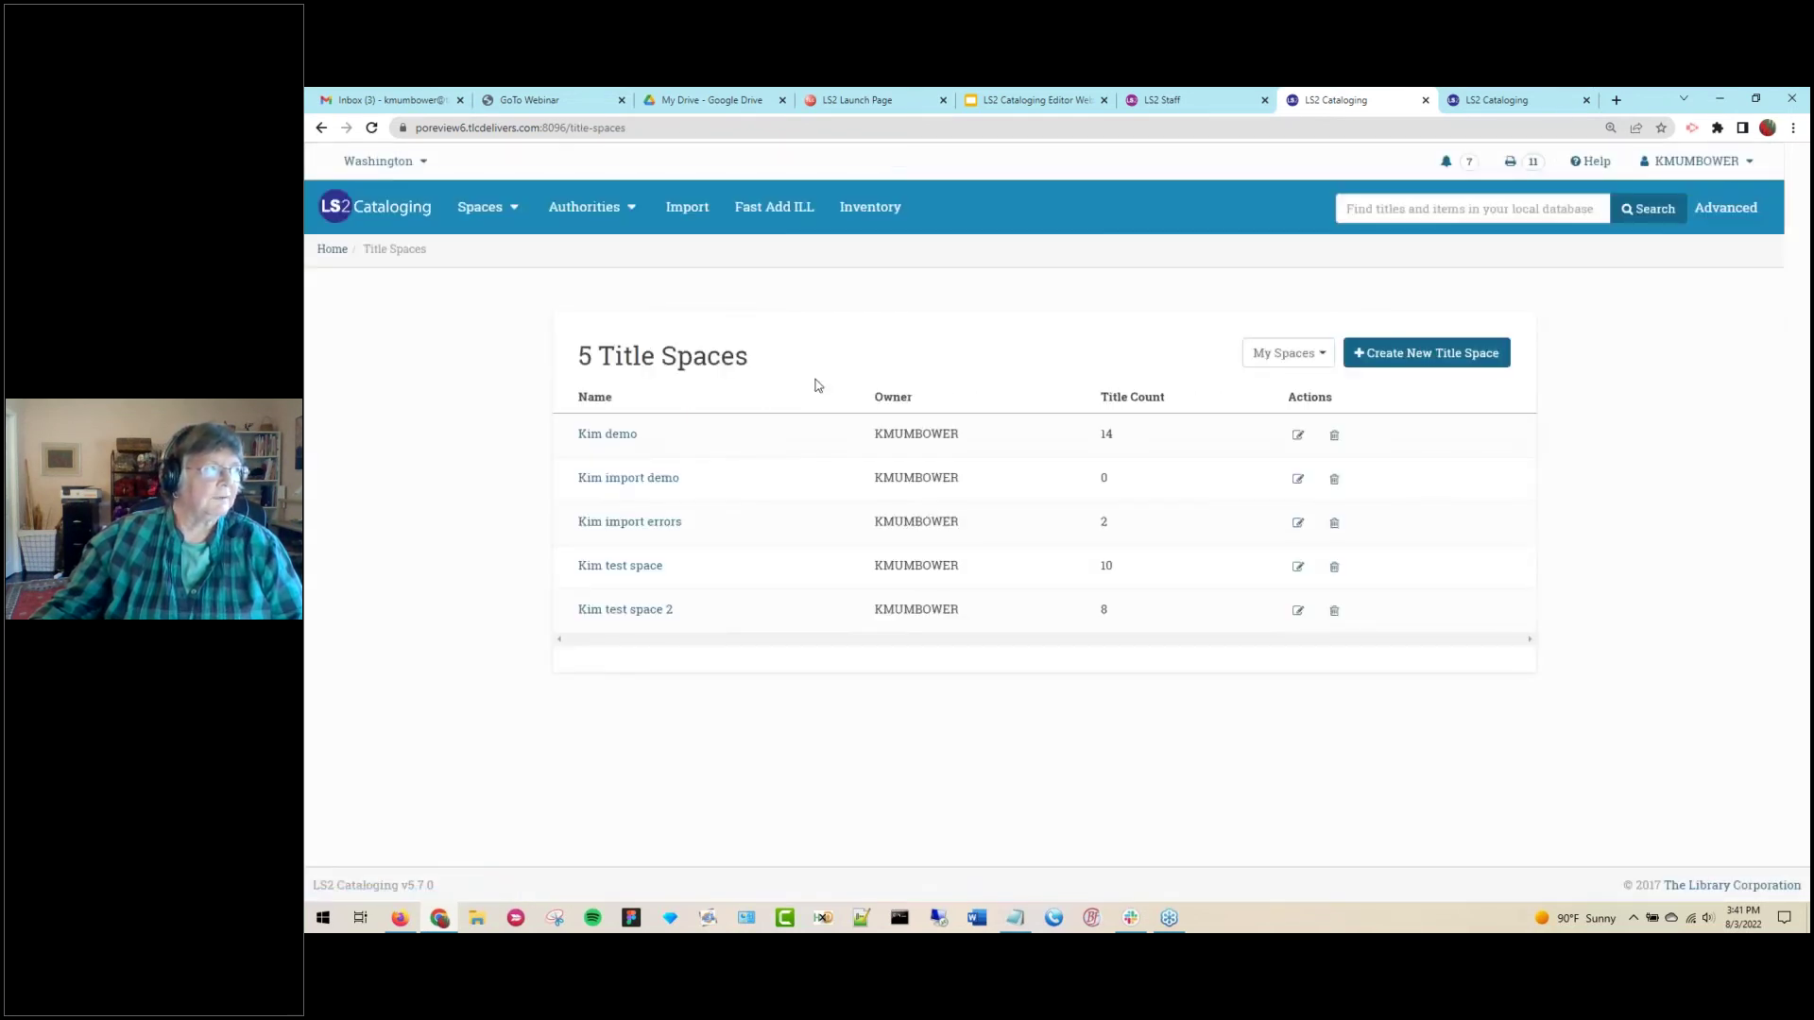
left_click(619, 436)
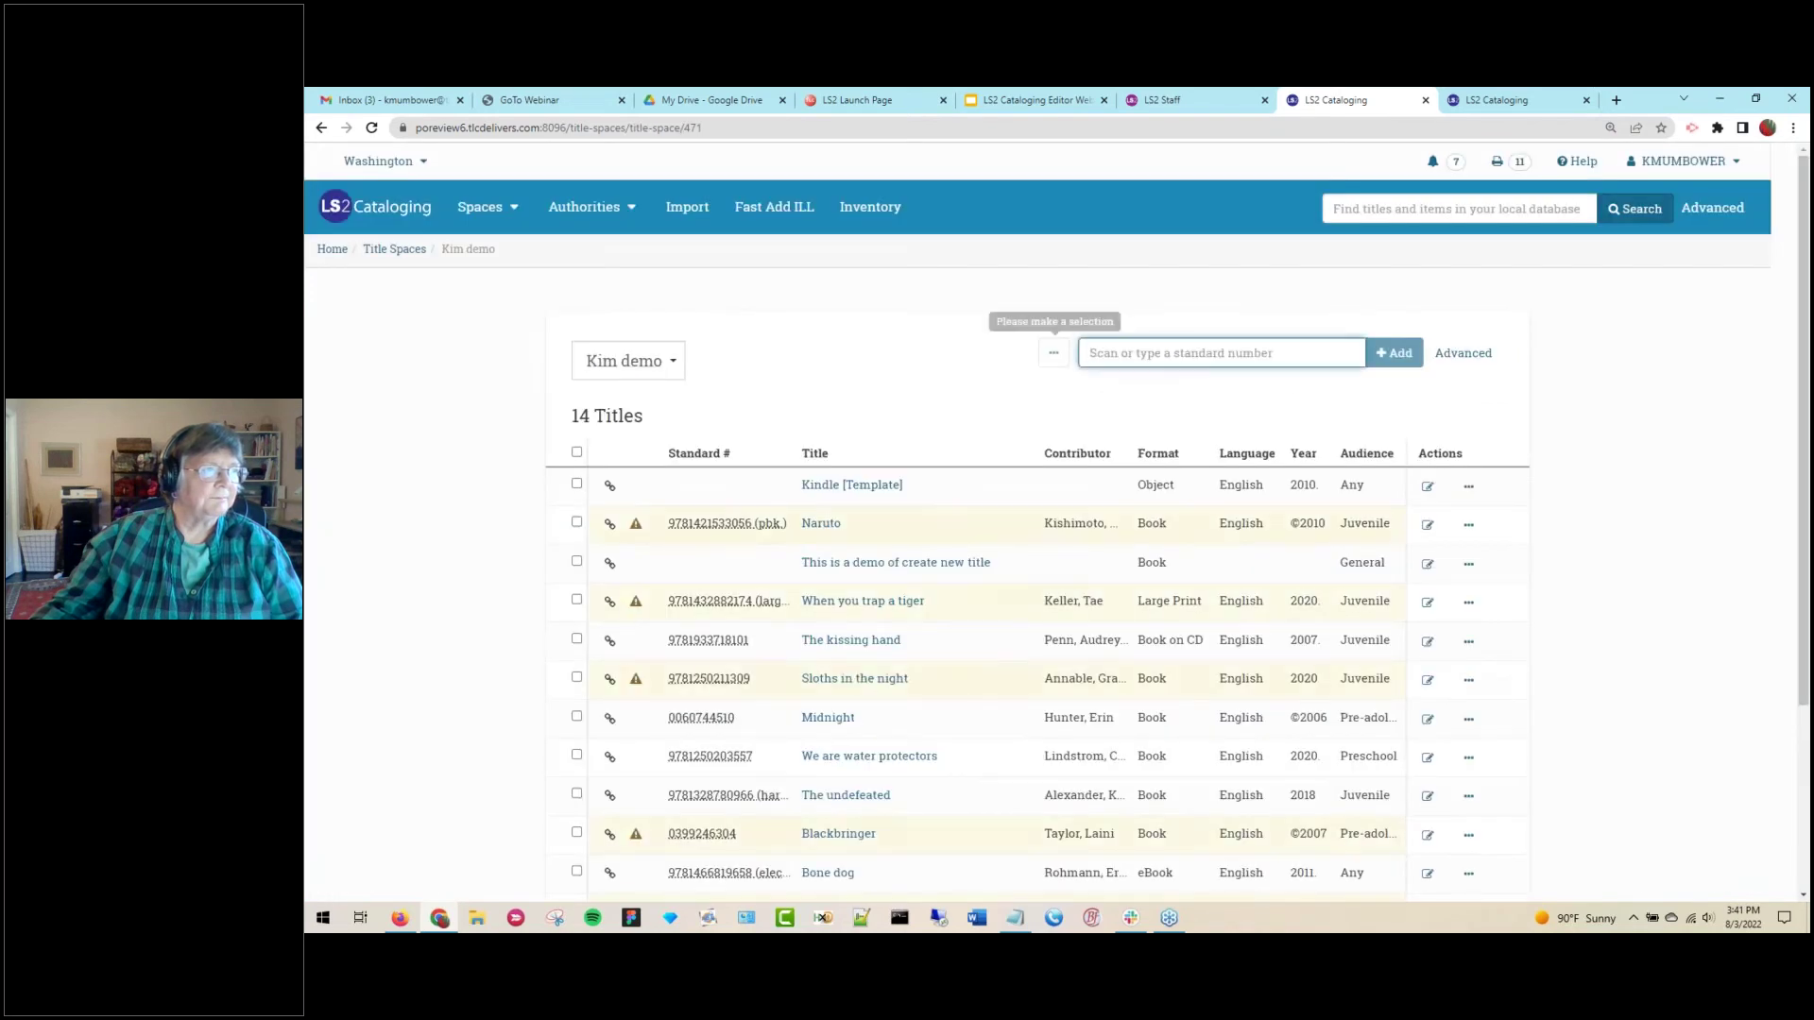
left_click(586, 444)
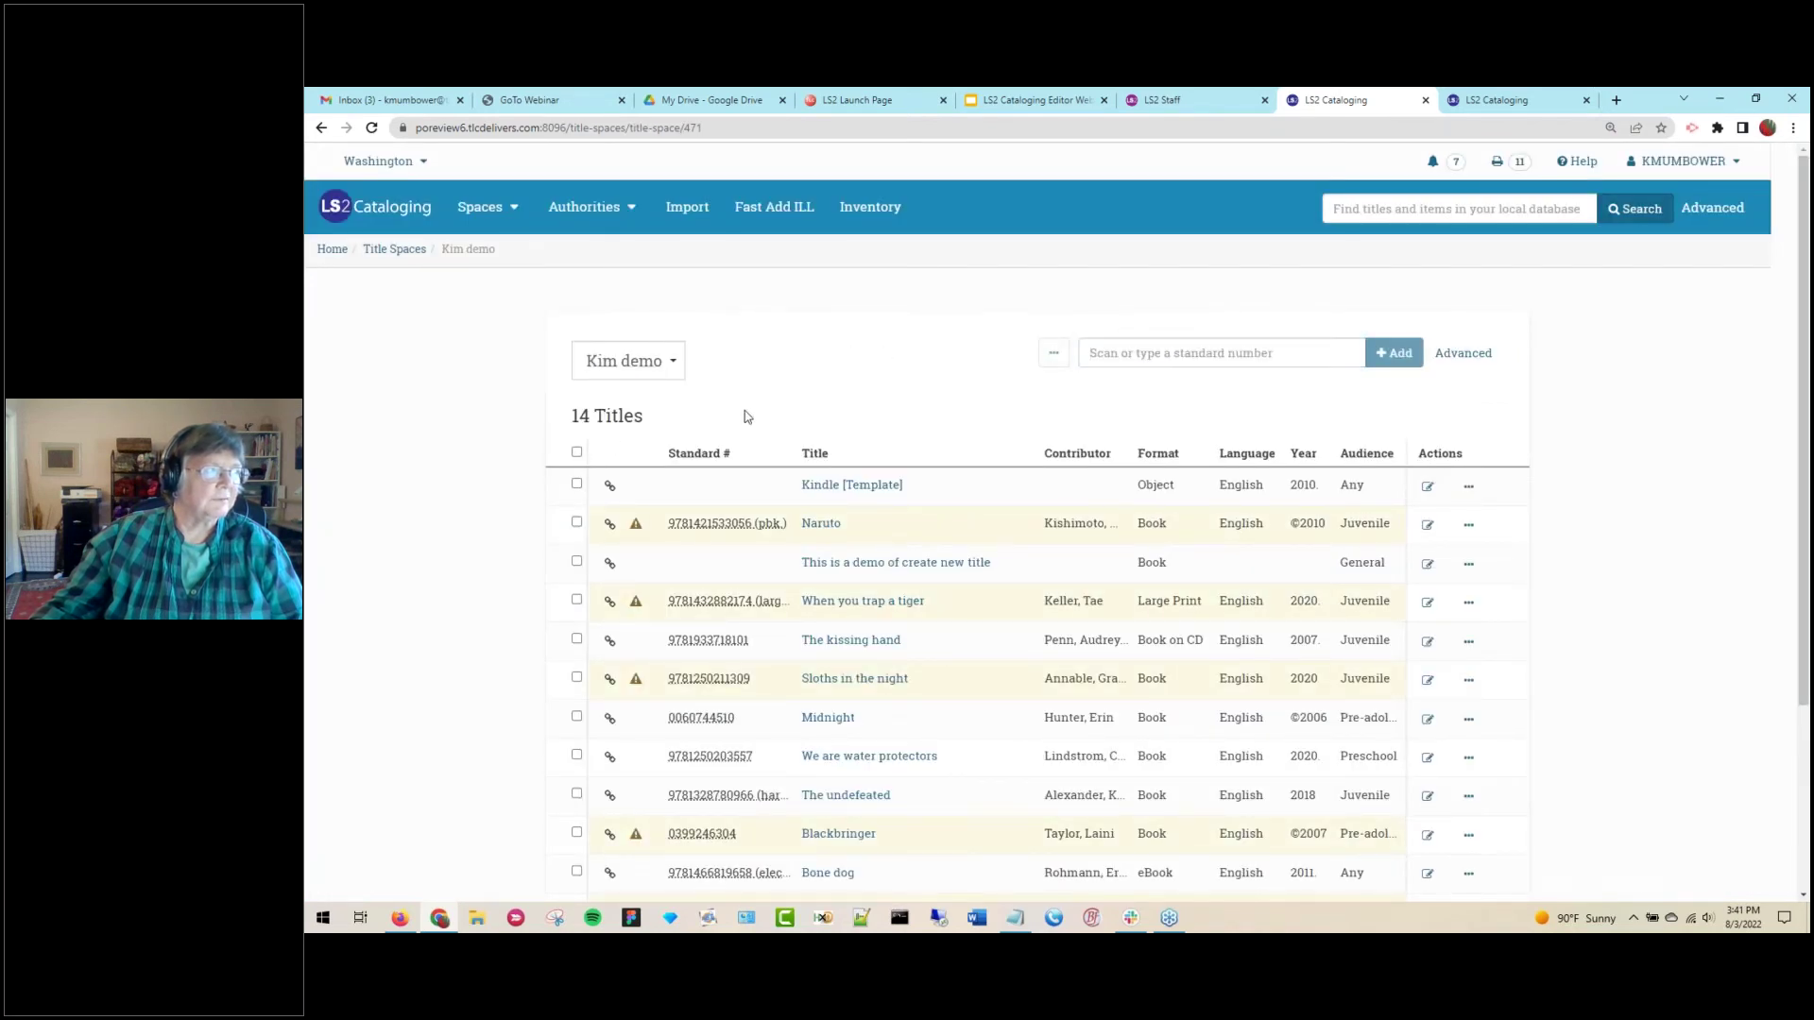
Step: Select all 14 titles and start a batch edit on them
left_click(575, 452)
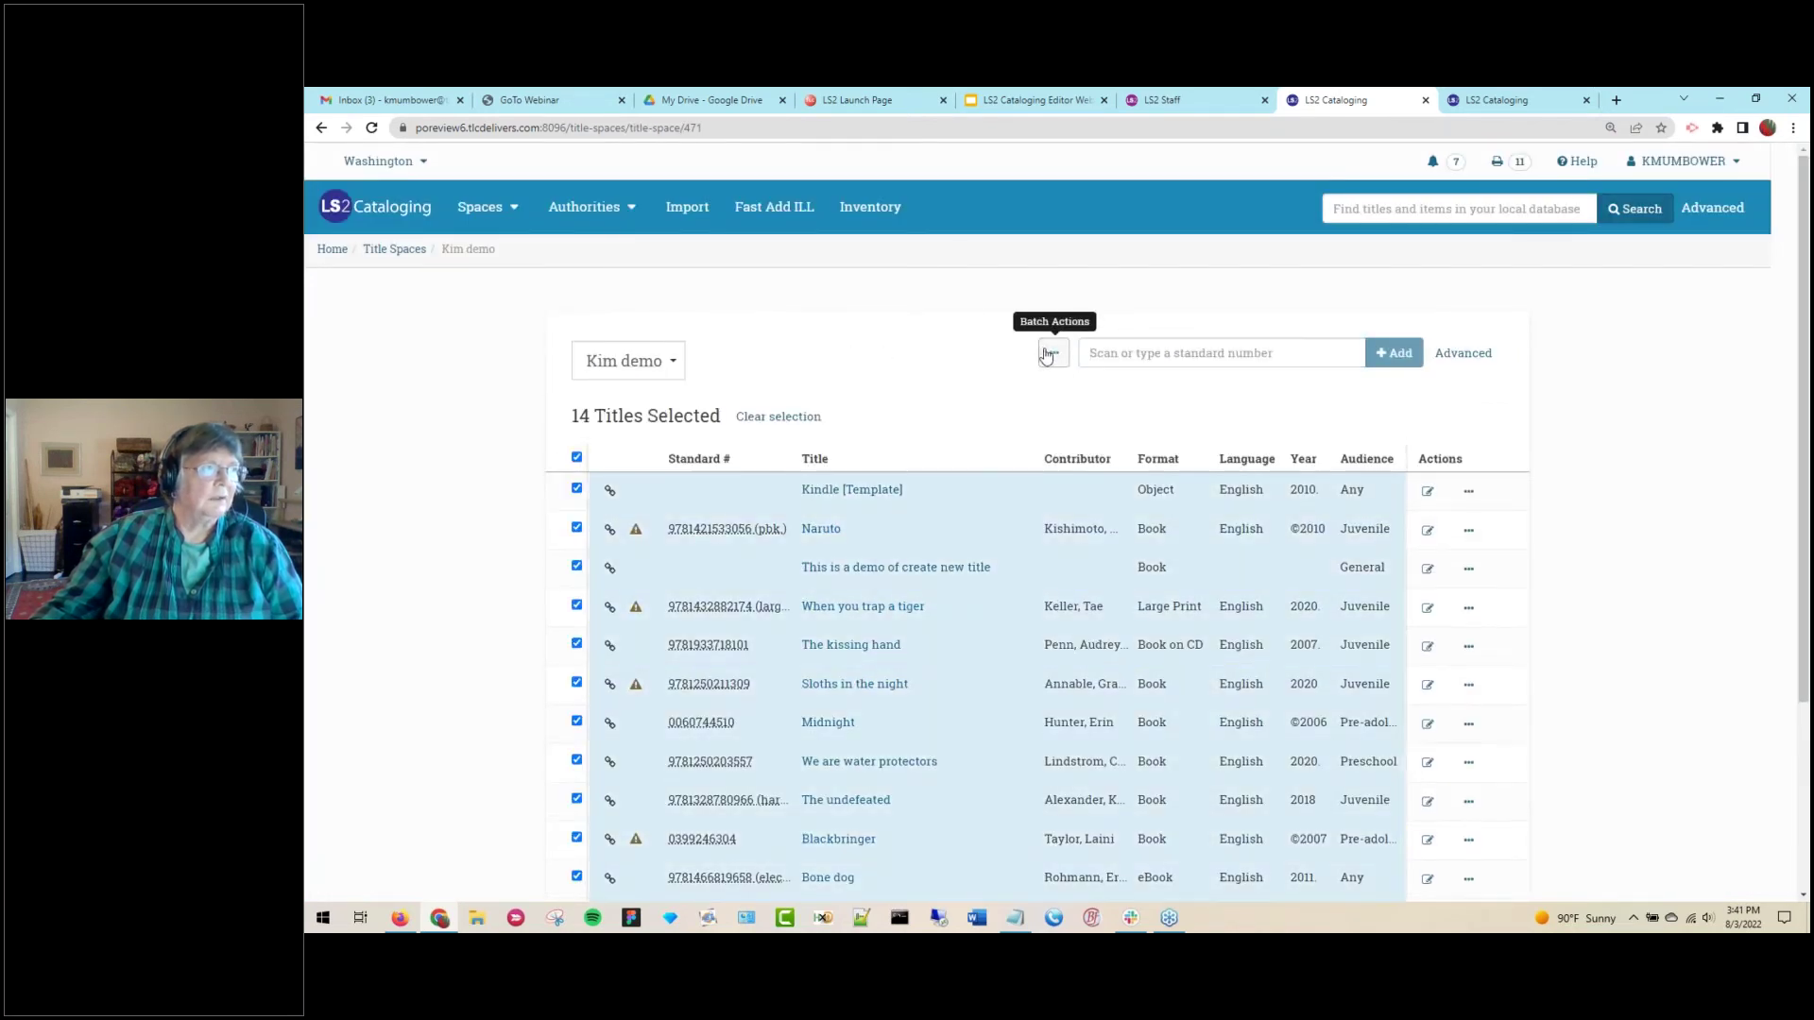
left_click(1053, 352)
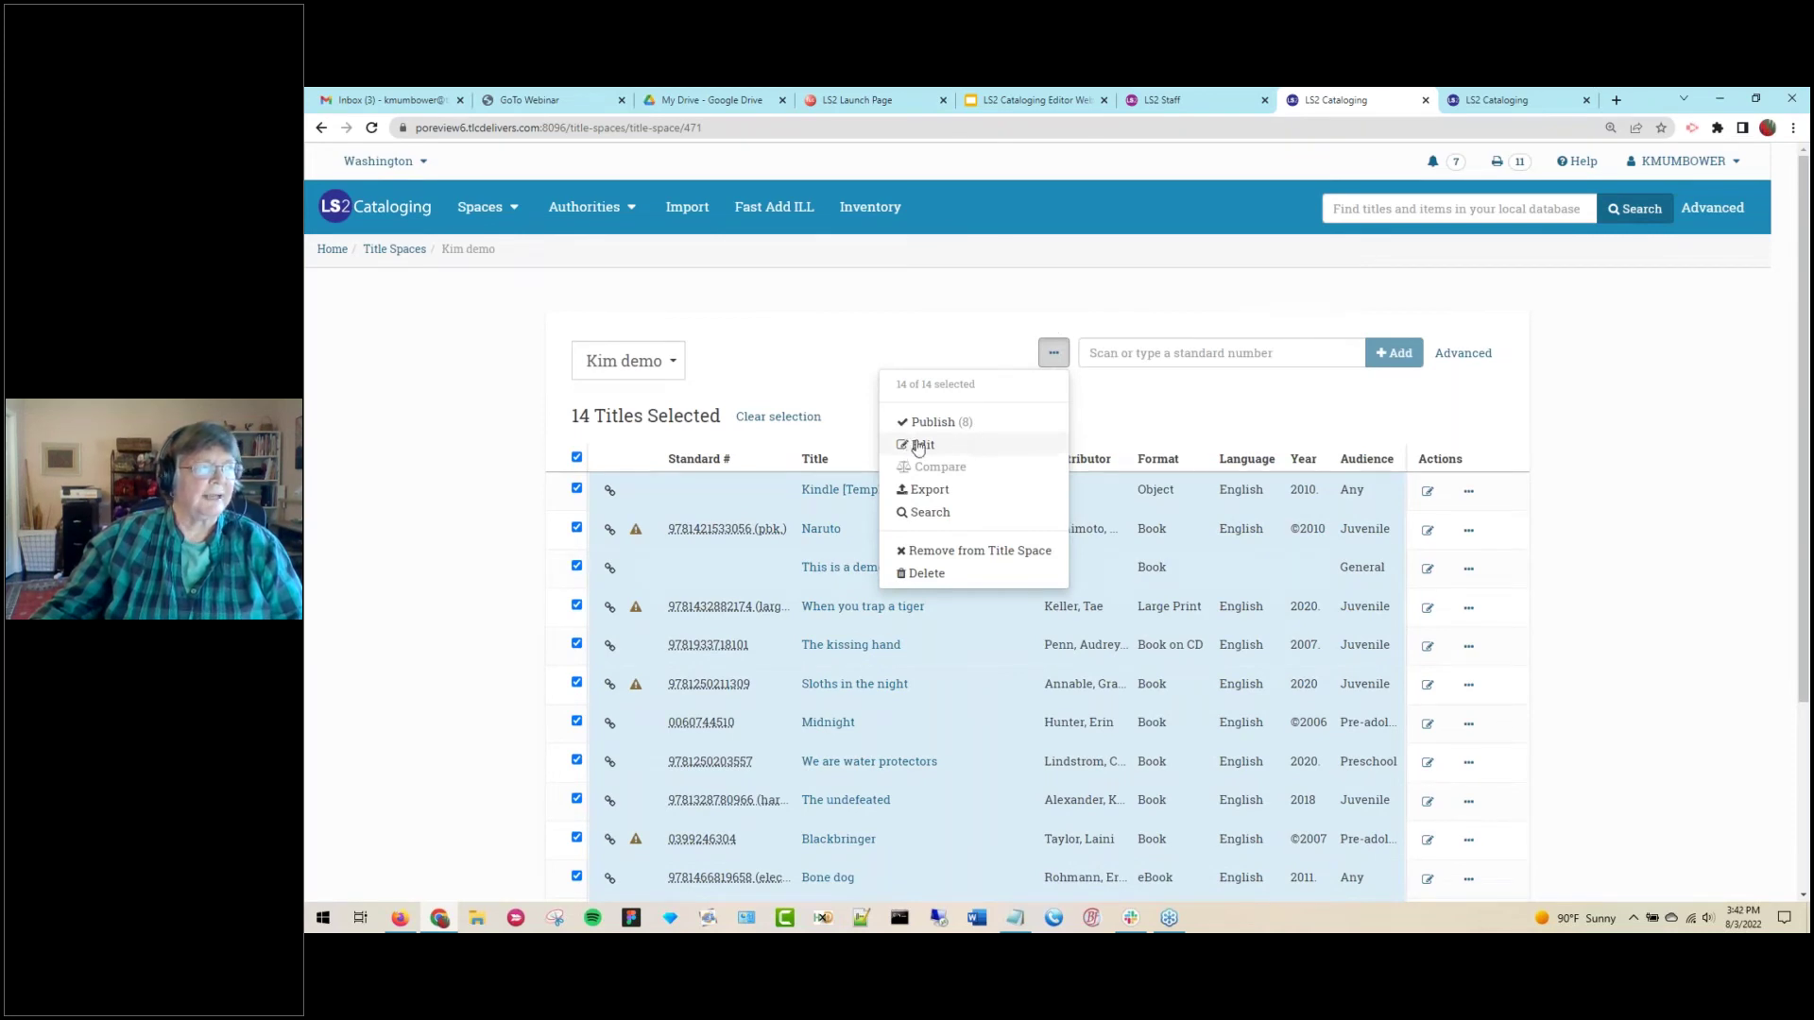
left_click(917, 445)
Step: Set the batch edit to add the genre Fantasy fiction (lcgft), then abandon it unsaved
left_click(808, 262)
left_click(735, 335)
left_click(851, 341)
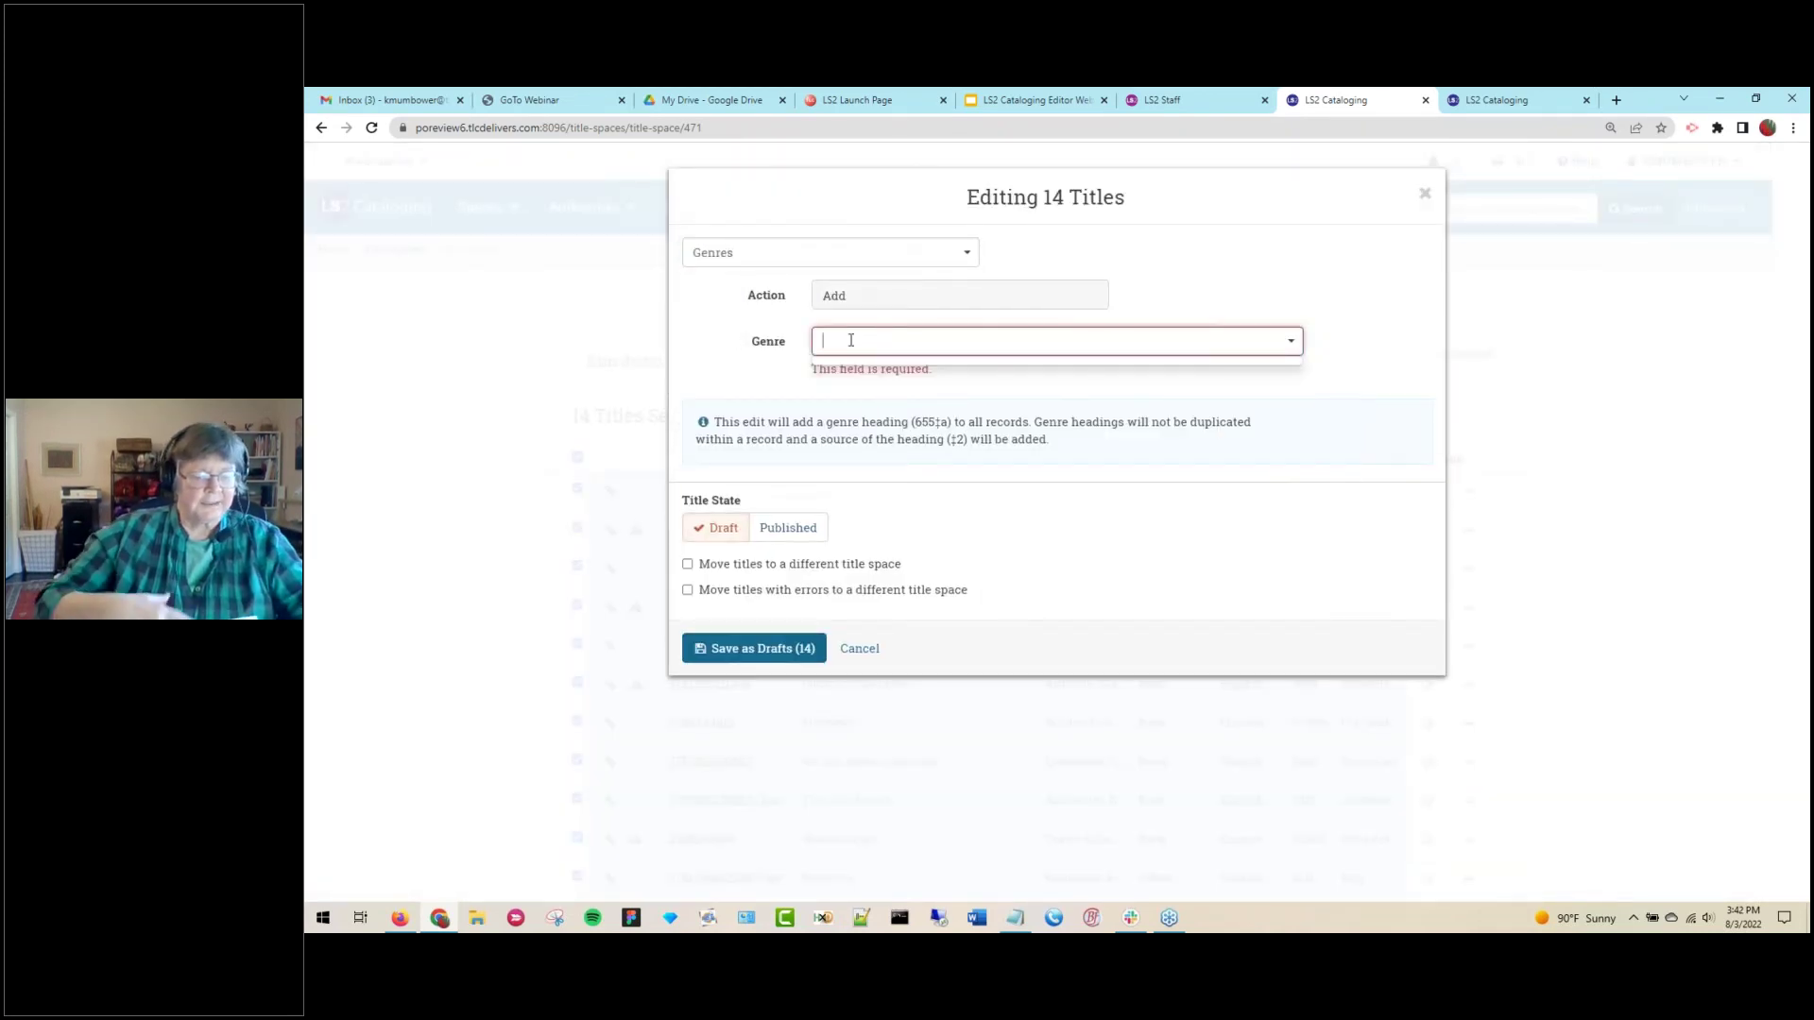
type("fantasy")
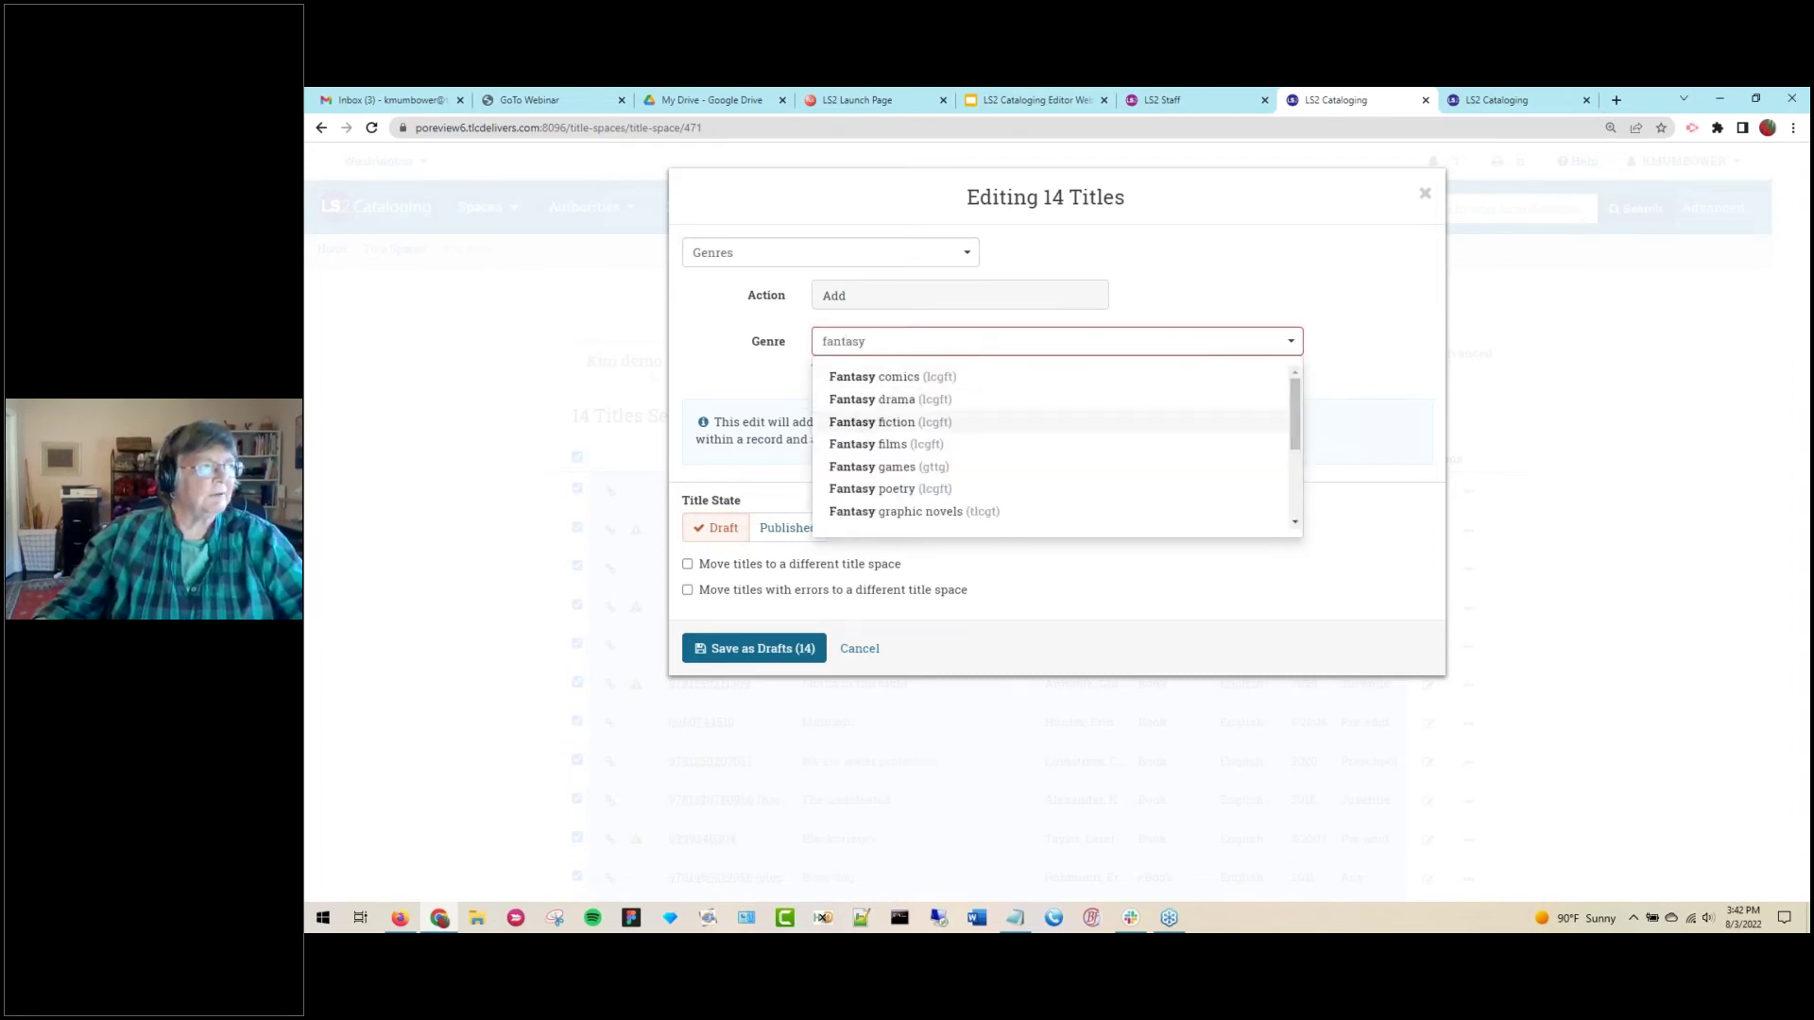
left_click(898, 422)
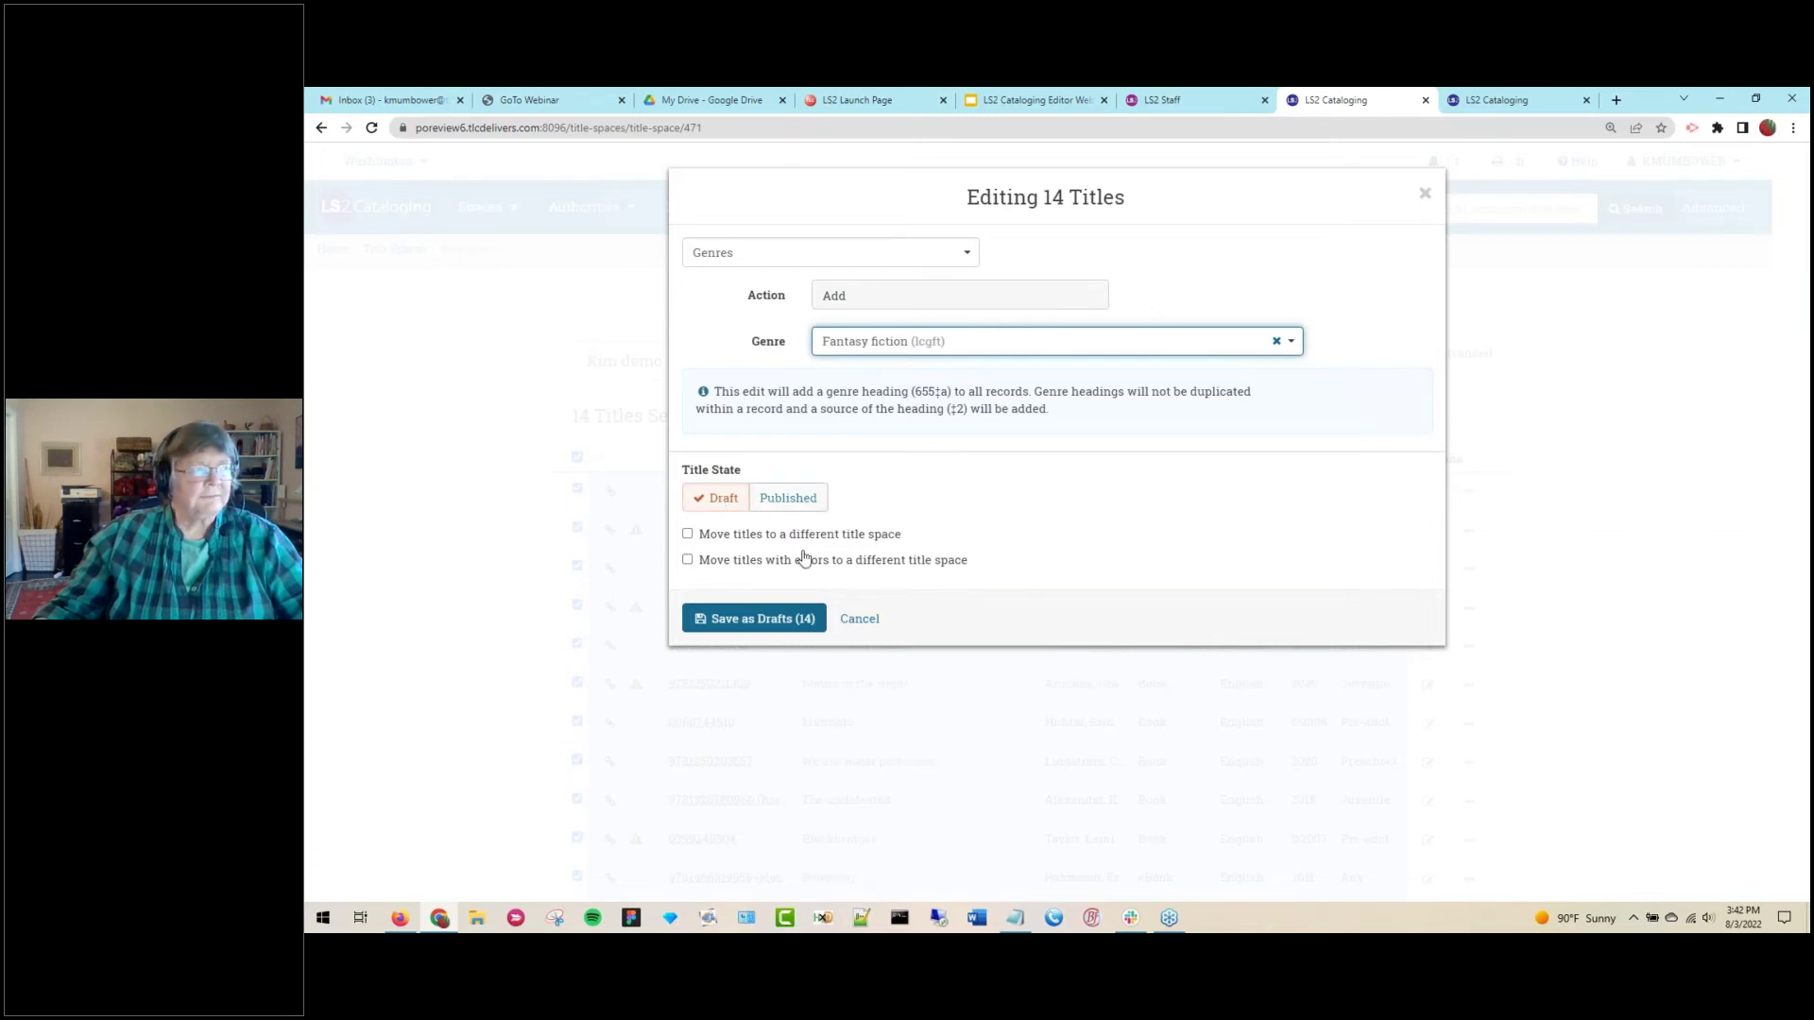
left_click(859, 619)
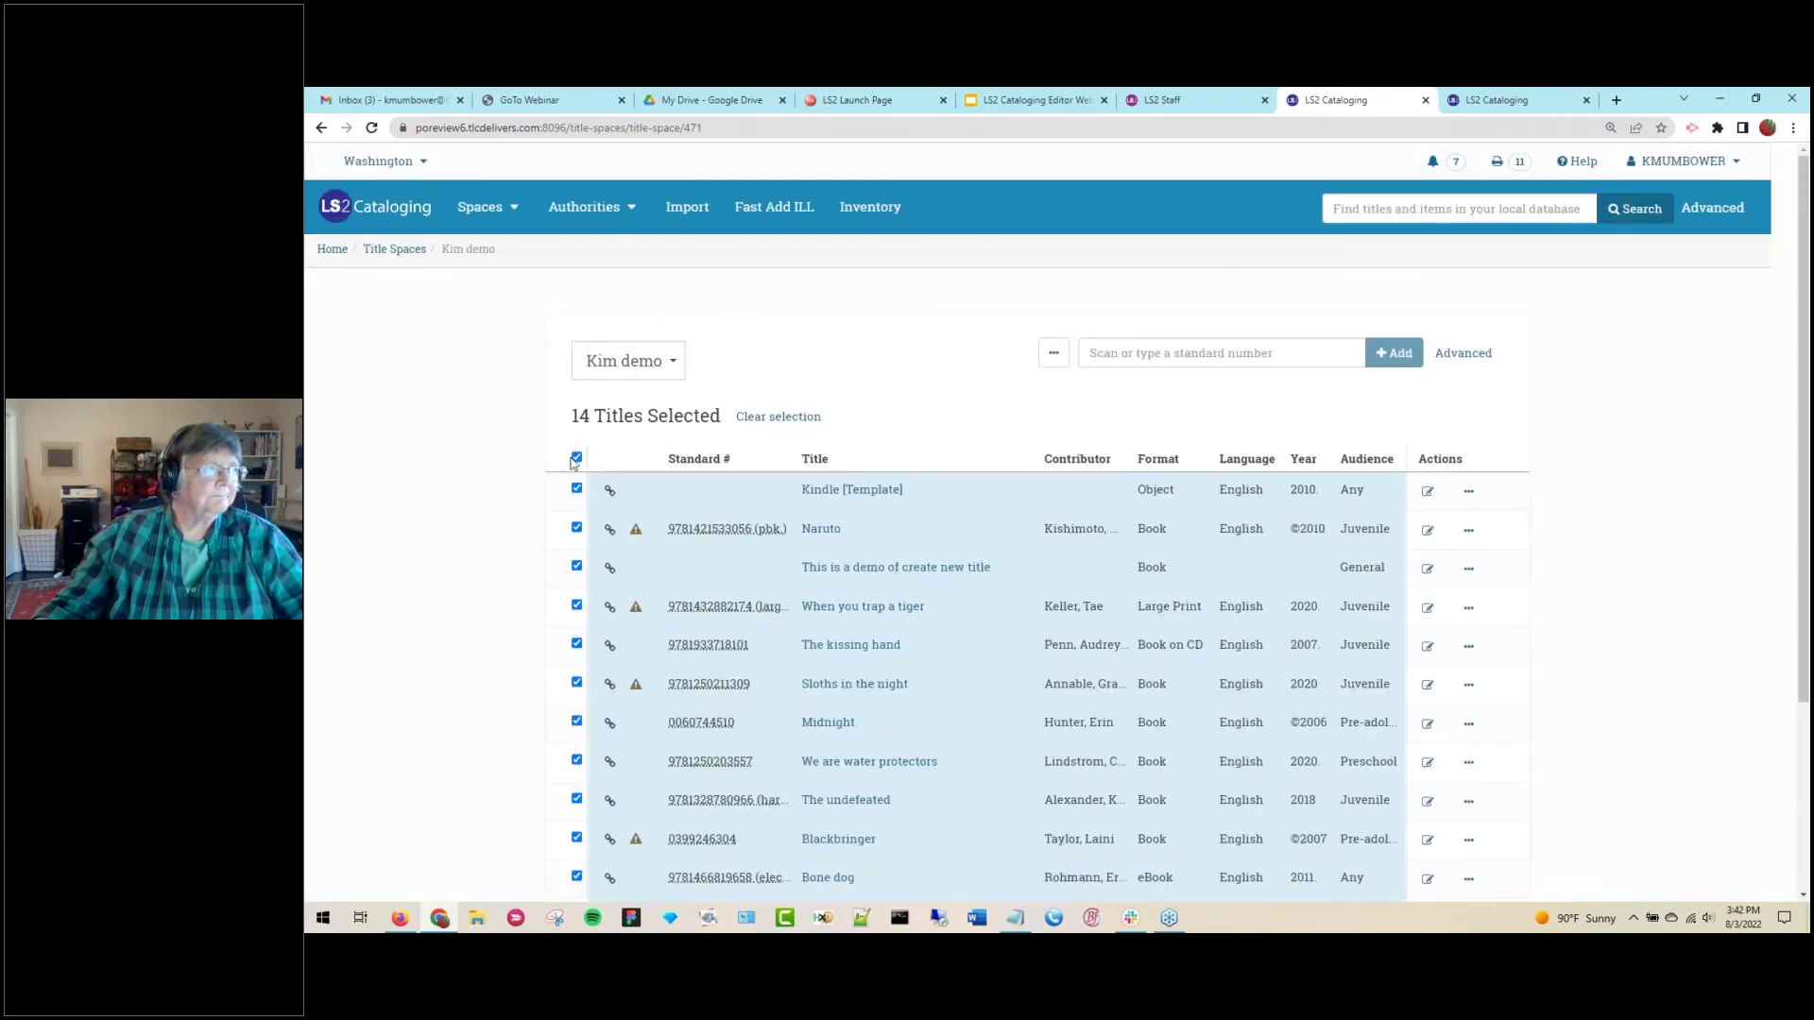
Step: Search the catalog for 'grimpow', view the first Grimpow title, and return to the results
left_click(576, 458)
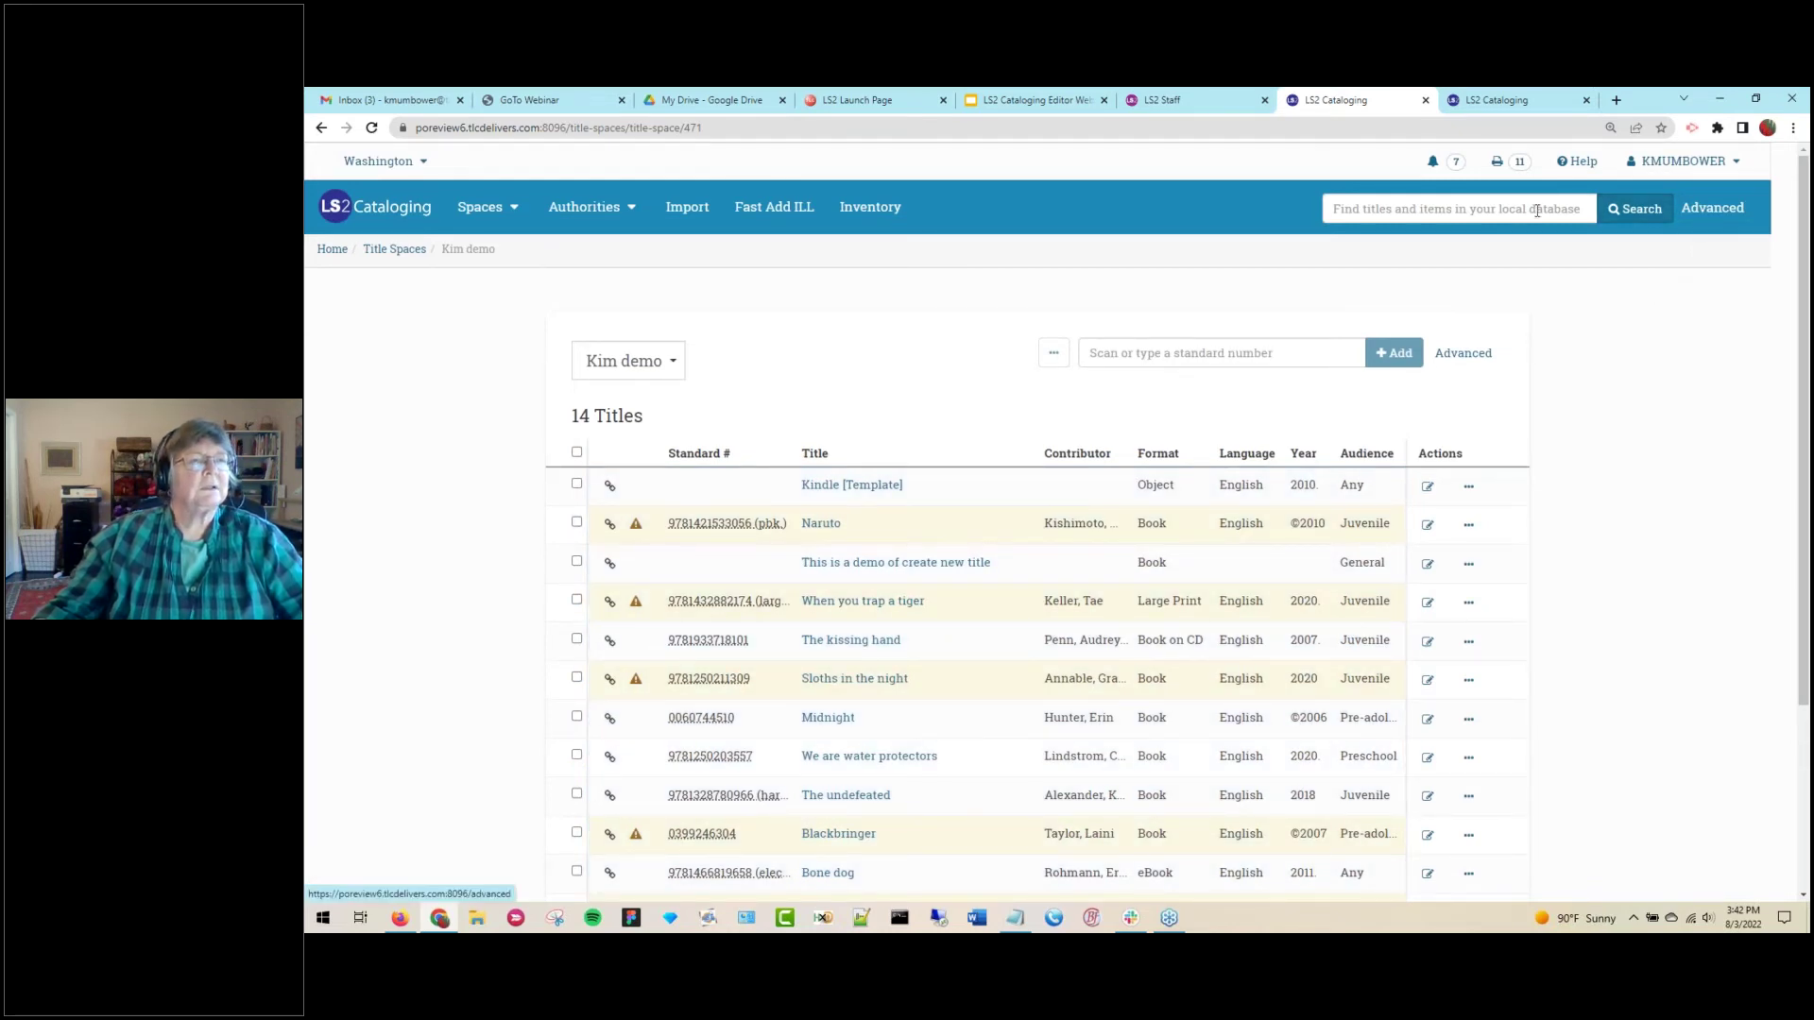
left_click(1335, 208)
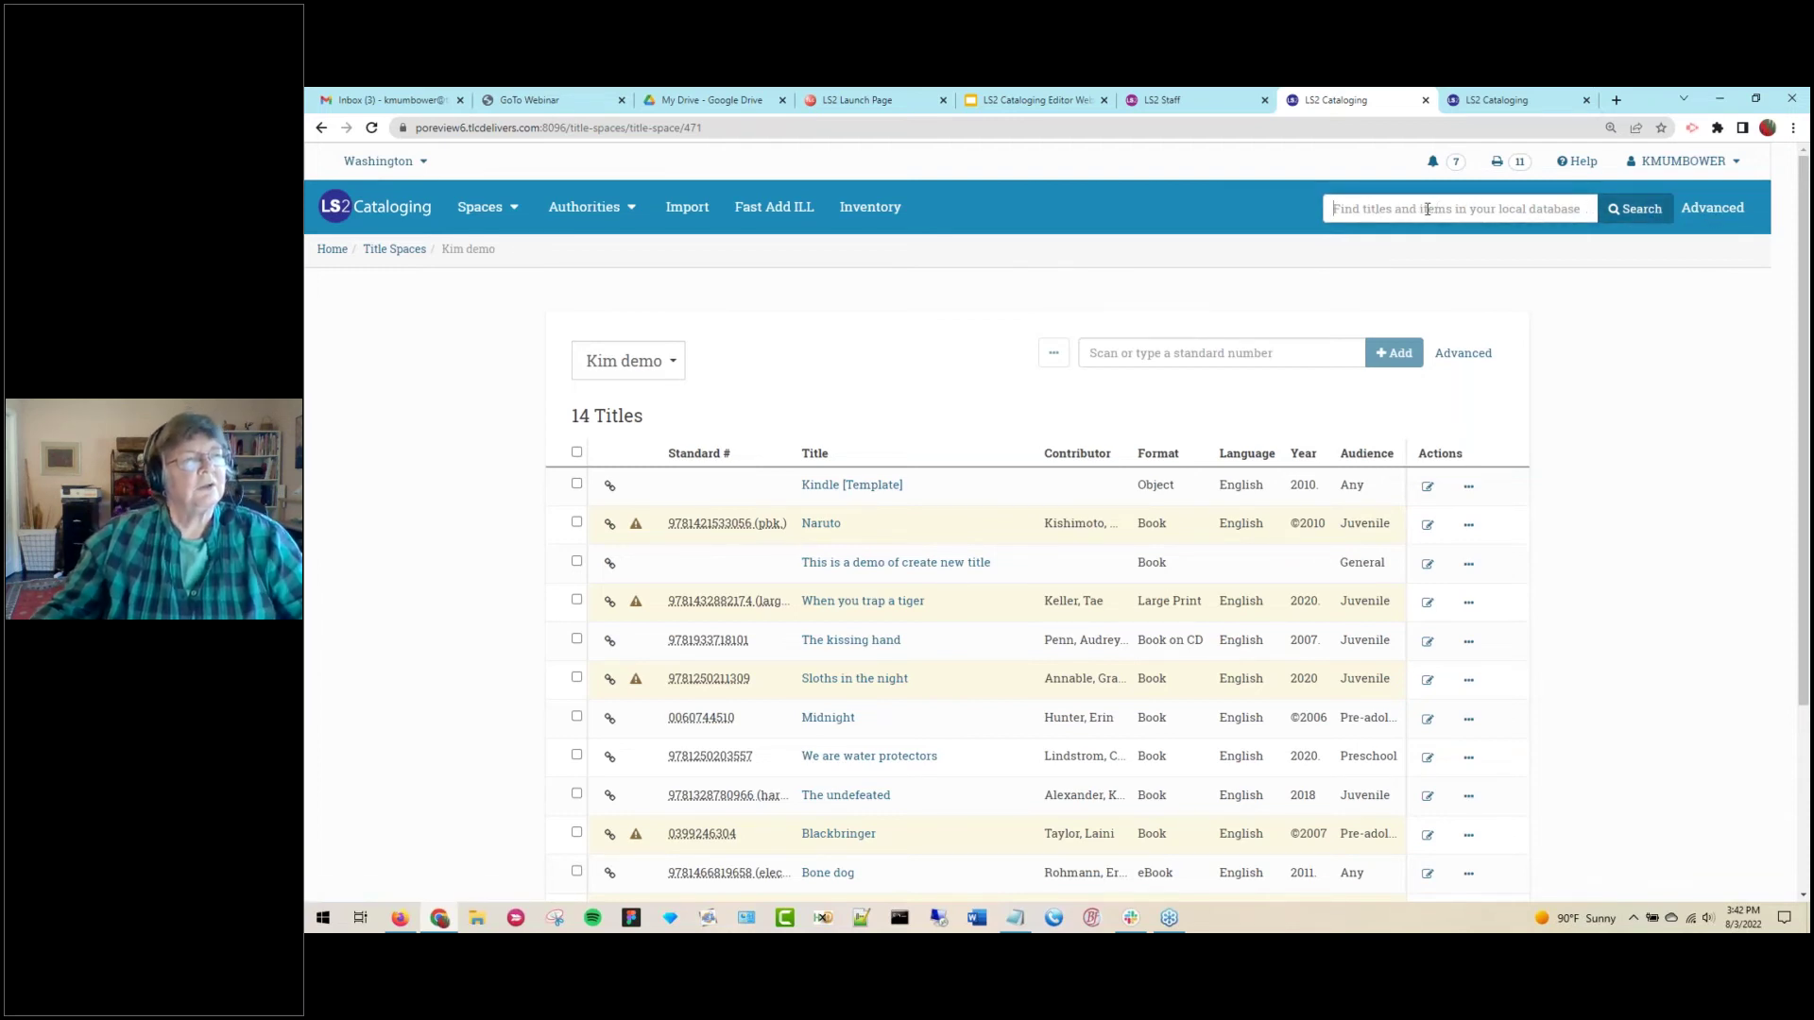
mouse_move(1016, 918)
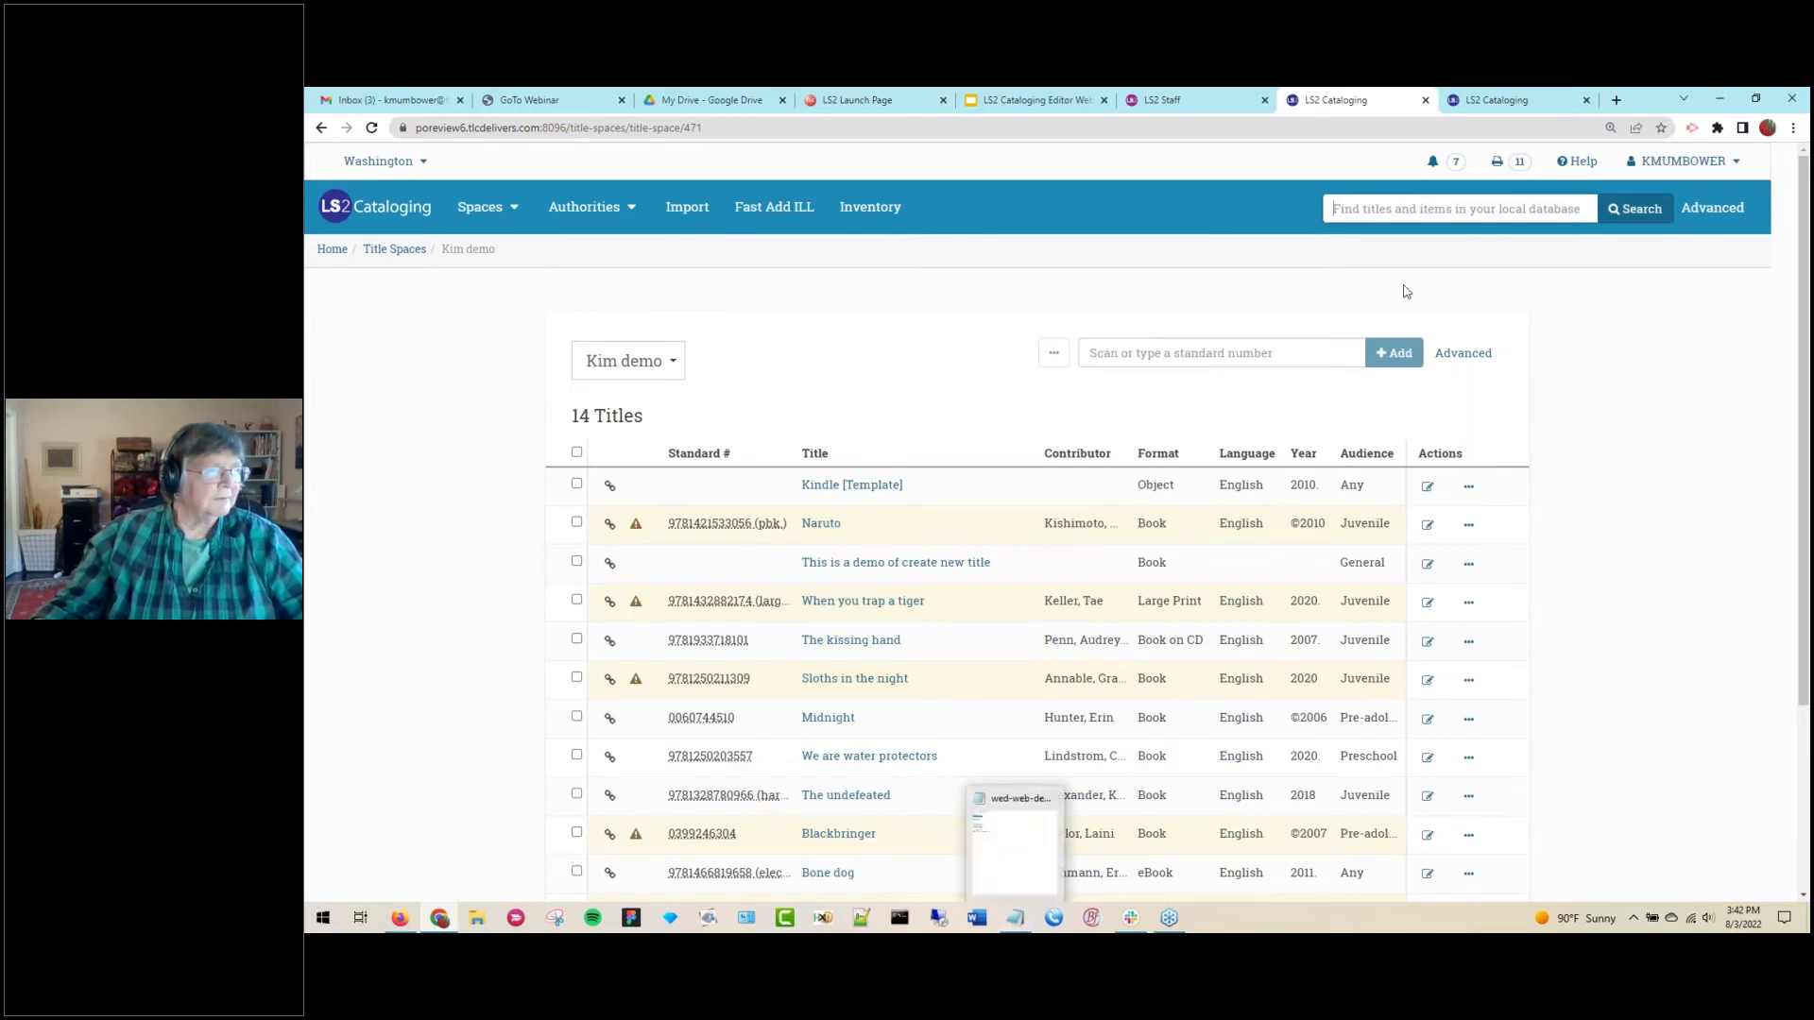
type("grimpow")
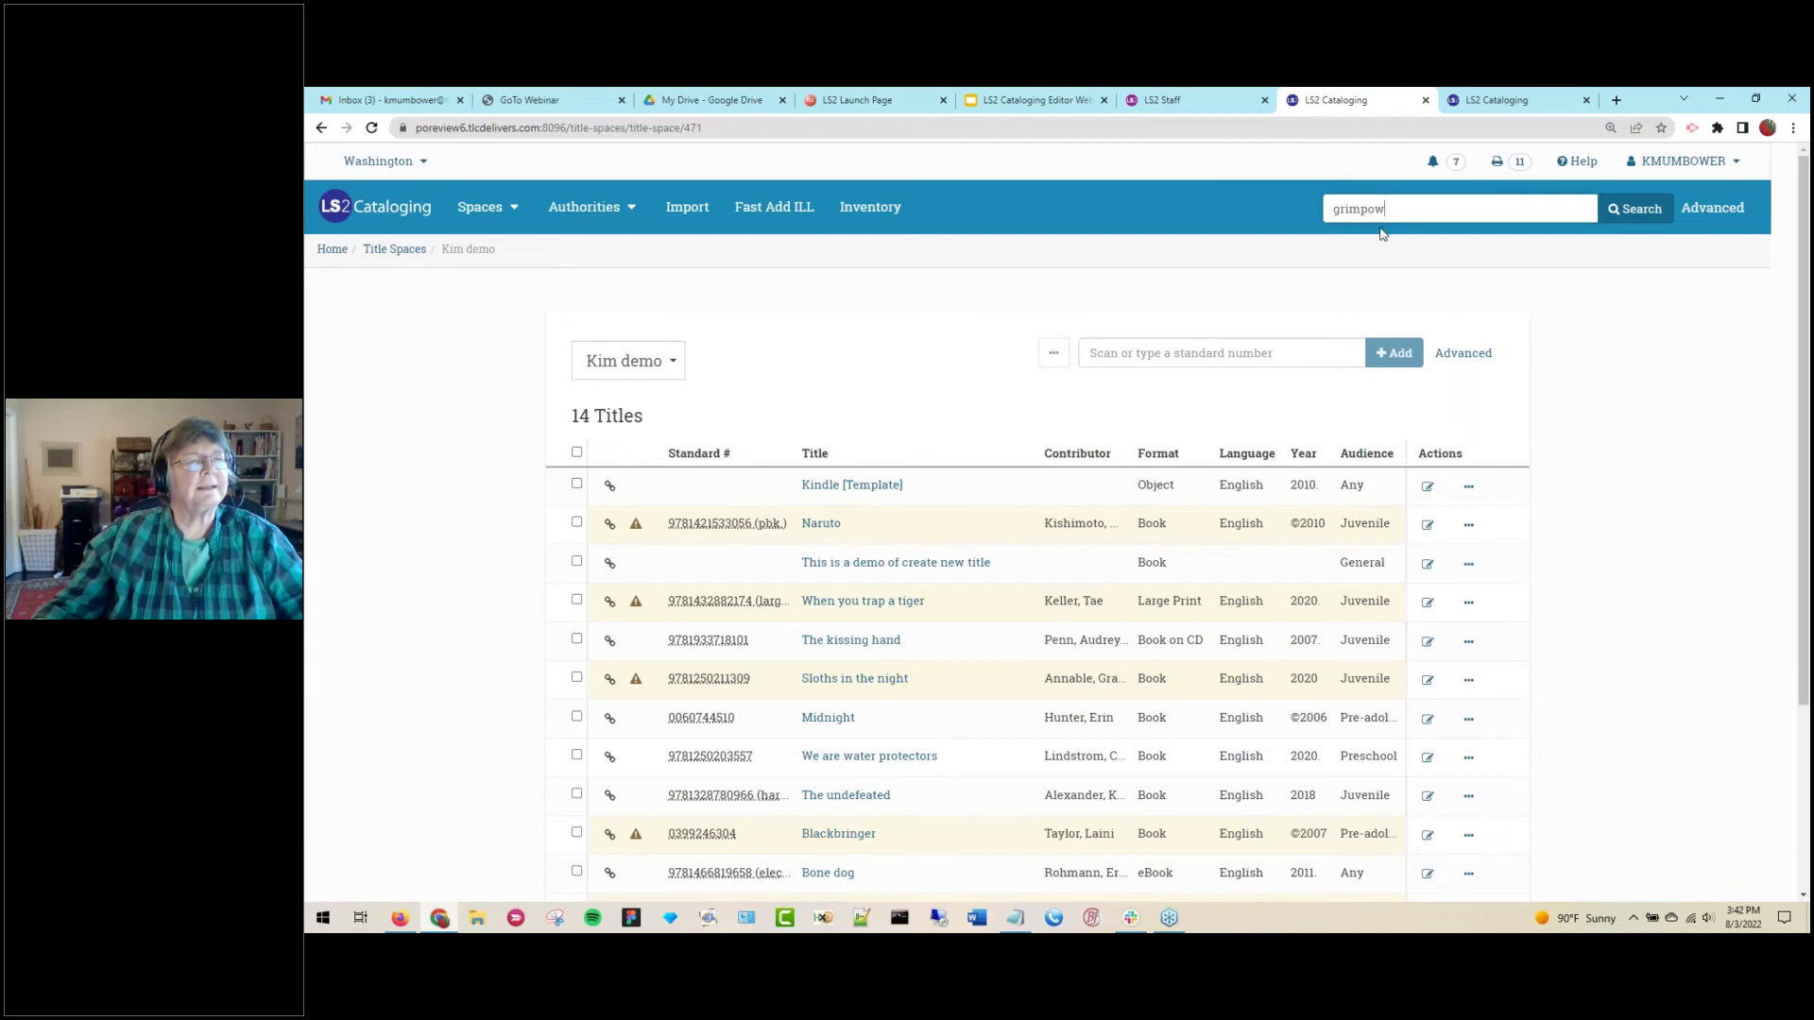
left_click(1633, 221)
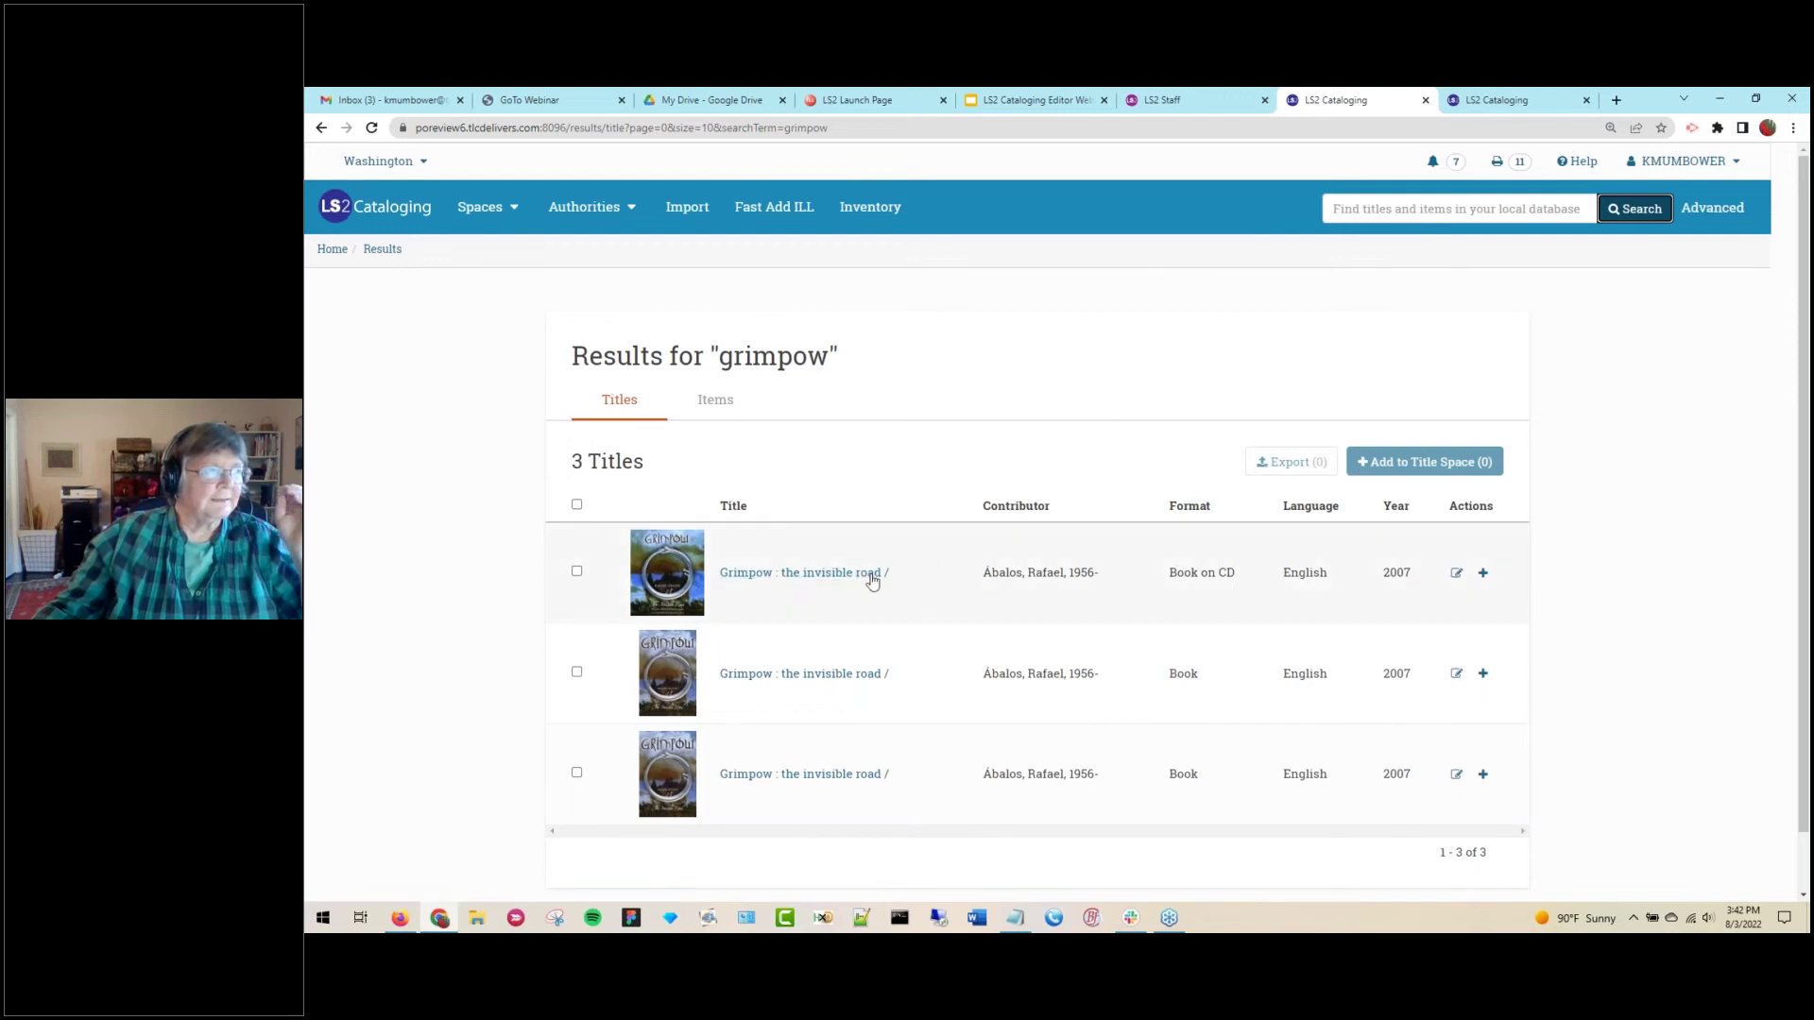
left_click(774, 577)
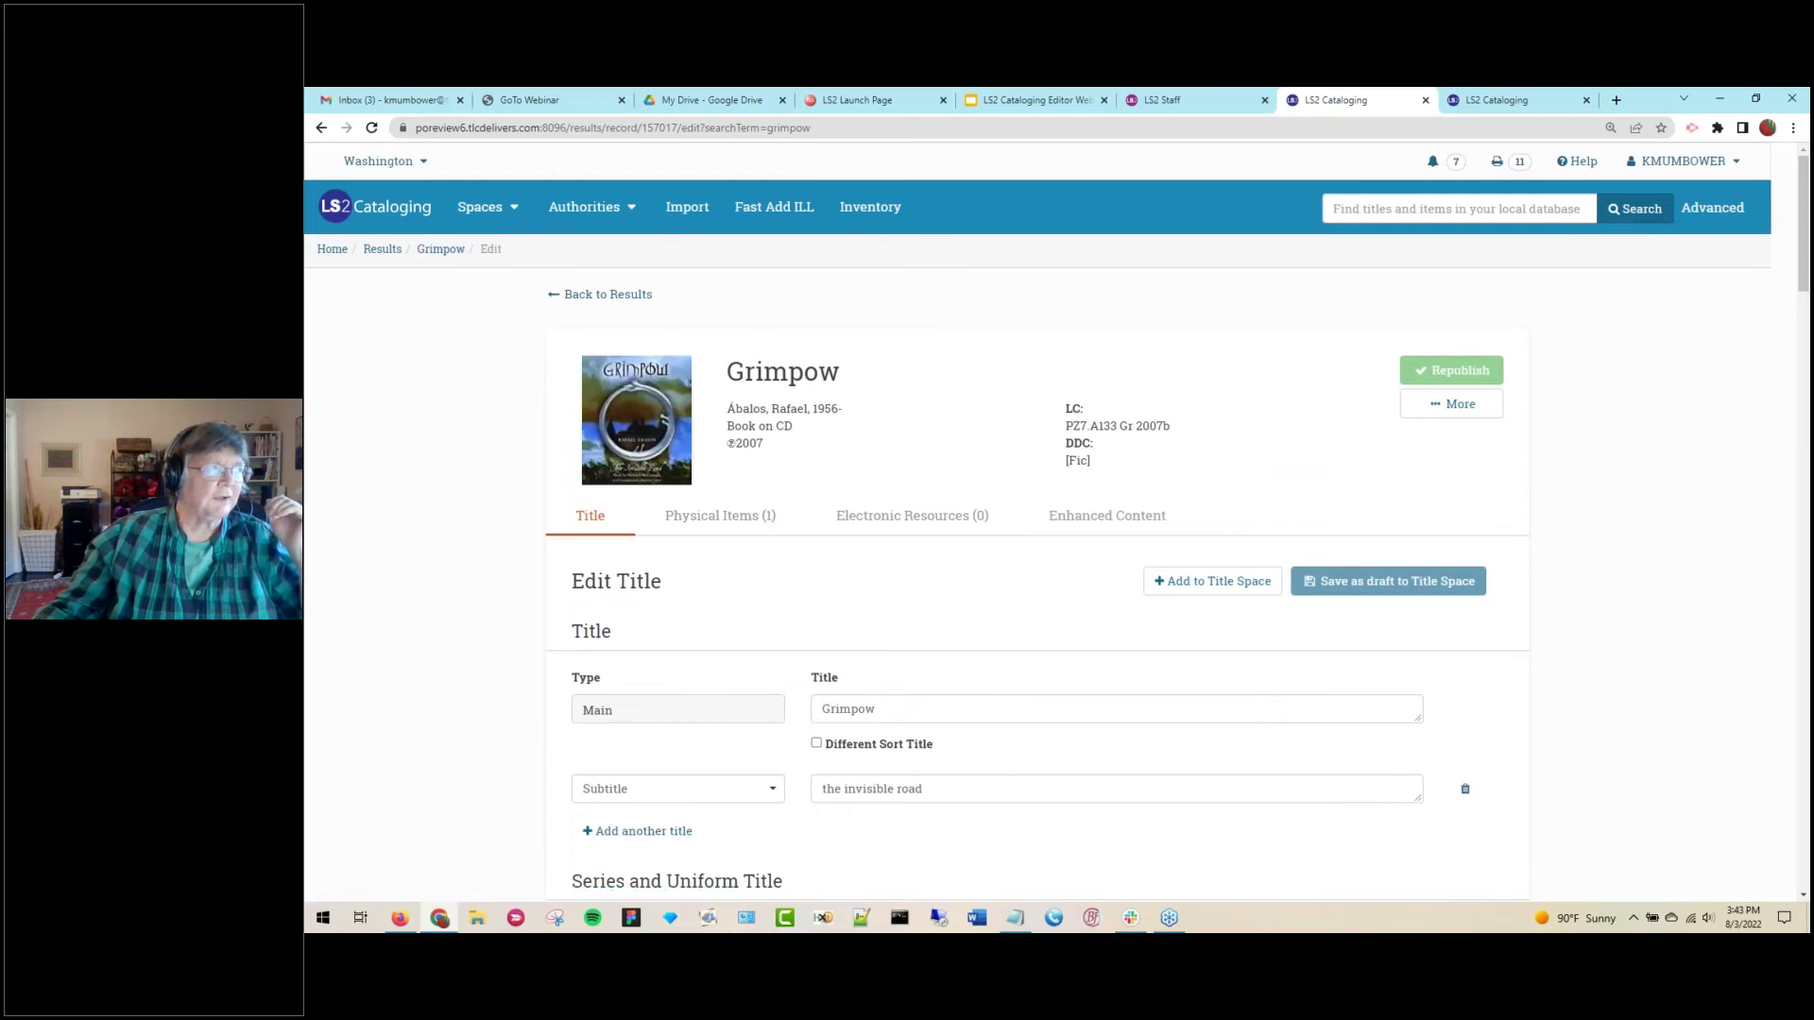
left_click(592, 296)
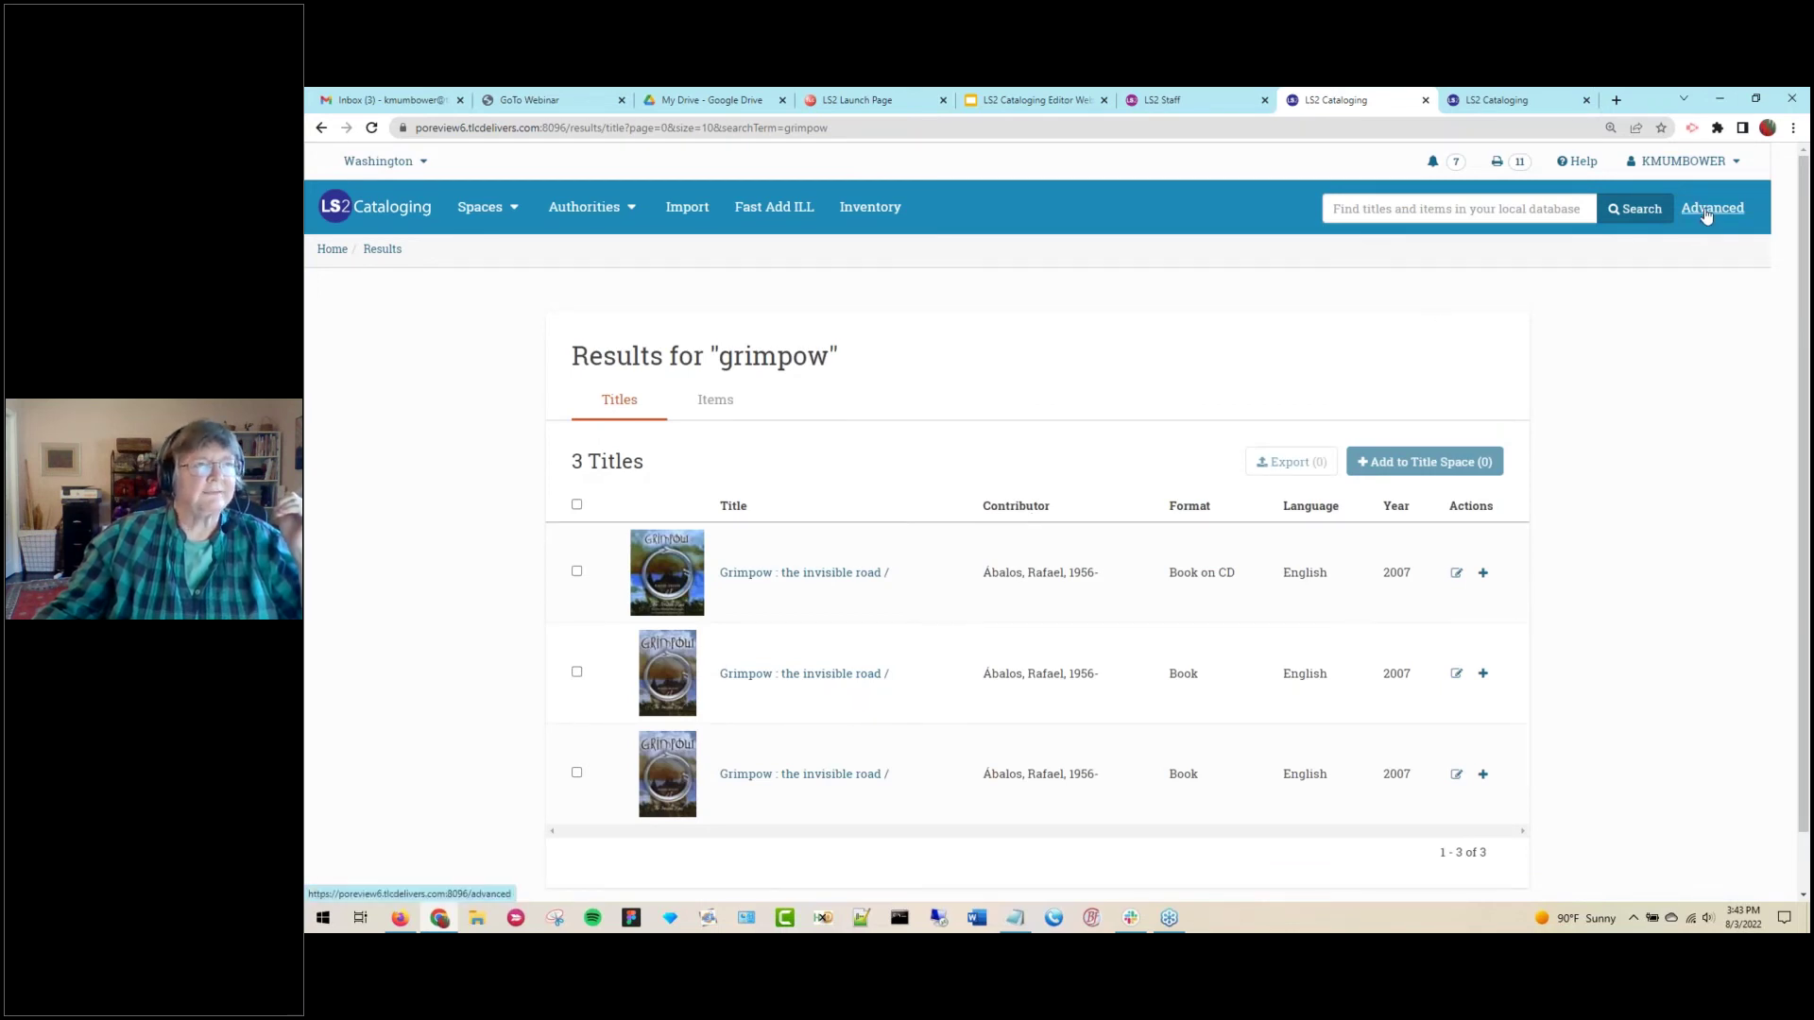
Step: In Advanced search, add a Subject parameter of 'fantasy'
left_click(1706, 216)
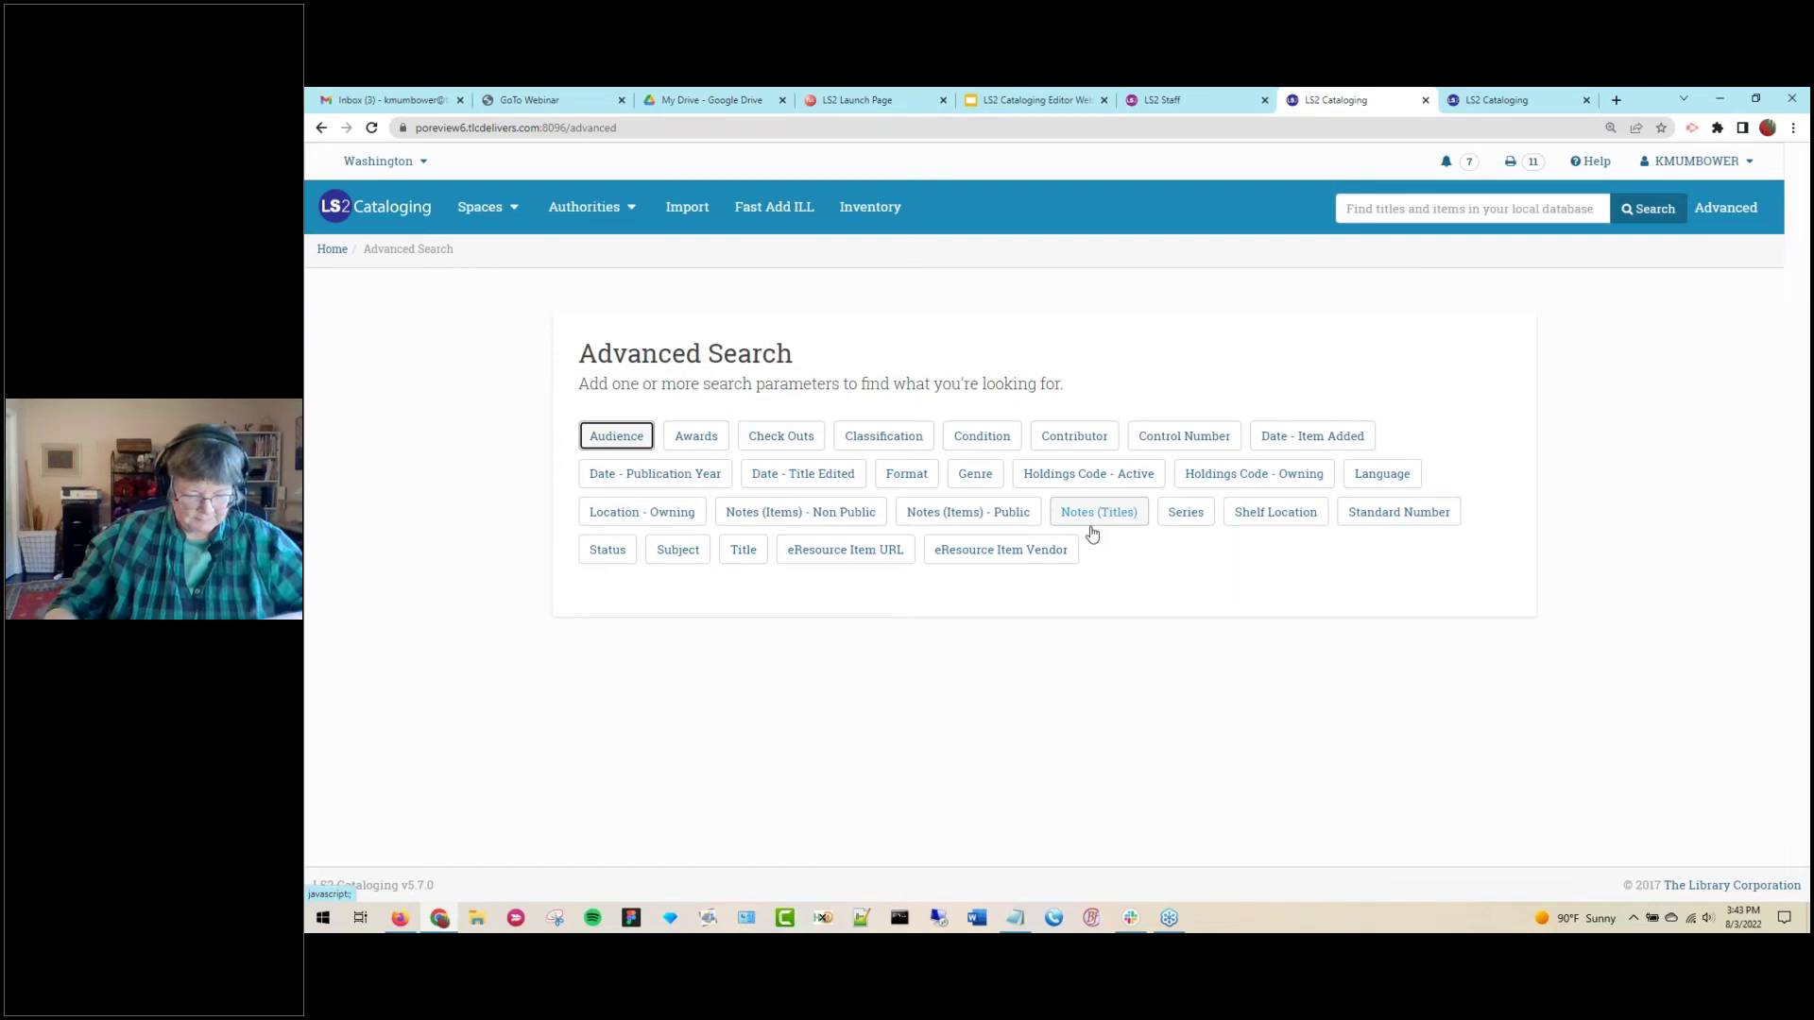
left_click(678, 550)
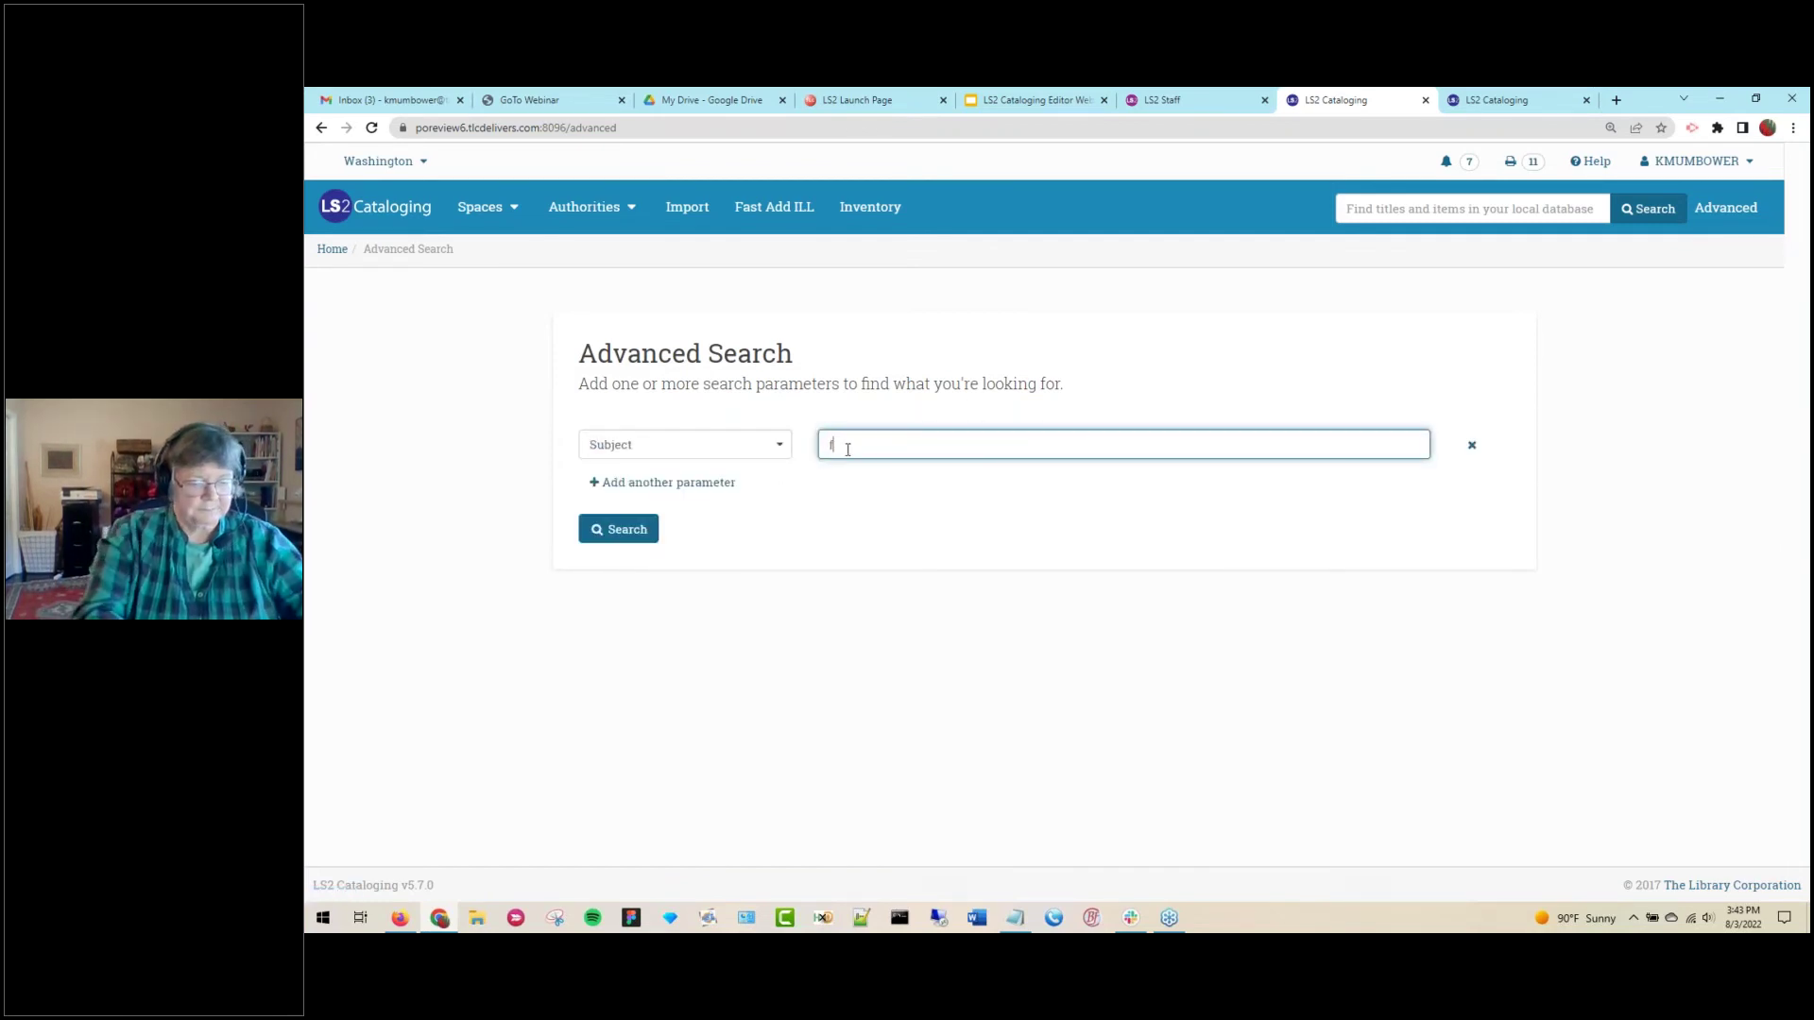
type("fantas")
key("BackSpace")
key("BackSpace")
type("asy")
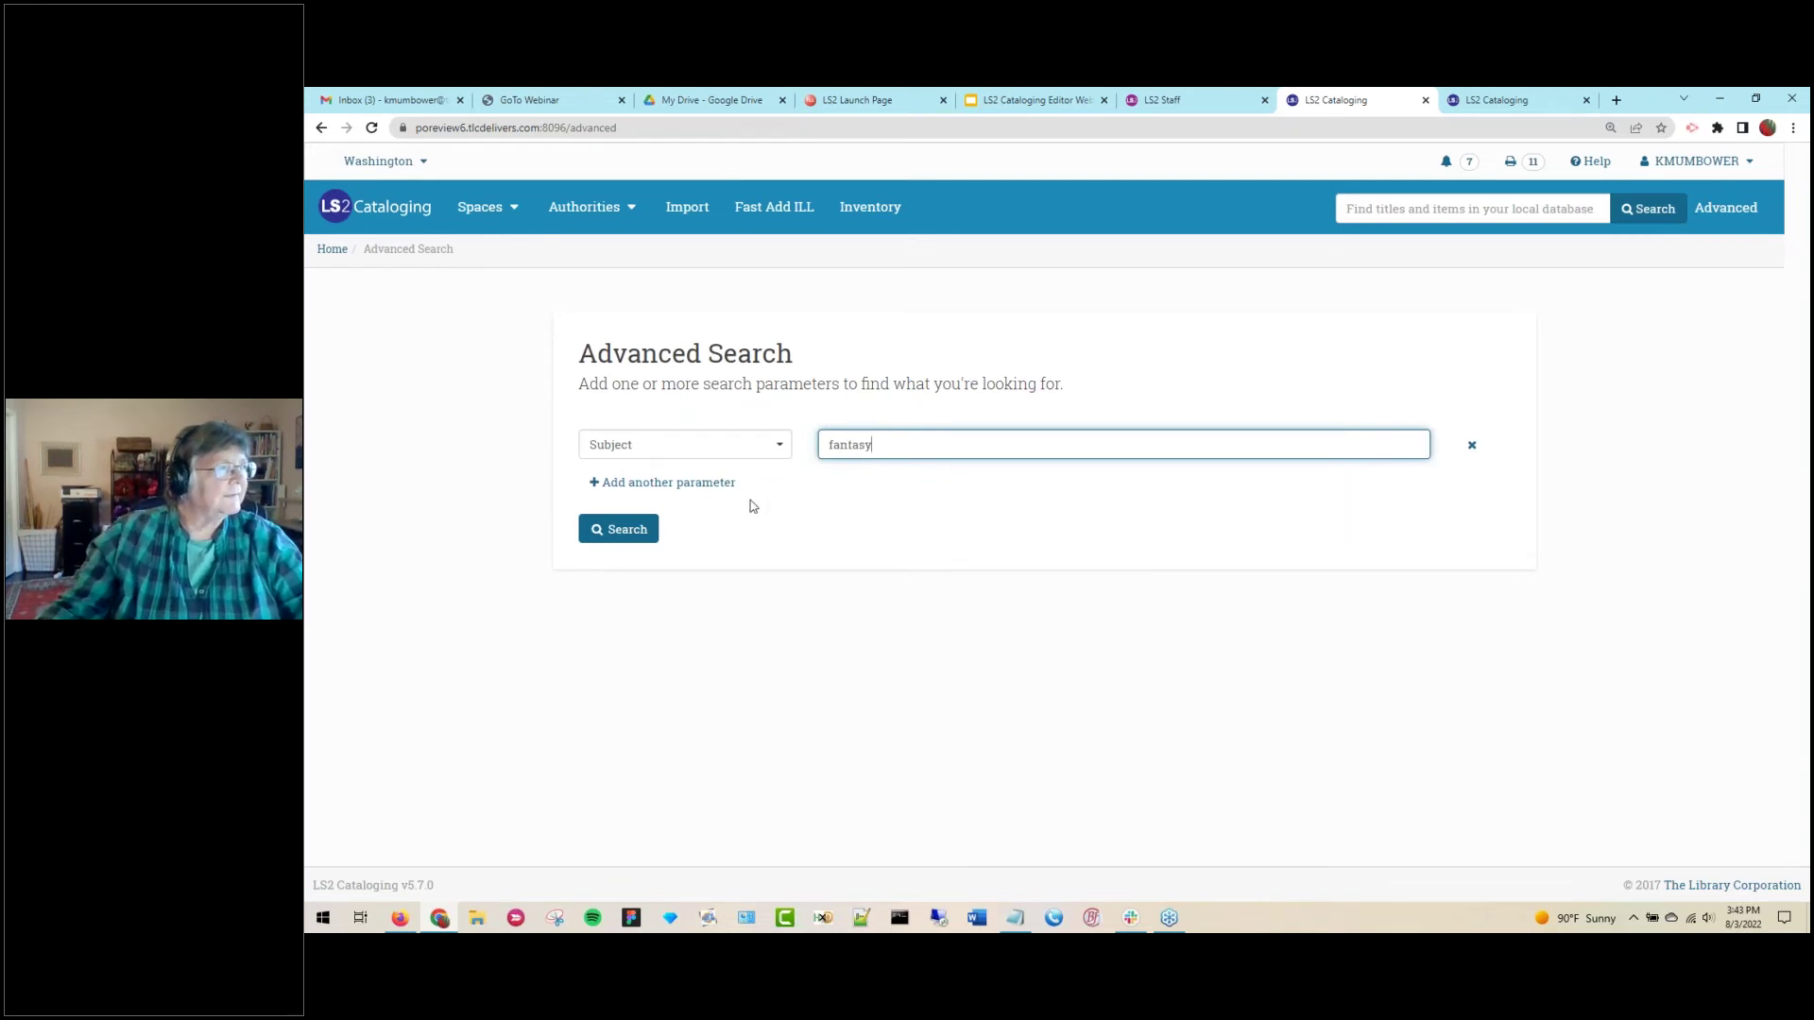
Step: Add Holdings Code - Owning = Washington / Childrens Fiction (FJF) and run the search
left_click(697, 484)
left_click(696, 490)
scroll(675, 618, "down", 3)
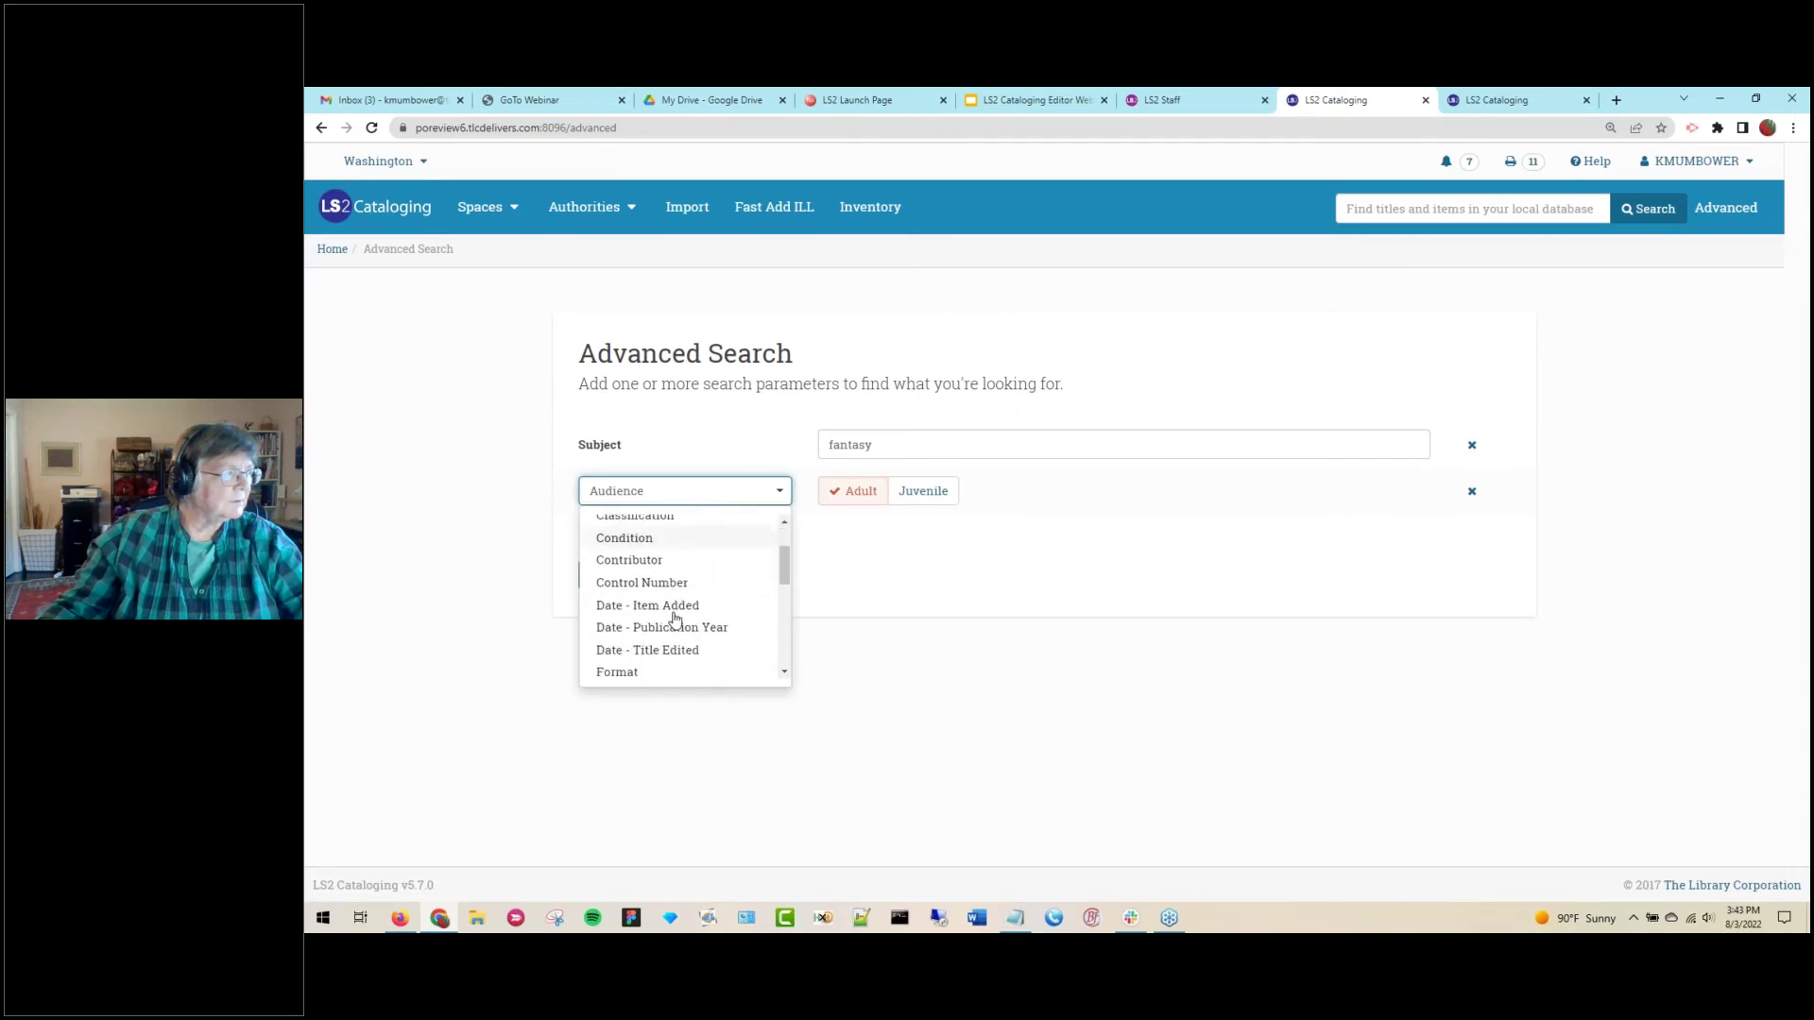
scroll(666, 633, "down", 4)
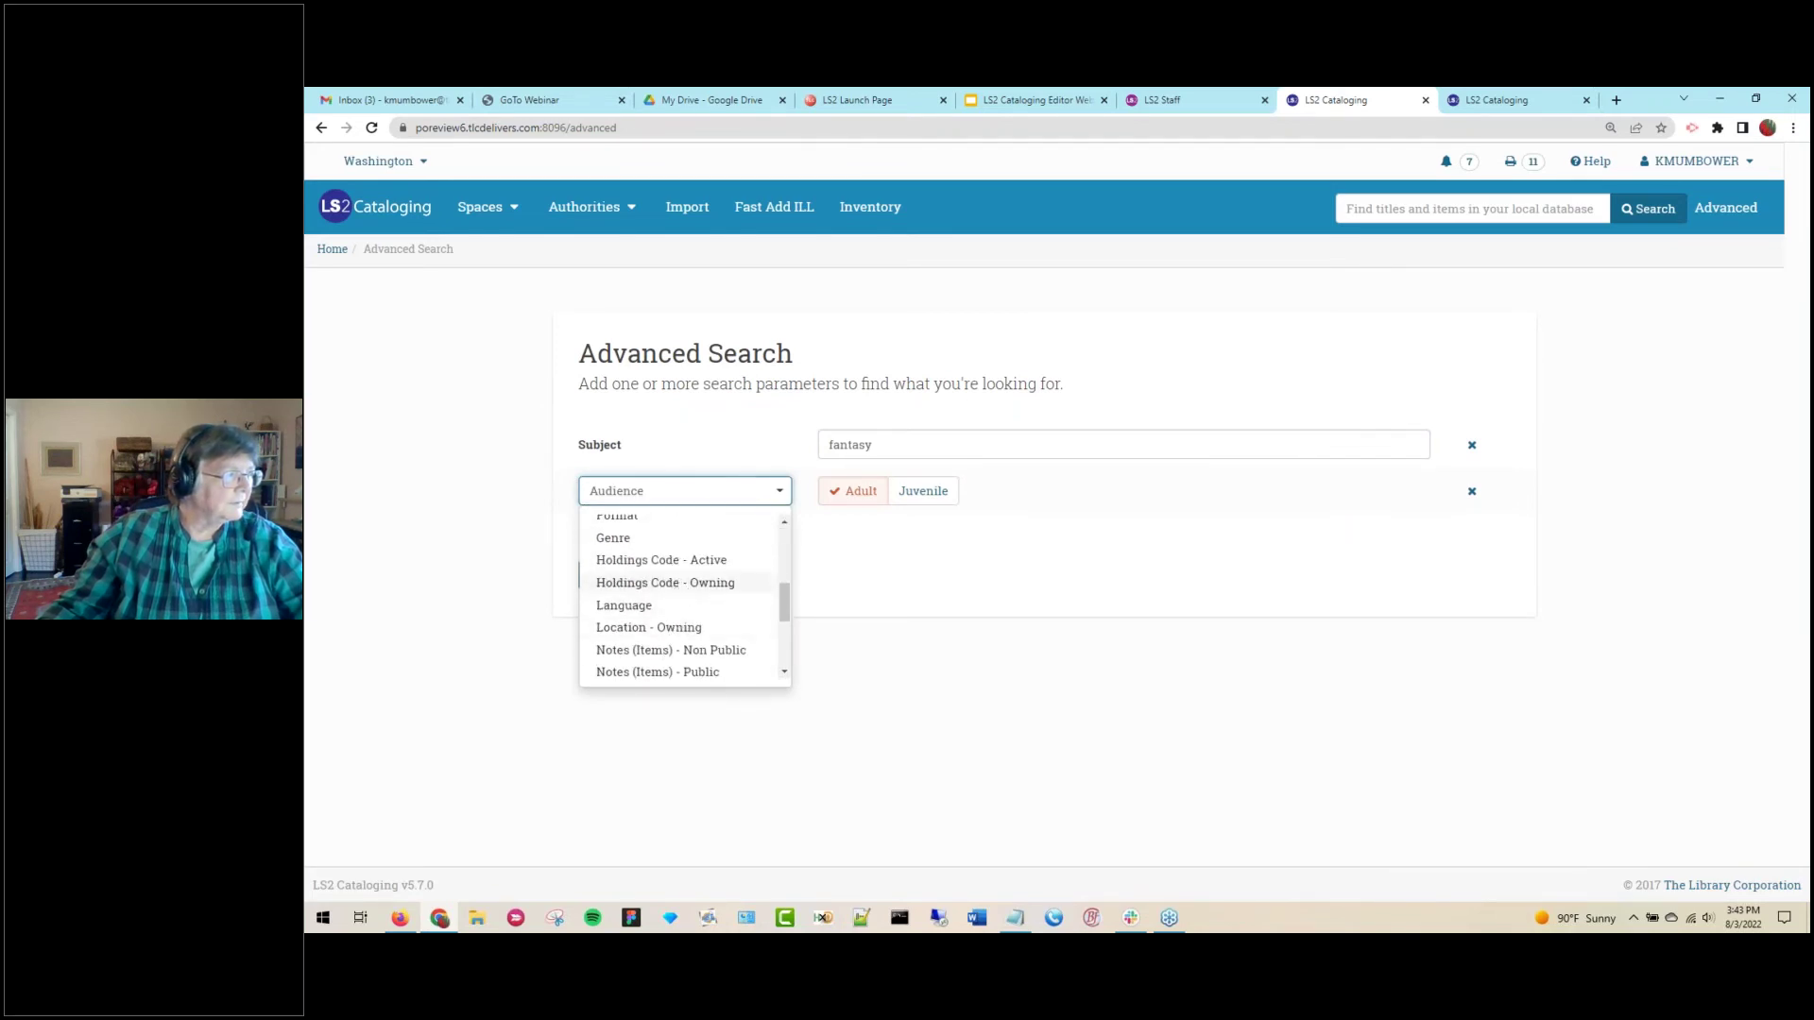
left_click(680, 583)
left_click(1195, 499)
scroll(1240, 605, "down", 5)
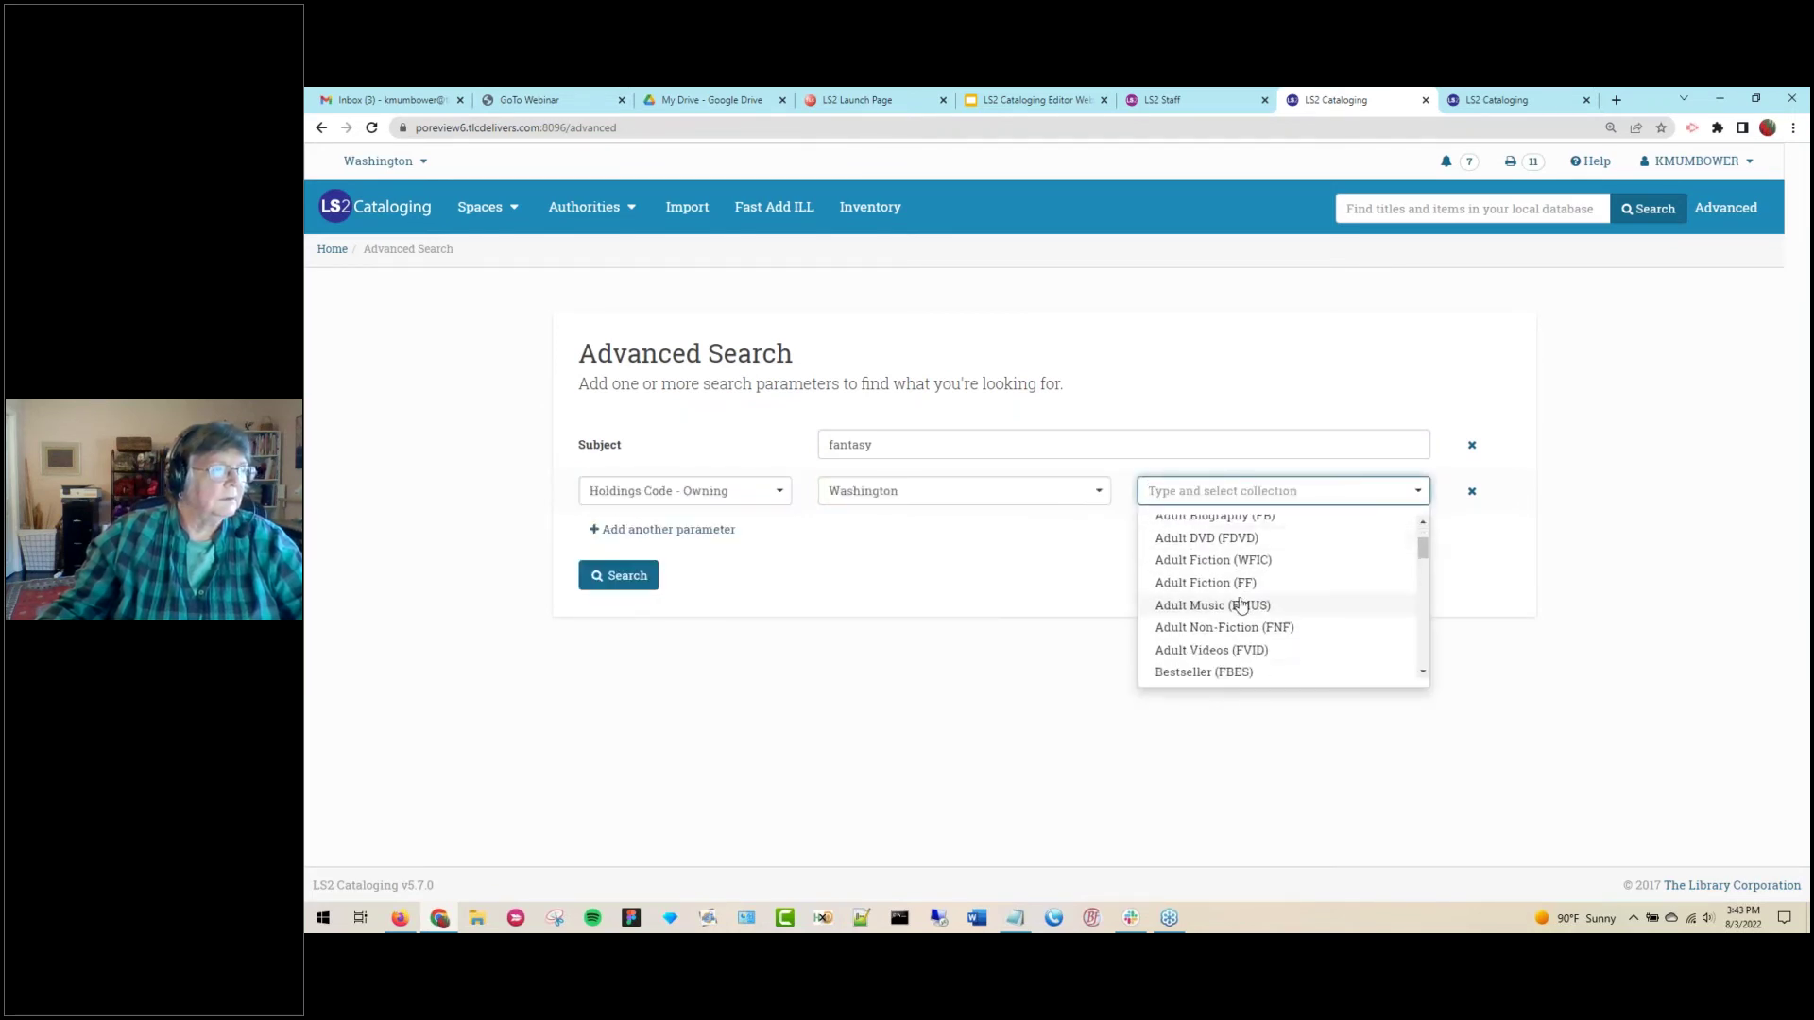
scroll(1241, 610, "down", 2)
left_click(1207, 598)
left_click(619, 575)
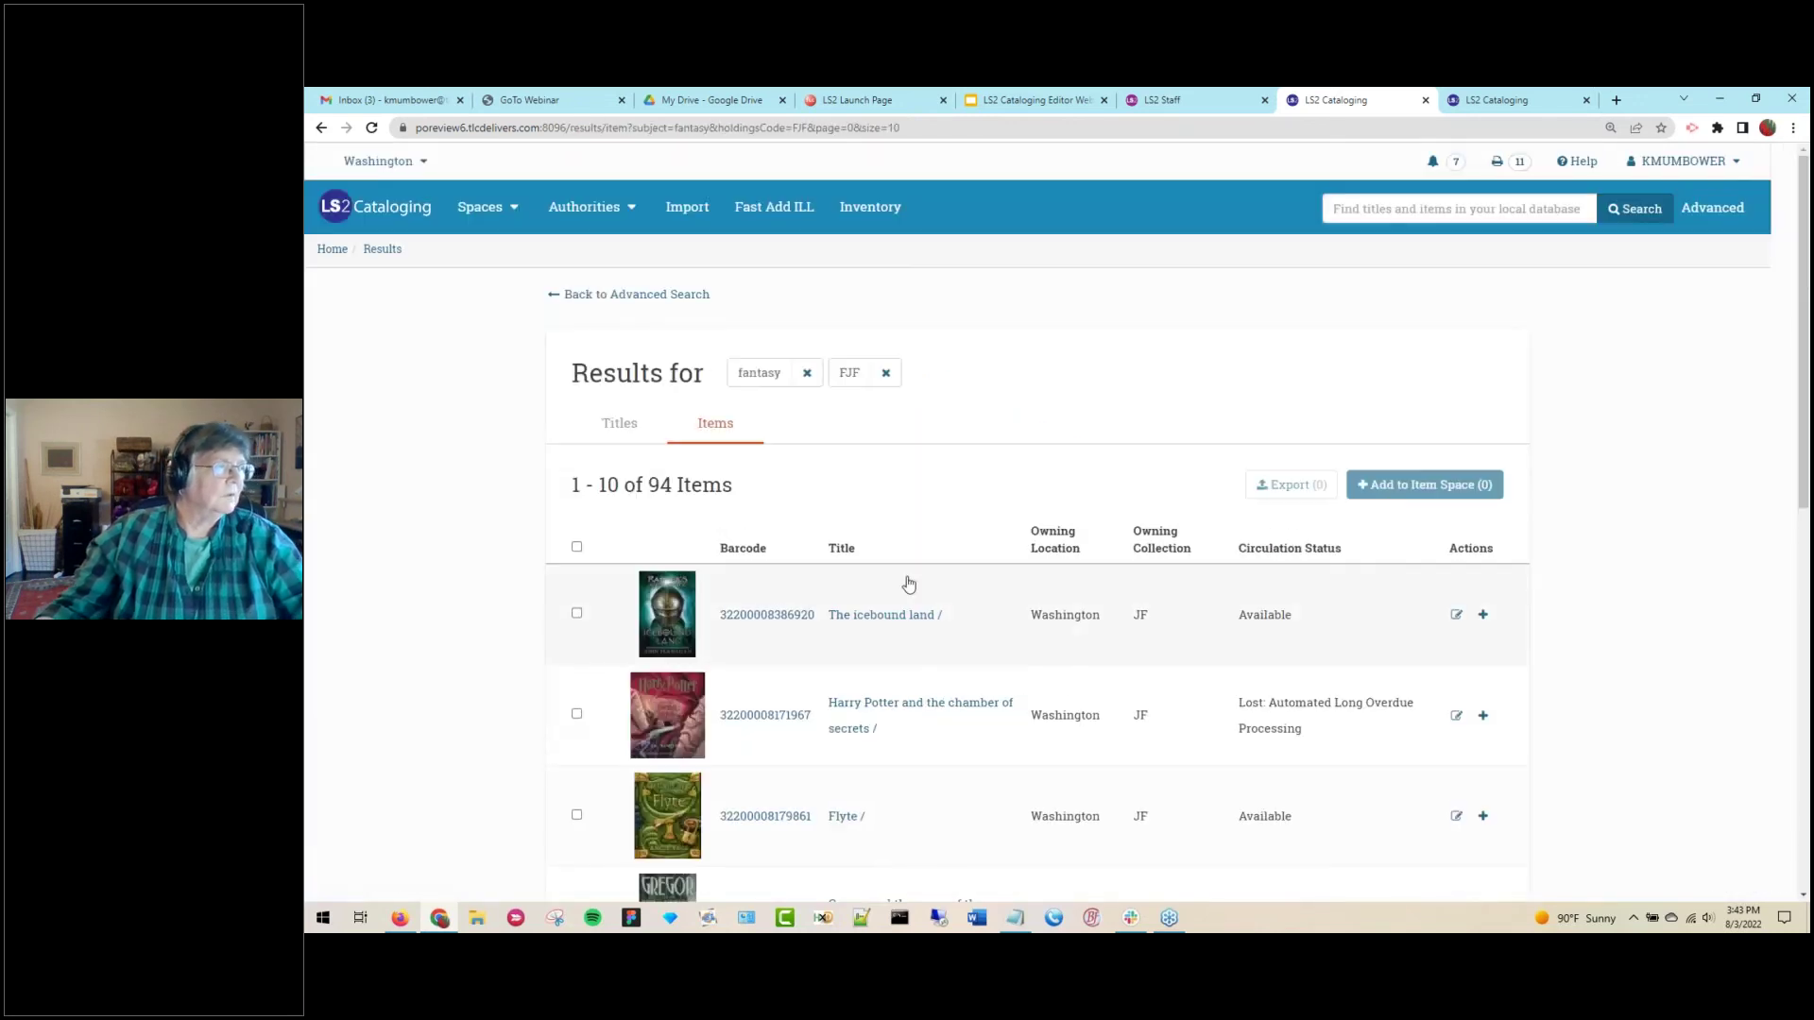
Step: Select the ten items on the page, then extend the selection to all 94 items
scroll(818, 498, "down", 3)
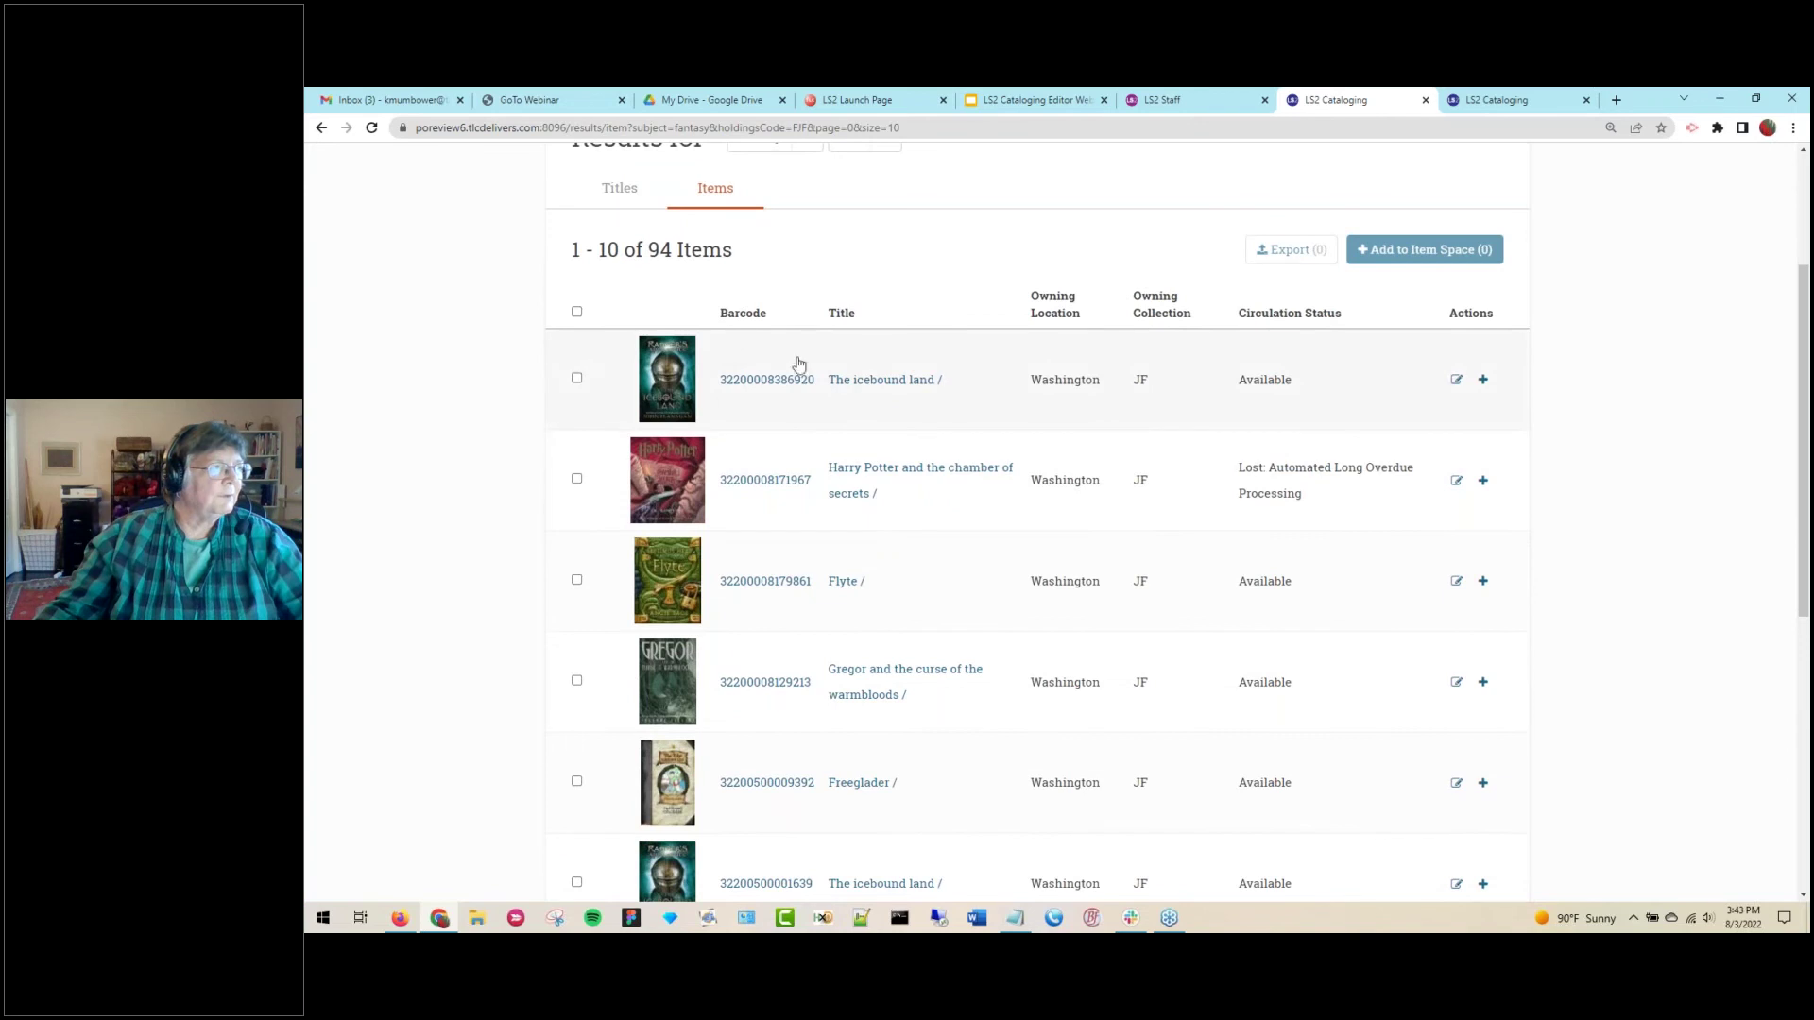
scroll(858, 321, "up", 2)
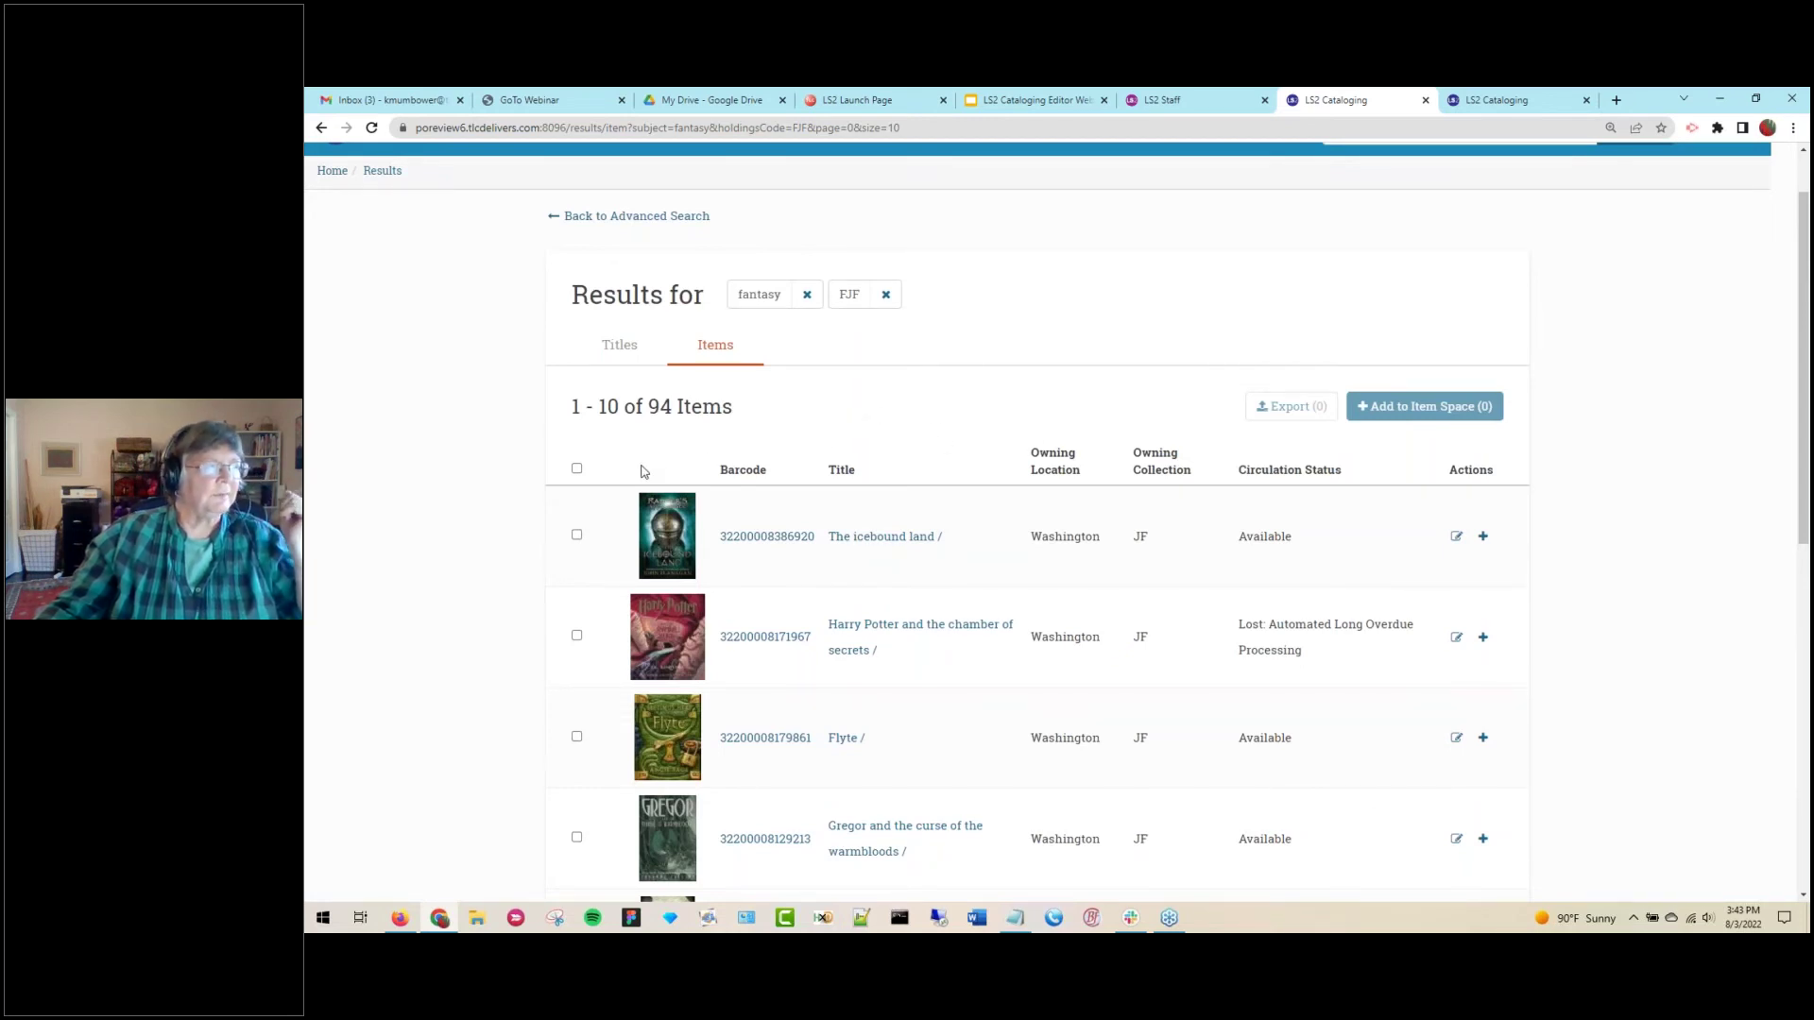
left_click(577, 470)
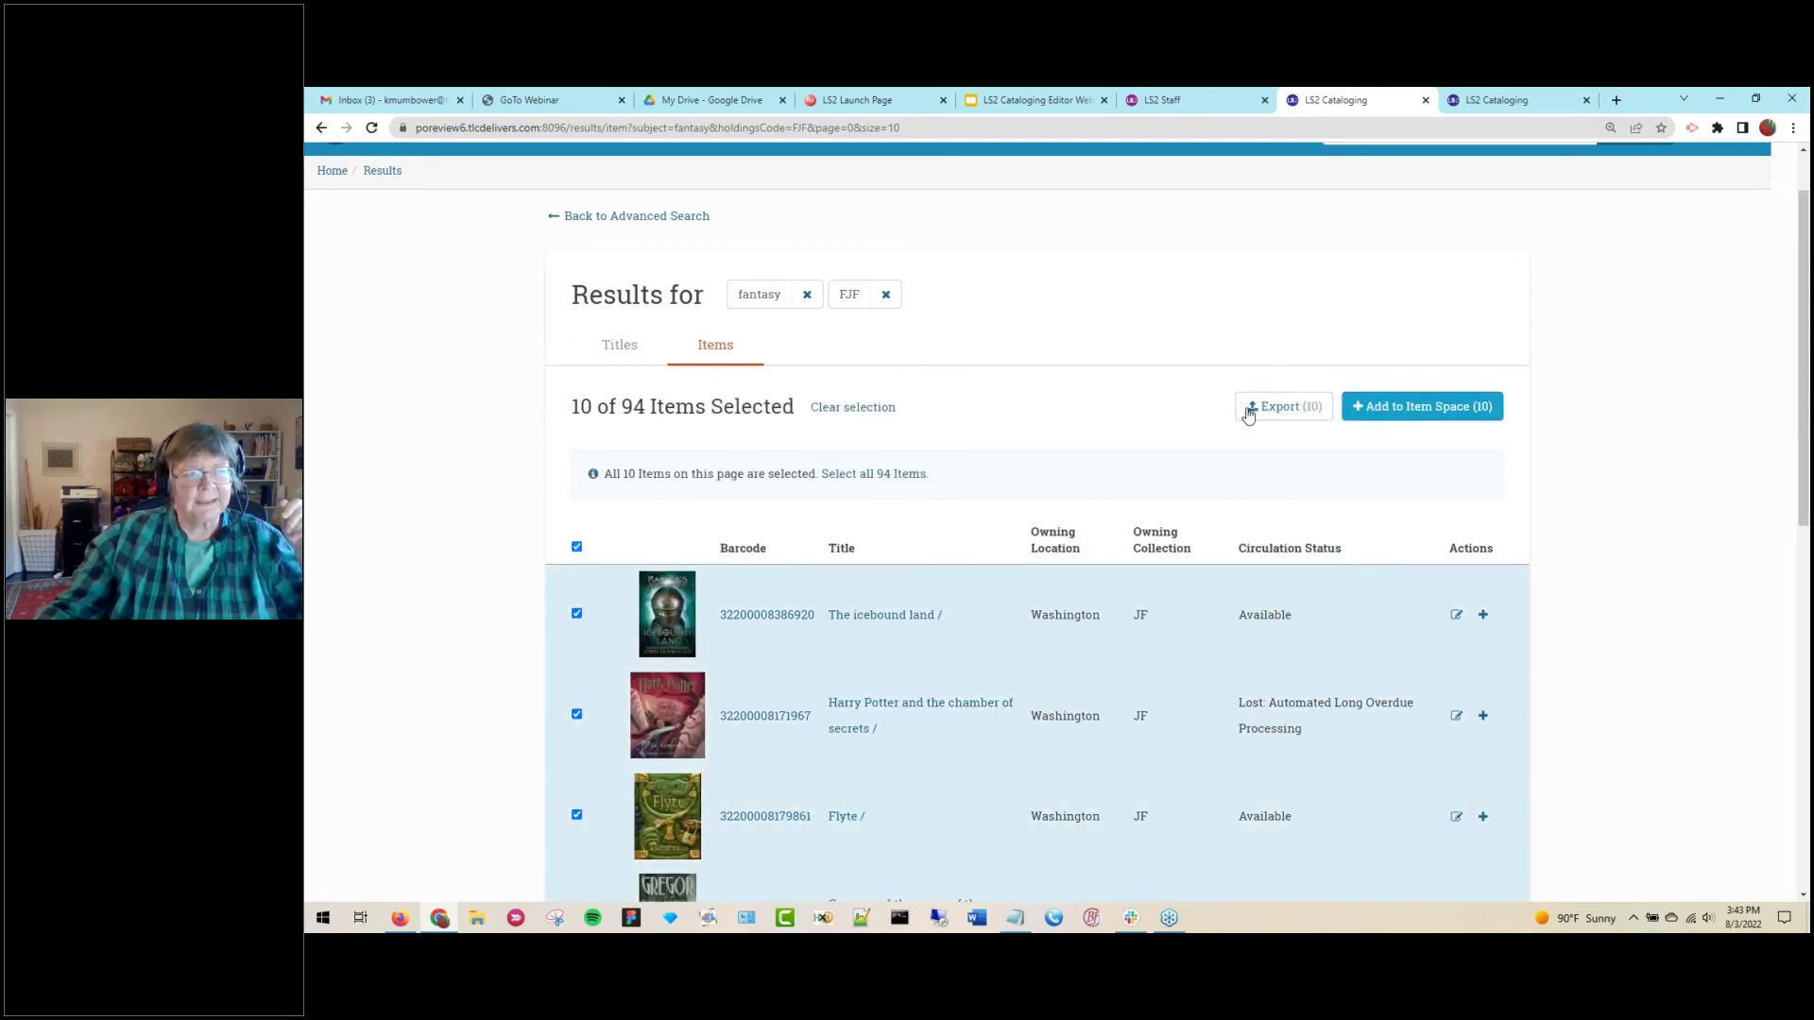
left_click(878, 475)
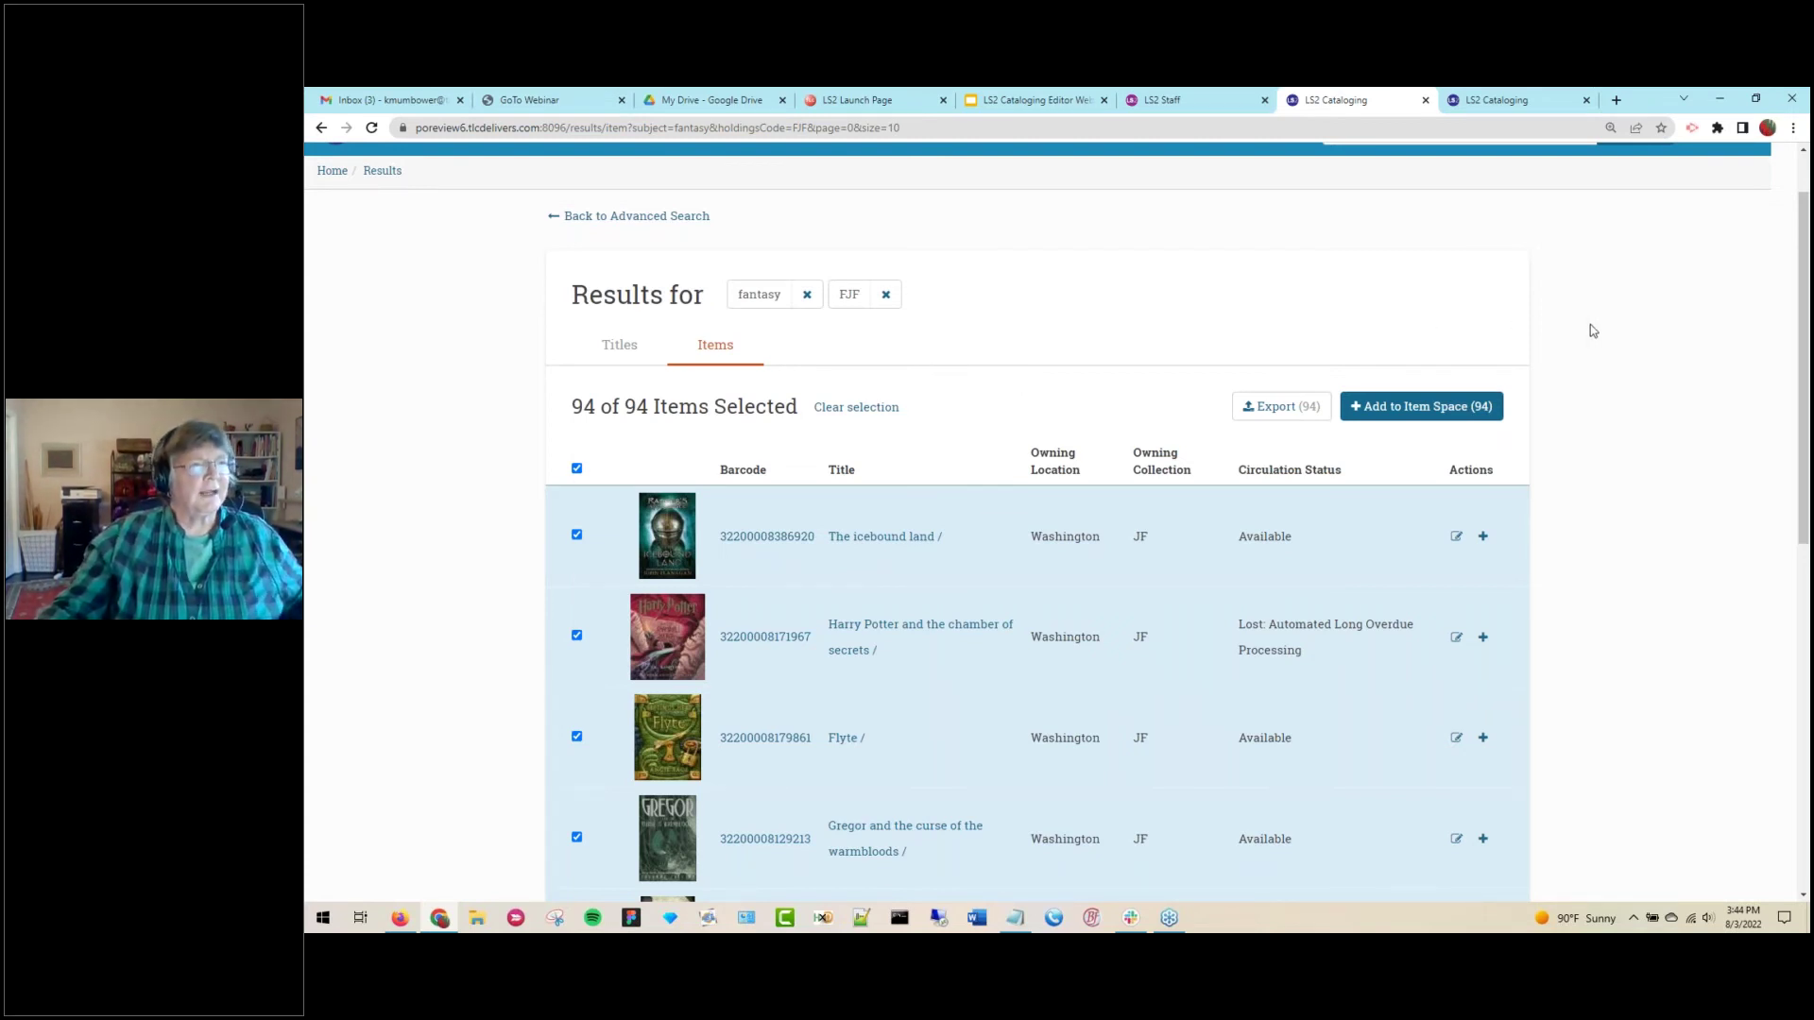
scroll(1594, 331, "up", 1)
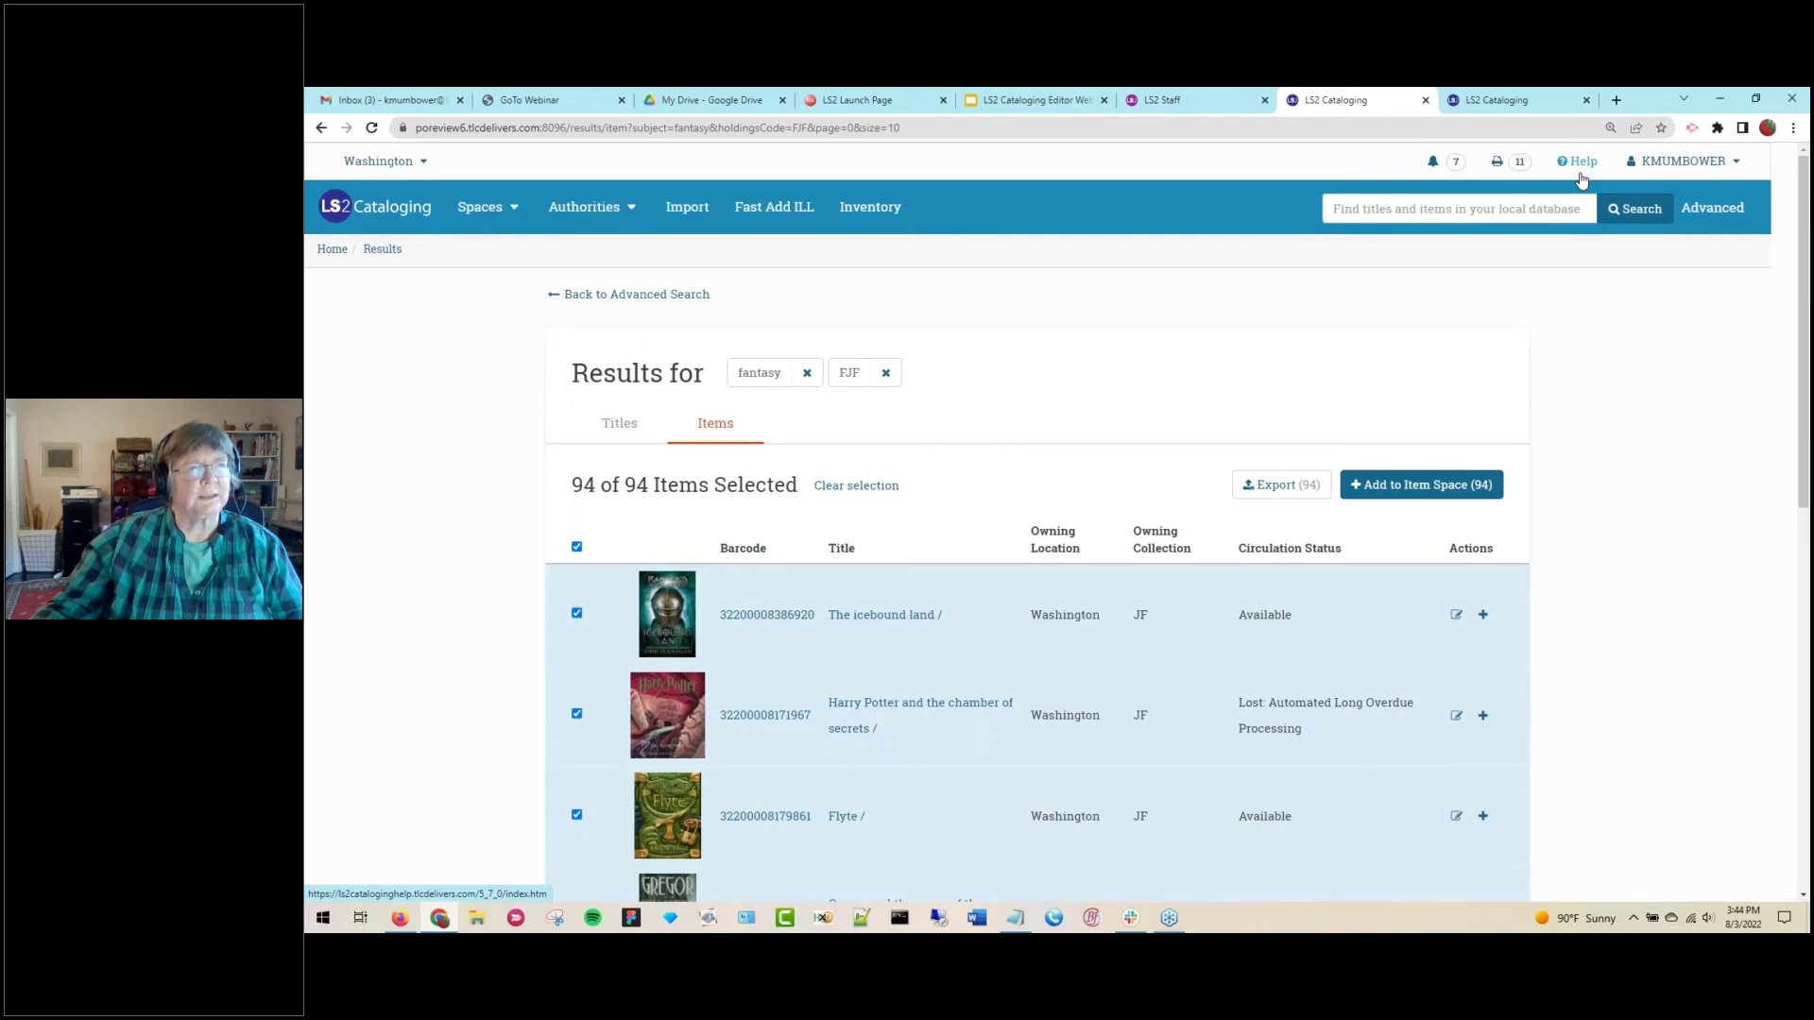
Step: Open the Print Queue and view its Archive of 114 past print jobs
left_click(1510, 165)
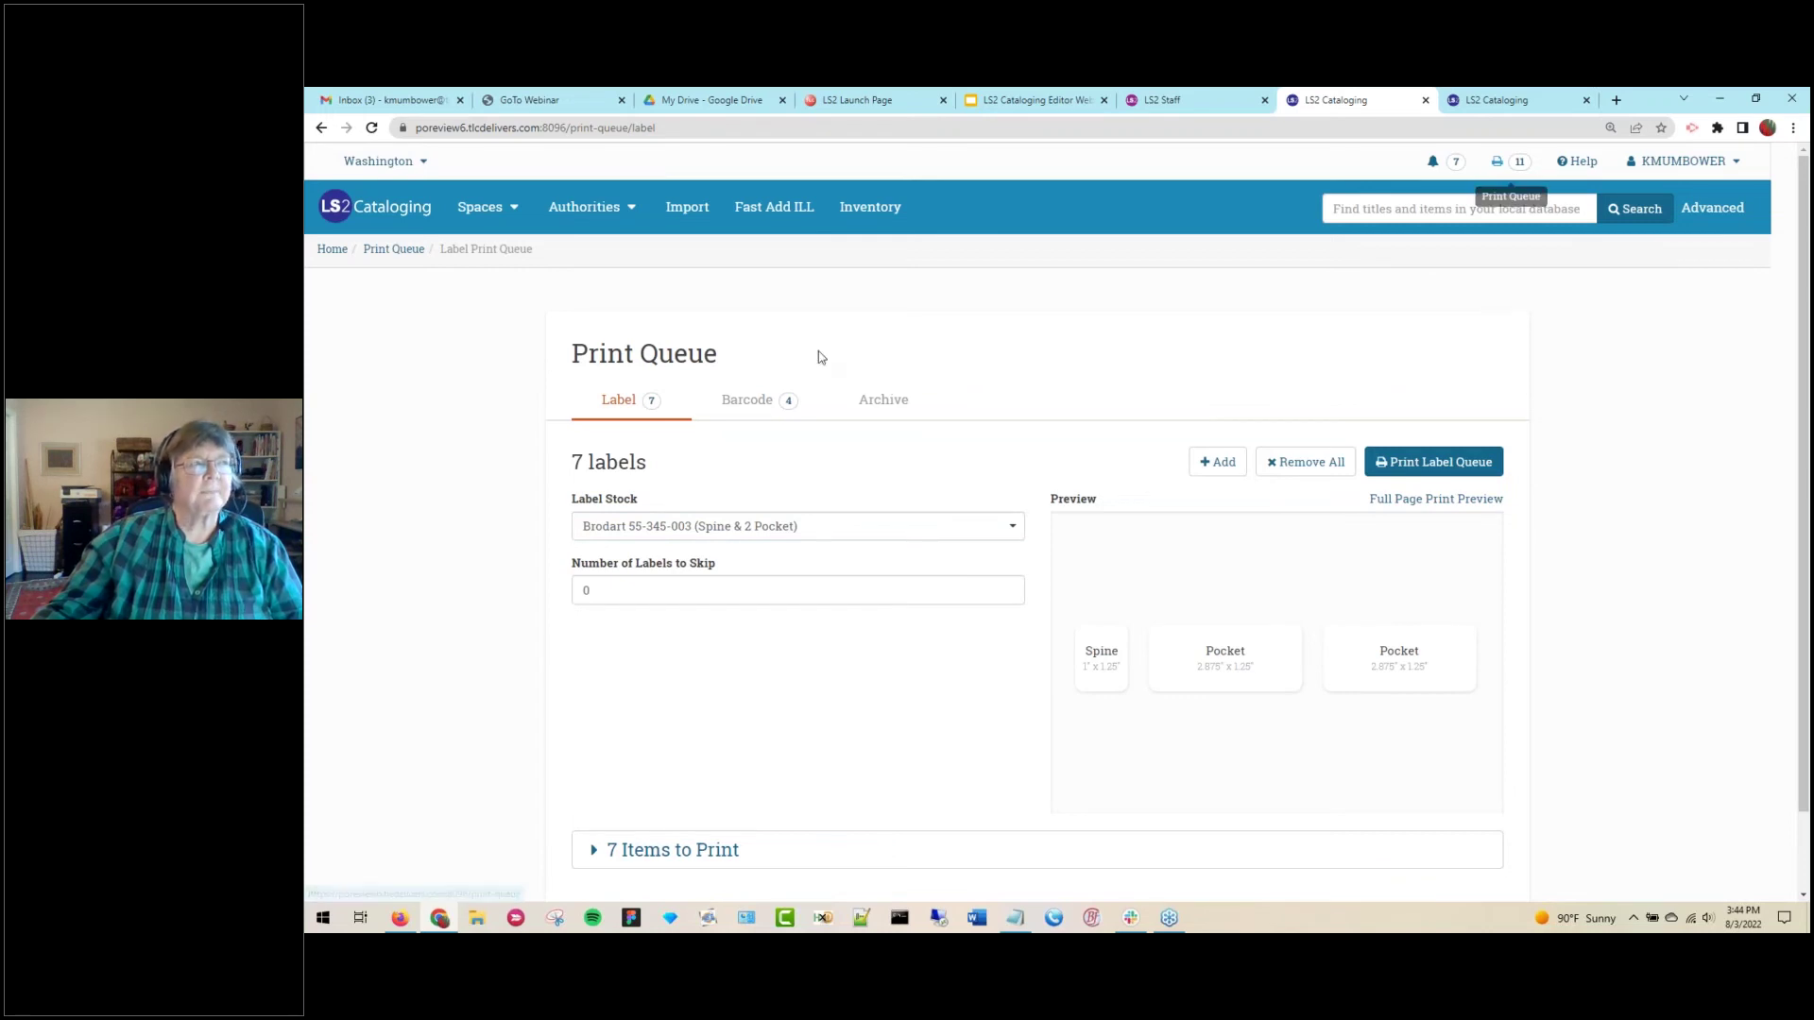
left_click(881, 405)
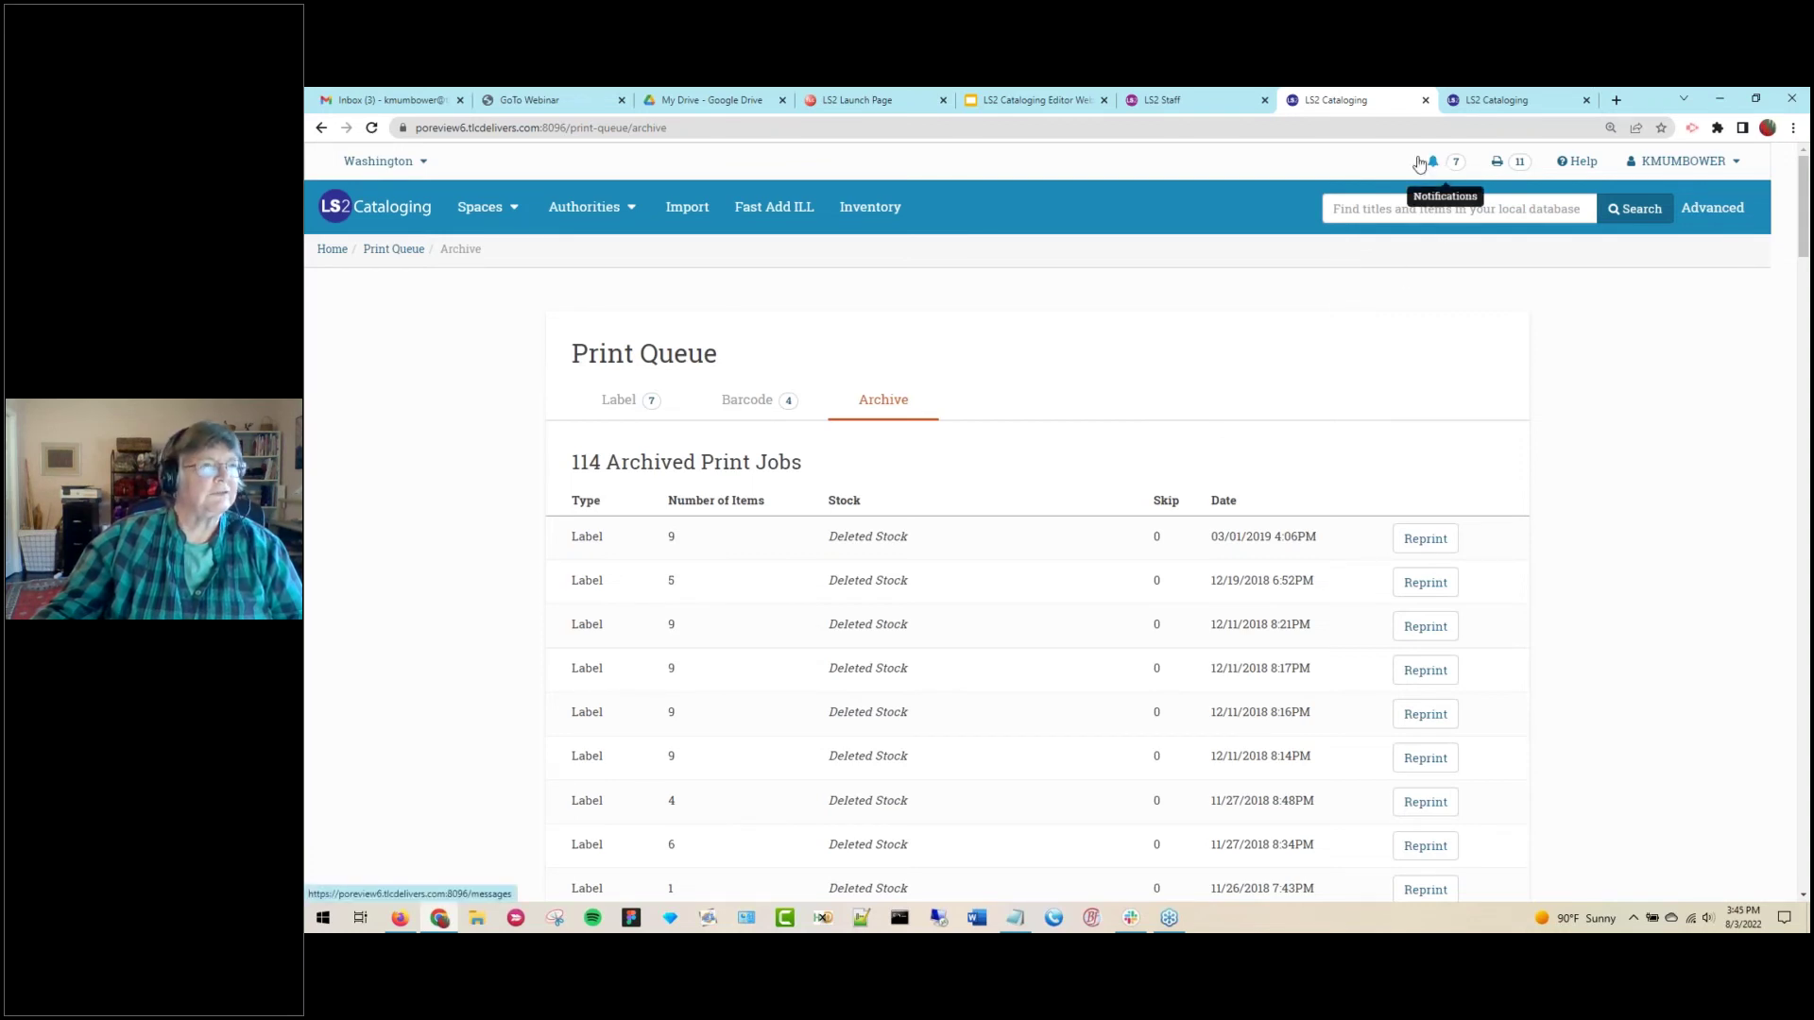
Step: View the Inventory page and the Authorities > Unverified local authorities list
left_click(869, 207)
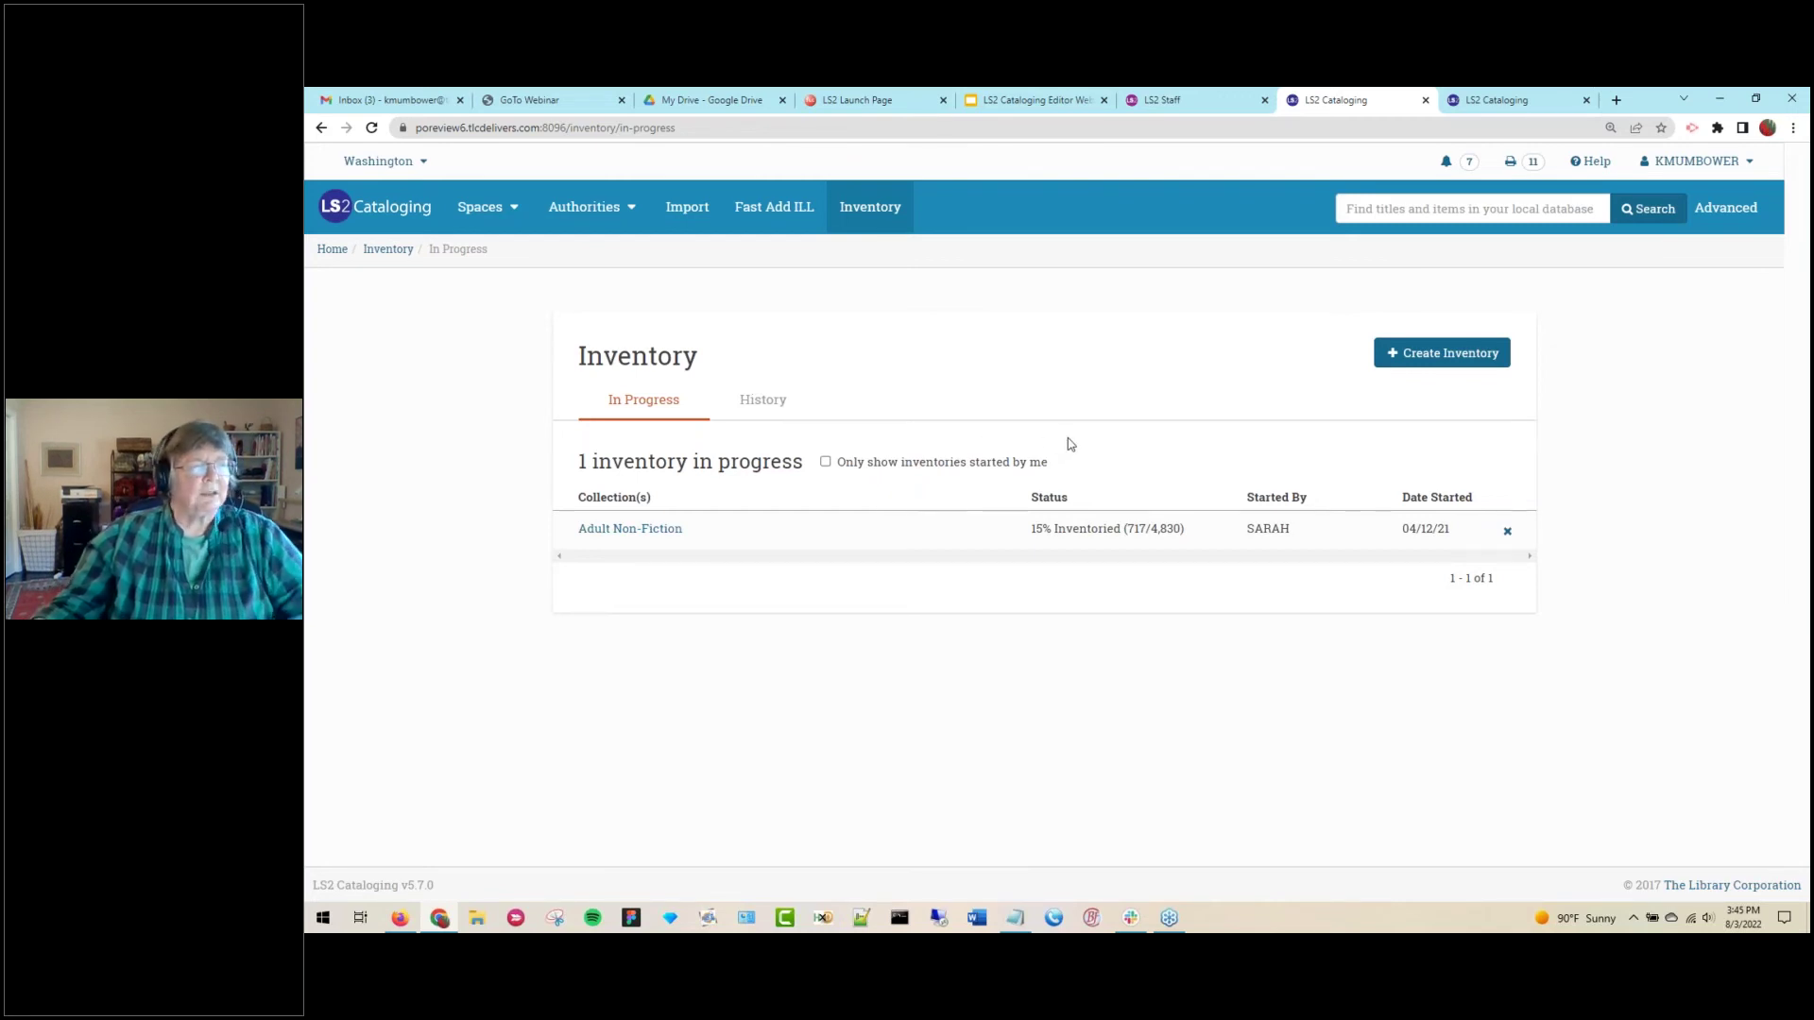
left_click(594, 207)
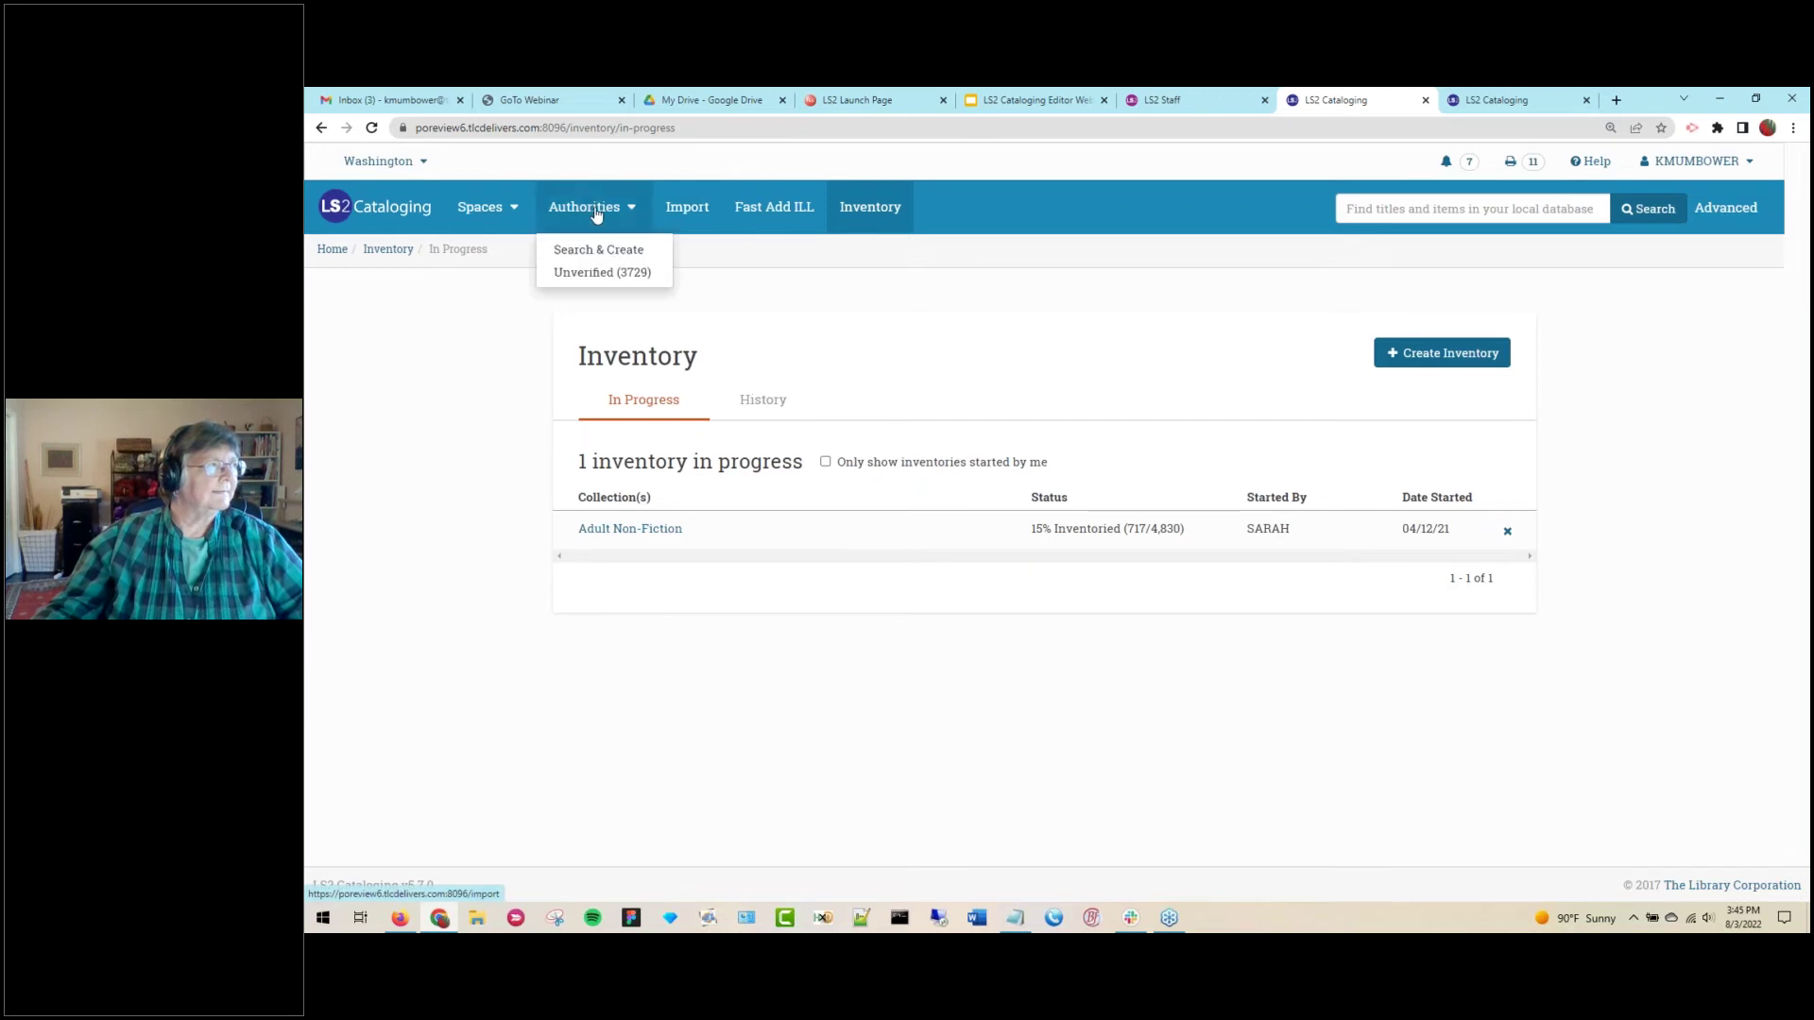
left_click(574, 272)
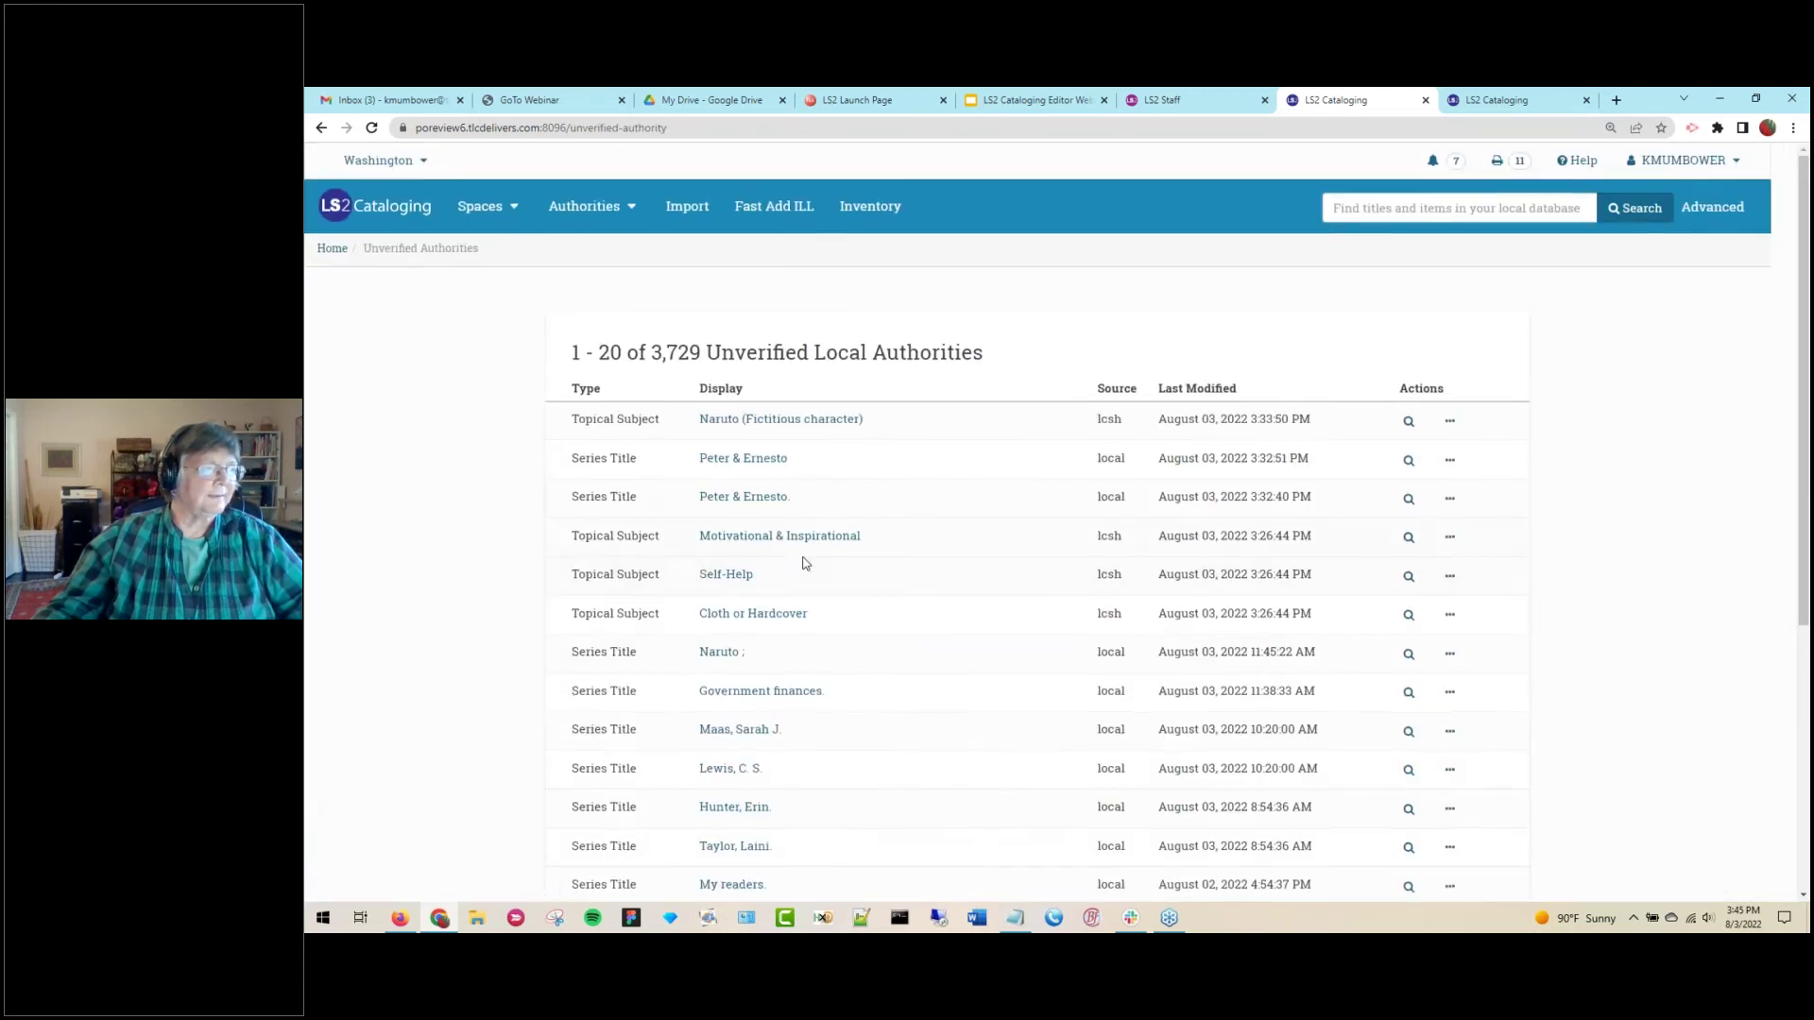
scroll(804, 563, "down", 4)
scroll(804, 563, "up", 4)
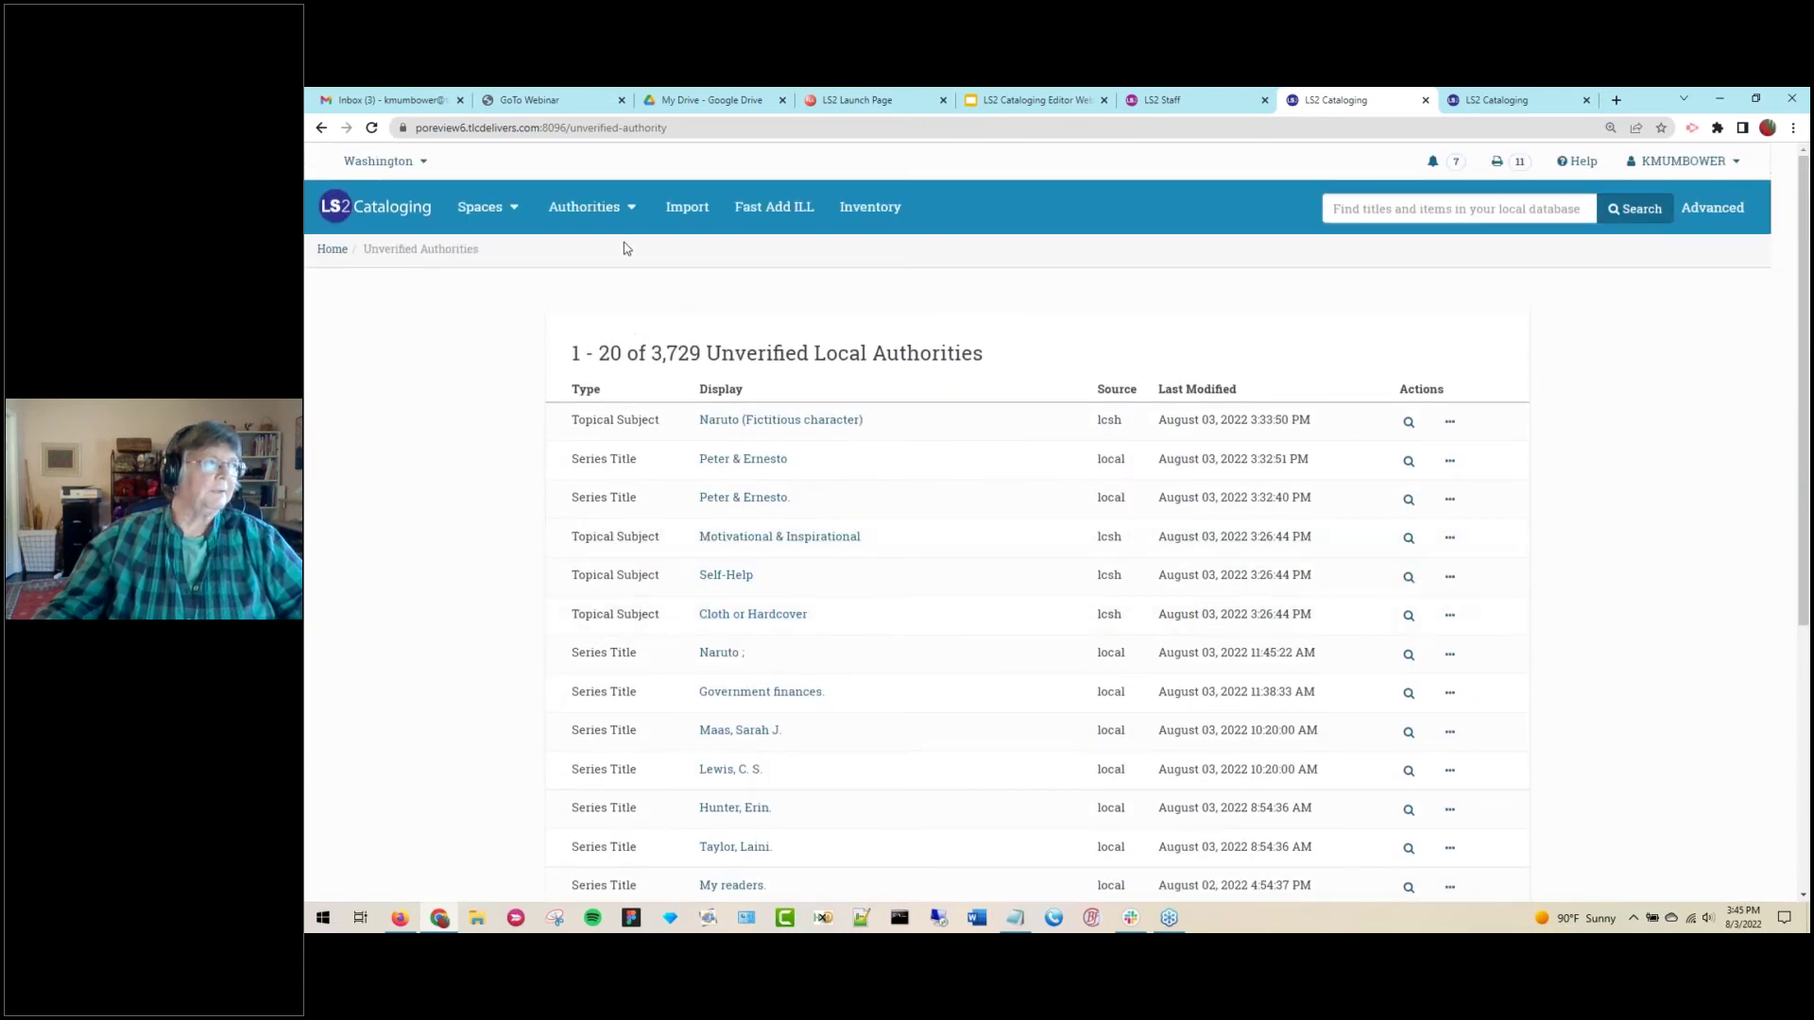
Step: Show Authorities > Search & Create, then advance the presentation to the More Information slide
left_click(600, 220)
left_click(576, 253)
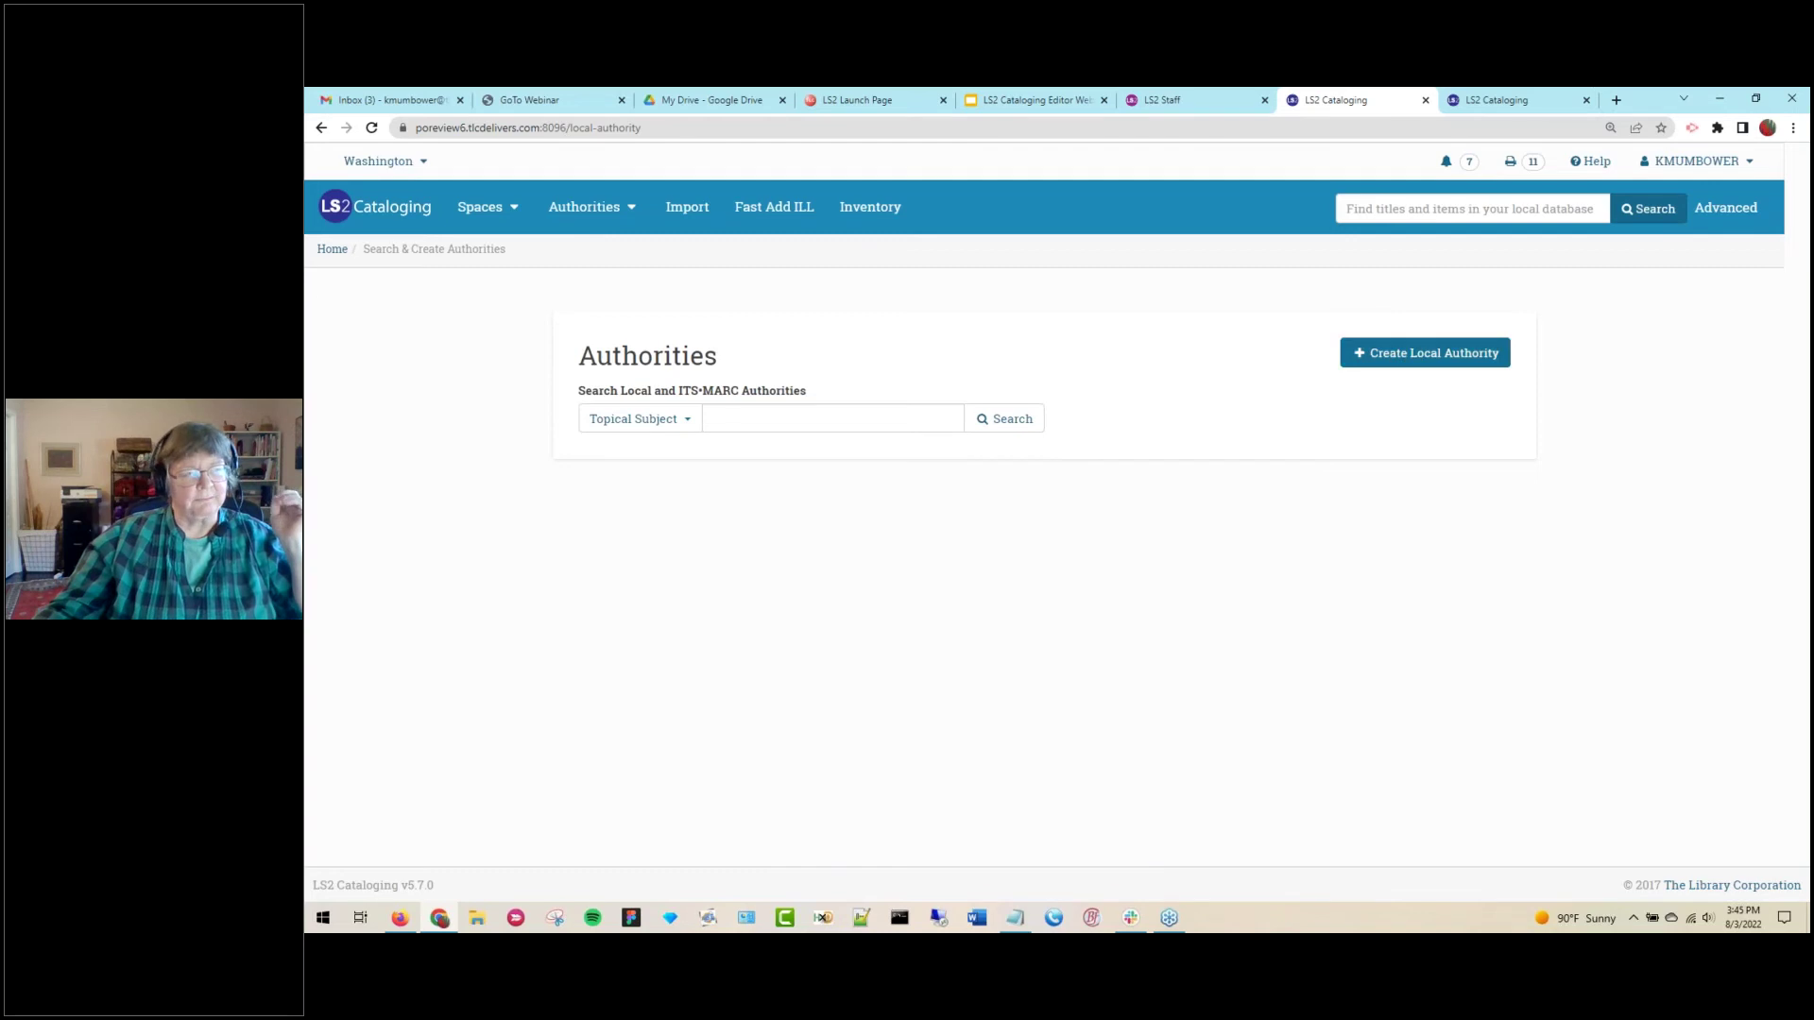
left_click(604, 207)
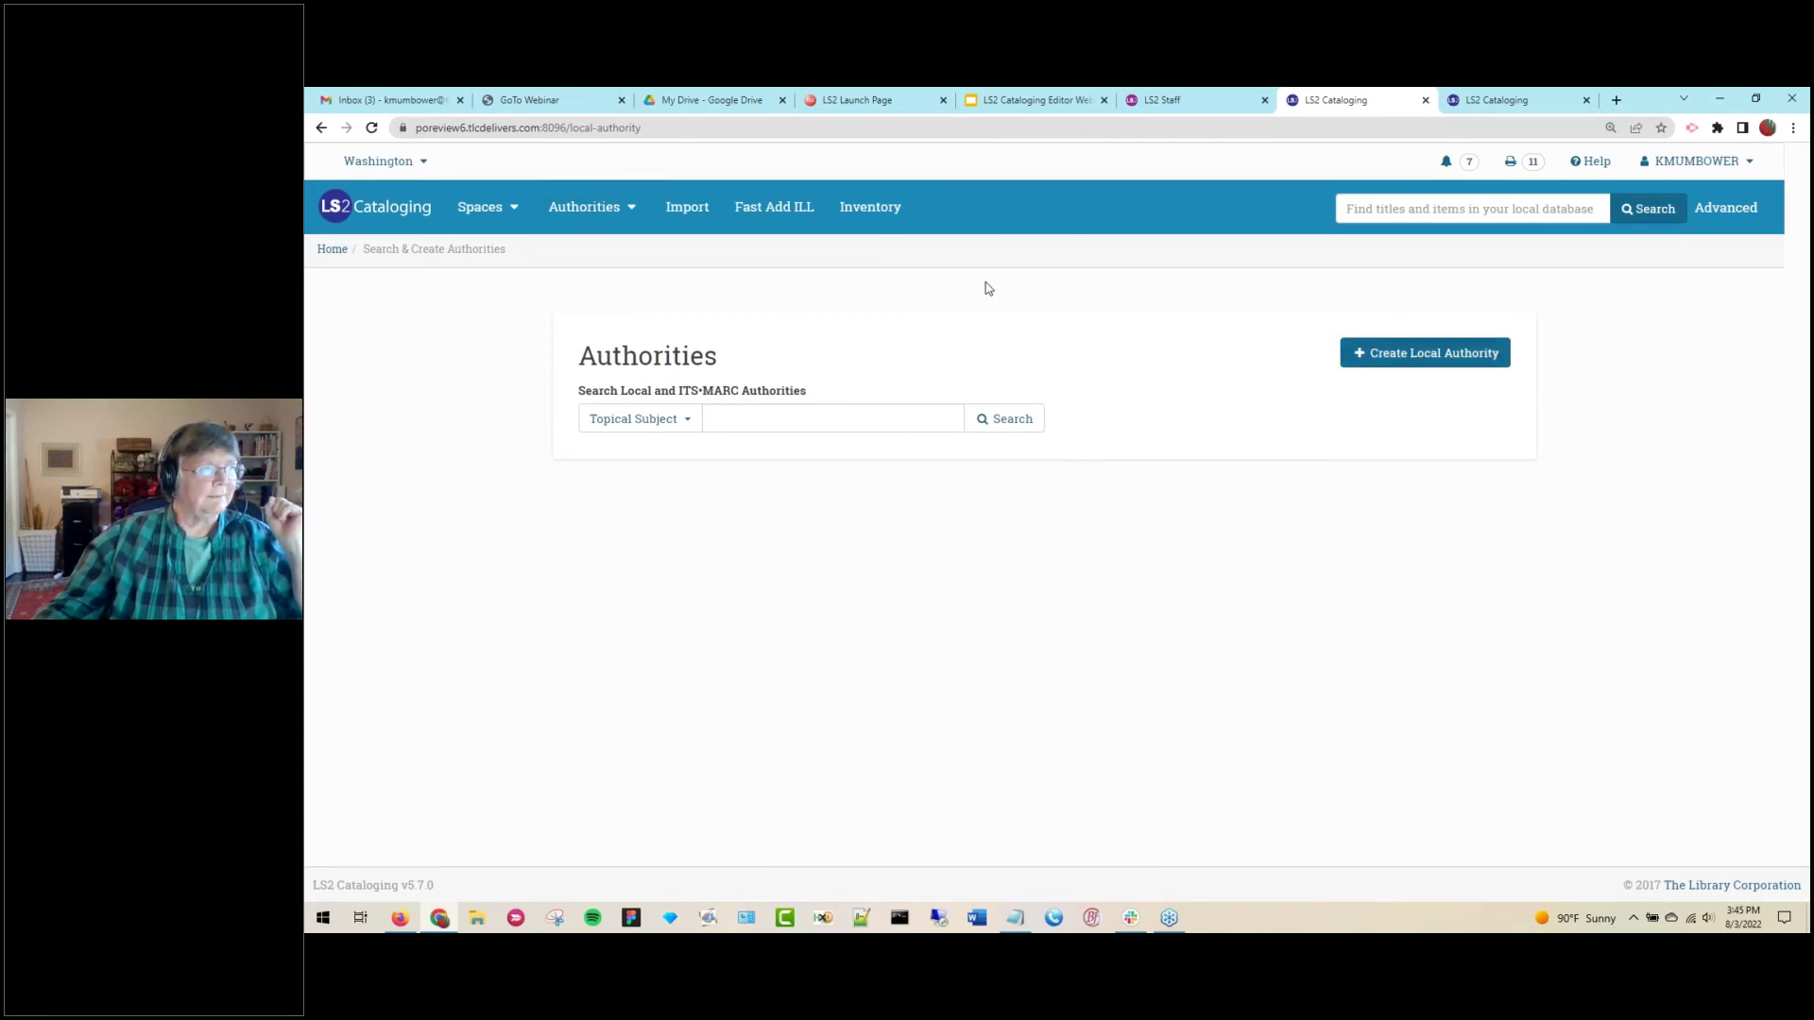
left_click(1037, 101)
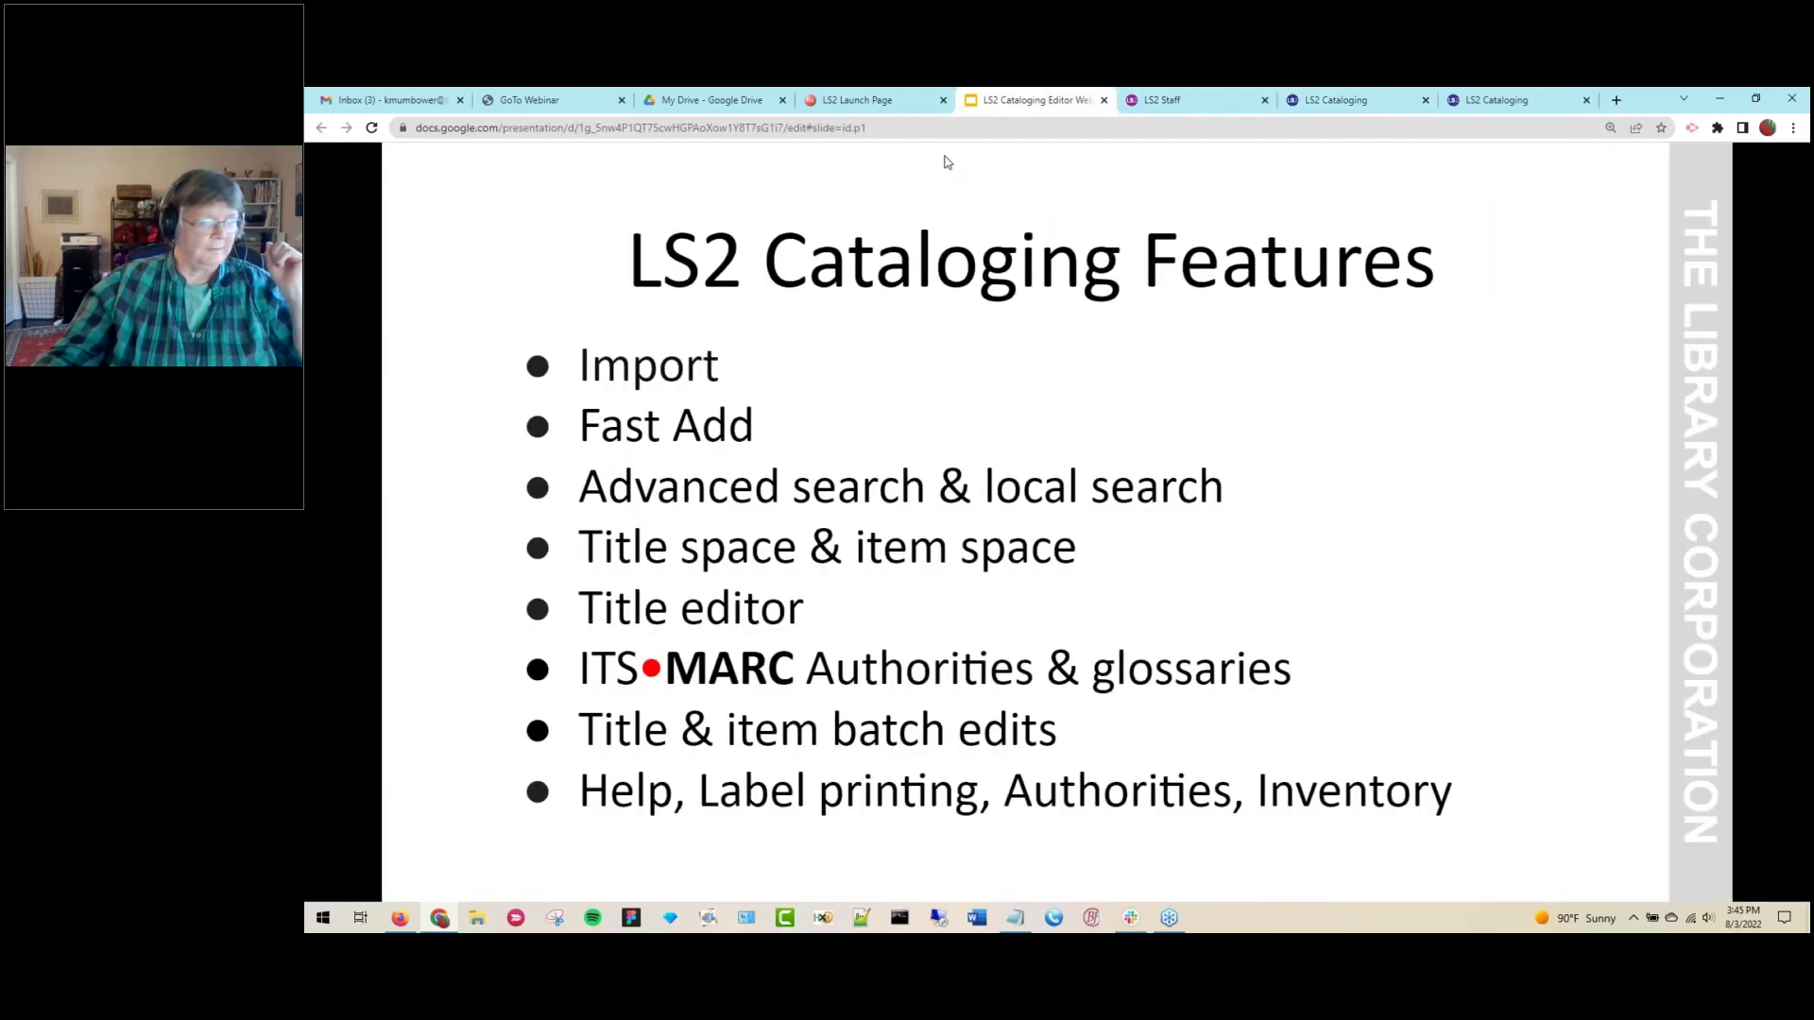
key("Right")
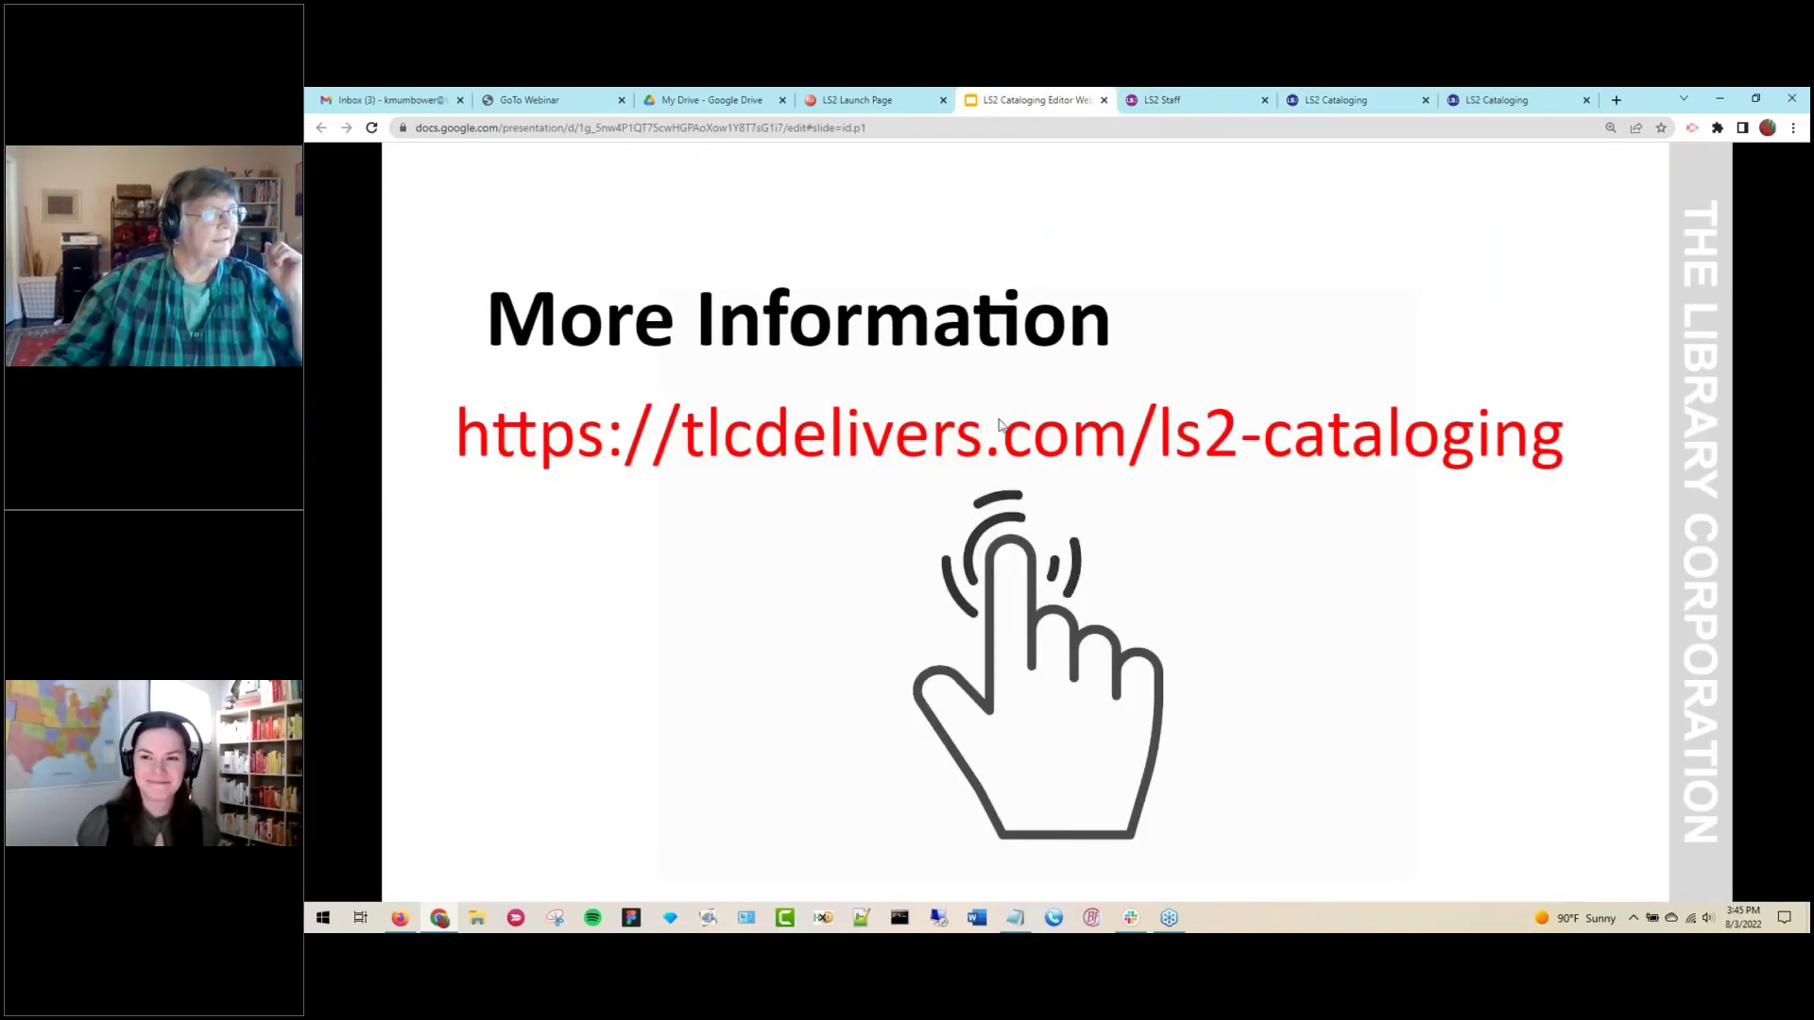
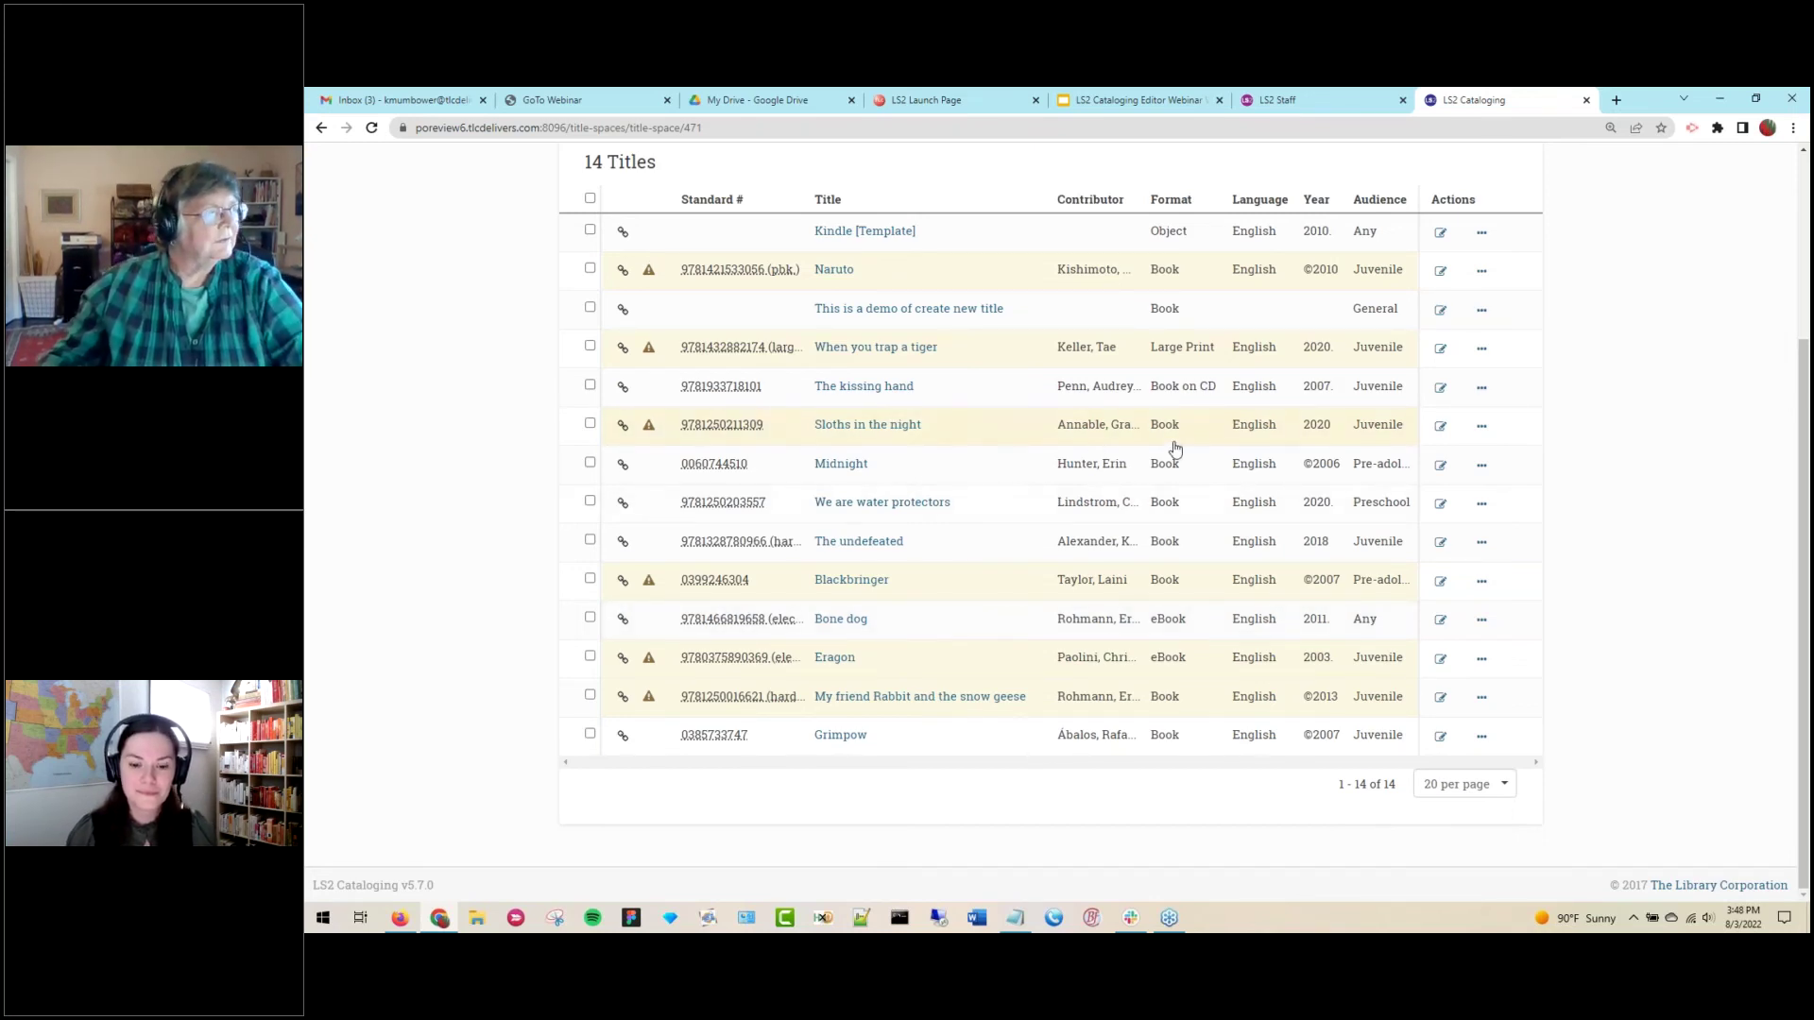
Step: Select Blackbringer, Bone dog and Eragon and start a batch edit on them
scroll(1172, 454, "up", 2)
scroll(1039, 387, "up", 1)
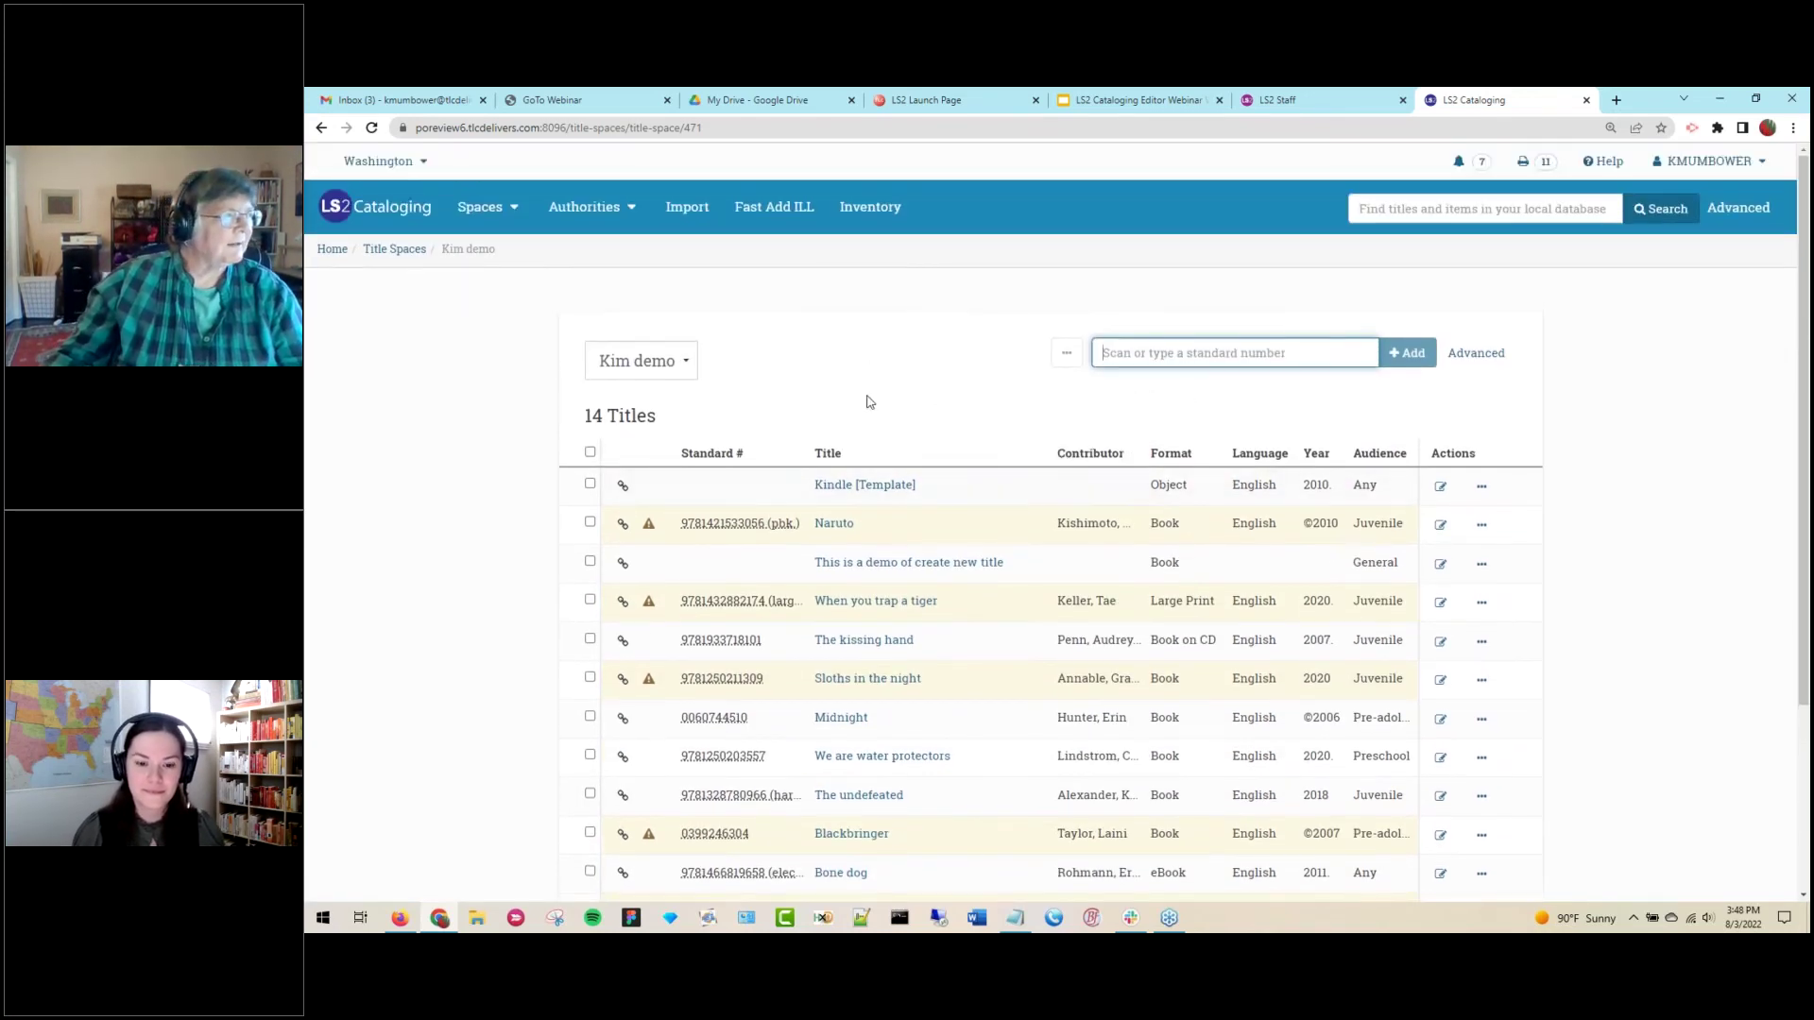
scroll(936, 420, "down", 2)
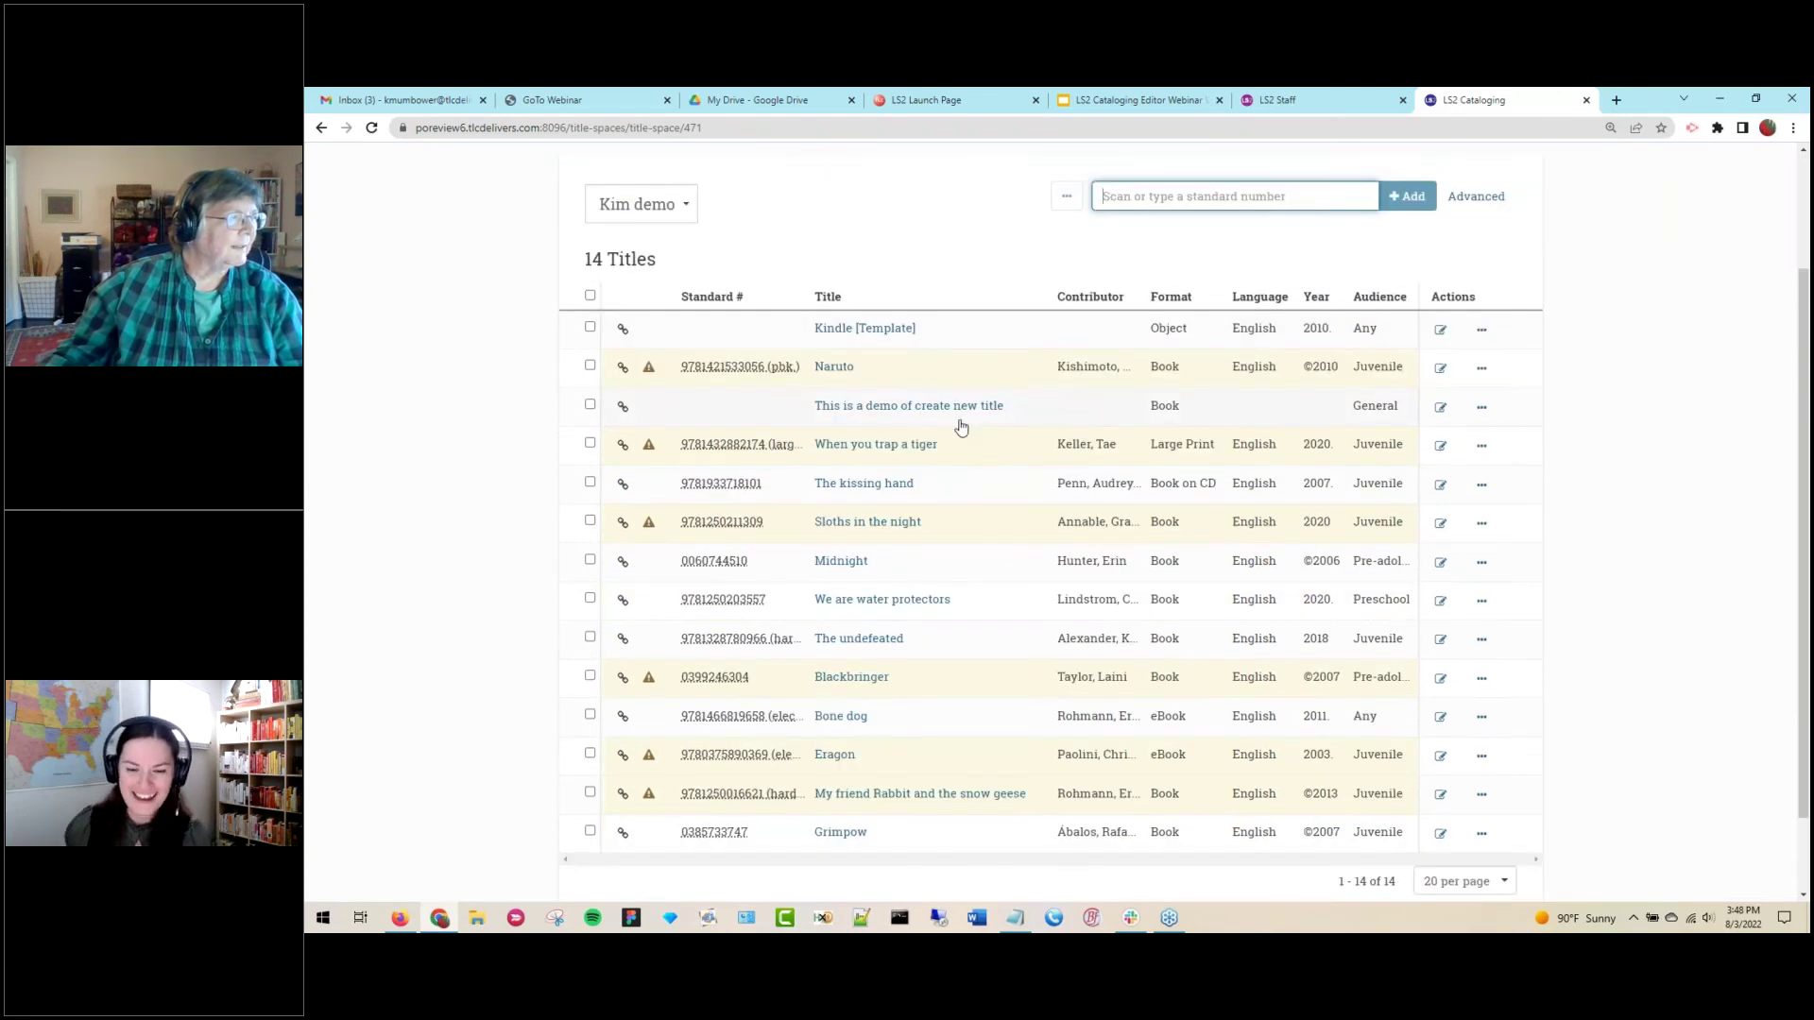
scroll(945, 453, "down", 1)
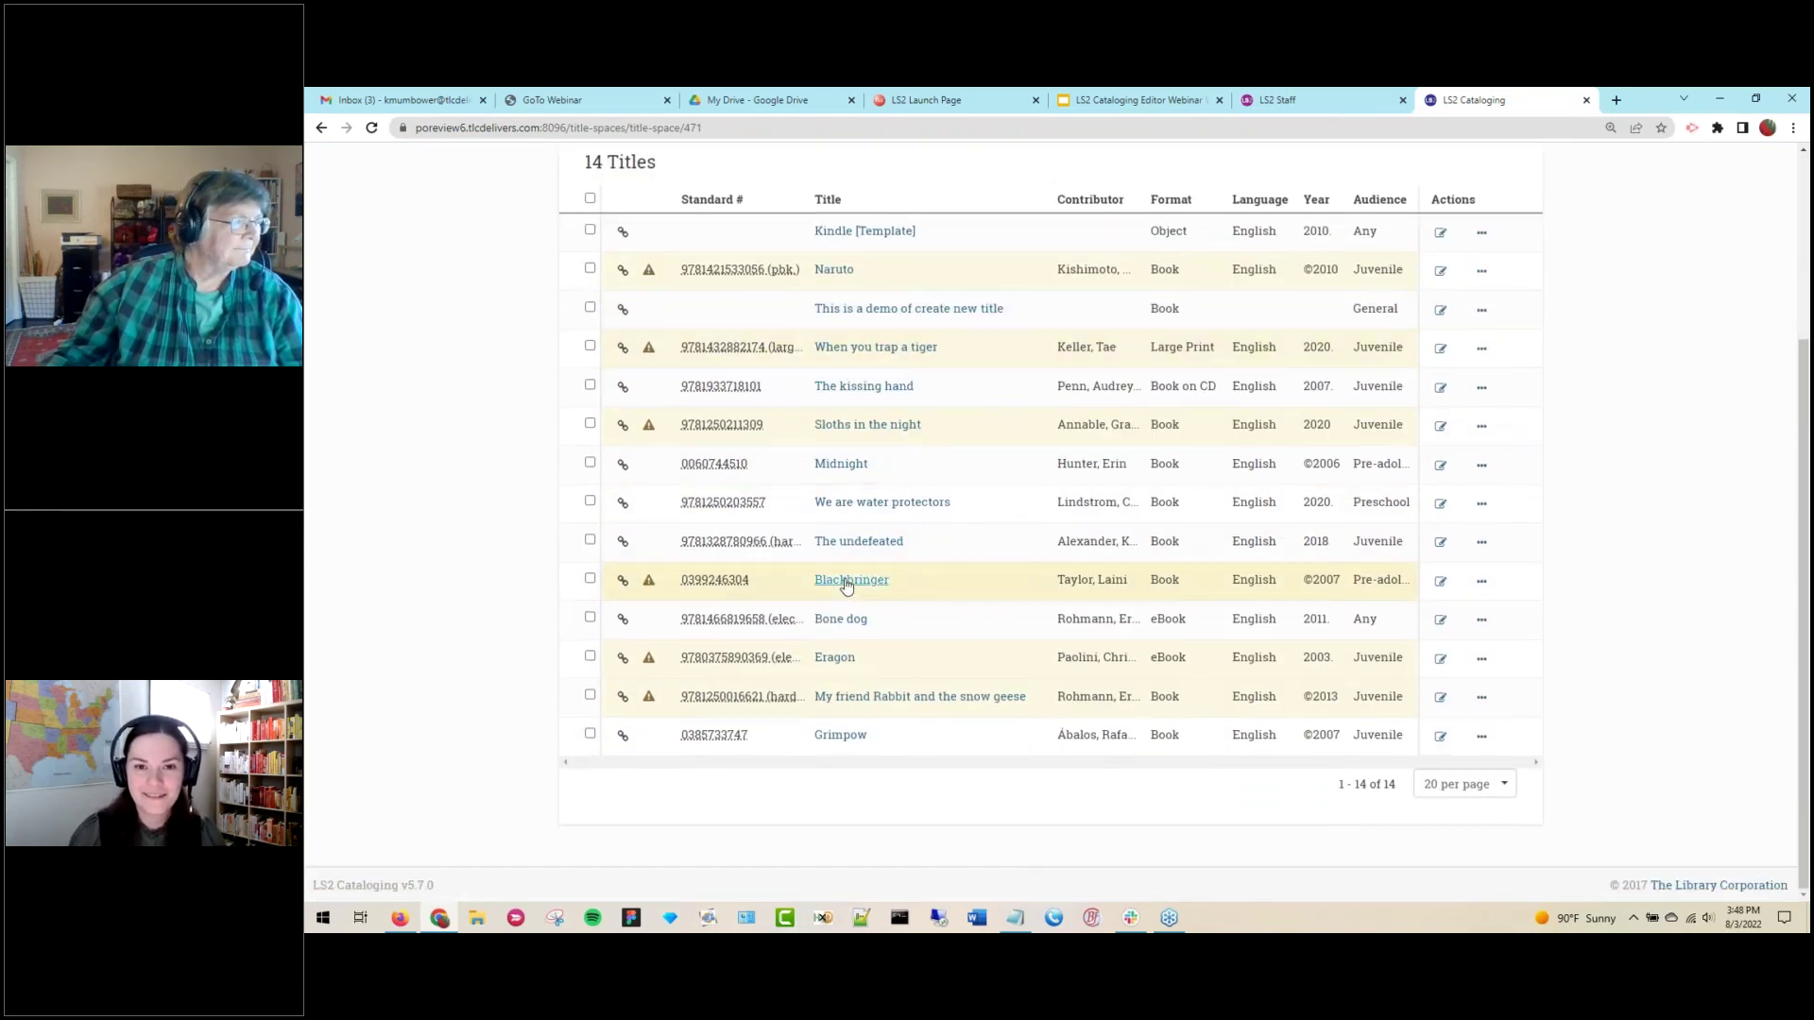
left_click(591, 582)
left_click(591, 622)
left_click(590, 661)
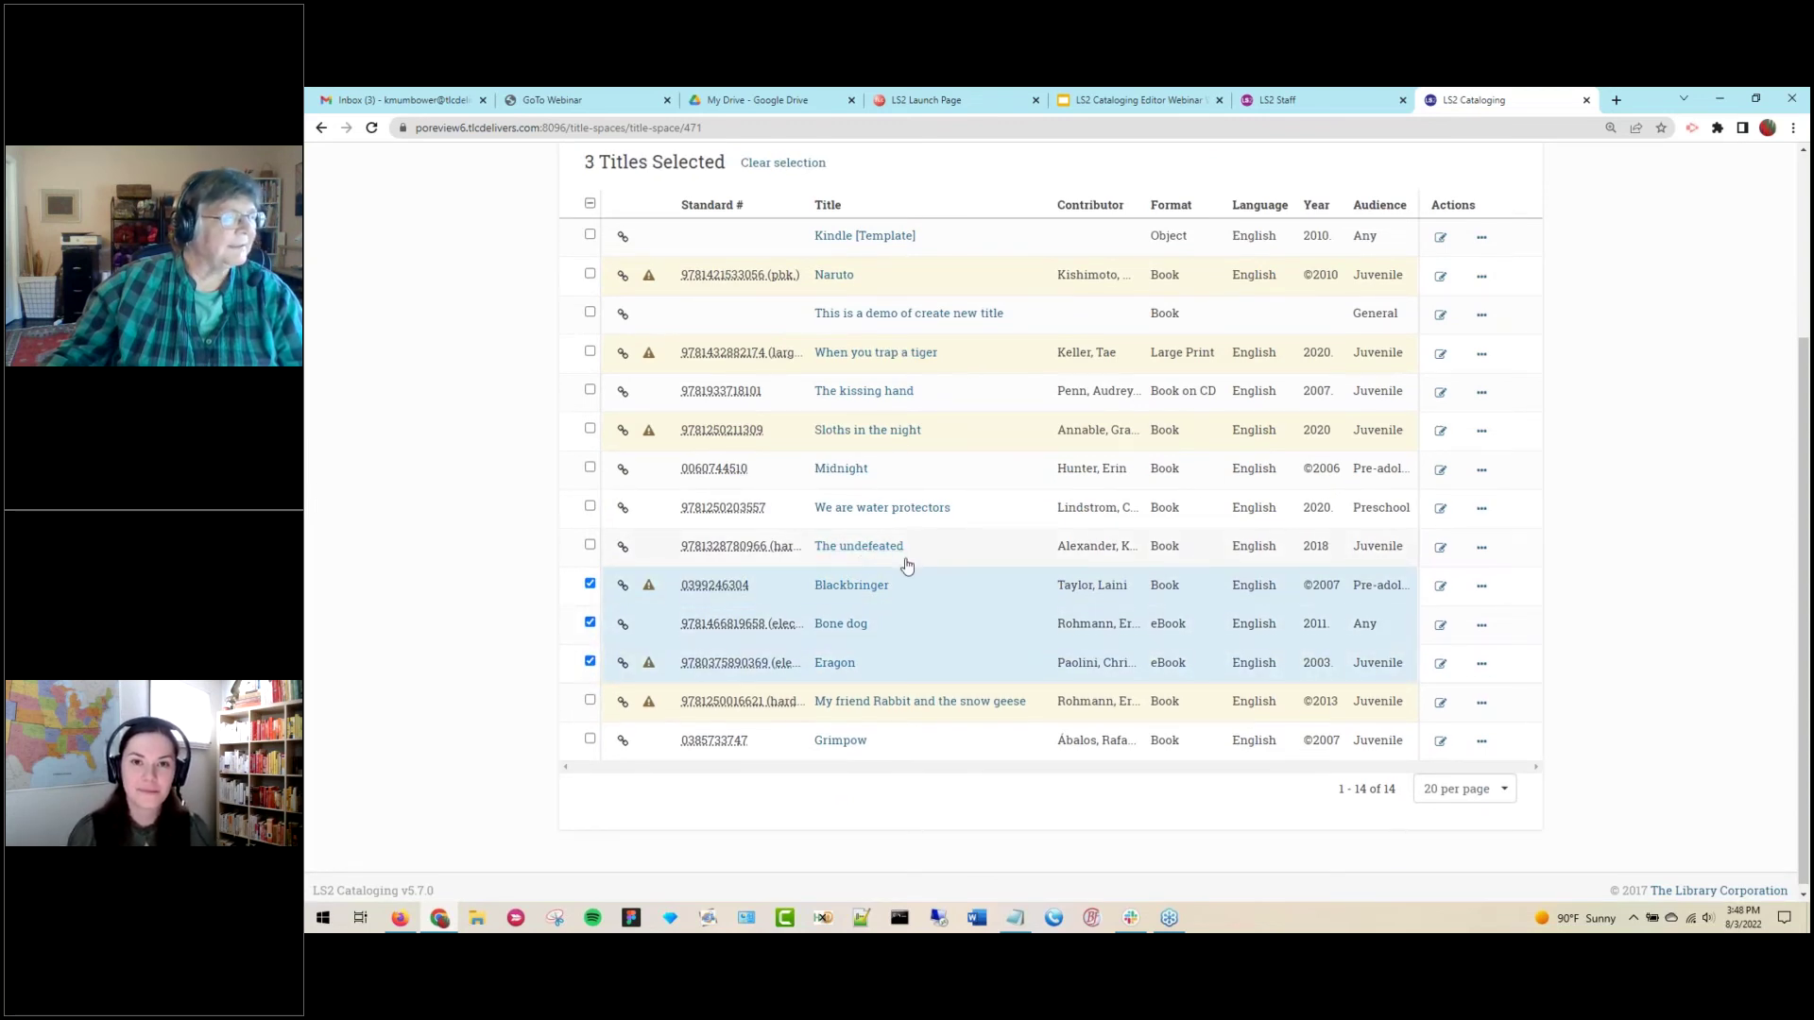
scroll(907, 565, "up", 3)
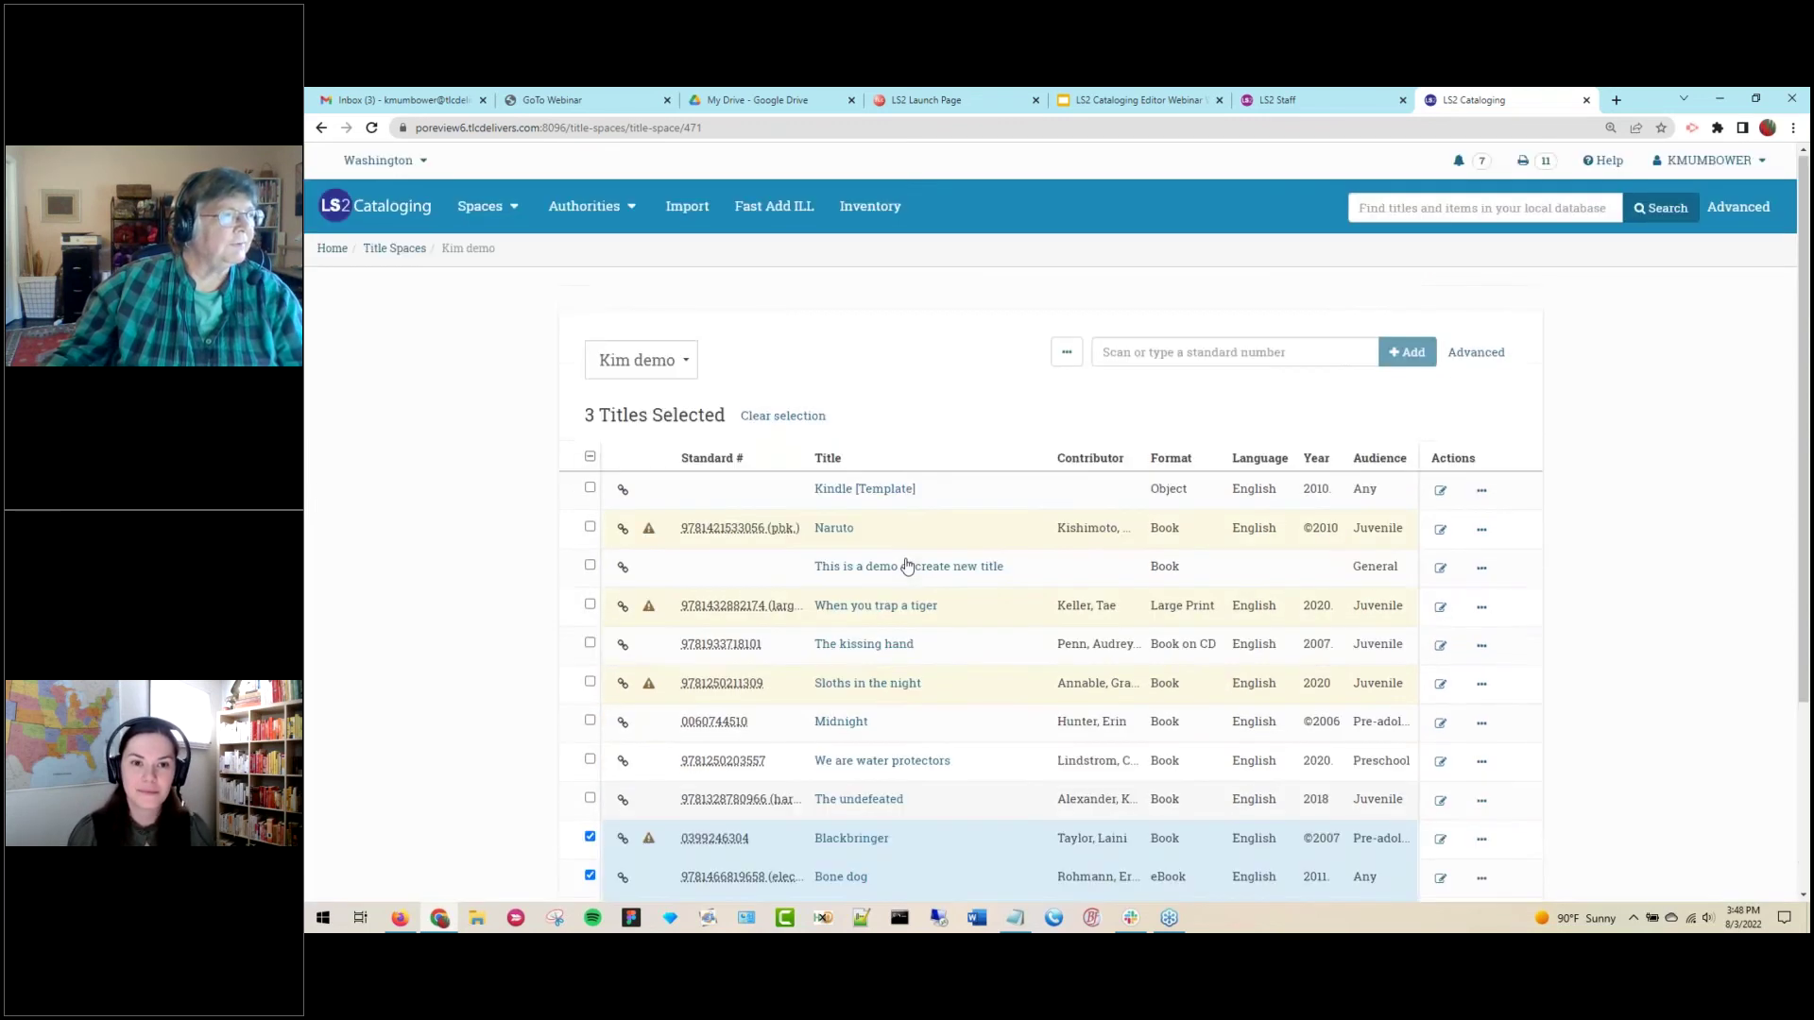
left_click(1067, 354)
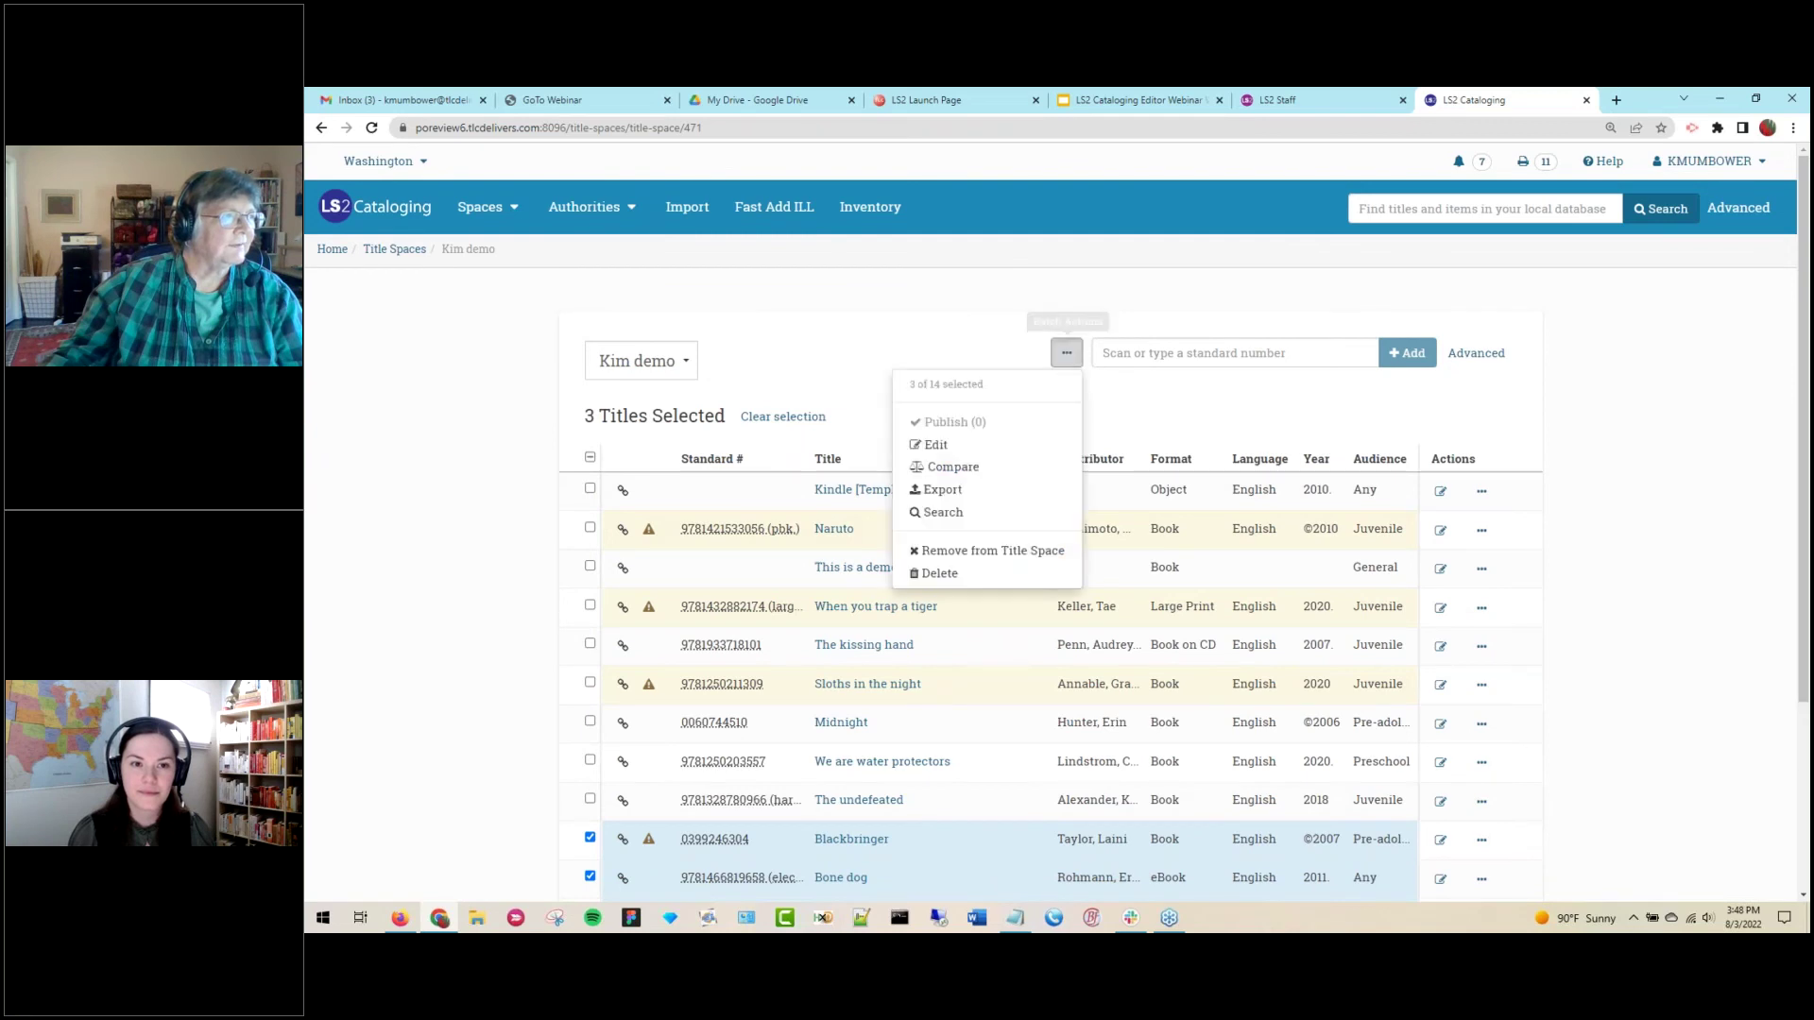
left_click(937, 447)
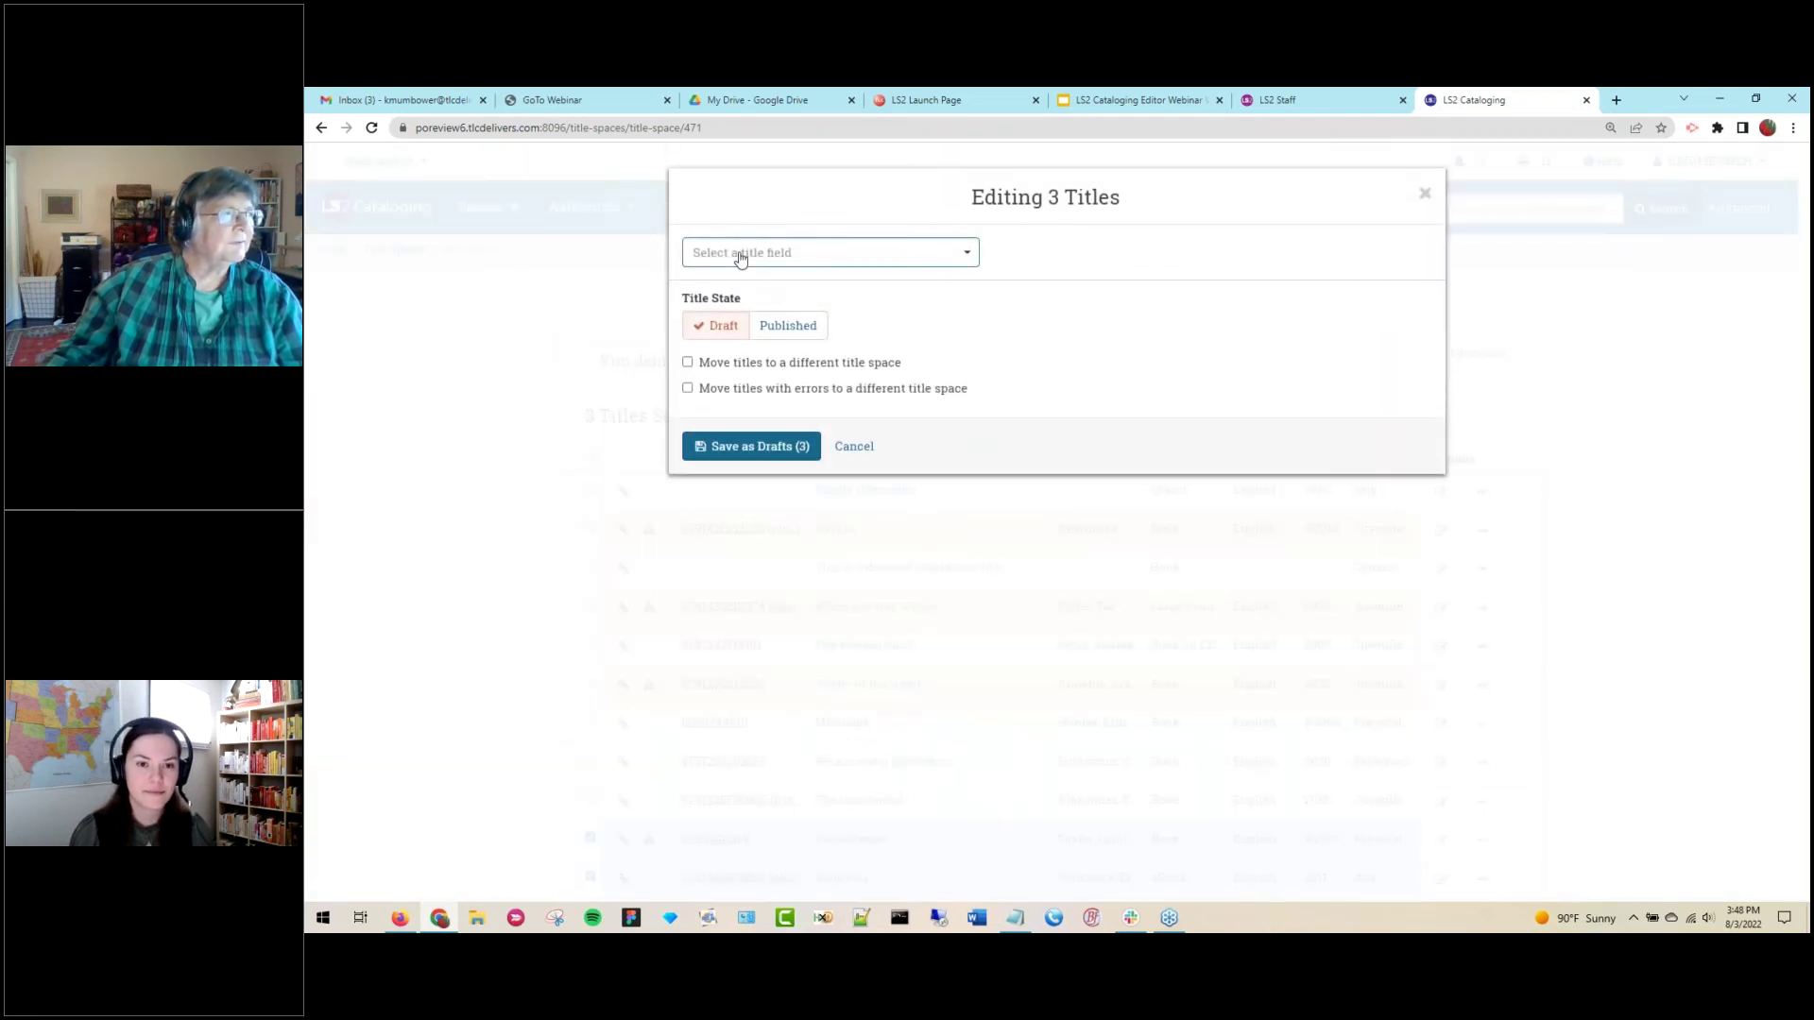
Step: Set the batch edit to add the topical subject Magic to the Subjects field
left_click(742, 255)
left_click(720, 399)
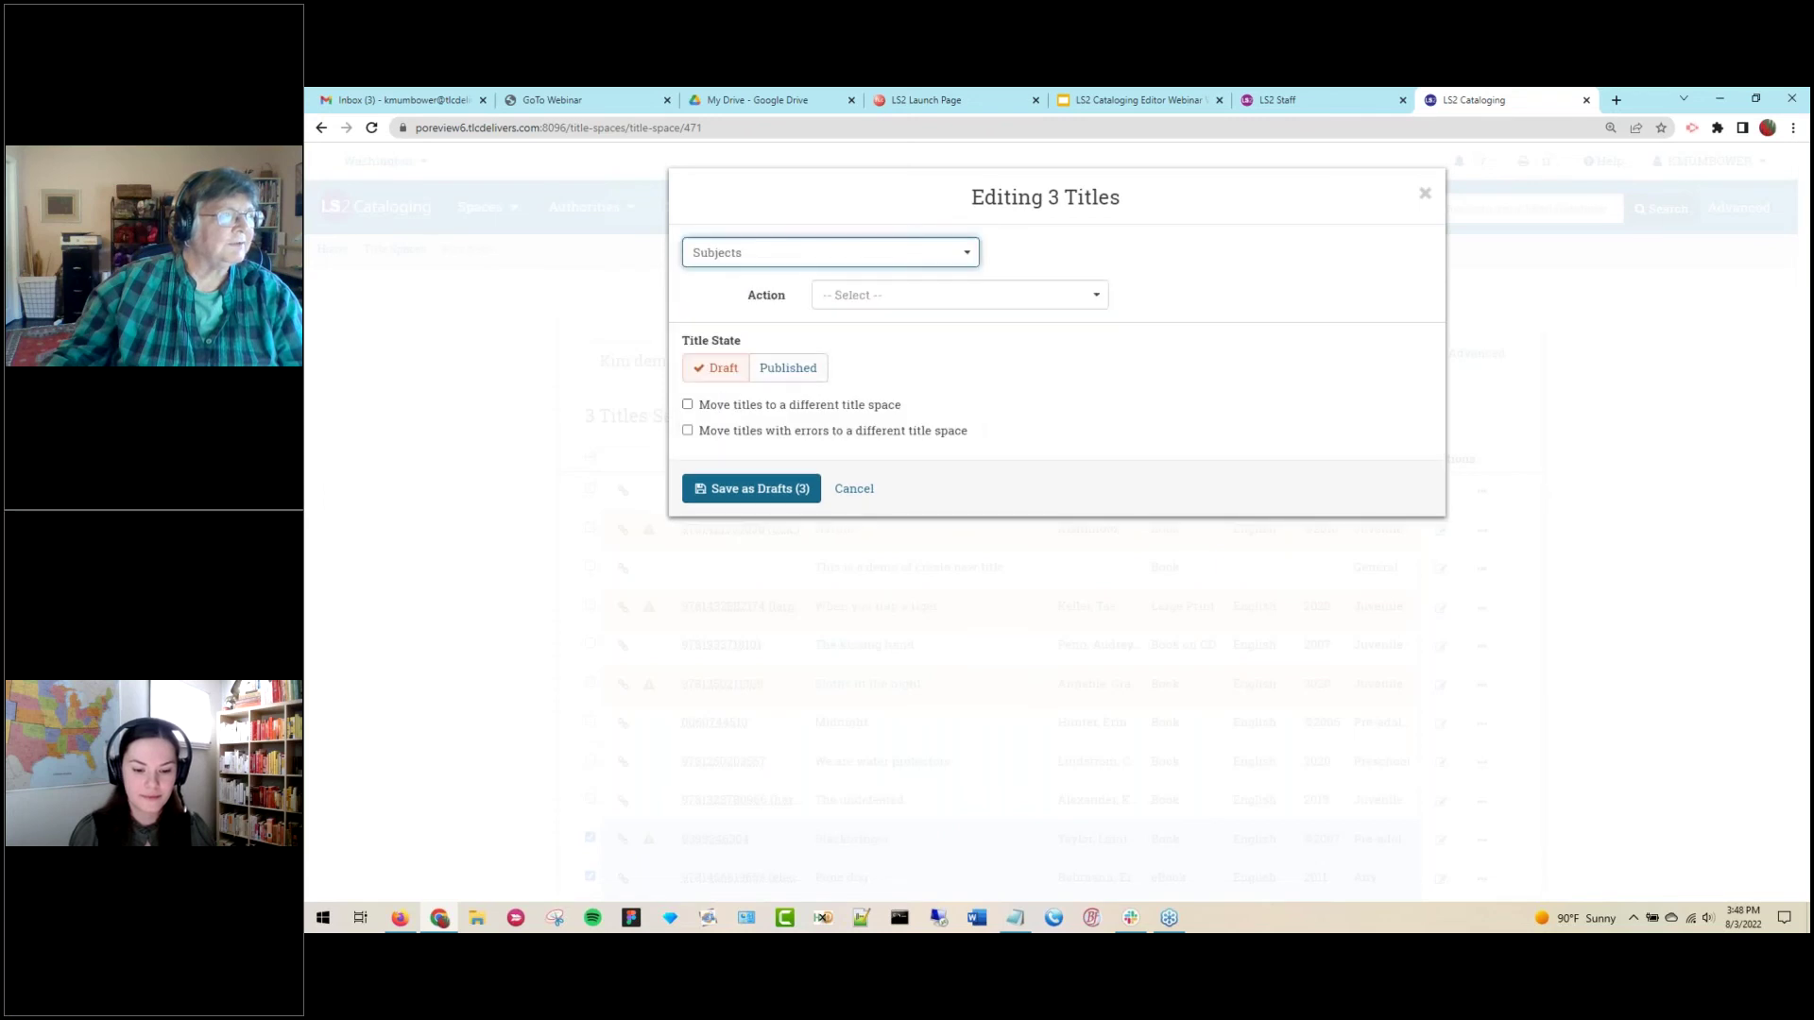
left_click(861, 300)
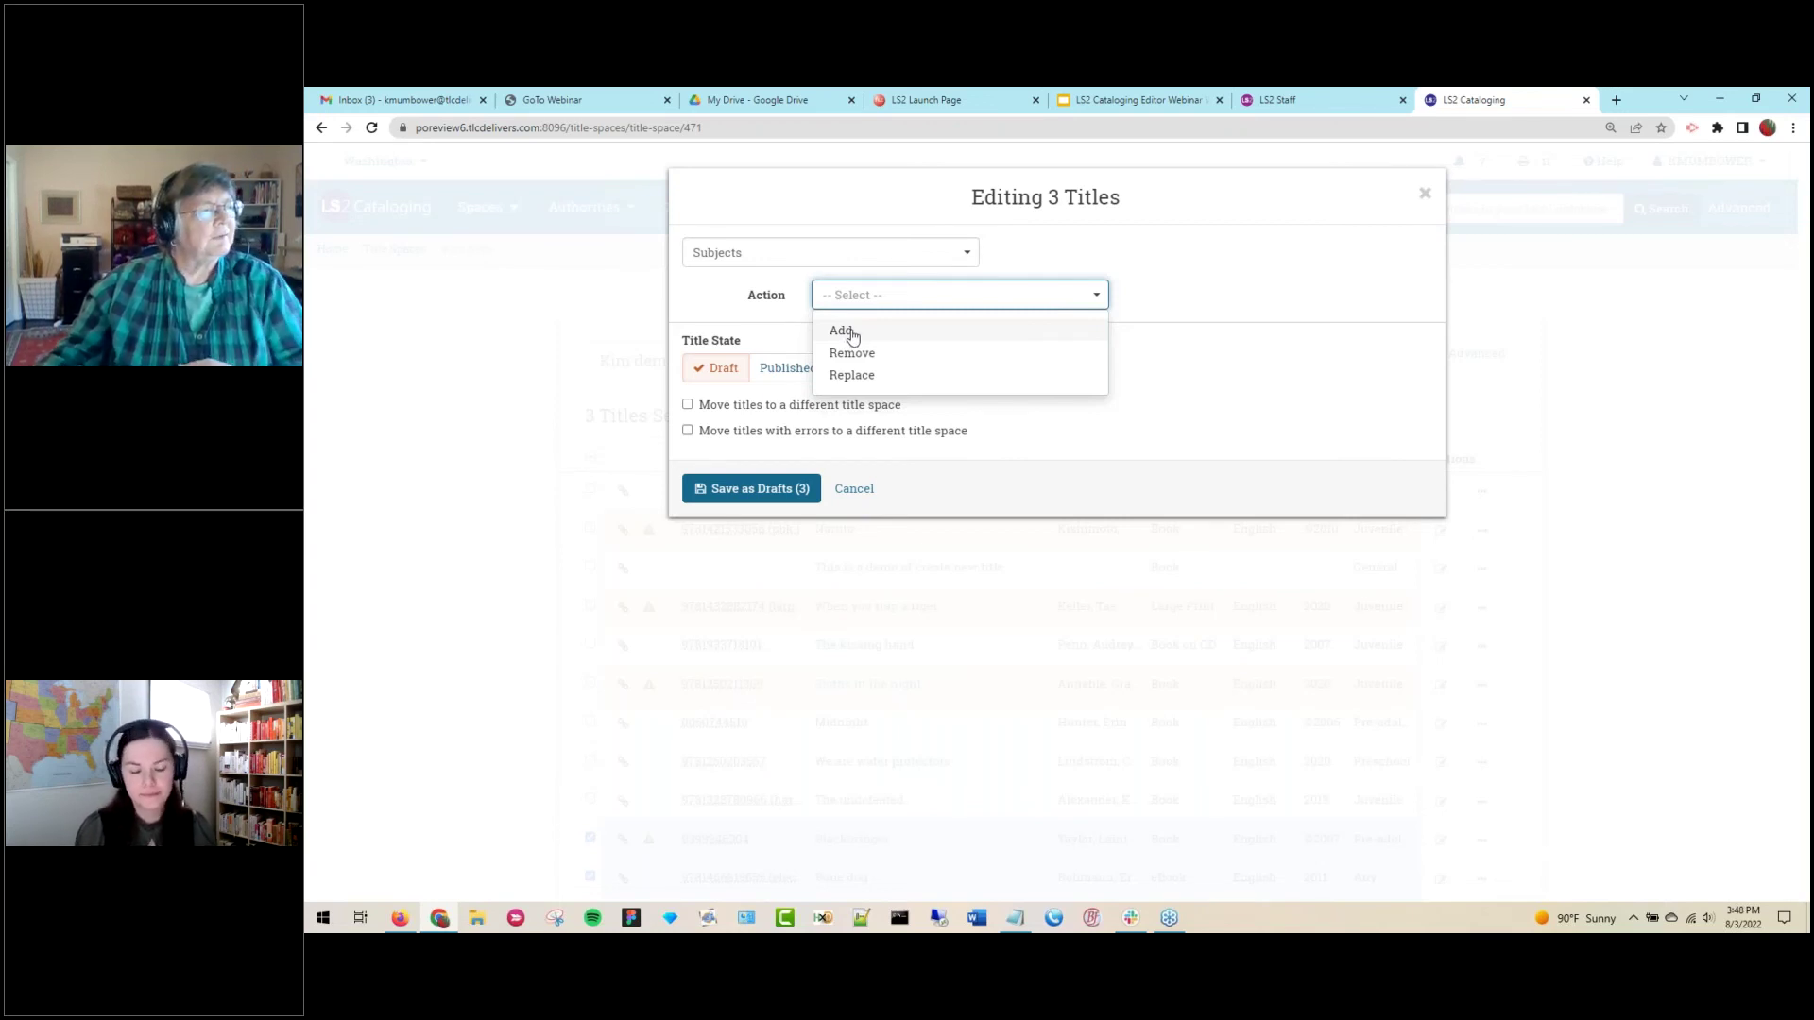
left_click(851, 333)
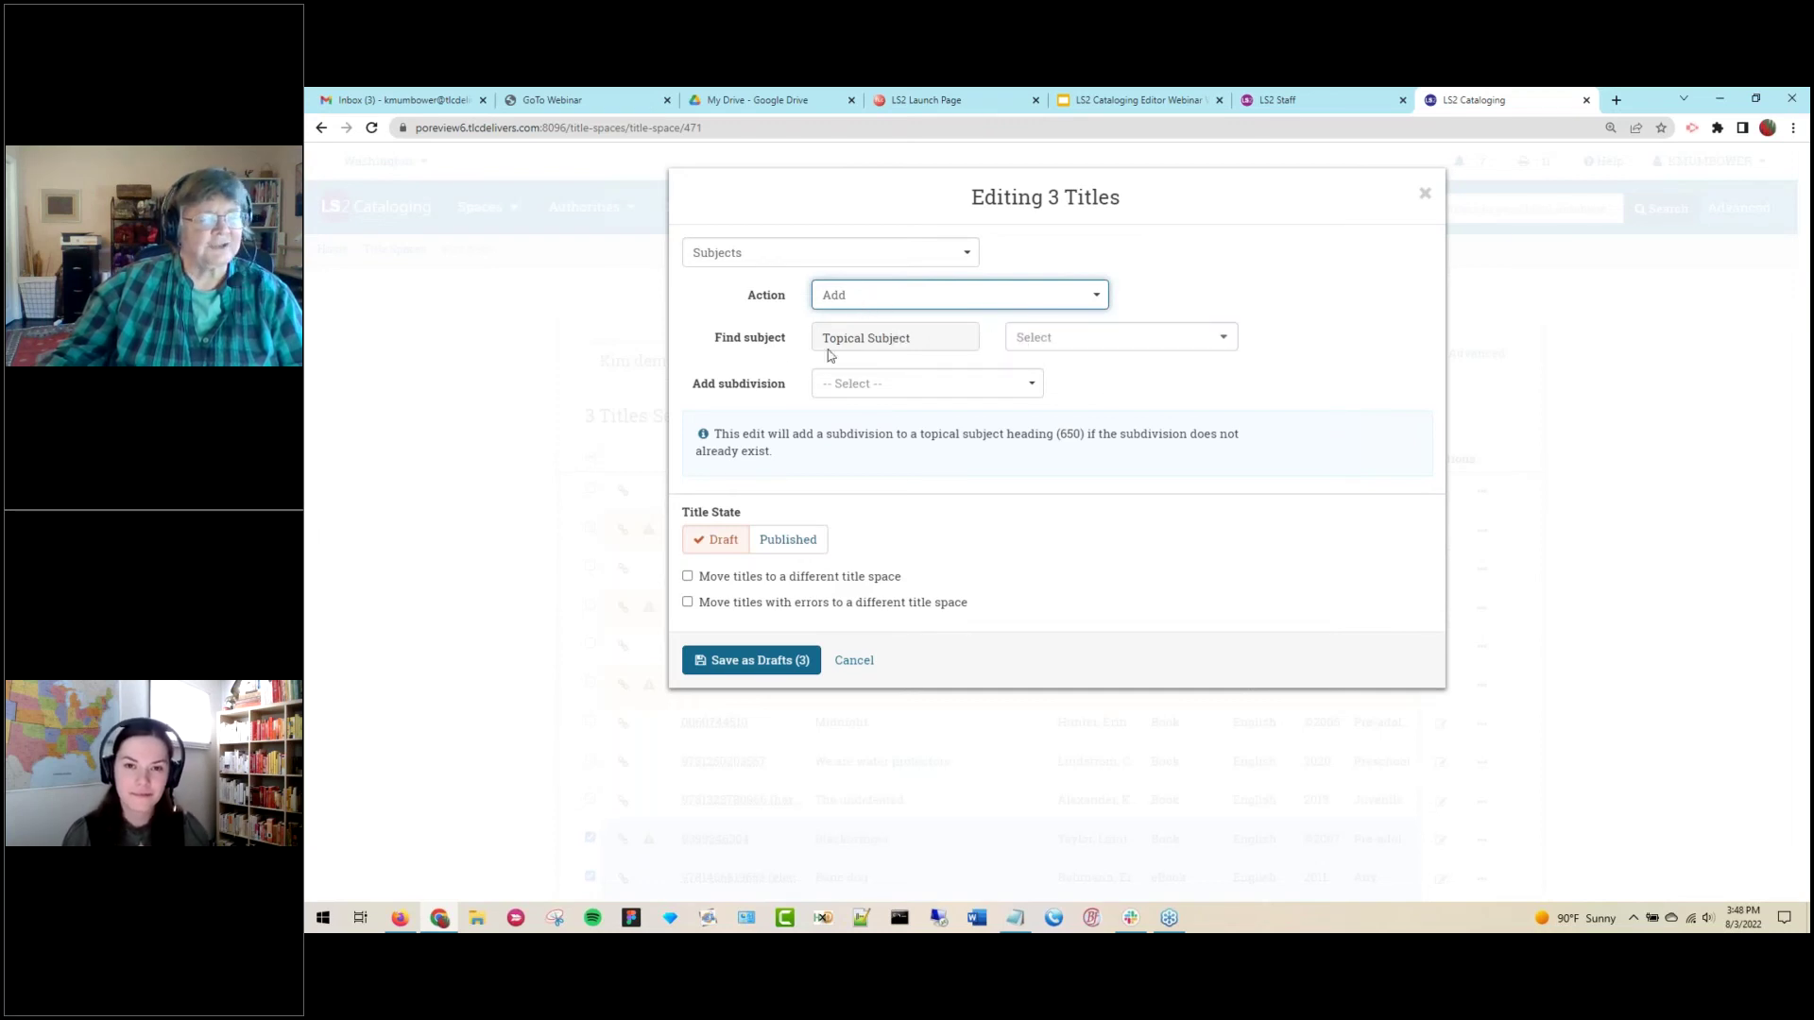
left_click(1066, 342)
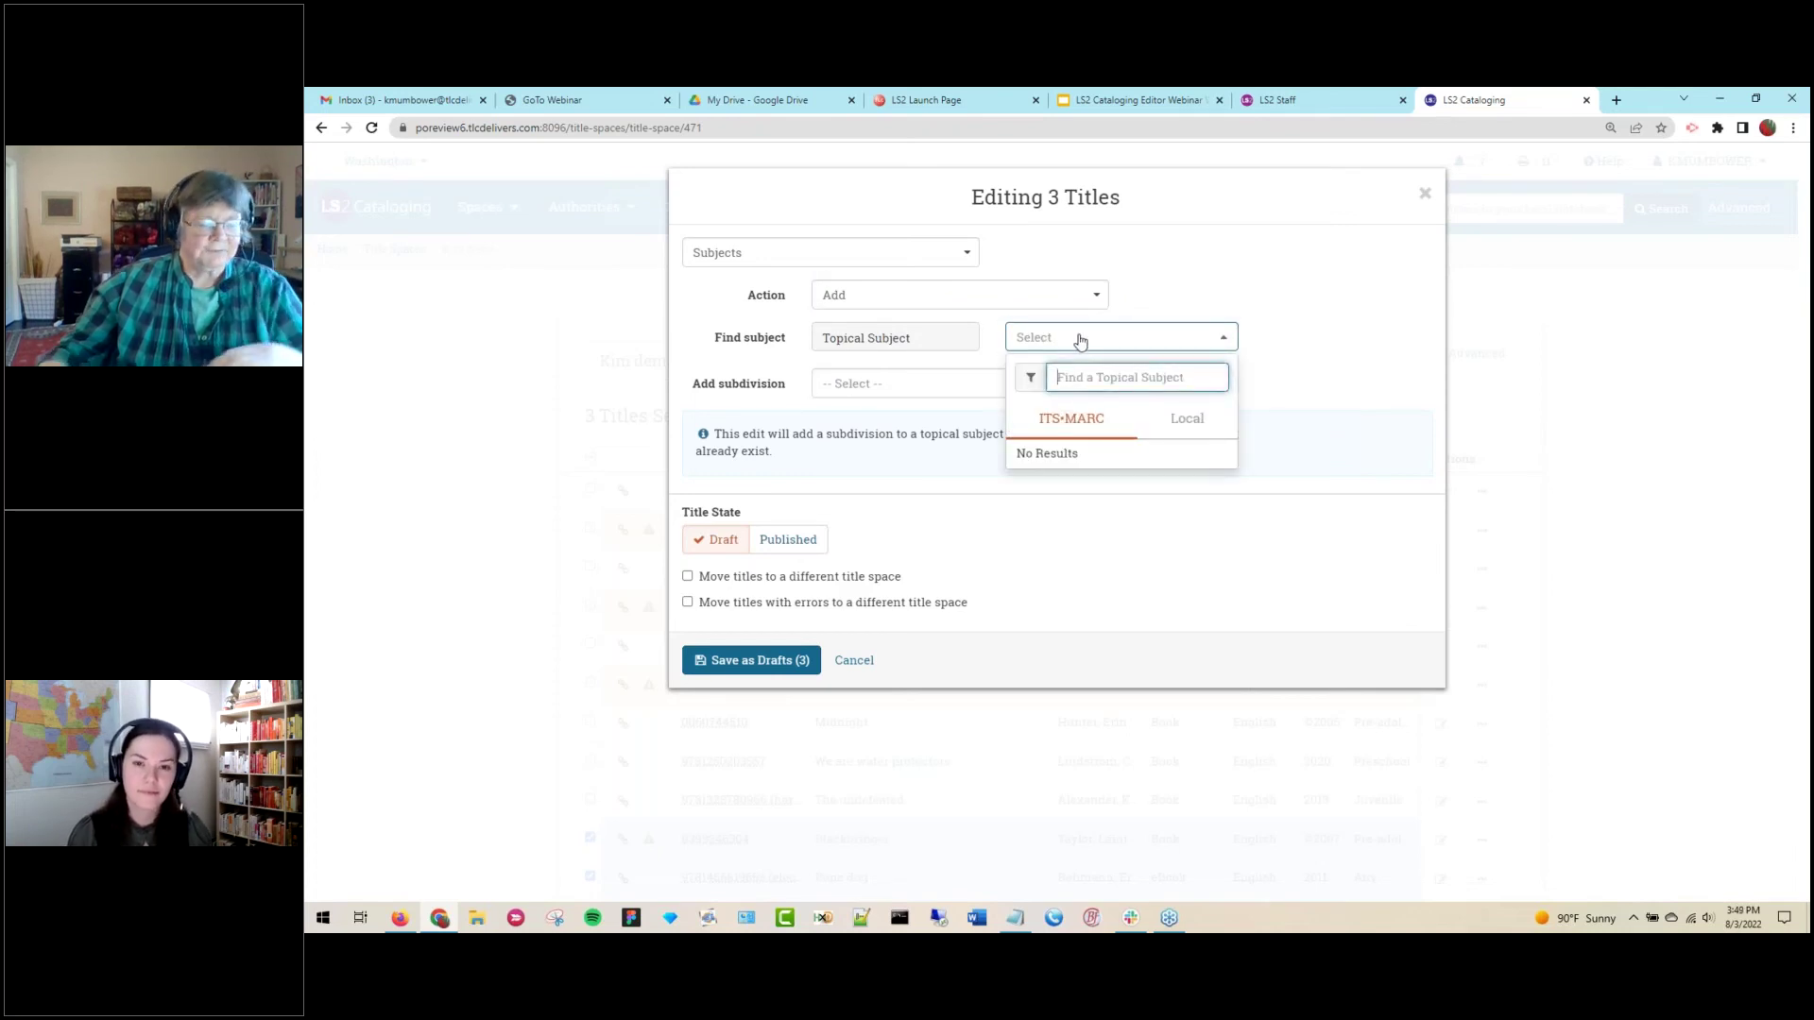
type("magic")
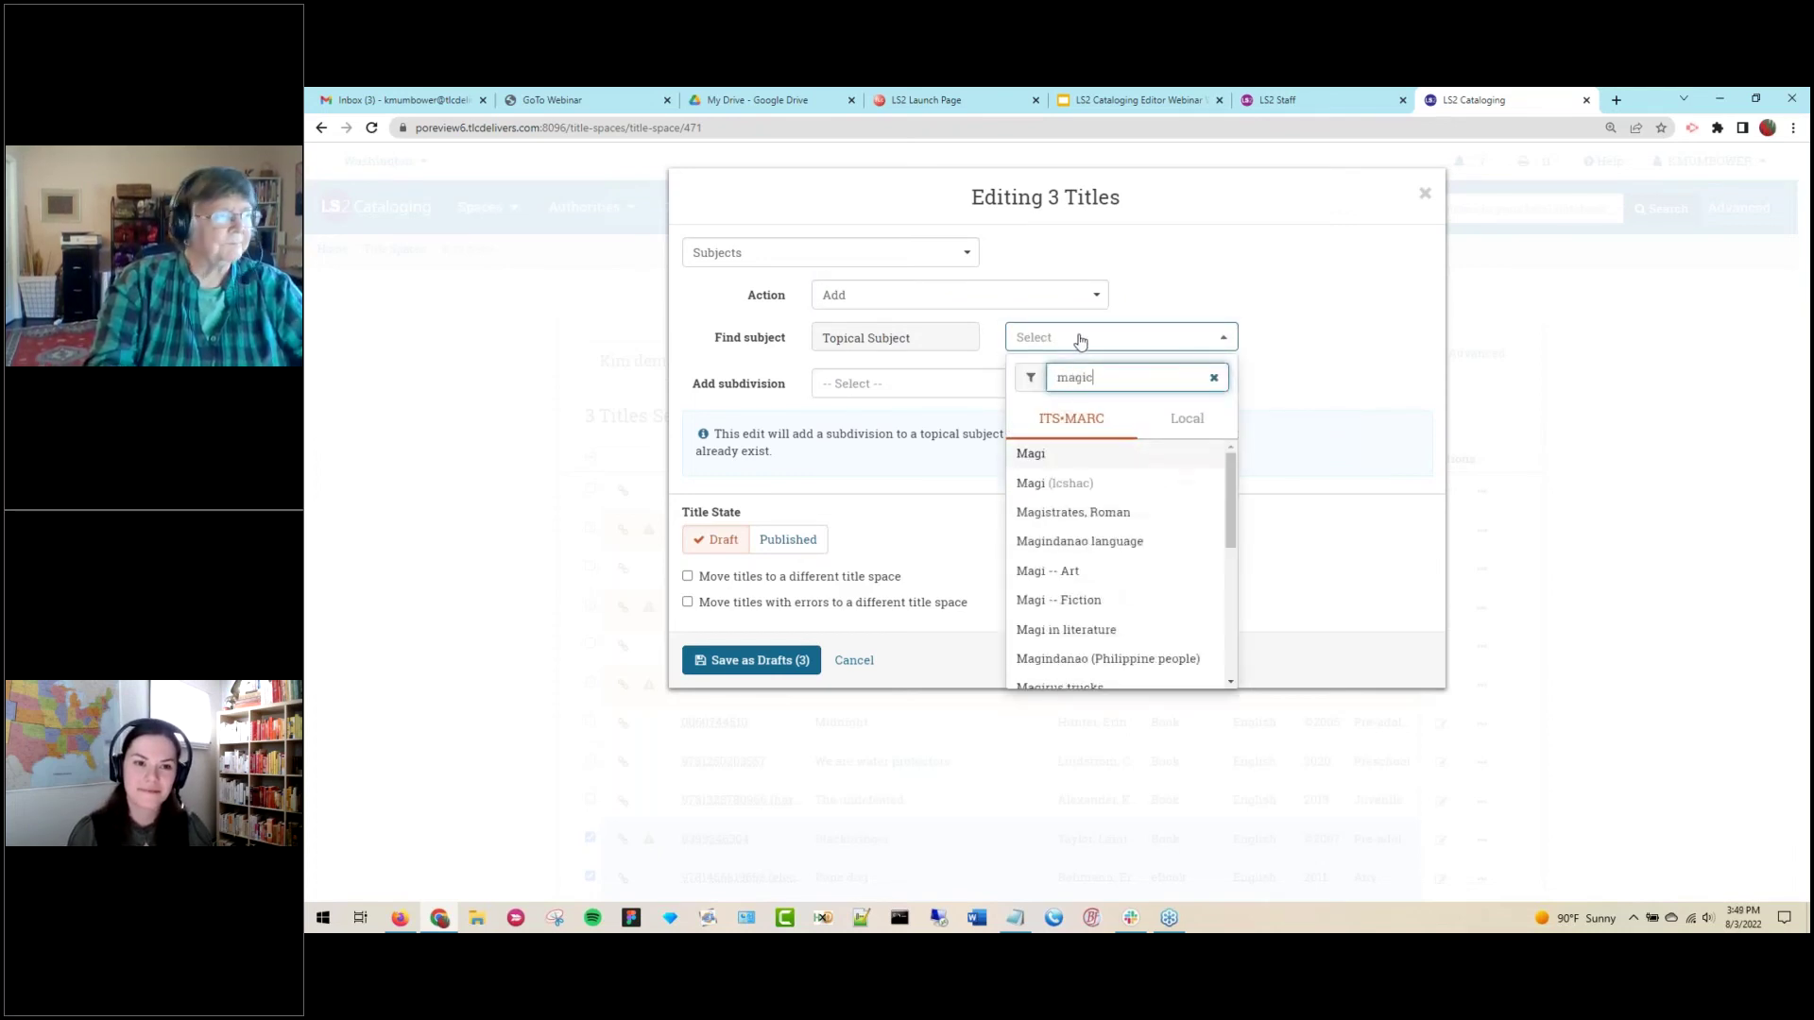
left_click(1049, 456)
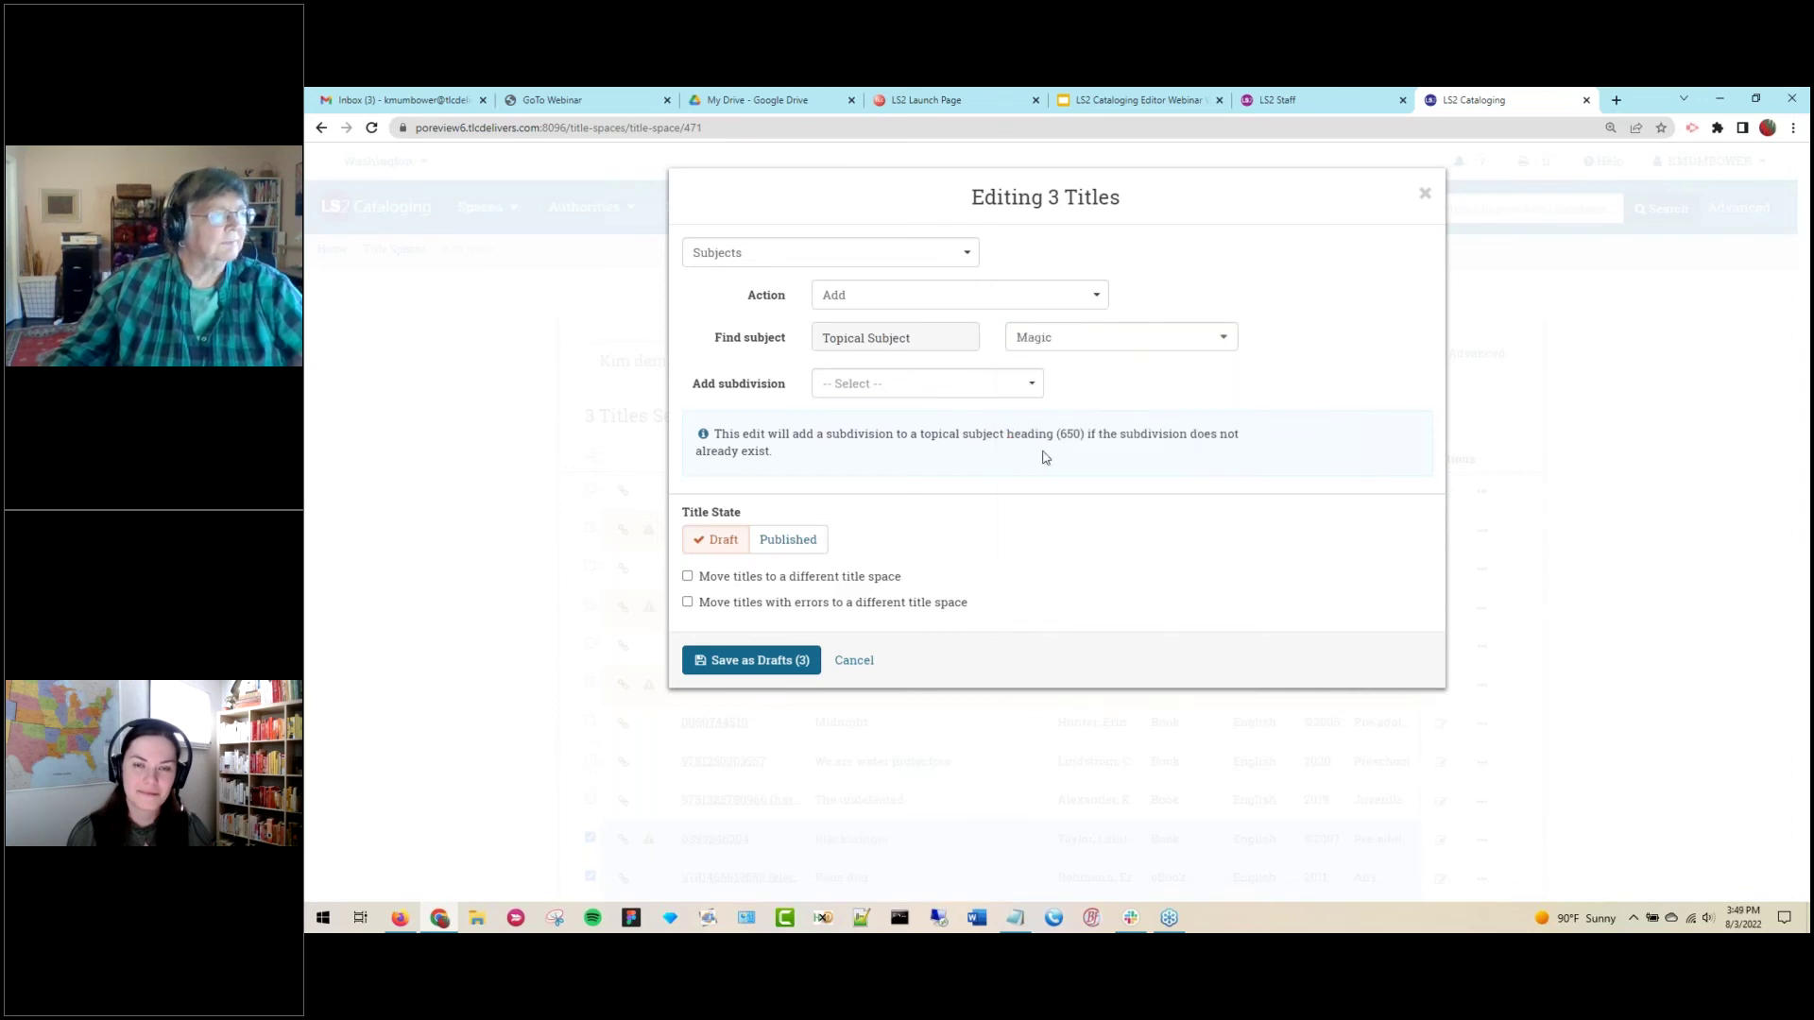
Step: Search subdivisions for 'fiction', dismiss them unchosen, and cancel the batch edit
left_click(879, 388)
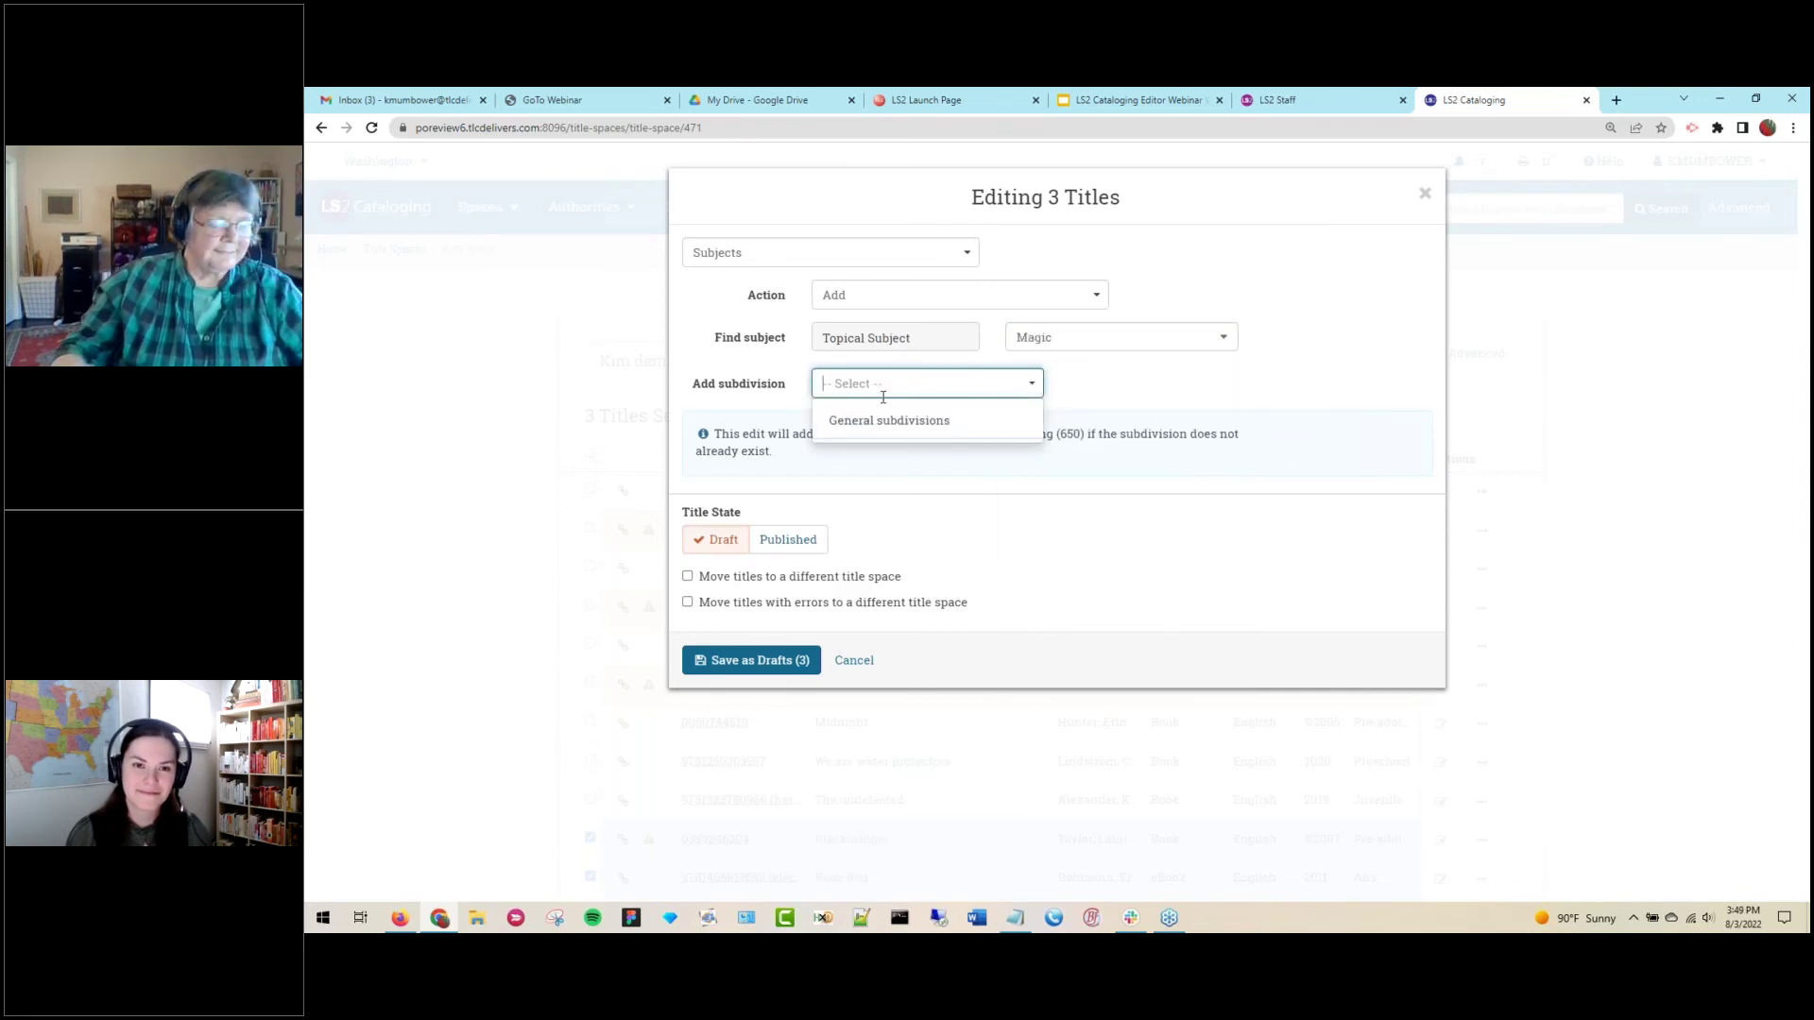
type("fiction")
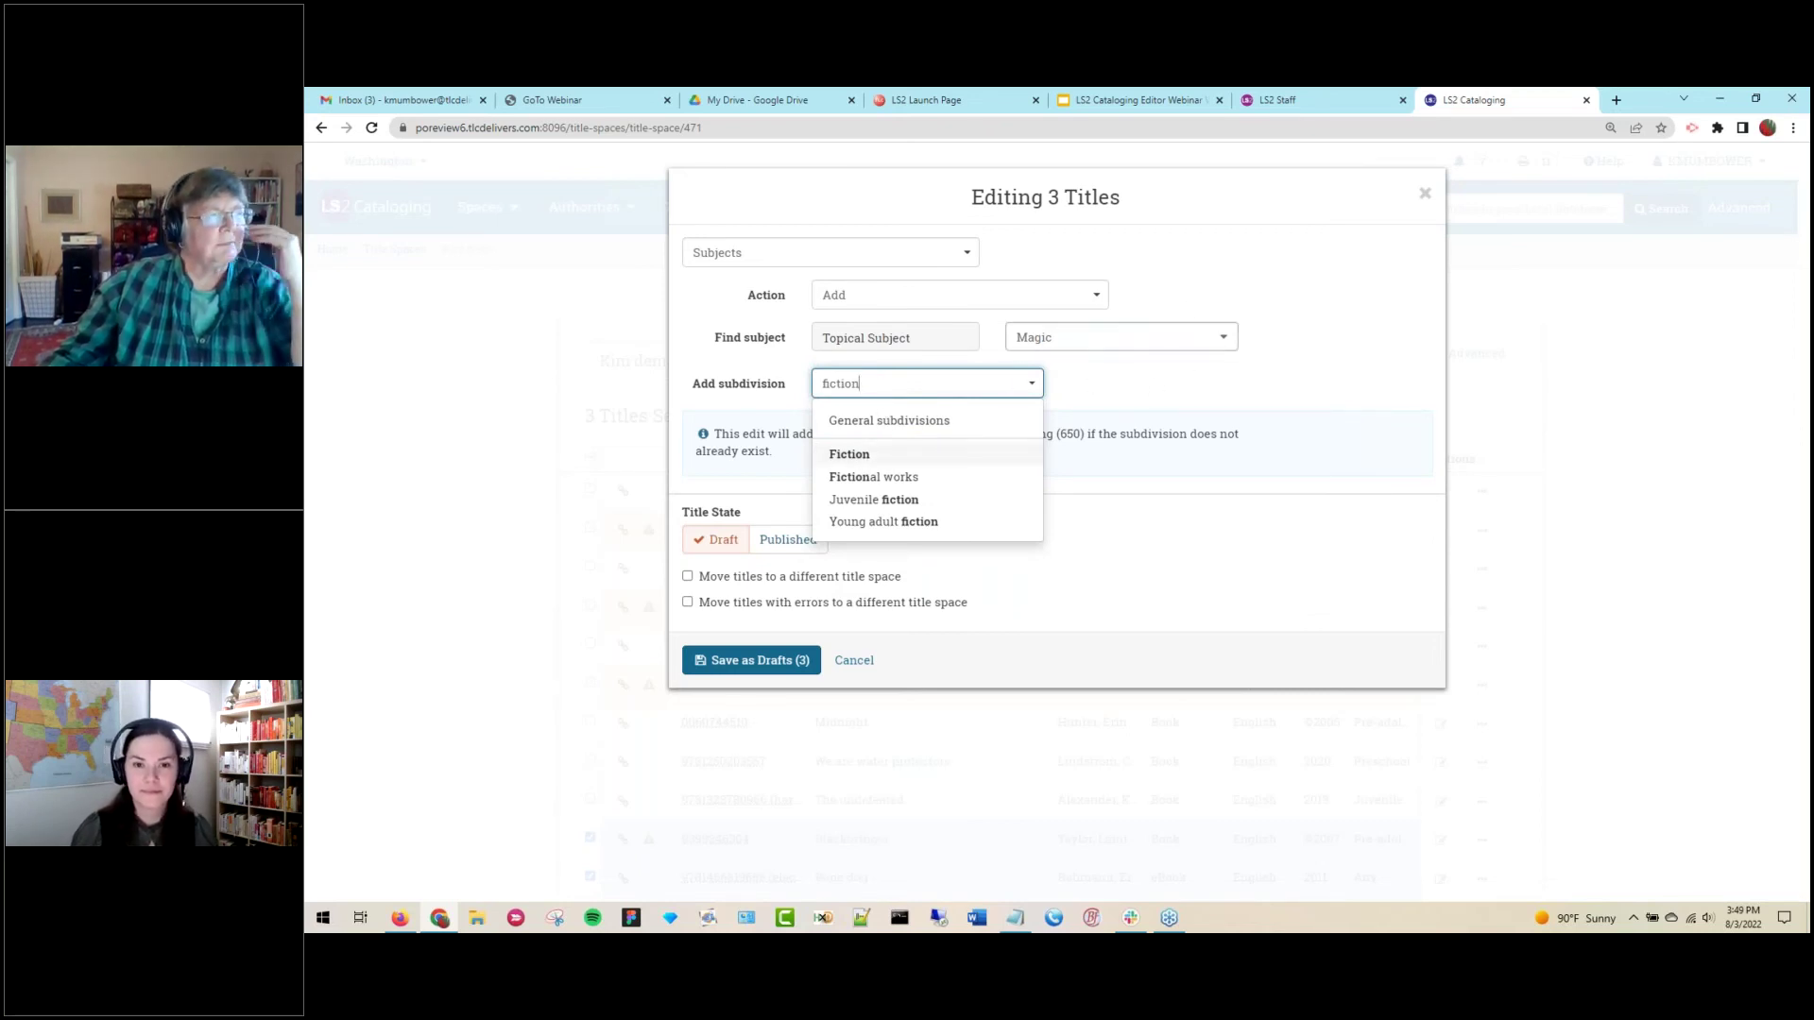
left_click(1188, 297)
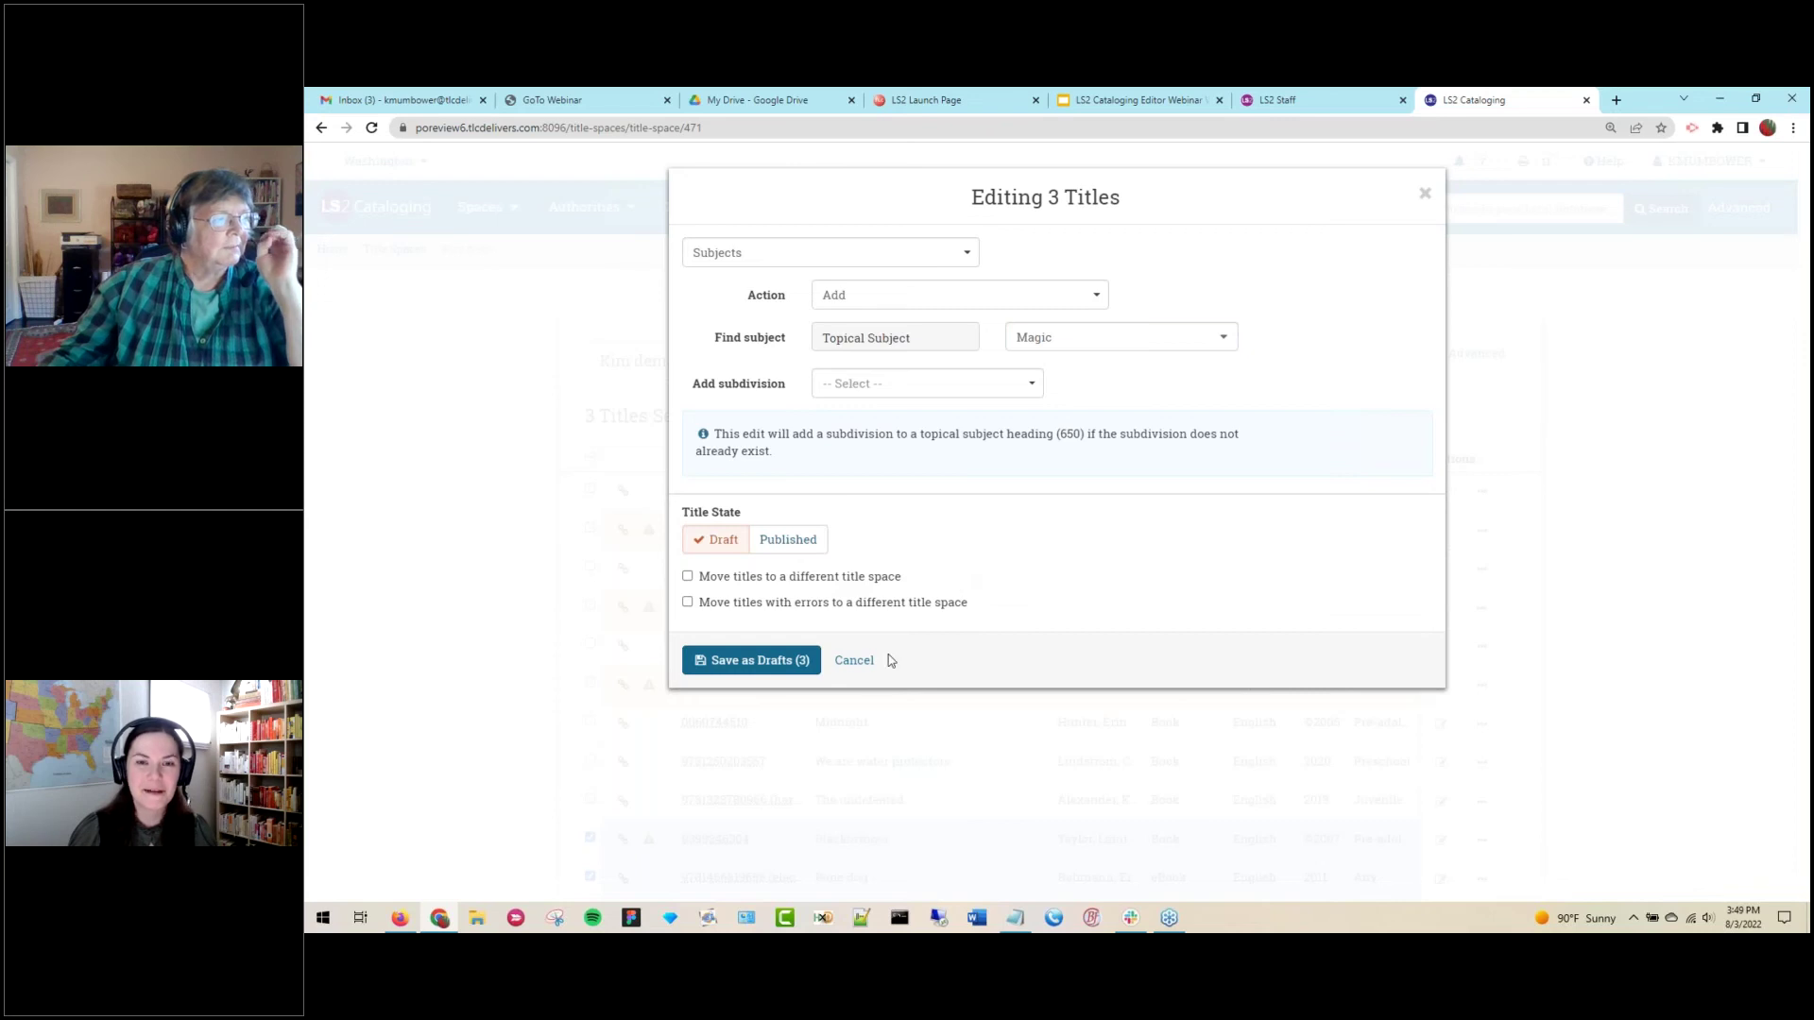
left_click(855, 662)
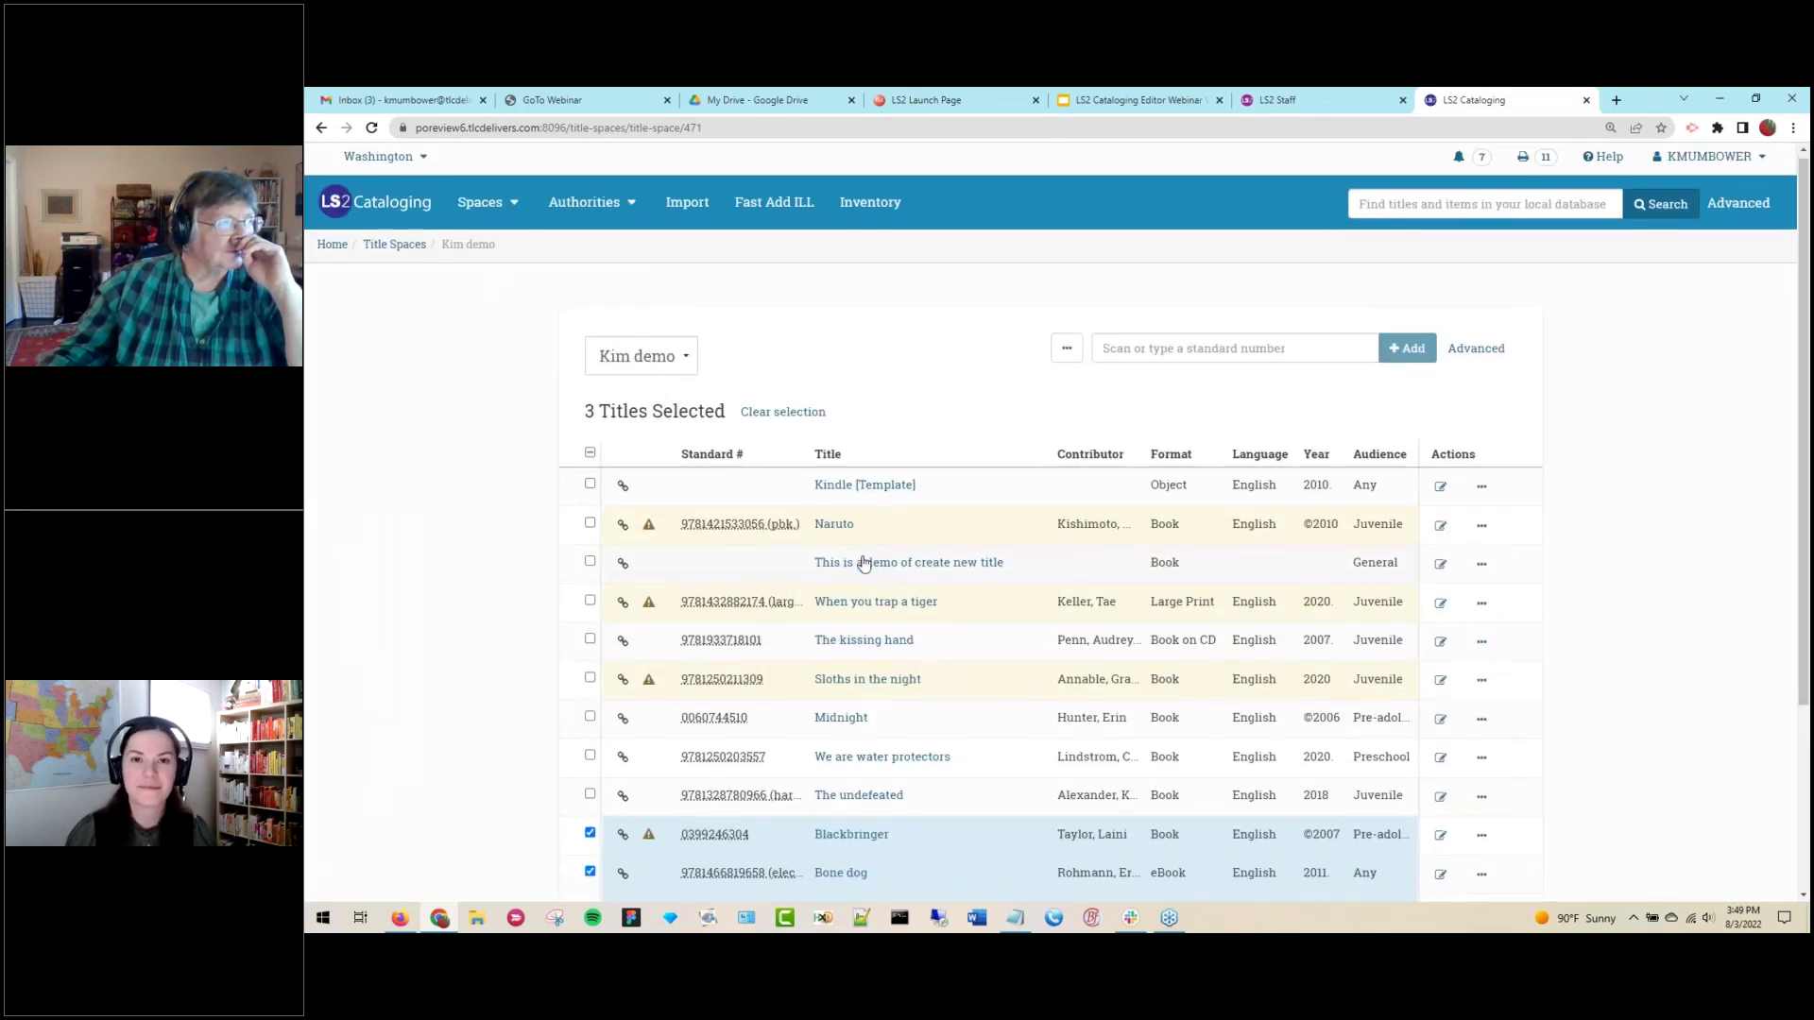
Step: Add a new topical subject row and search 'illegal imm' to choose Illegal immigration
scroll(865, 567, "down", 1)
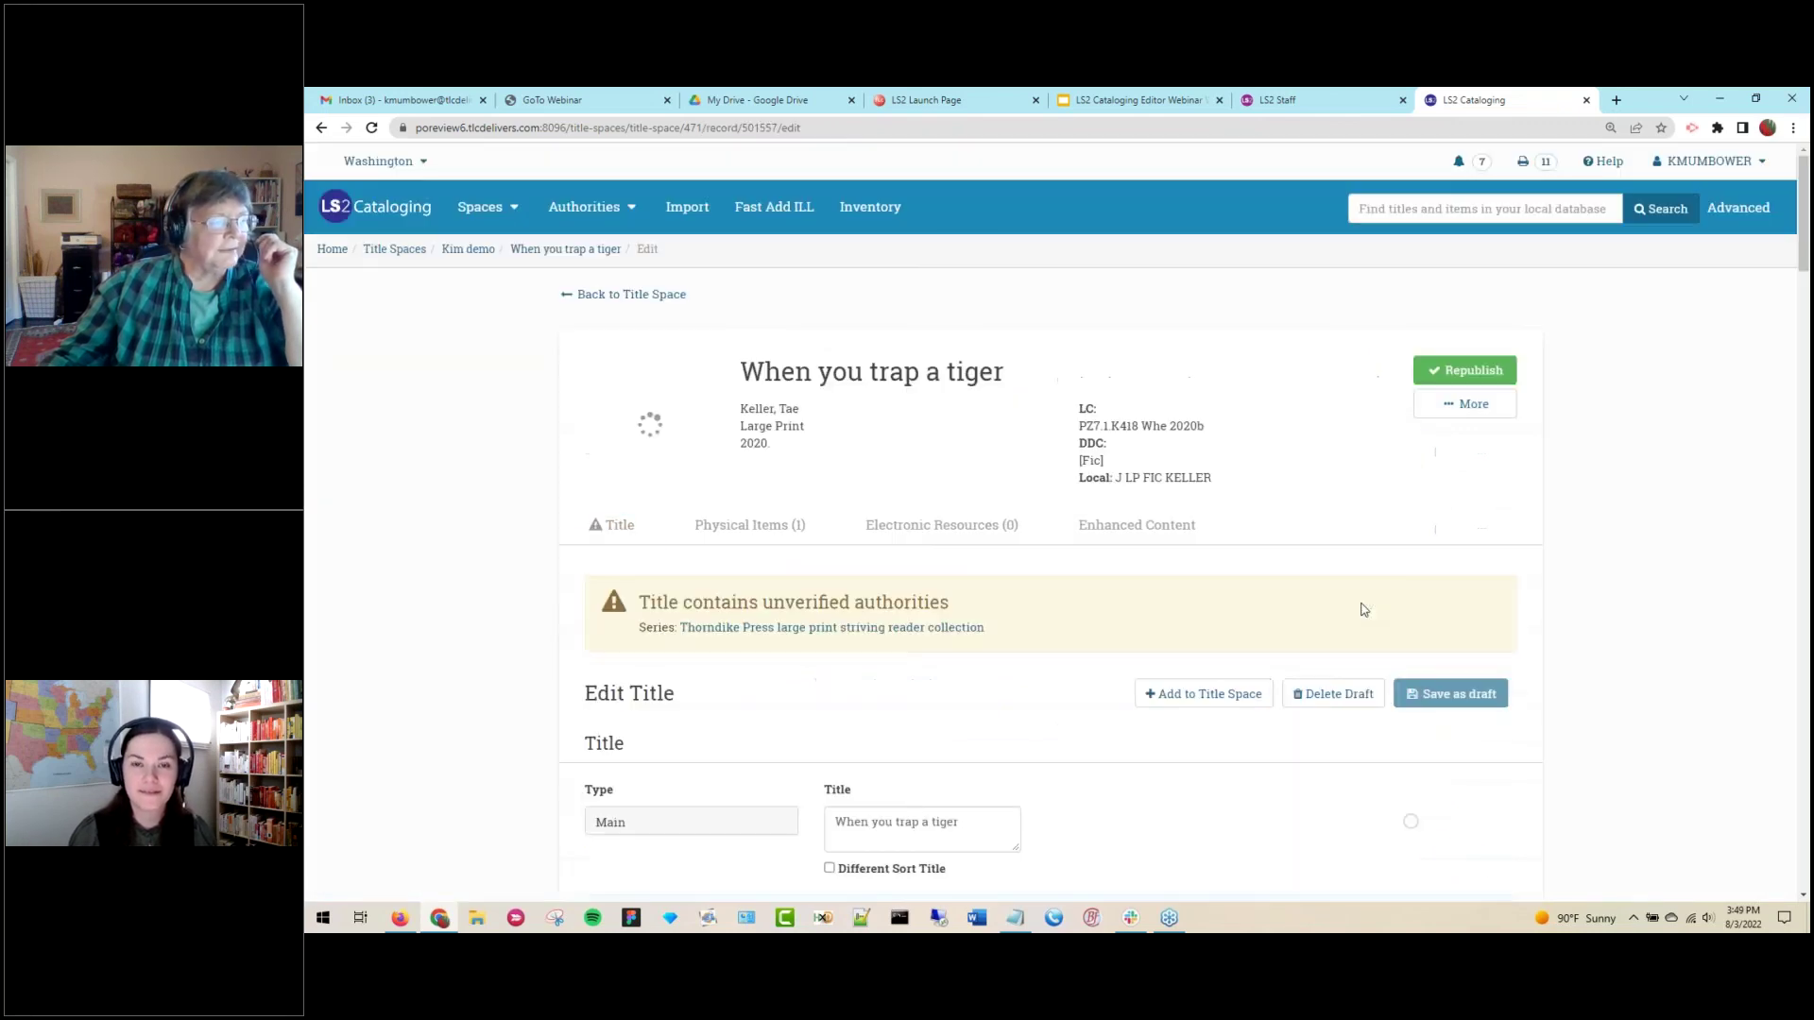
scroll(1229, 596, "down", 10)
scroll(1228, 598, "down", 5)
scroll(997, 616, "up", 2)
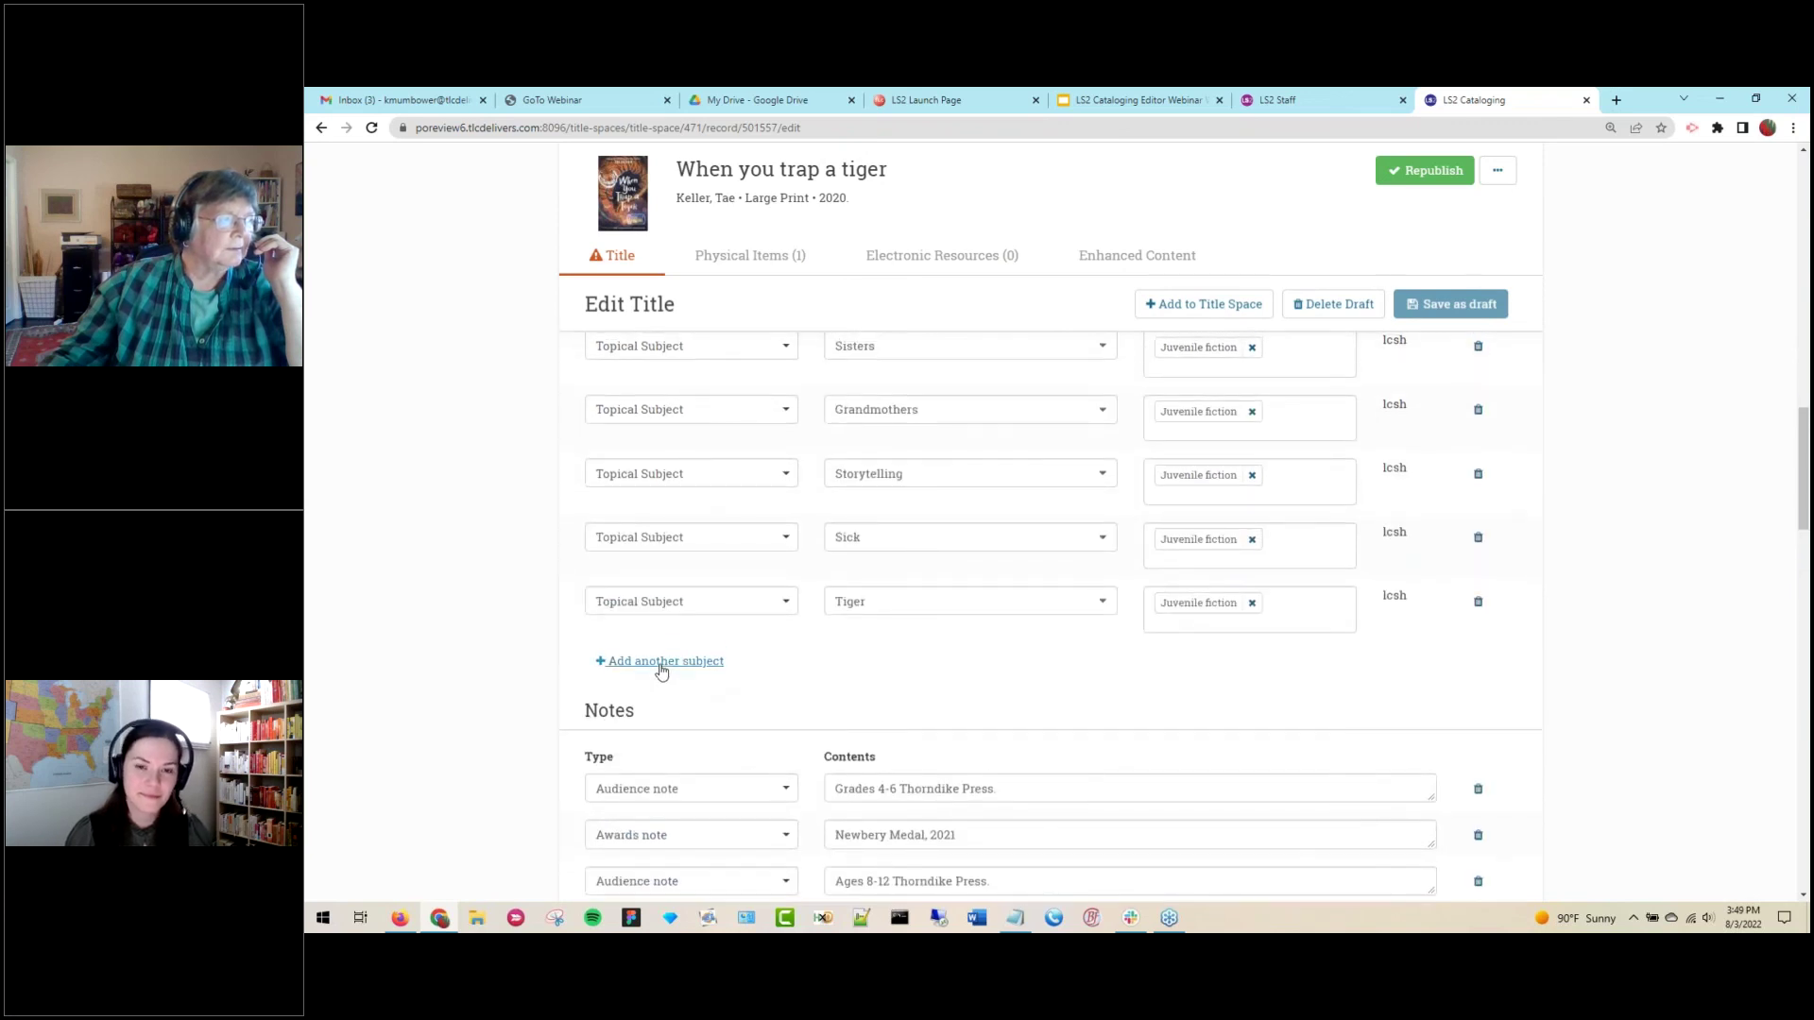
left_click(662, 669)
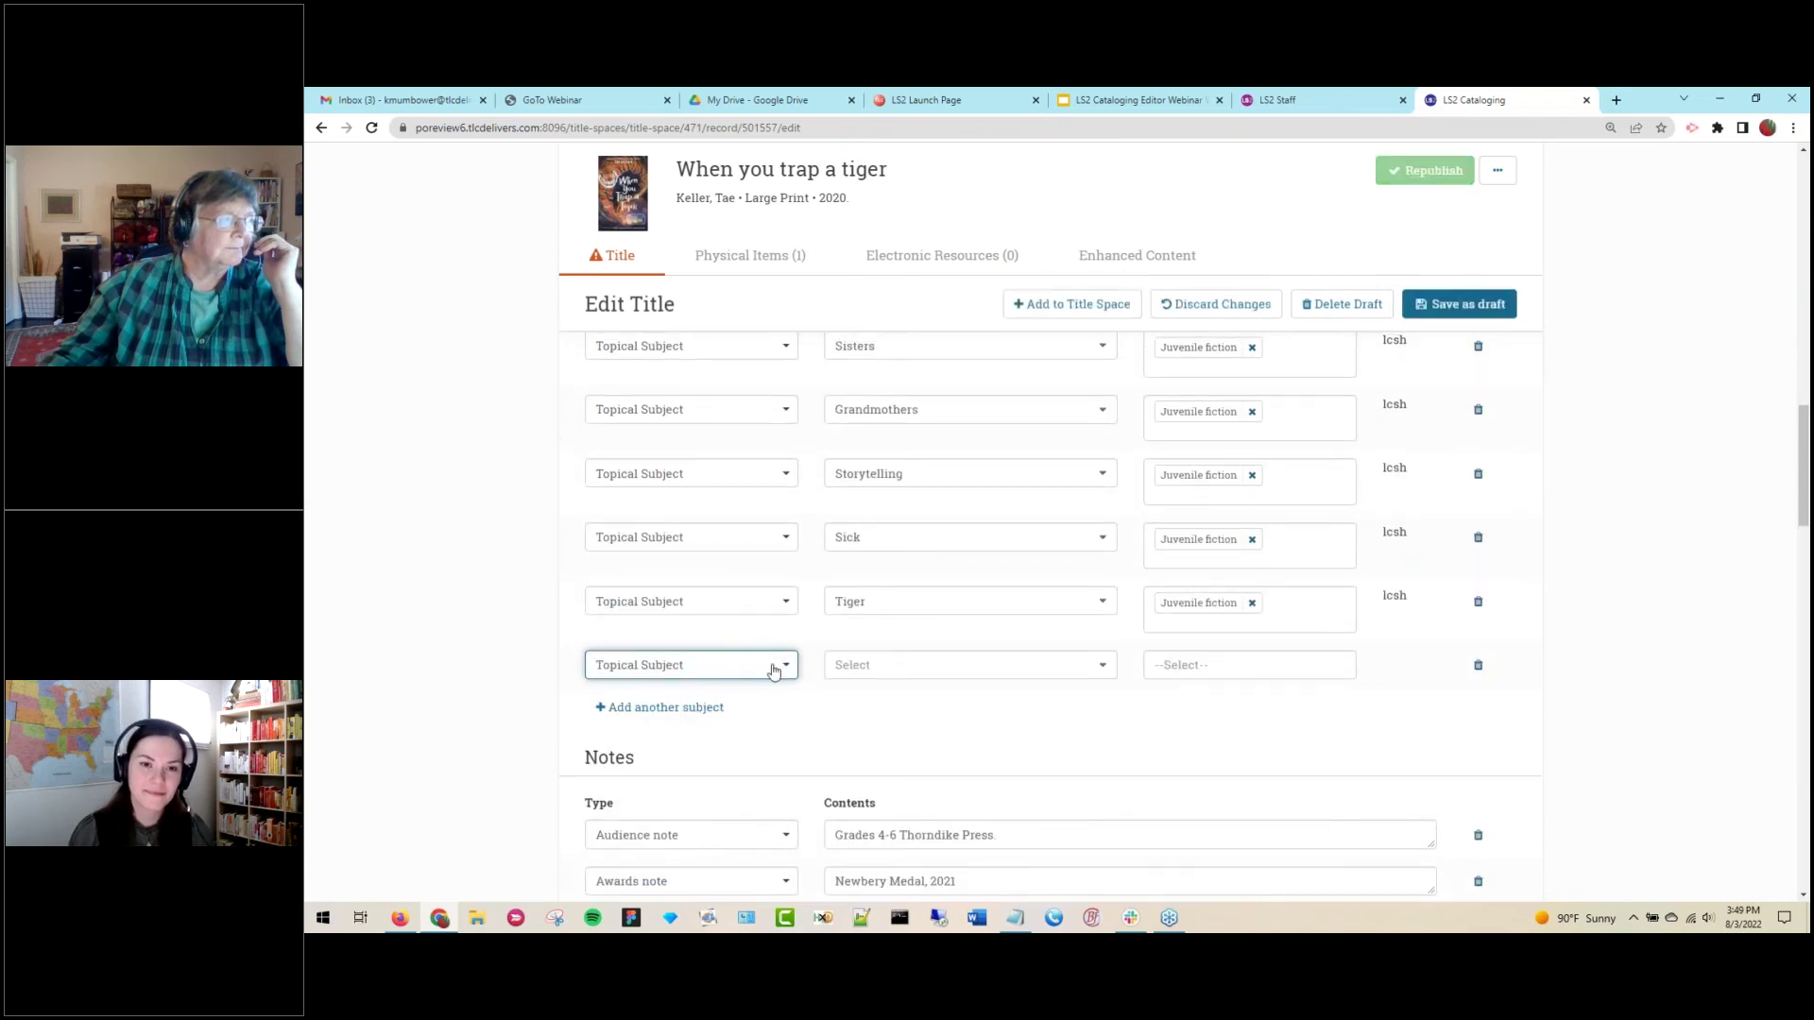
left_click(876, 674)
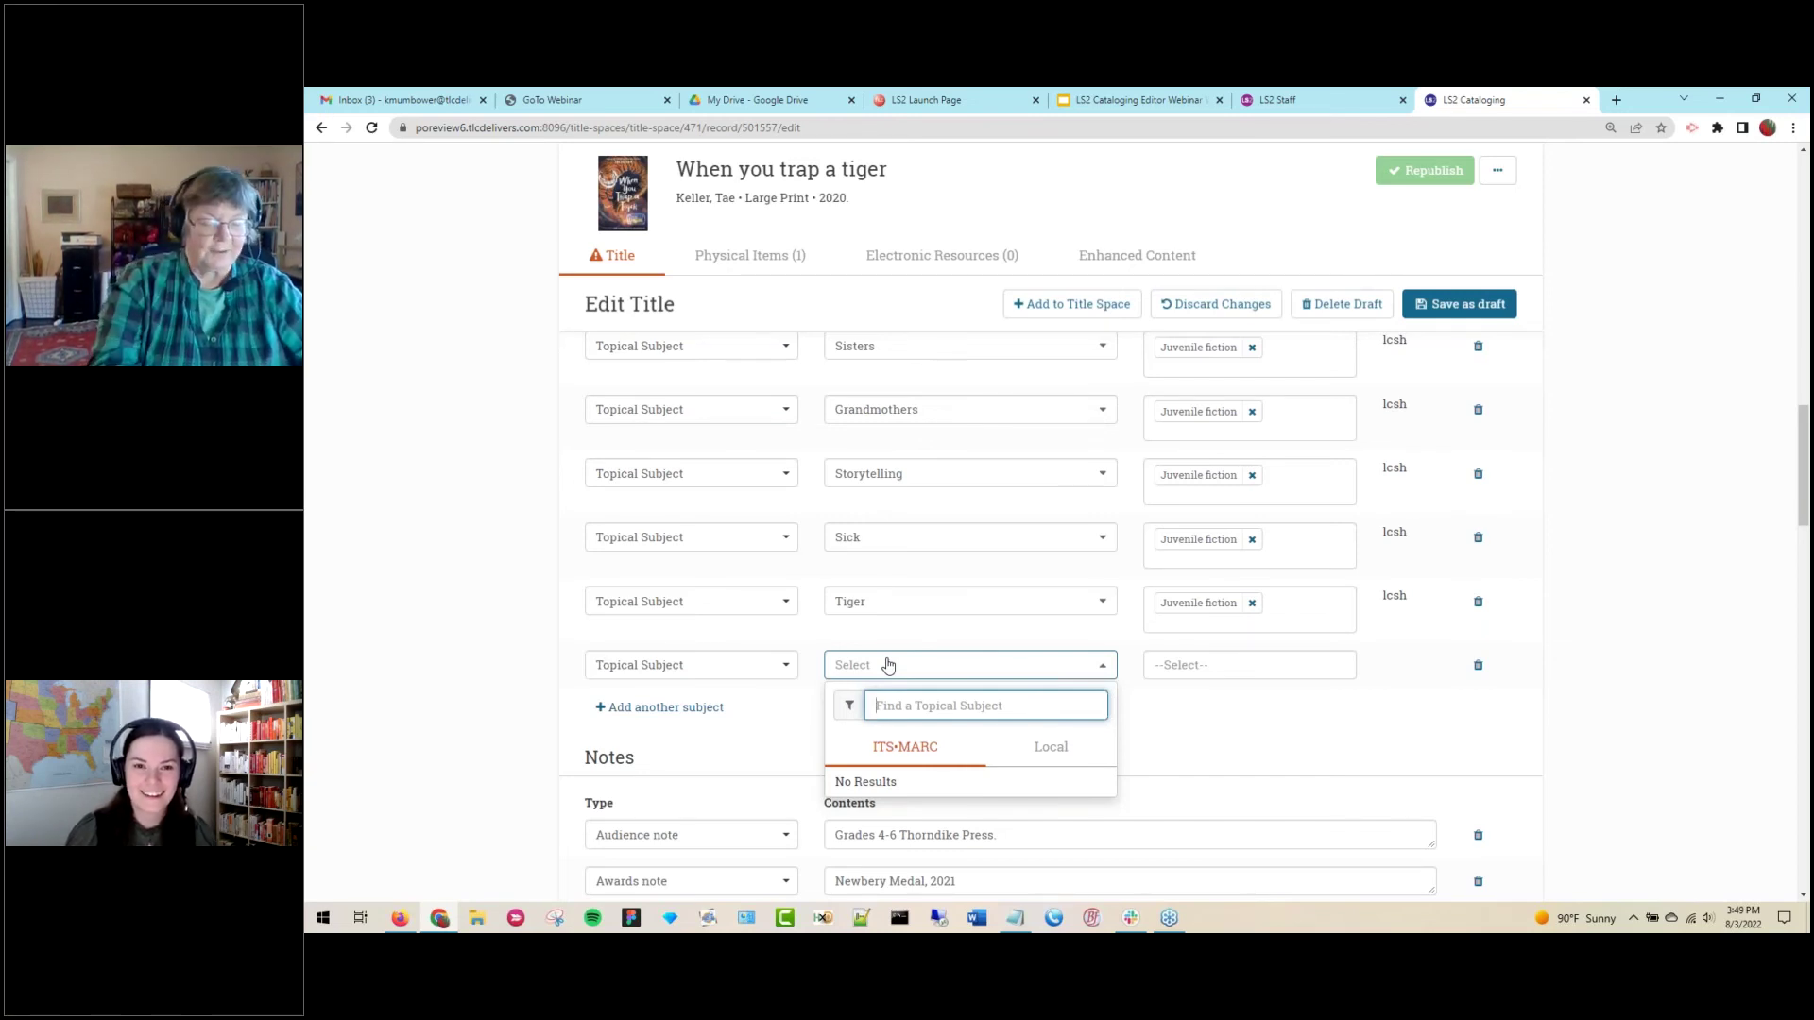
type("il")
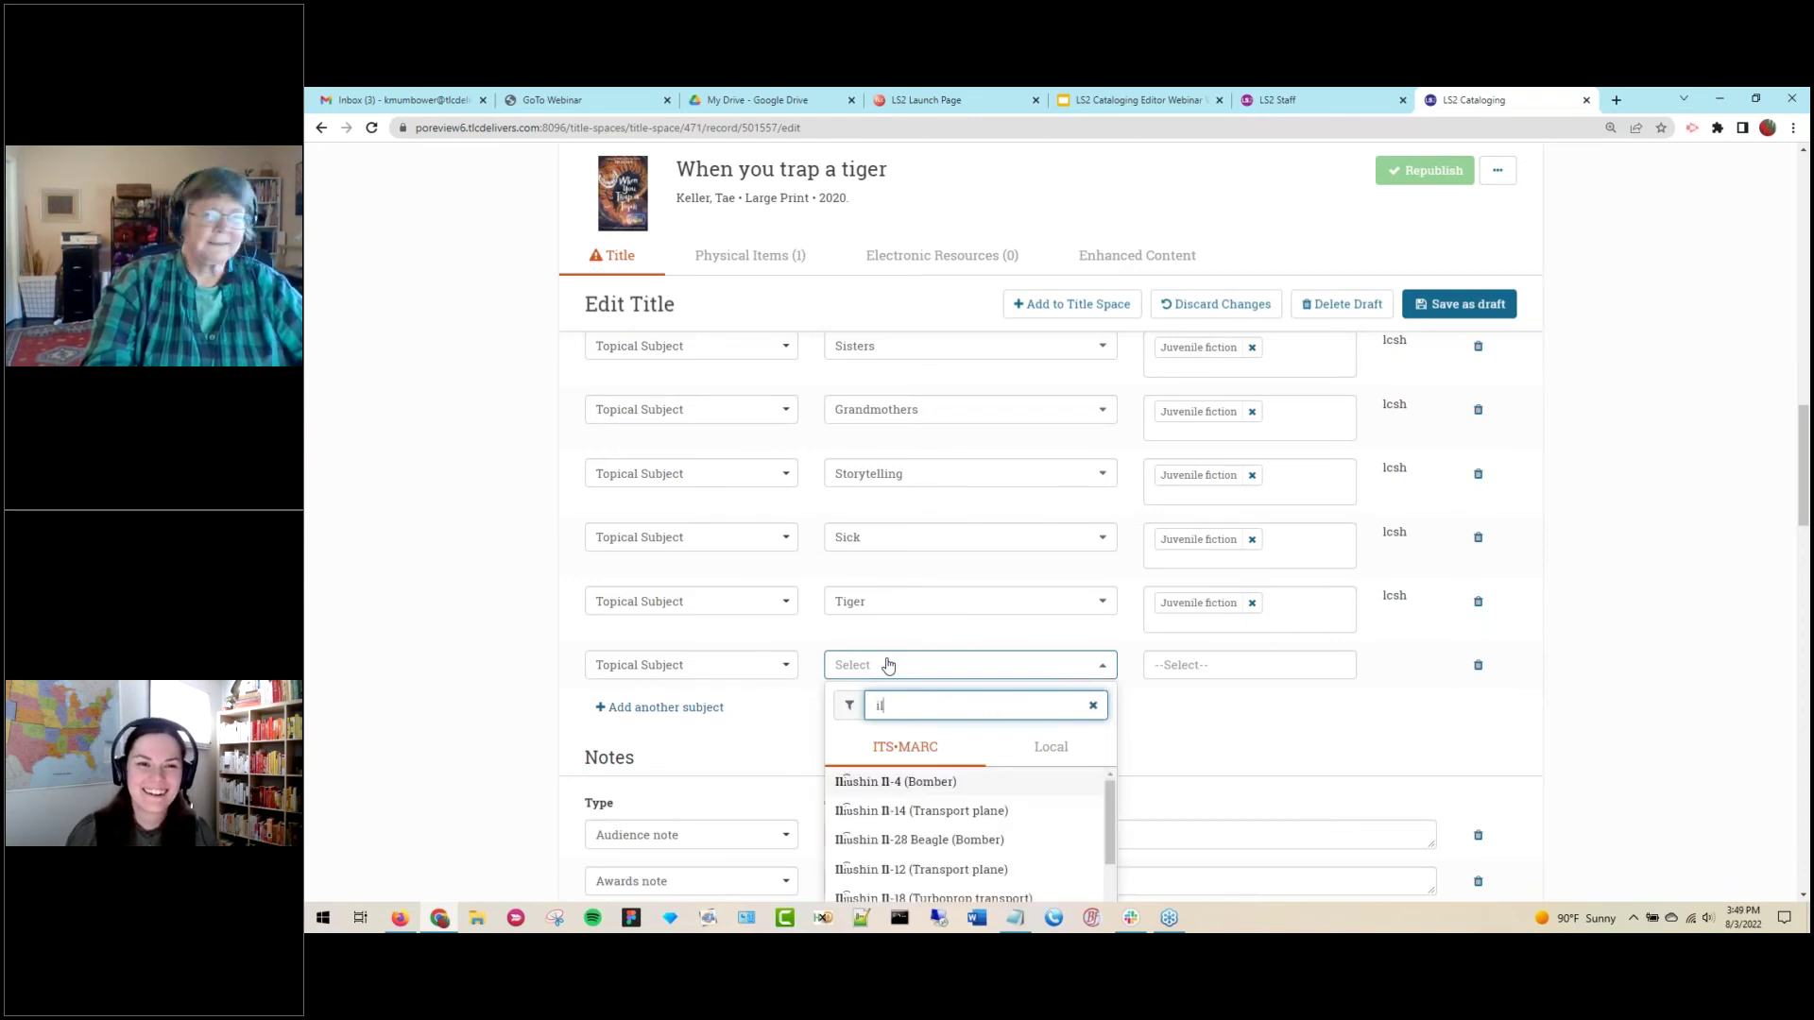
type("leg")
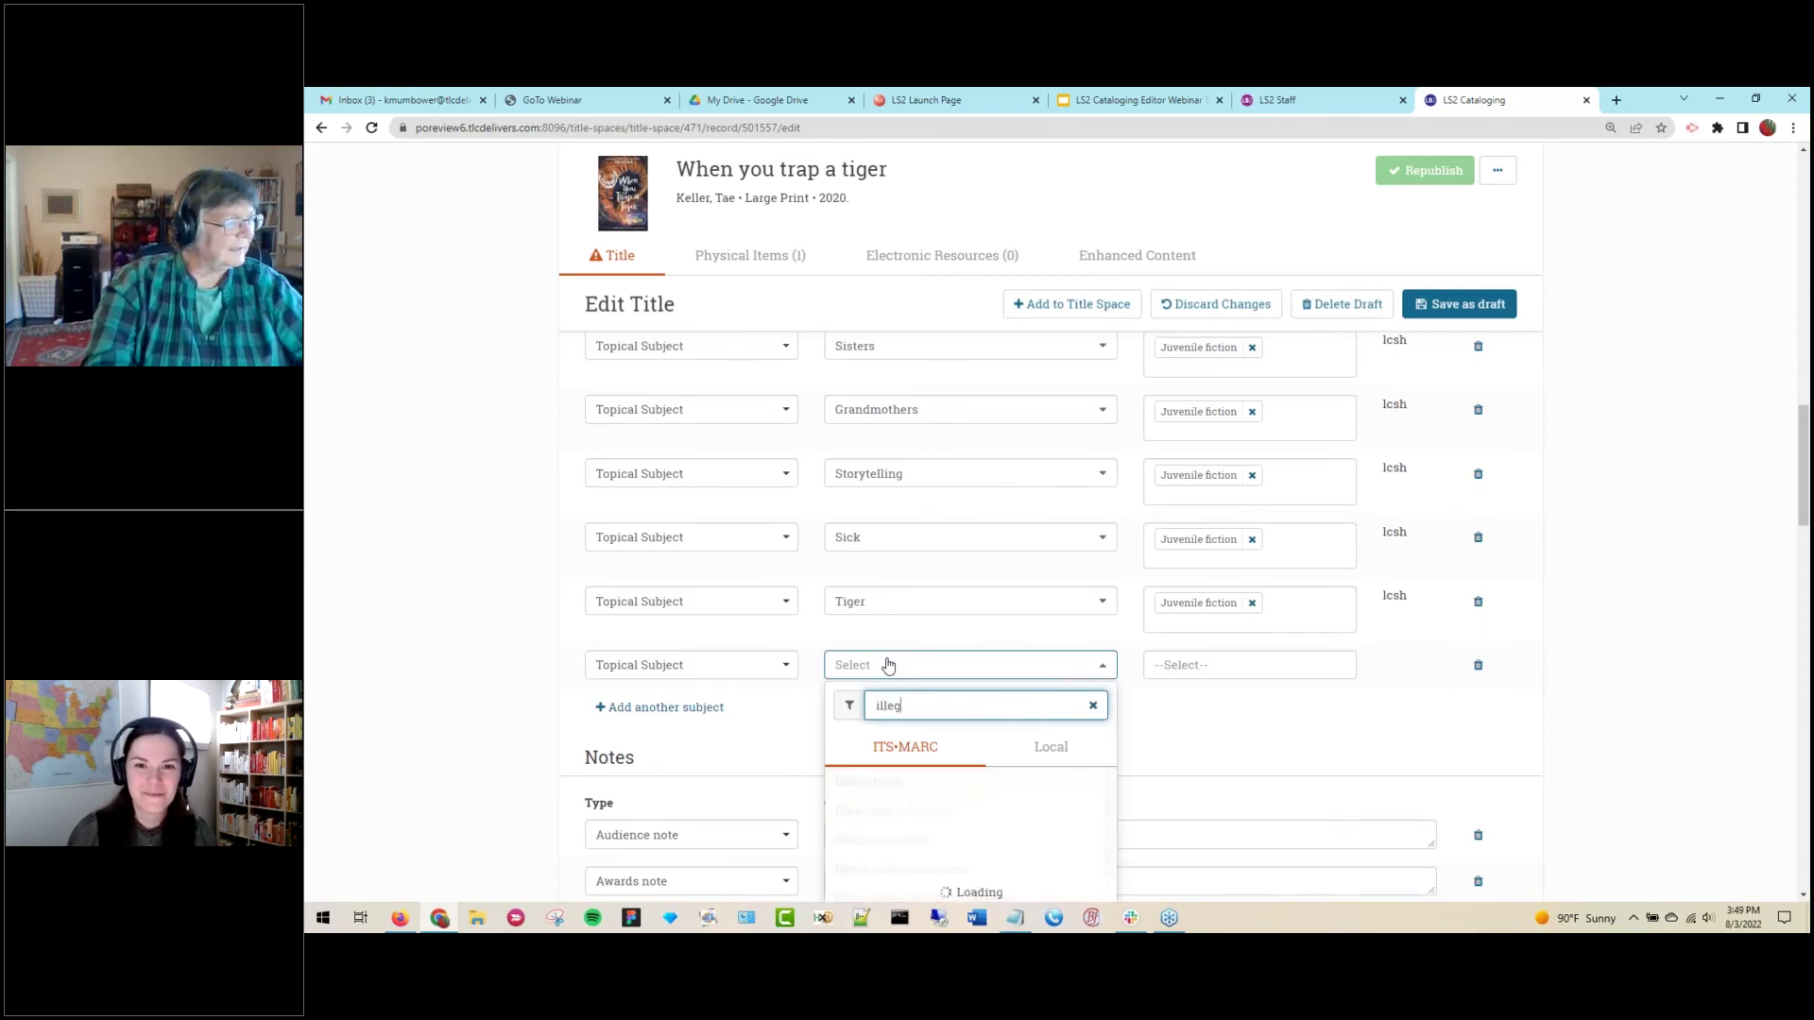
type("al")
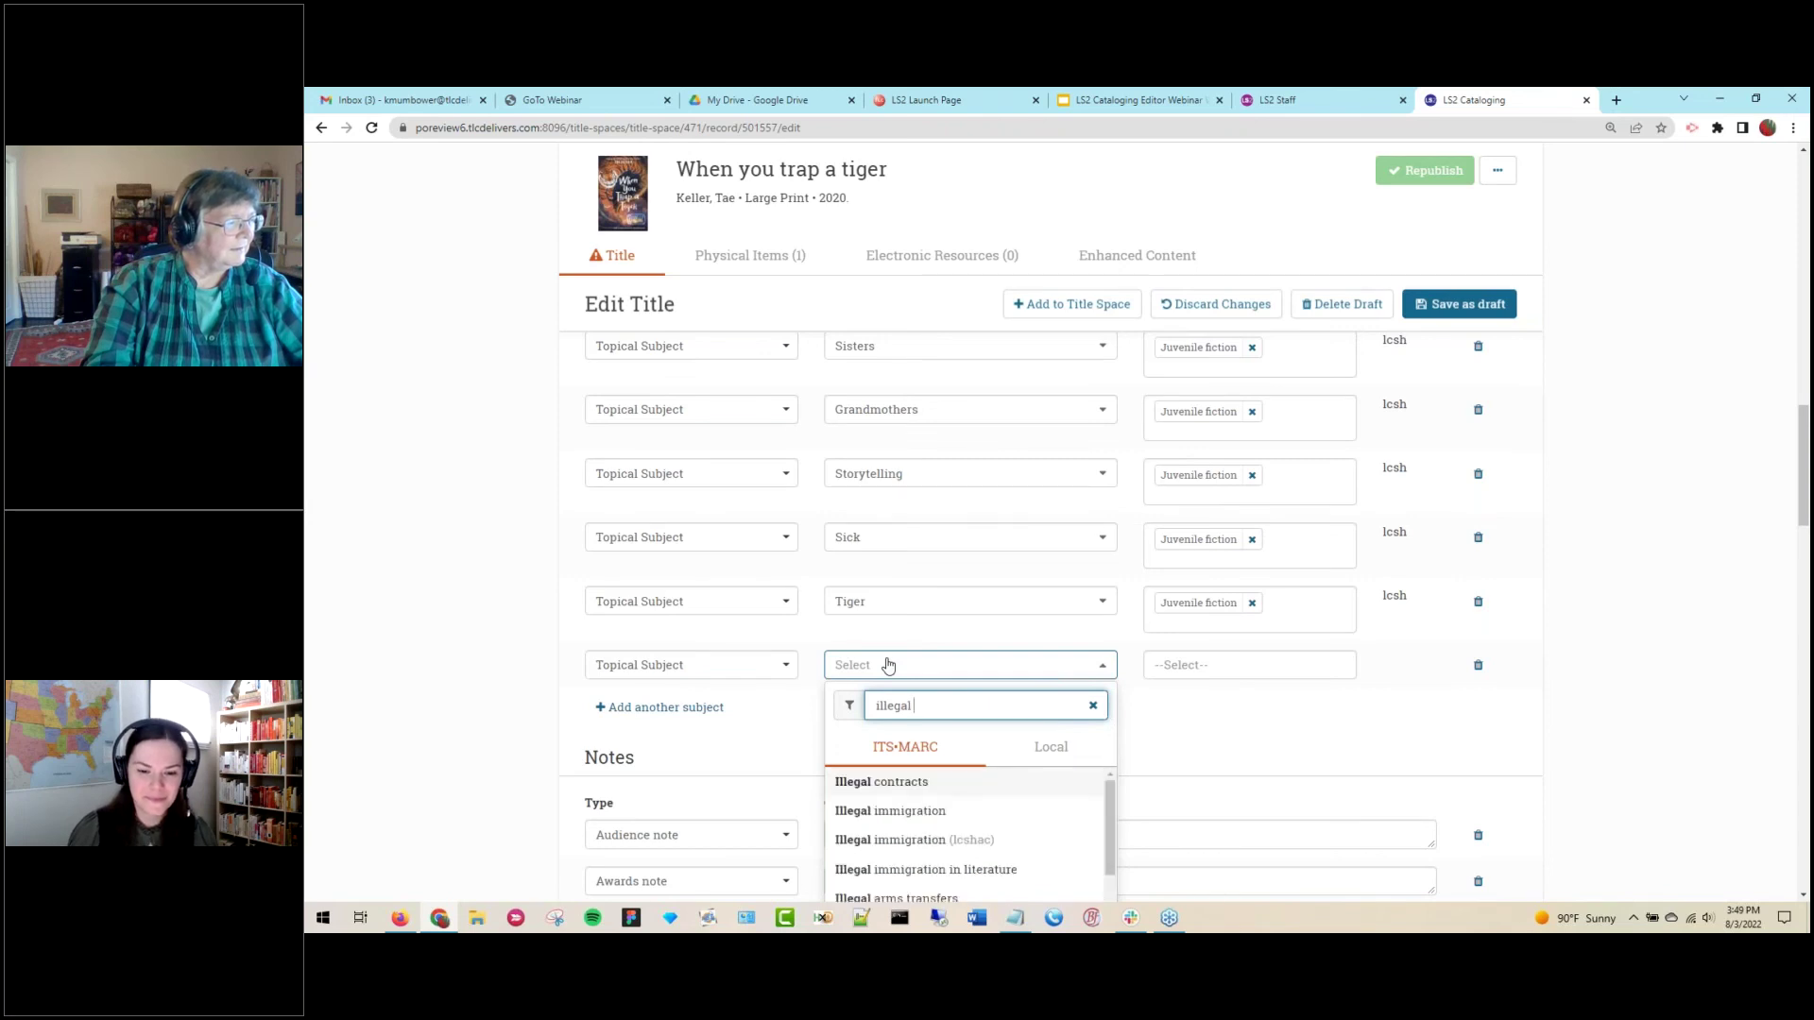
type(" alien")
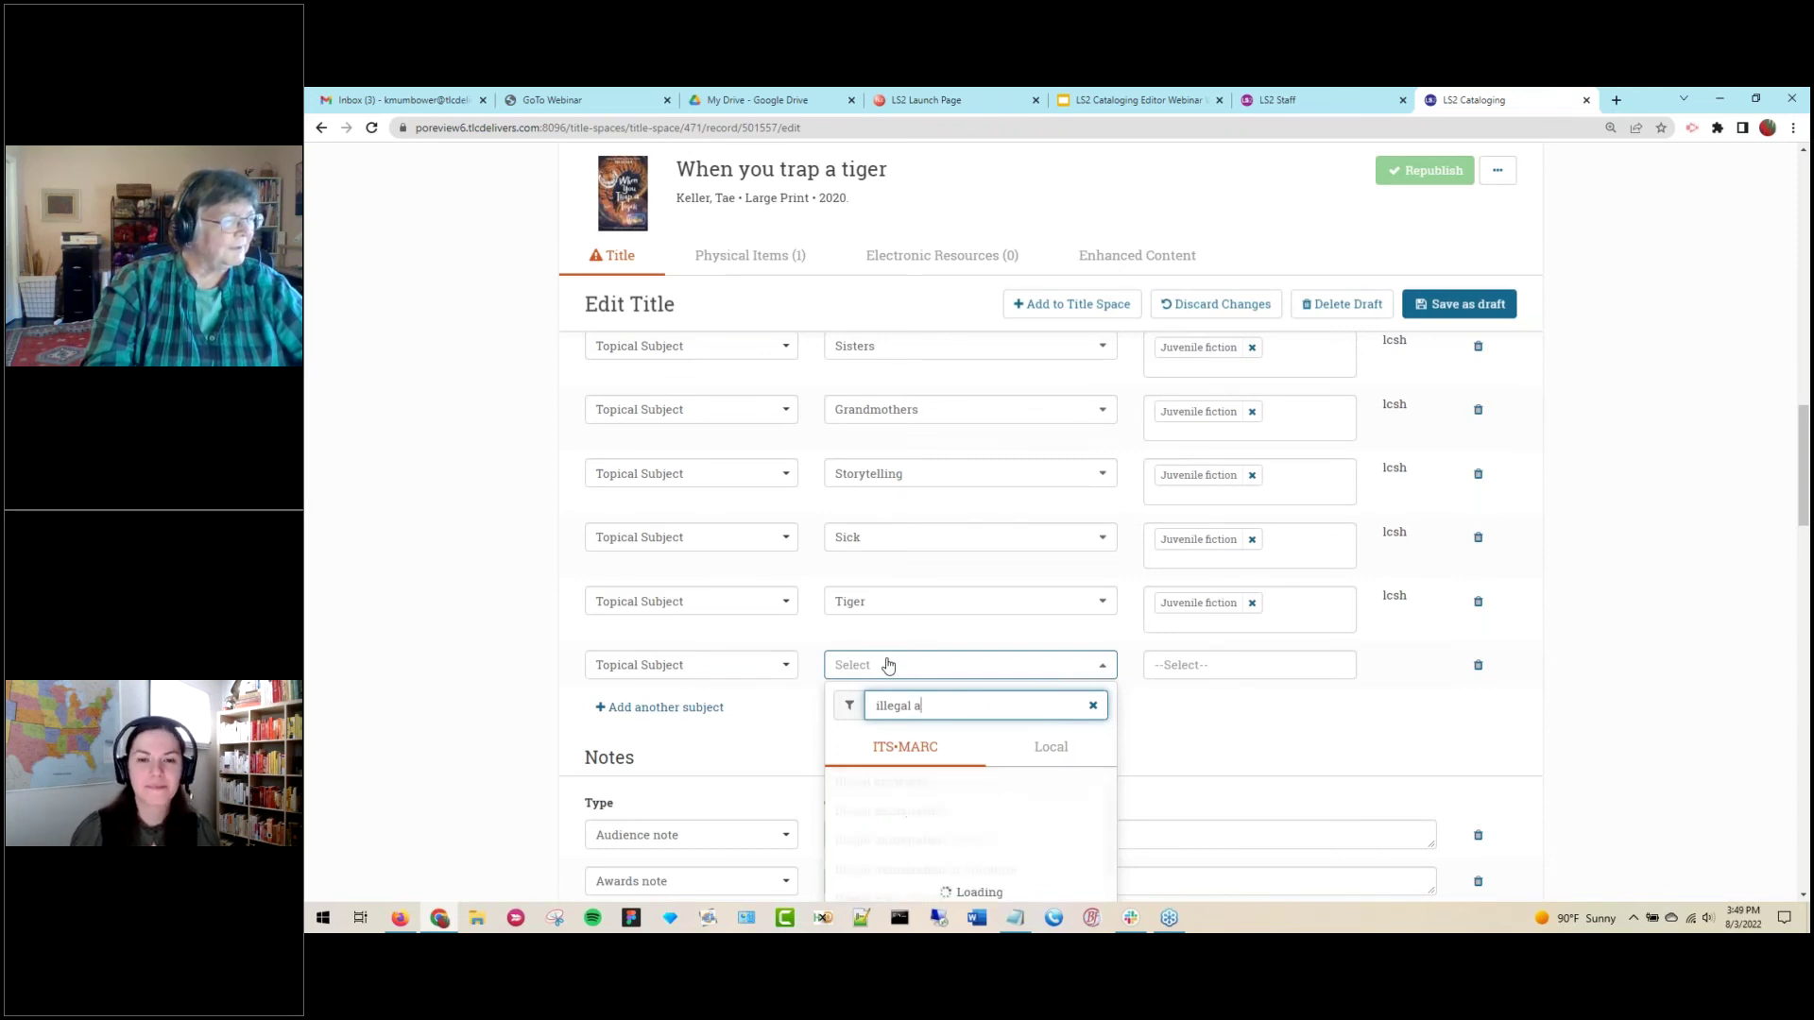
key("BackSpace")
key("BackSpace")
key("BackSpace")
key("BackSpace")
key("BackSpace")
type("imm")
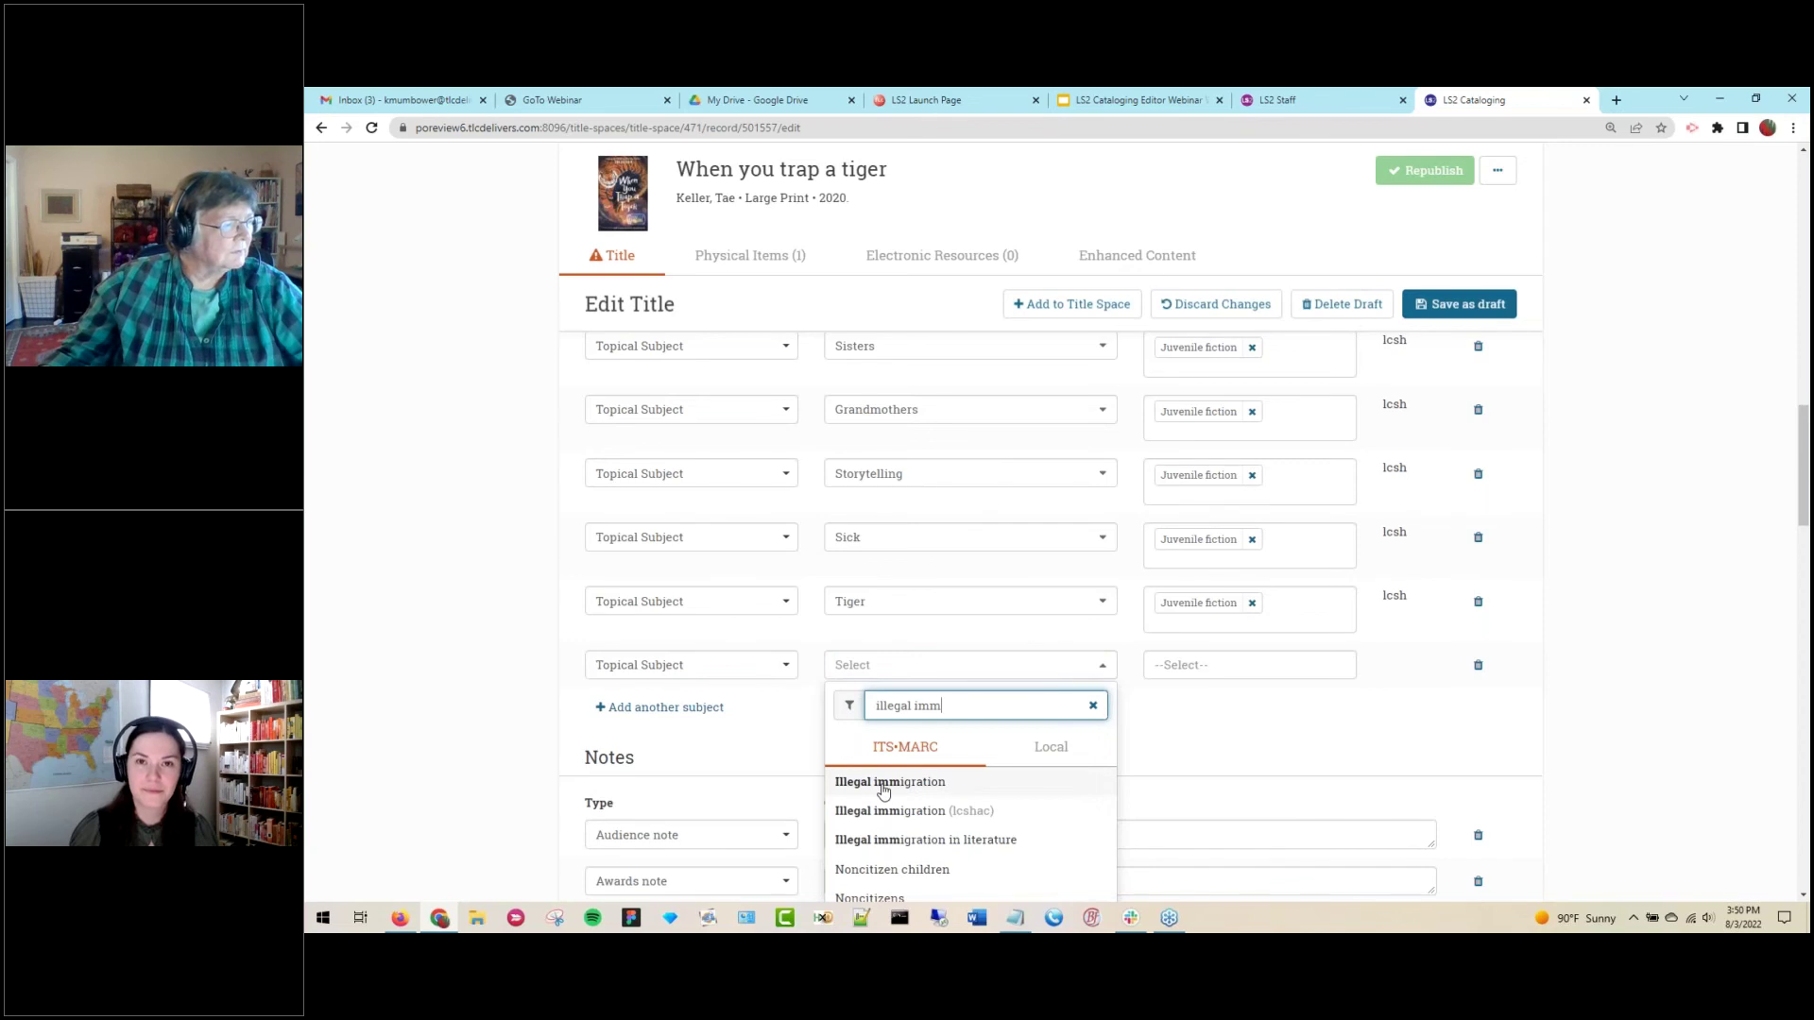
scroll(855, 770, "down", 1)
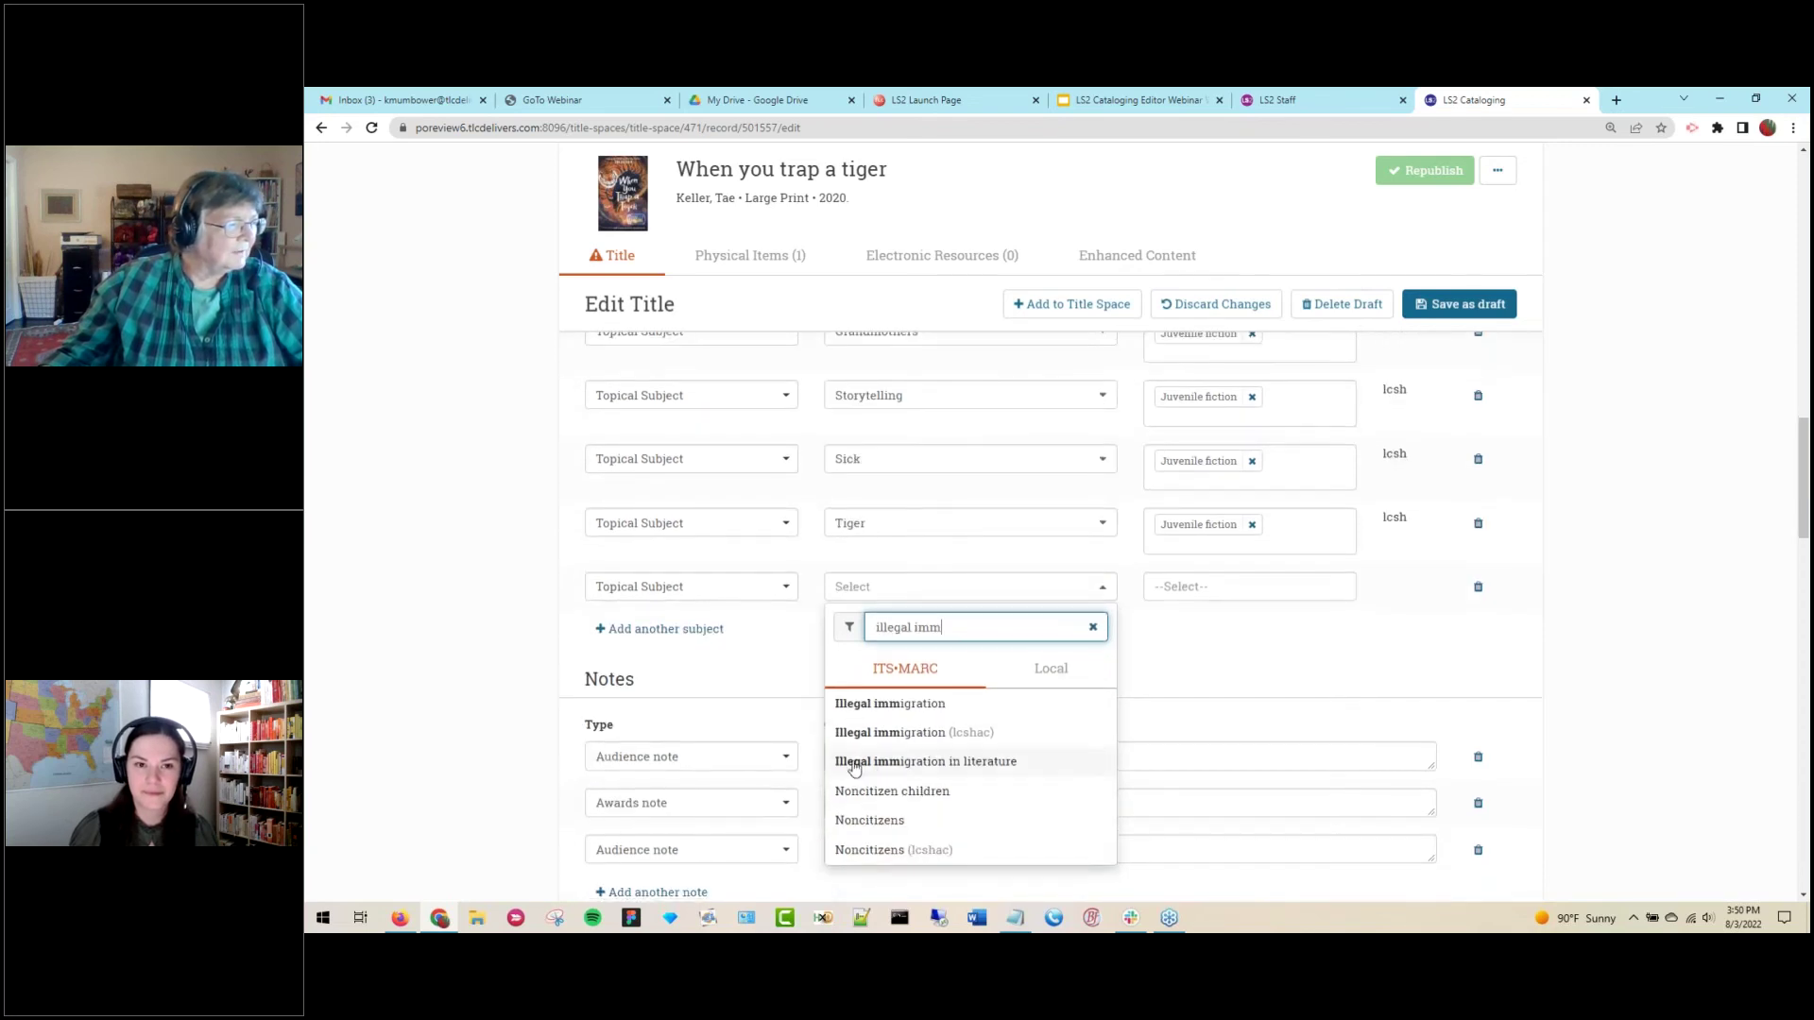
left_click(855, 704)
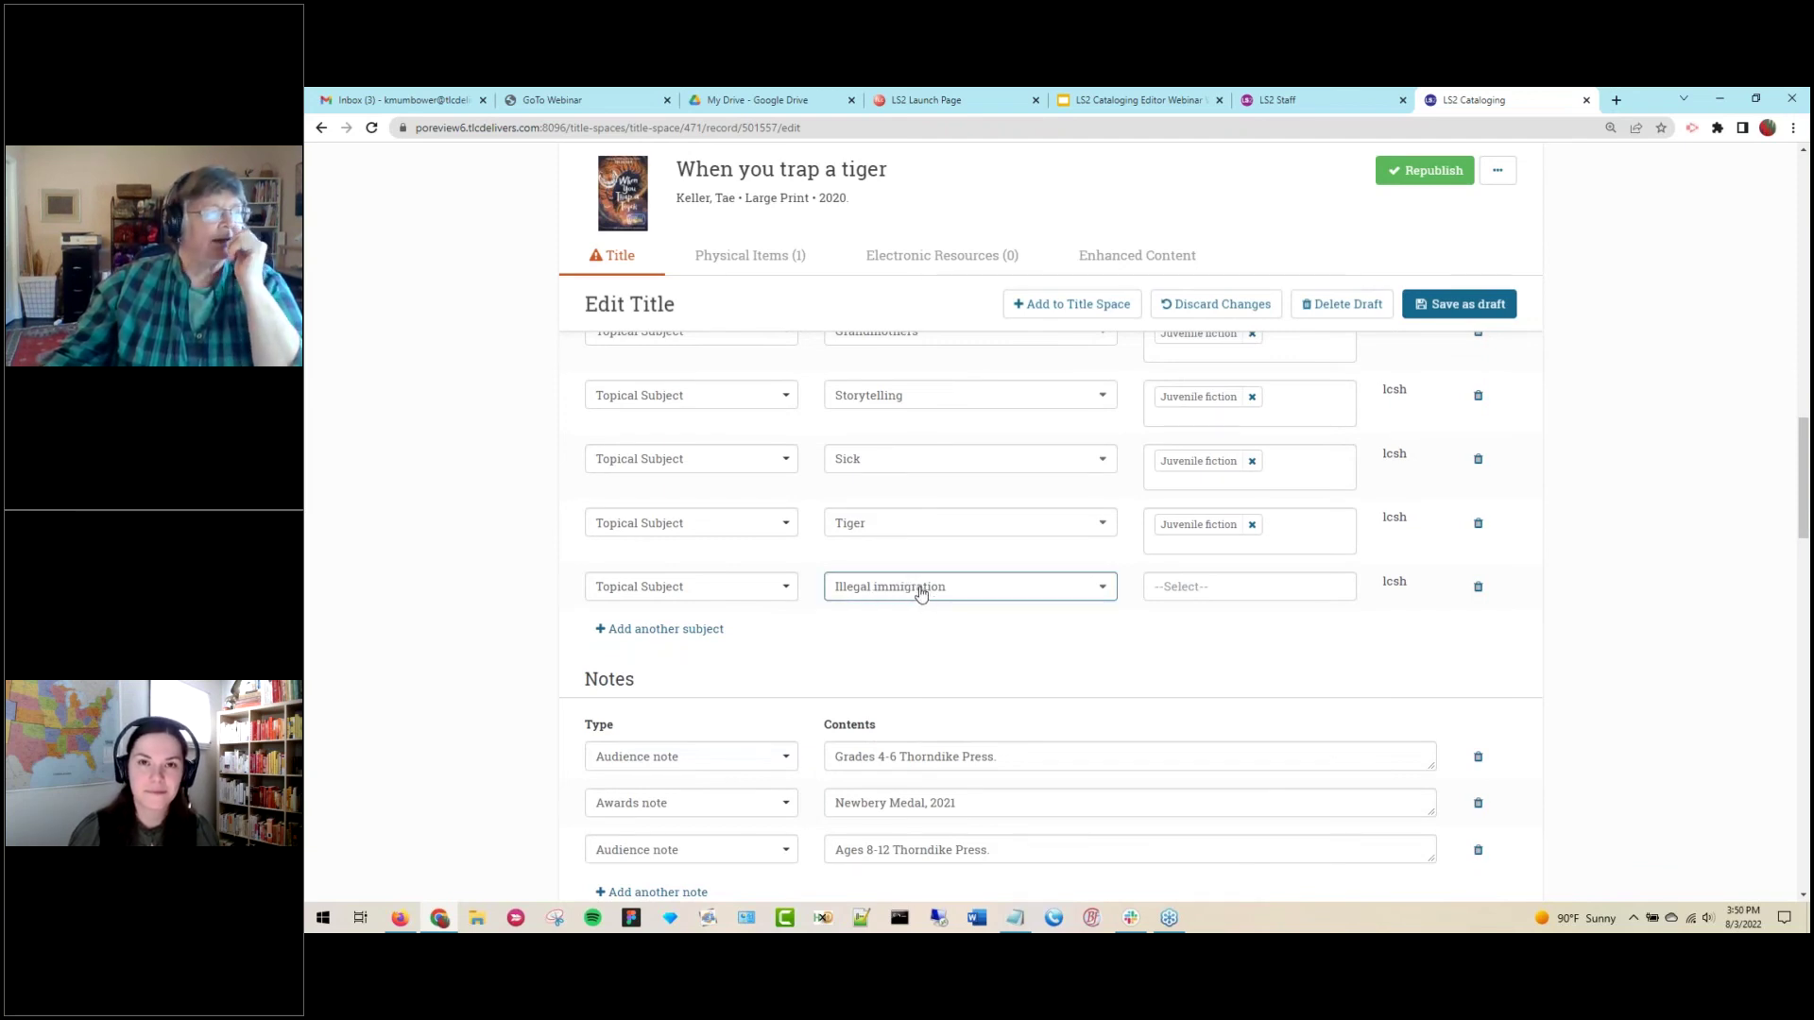
Step: Search local authorities and pick the subject Illegal aliens
left_click(921, 593)
left_click(1050, 671)
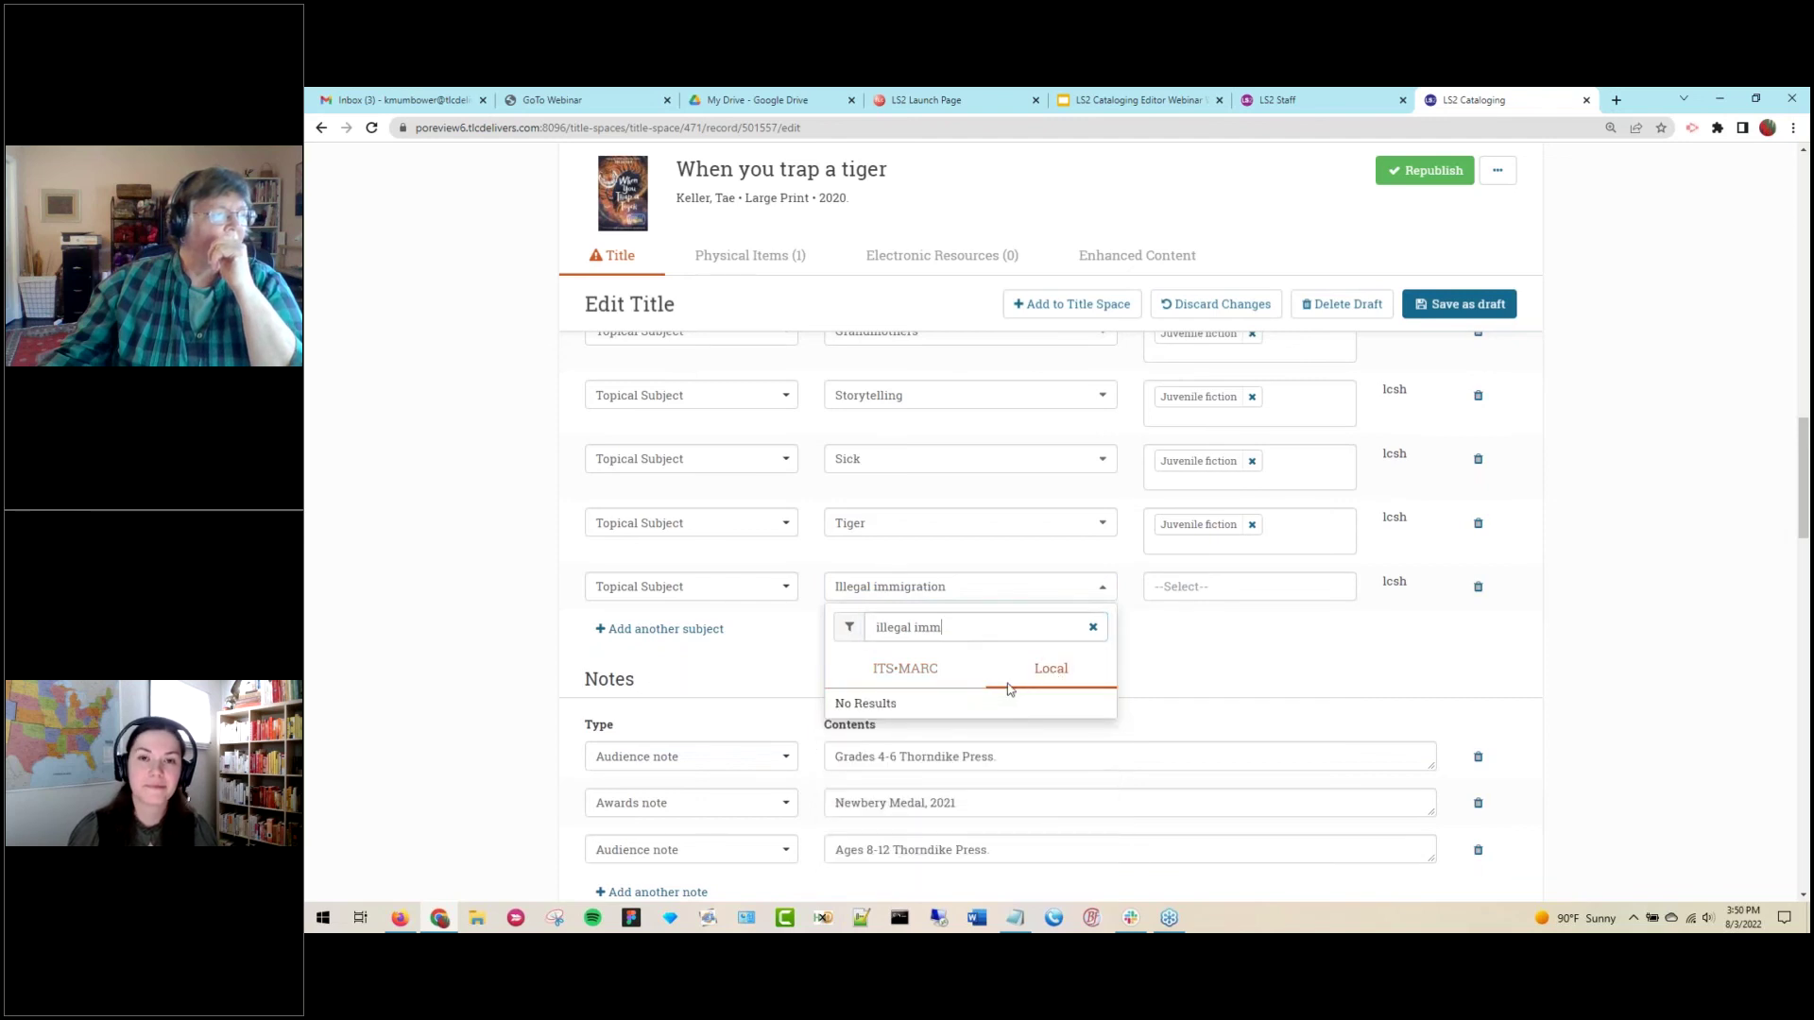
left_click_drag(952, 627, 922, 630)
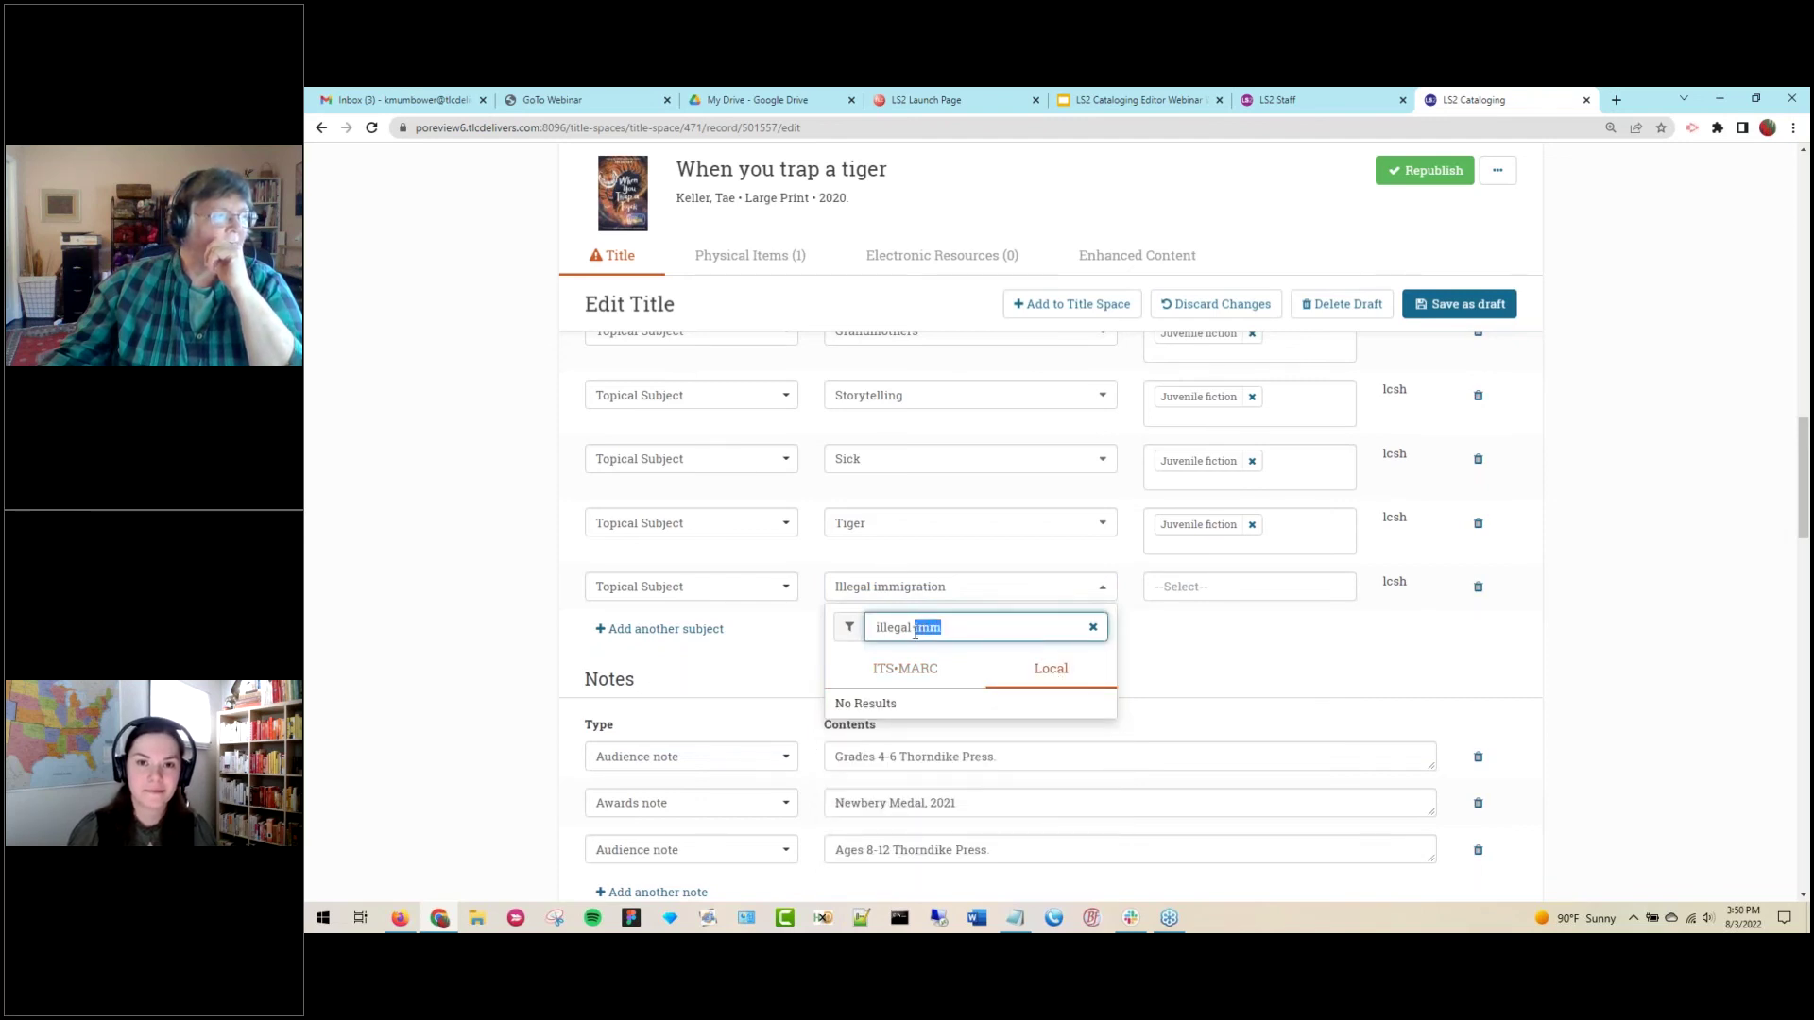
type("alien")
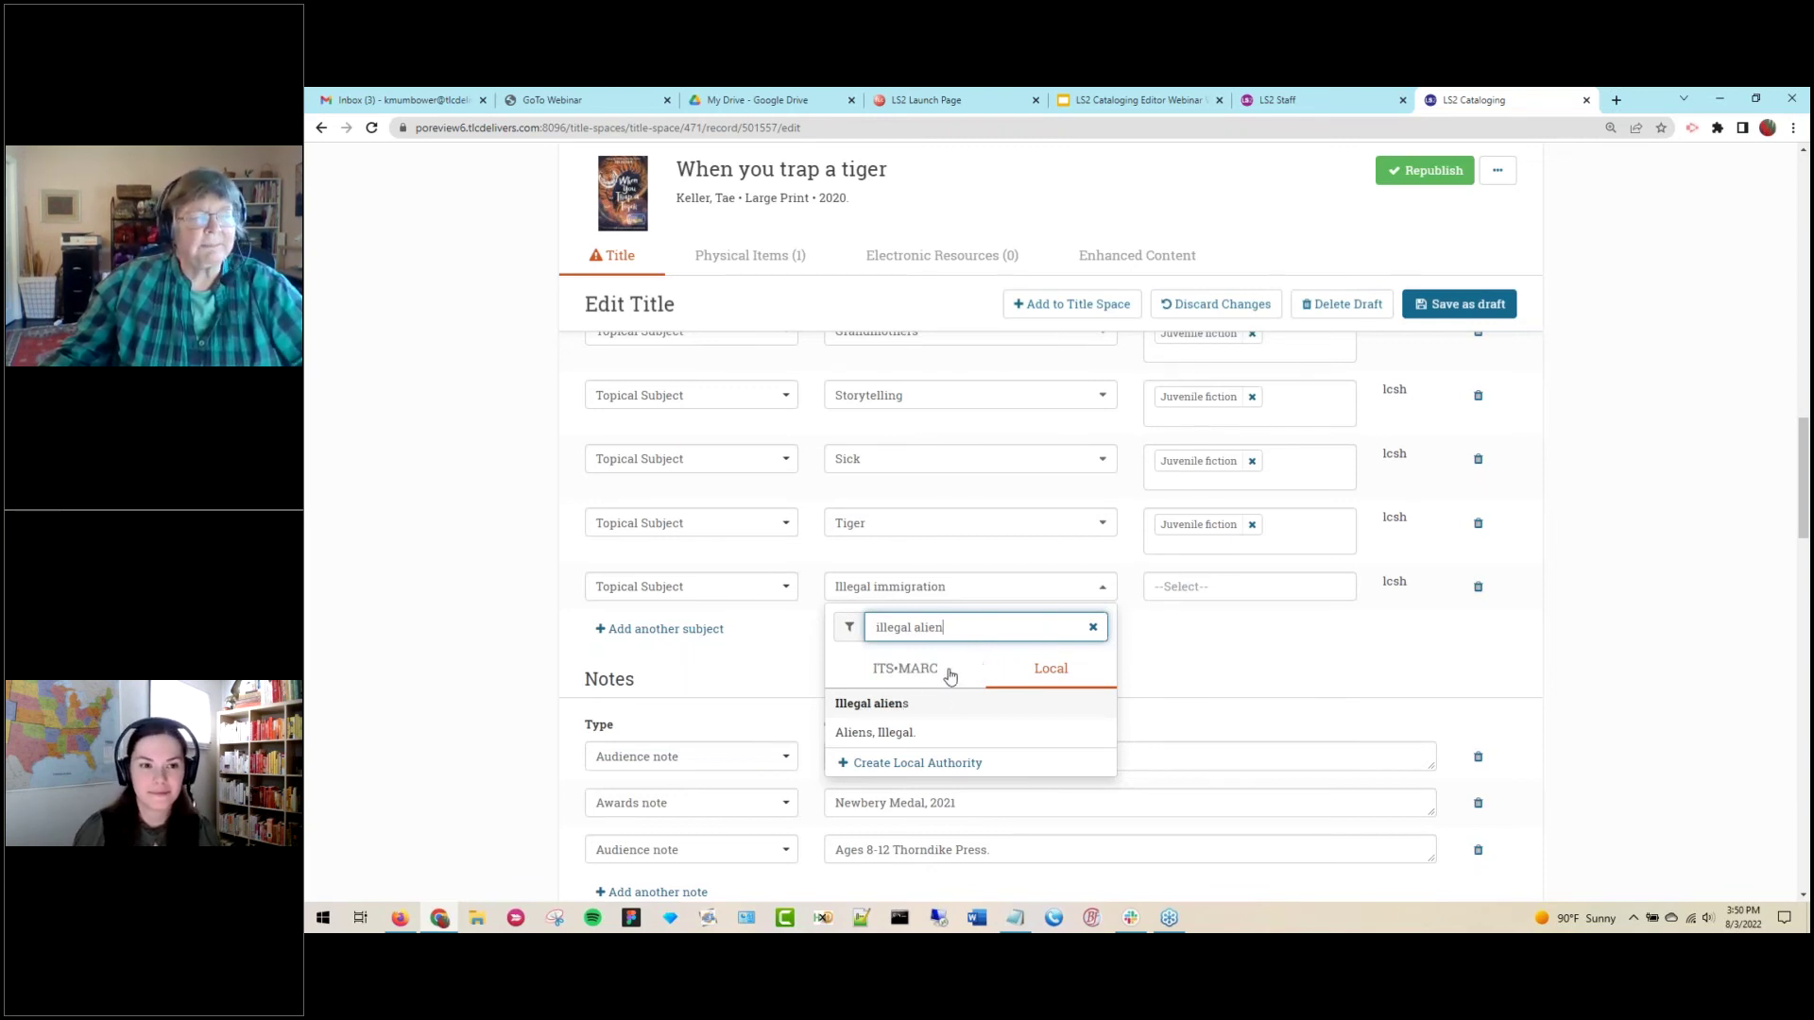
left_click(875, 705)
Step: Add the subdivision Pictorial works to the Illegal aliens subject
left_click(1190, 592)
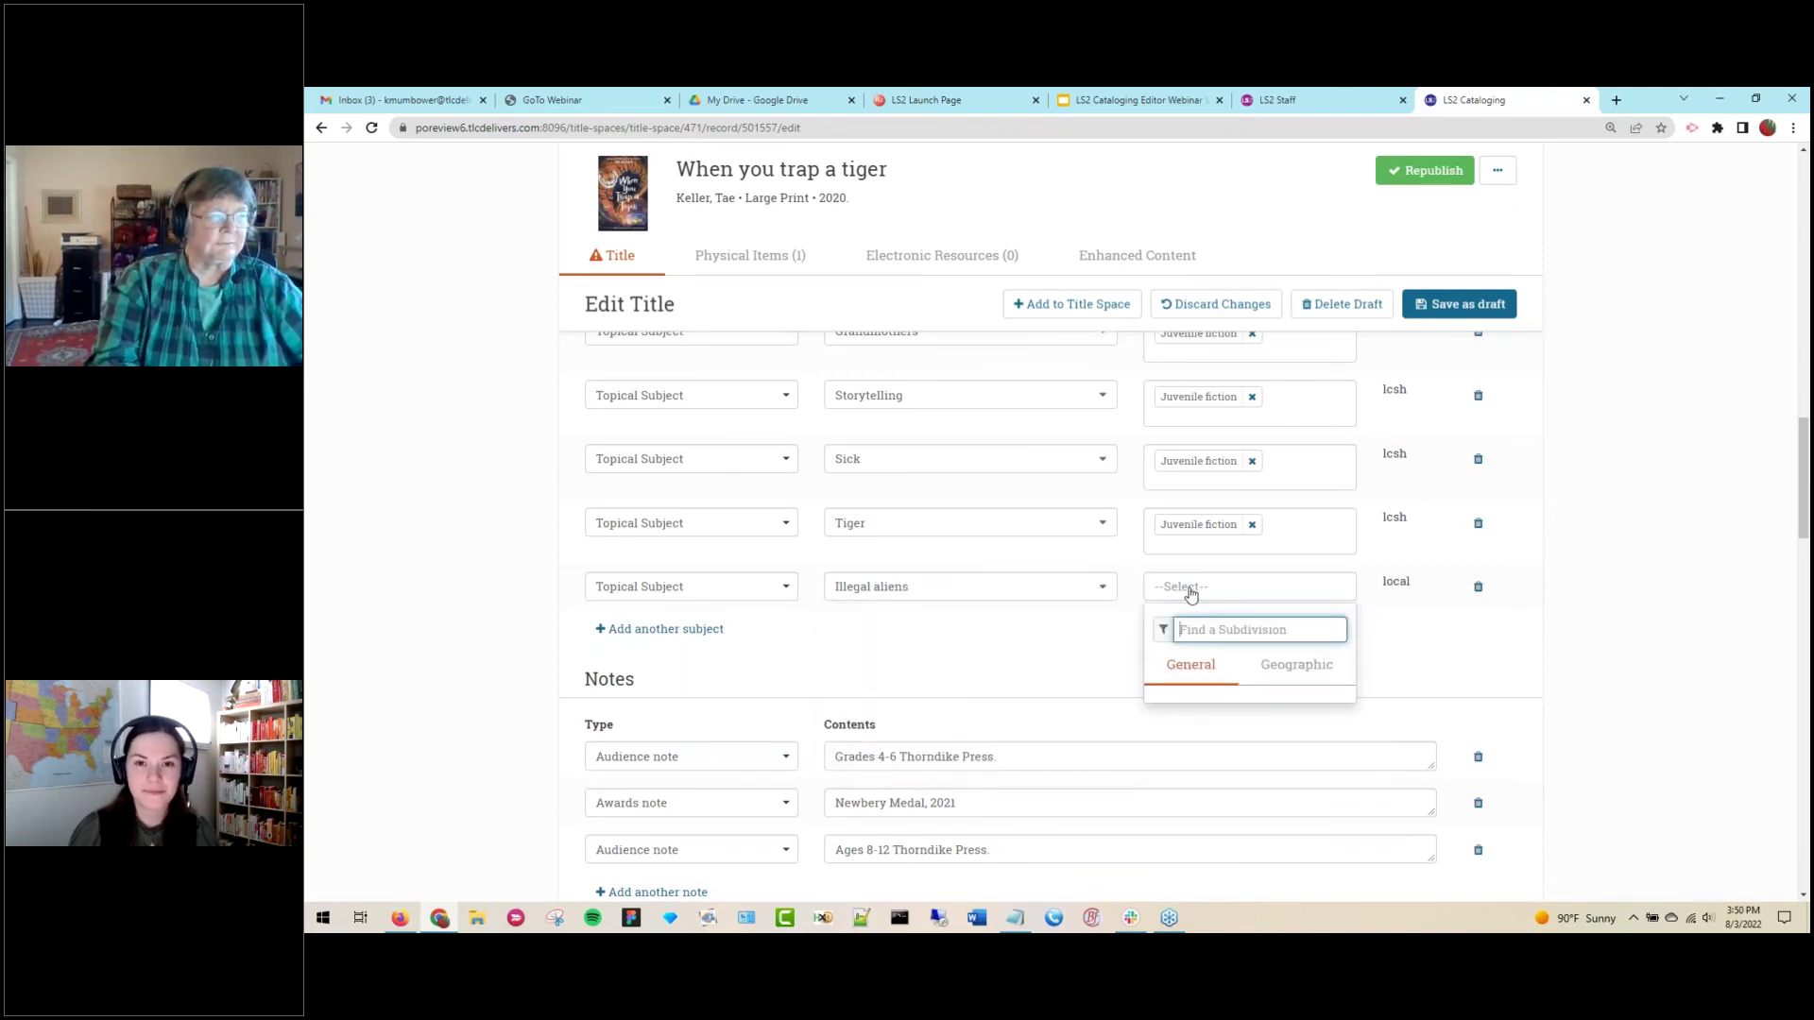
type("fiction")
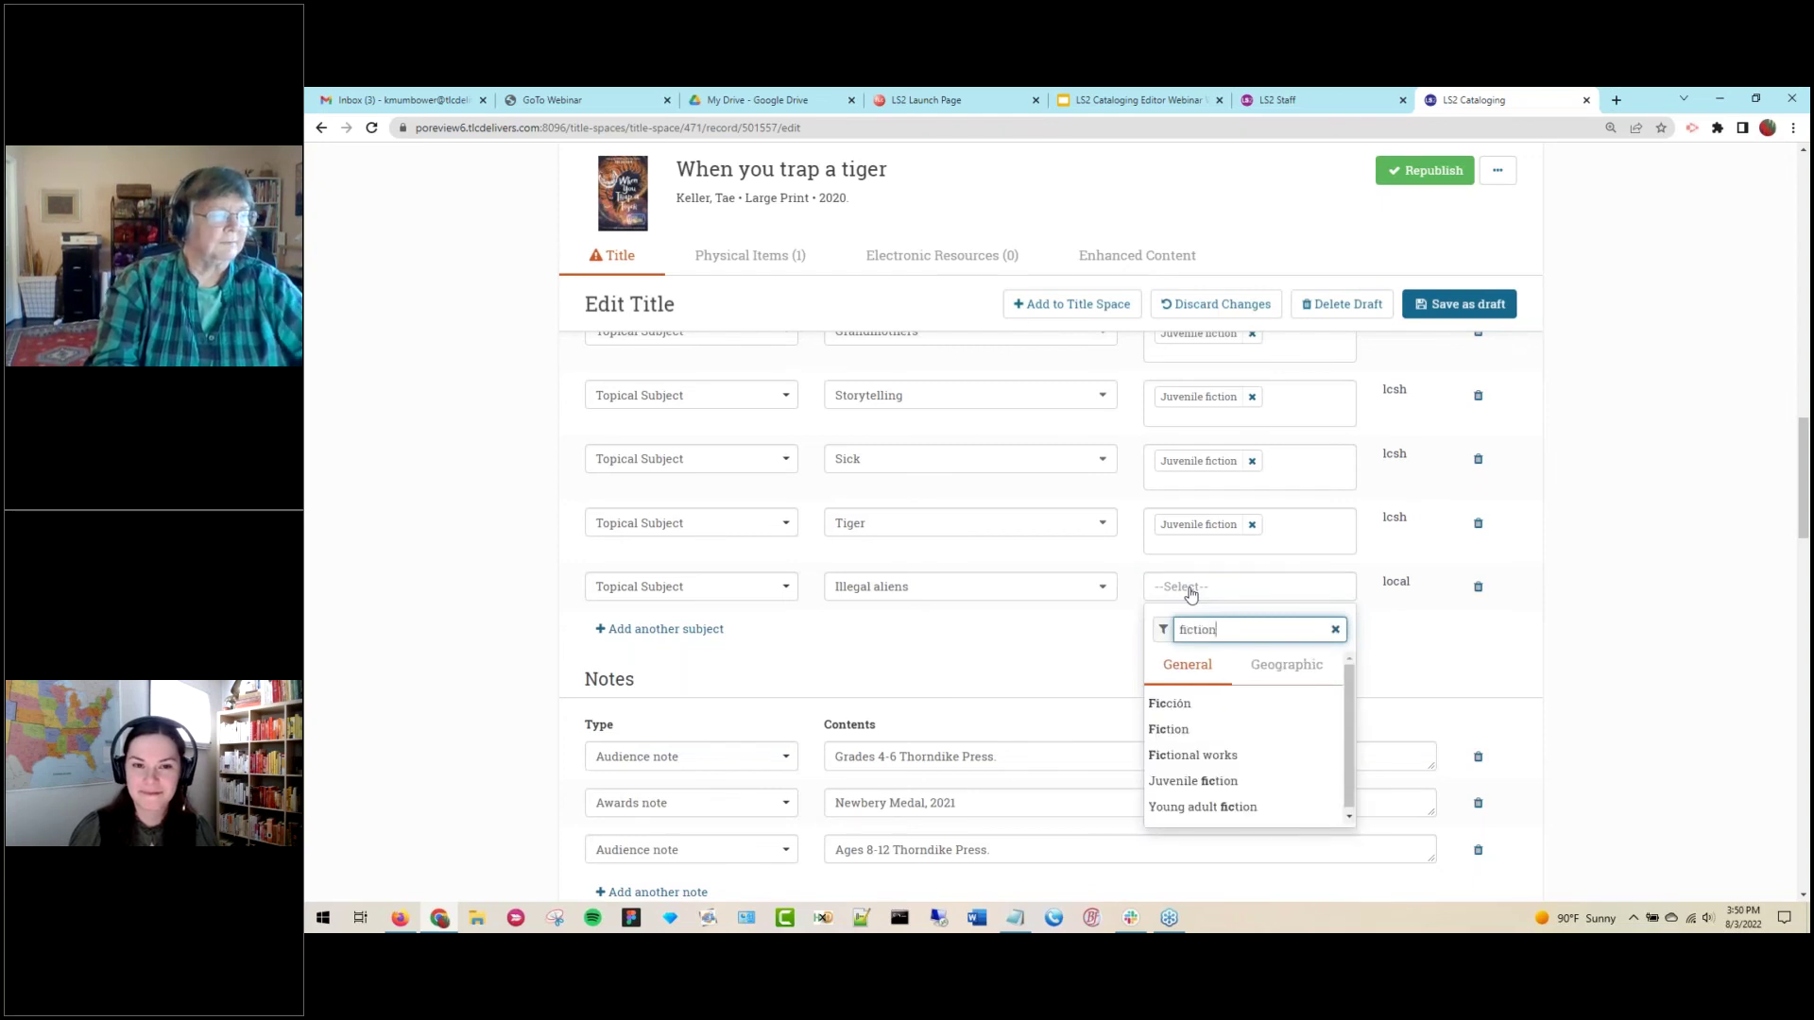
double_click(1190, 630)
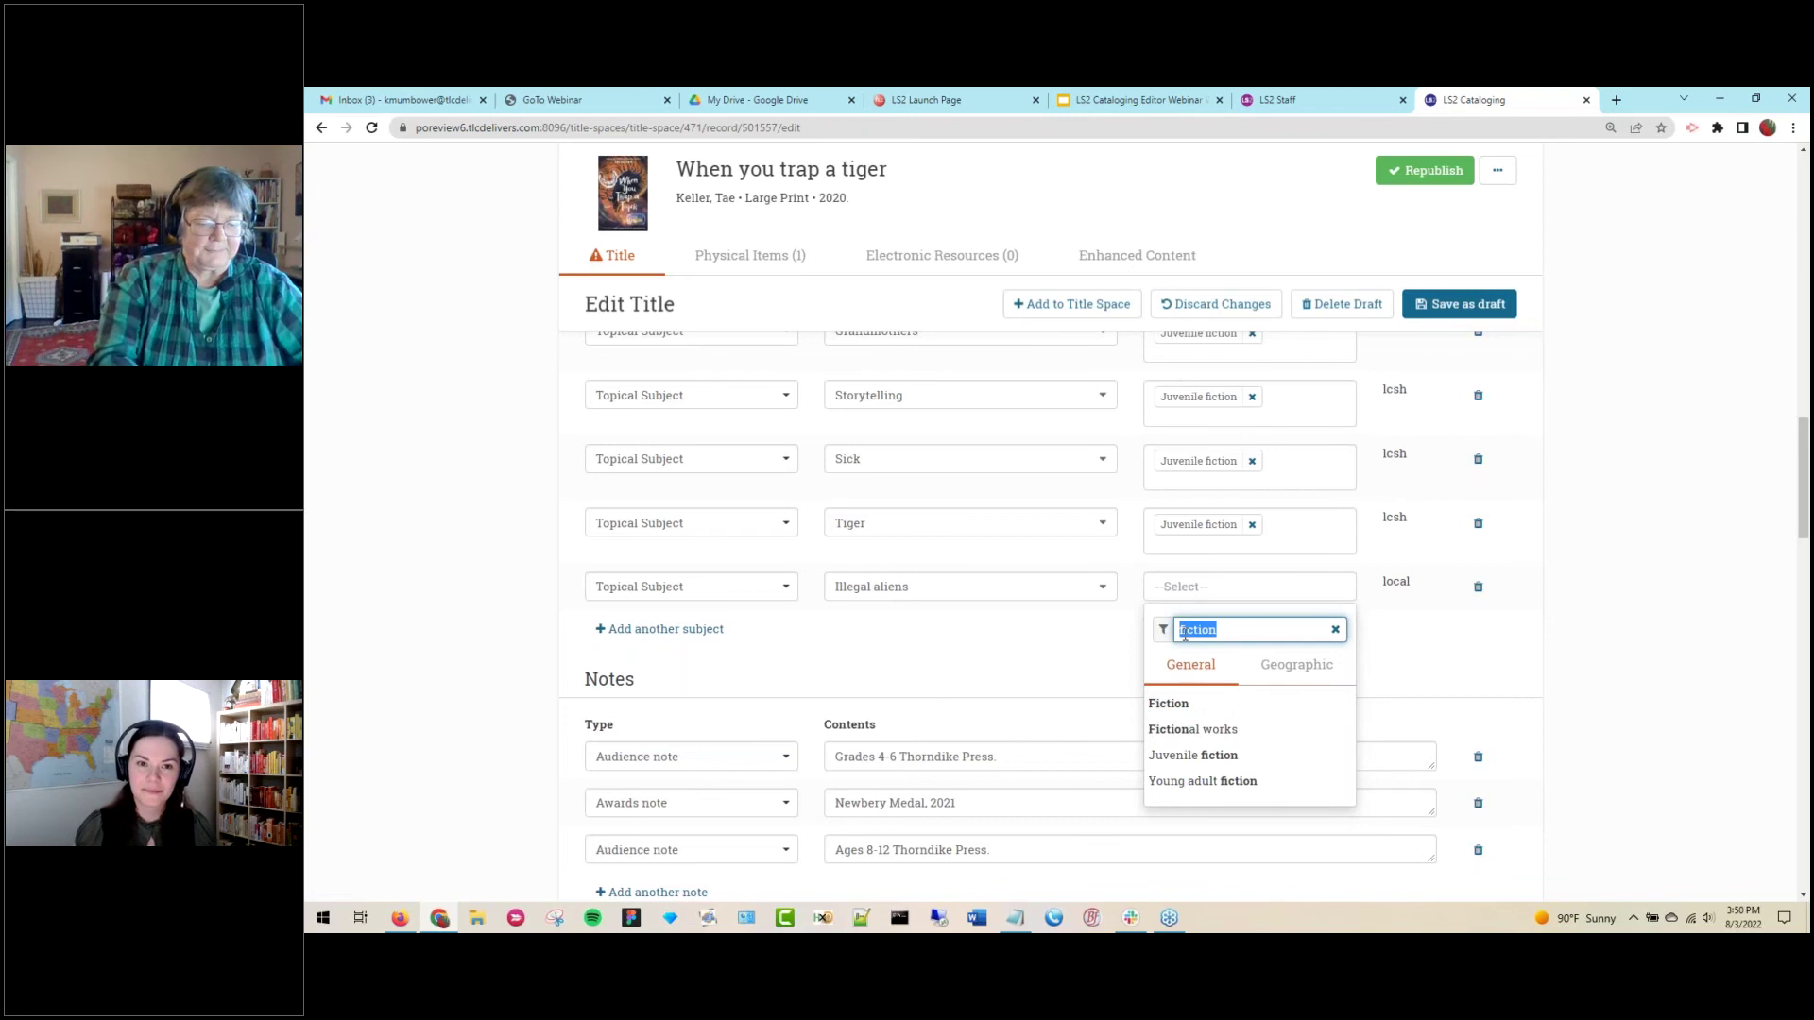
type("fictorial")
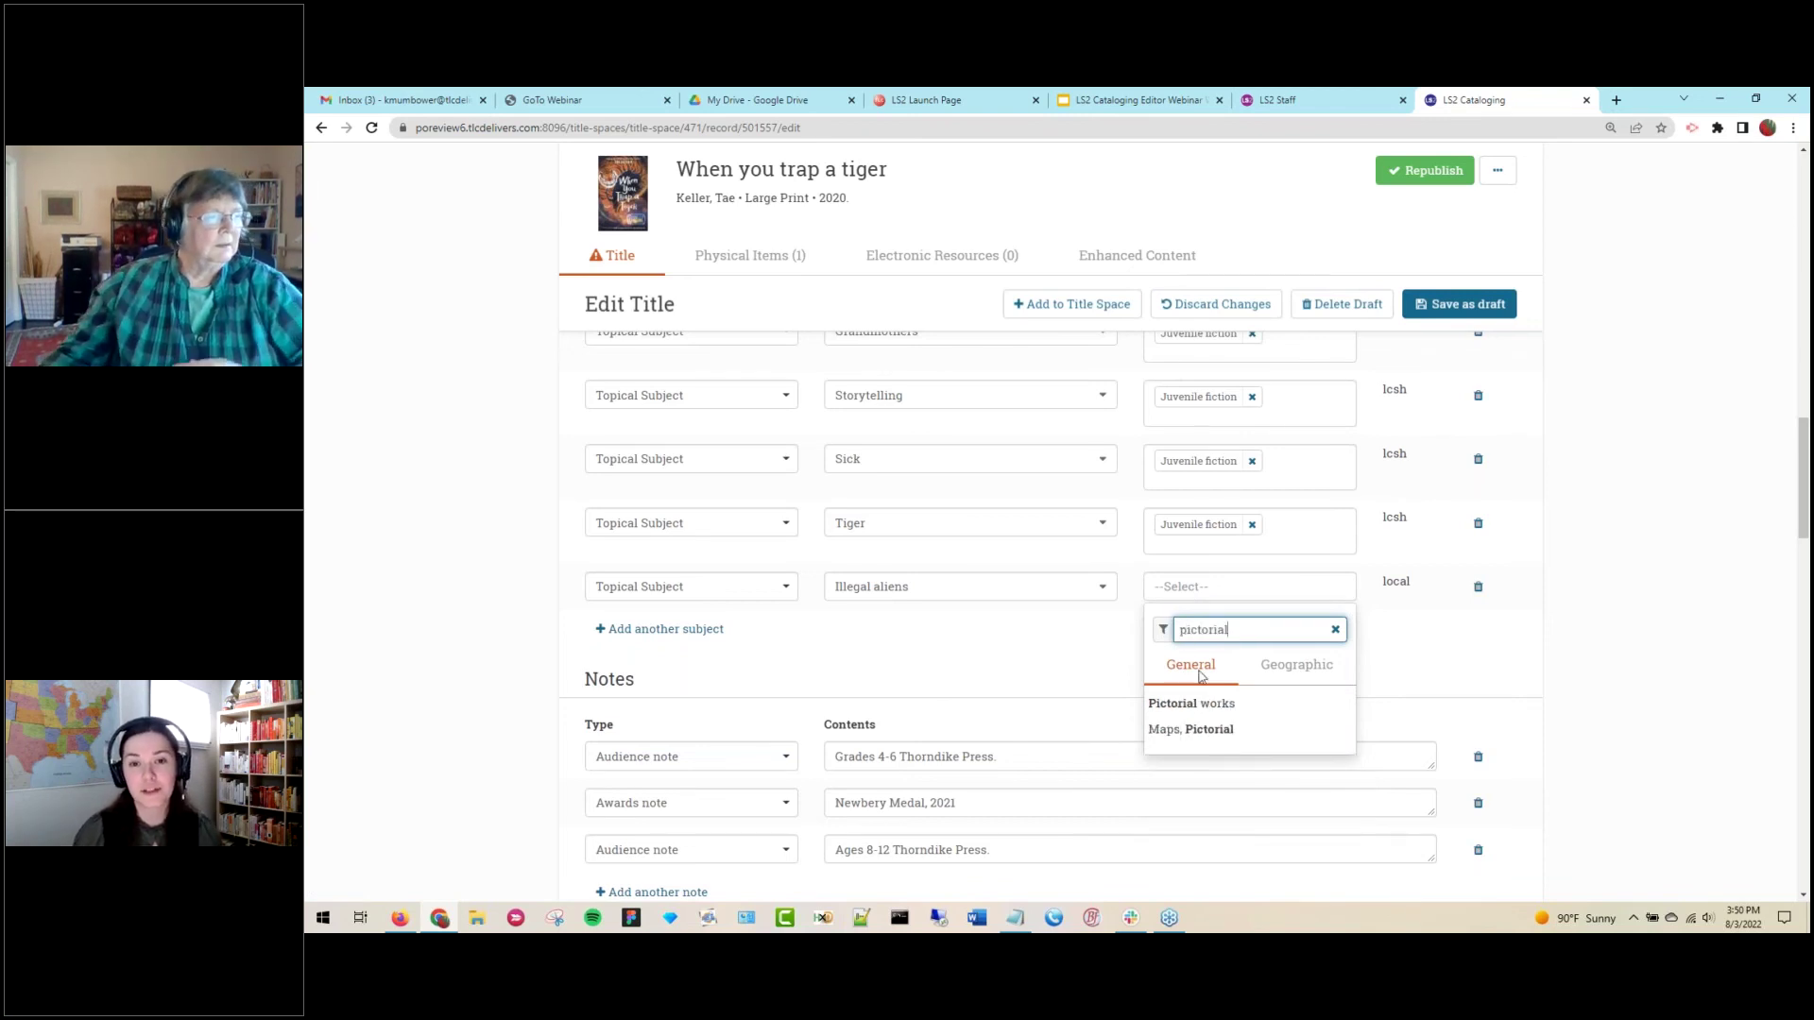
left_click(1198, 704)
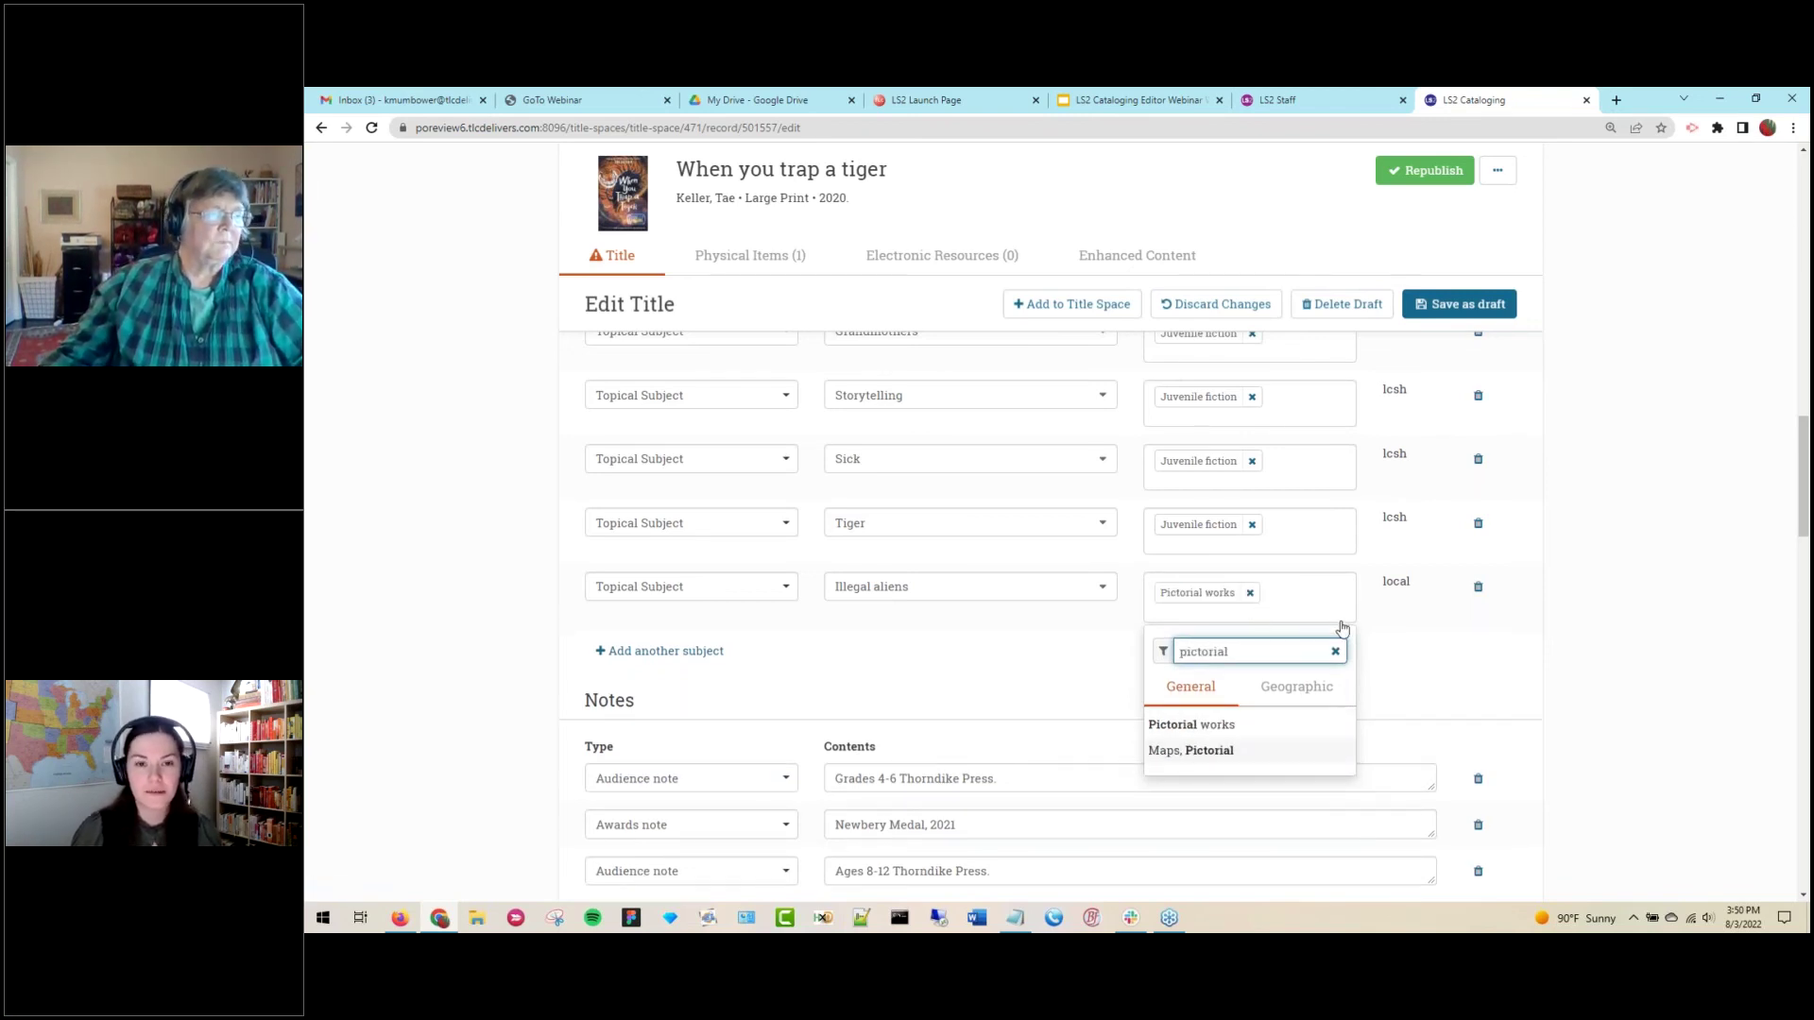
left_click(1377, 634)
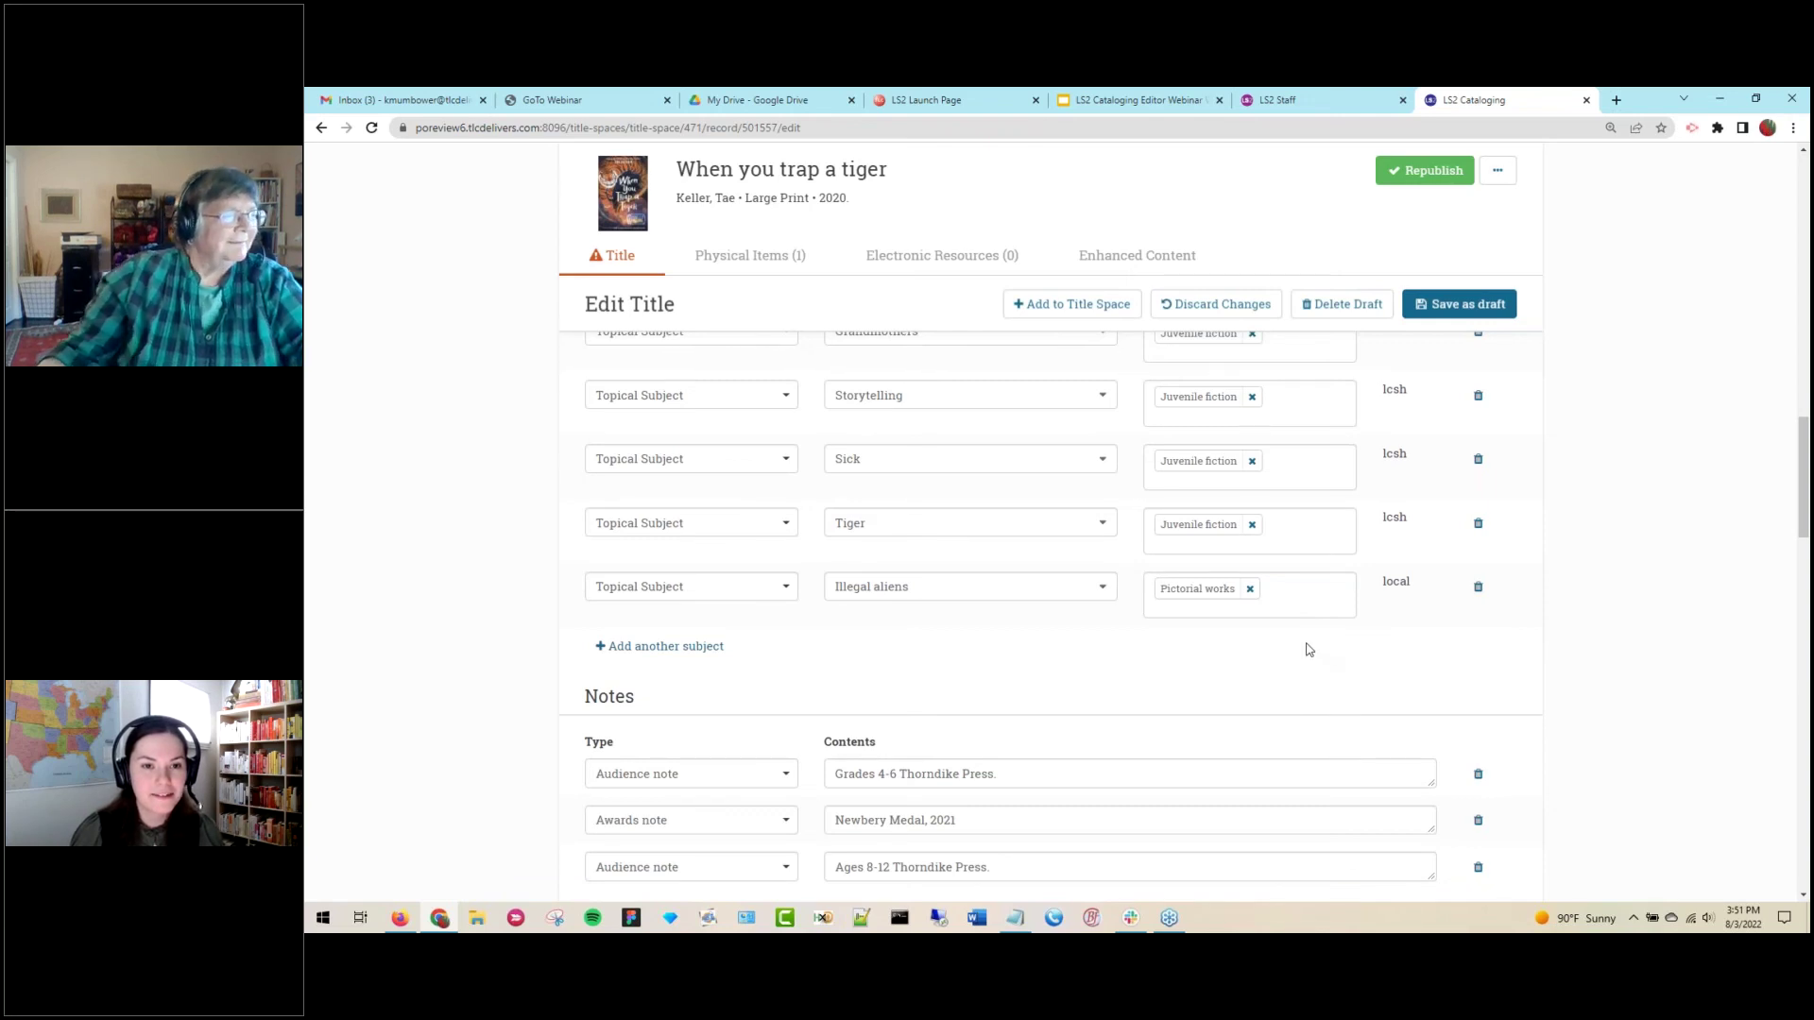
Step: Delete the Illegal aliens subject row from the record
left_click(1478, 589)
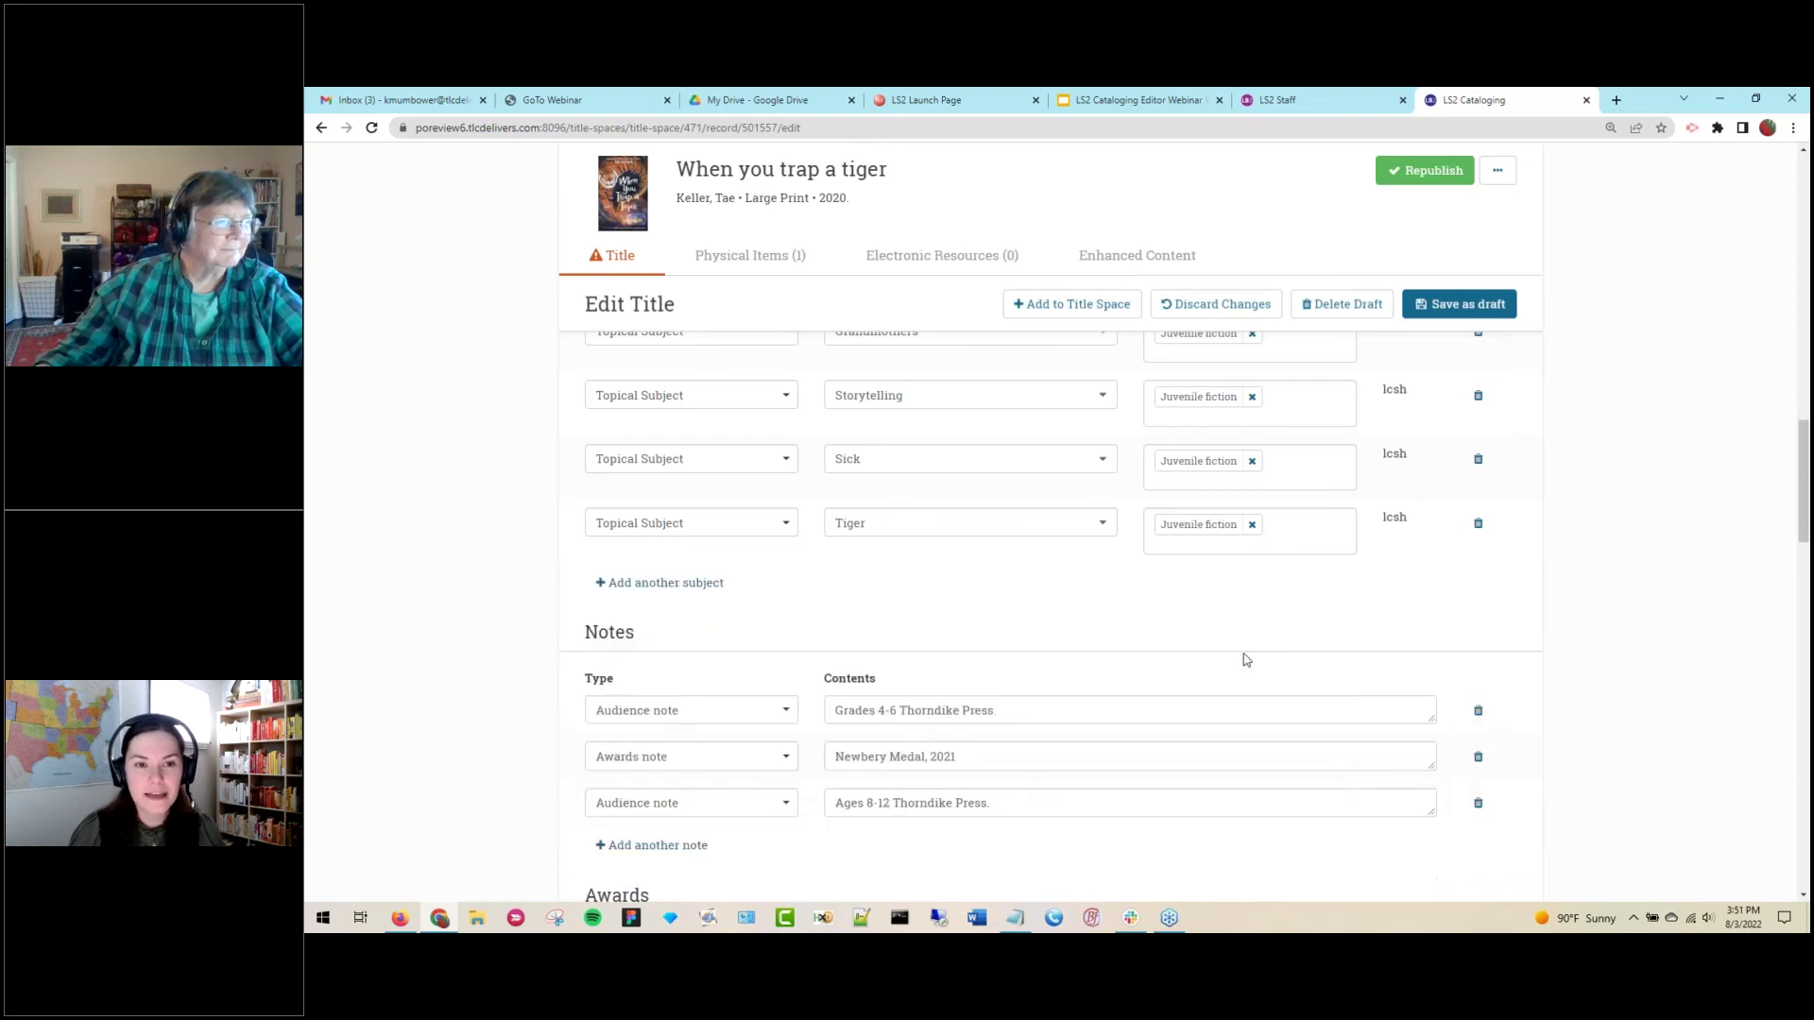
scroll(1244, 659, "up", 4)
scroll(1243, 659, "up", 5)
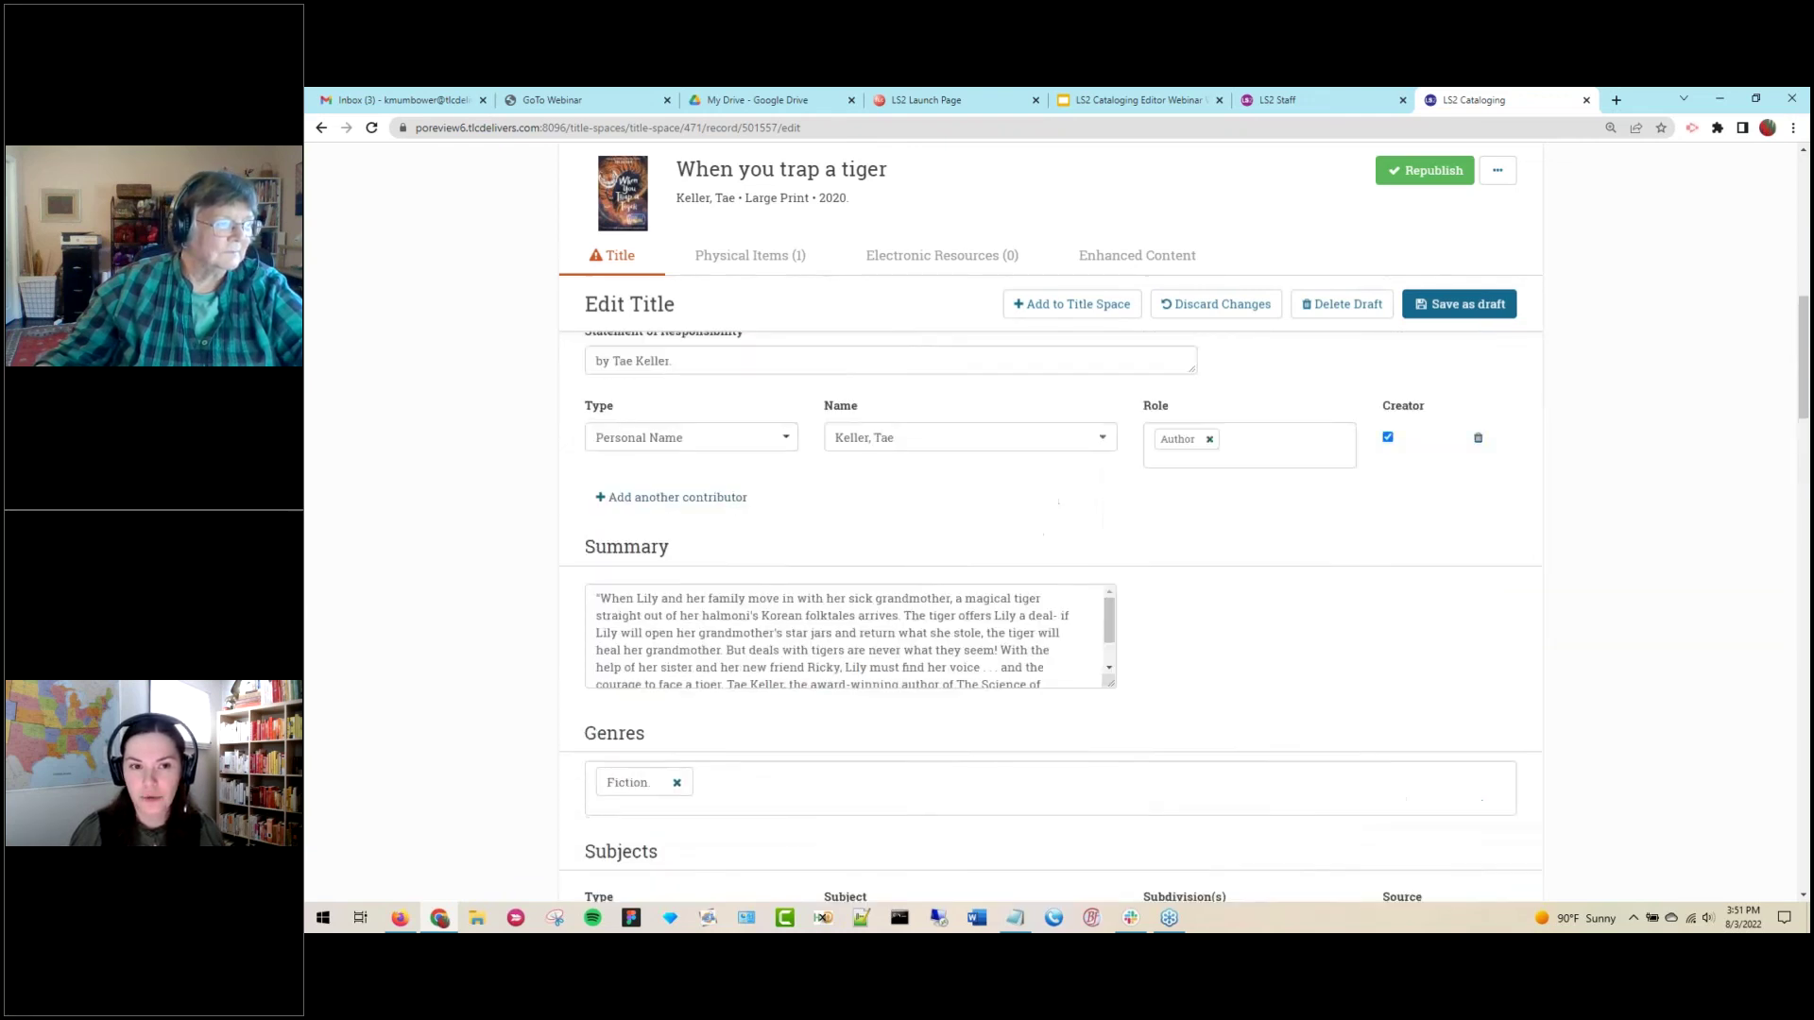
scroll(1244, 659, "down", 2)
scroll(1233, 661, "down", 2)
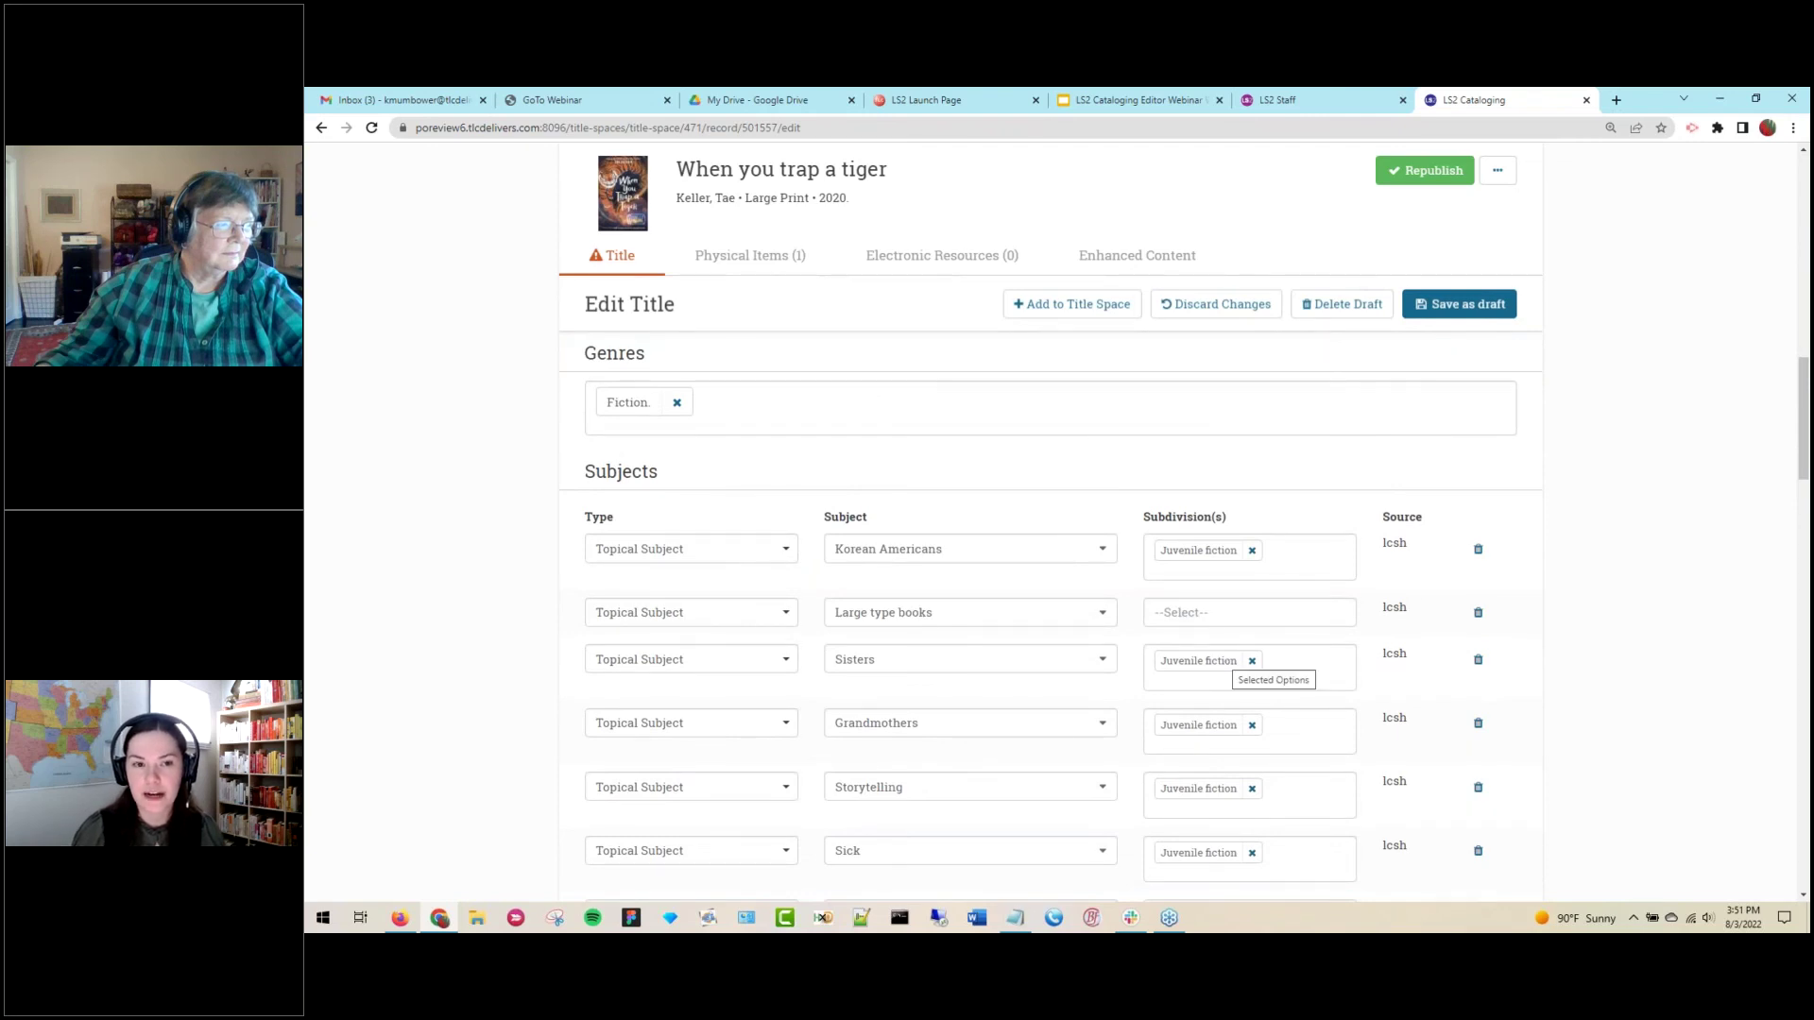
scroll(1033, 629, "up", 2)
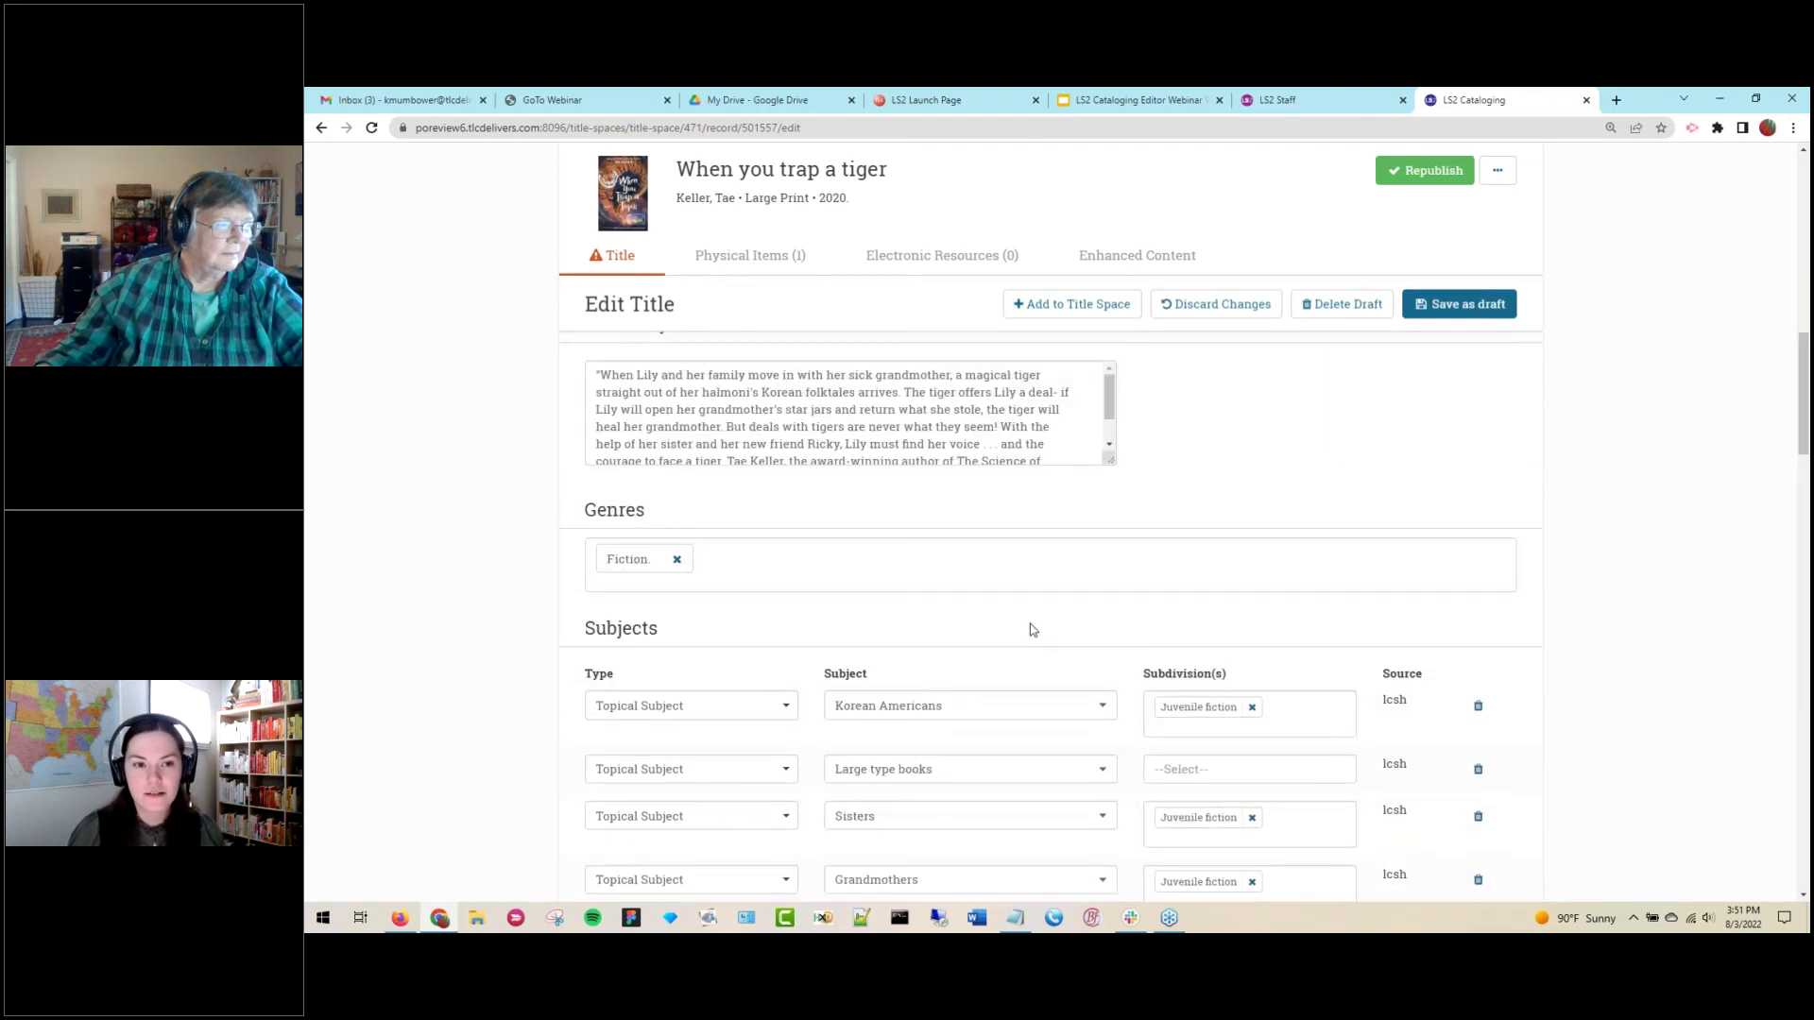
scroll(1033, 629, "up", 15)
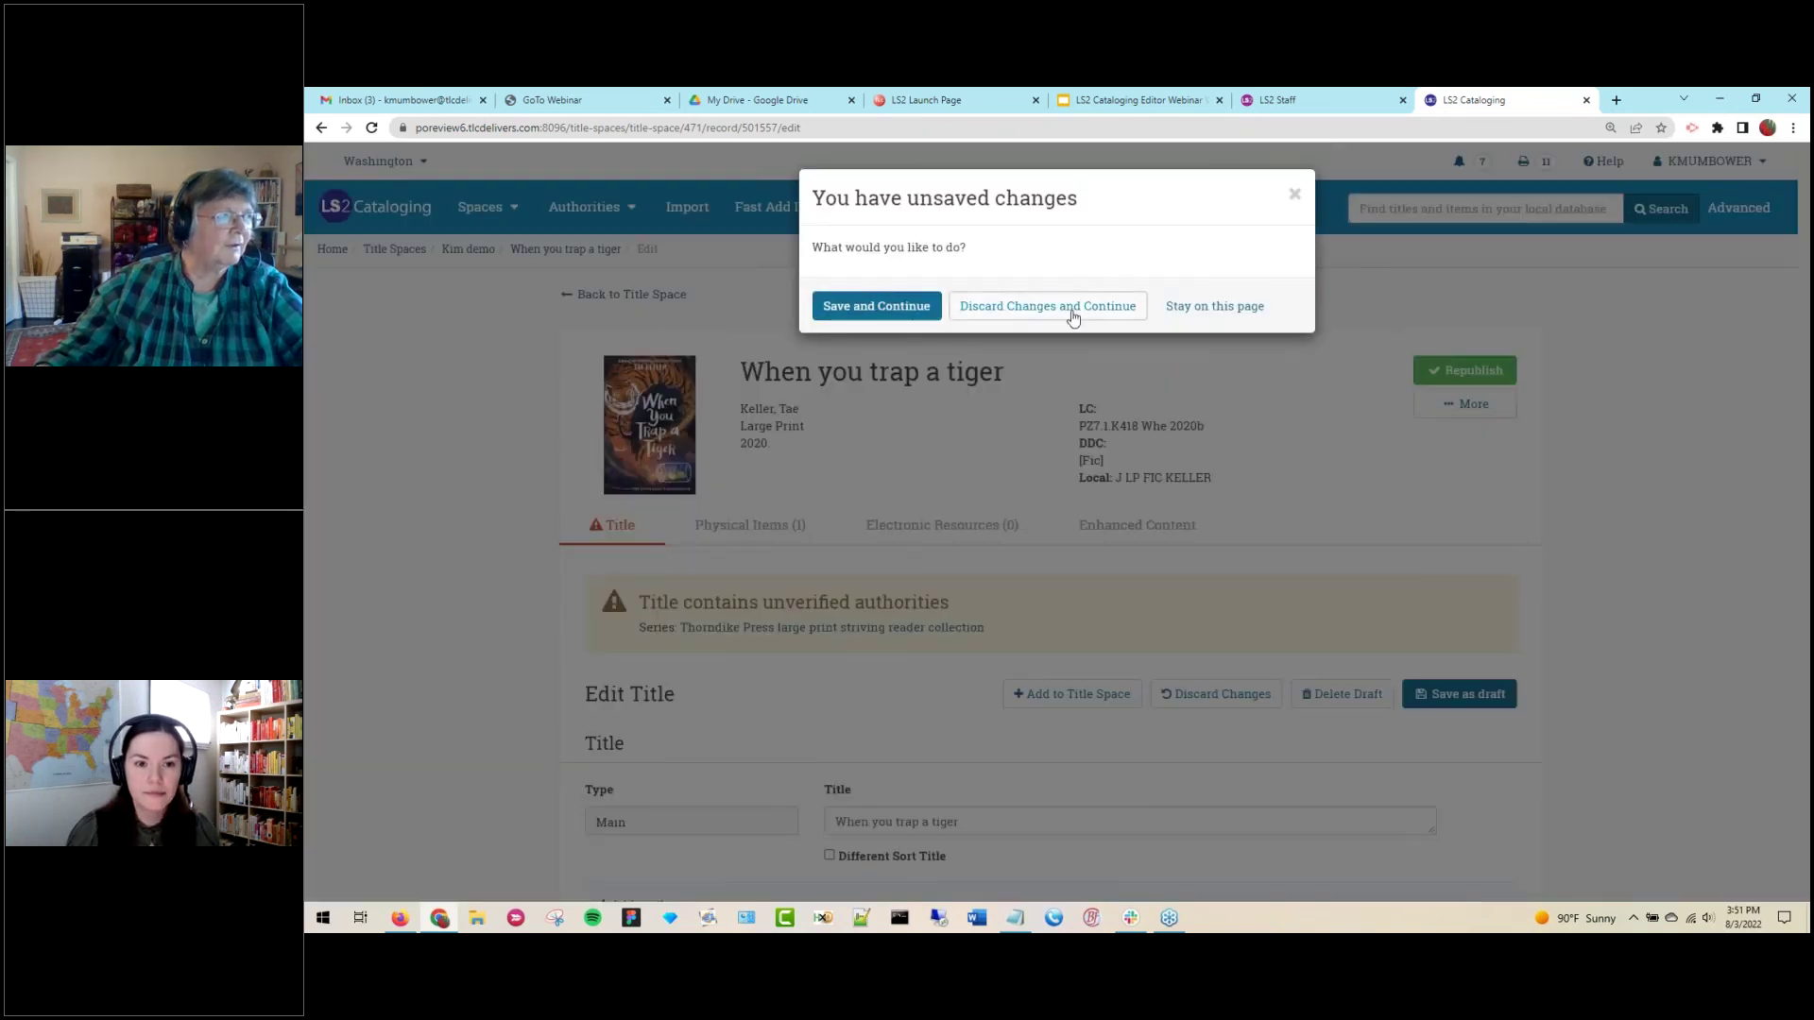
Step: Discard the unsaved changes and reopen 'When you trap a tiger' at its Genres section
left_click(1041, 312)
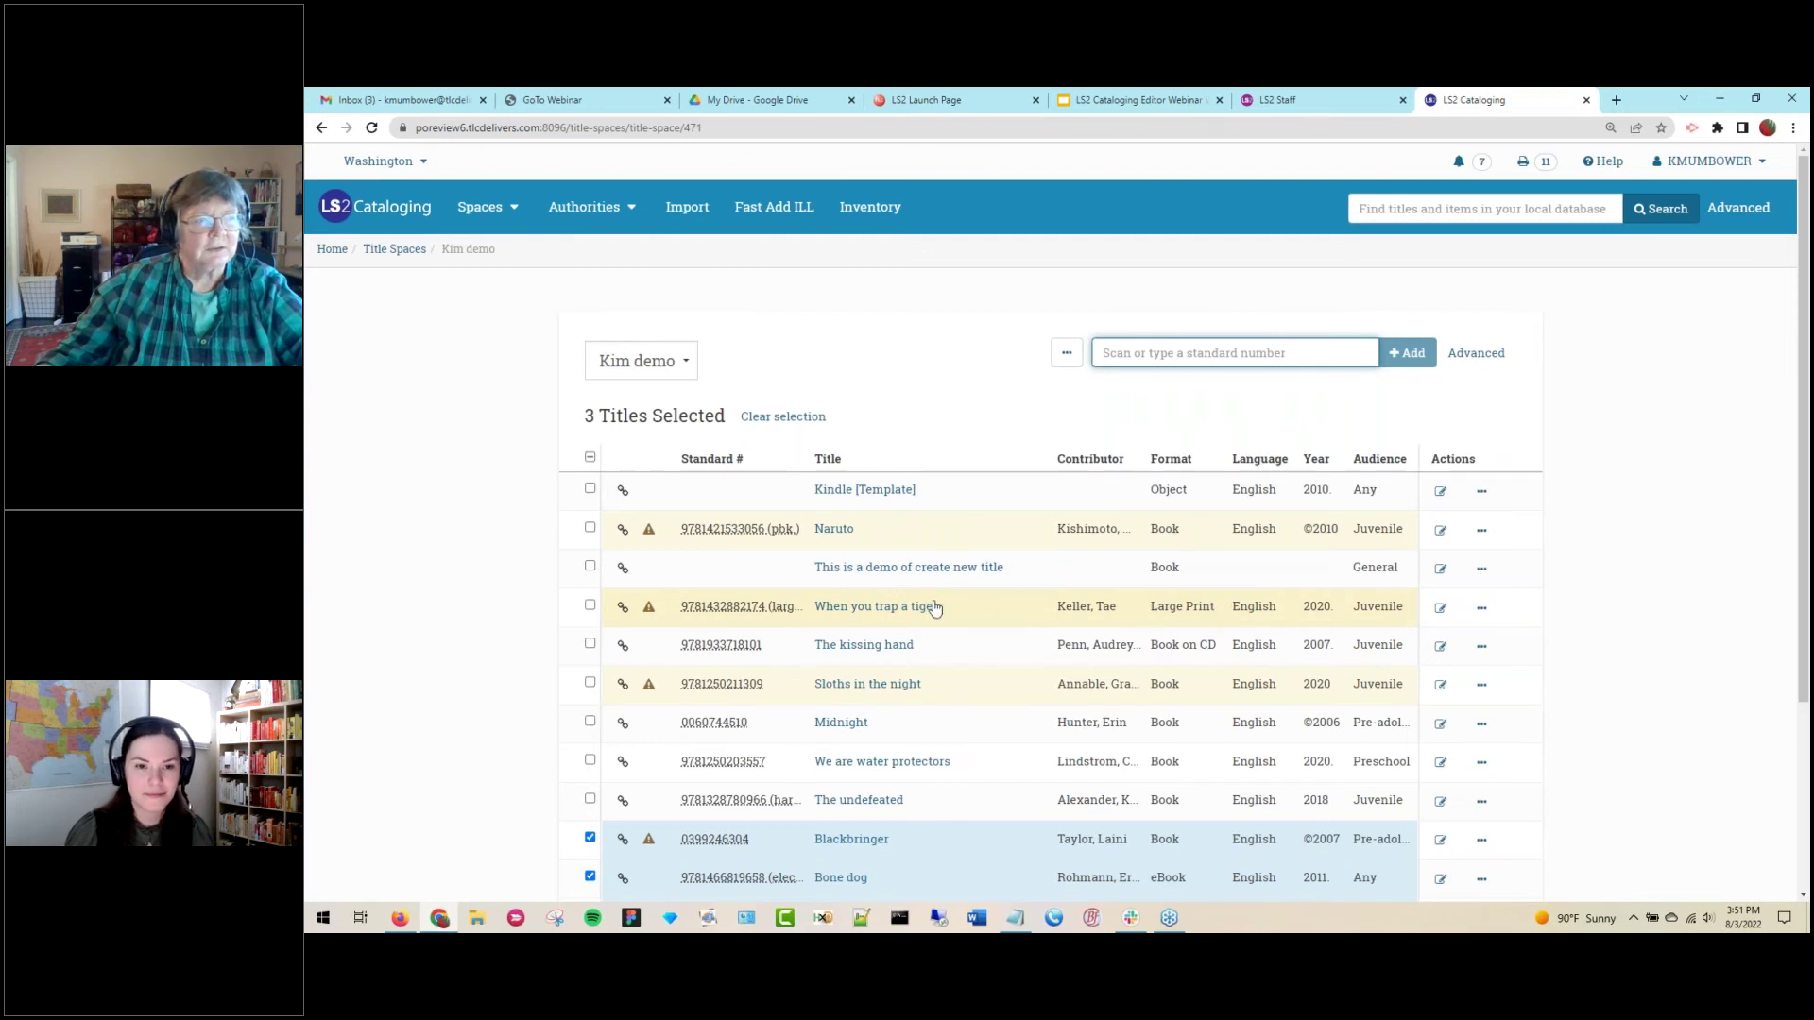
left_click(857, 609)
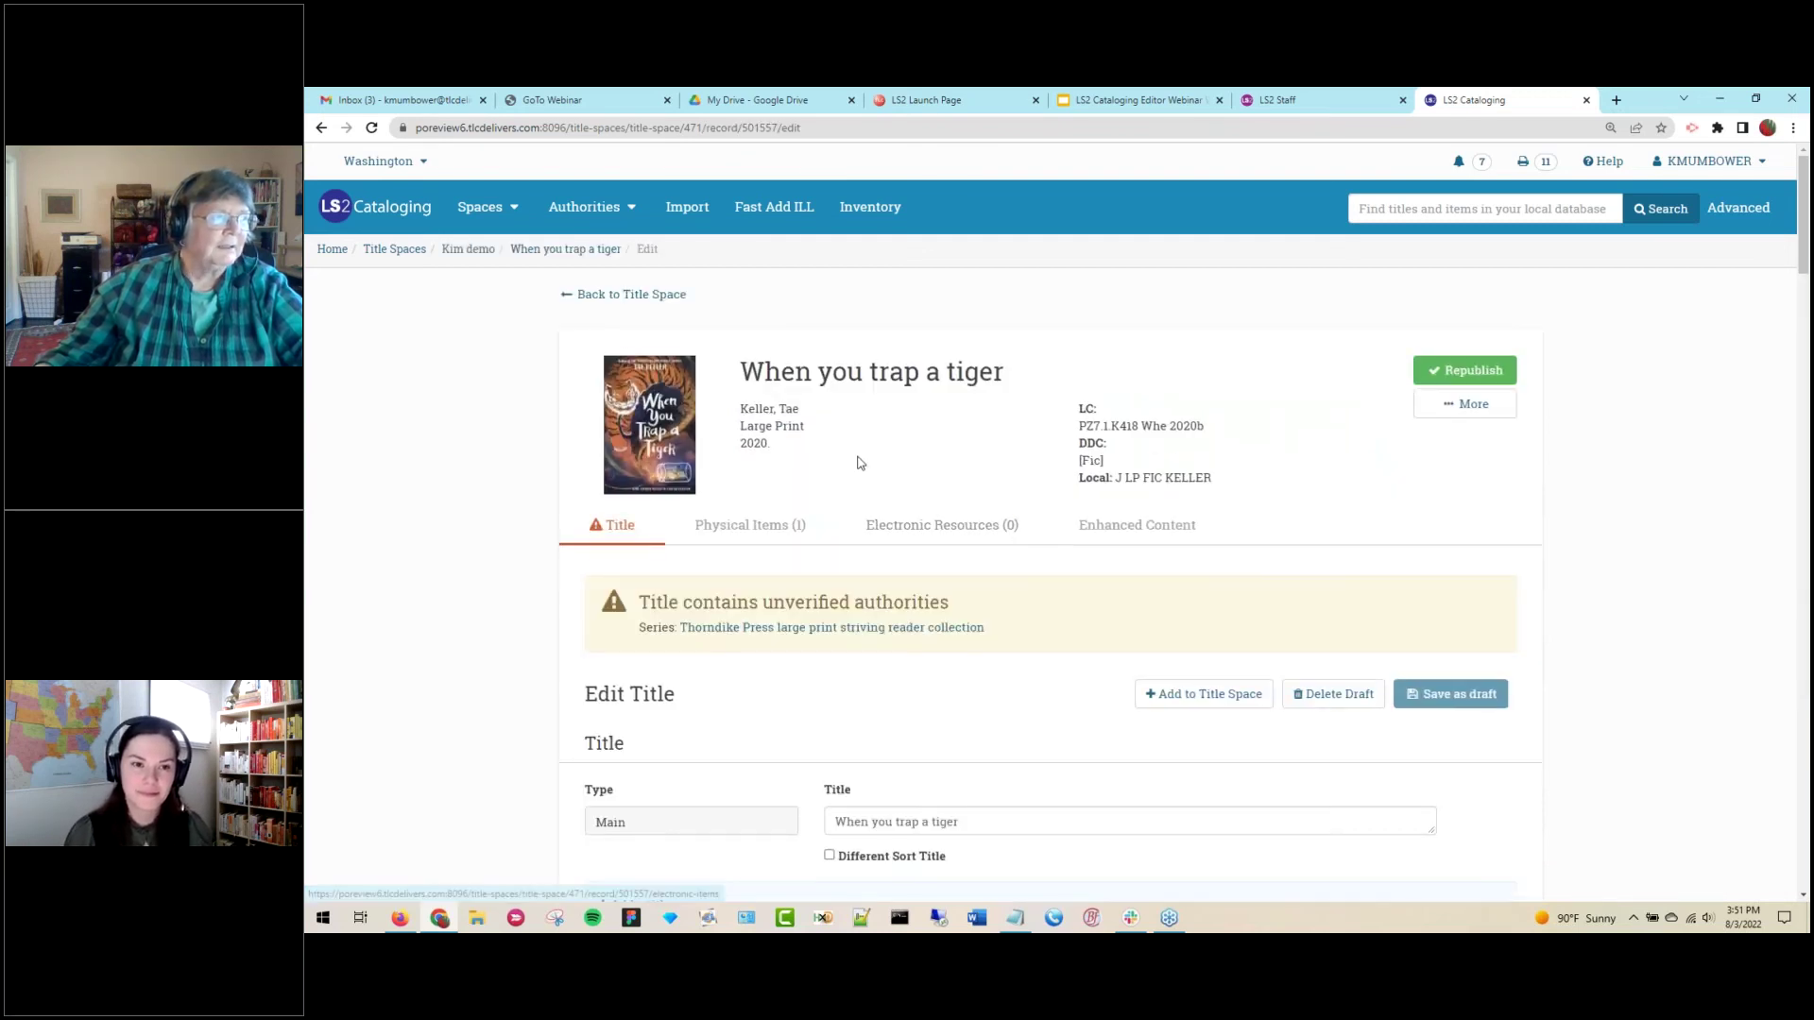
scroll(932, 576, "down", 3)
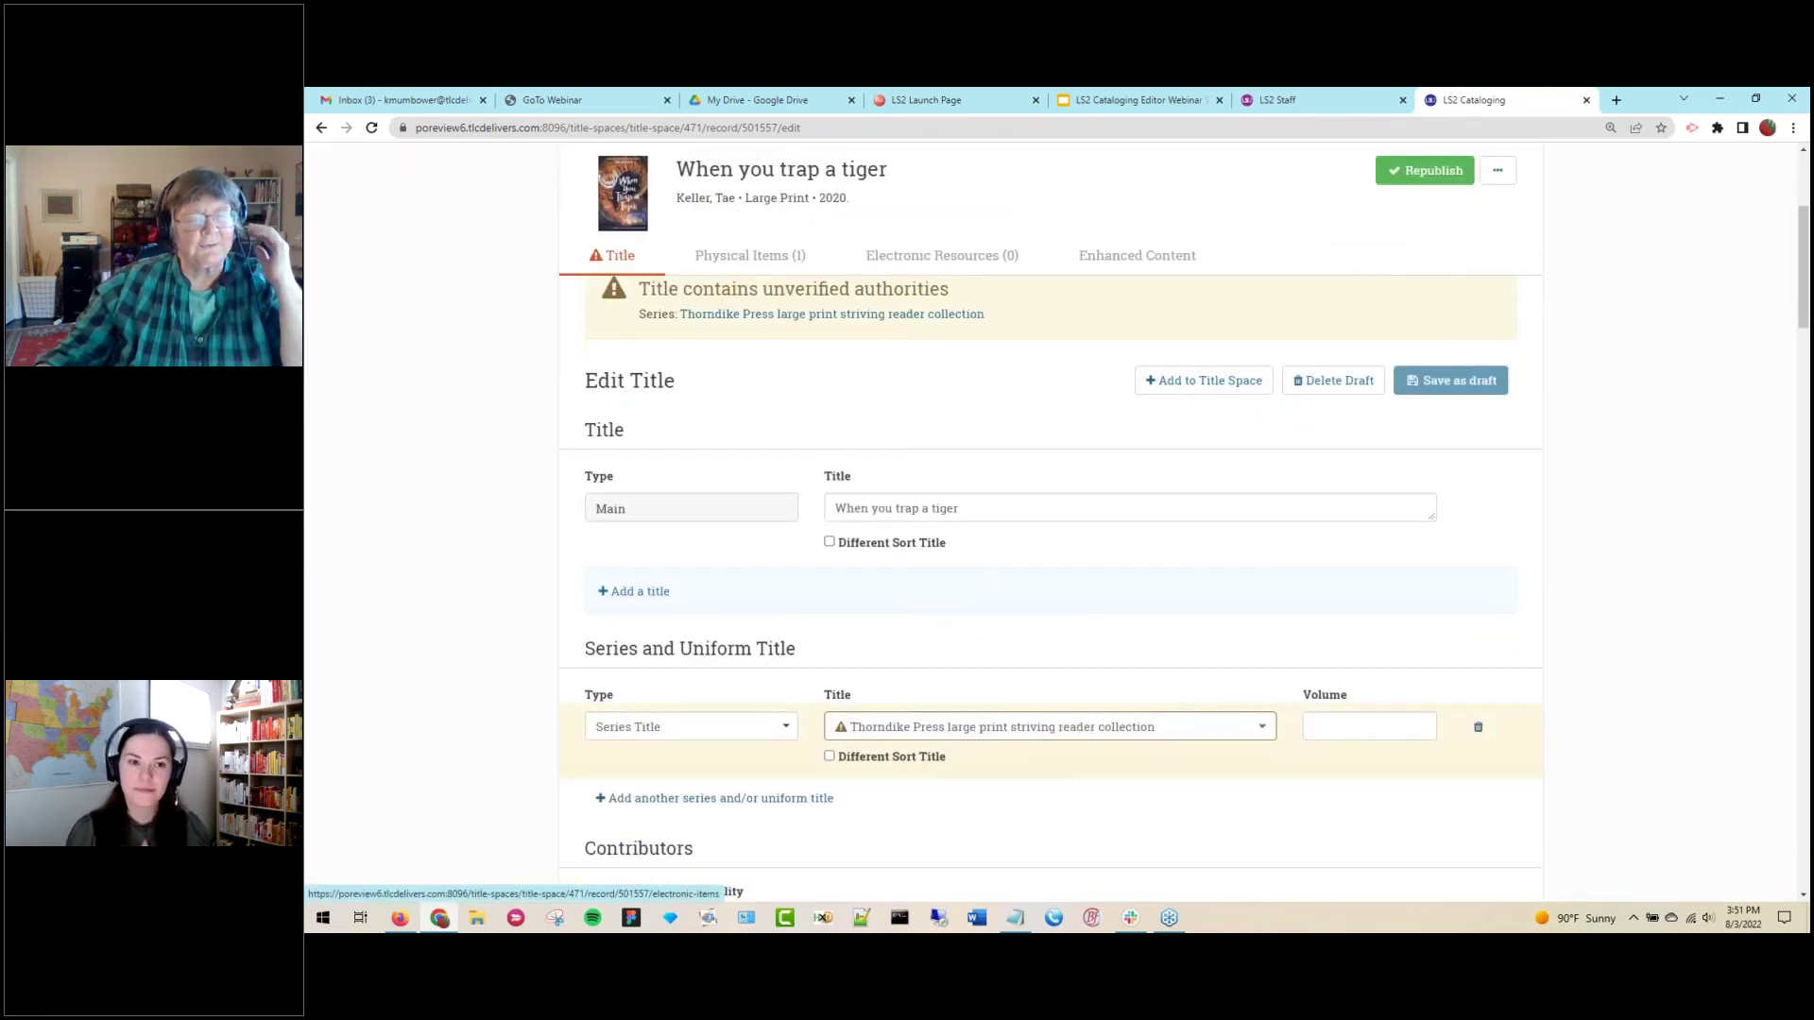
scroll(1049, 614, "down", 10)
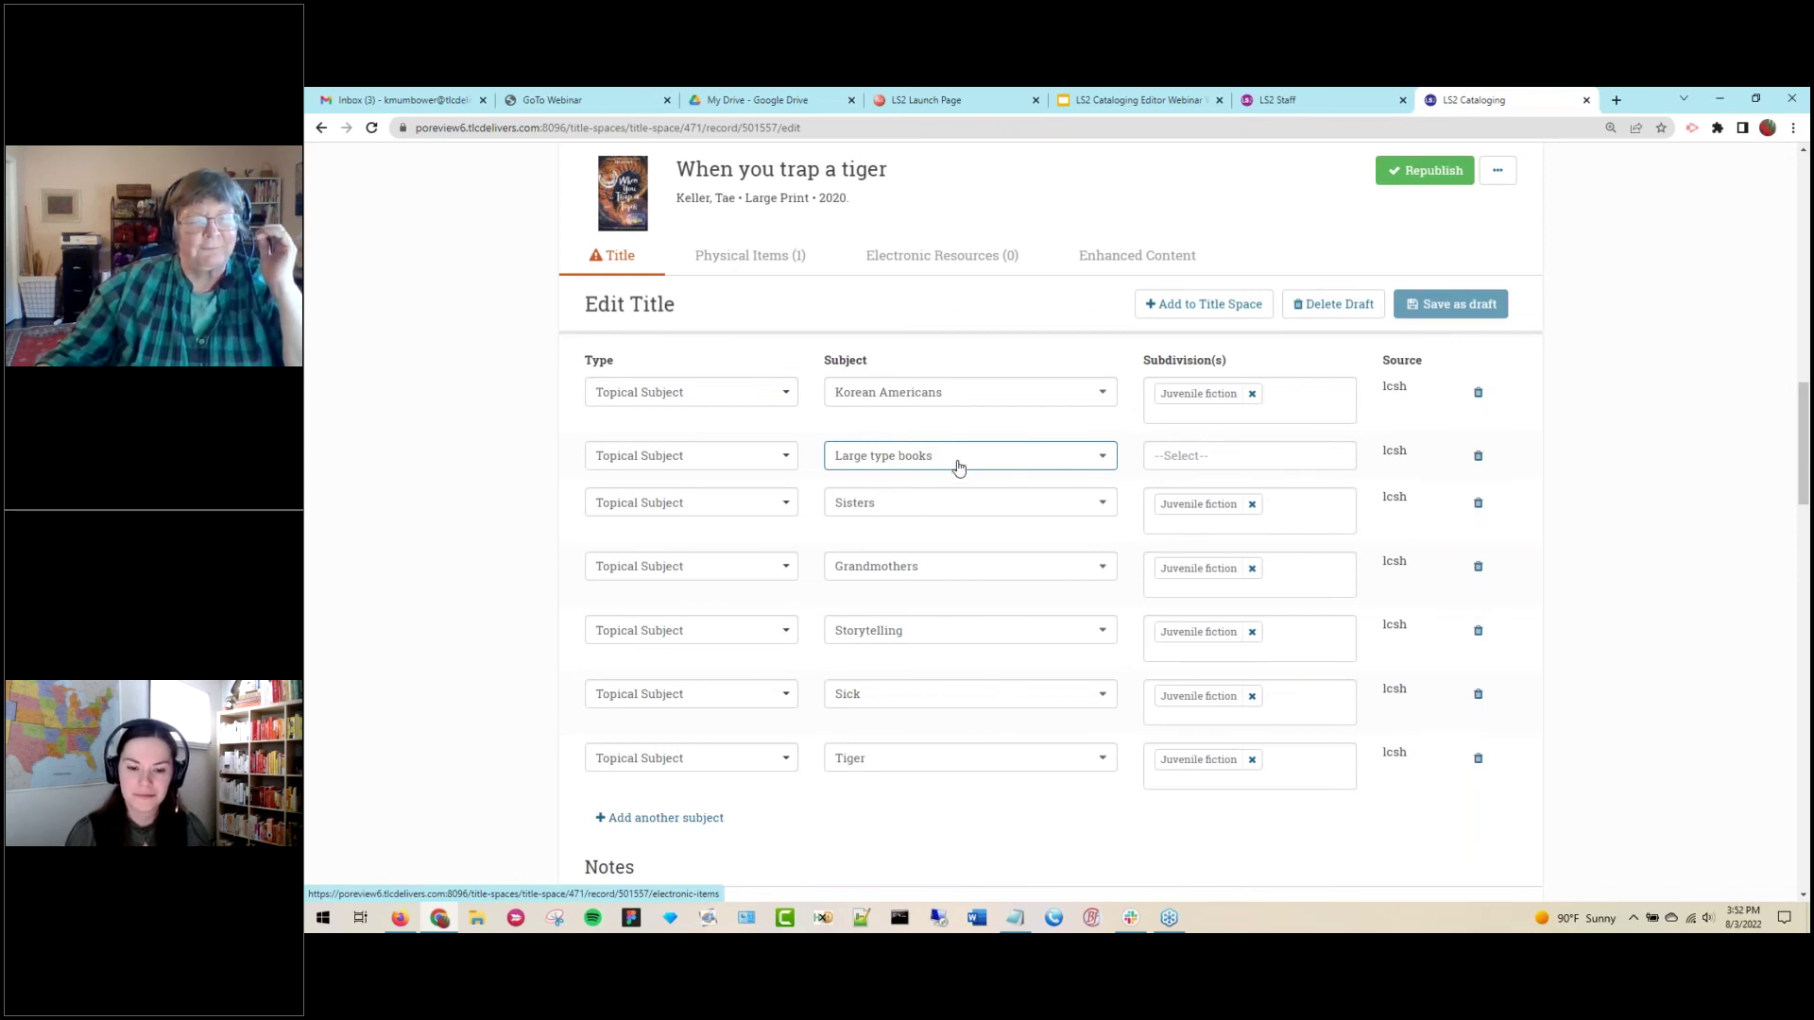
scroll(866, 394, "down", 1)
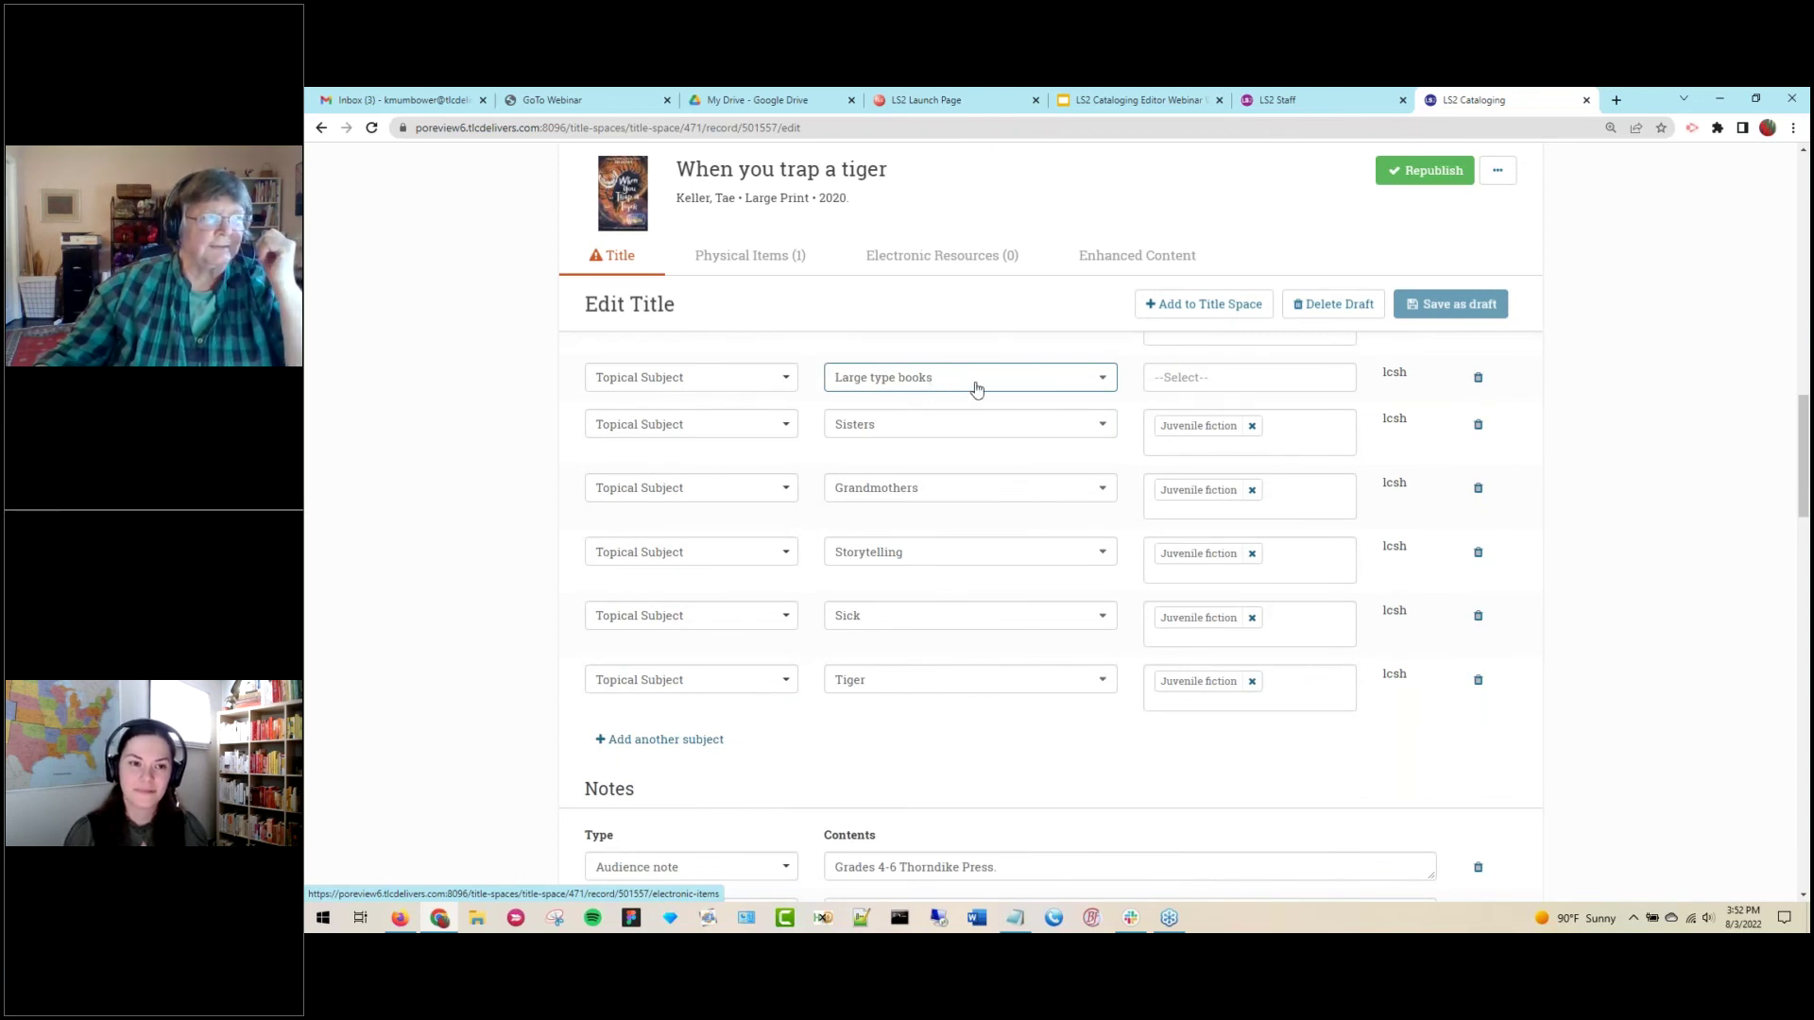
scroll(795, 710, "up", 1)
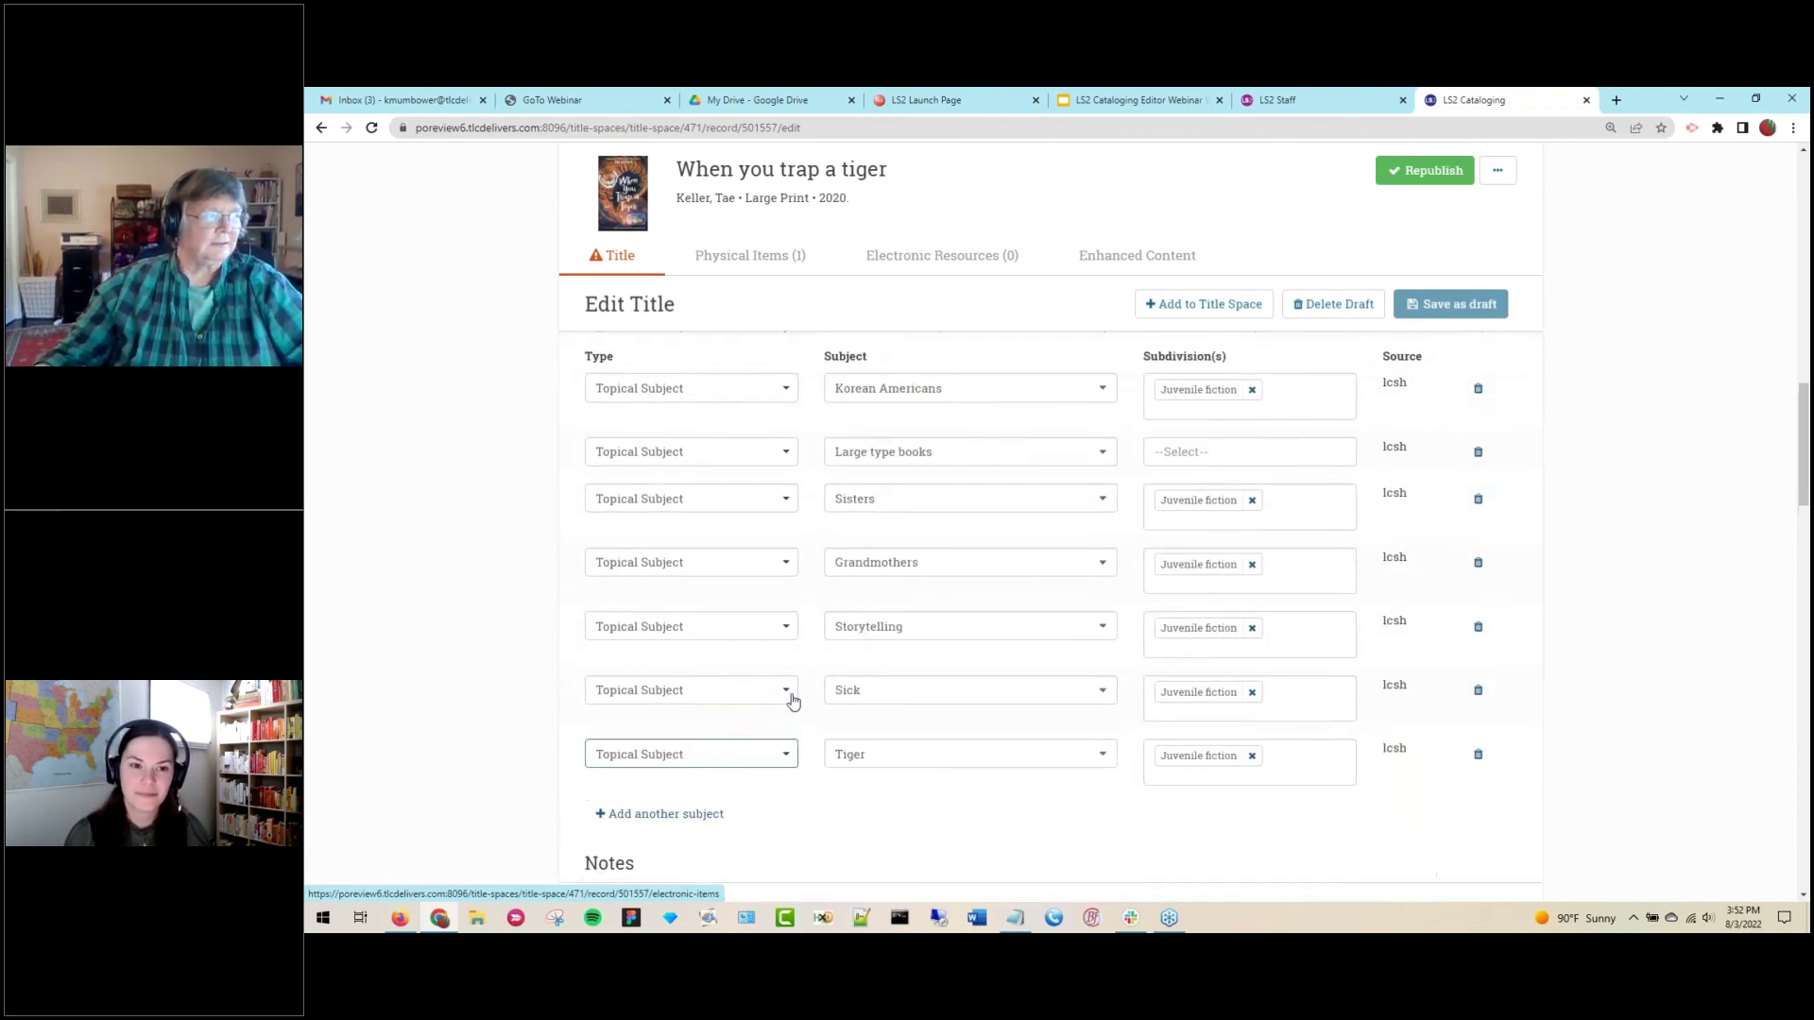
scroll(794, 701, "up", 2)
Step: Search genres for 'large type' and add Large type books
left_click(744, 408)
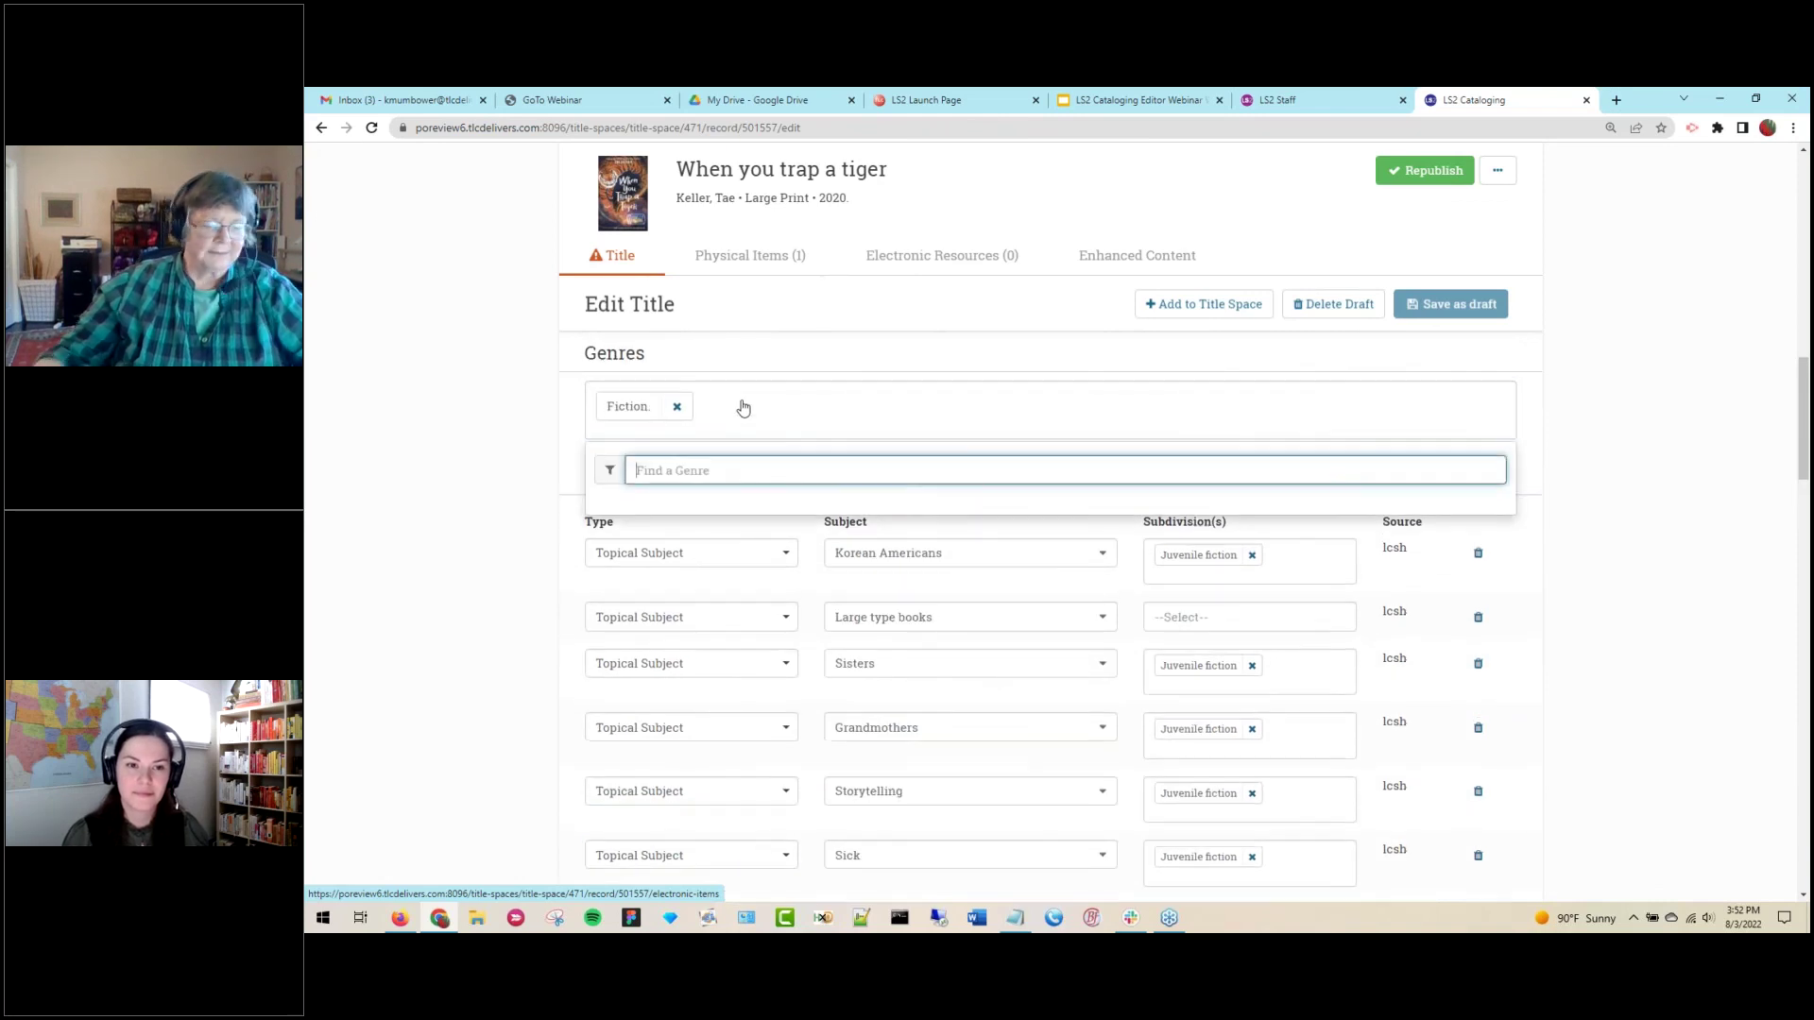
type("large ")
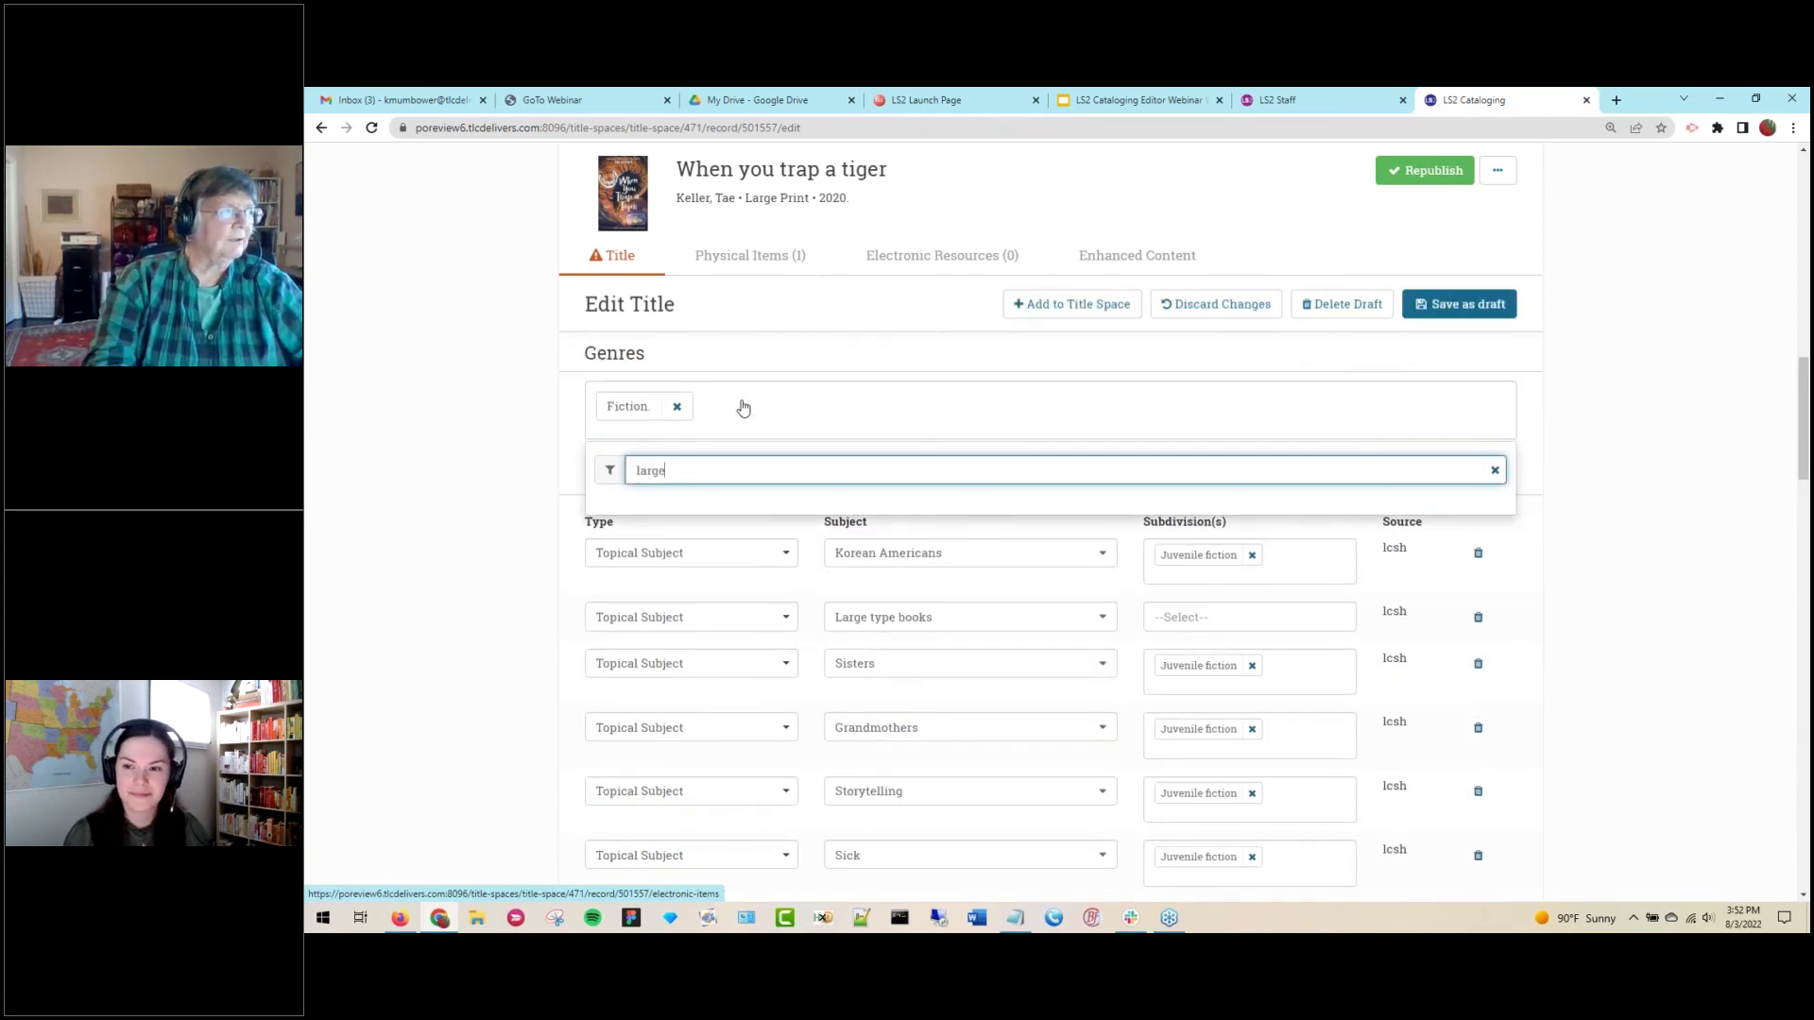
type("type")
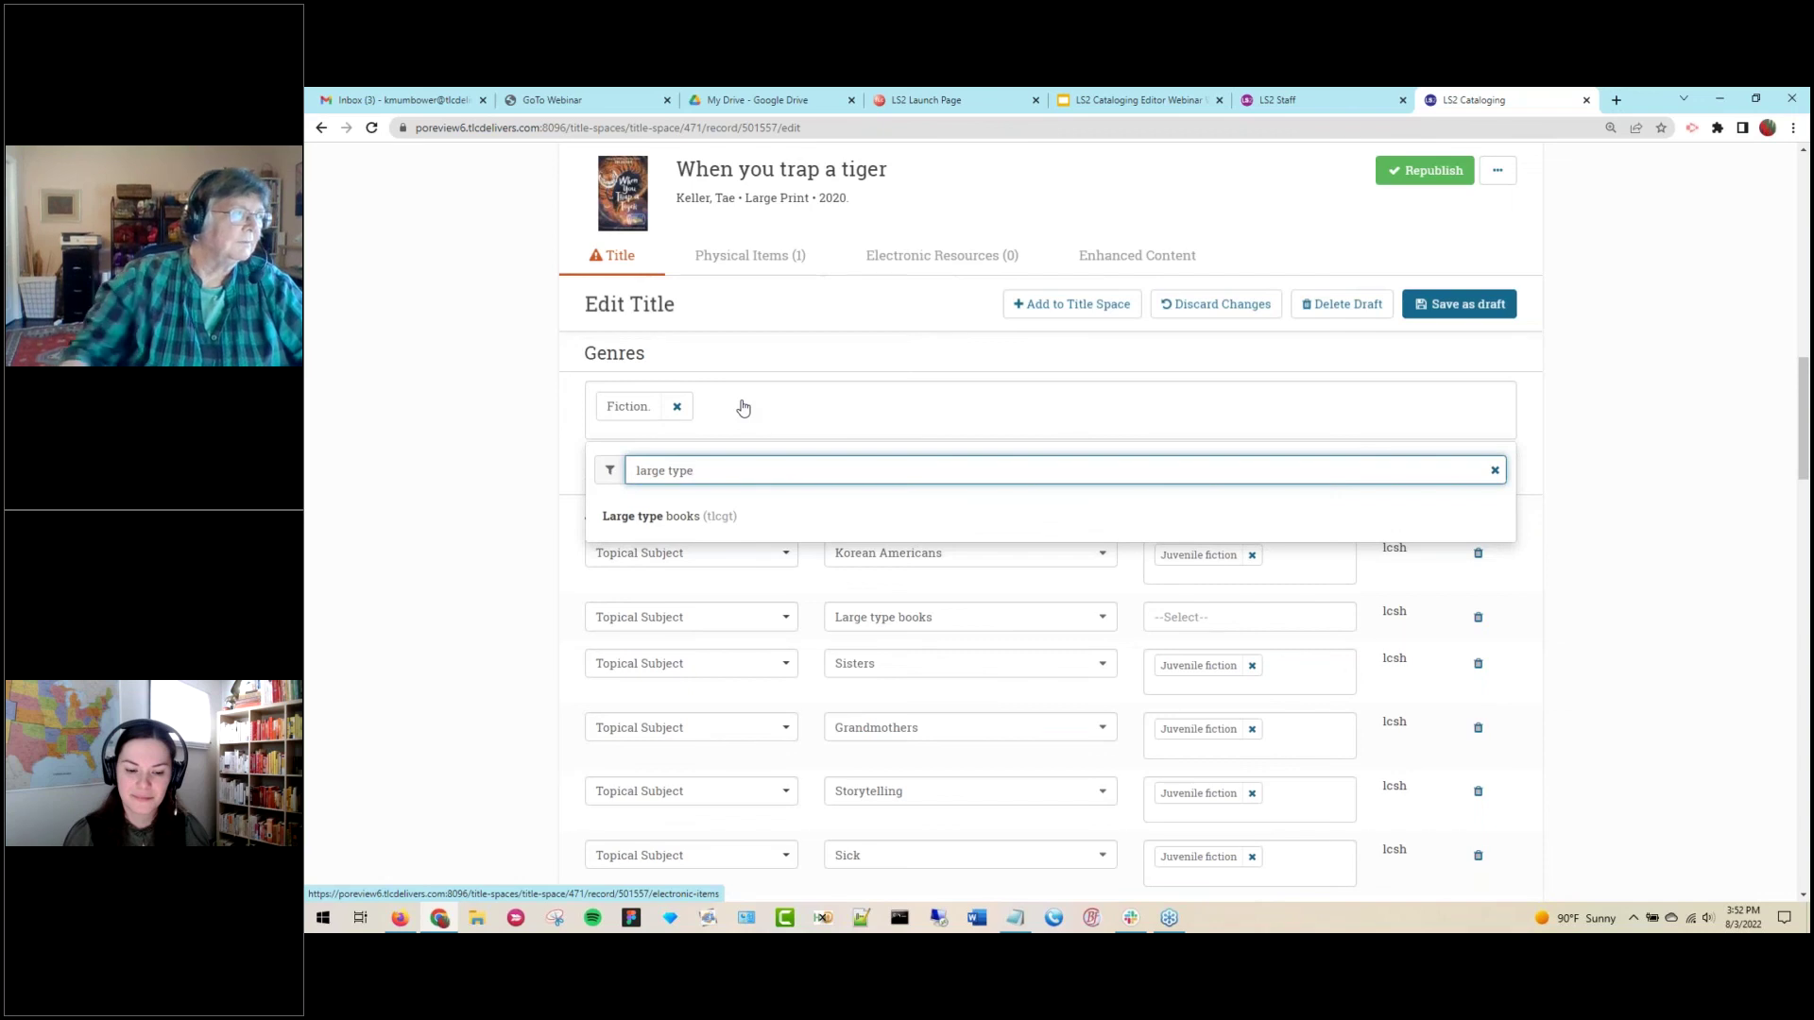
left_click(671, 517)
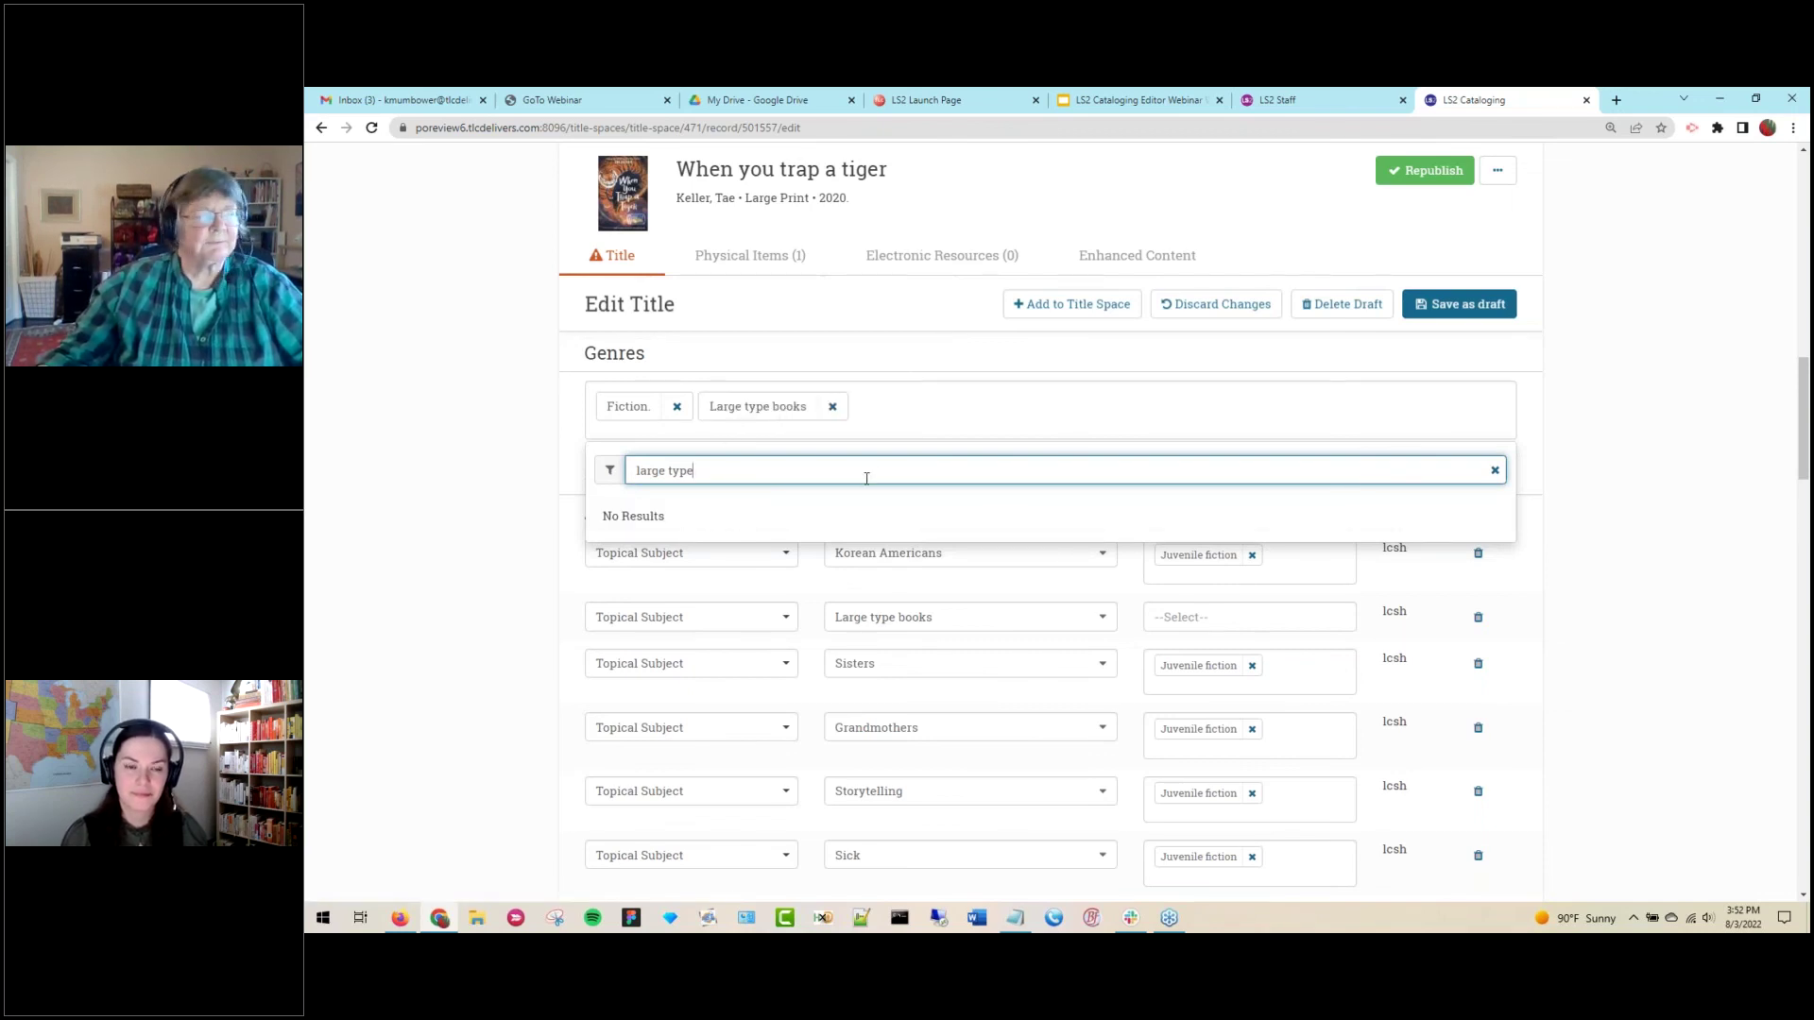
left_click_drag(668, 469, 698, 469)
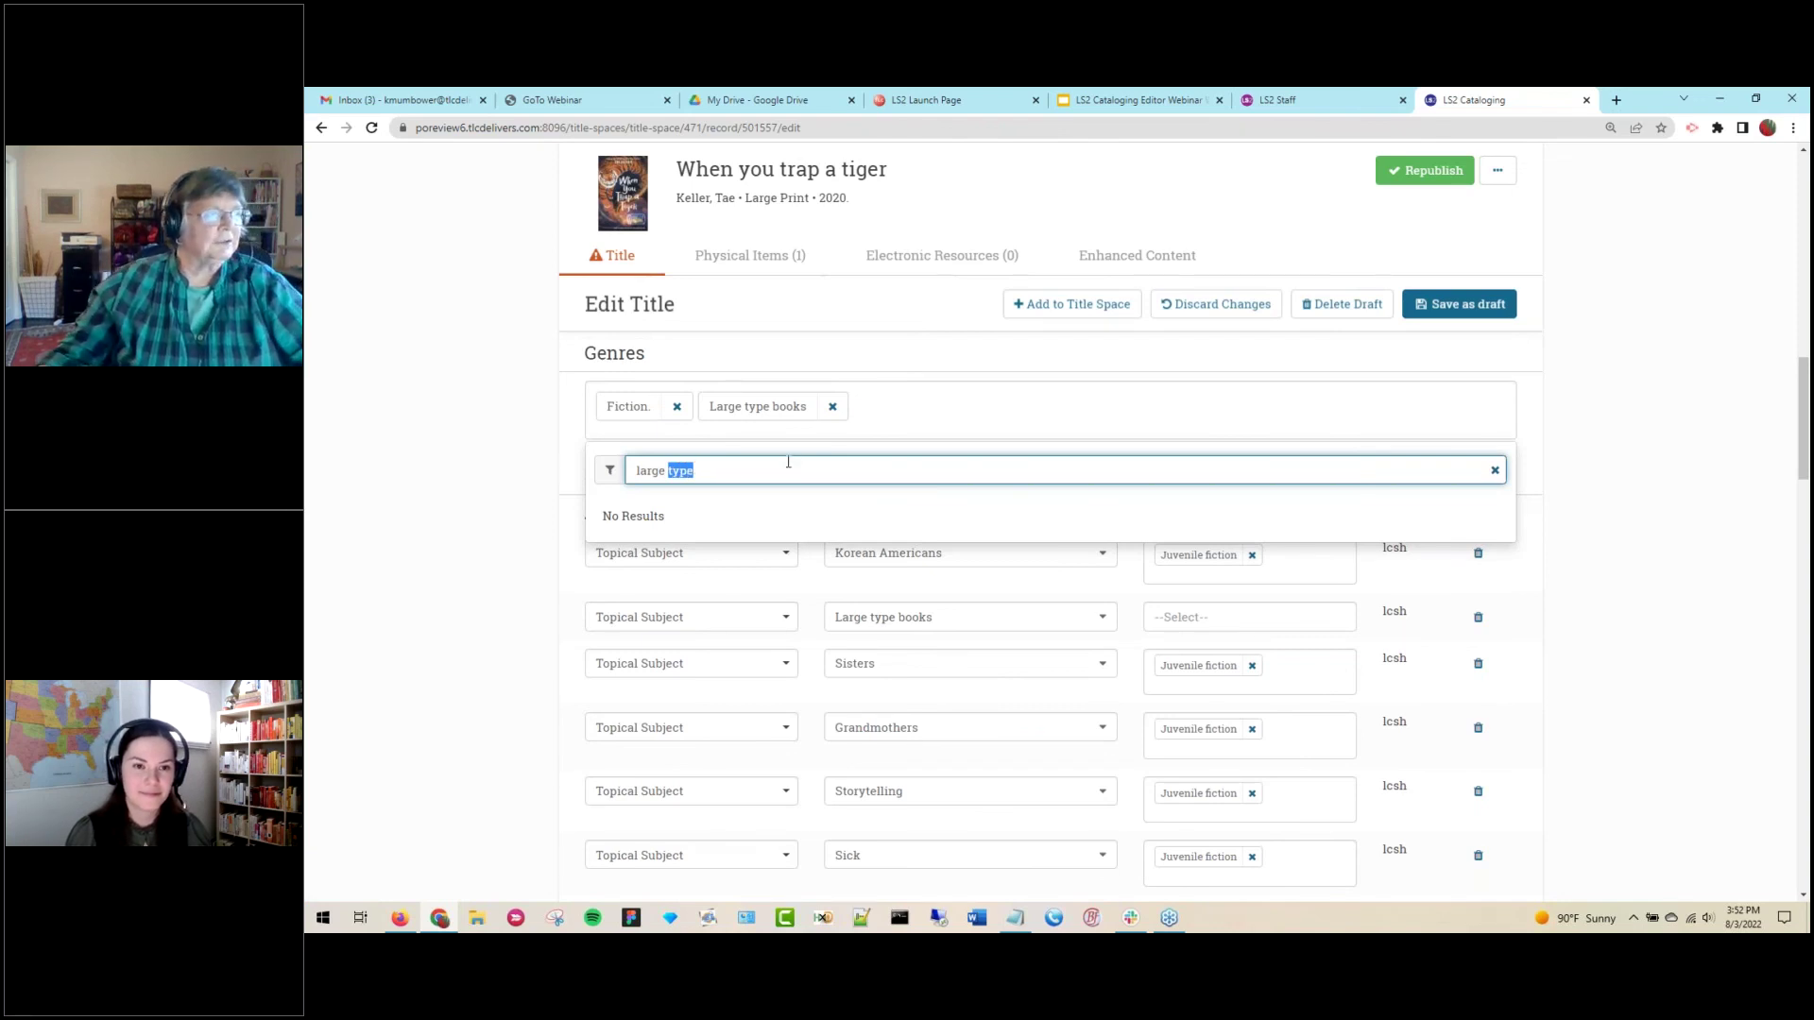
left_click(943, 425)
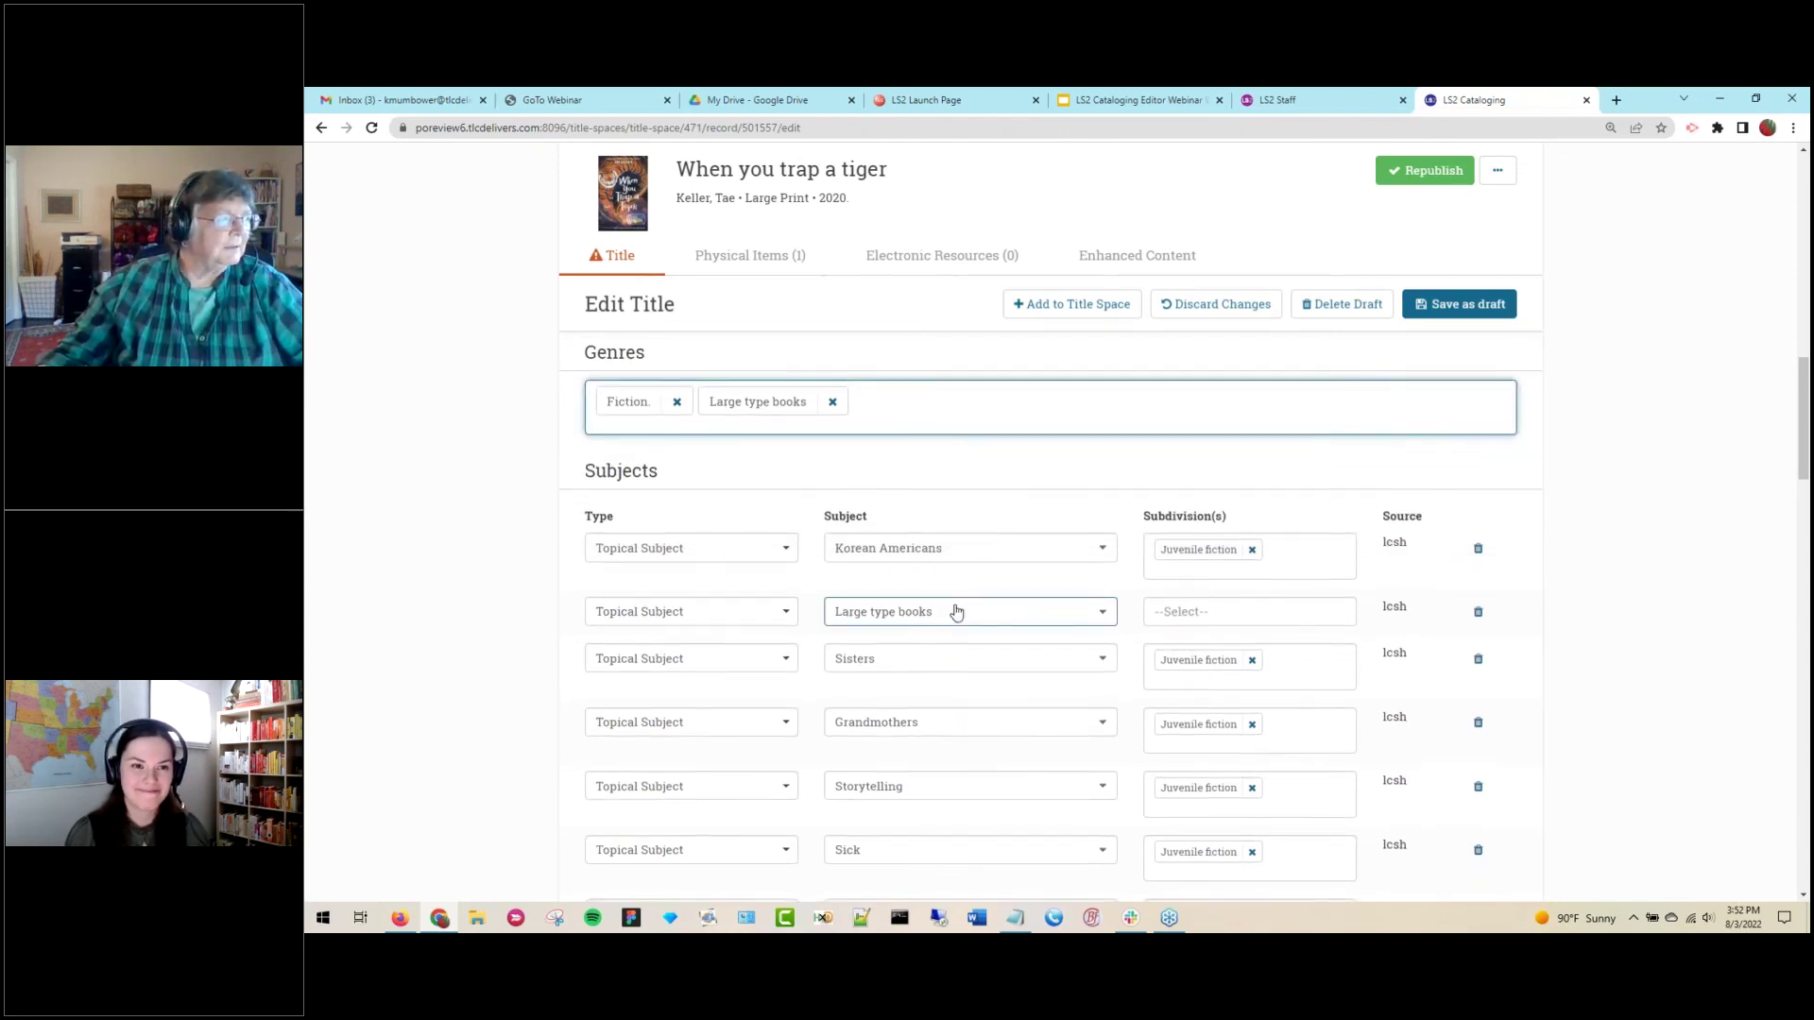
Step: Add Large print books to the record's Forms
scroll(956, 612, "down", 10)
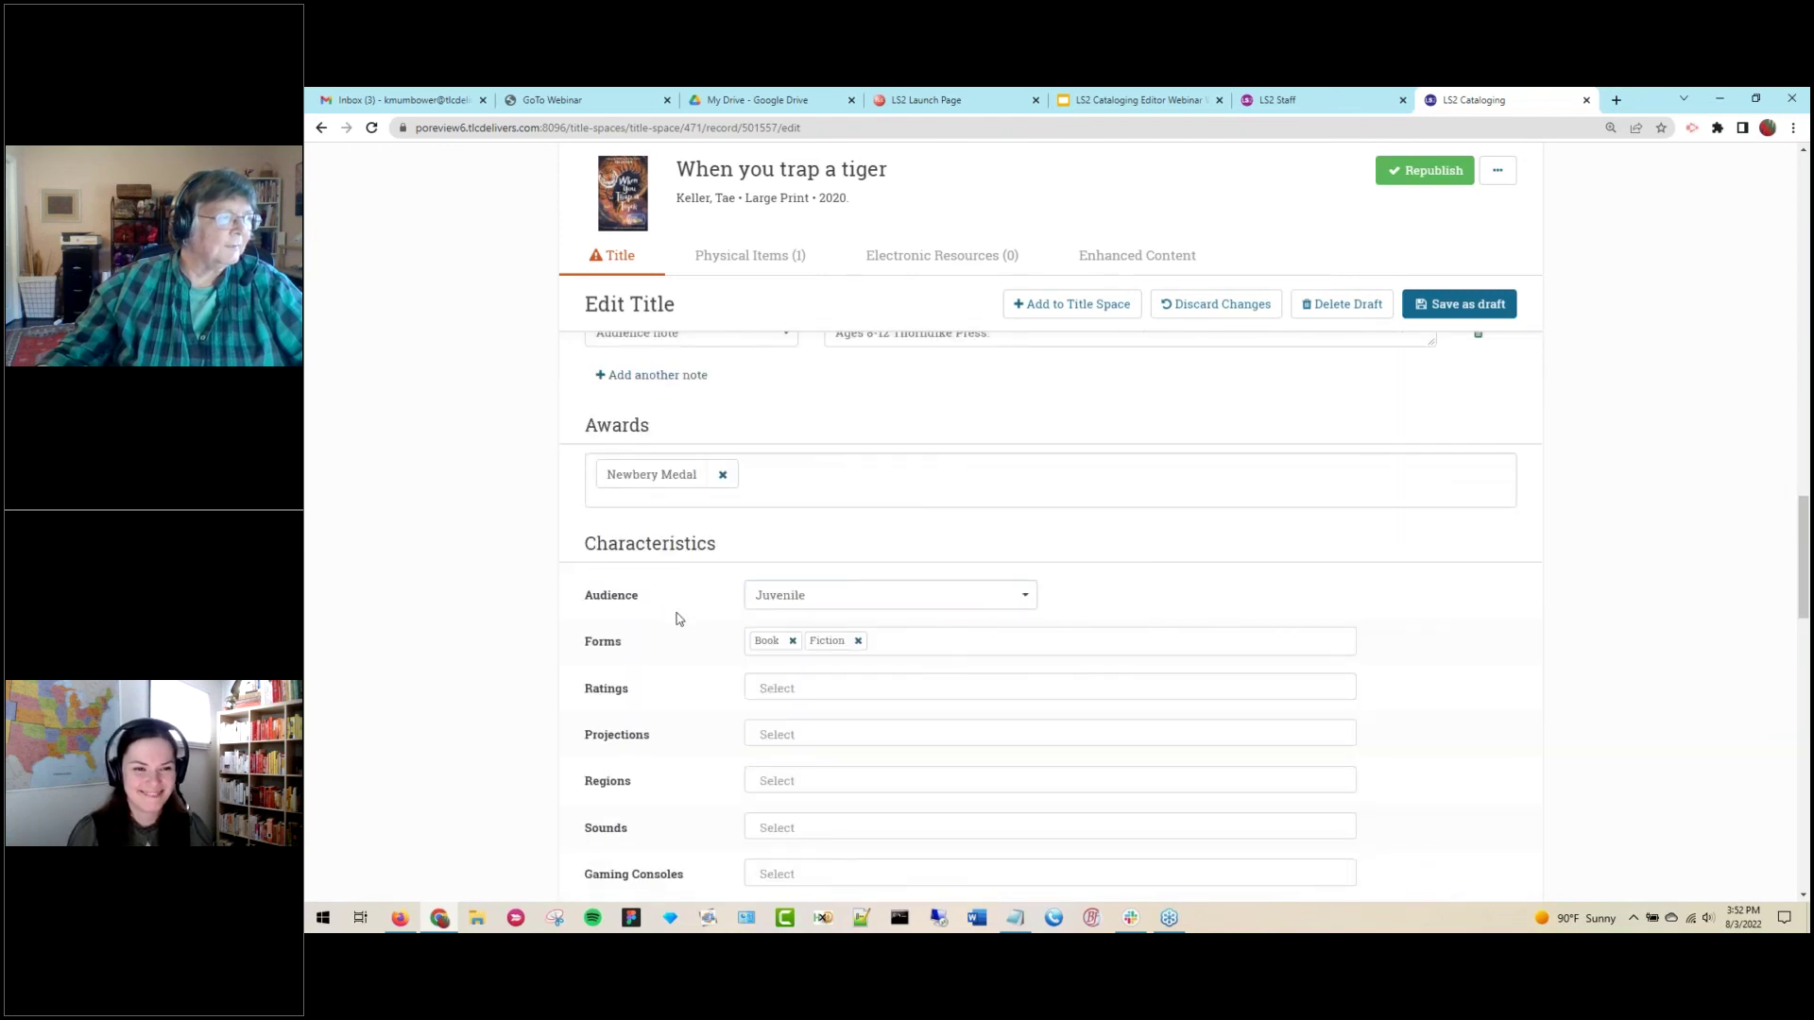
left_click(891, 644)
type("larg")
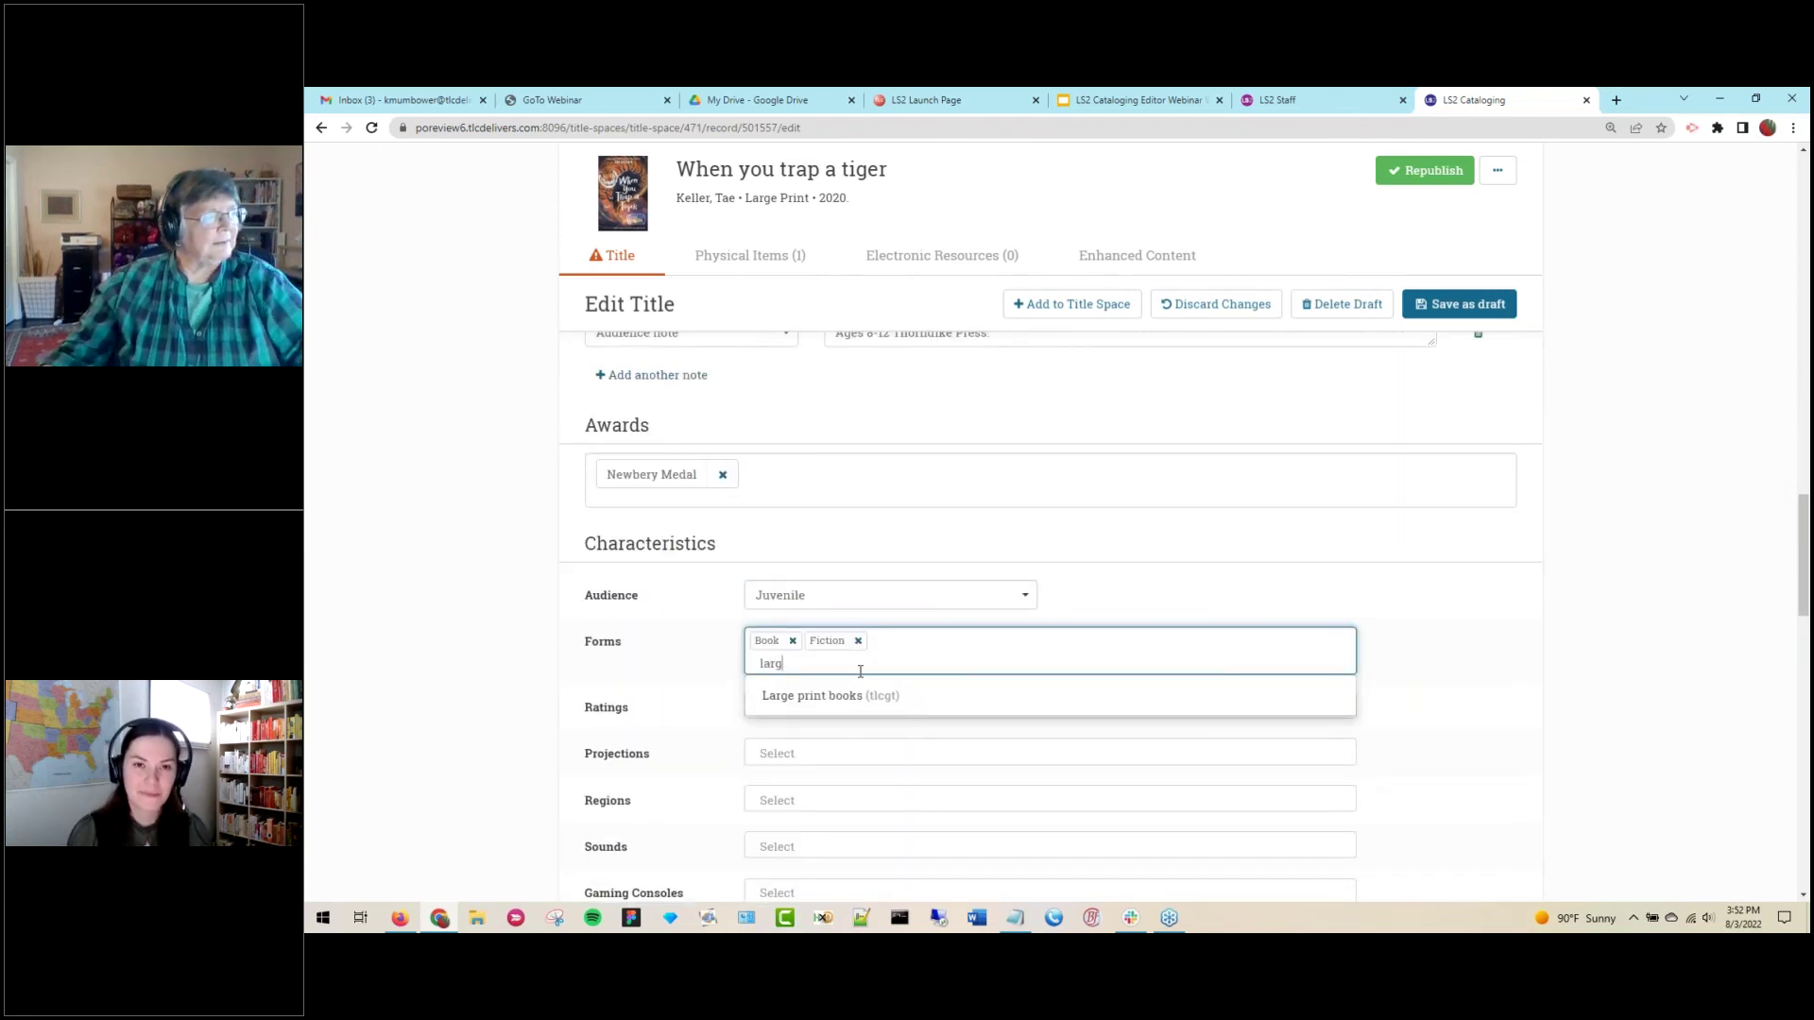
left_click(826, 696)
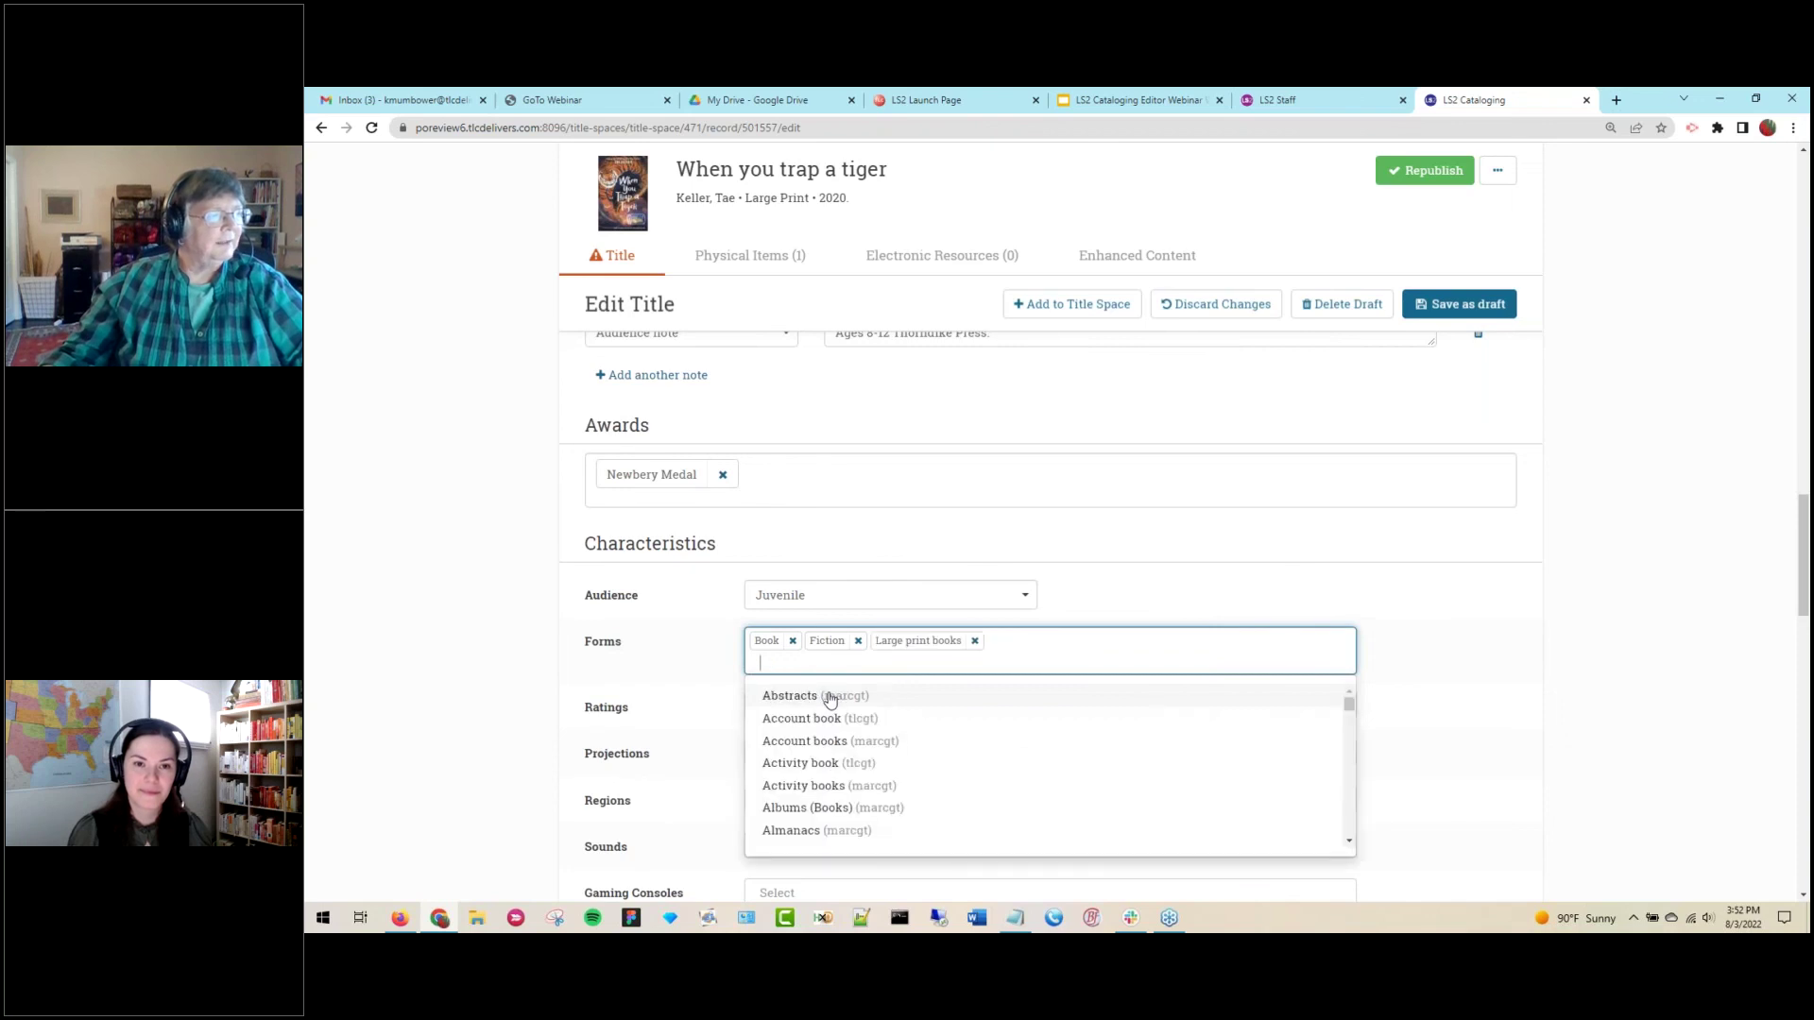
left_click(1085, 590)
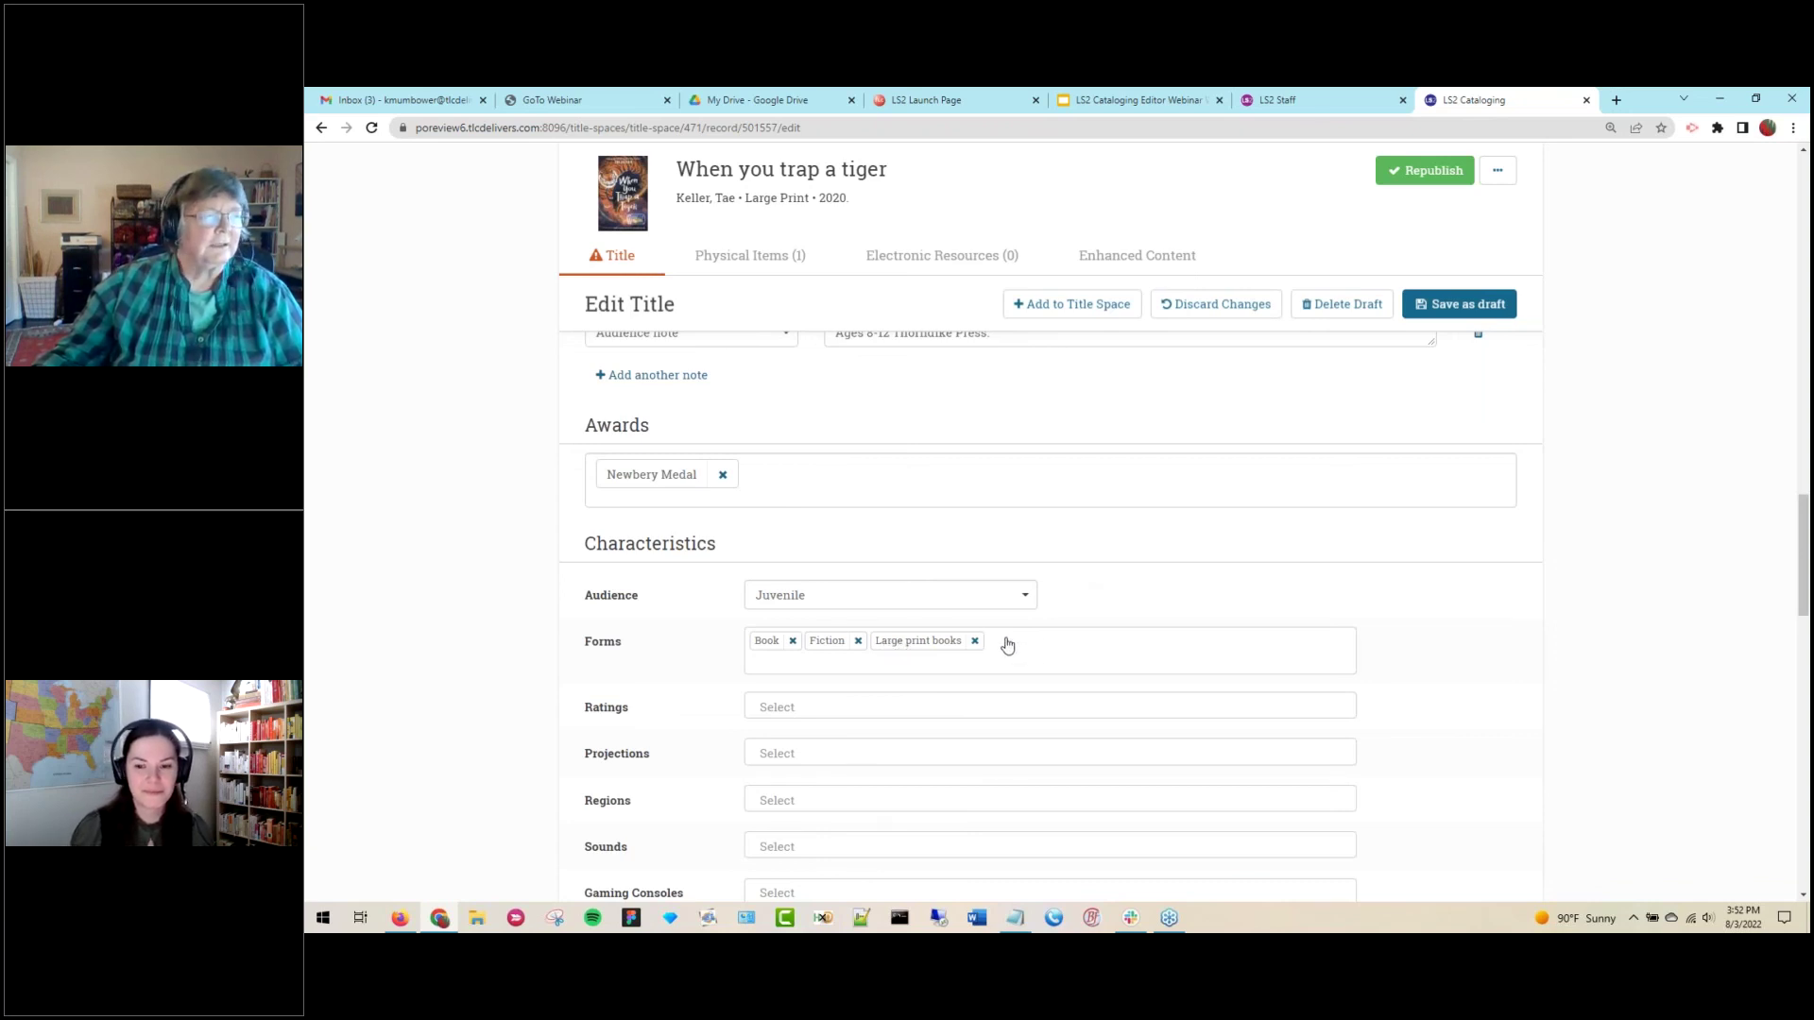
scroll(1087, 643, "up", 1)
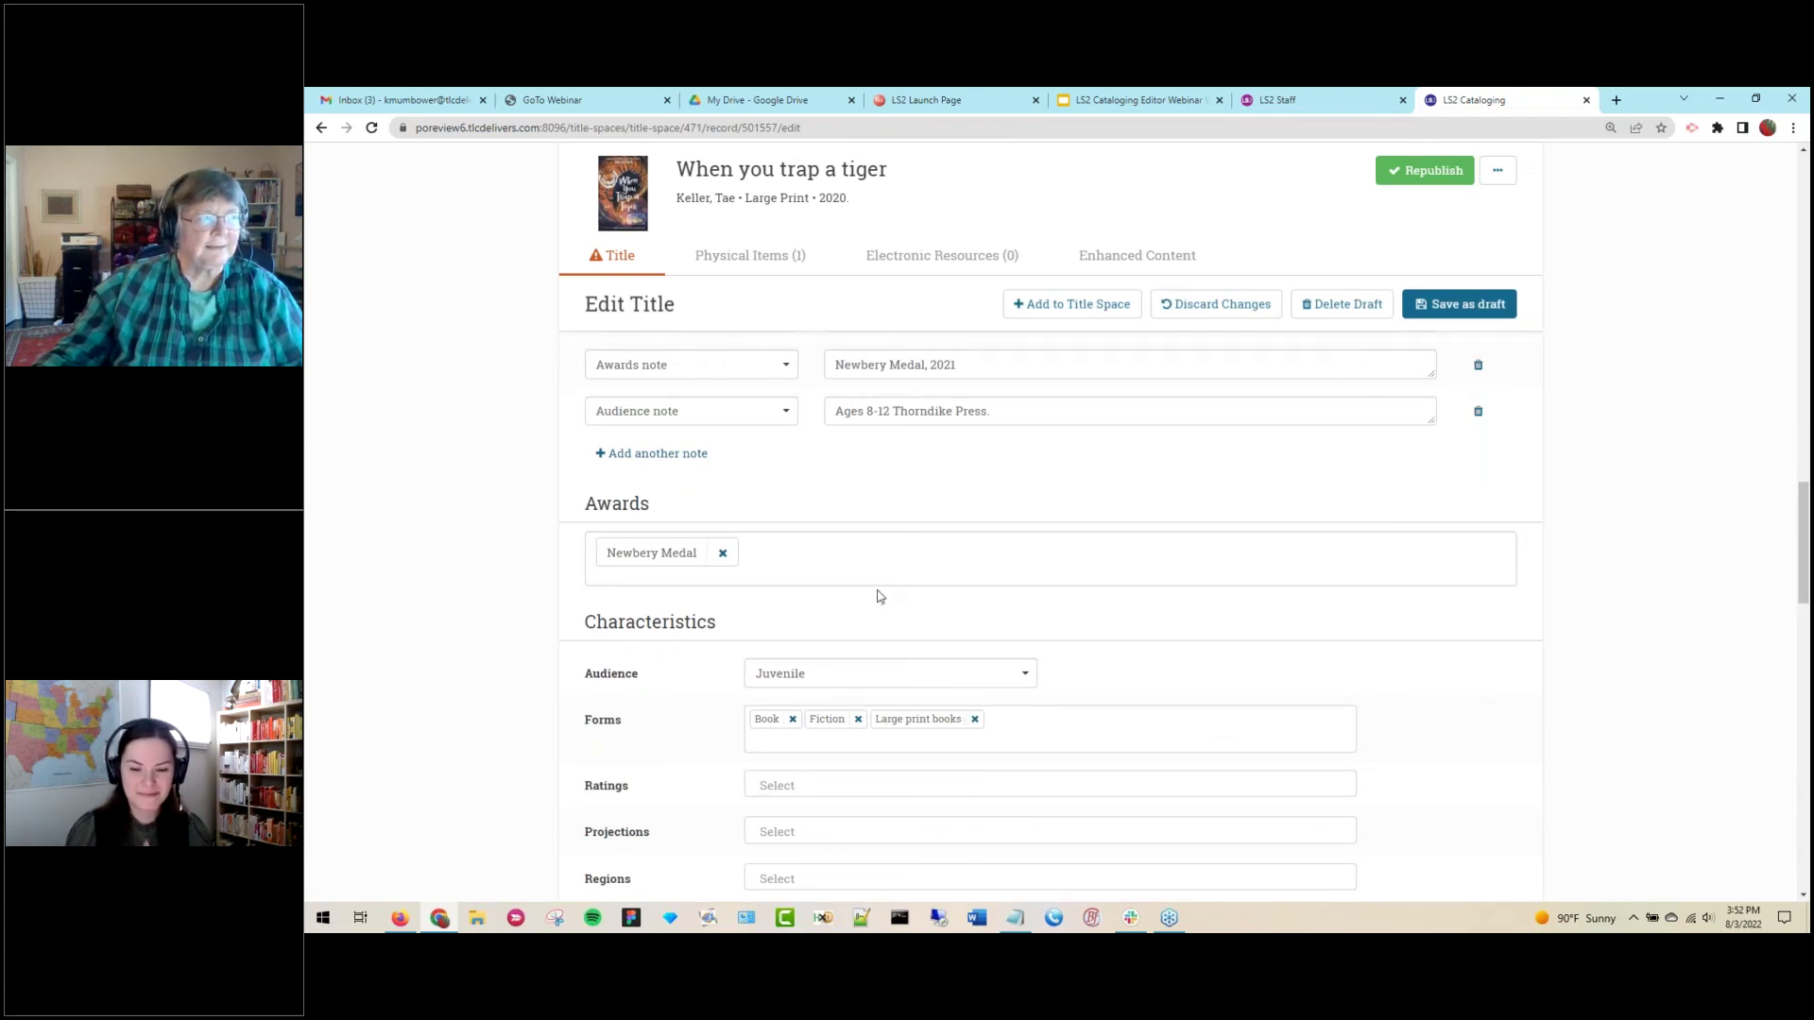
scroll(878, 596, "up", 5)
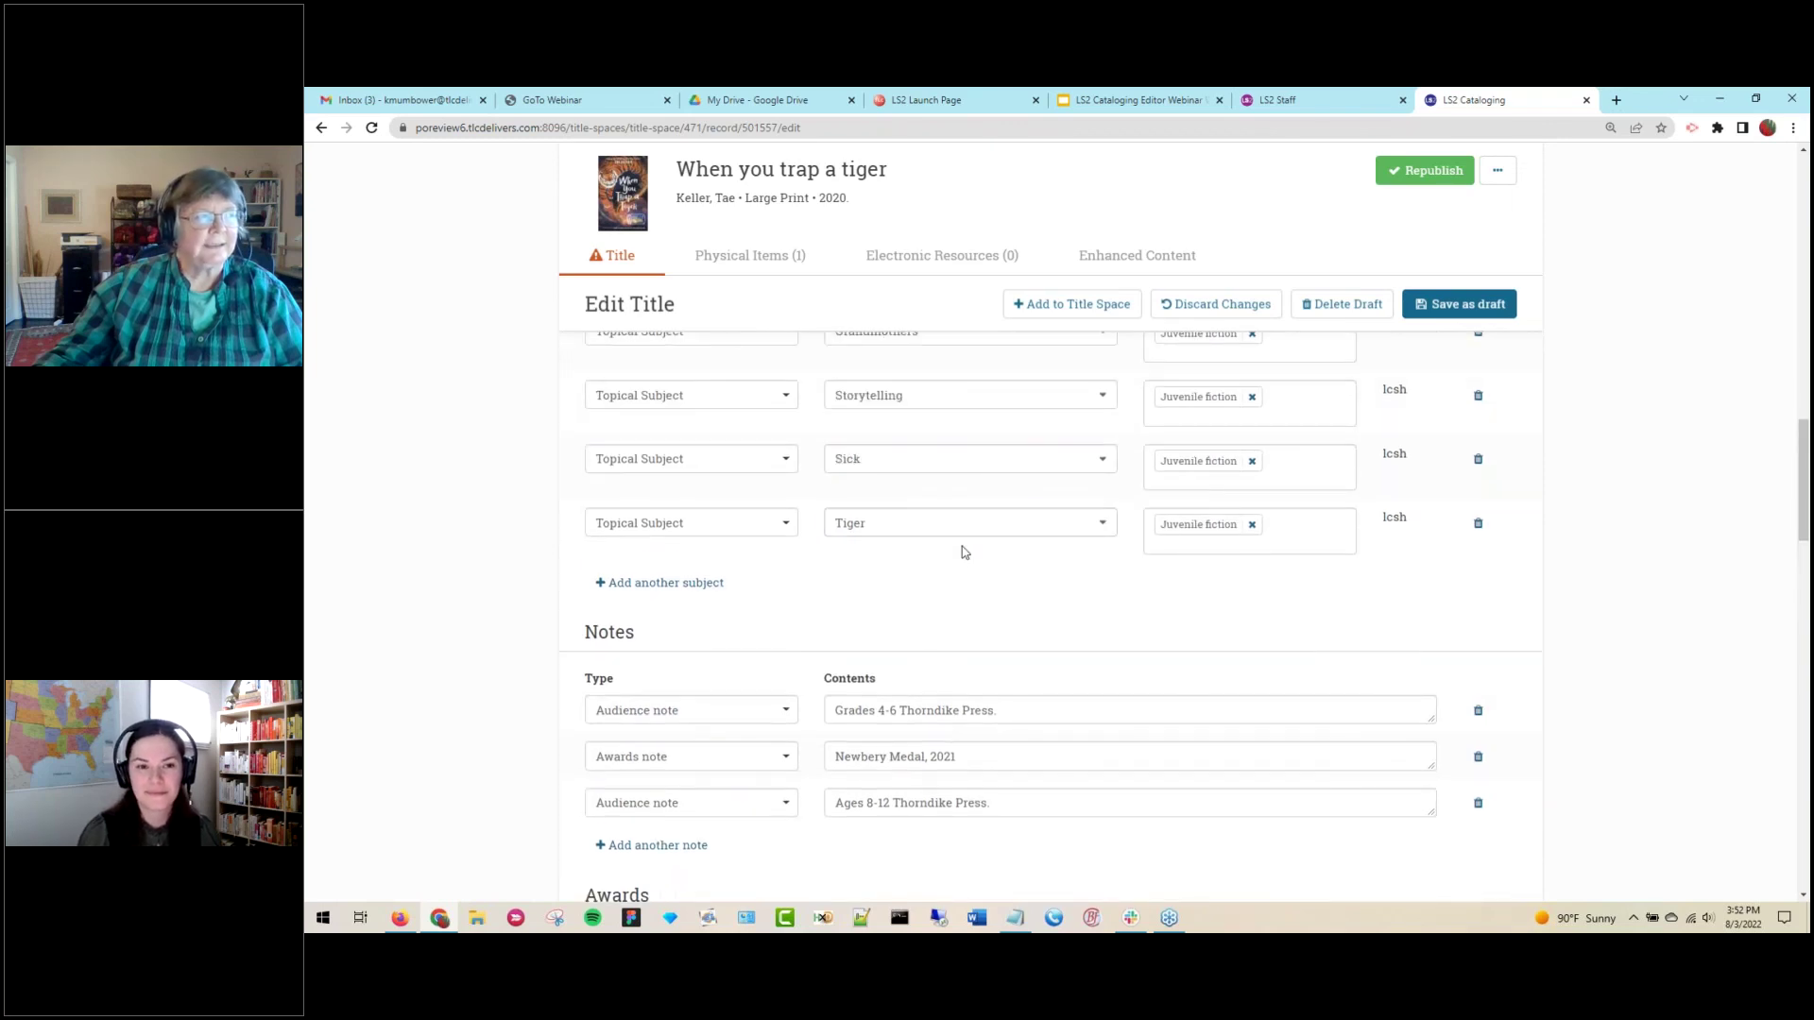
scroll(1050, 633, "down", 4)
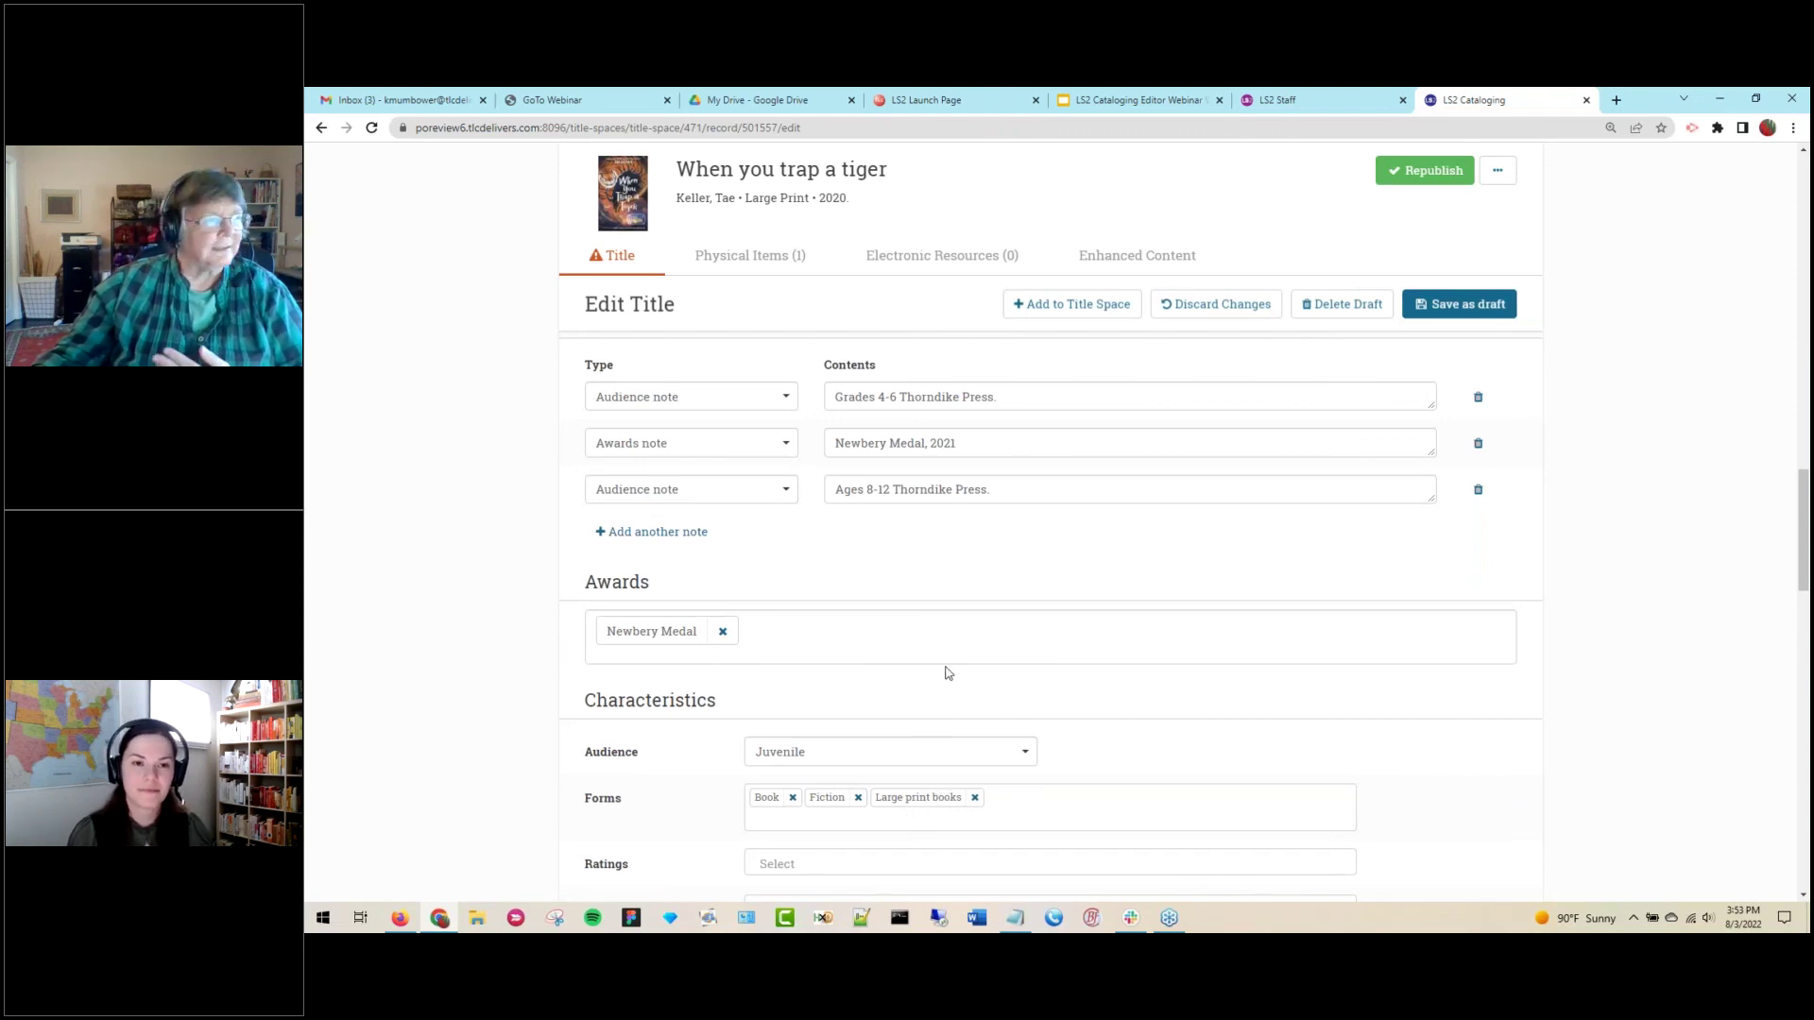
scroll(948, 673, "up", 3)
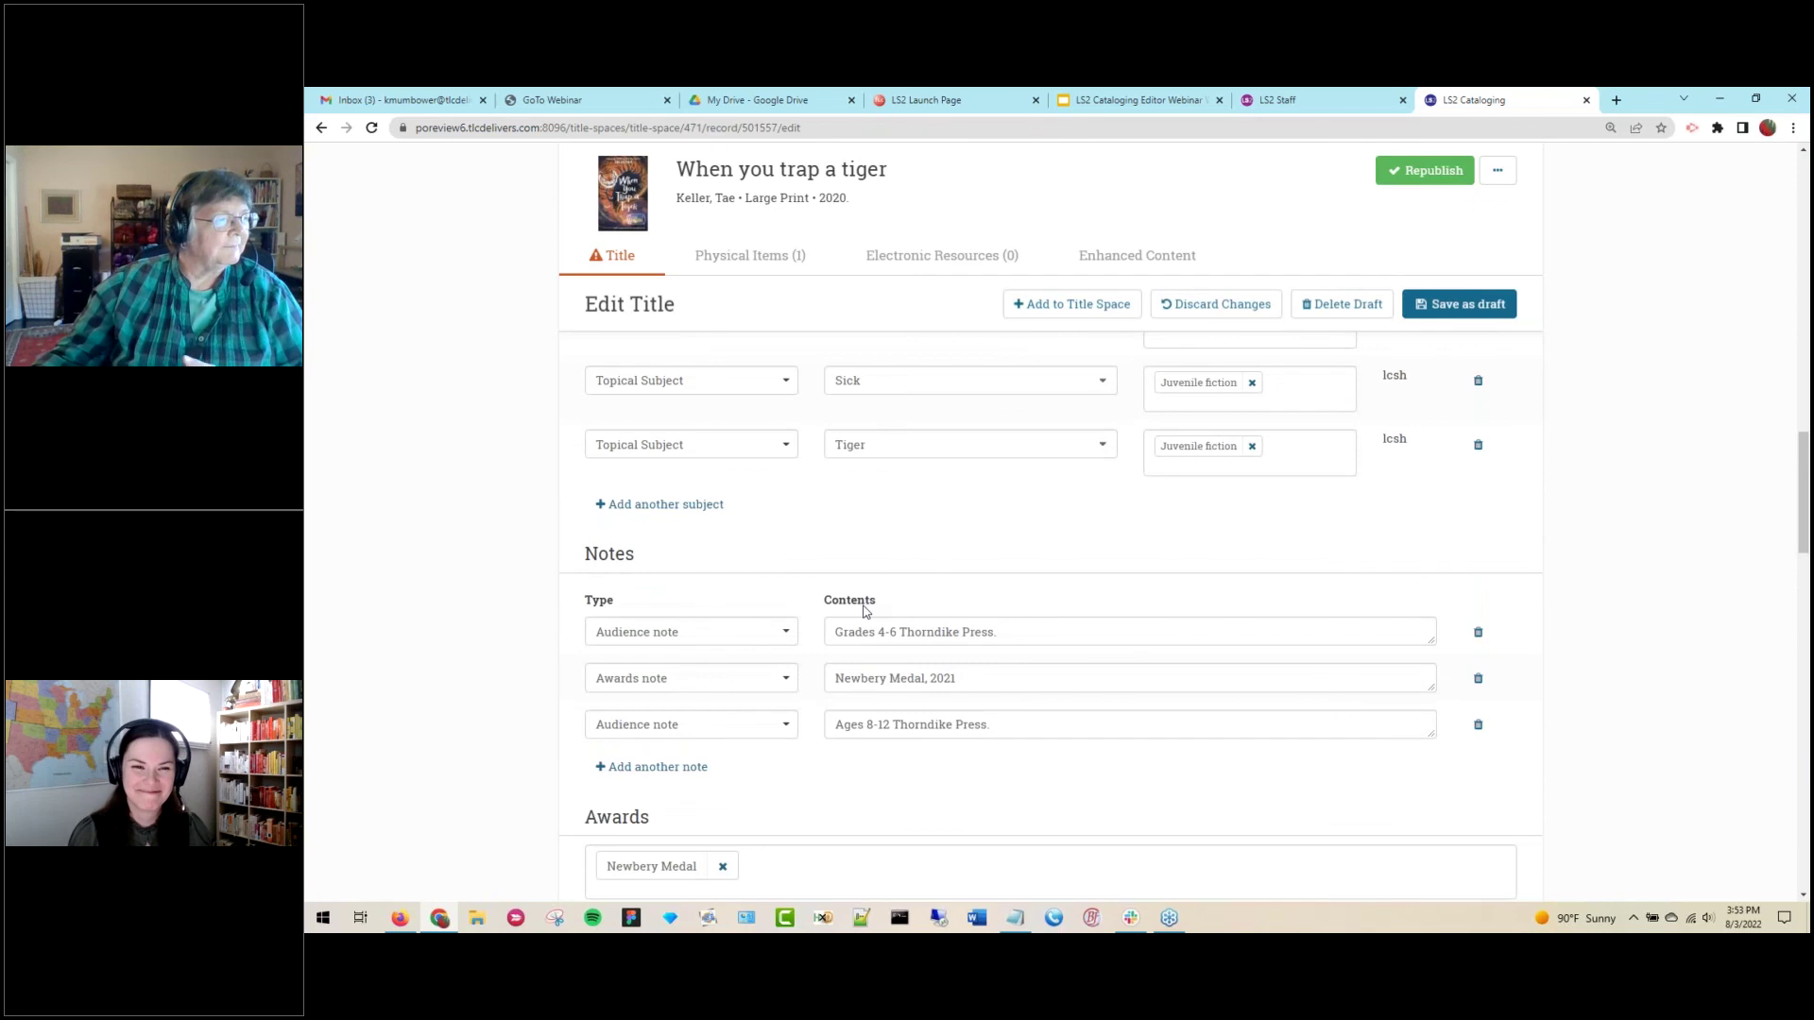
scroll(945, 529, "up", 7)
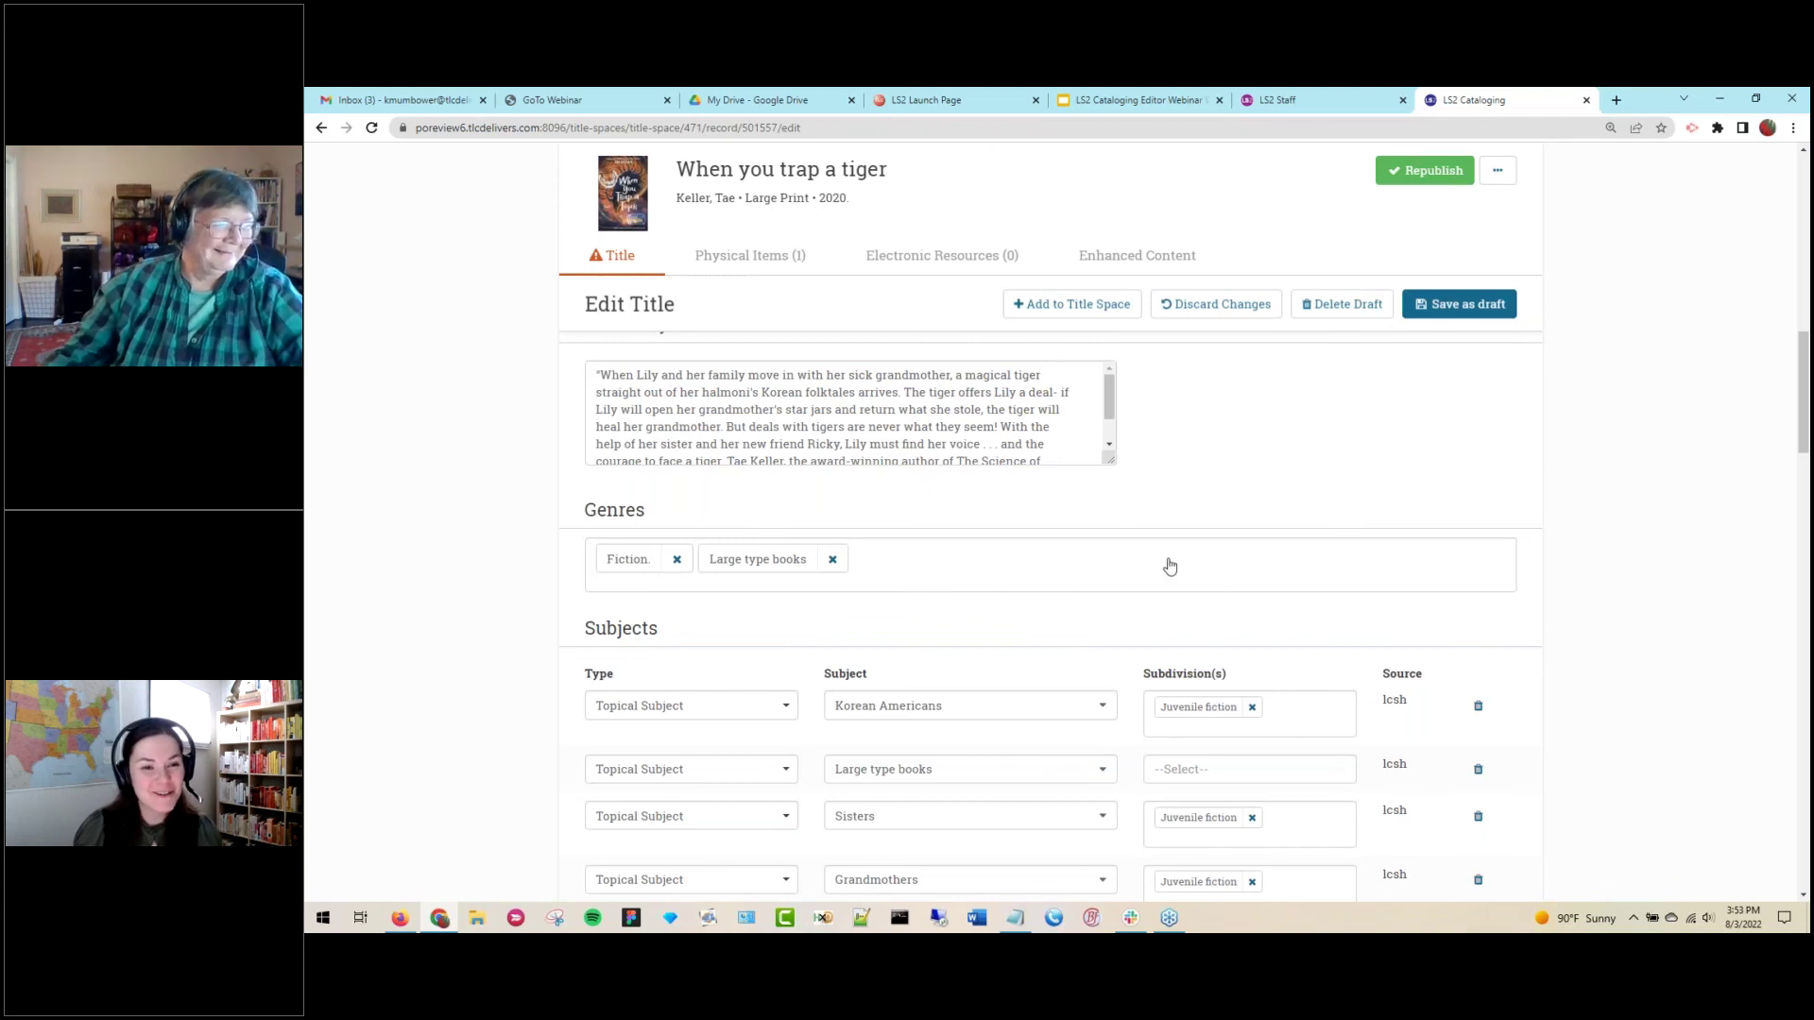
scroll(1168, 565, "up", 2)
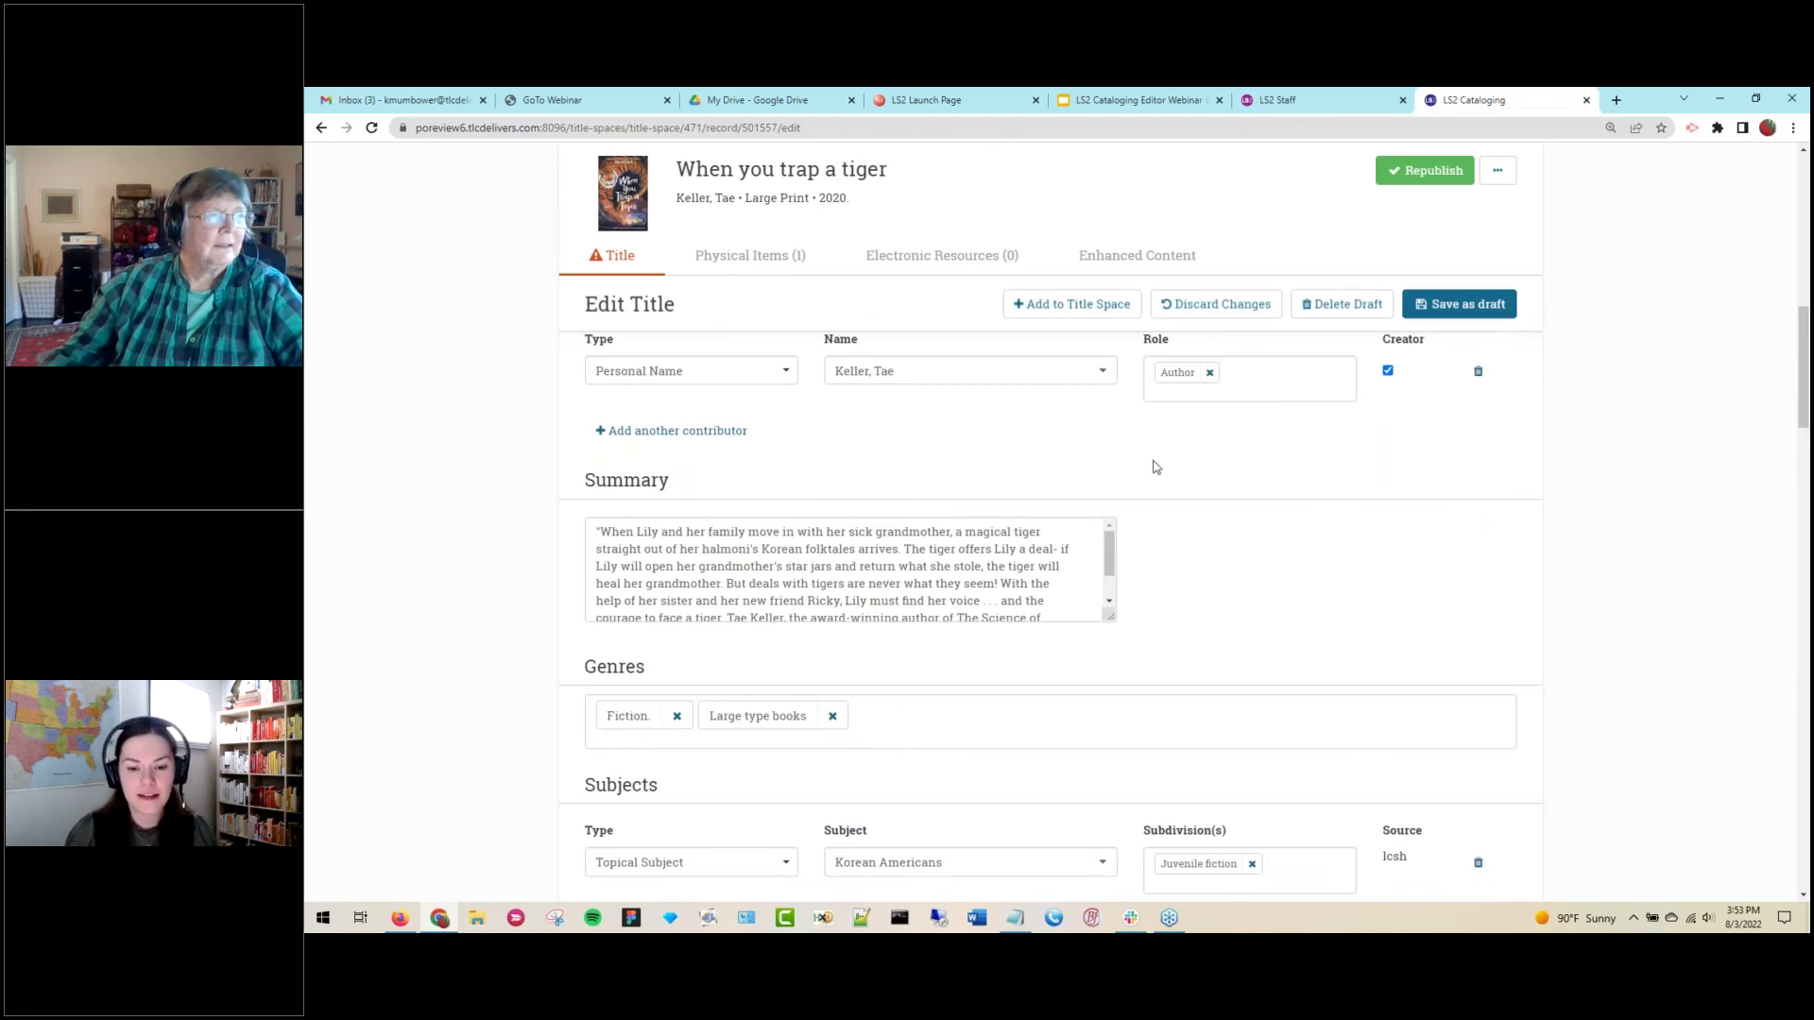
scroll(1157, 467, "up", 10)
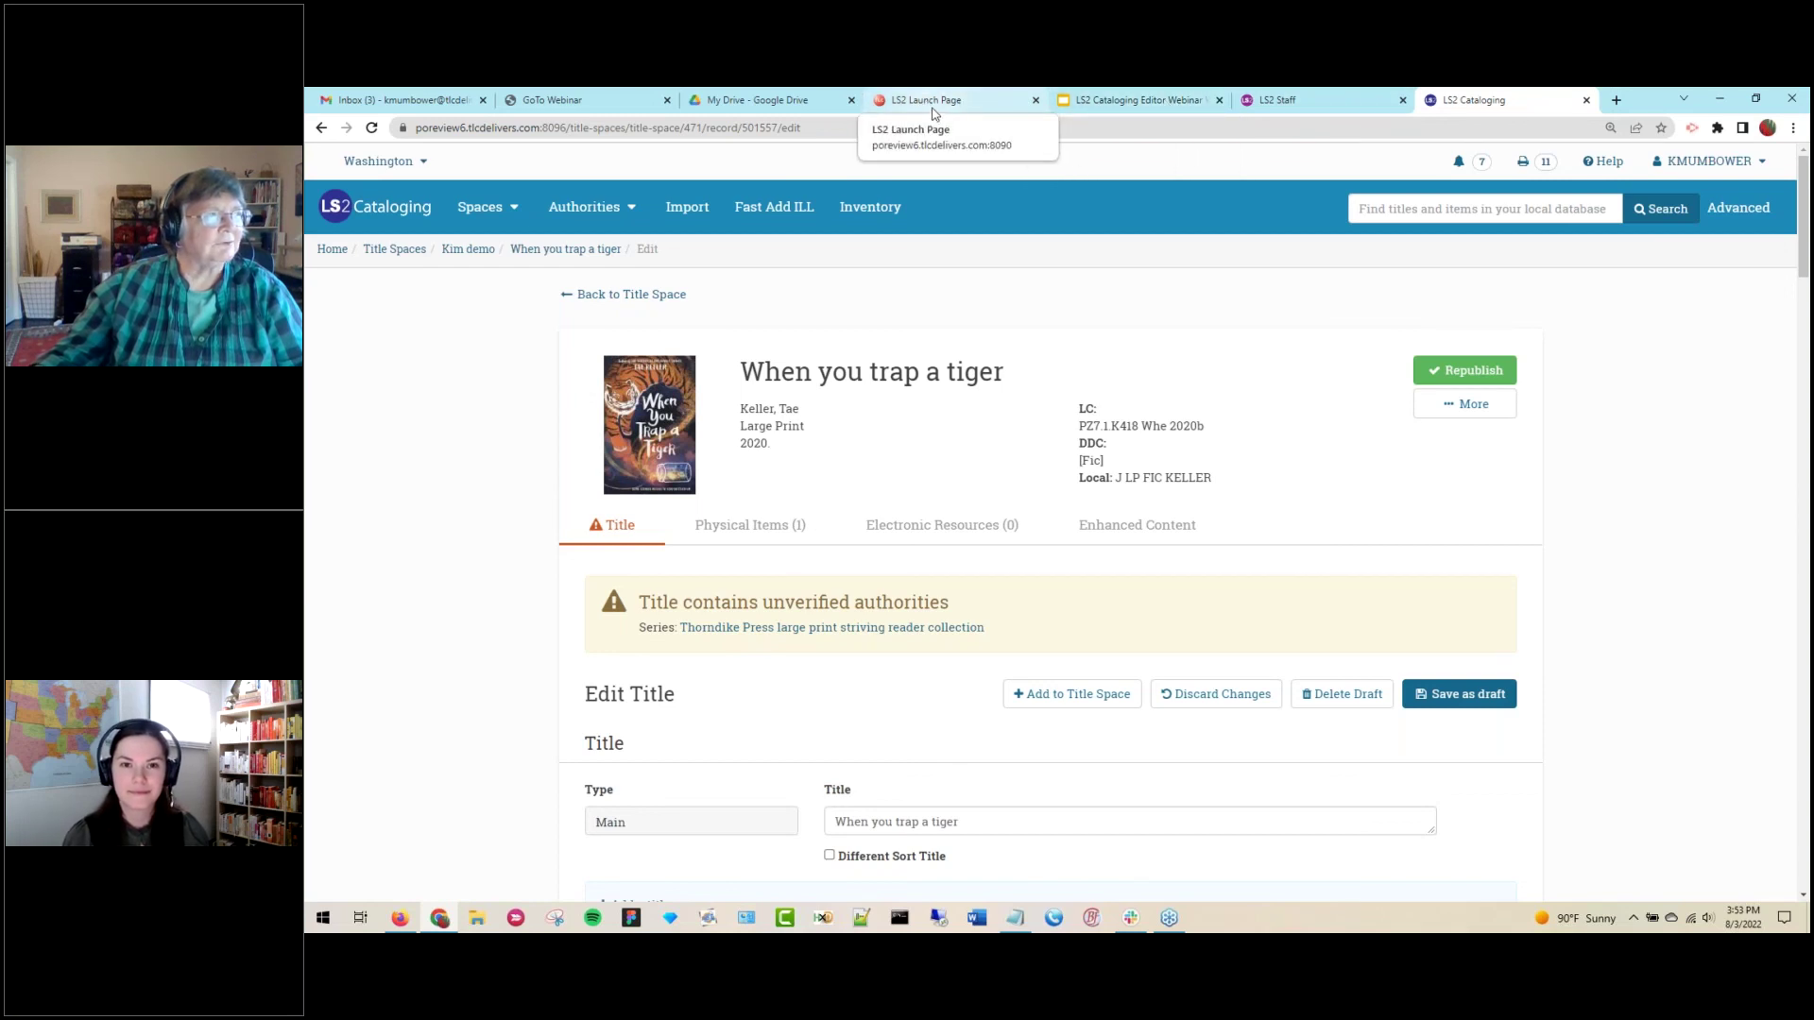
Step: Log in to LS2 Preferences and open System Settings > Search Profiles > ITS•MARC
left_click(921, 100)
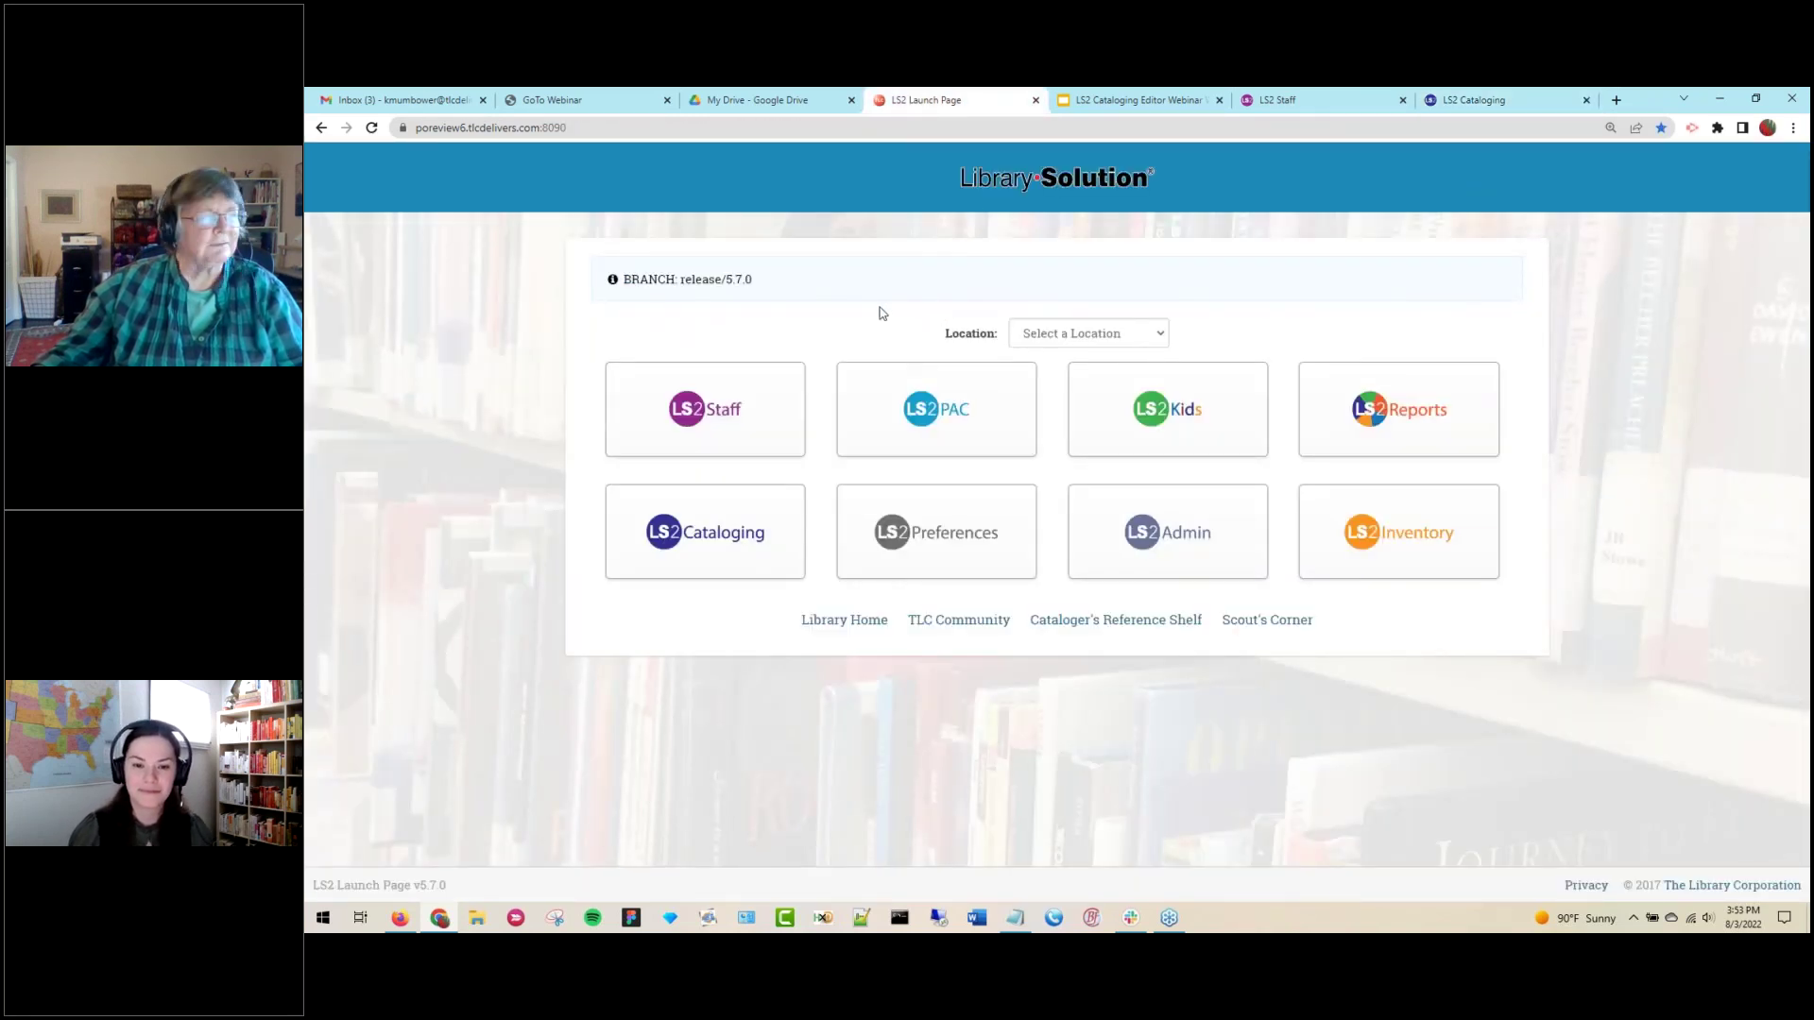
left_click(923, 541)
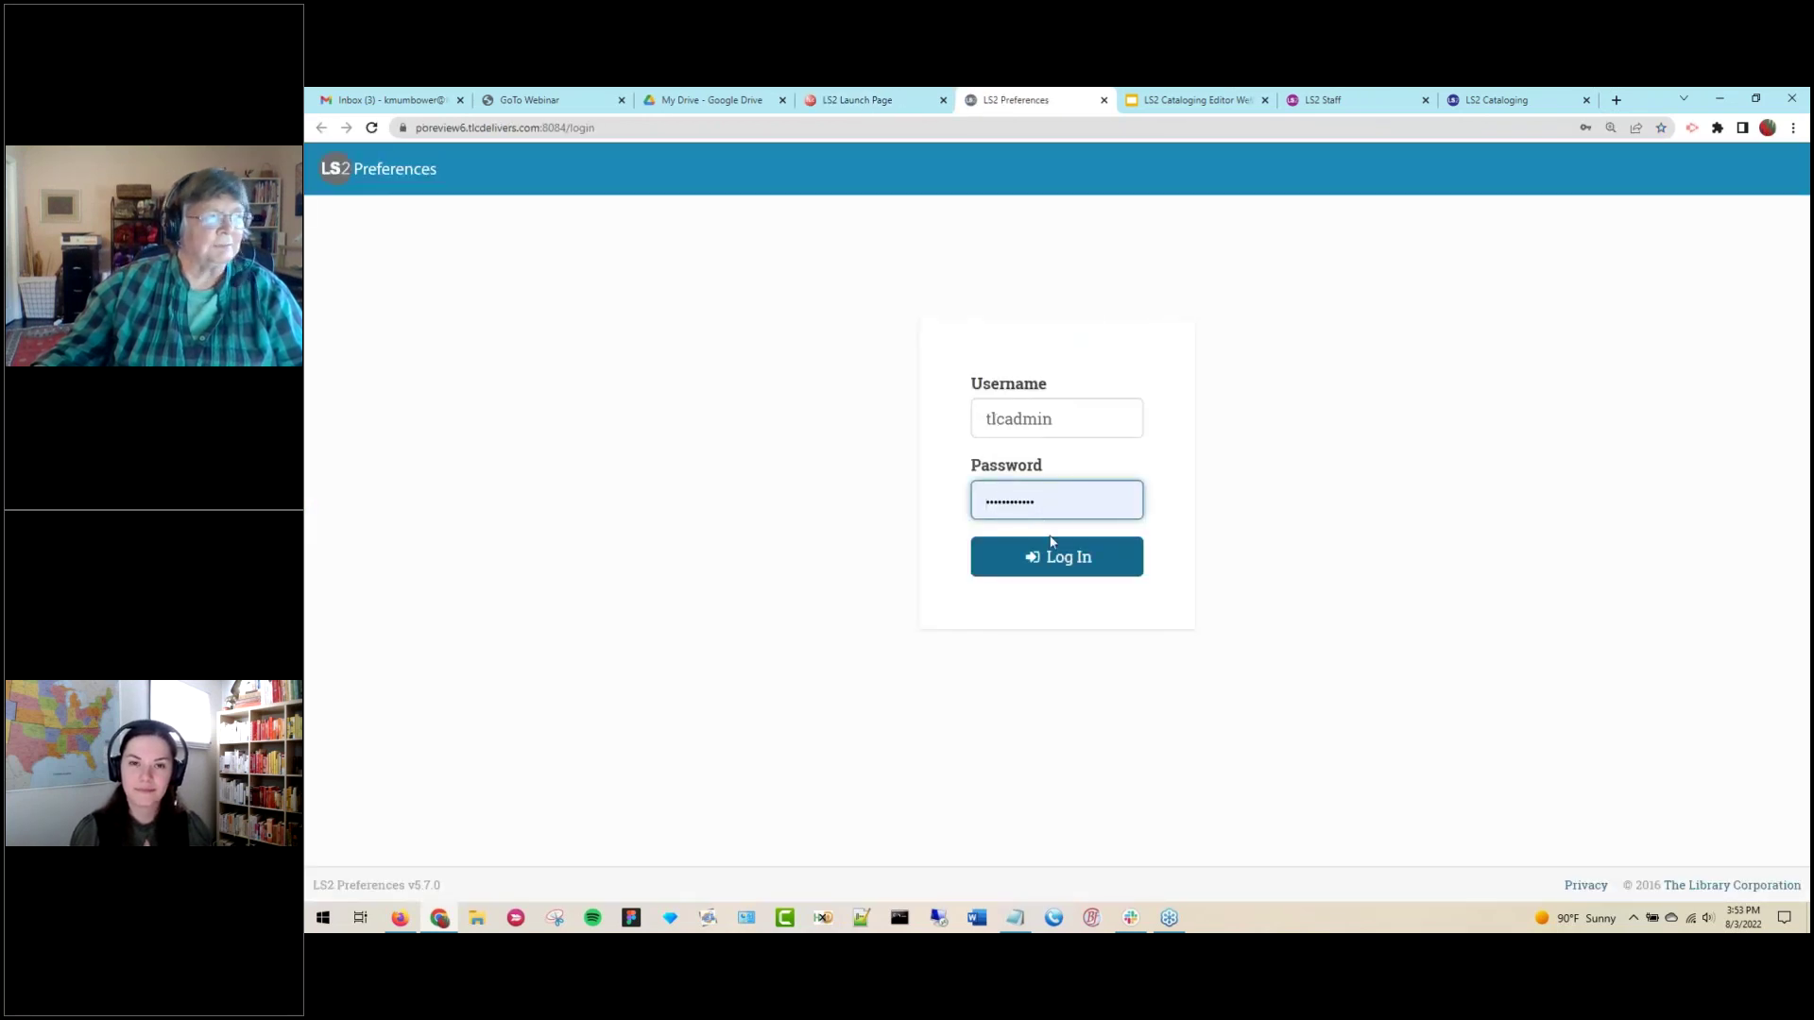
left_click(1057, 556)
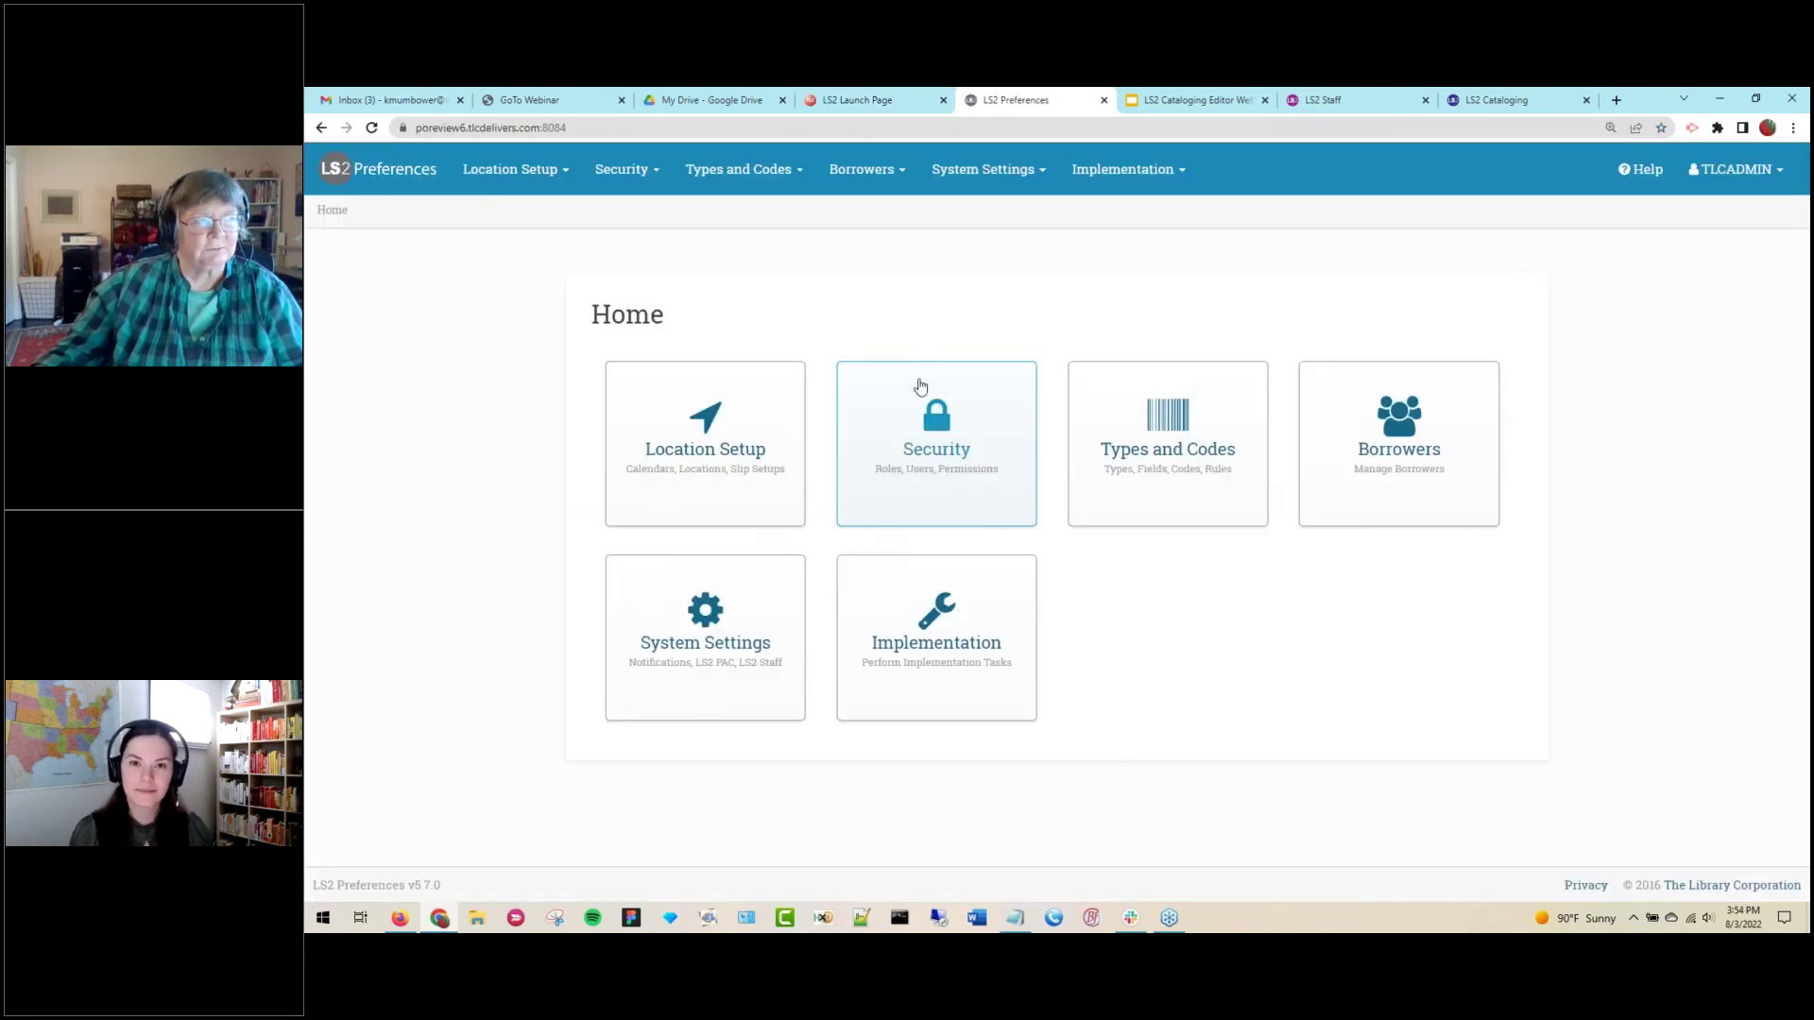
mouse_move(1031, 195)
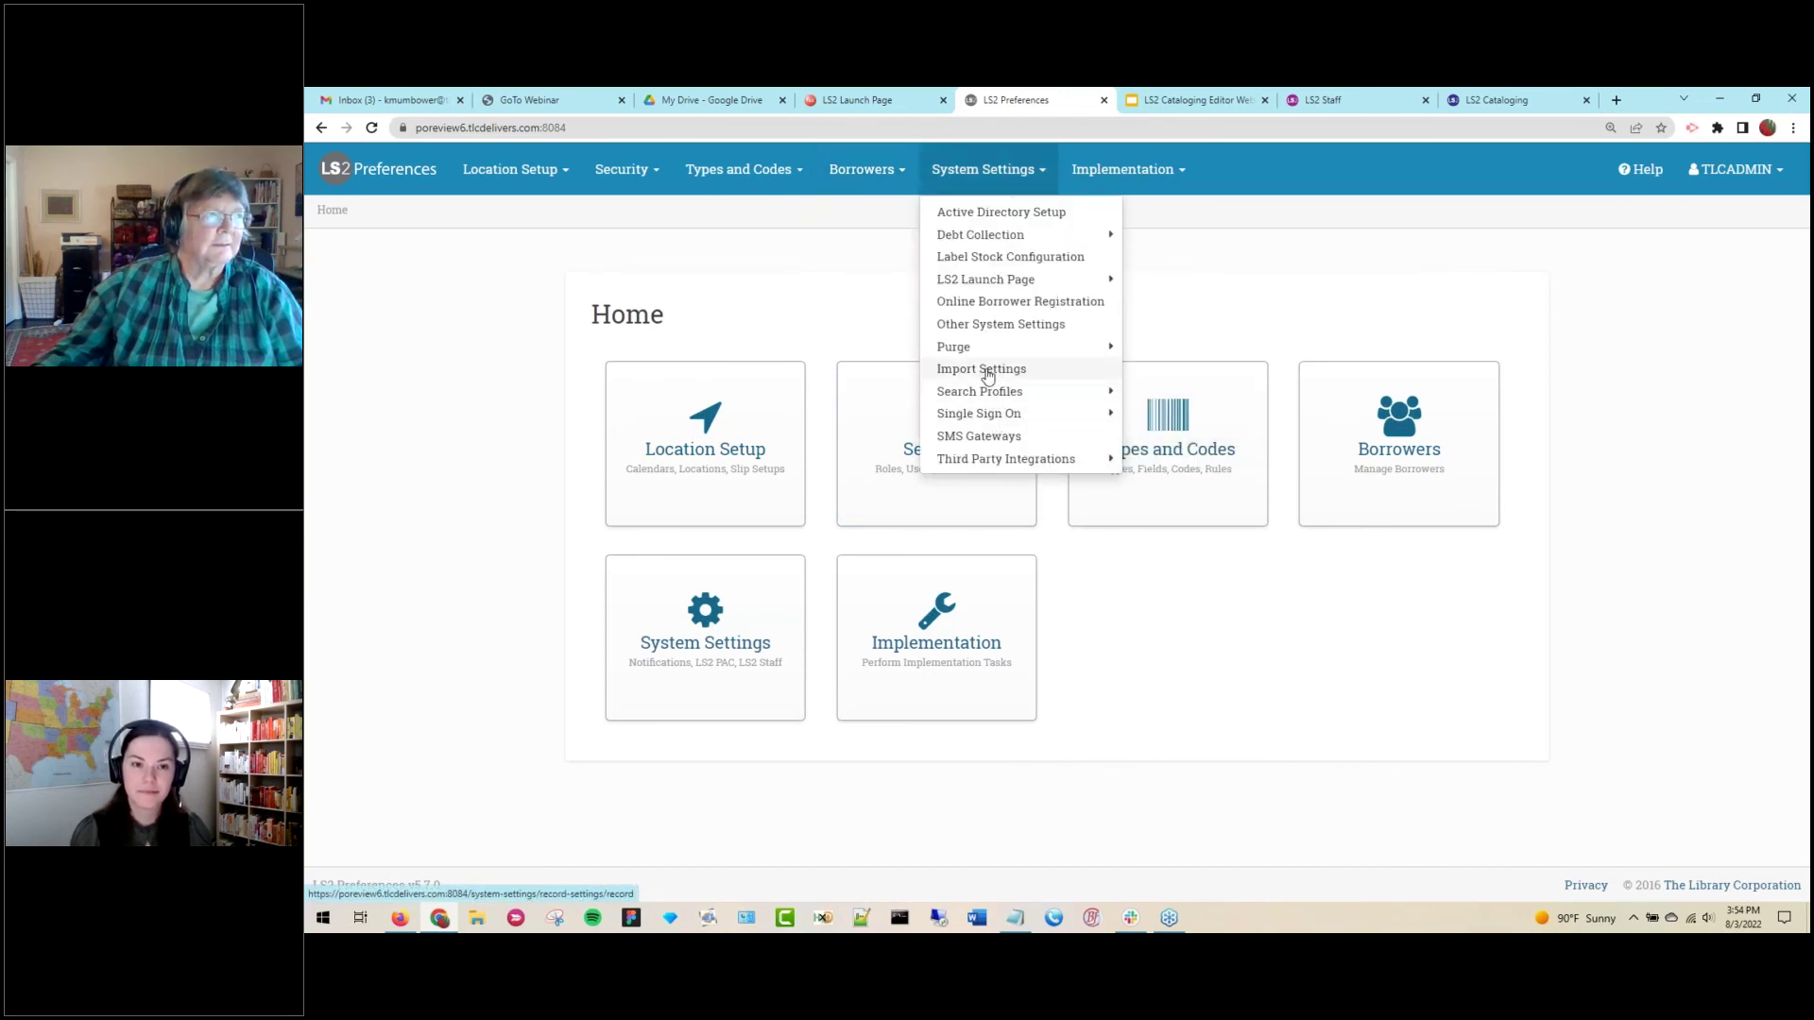
mouse_move(984, 393)
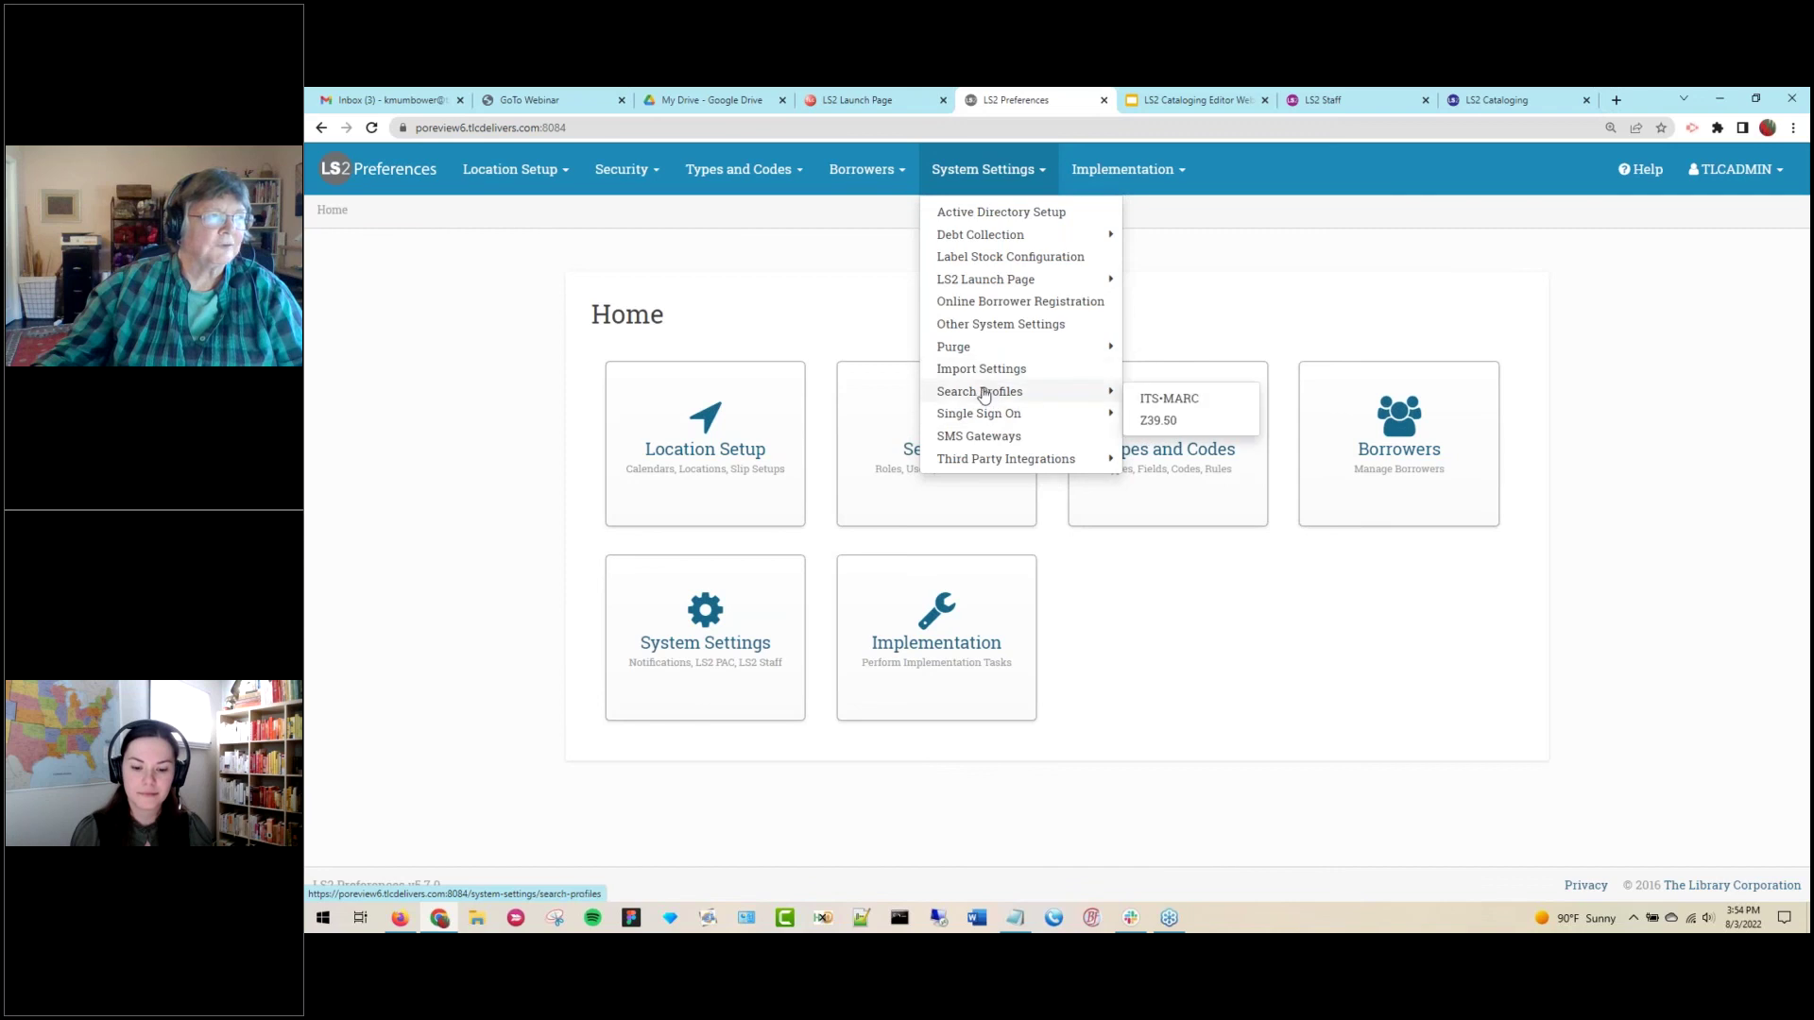
left_click(1161, 401)
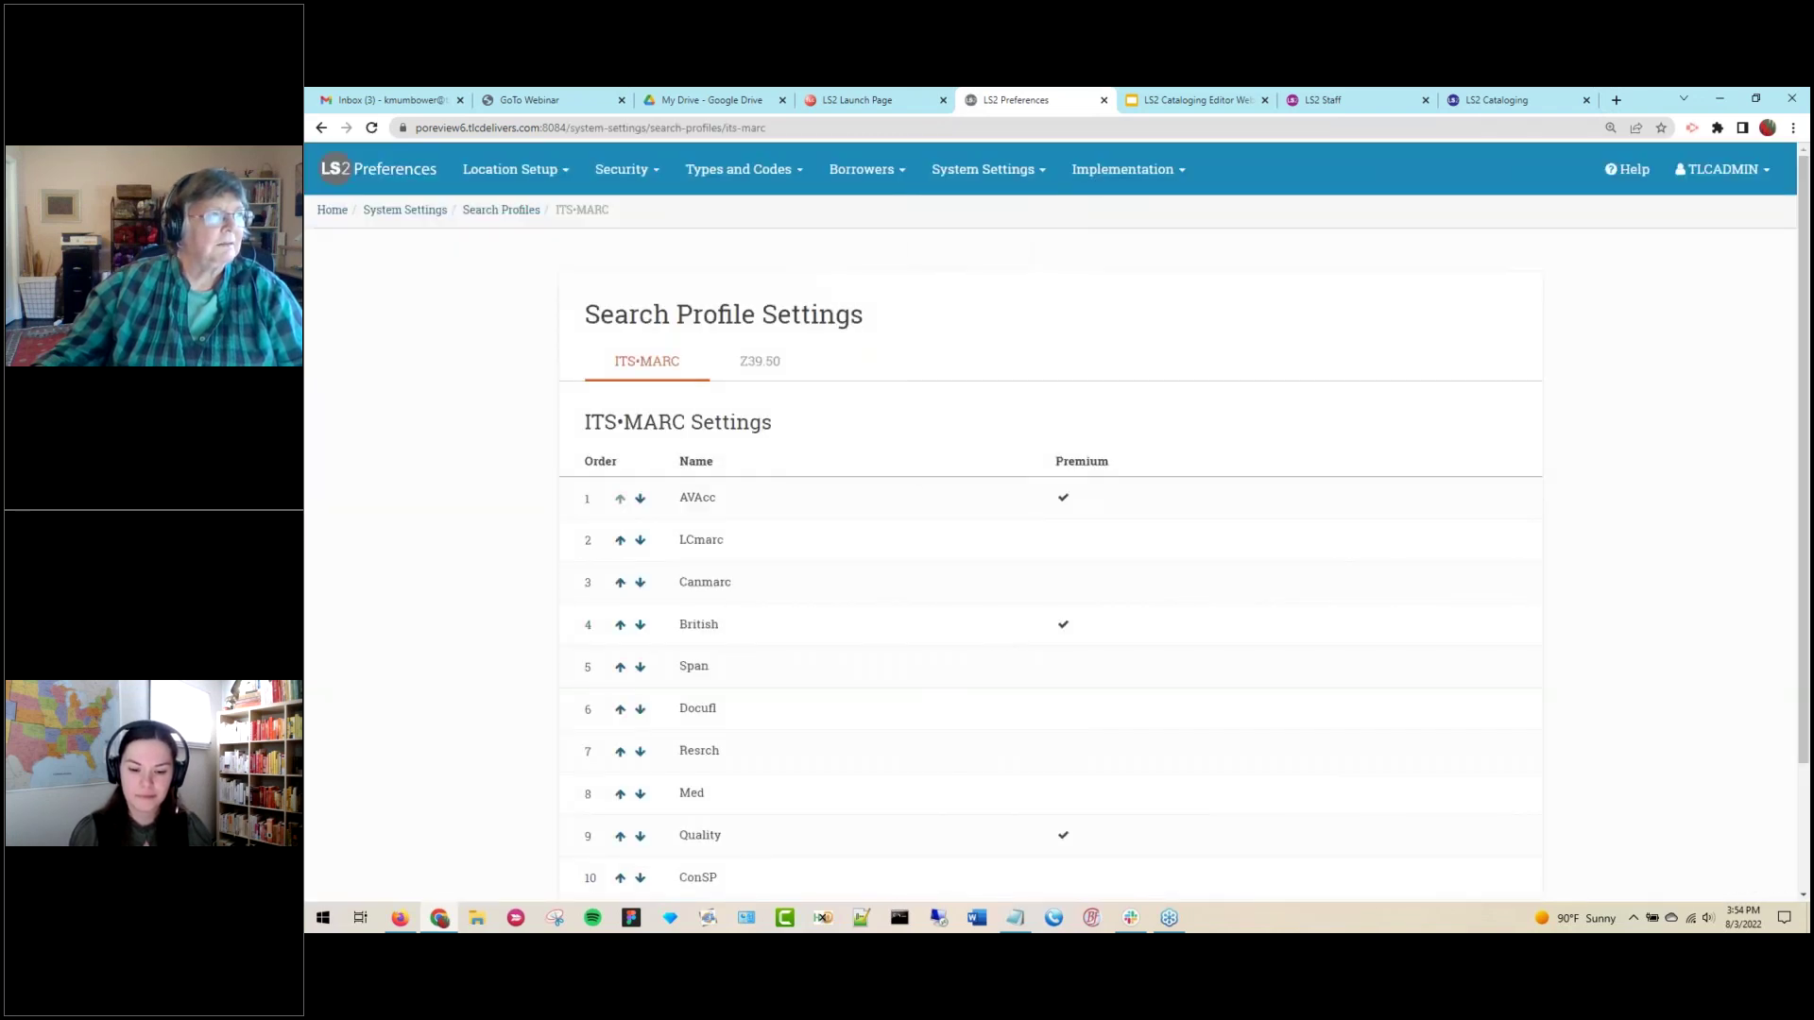
left_click(957, 172)
mouse_move(992, 393)
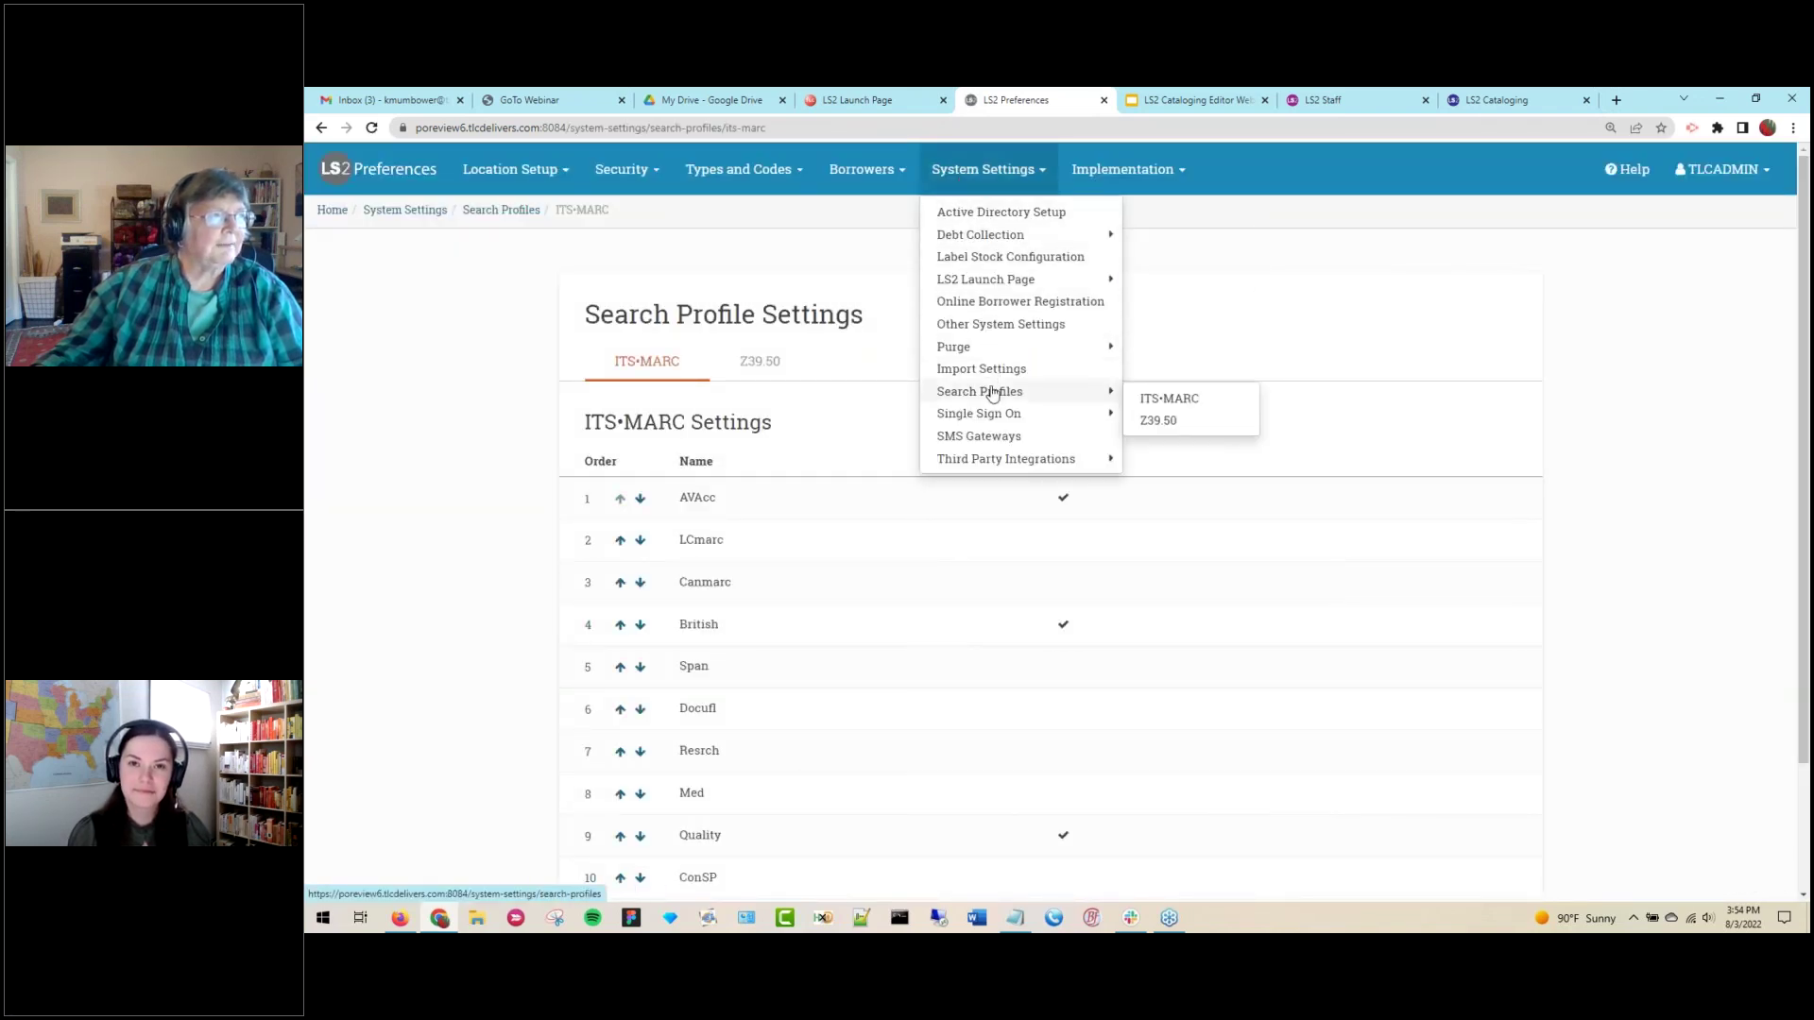
left_click(1158, 395)
scroll(833, 313, "down", 2)
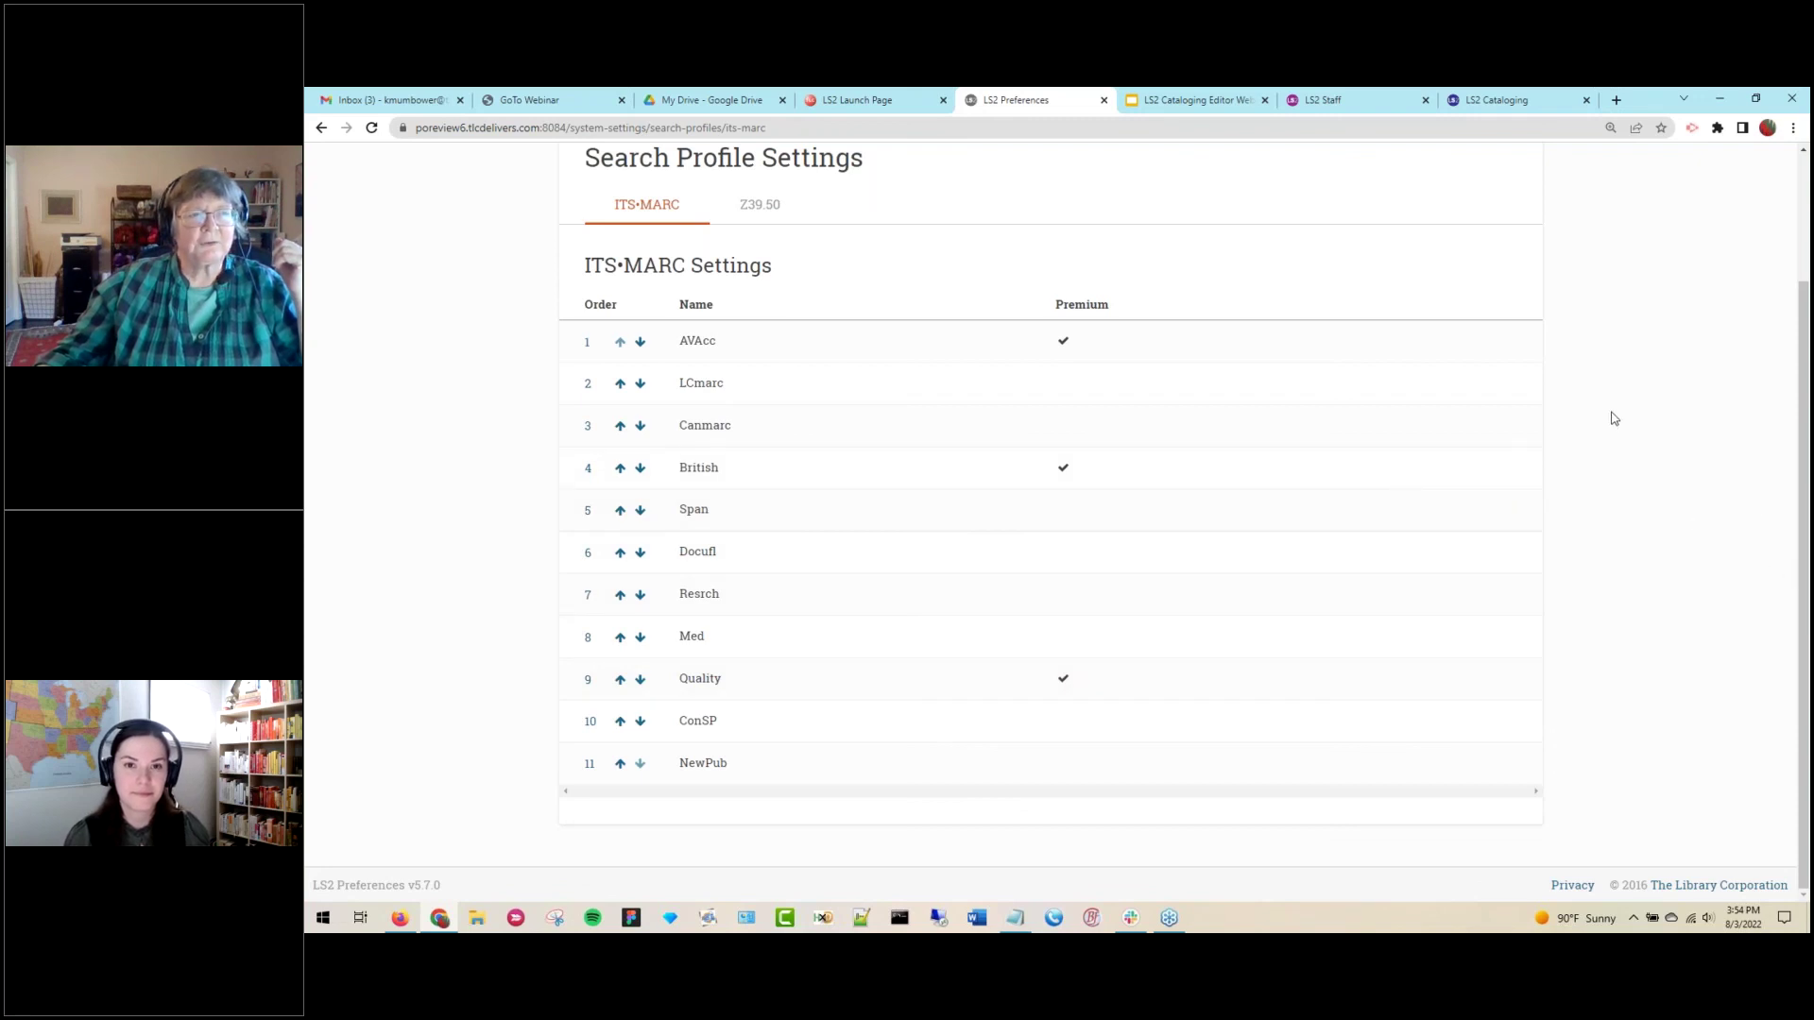
scroll(1614, 419, "up", 2)
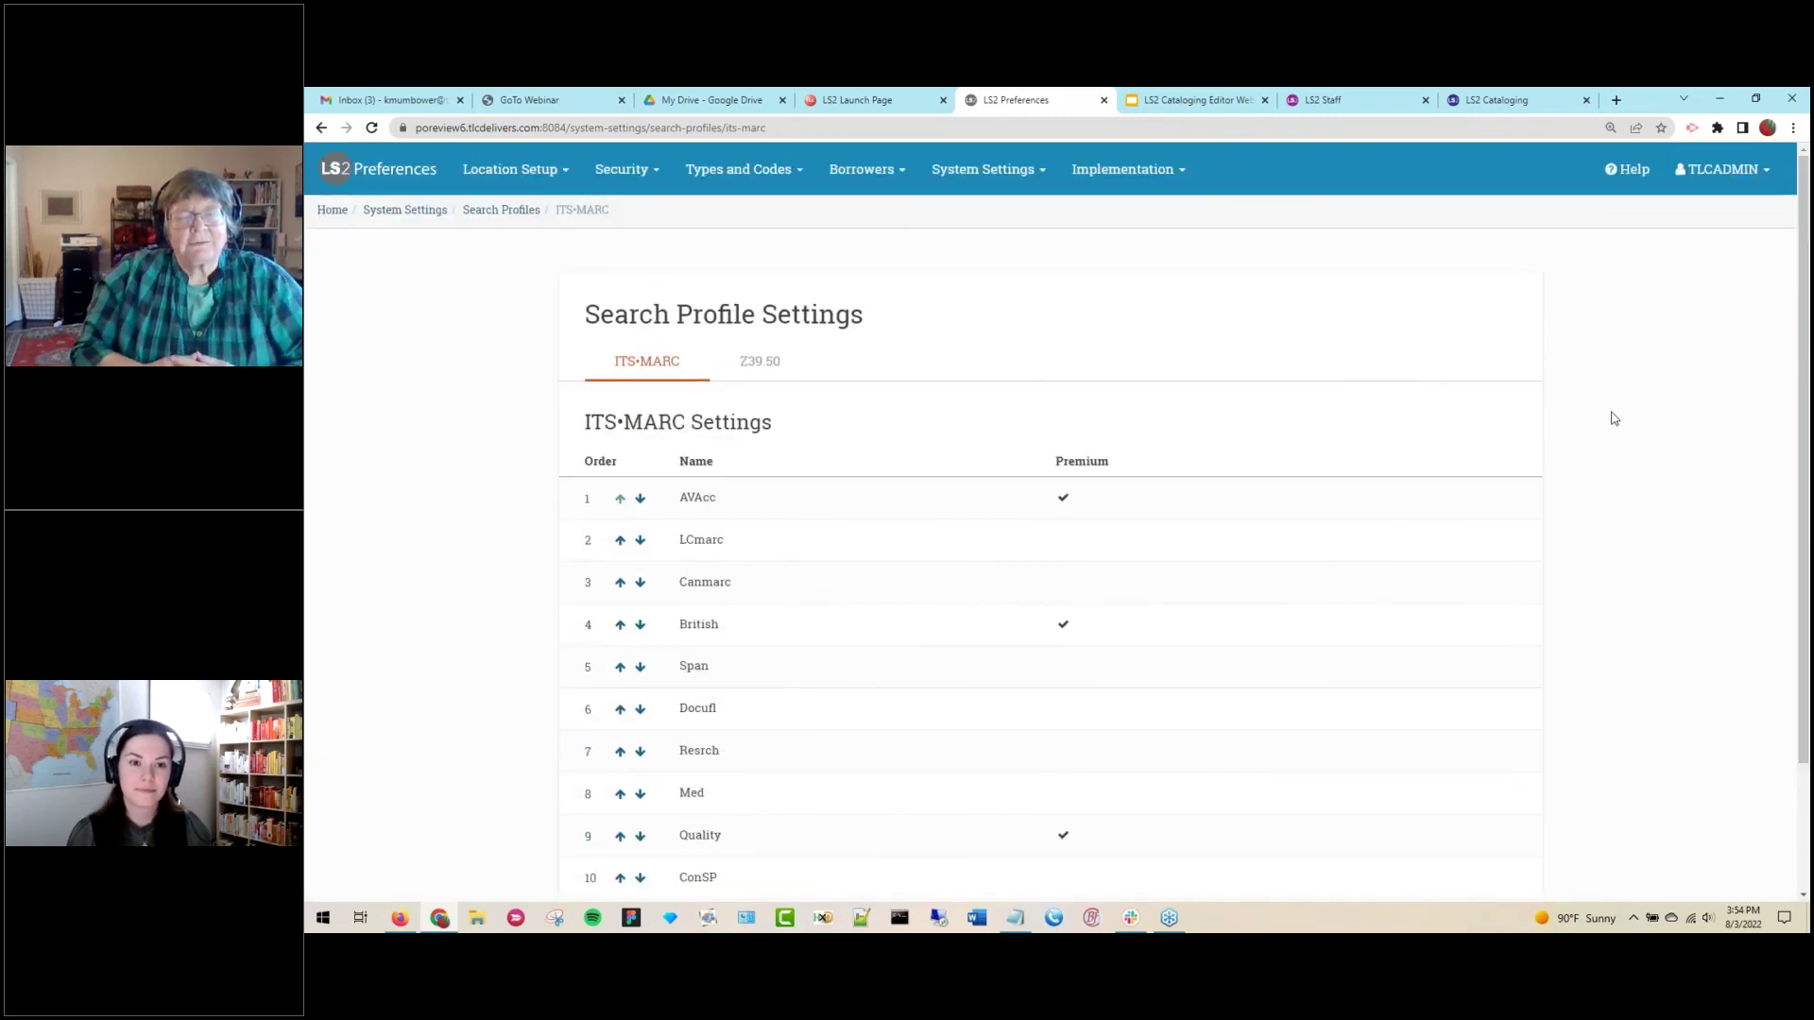